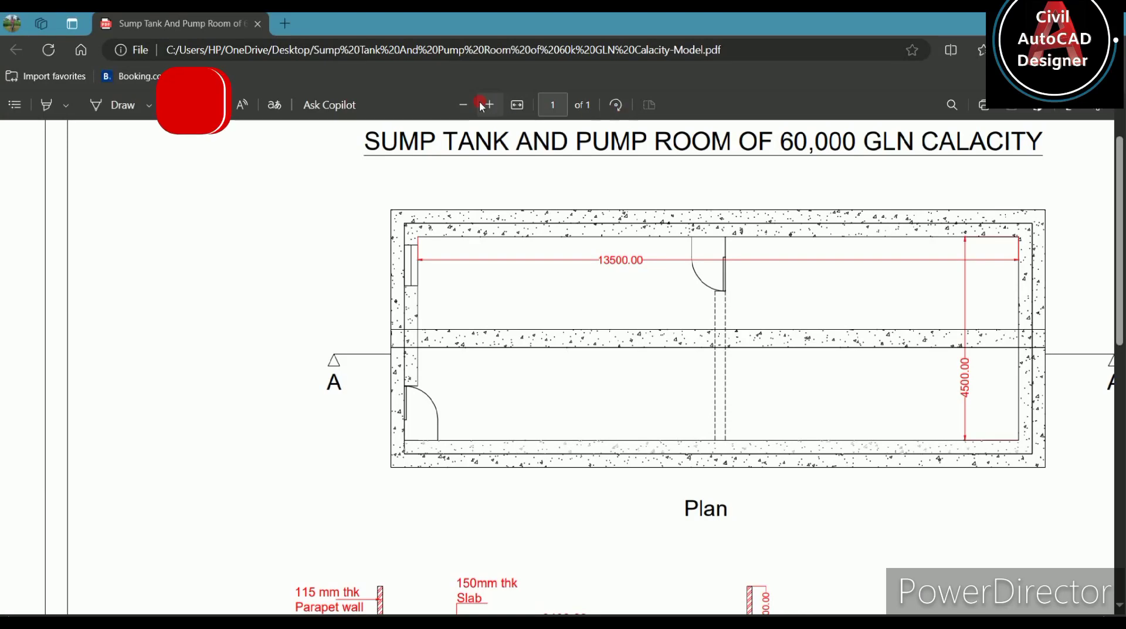
- Zoom the sump tank PDF out two levels so the plan and section both show
left_click(463, 105)
left_click(462, 105)
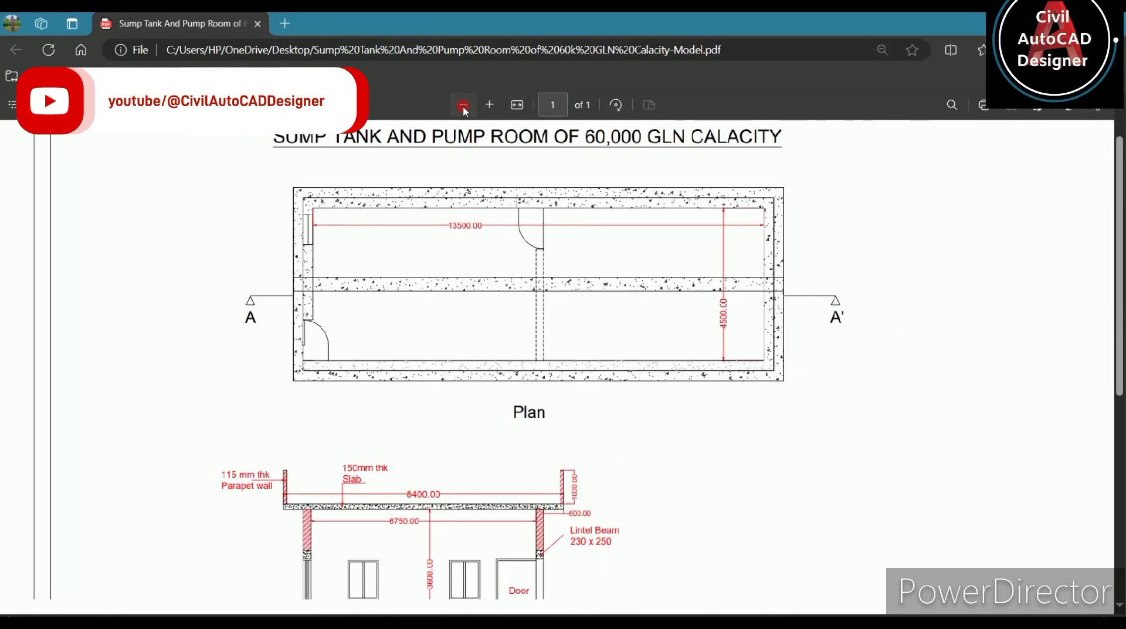
left_click(659, 278)
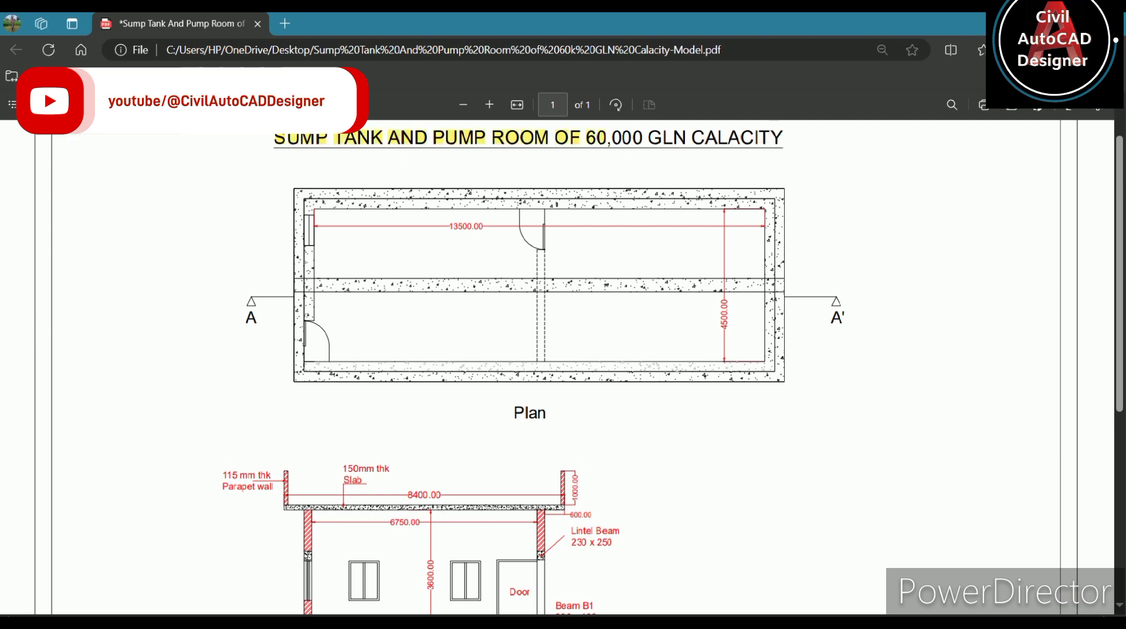
- Highlight the drawing title in yellow and scroll to review the page
left_click_drag(273, 138, 815, 138)
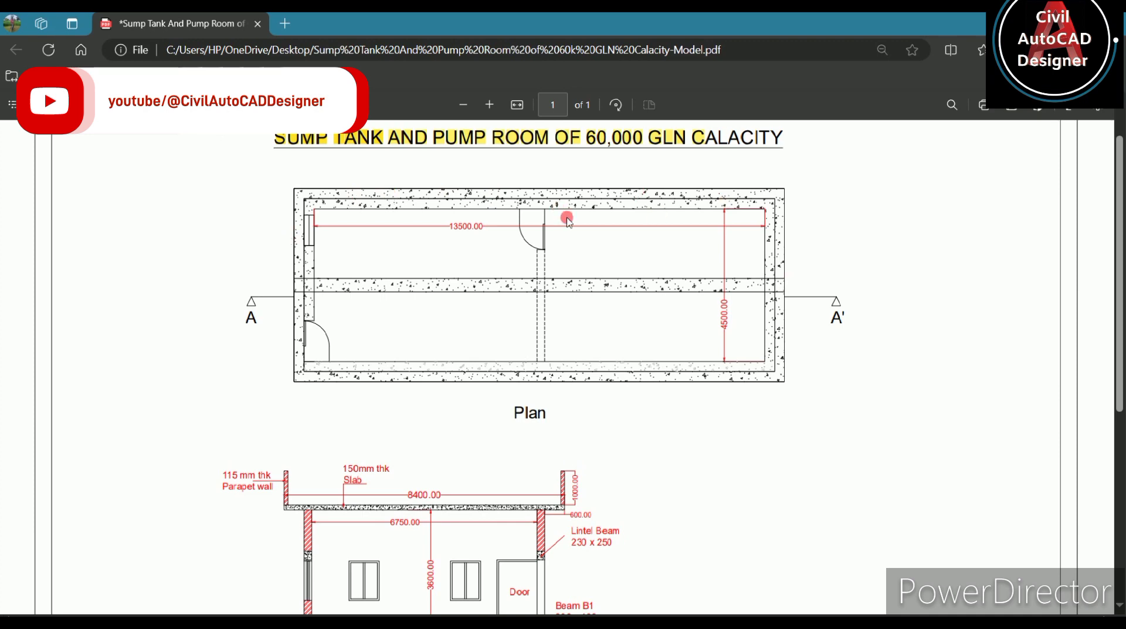
scroll(477, 514, "down", 3)
scroll(470, 399, "up", 1)
scroll(467, 372, "up", 2)
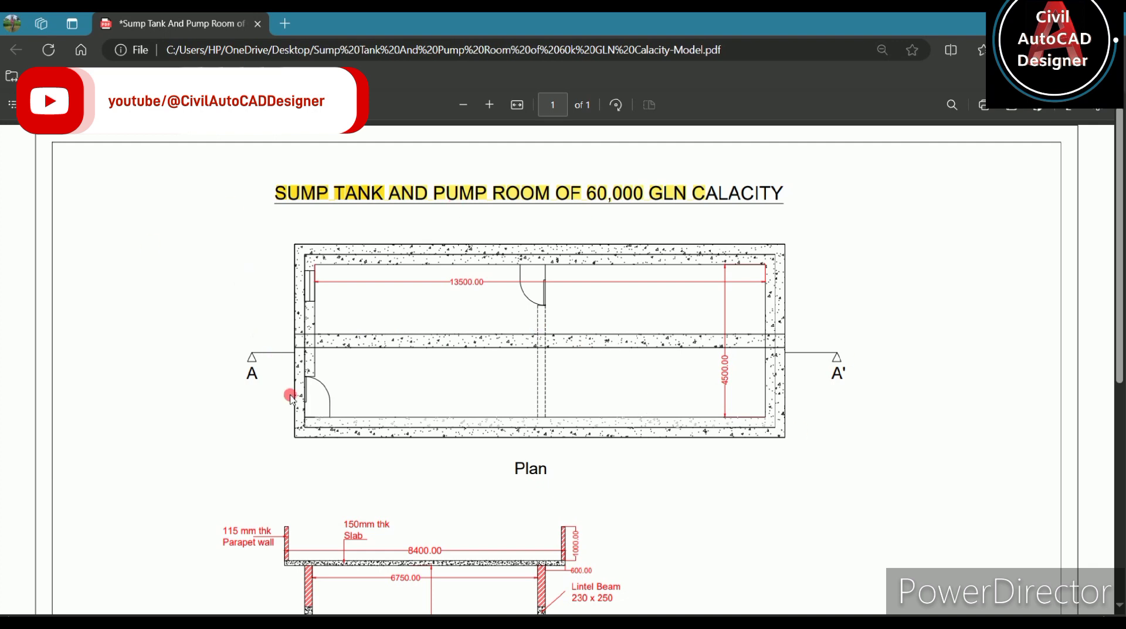
scroll(290, 394, "down", 2)
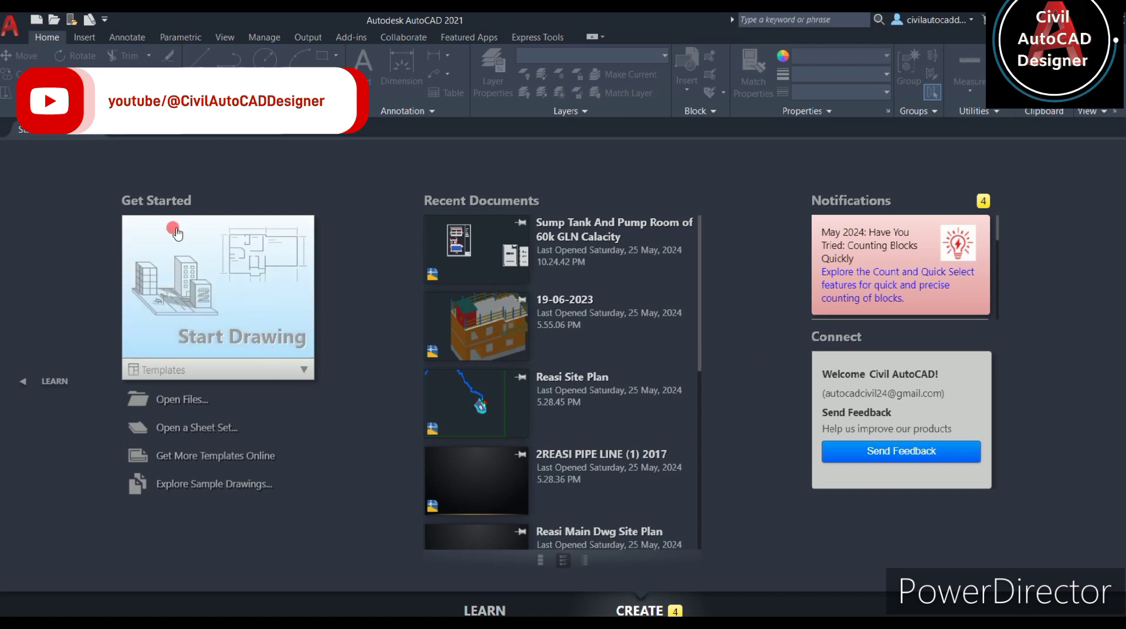
- Start a new blank drawing from the Start Drawing tile
left_click(189, 333)
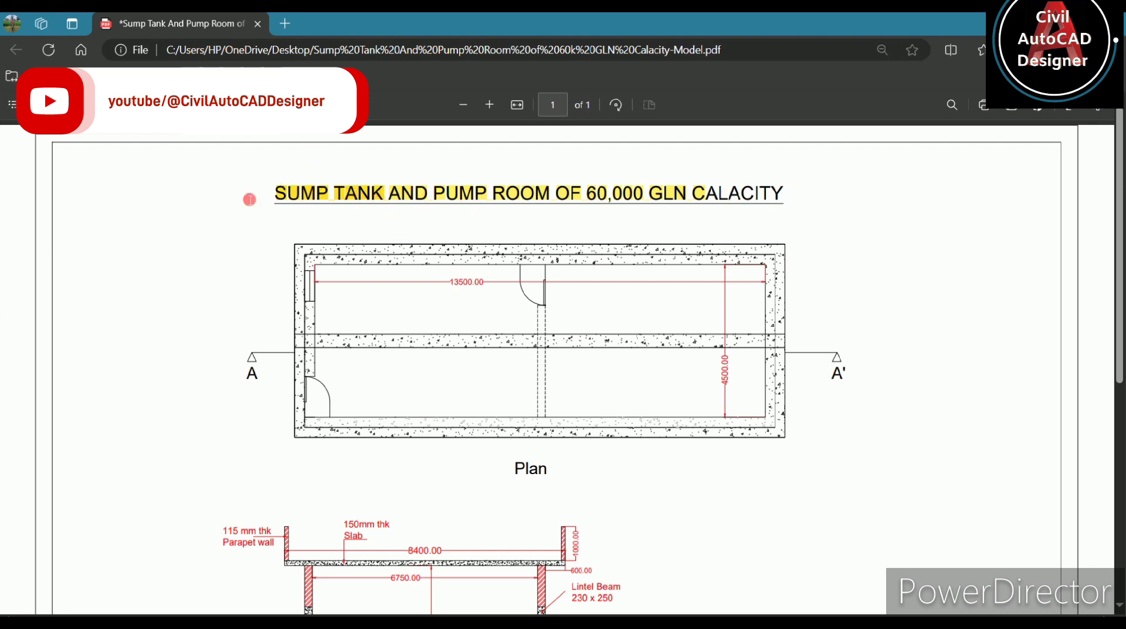
- Clear the yellow highlight from the PDF title and dismiss the annotation popup
left_click(270, 133)
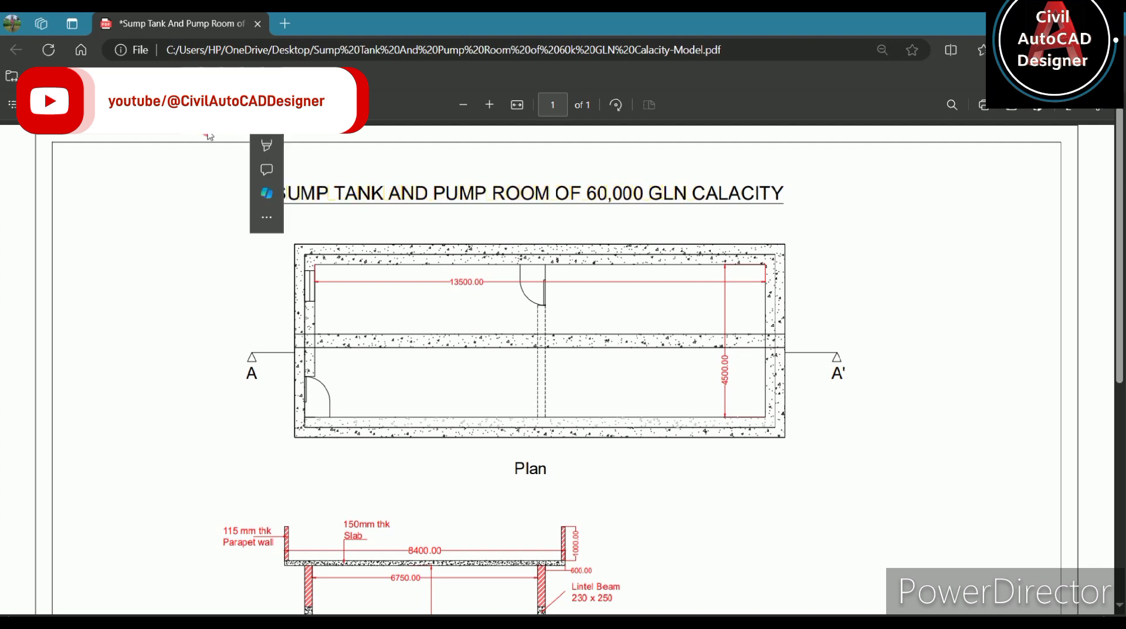
left_click(566, 554)
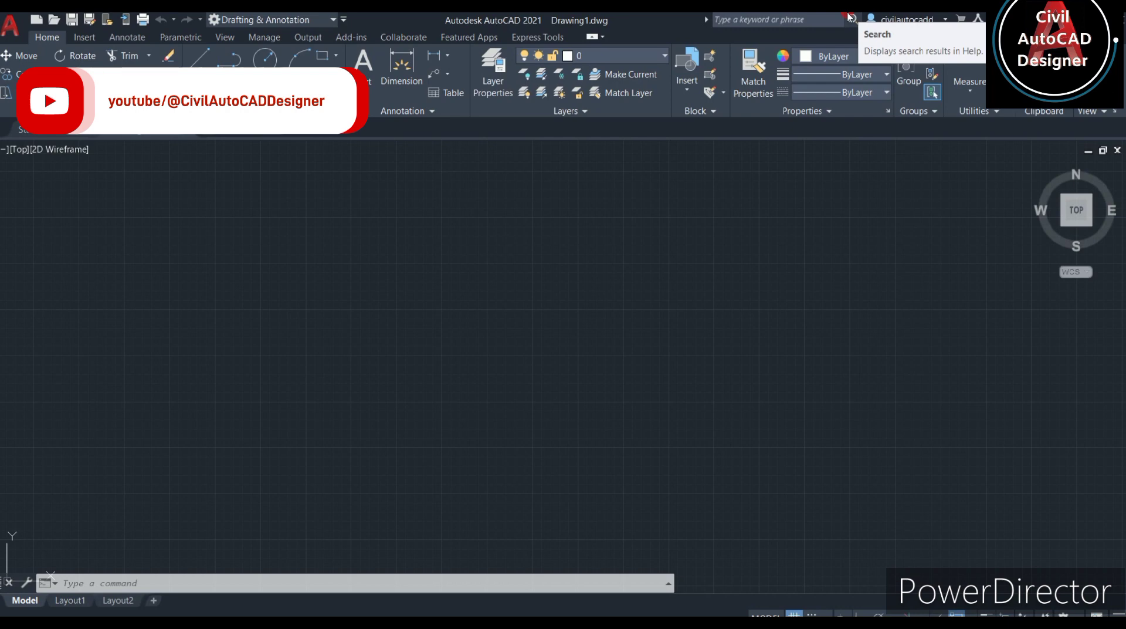
- Through UN, set length precision to 0.00 and insertion scale to Meters
type("u")
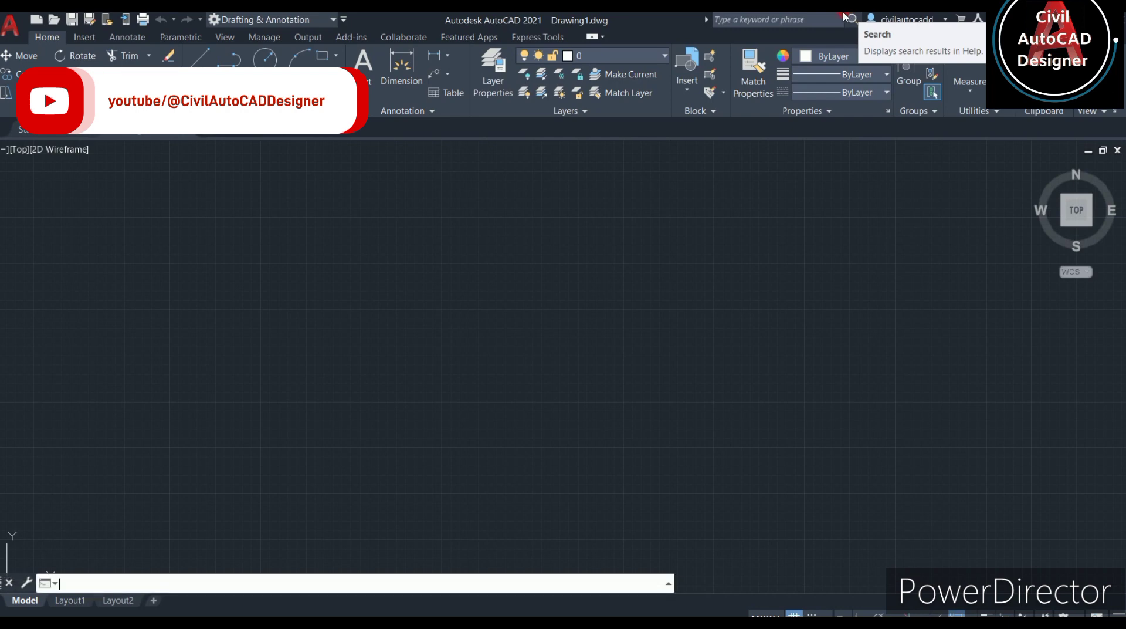
type("n")
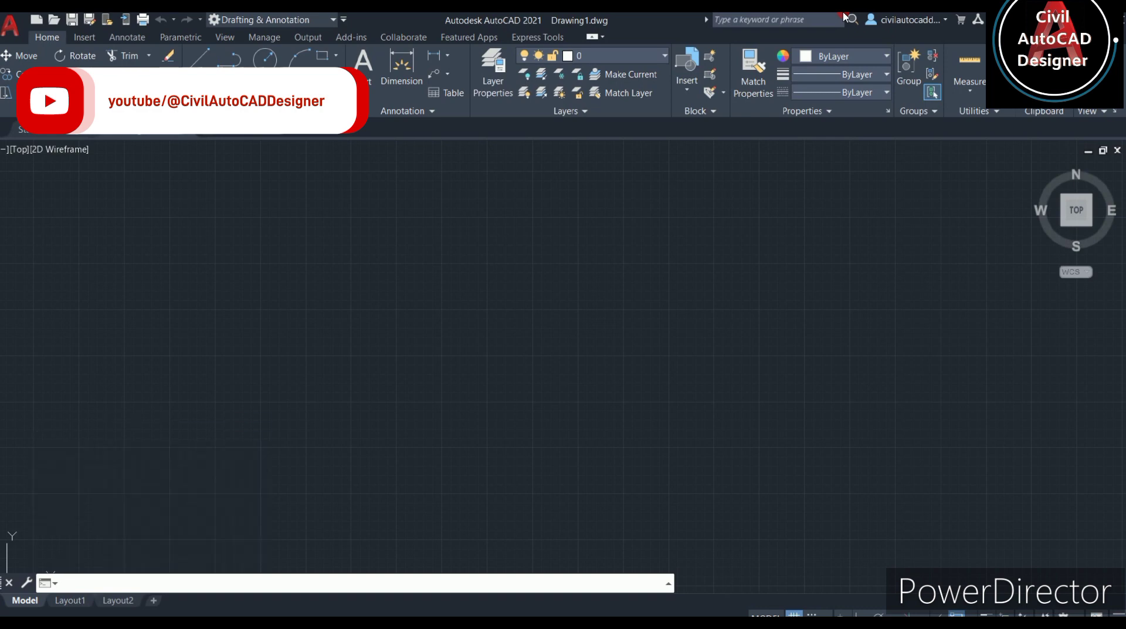
key("Return")
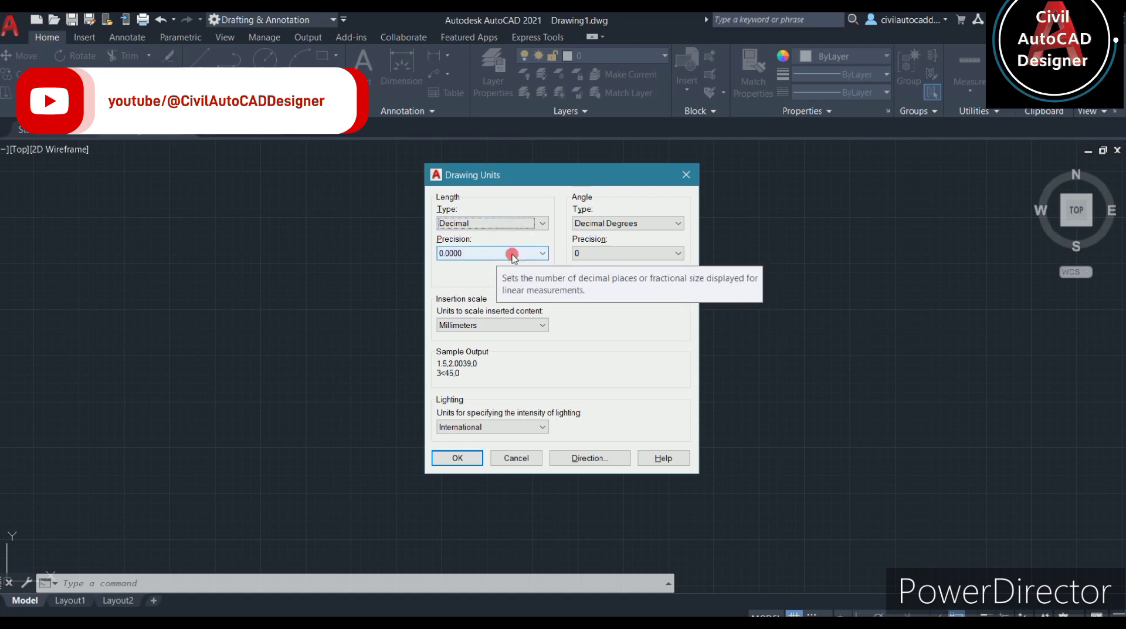
left_click(510, 254)
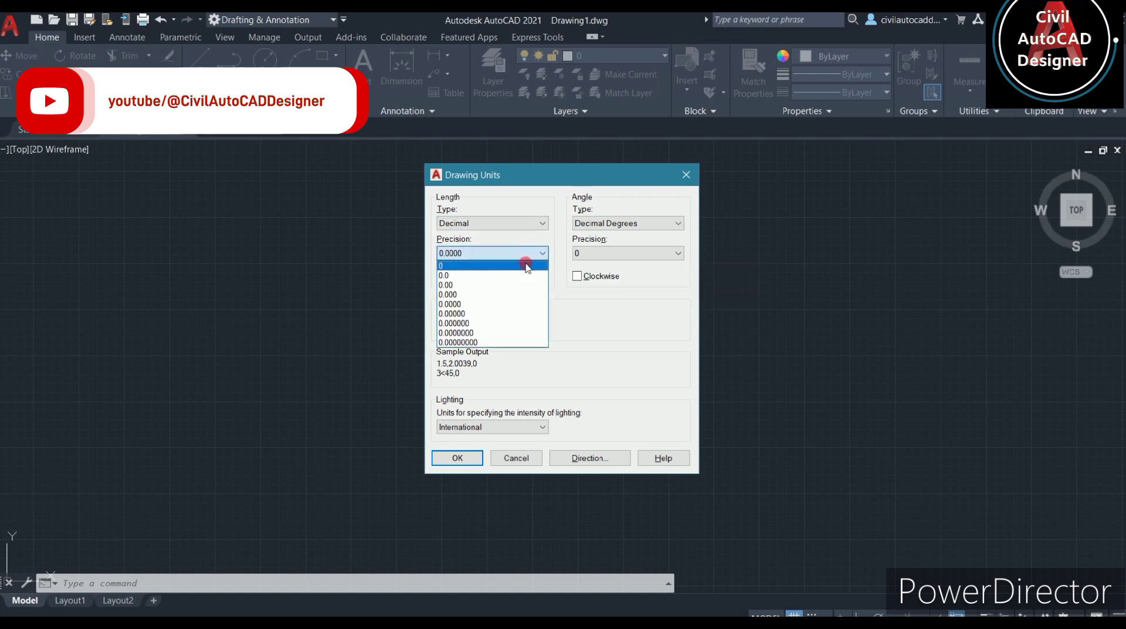
left_click(502, 285)
left_click(493, 326)
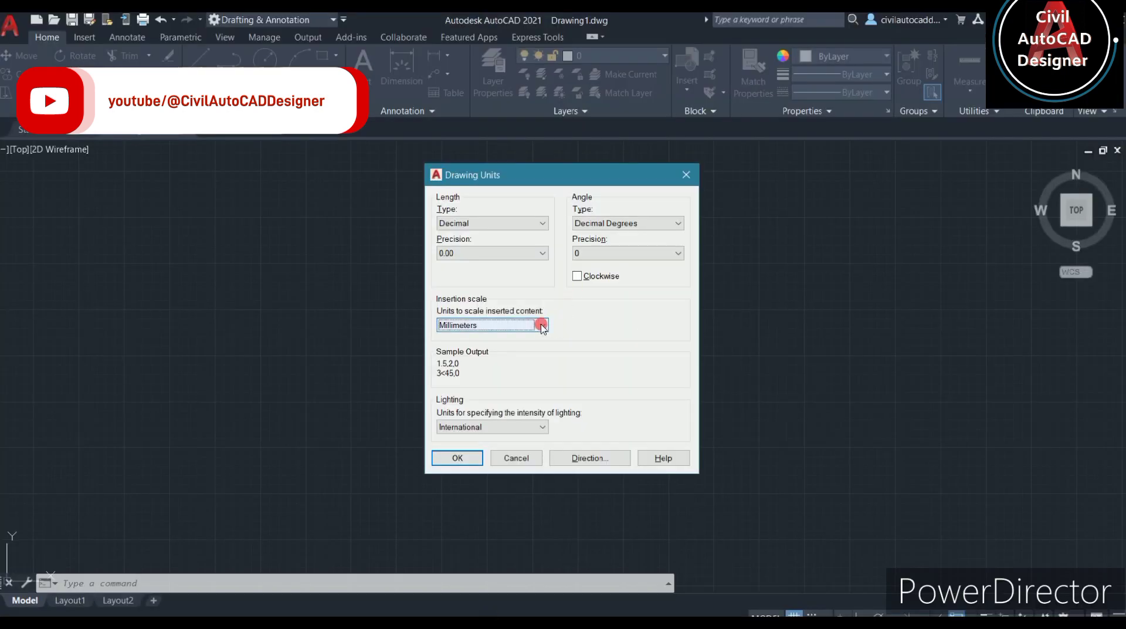
left_click(537, 325)
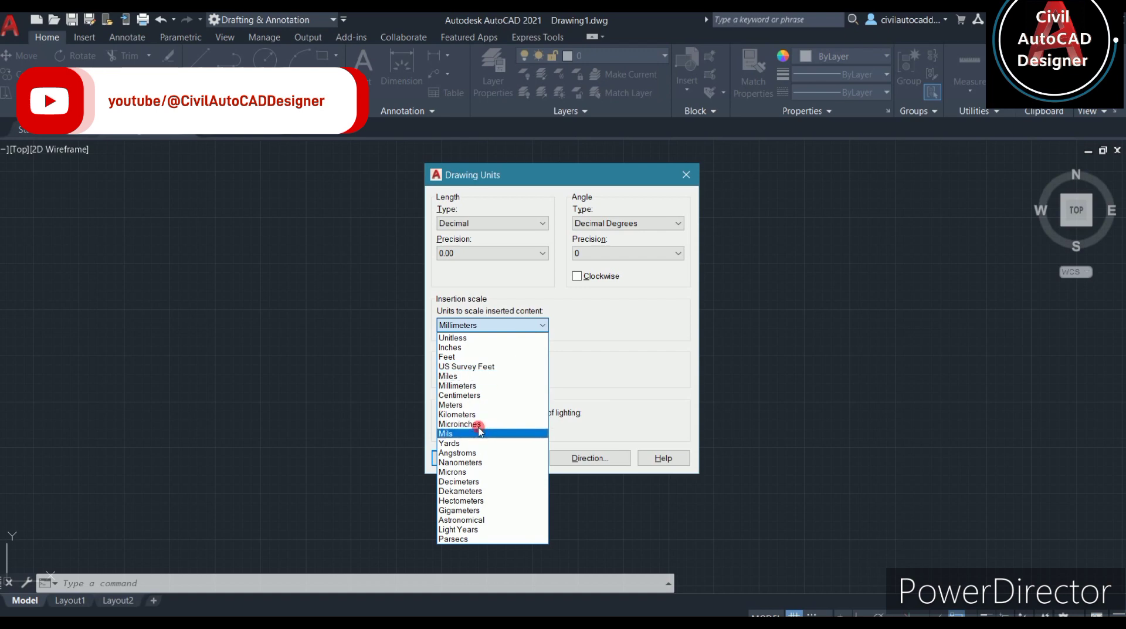
left_click(477, 405)
left_click(456, 458)
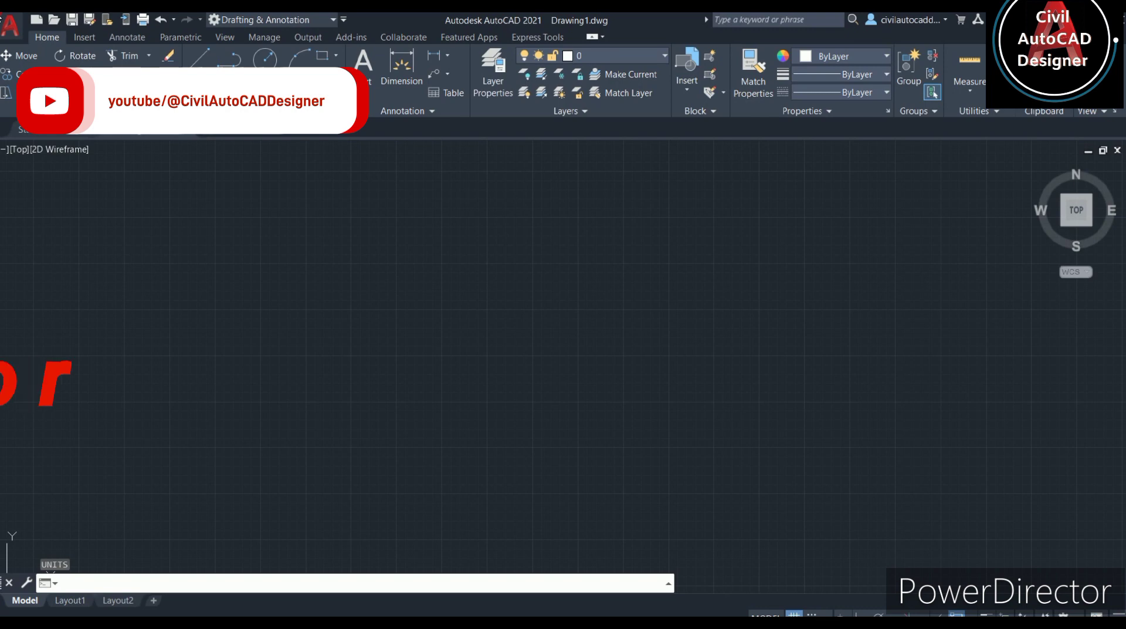
- Set the drawing limits from 0.00,0.00 to 50.00,50.00
type("limits")
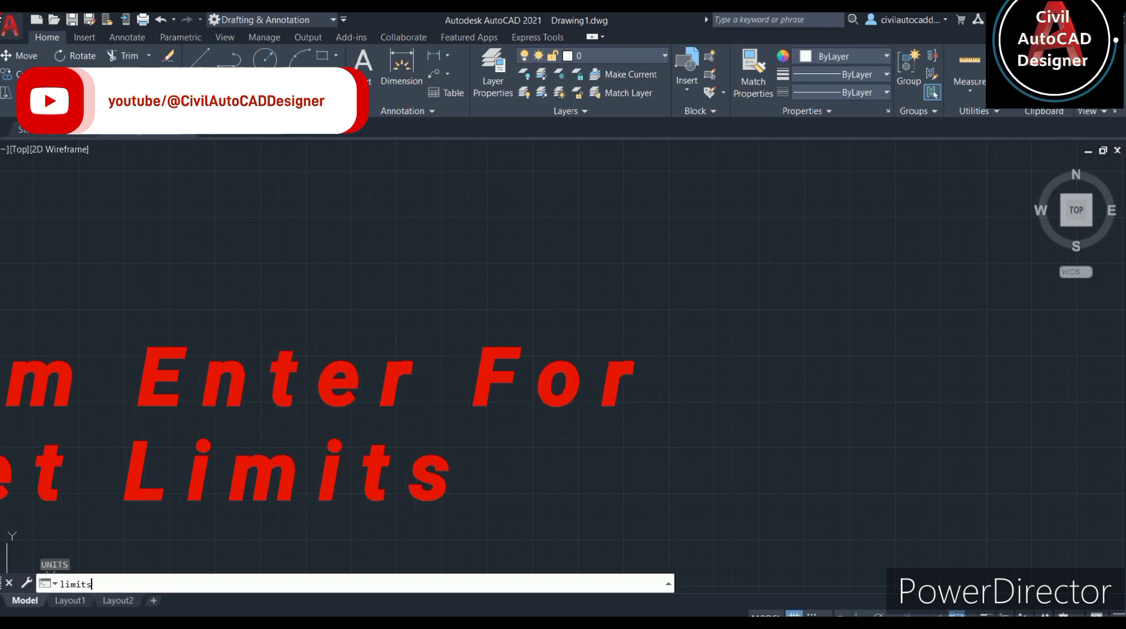
key("Return")
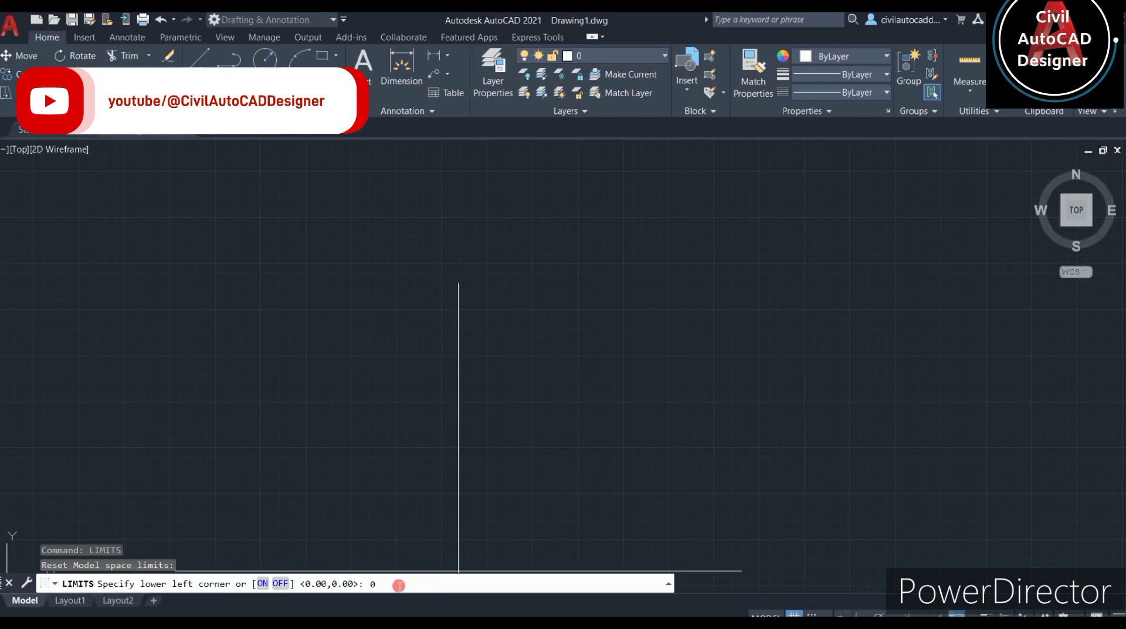
type("0")
type("0")
key("Return")
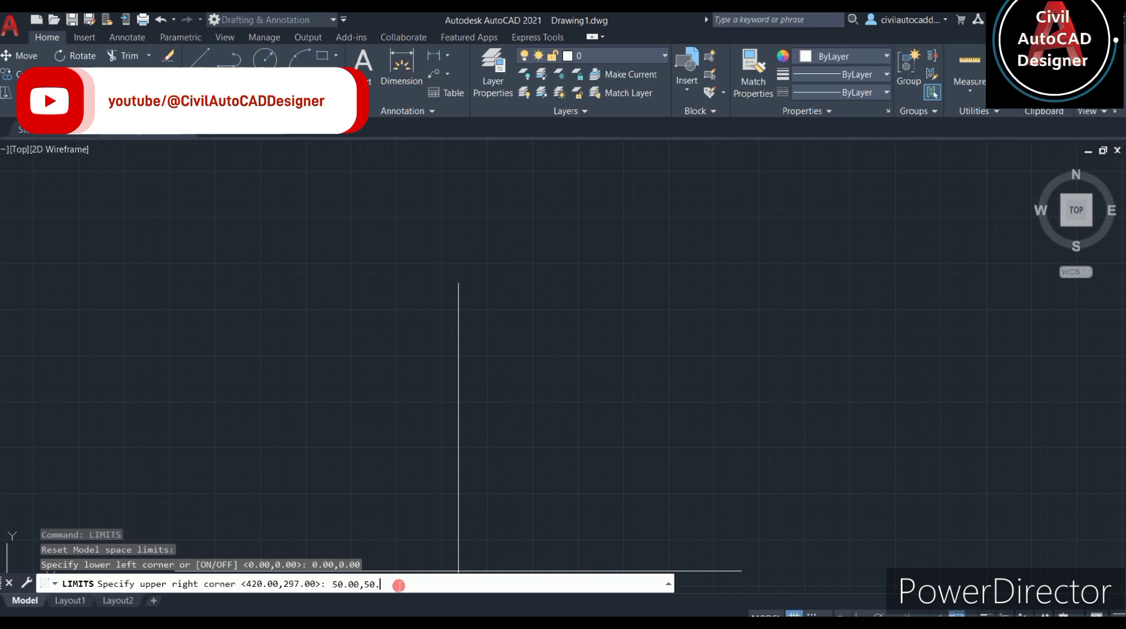
type("00")
key("Return")
type("z")
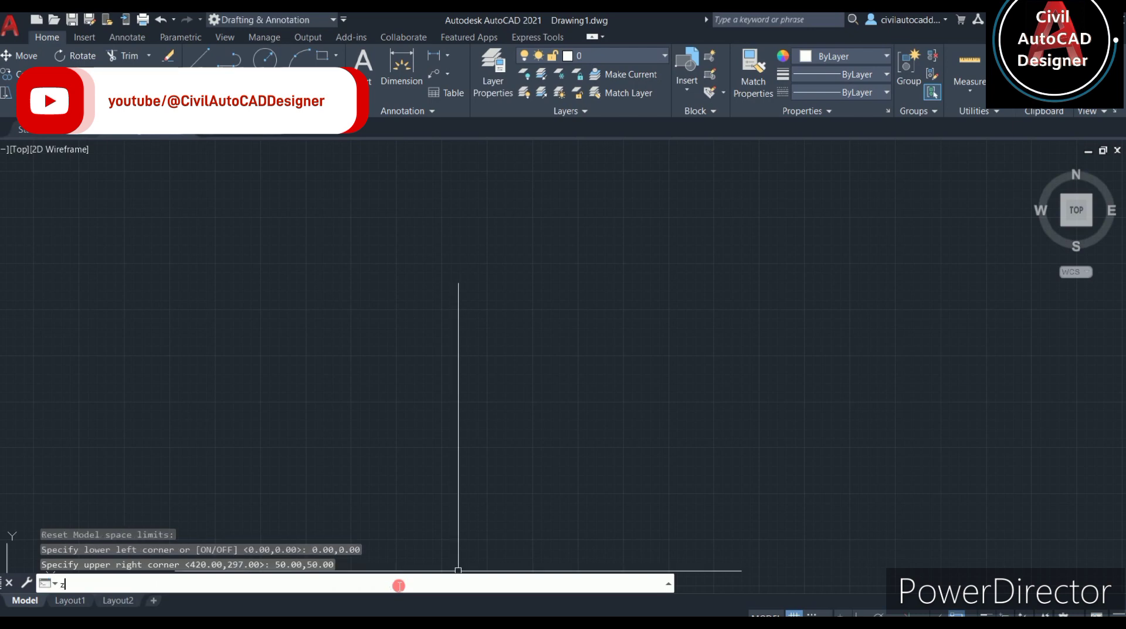
- Zoom to the full drawing limits with ZOOM All
key("Return")
type("a")
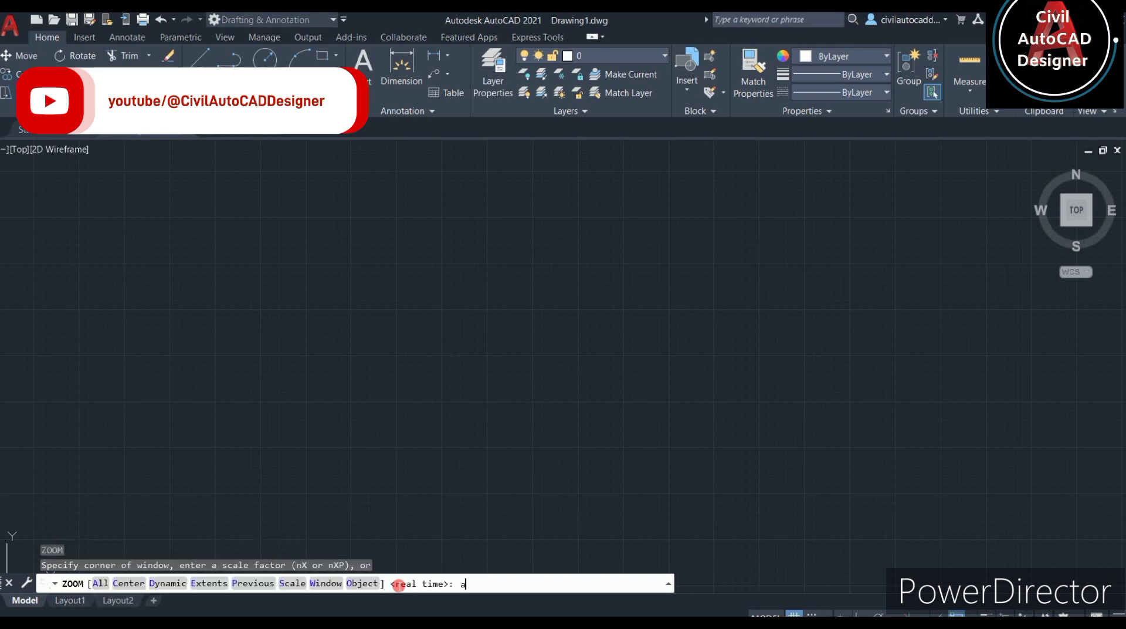
key("Return")
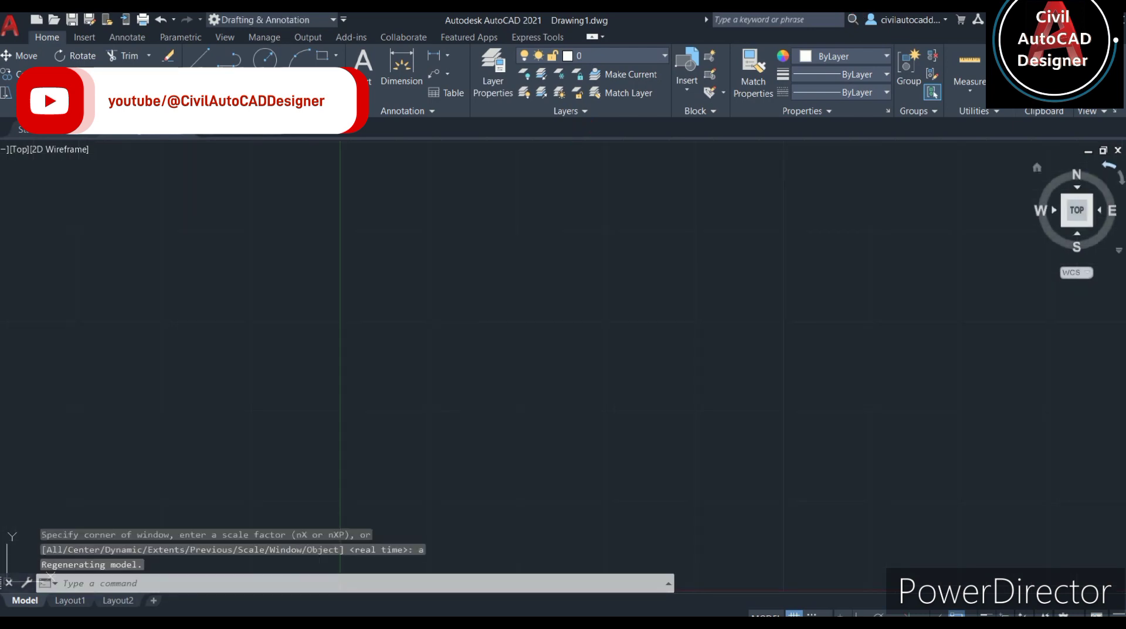
scroll(453, 307, "down", 4)
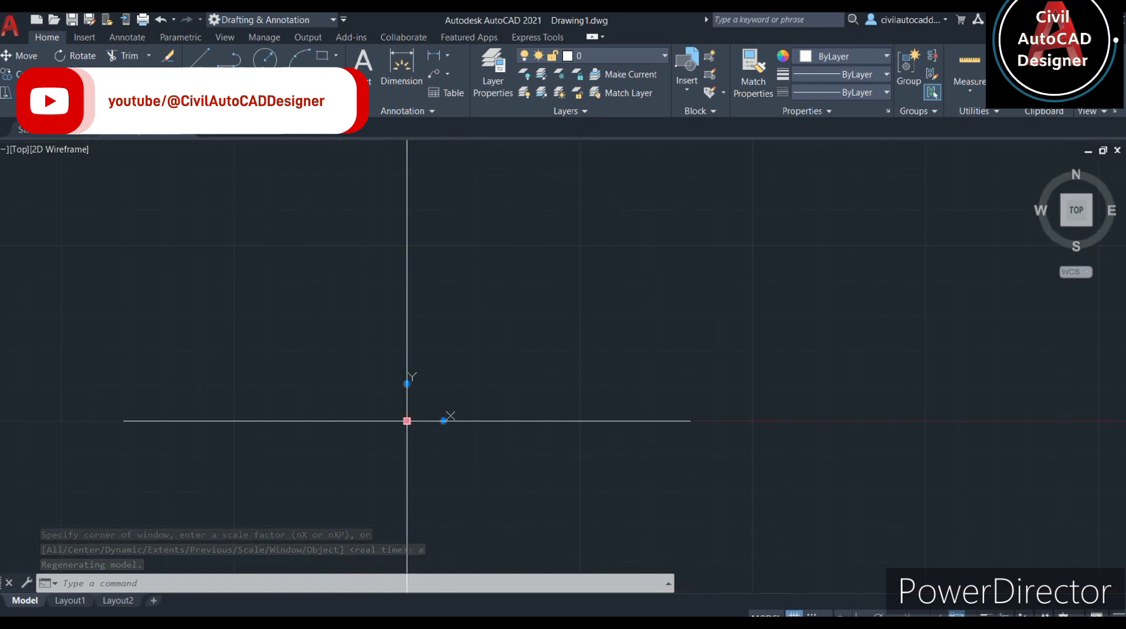
key("Escape")
- Move the coordinate origin to a new spot and pan it toward the lower-left
left_click(407, 420)
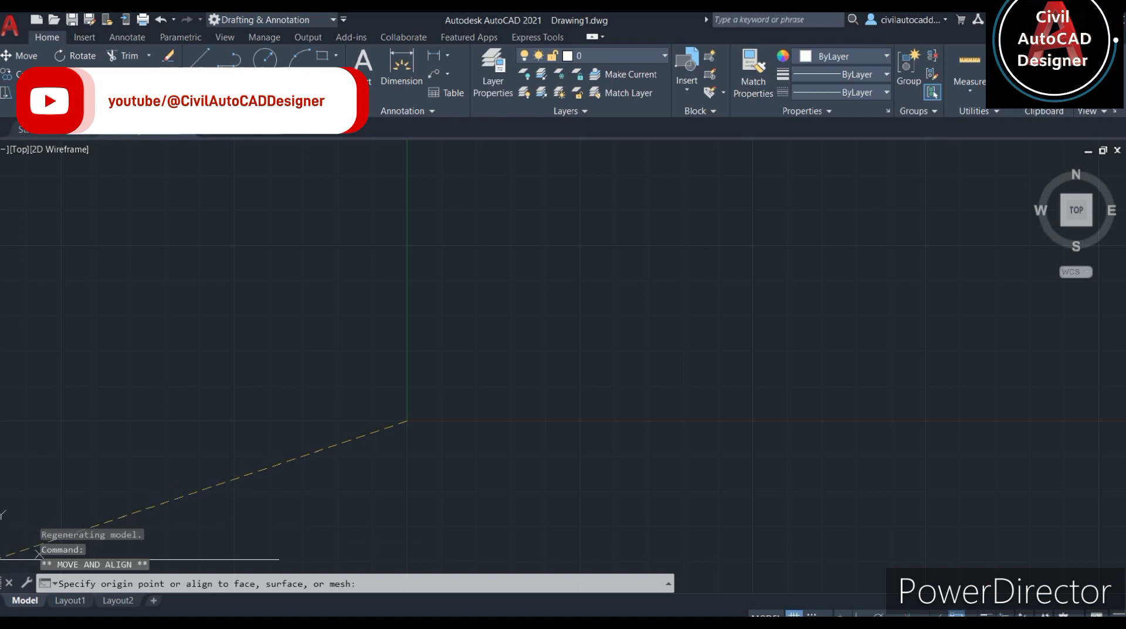
left_click(335, 424)
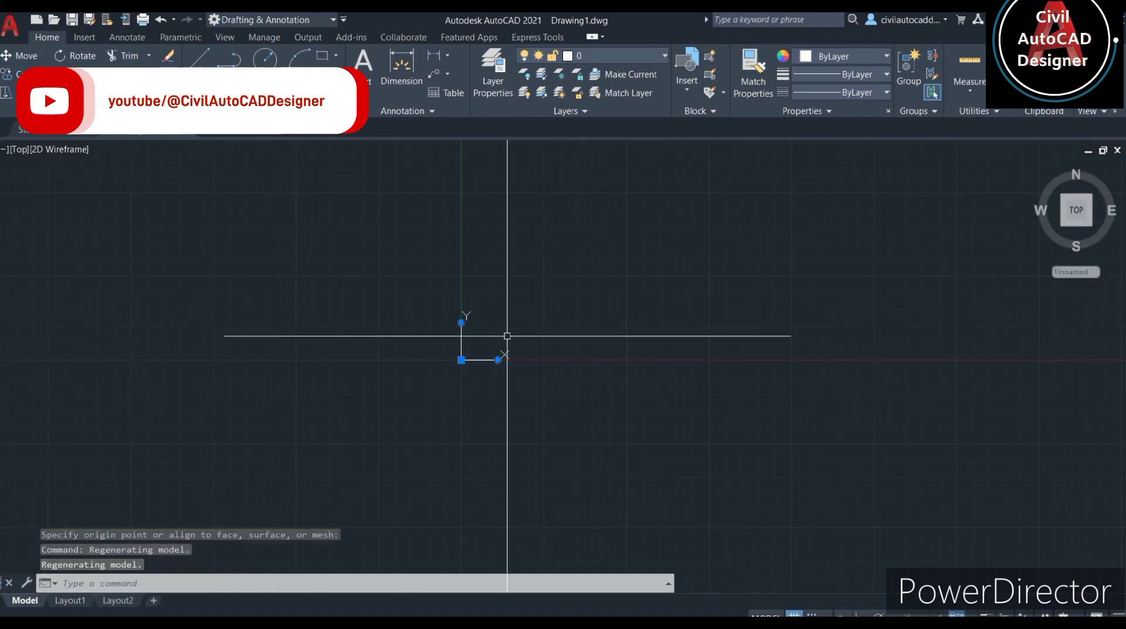
scroll(503, 335, "up", 2)
mouse_move(523, 324)
middle_mouse_down()
mouse_move(412, 409)
mouse_move(271, 449)
middle_mouse_up()
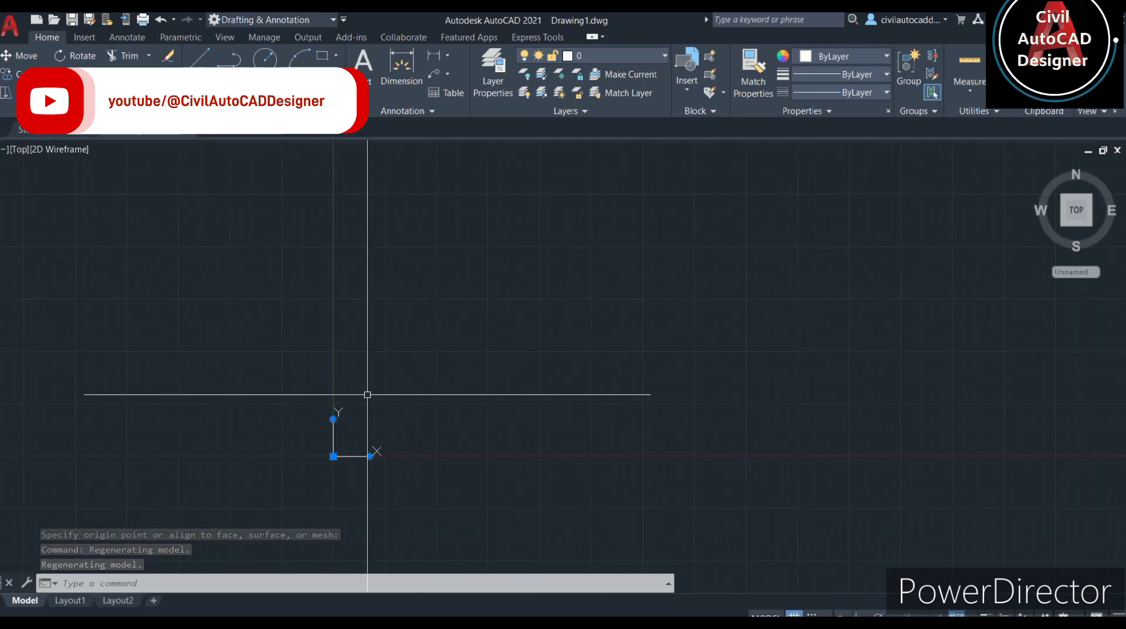
scroll(545, 342, "down", 3)
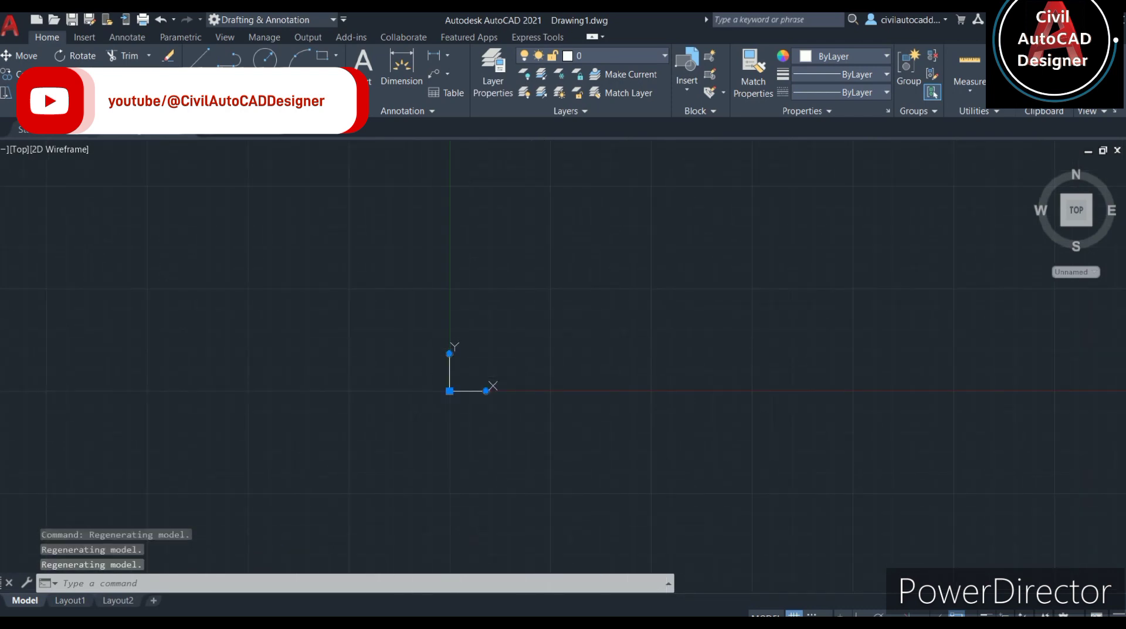
key("Escape")
middle_click_drag(422, 380, 626, 344)
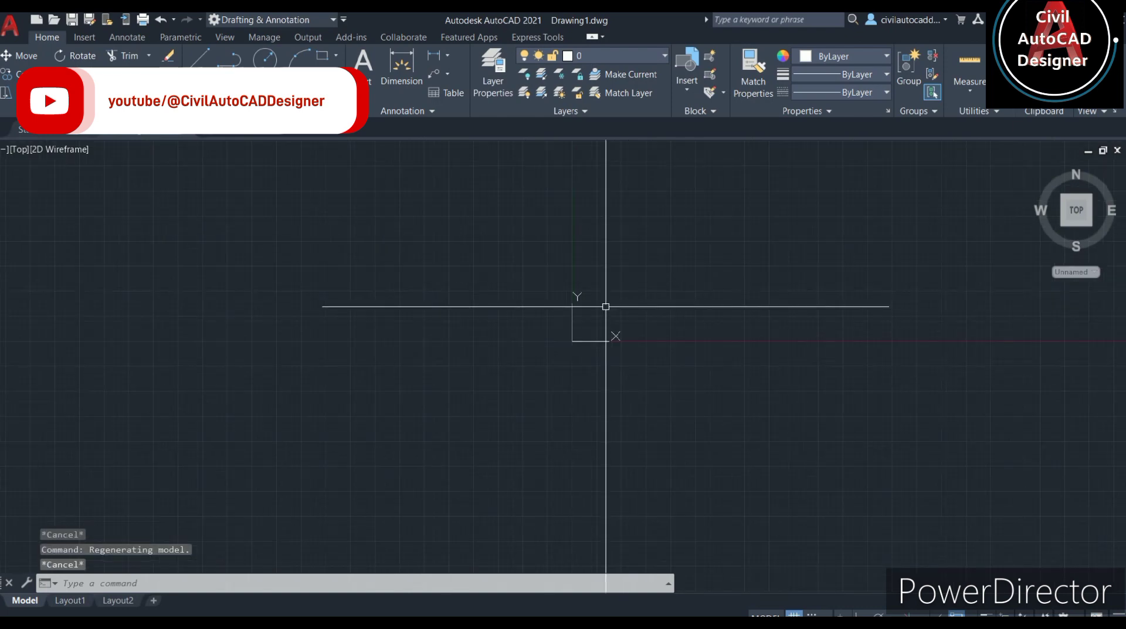
mouse_move(869, 285)
middle_mouse_down()
mouse_move(534, 475)
mouse_move(165, 578)
middle_mouse_up()
scroll(166, 511, "up", 3)
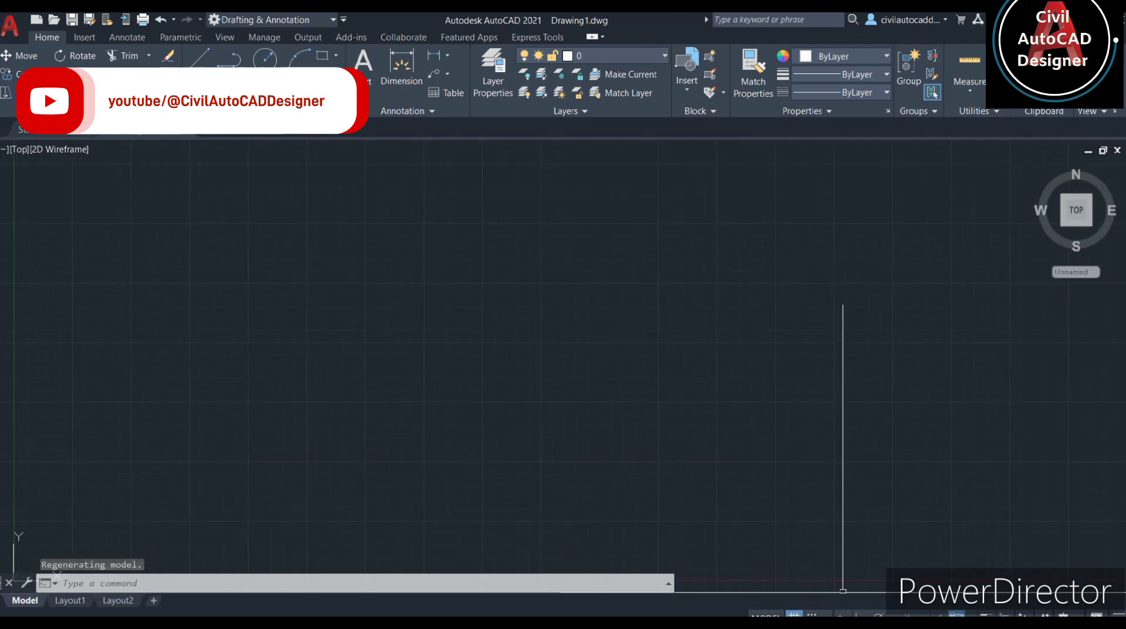
- Set the Standard dimension style's linear precision to 0.00
type("d")
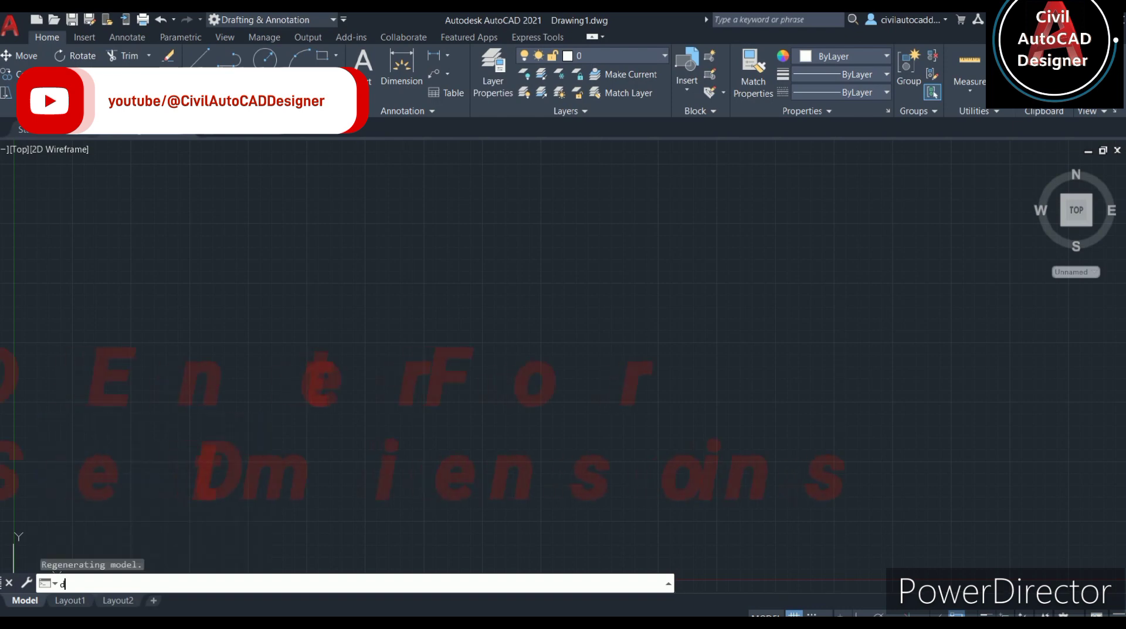
key("Return")
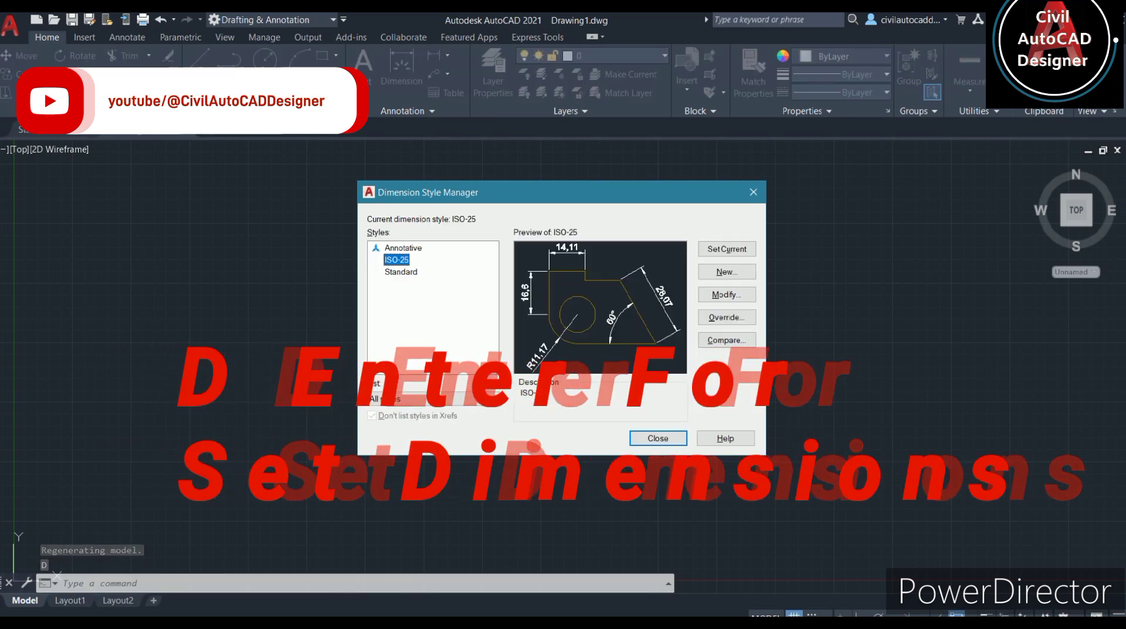
left_click(405, 264)
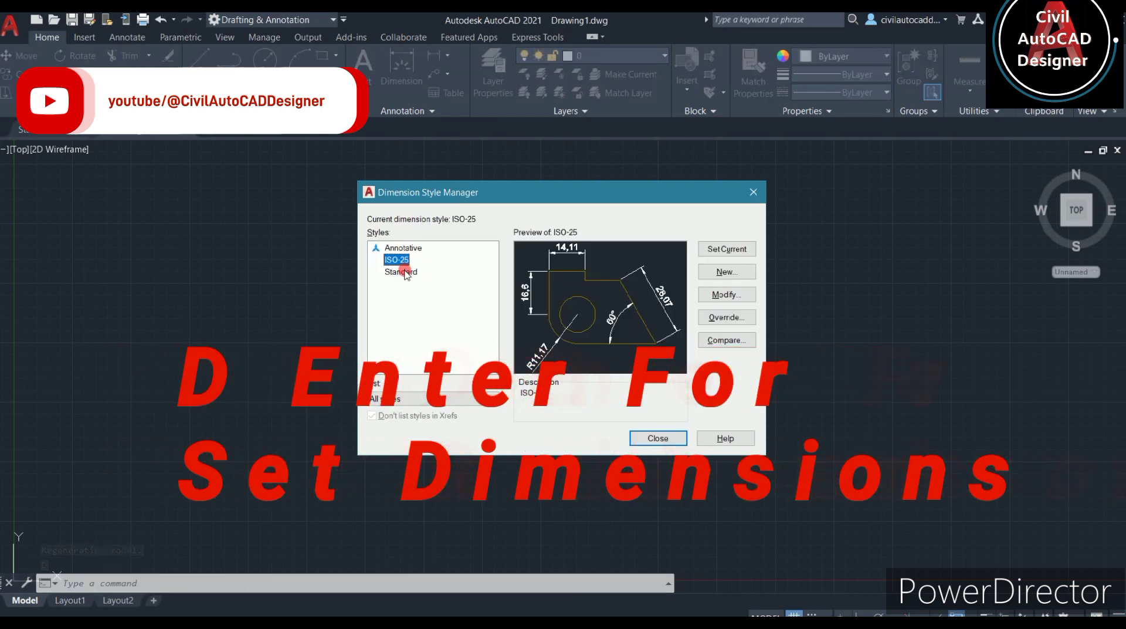
left_click(404, 272)
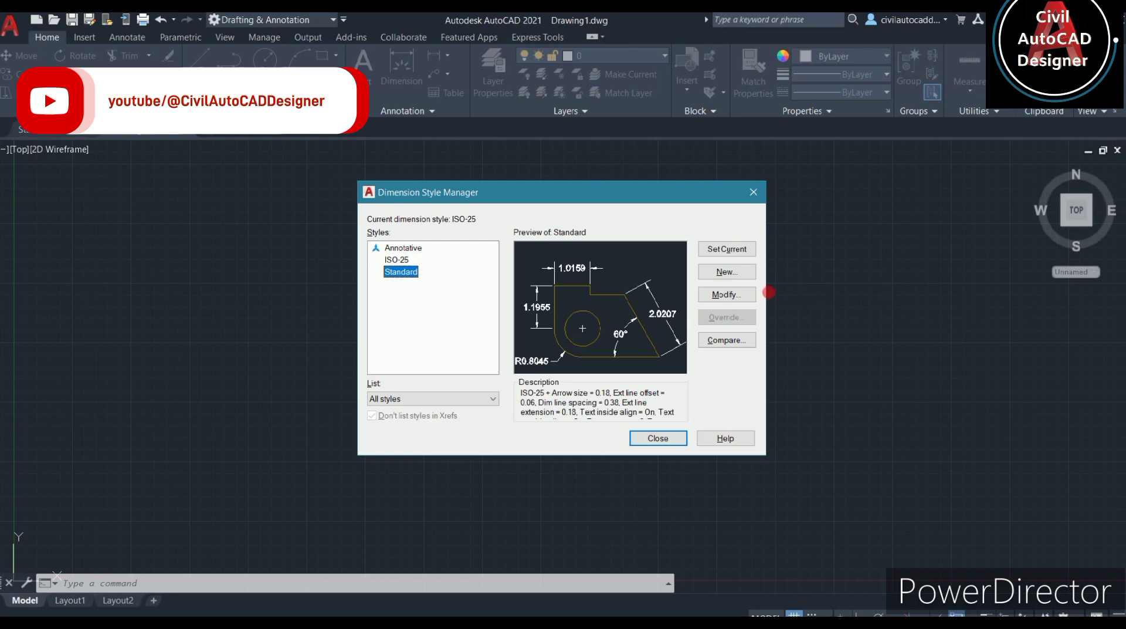
left_click(742, 294)
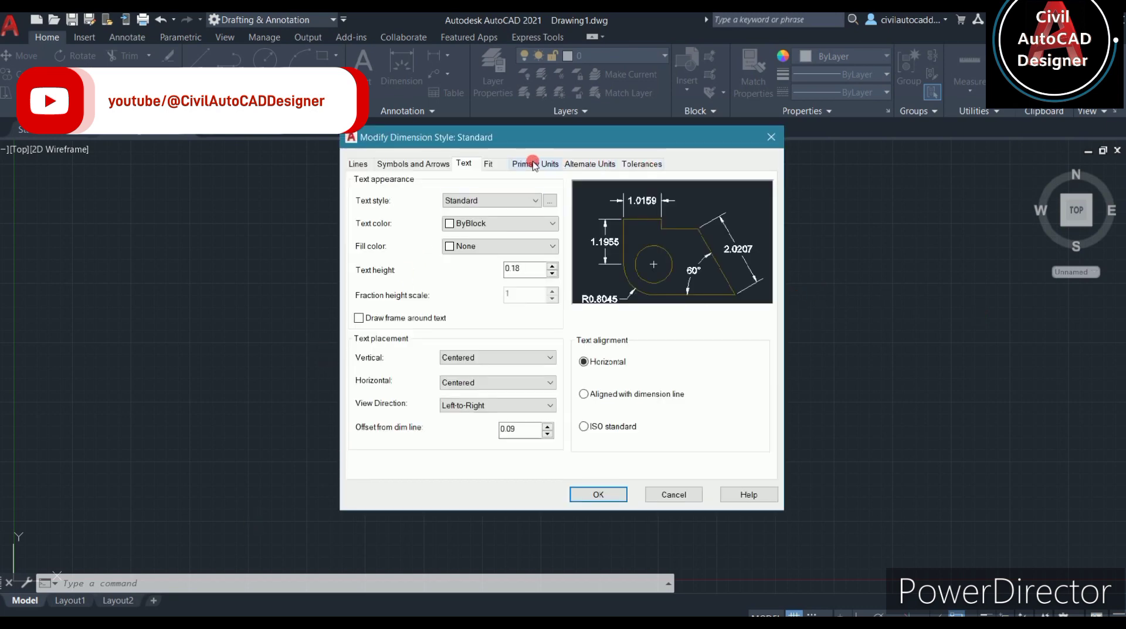
left_click(534, 163)
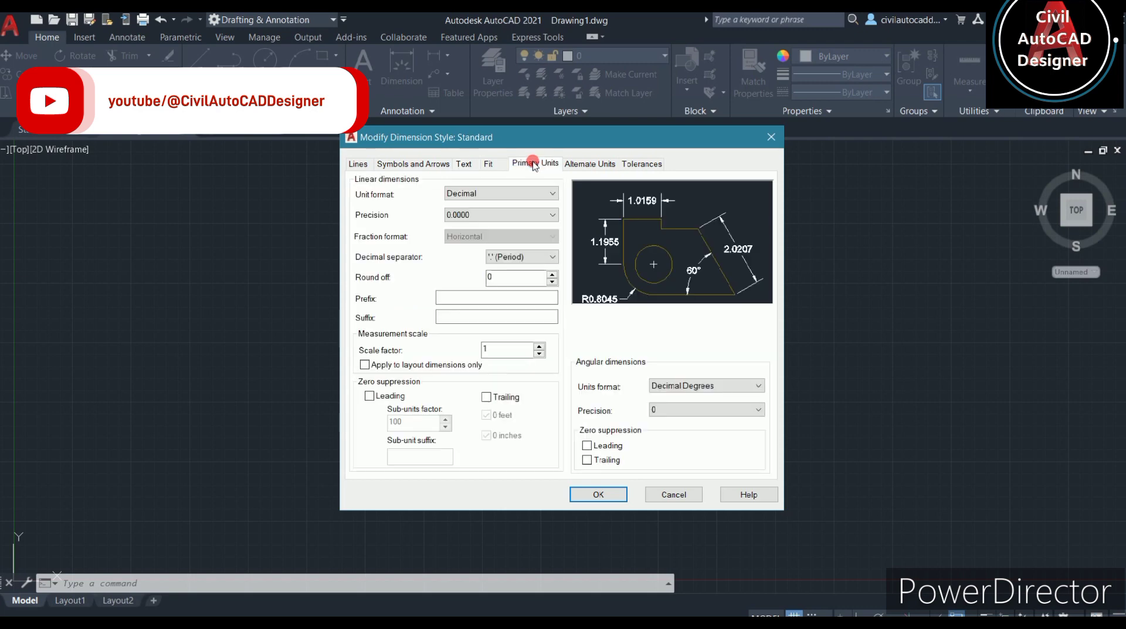
left_click(474, 215)
left_click(473, 247)
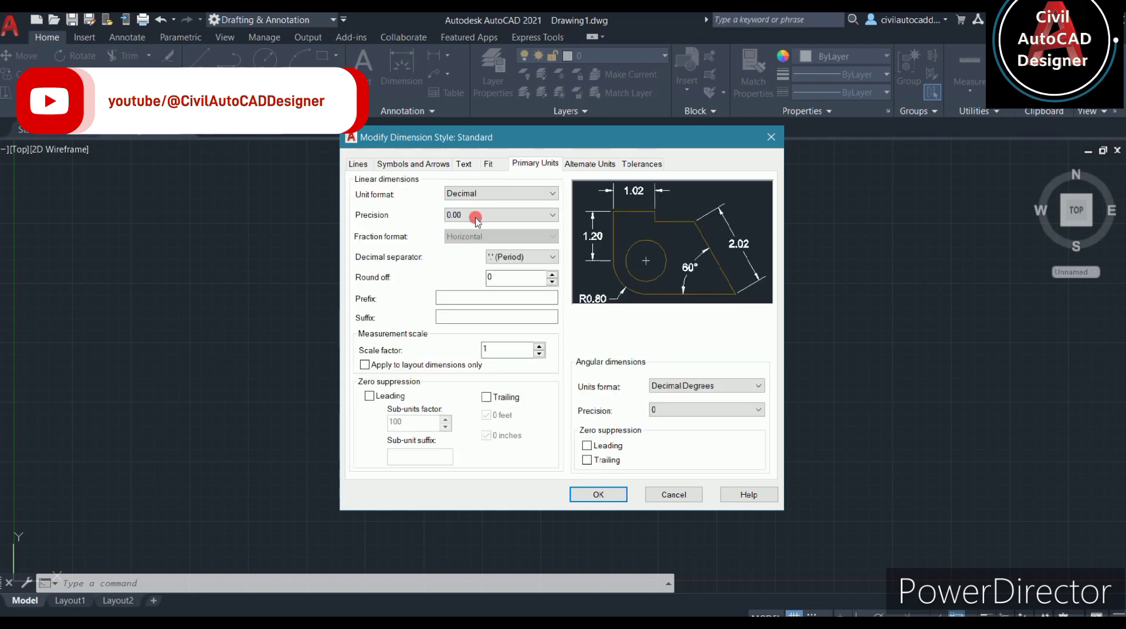
- Align Standard's dimension text with the dimension line and make Standard current
left_click(464, 165)
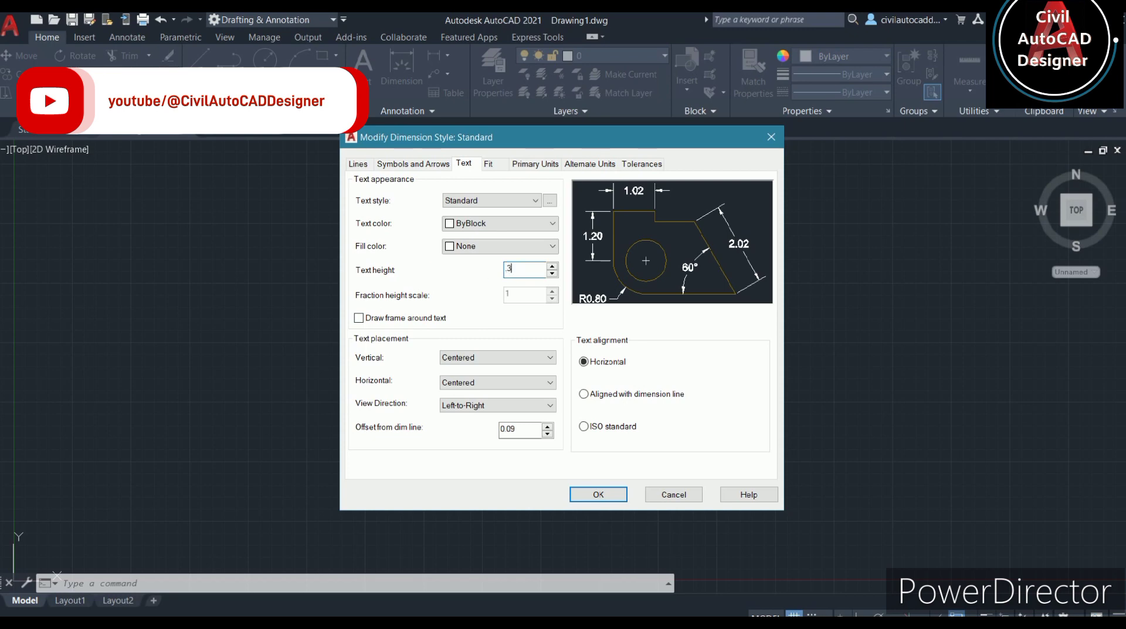
left_click(585, 413)
left_click(593, 394)
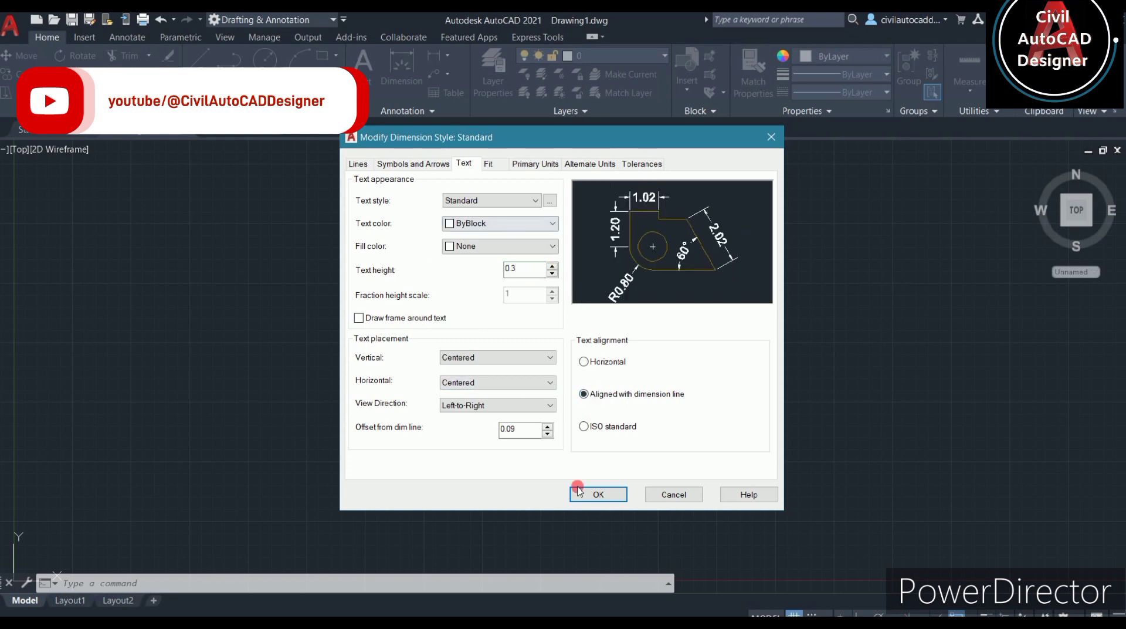
left_click(595, 504)
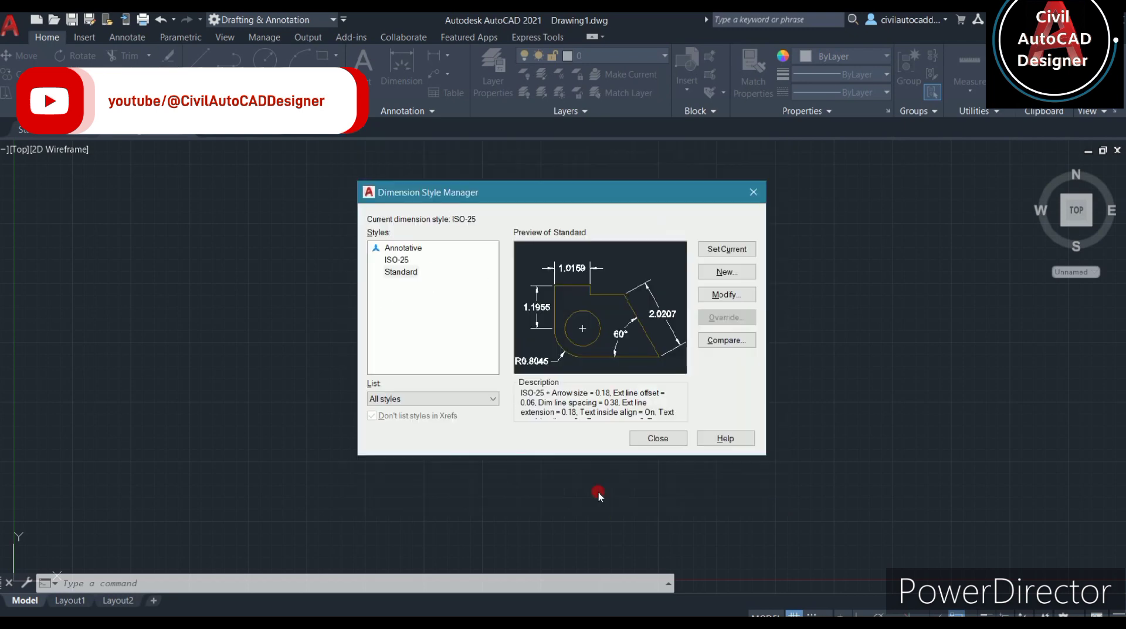
left_click(732, 248)
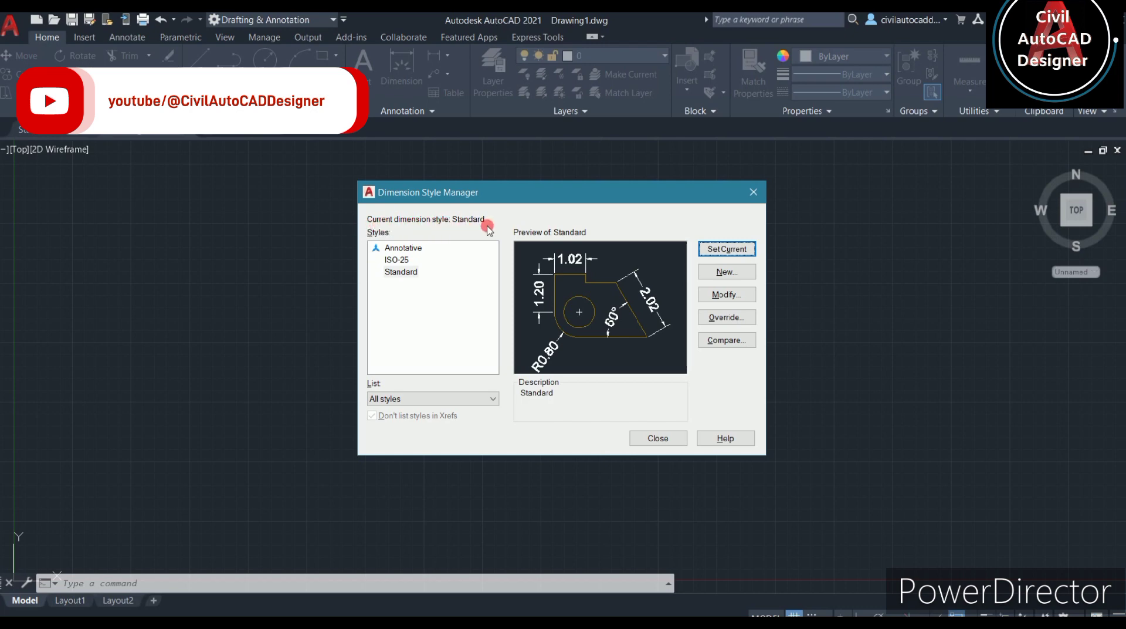
left_click(664, 441)
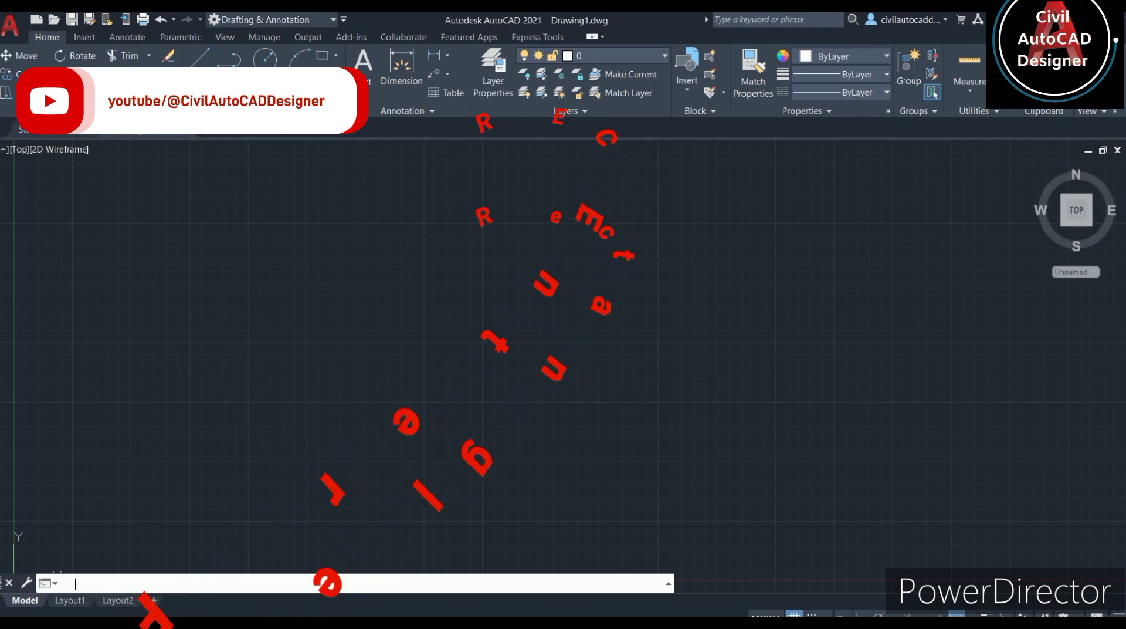
- Draw a 13.5 by 4.5 rectangle using REC with the Dimensions option
type("rec")
key("Return")
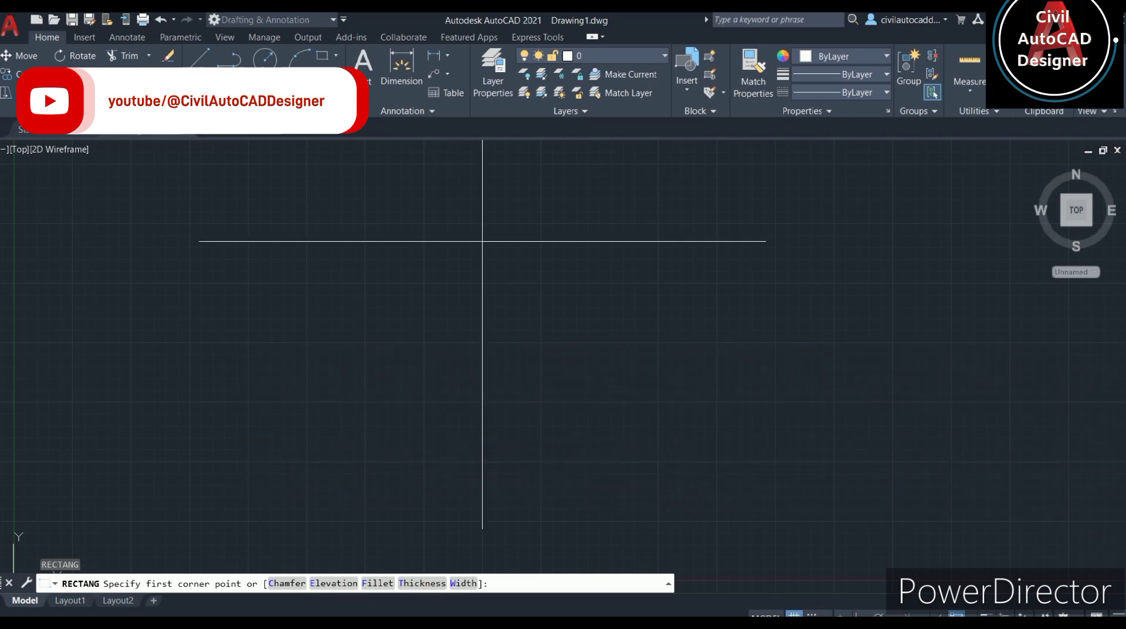
type("d")
key("Return")
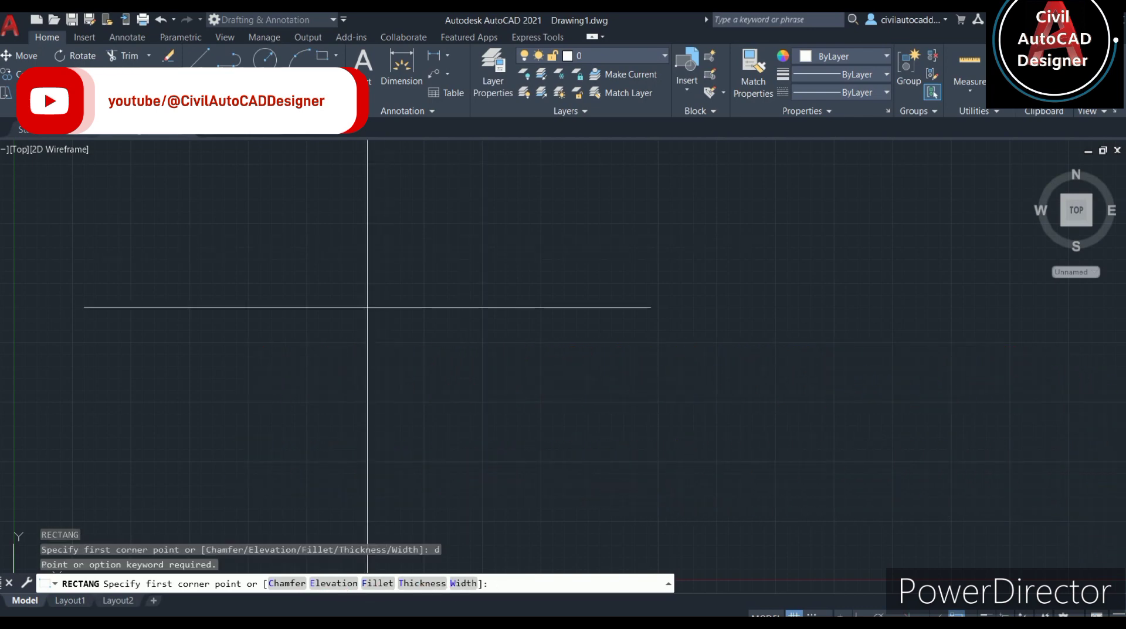
left_click(291, 261)
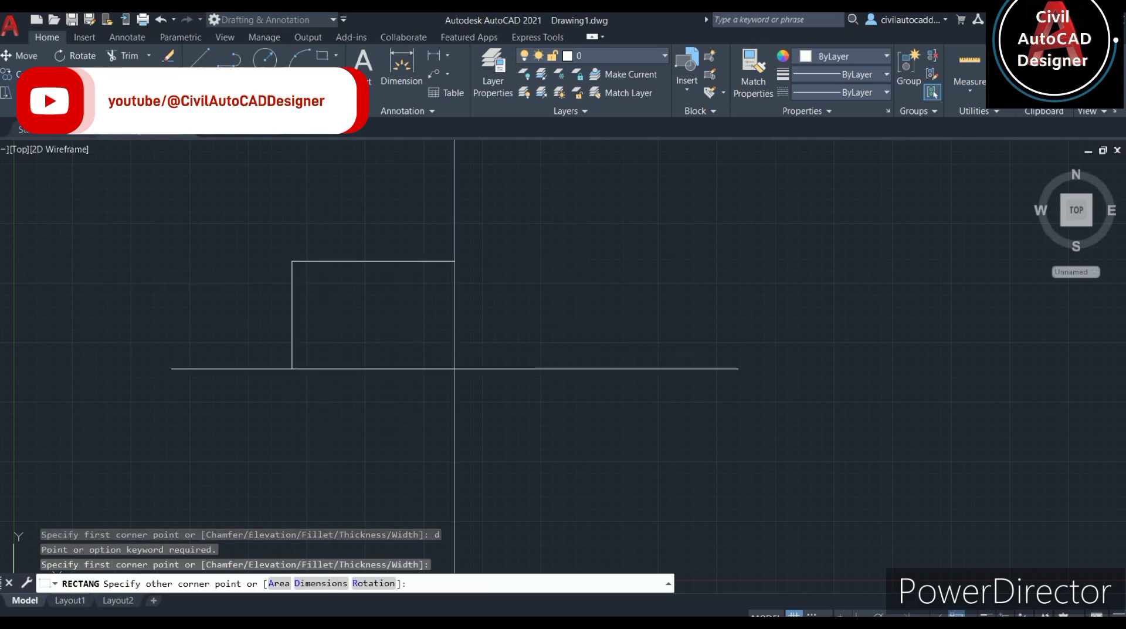
type("d")
key("Return")
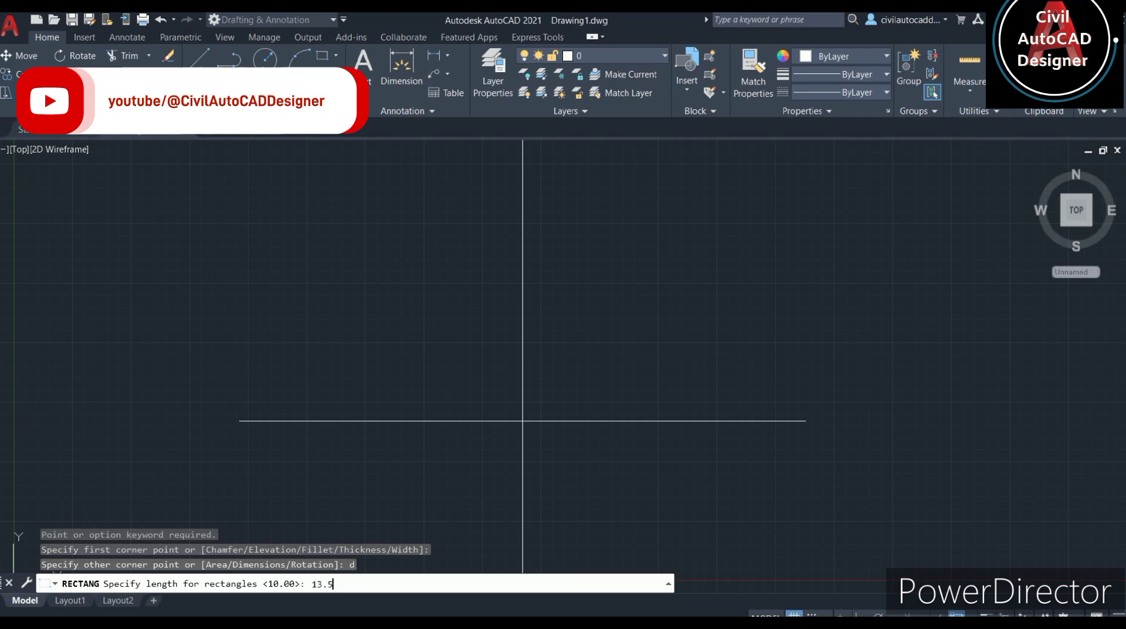
key("Return")
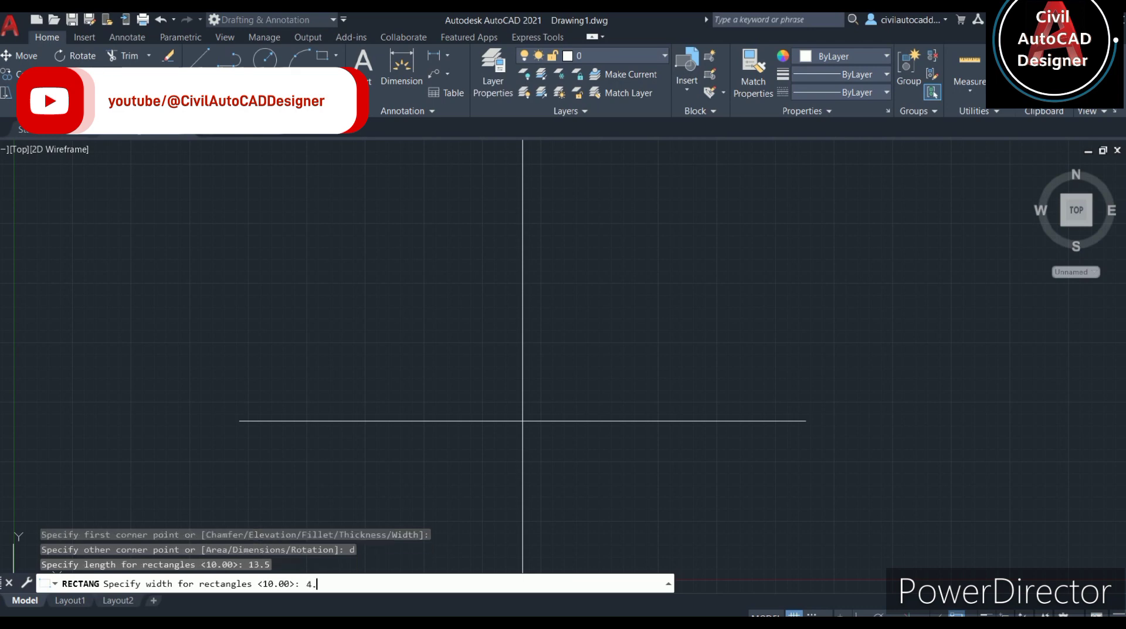
type("5")
key("Return")
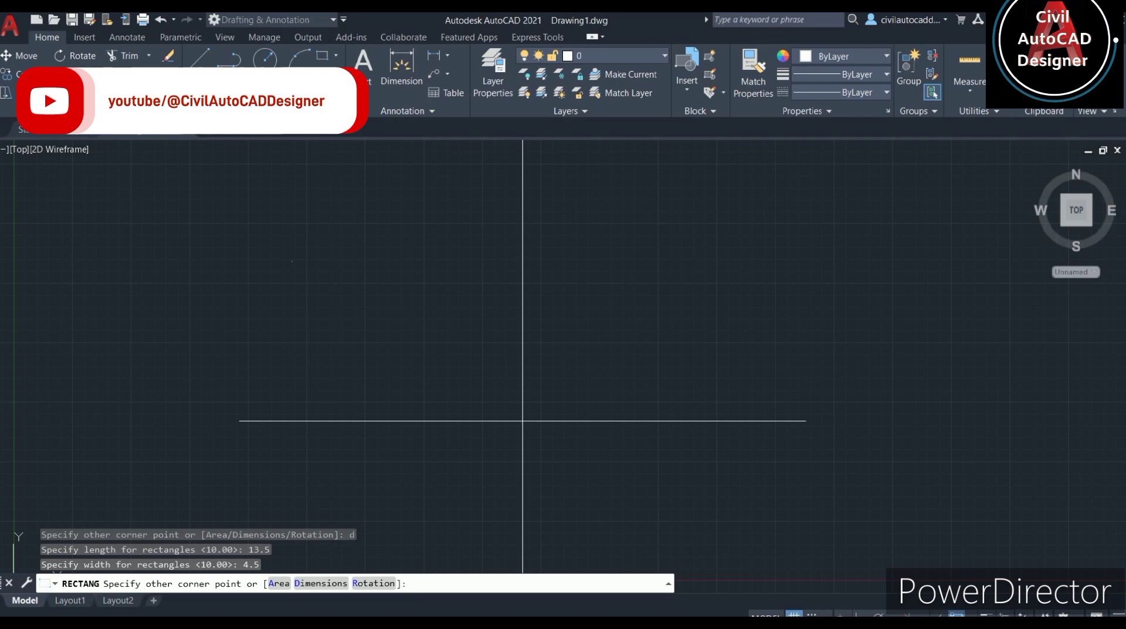
left_click(315, 226)
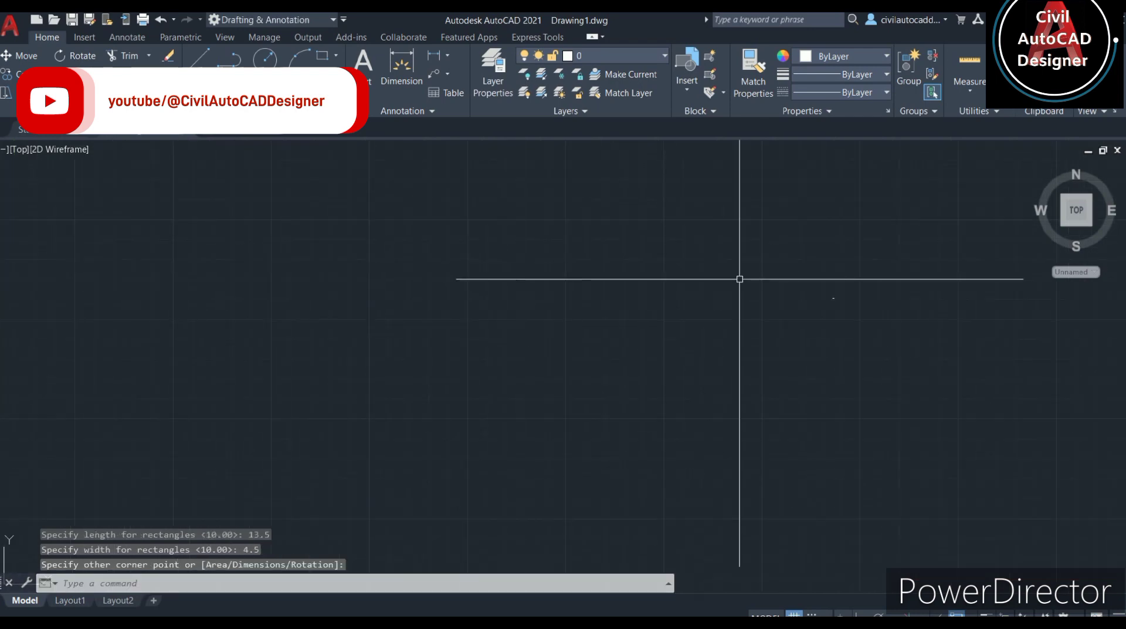
- Zoom and pan so the new rectangle sits centred in view
scroll(414, 212, "up", 3)
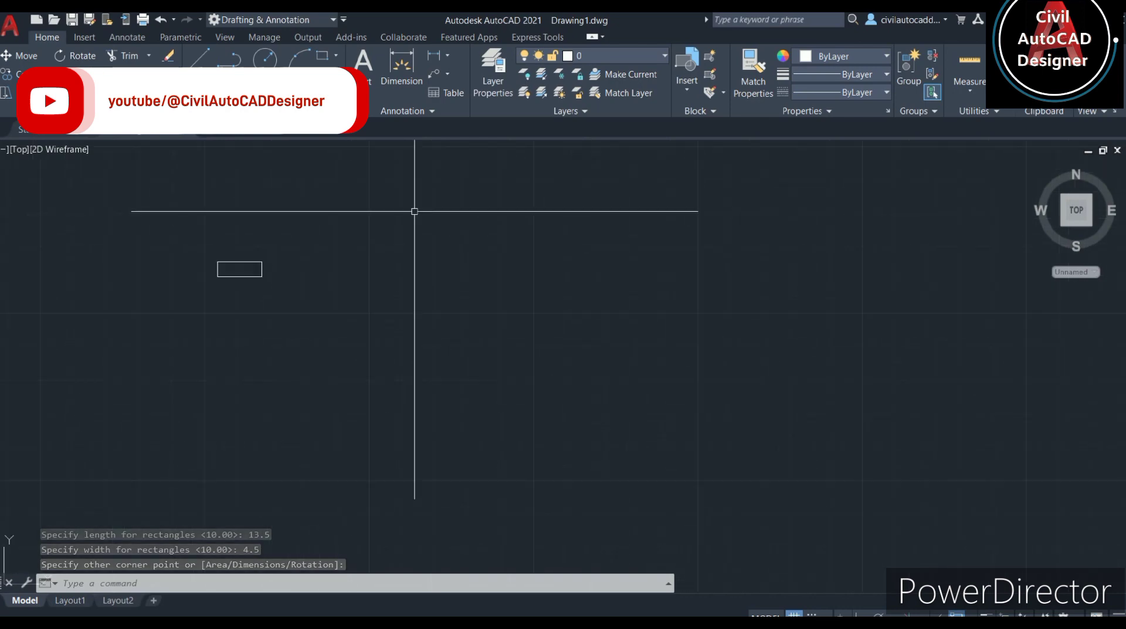
scroll(414, 211, "up", 3)
scroll(400, 272, "up", 2)
middle_click_drag(400, 271, 785, 423)
scroll(784, 423, "up", 2)
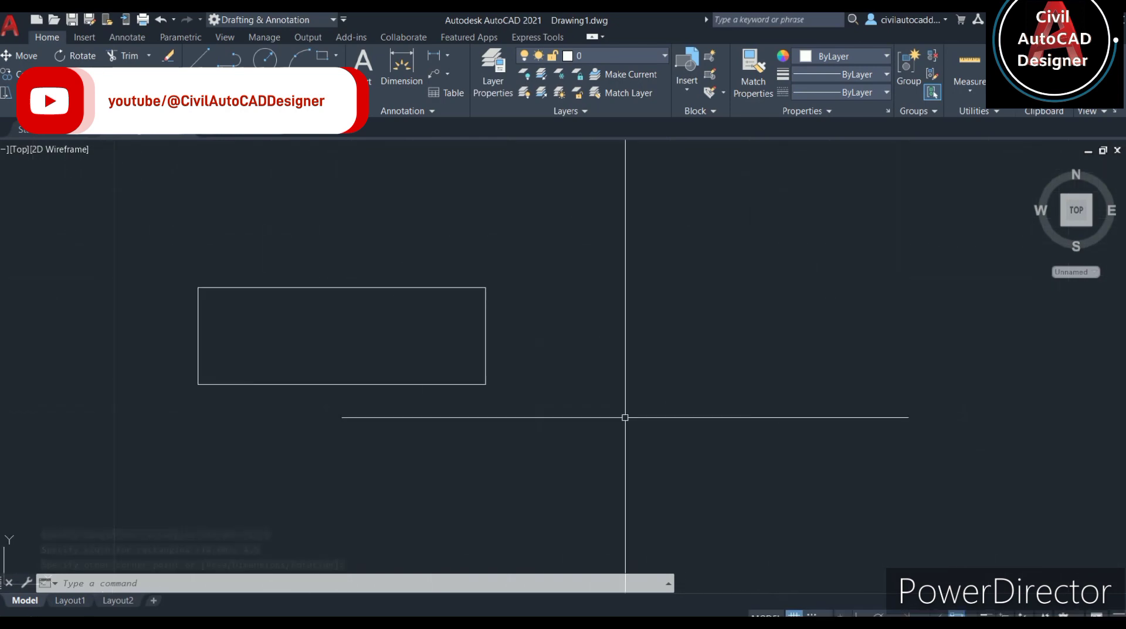
middle_click_drag(625, 417, 762, 385)
scroll(487, 346, "up", 2)
scroll(383, 354, "down", 2)
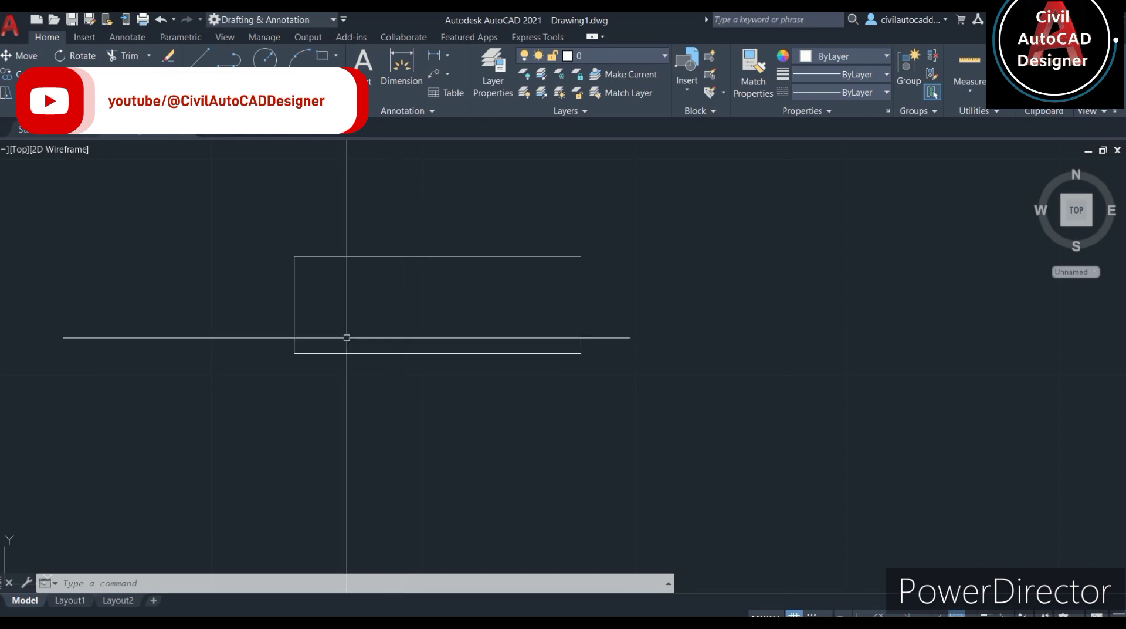
scroll(349, 243, "up", 4)
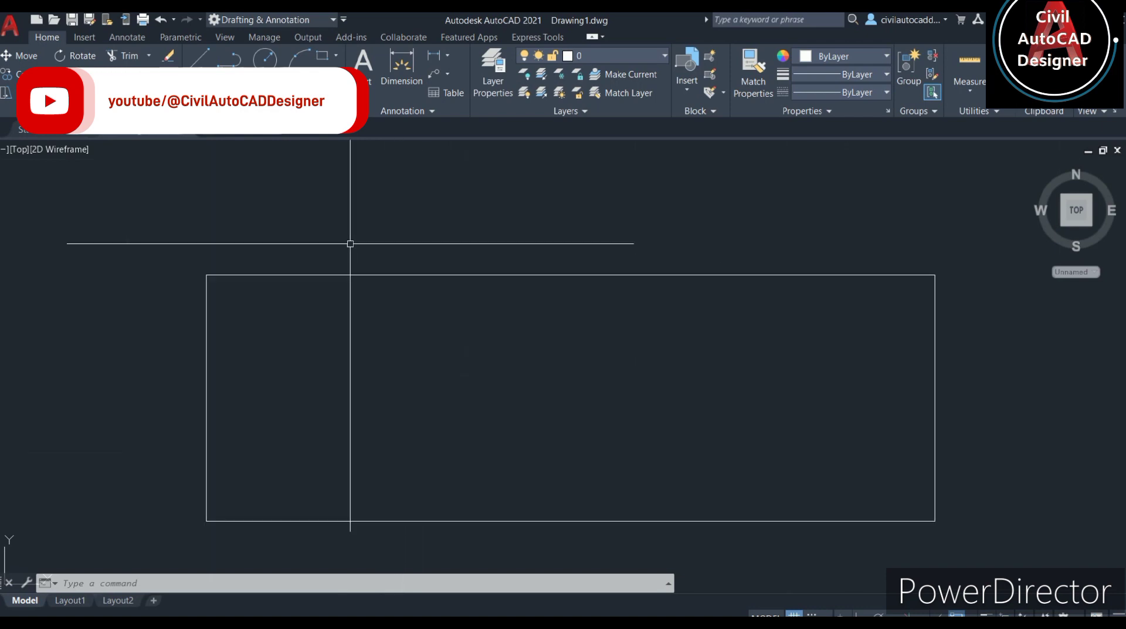
left_click(432, 60)
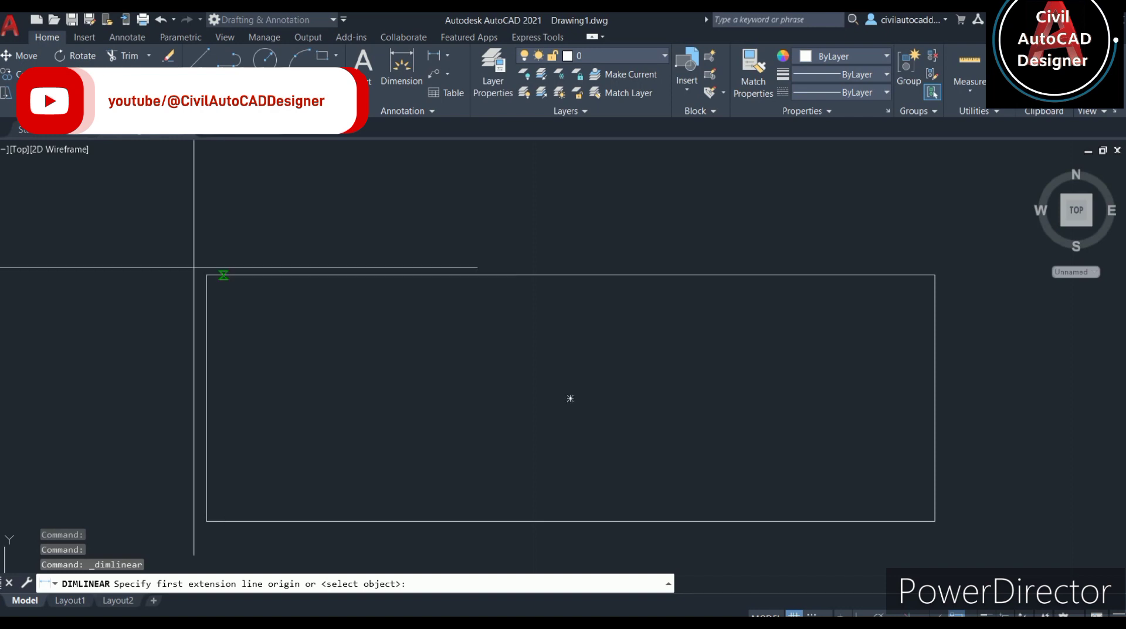
left_click(207, 275)
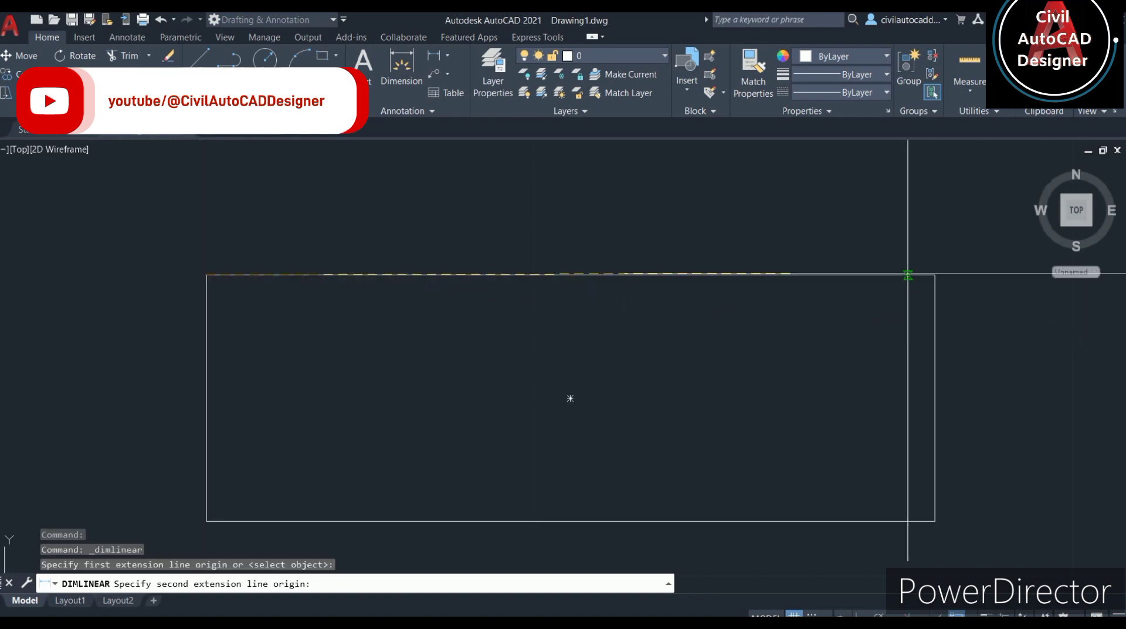
left_click(935, 275)
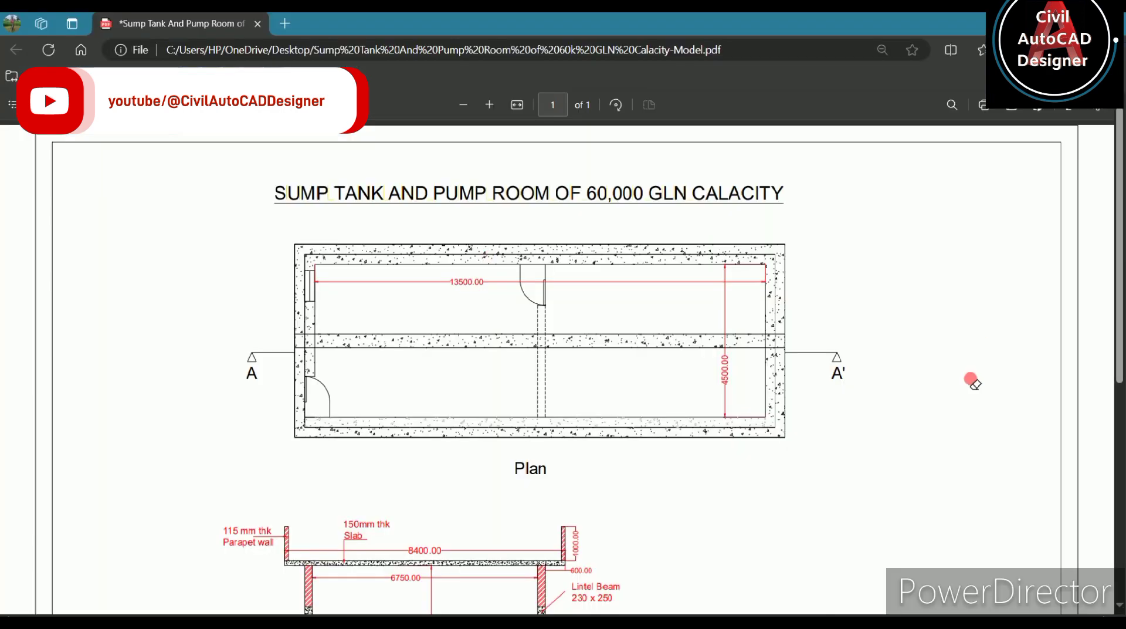
- Offset the tank rectangle 0.3 outward
key("Escape")
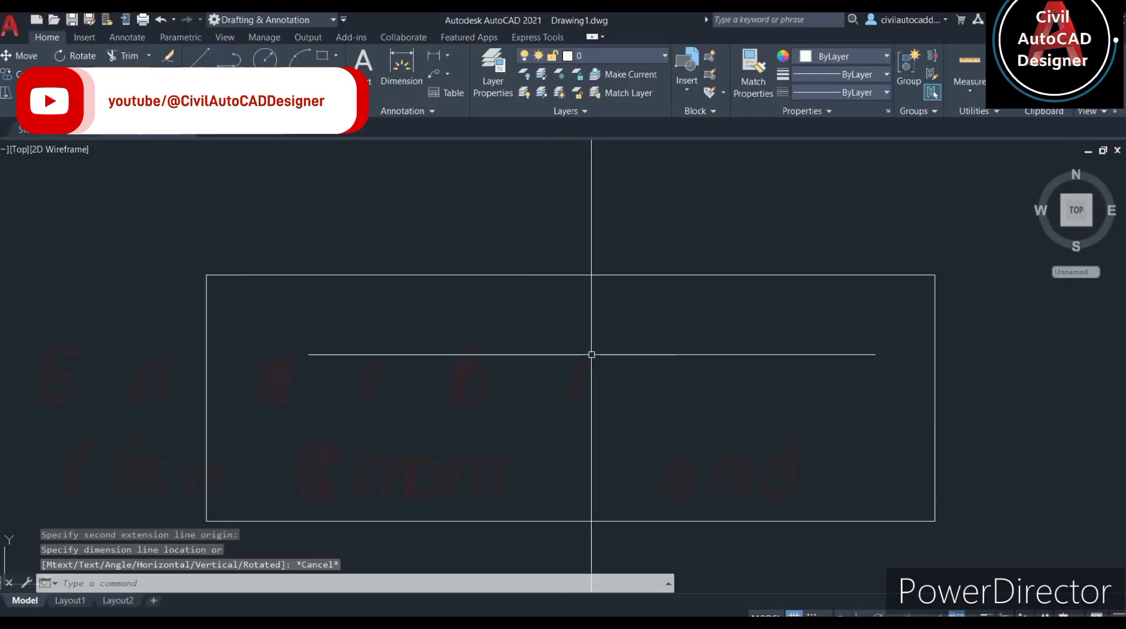
type("O")
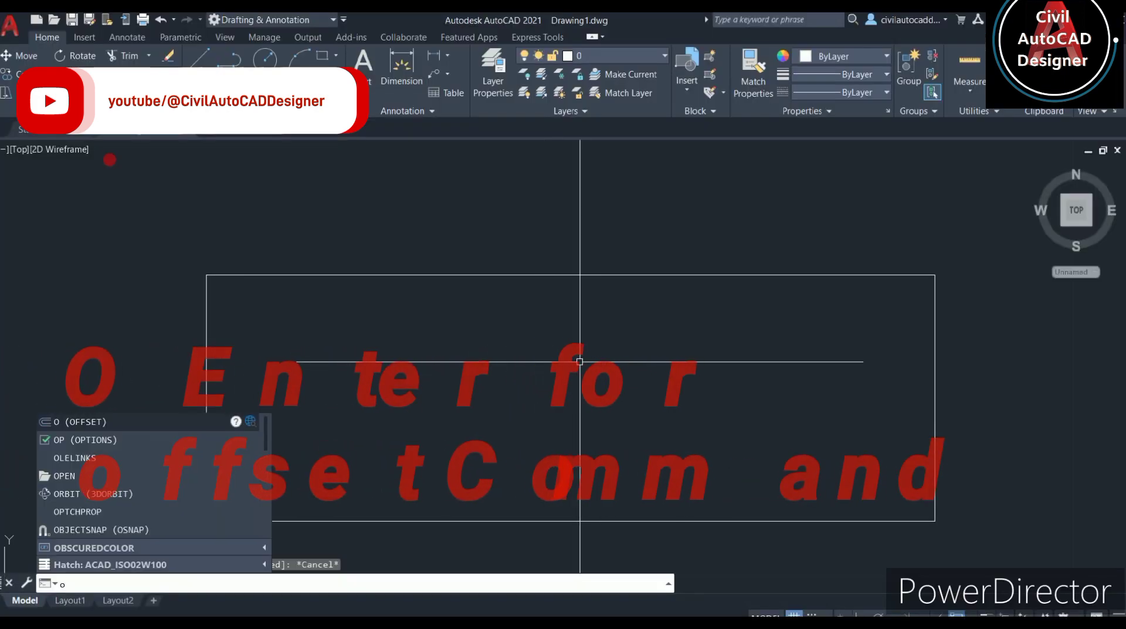
key("Return")
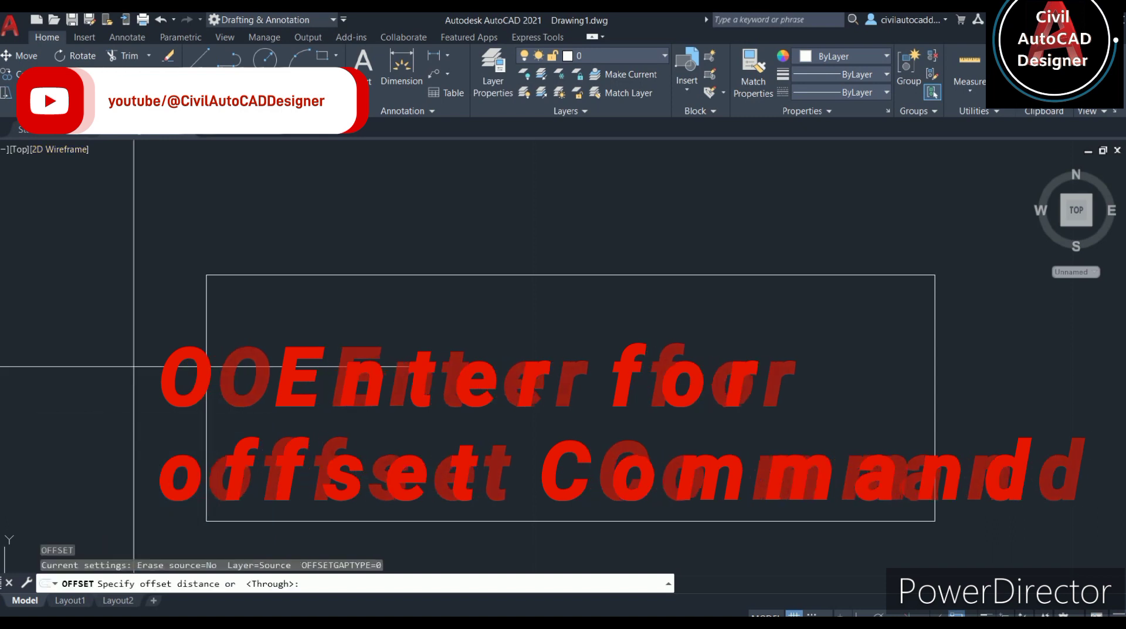
left_click(206, 274)
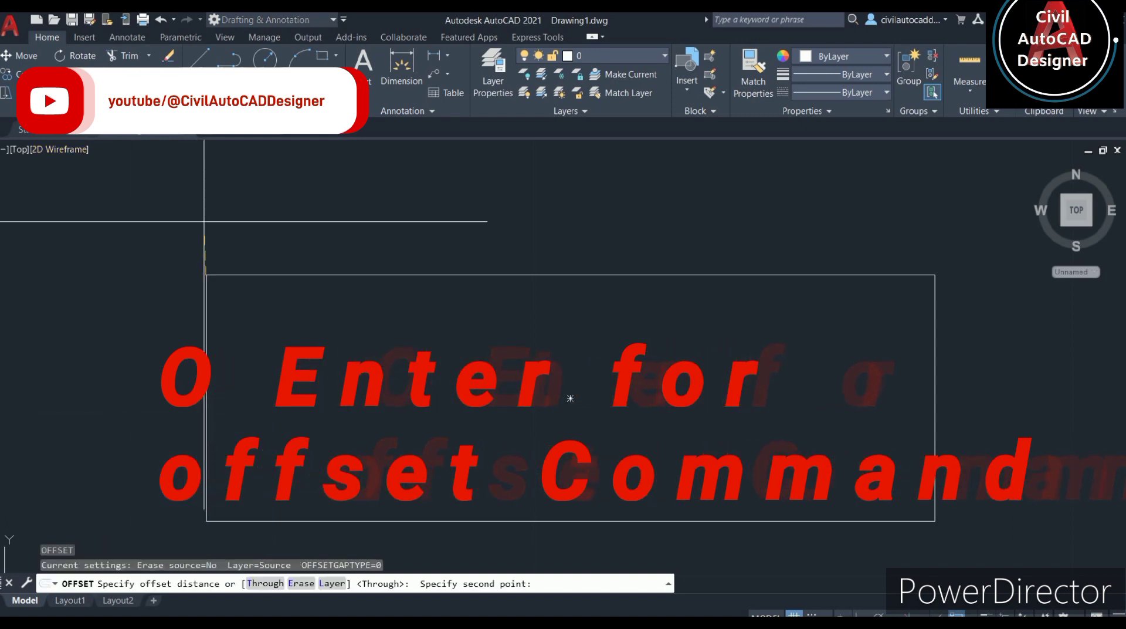
type(".3")
key("Return")
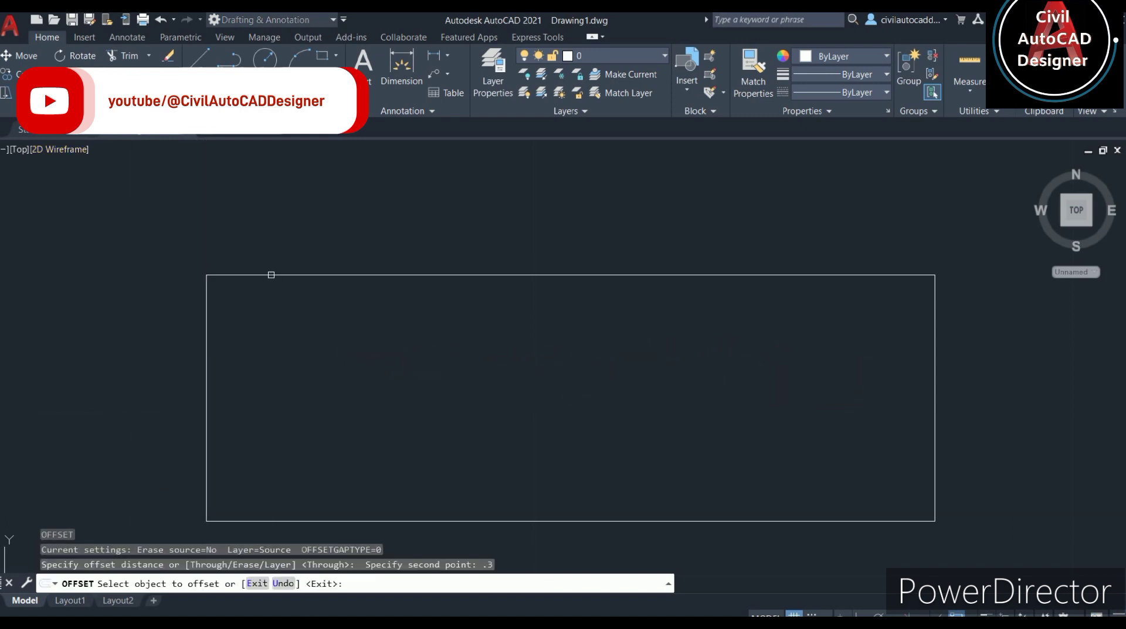
left_click(279, 274)
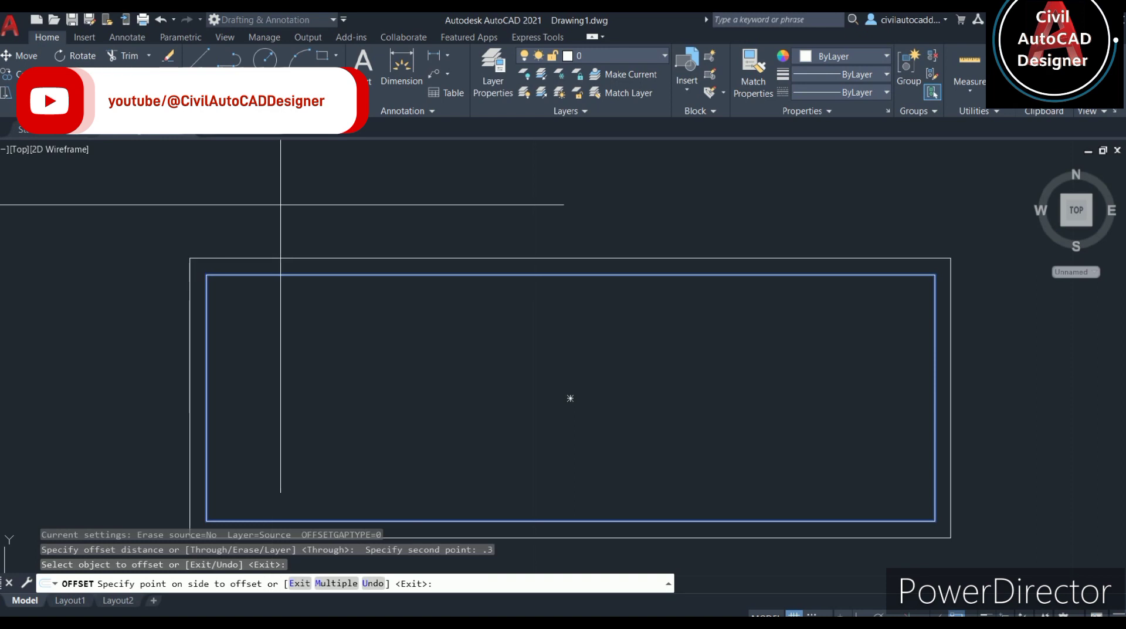
left_click(281, 204)
- Offset the new outline another 0.3 outward and bring up the reference PDF
left_click(242, 259)
left_click(244, 231)
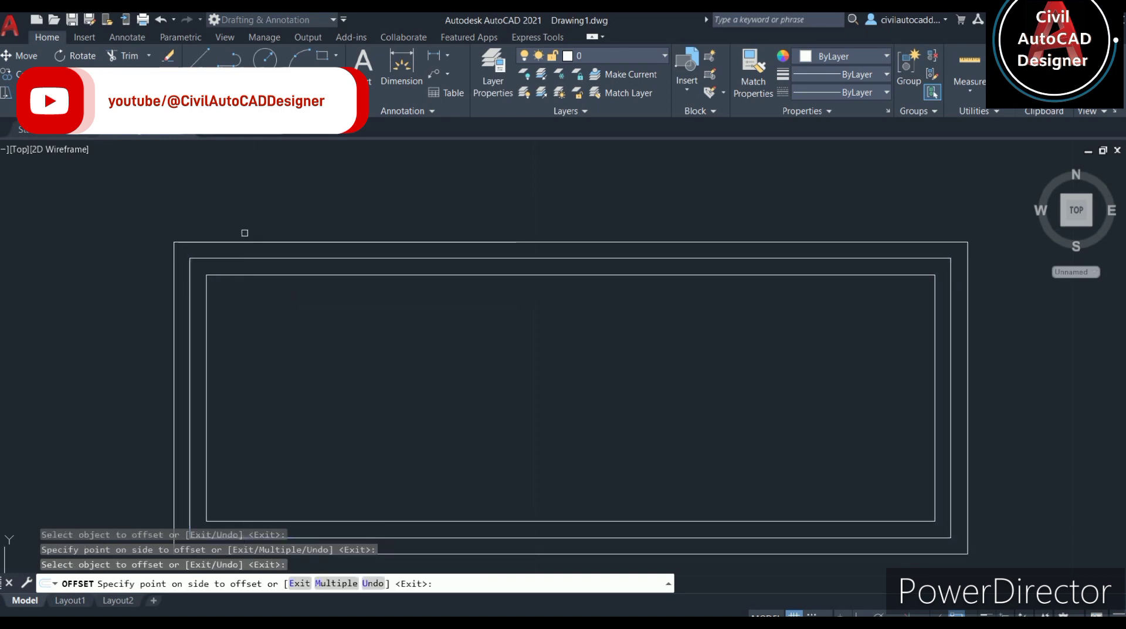
scroll(332, 334, "down", 2)
key("Escape")
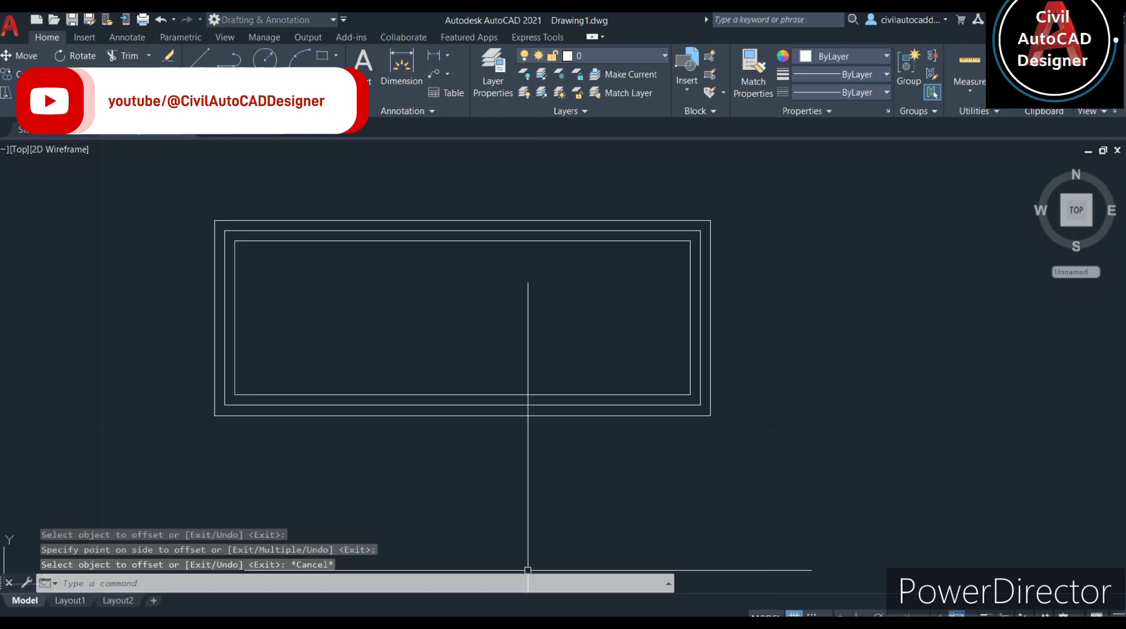
key("alt+Tab")
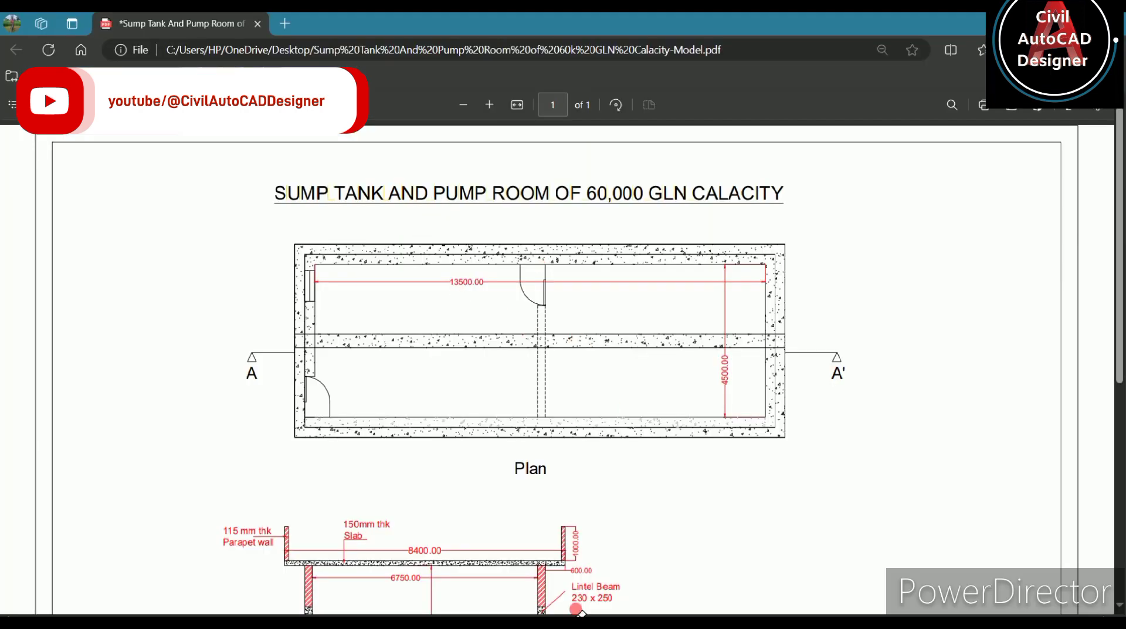
- Scroll down and back up through the sump tank plan PDF
scroll(575, 592, "down", 1)
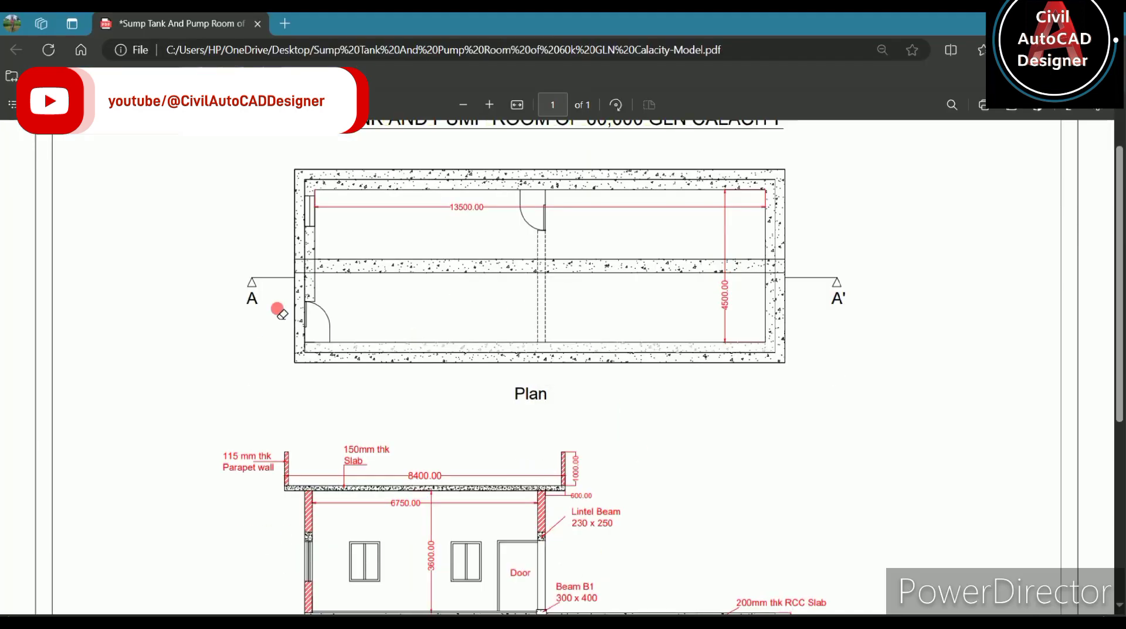
scroll(409, 219, "up", 1)
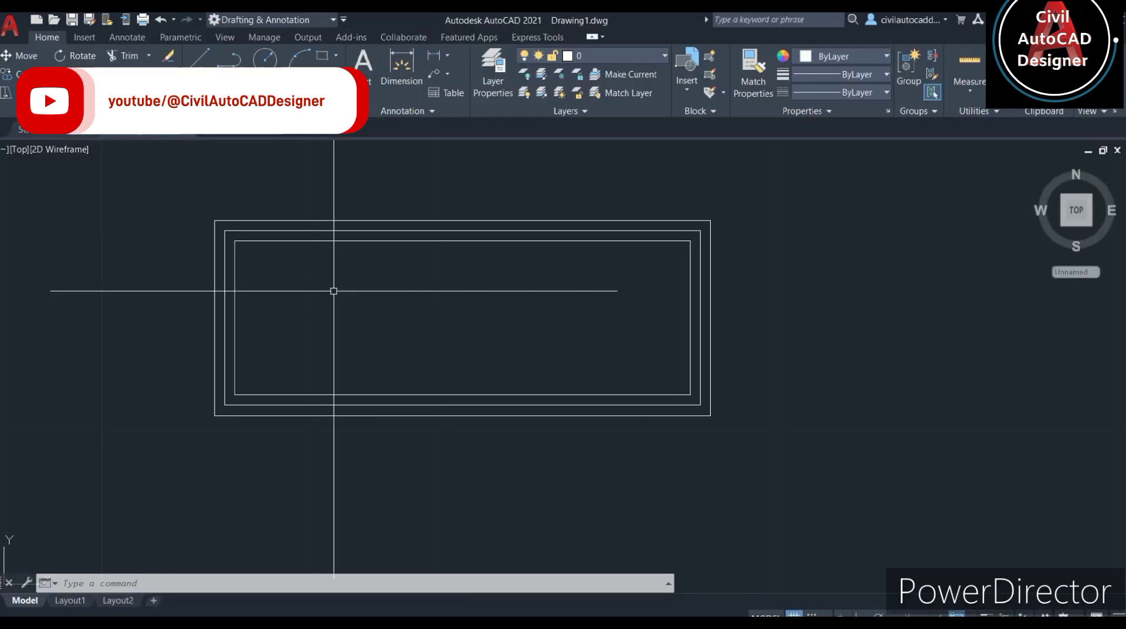
- Draw an Ortho horizontal line from the left wall's midpoint across to the right side
type("l")
key("Return")
scroll(214, 317, "up", 2)
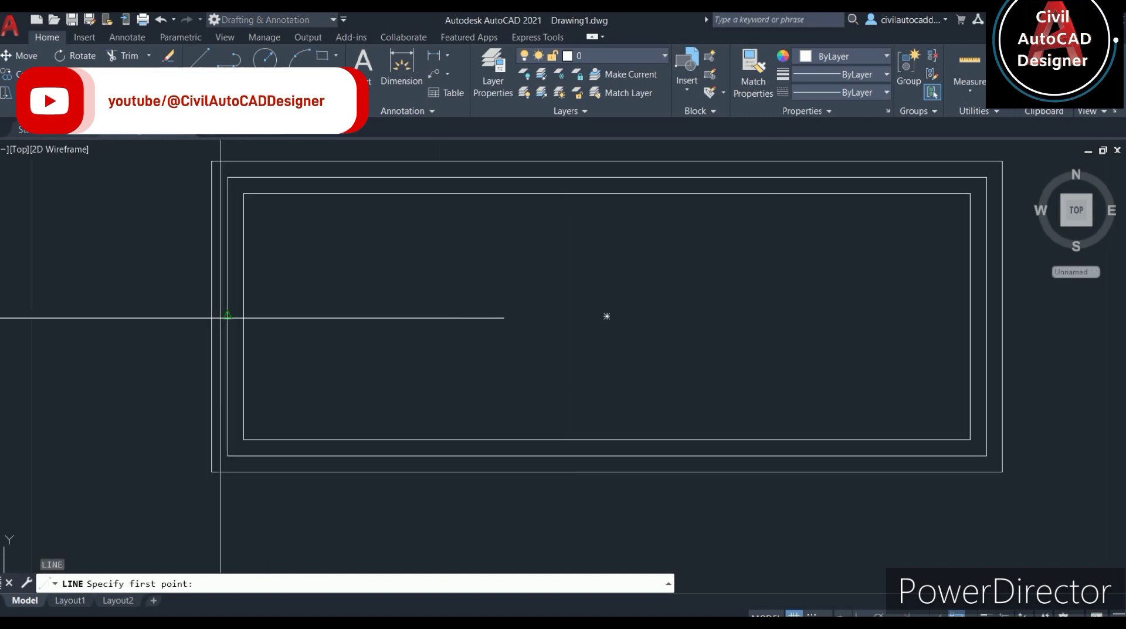
left_click(211, 316)
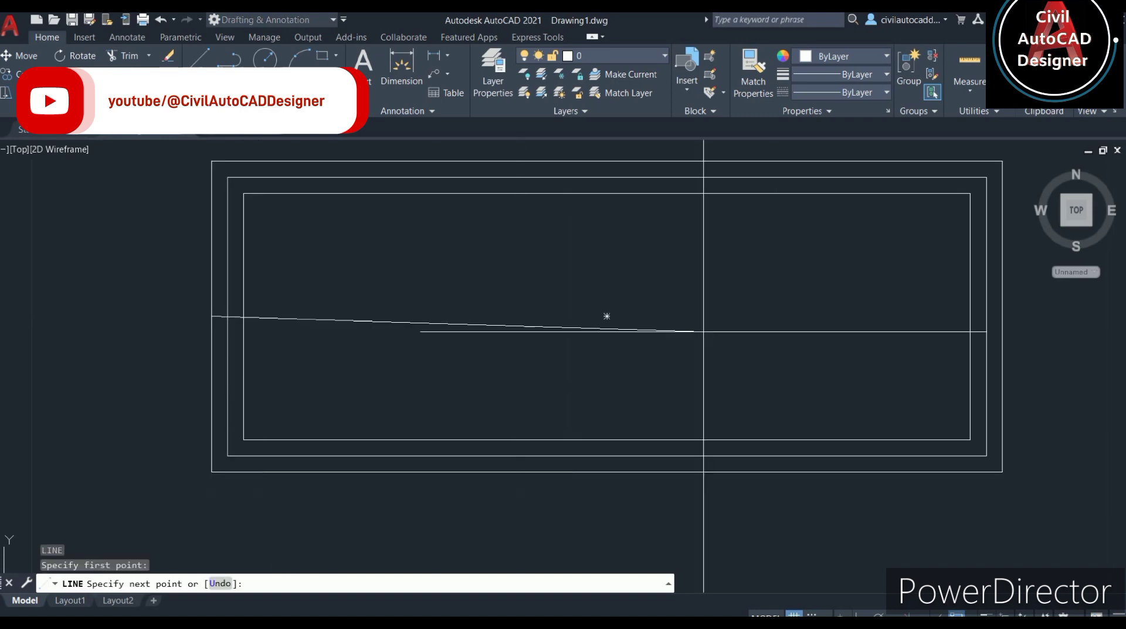
left_click(825, 610)
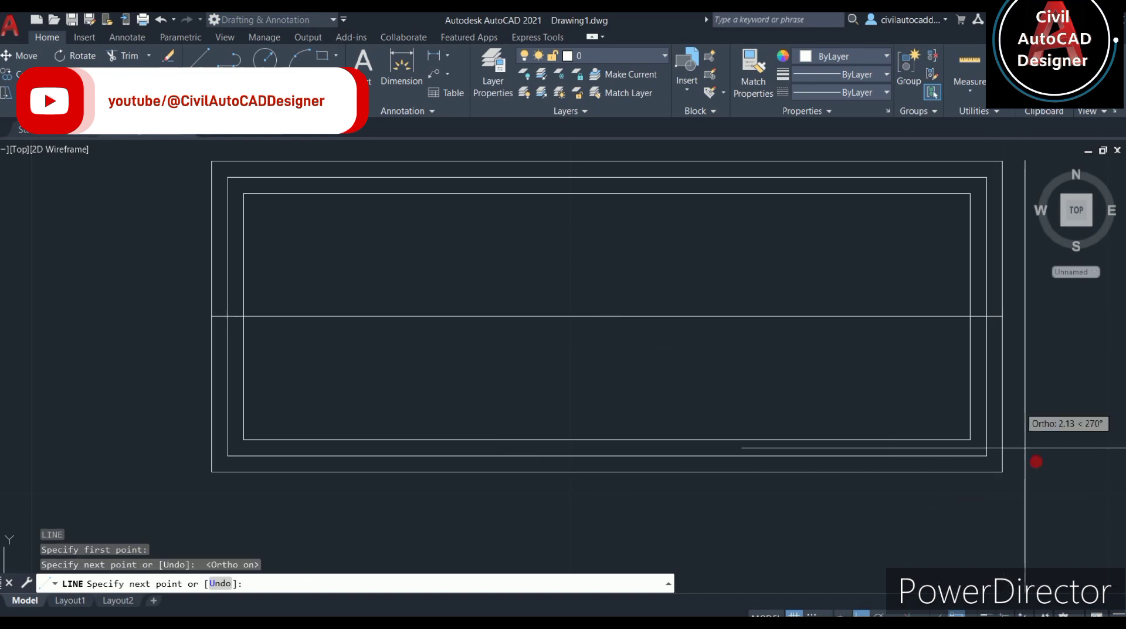
key("Escape")
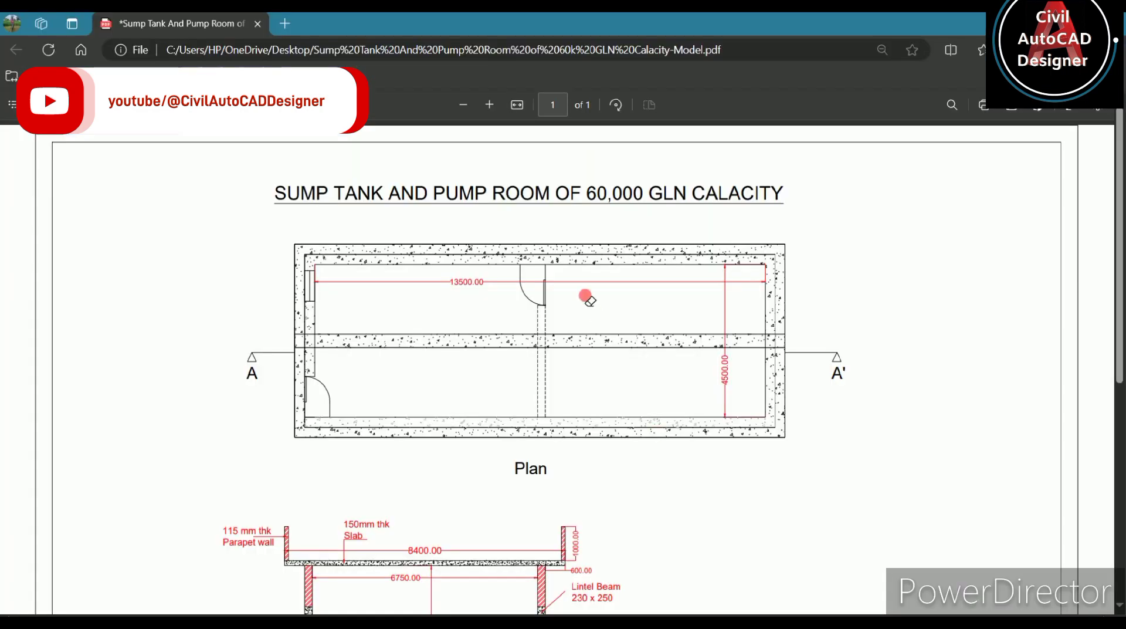
- Zoom the PDF in, scroll to Section A-A', and ink a loop around the Beam B1 300 x 400 label
scroll(566, 410, "down", 1)
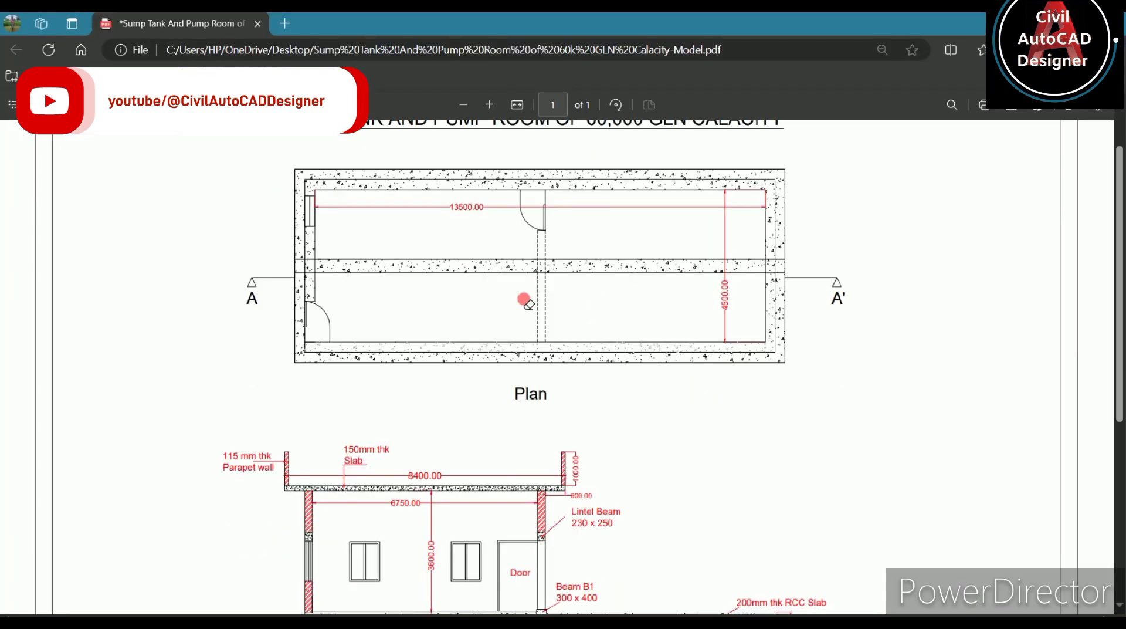
scroll(528, 303, "down", 1)
scroll(528, 303, "up", 2)
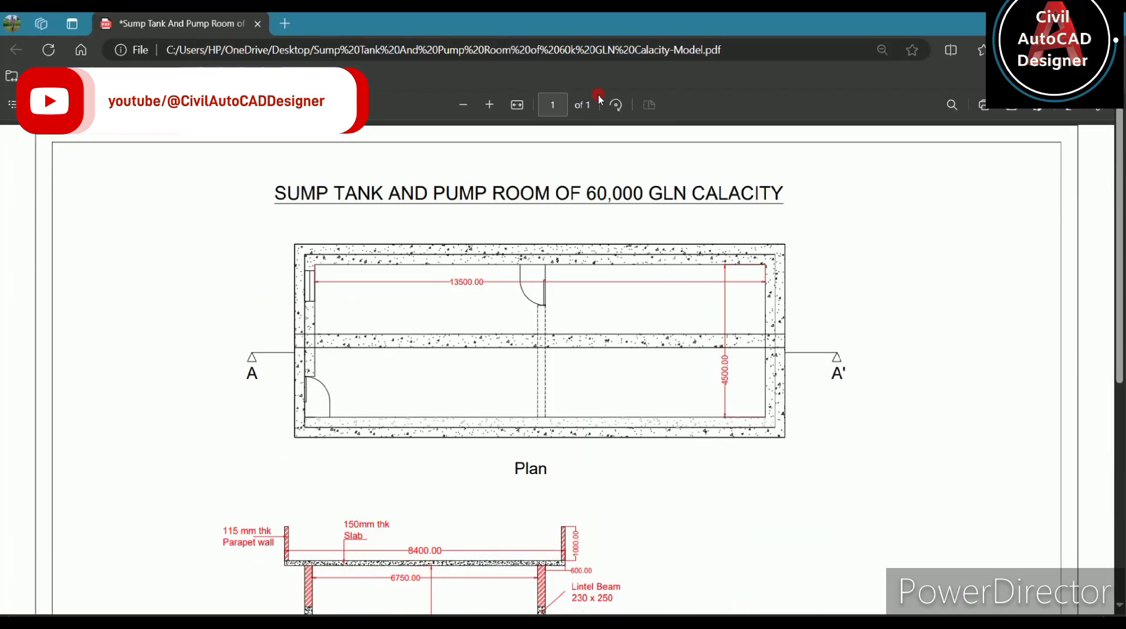
left_click(499, 105)
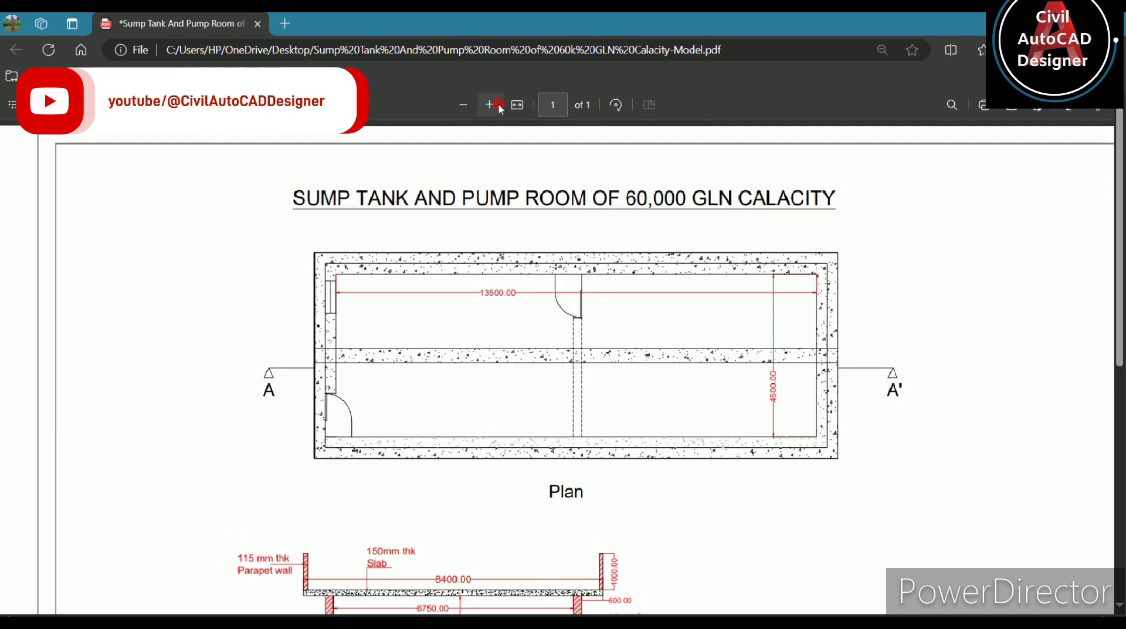
scroll(784, 347, "down", 2)
scroll(786, 369, "down", 5)
scroll(786, 370, "down", 4)
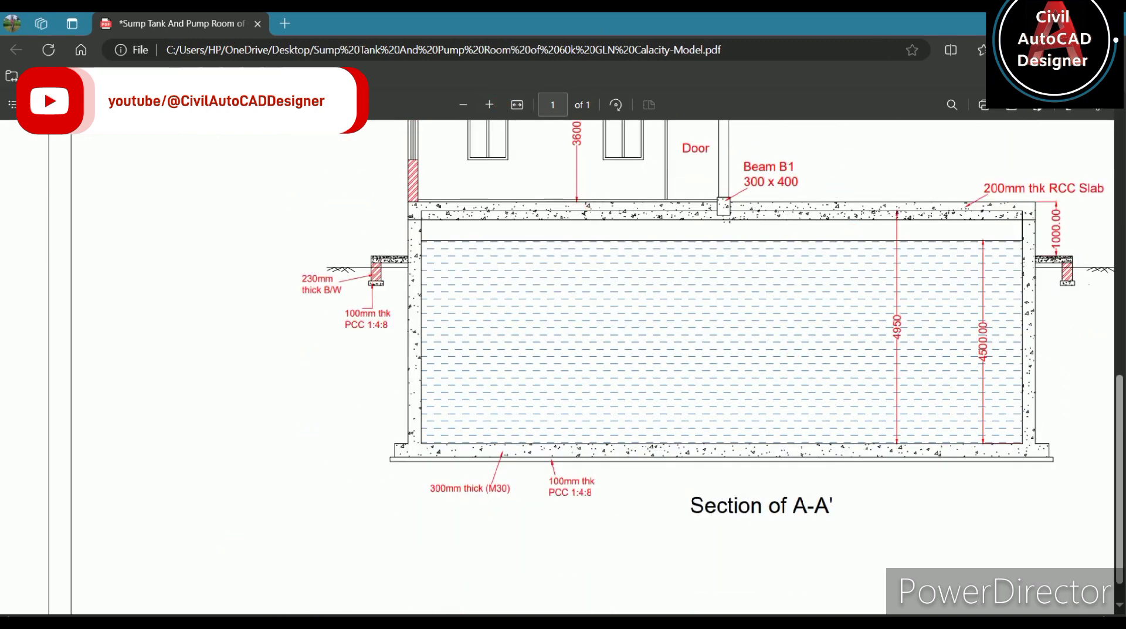
left_click(167, 105)
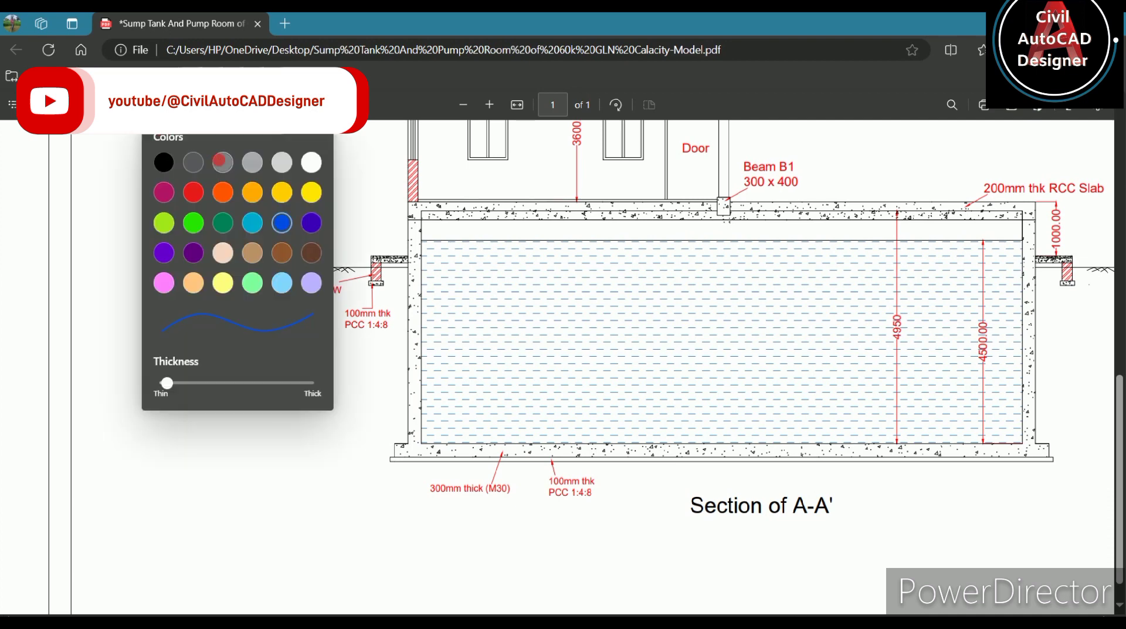
left_click_drag(819, 143, 808, 183)
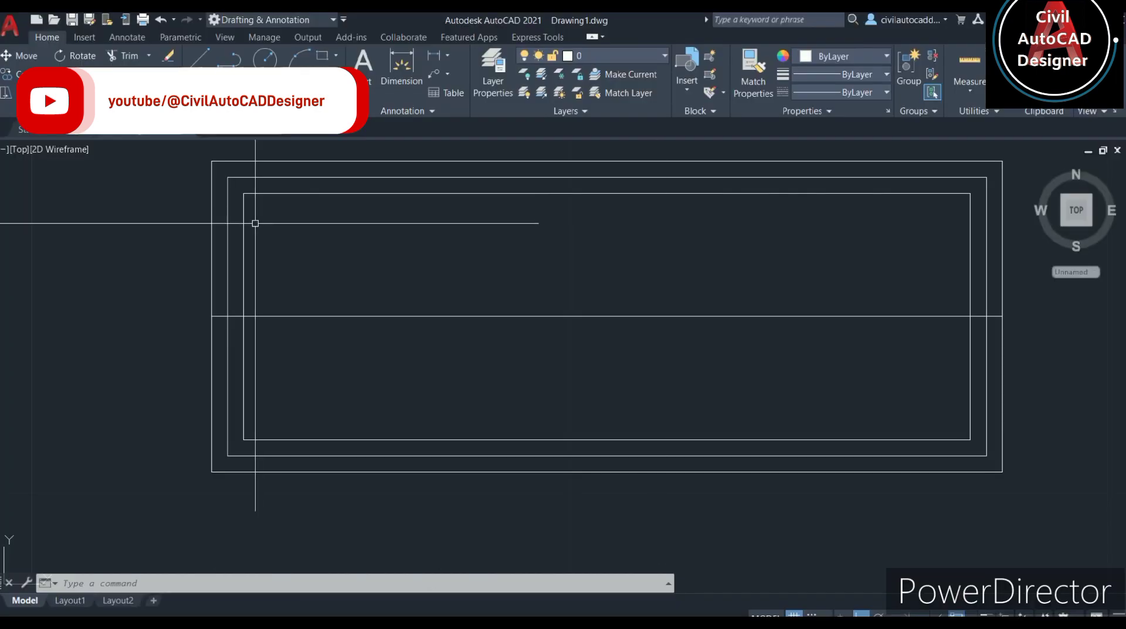
- Offset the middle line 0.2 both above and below it
type("o")
scroll(258, 222, "down", 1)
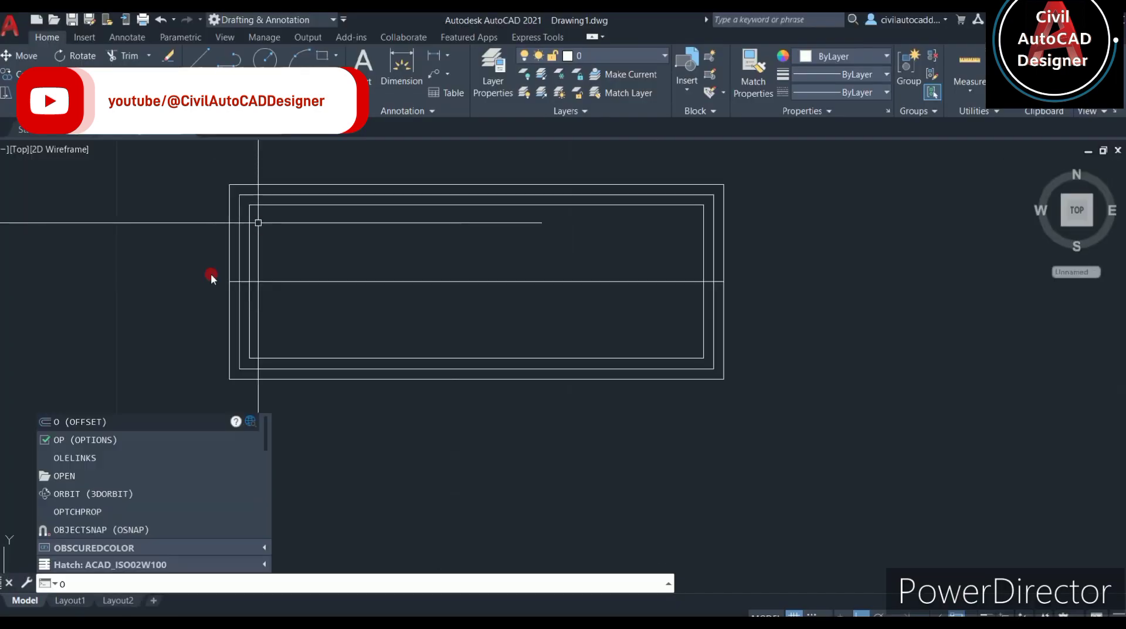
key("Return")
scroll(222, 286, "up", 3)
left_click(237, 274)
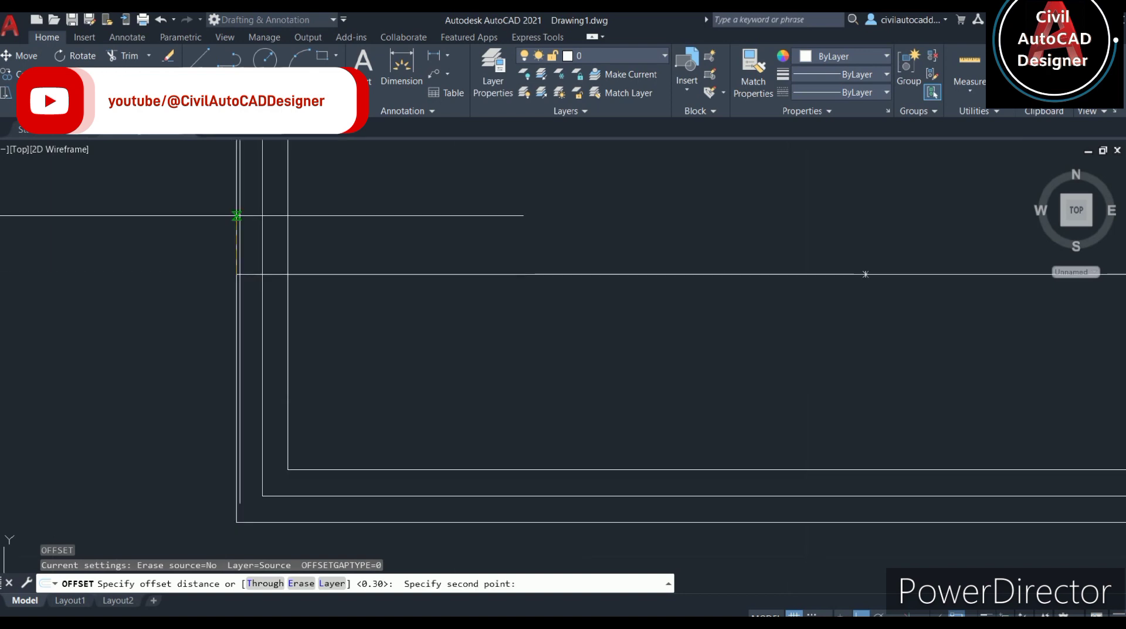
type(".2")
key("Return")
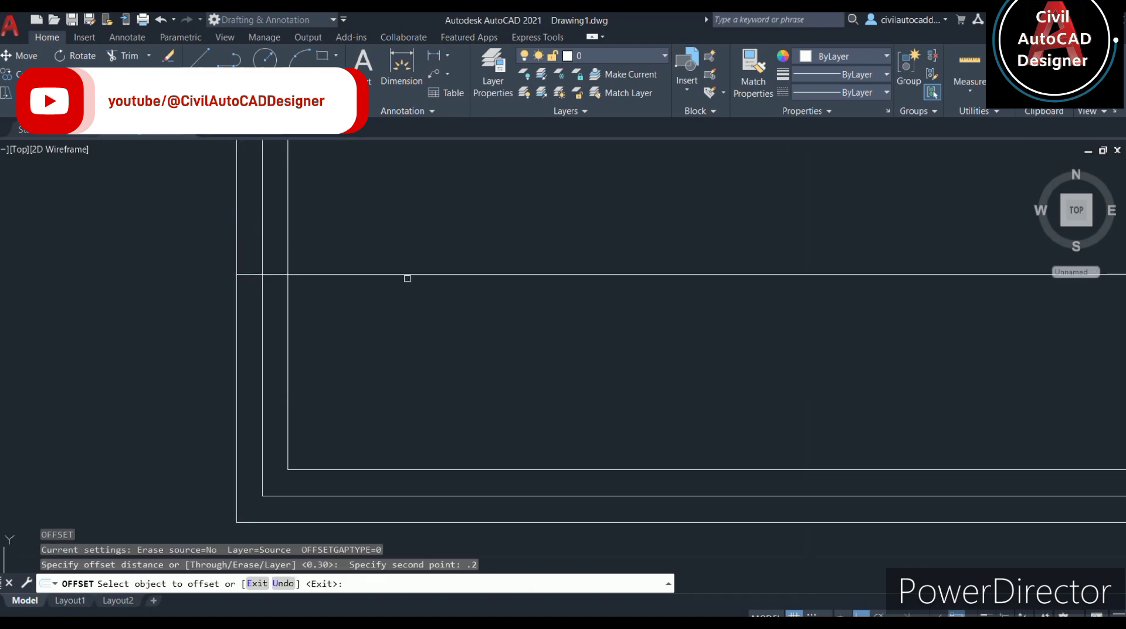
left_click(419, 273)
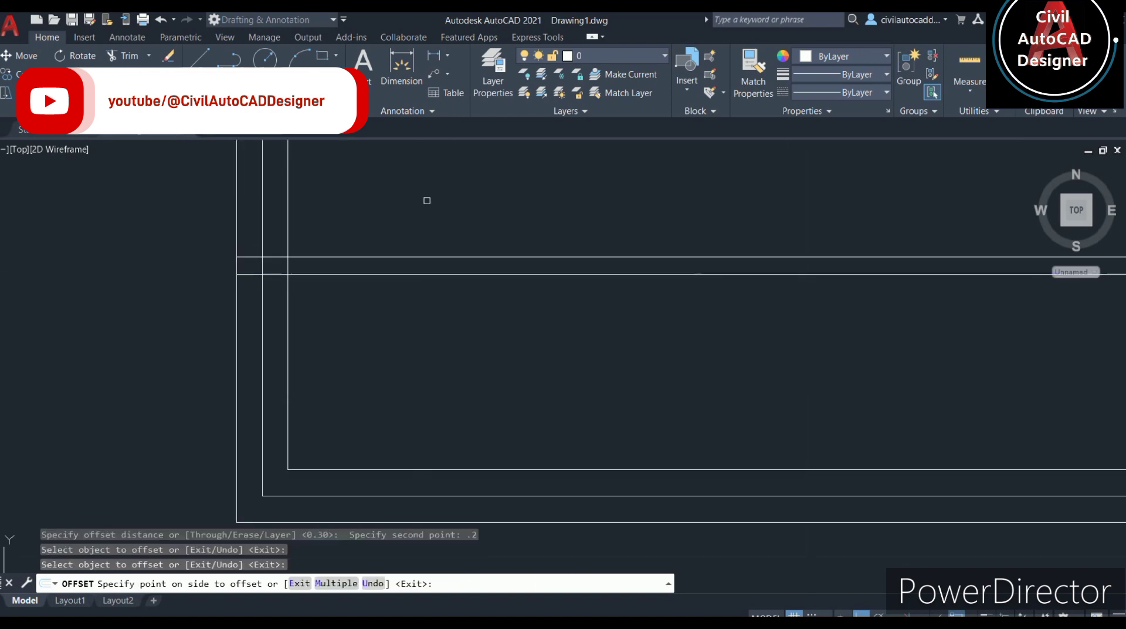
left_click(427, 199)
left_click(397, 273)
left_click(379, 370)
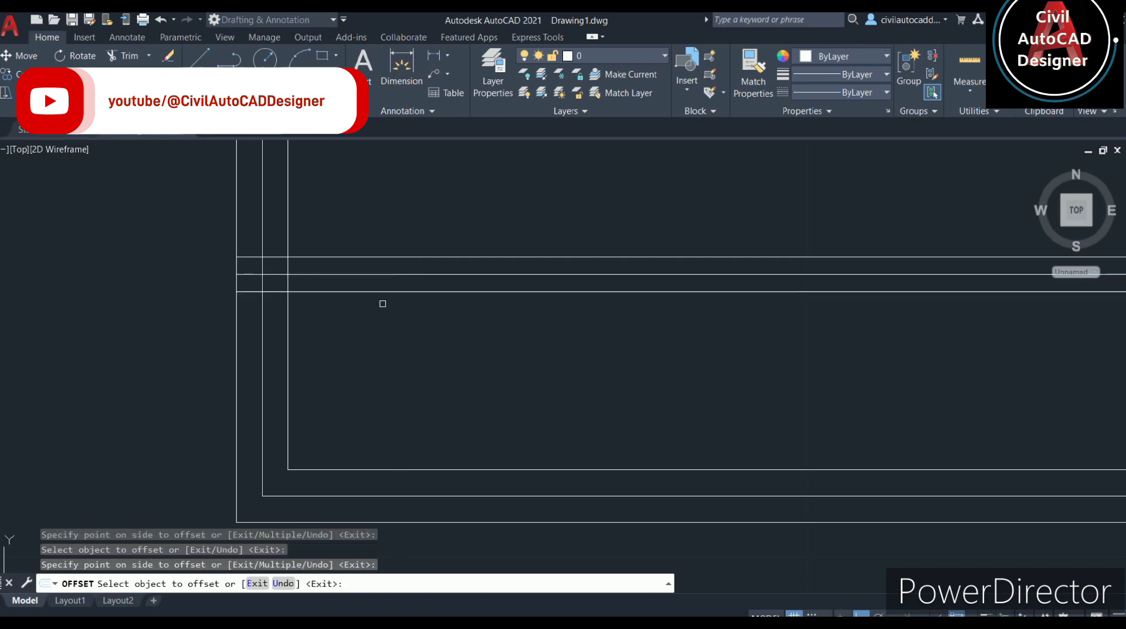
key("Escape")
- Delete the original middle line, bring the whole wall outline into view, and switch to the reference PDF
left_click(384, 274)
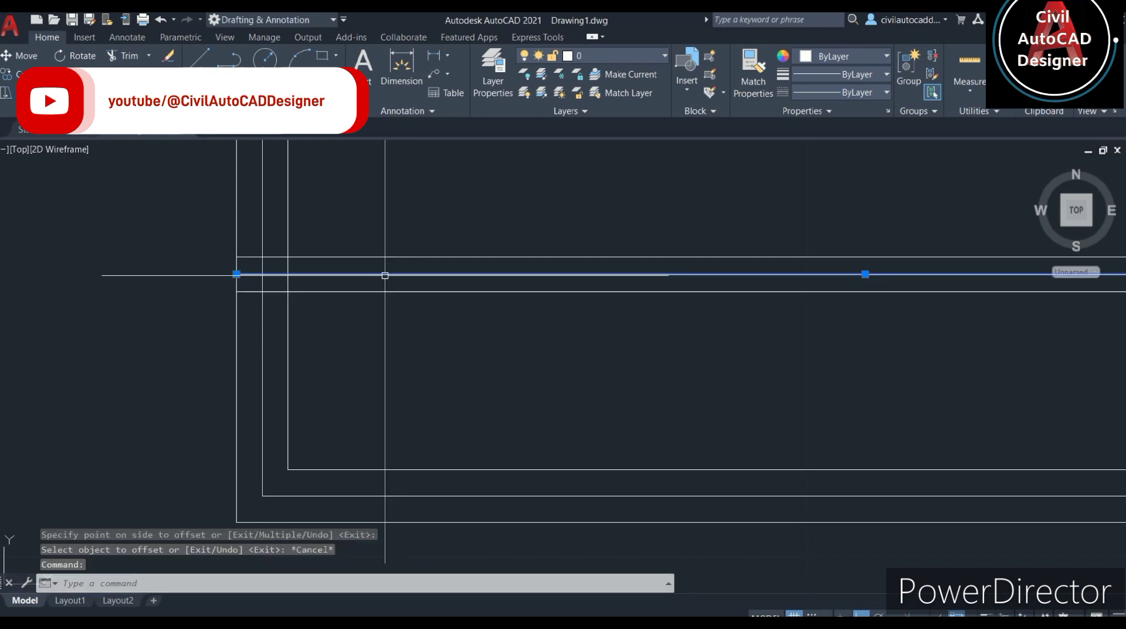
key("Delete")
scroll(423, 314, "down", 5)
middle_click_drag(455, 305, 375, 307)
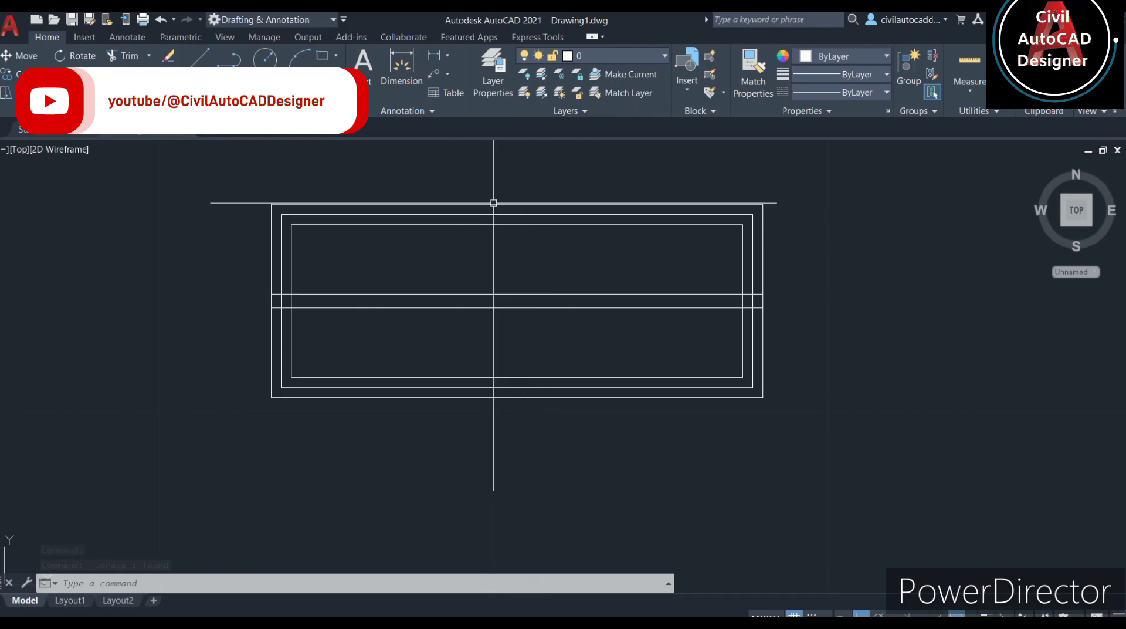
key("alt+Tab")
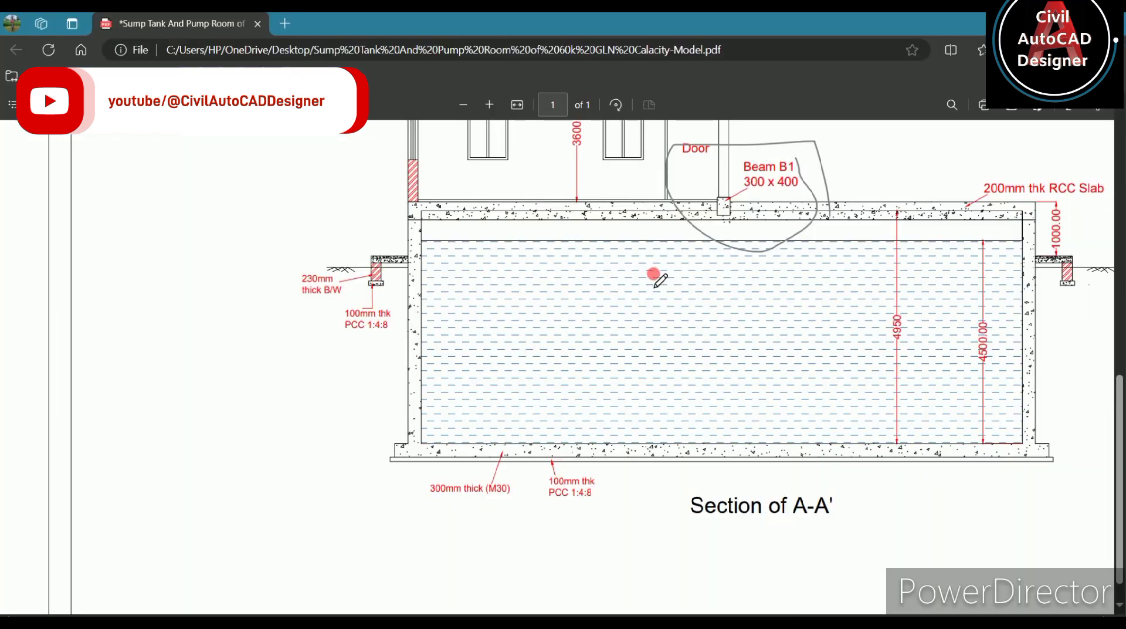
- Scroll up through the PDF section and elevation back to the tank plan
scroll(654, 274, "up", 2)
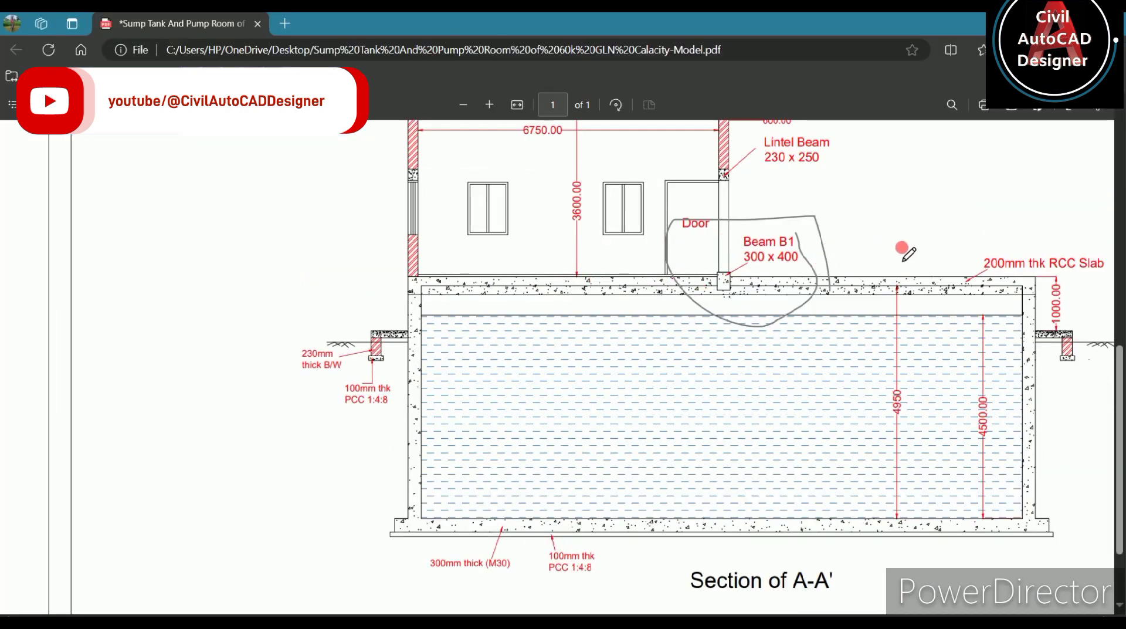
scroll(752, 289, "up", 2)
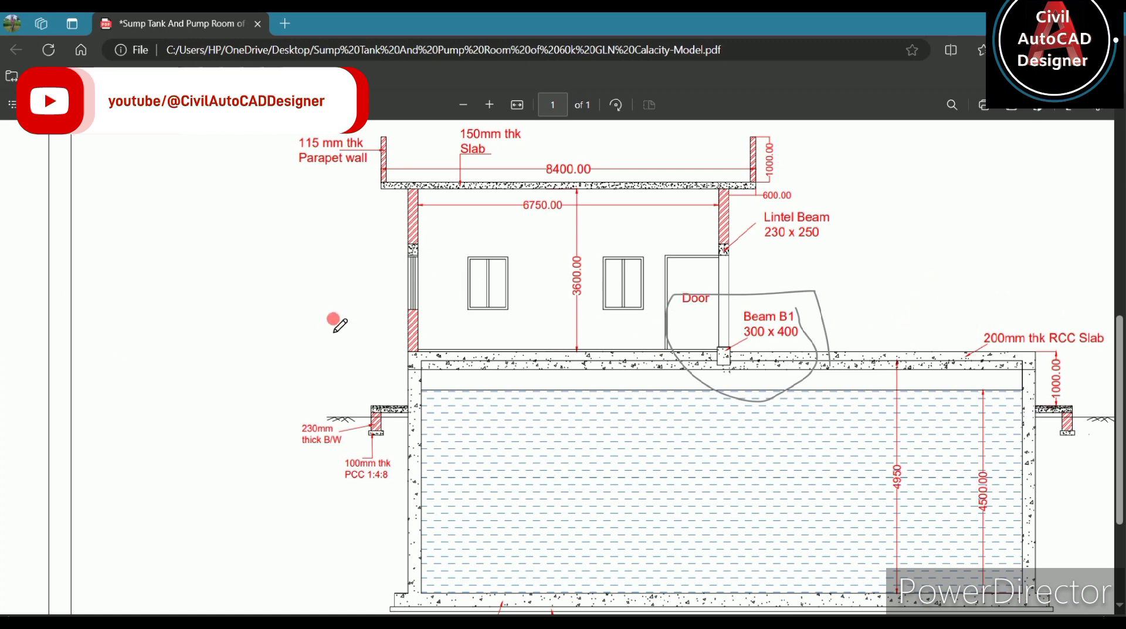
scroll(380, 338, "up", 4)
scroll(495, 307, "up", 4)
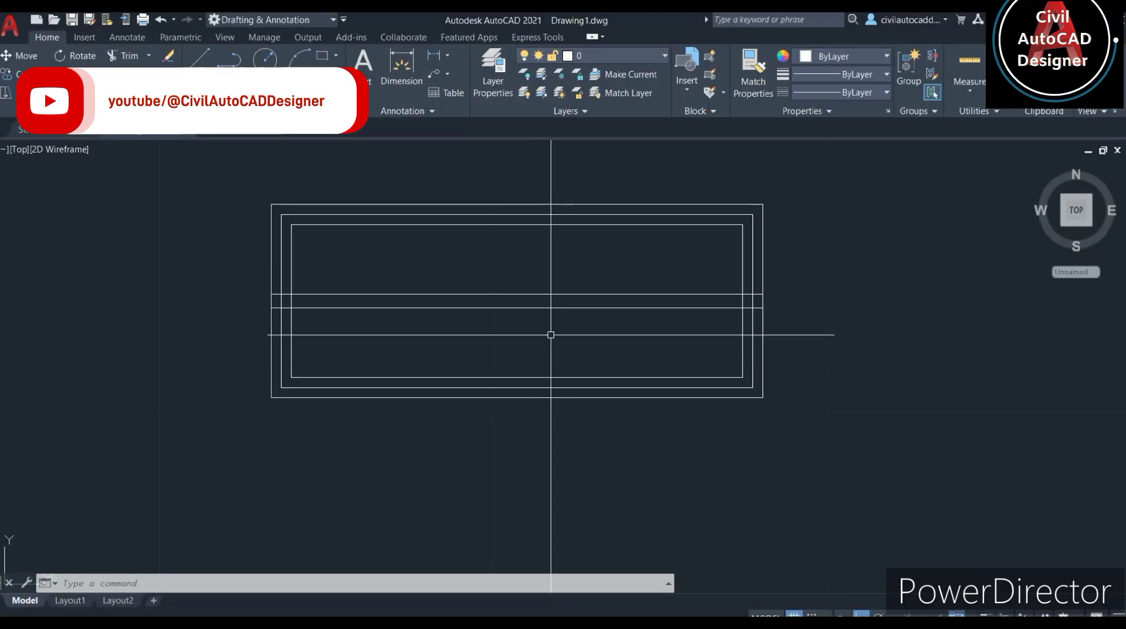
- Draw a vertical centre line from the inner rectangle's bottom-edge midpoint to its top-edge midpoint
type("l")
key("Return")
scroll(486, 404, "up", 2)
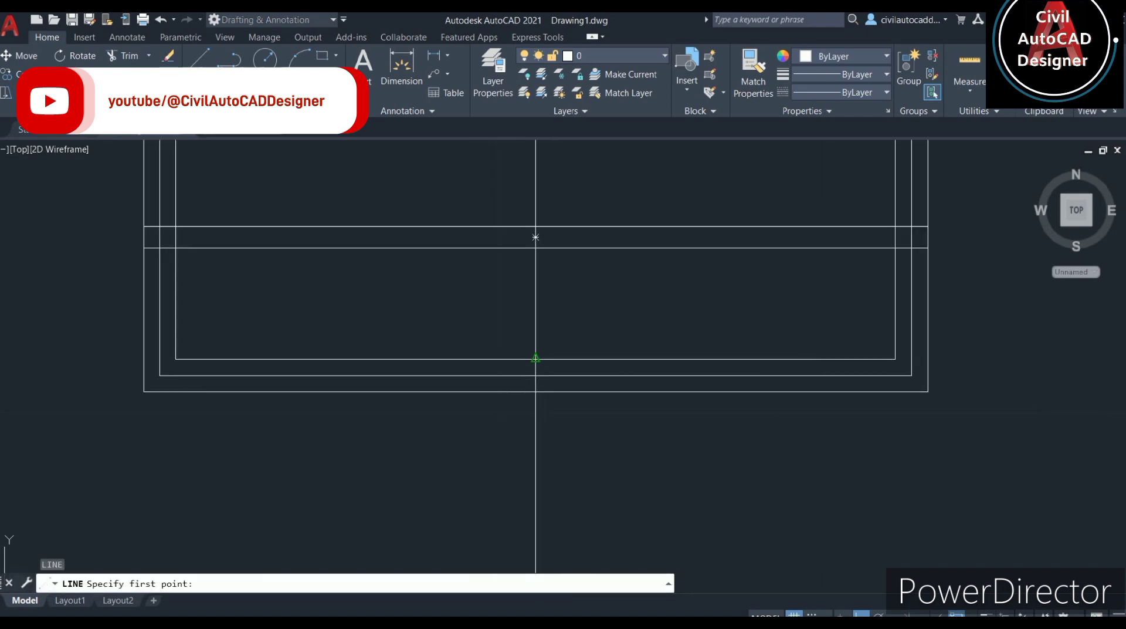
left_click(536, 237)
scroll(536, 239, "up", 5)
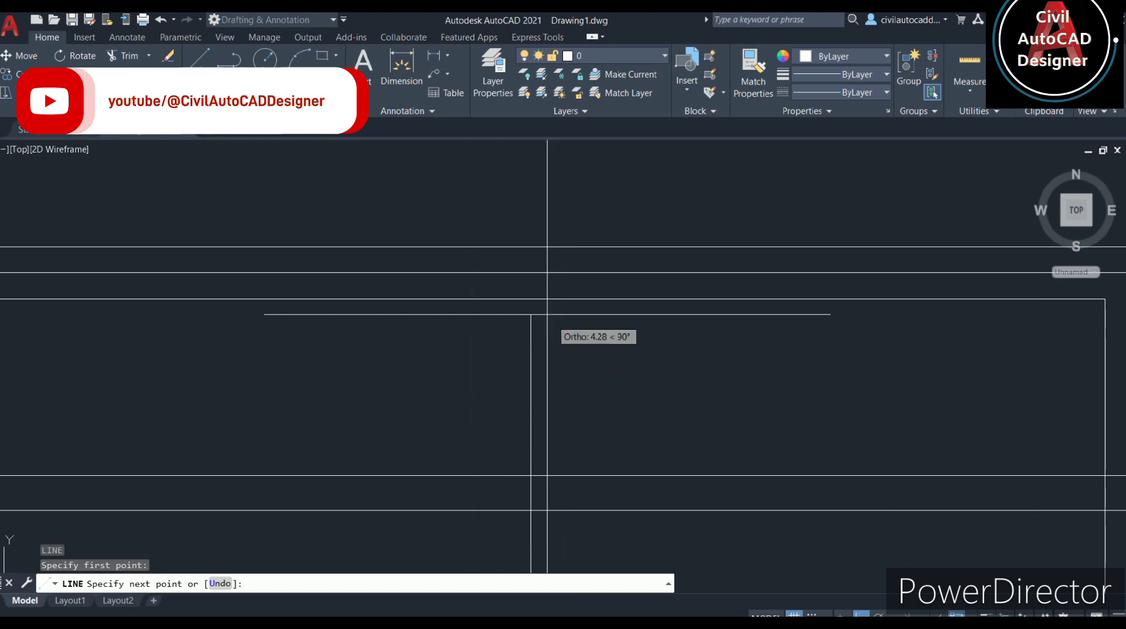
left_click(530, 298)
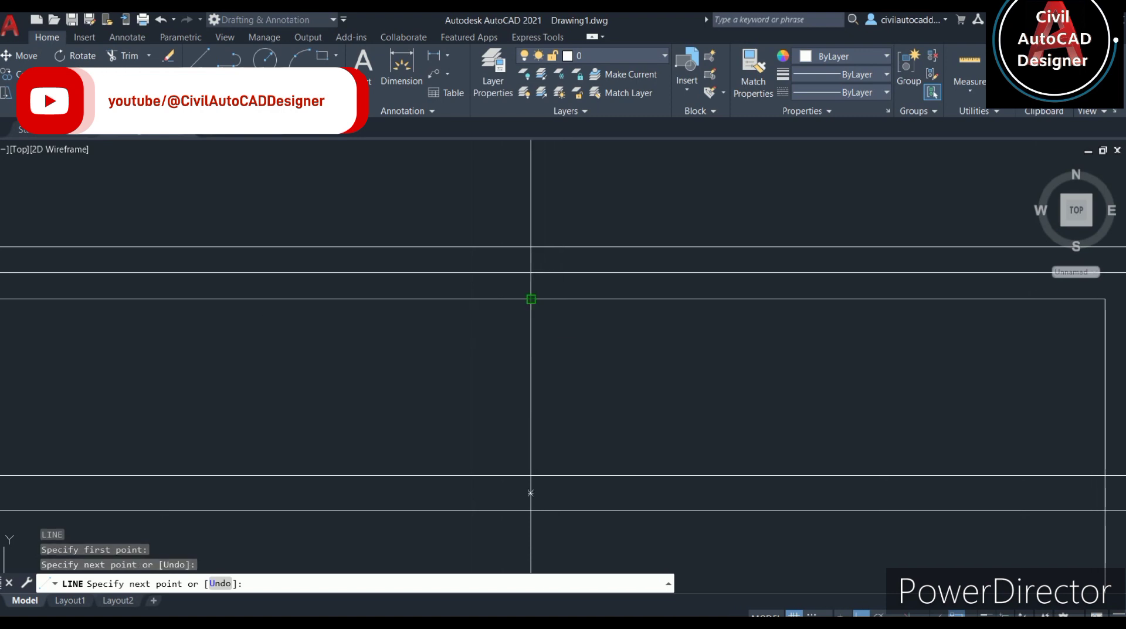
scroll(521, 398, "down", 3)
key("Escape")
type("o")
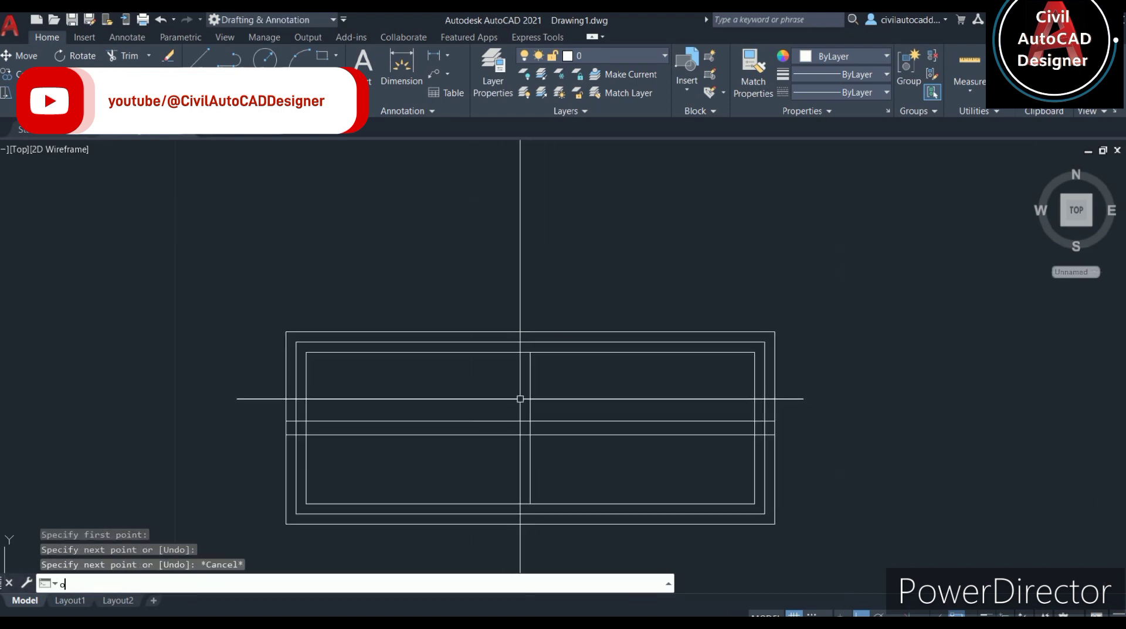
key("Return")
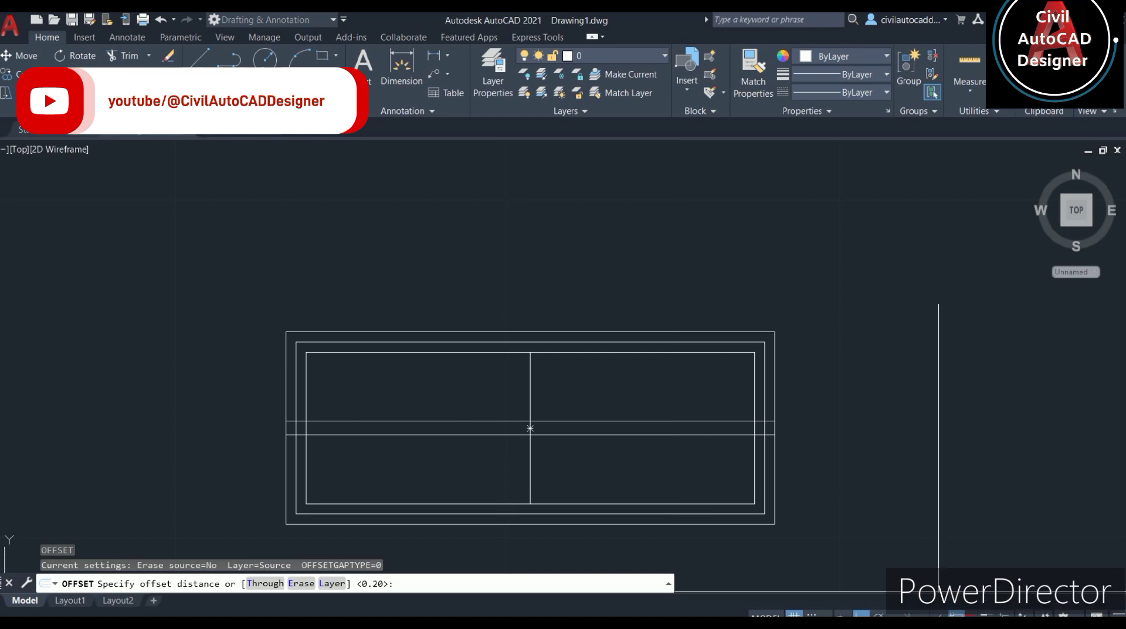
- Copy the vertical centre line 0.23 to one side, then recentre the plan
left_click(956, 615)
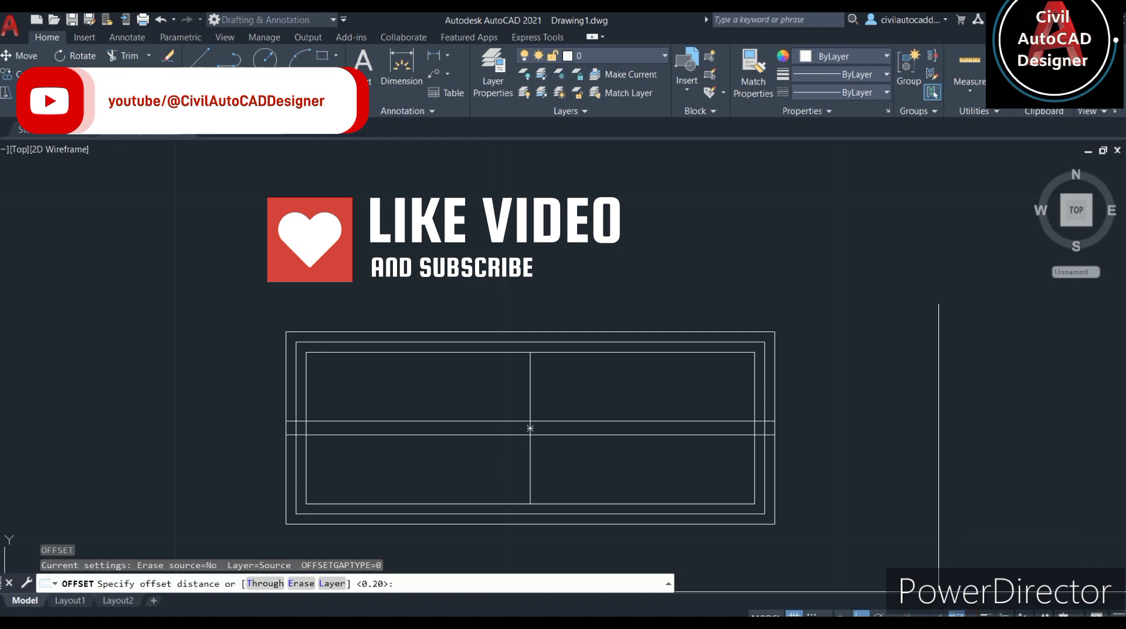
scroll(540, 441, "up", 2)
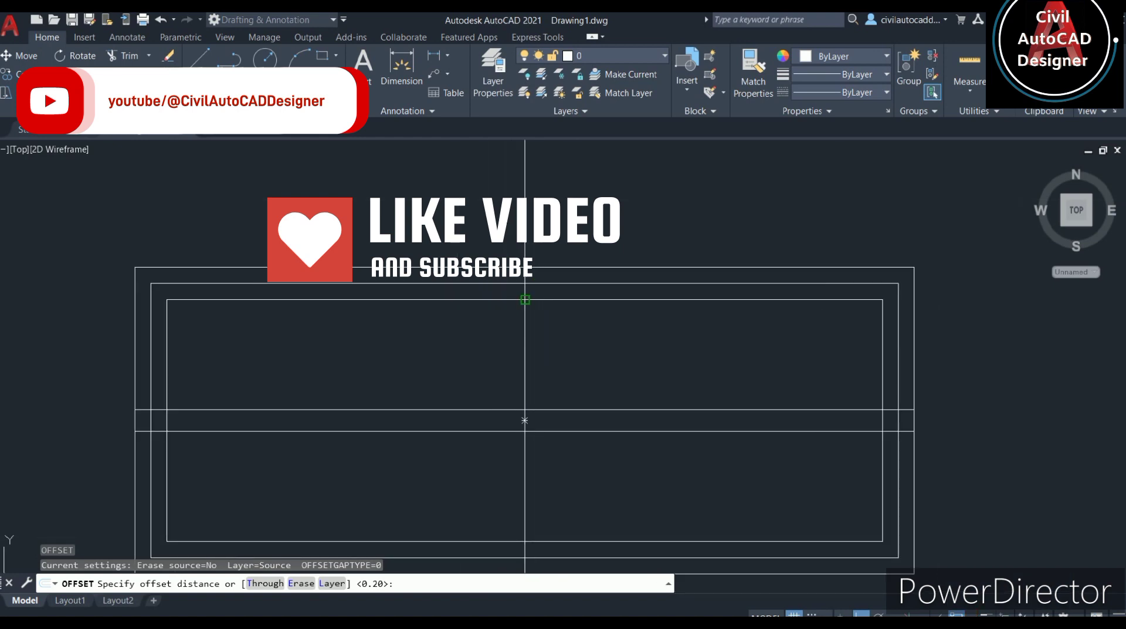
type("23")
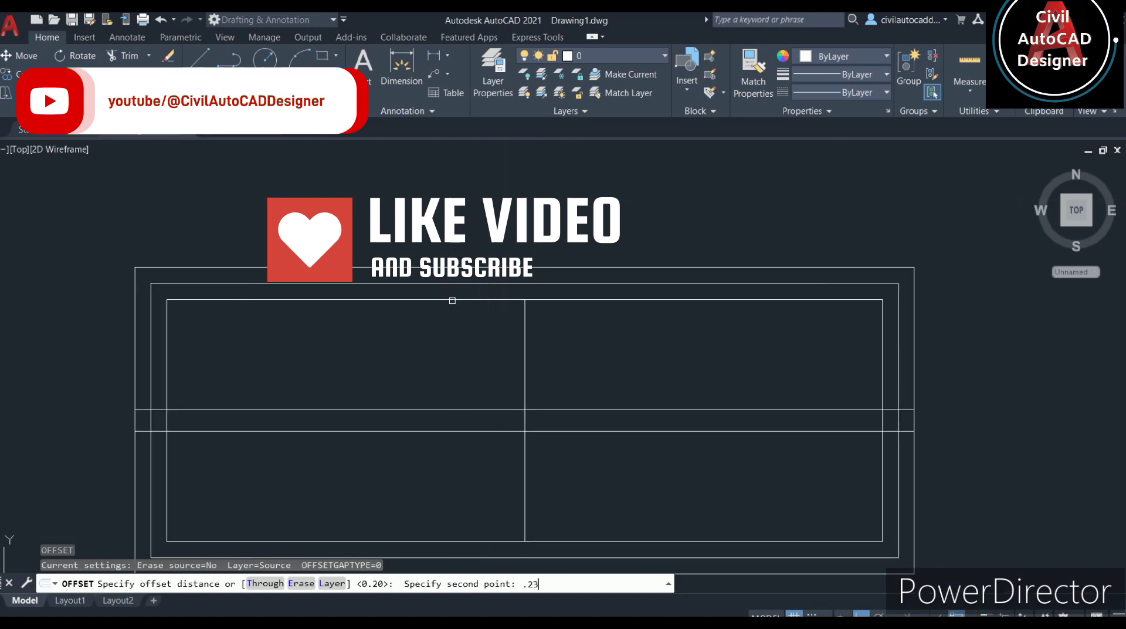
key("Return")
left_click(524, 345)
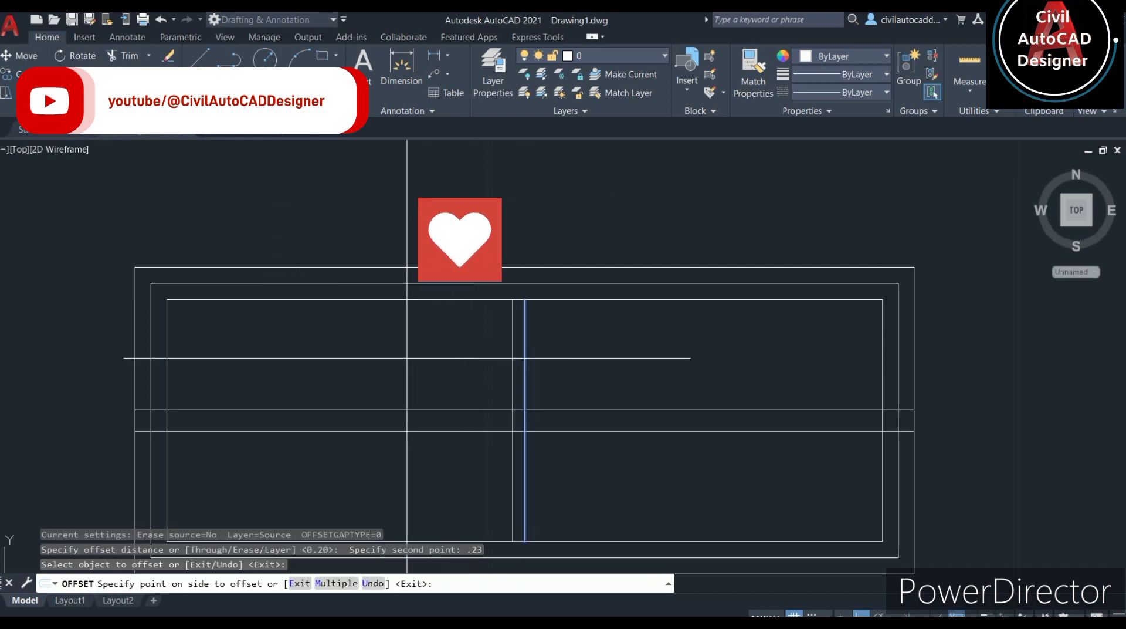
left_click(387, 369)
key("Escape")
middle_click_drag(571, 393, 611, 363)
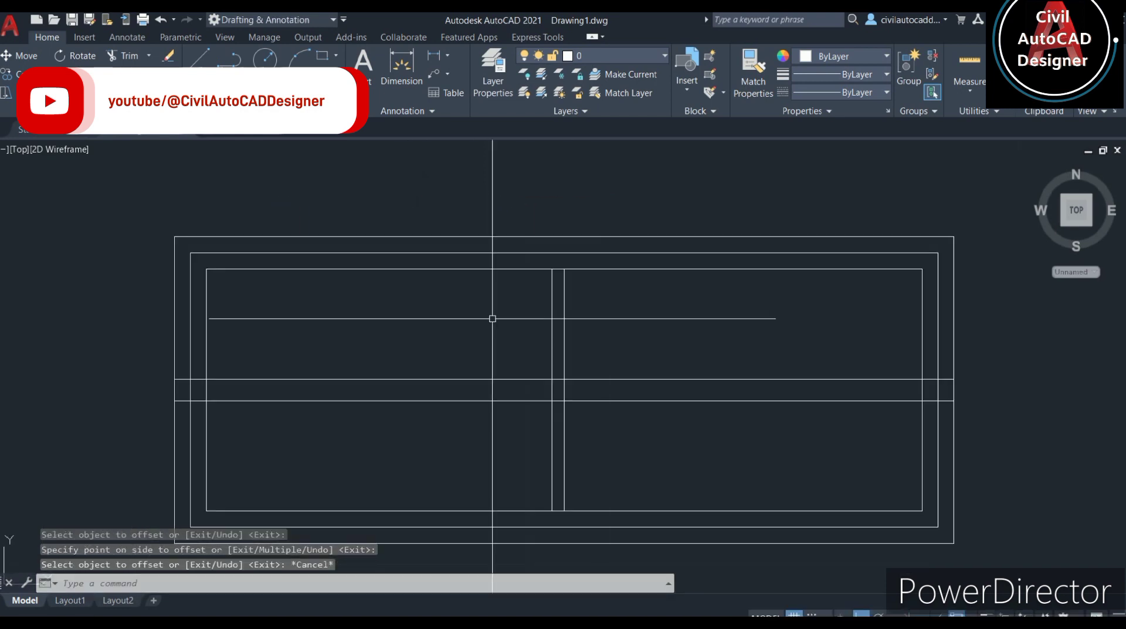
- Check the Linetype list without changing it and pan to the plan's left side
scroll(440, 367, "down", 2)
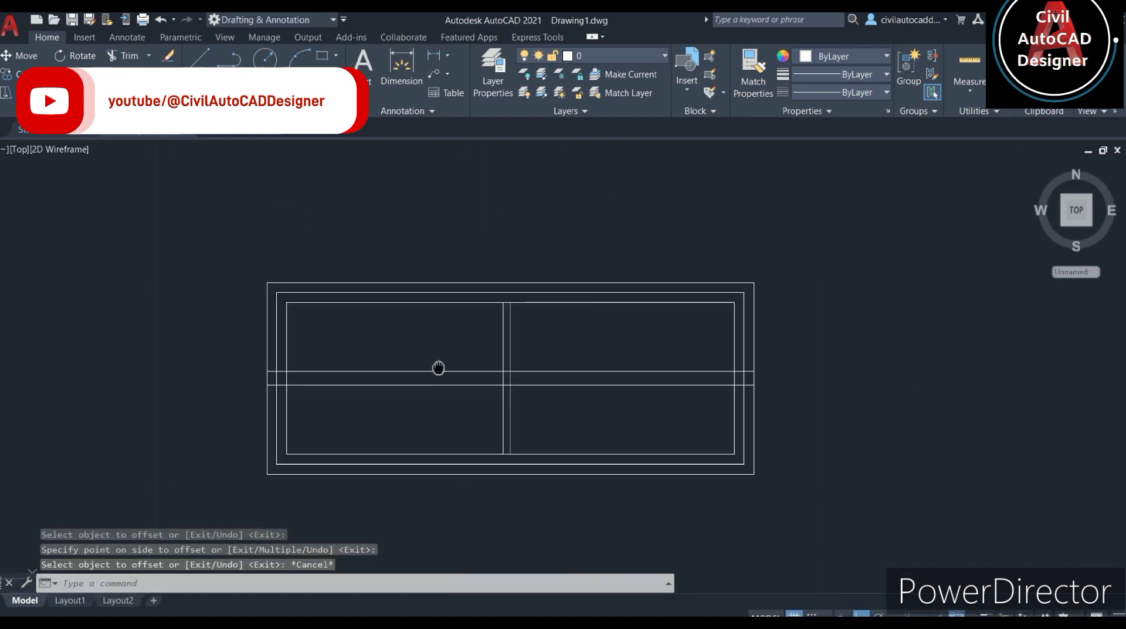
scroll(457, 317, "up", 3)
scroll(385, 263, "up", 4)
scroll(384, 263, "down", 4)
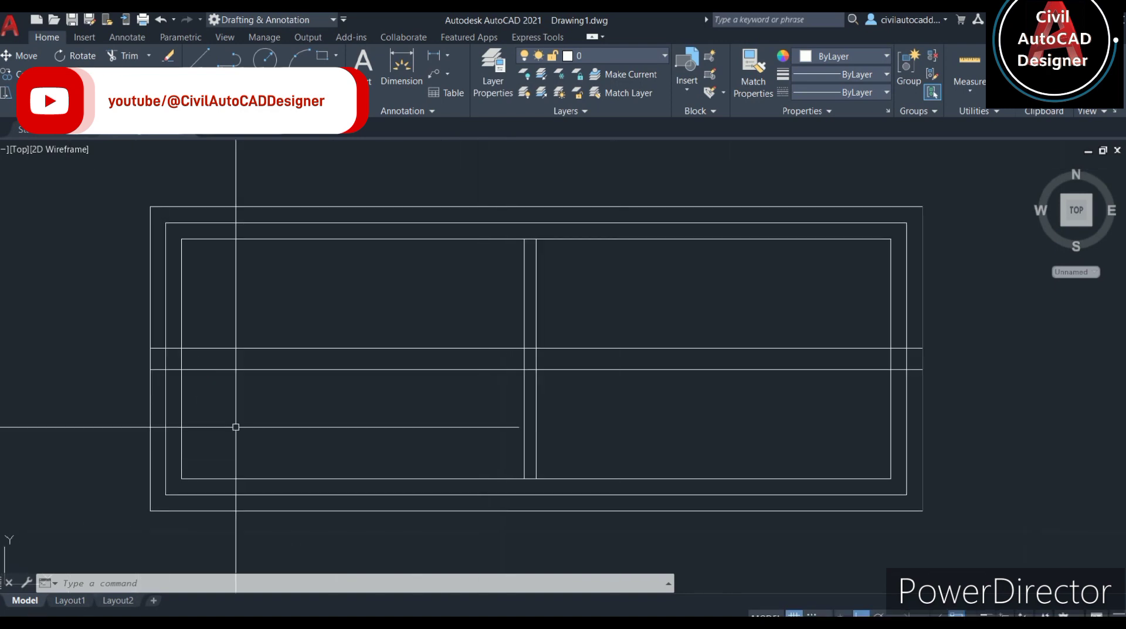
left_click(831, 95)
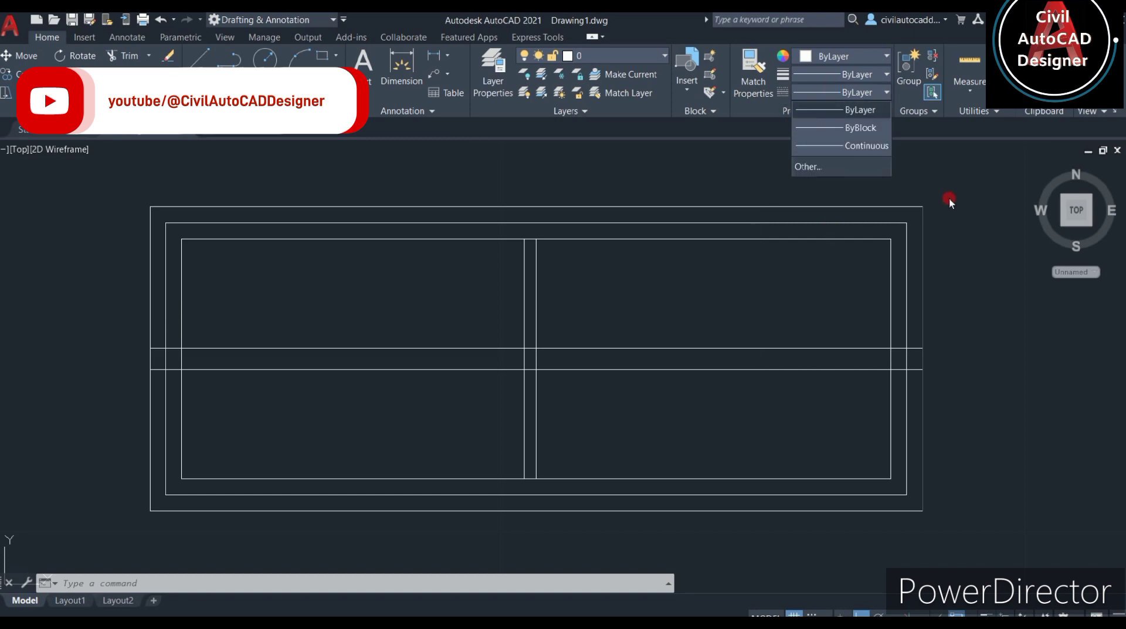
left_click(686, 355)
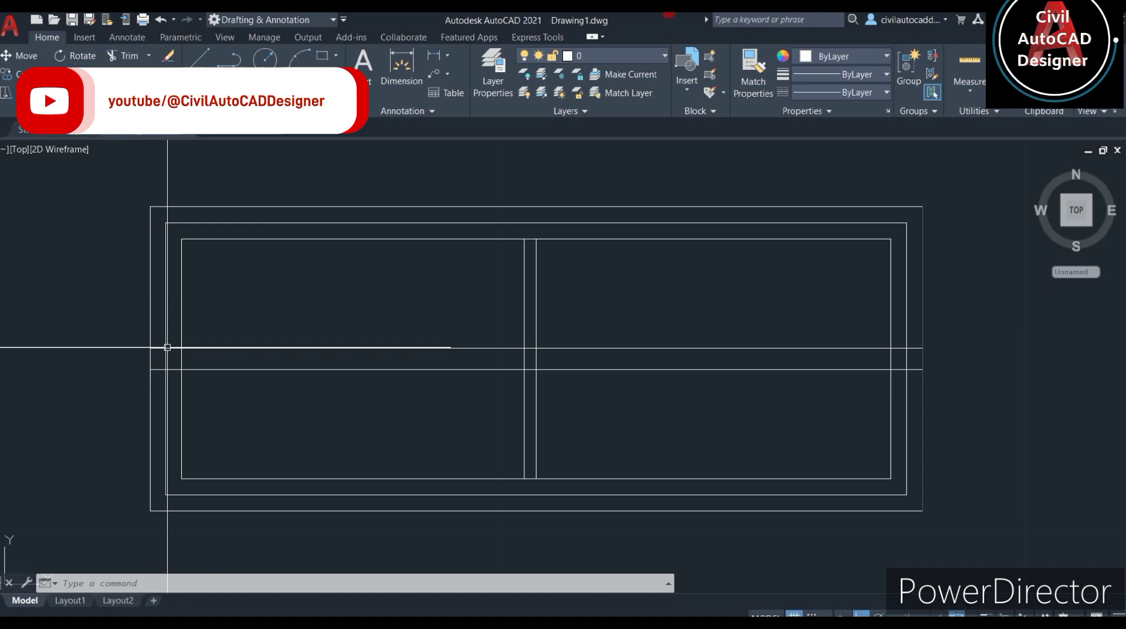
middle_click_drag(133, 455, 194, 402)
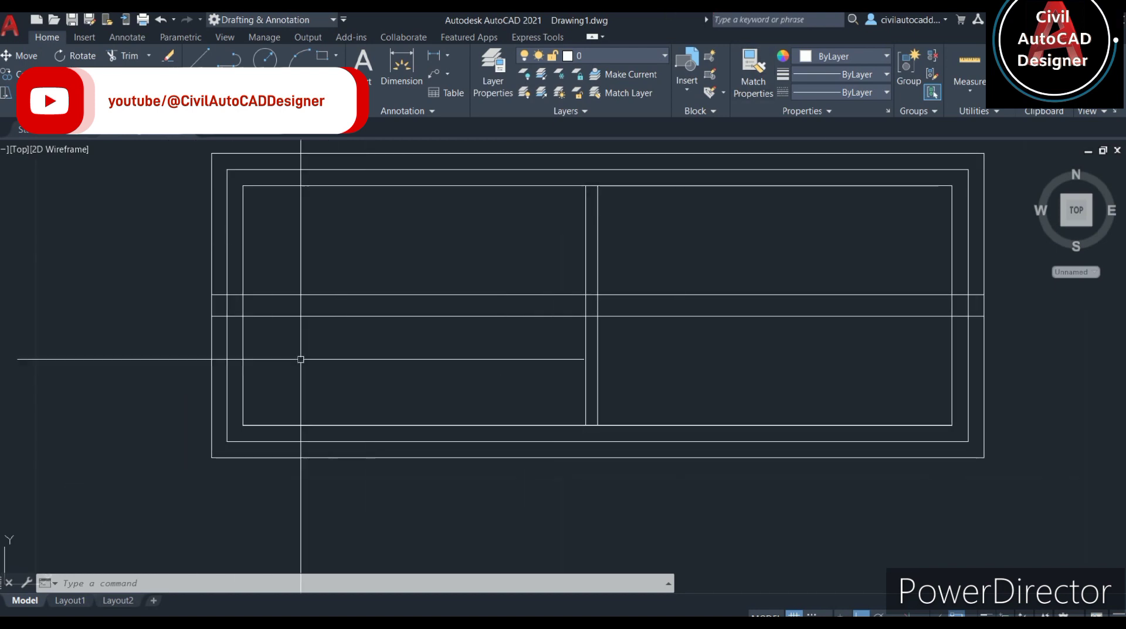
- Draw a short line between the lower-left inner wall corners and start an offset
type("l")
key("Return")
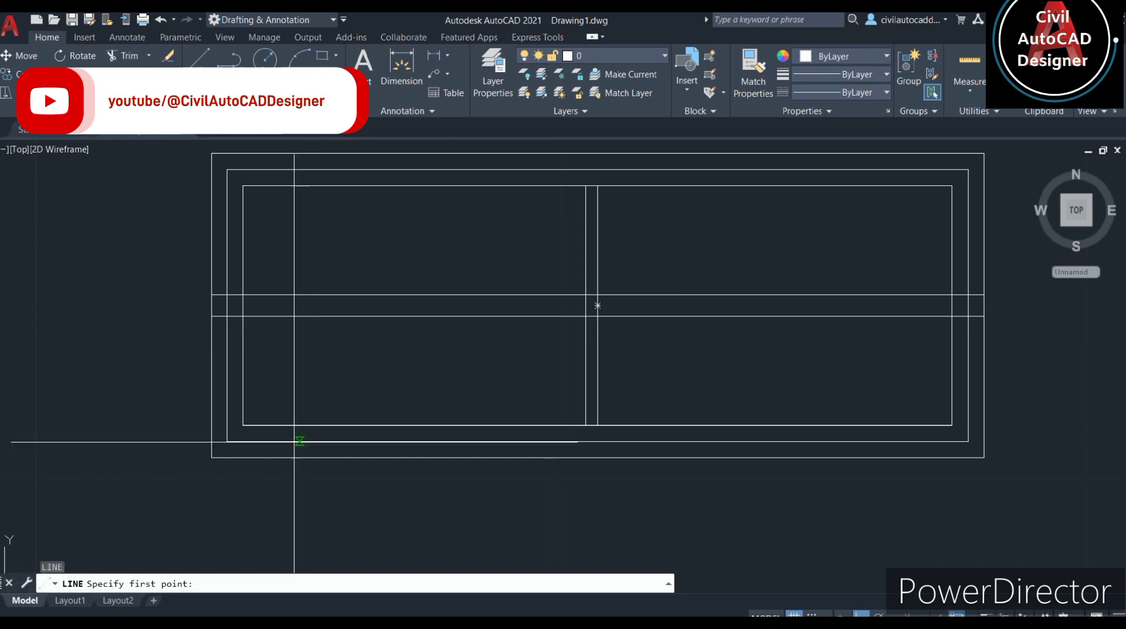
scroll(238, 428, "up", 1)
scroll(238, 427, "up", 3)
left_click(249, 420)
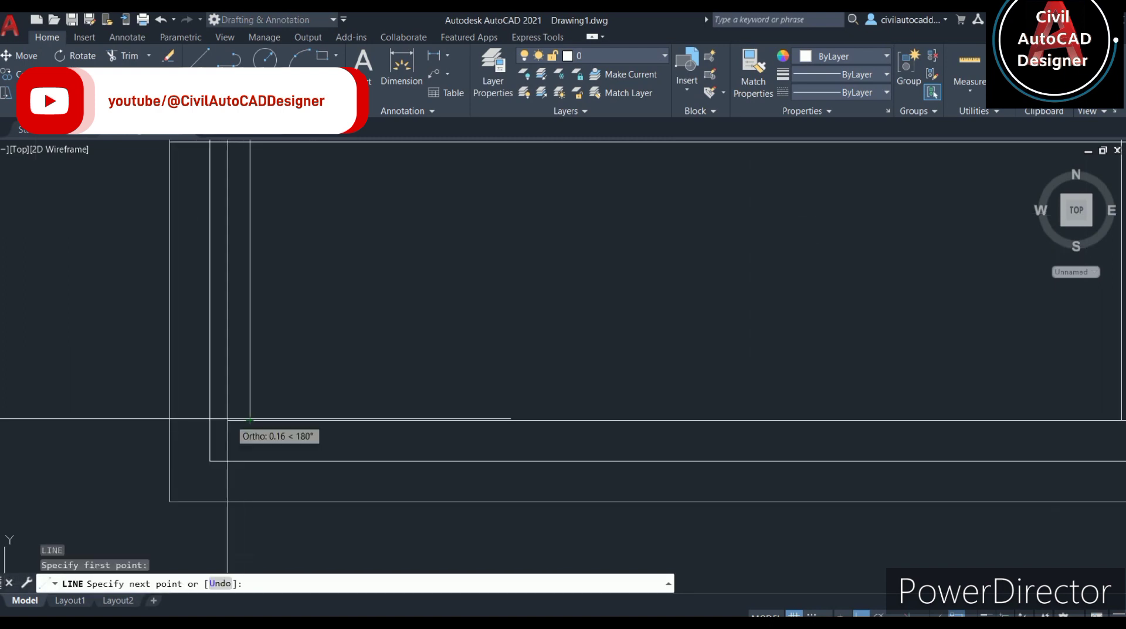
left_click(210, 420)
key("Escape")
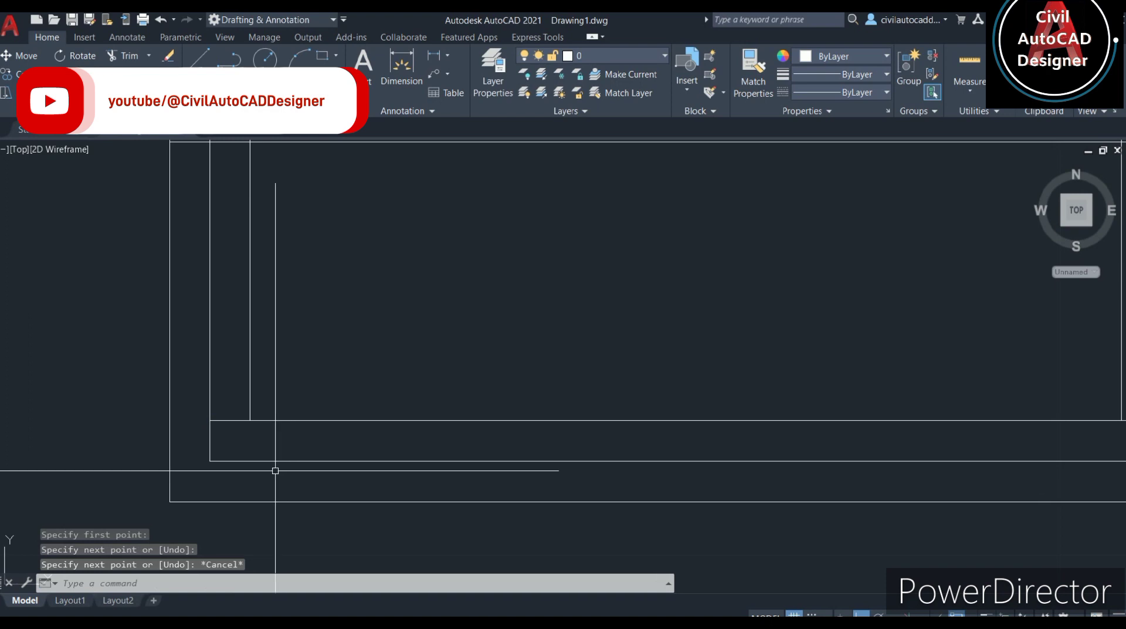
type("o")
key("Return")
scroll(181, 437, "up", 2)
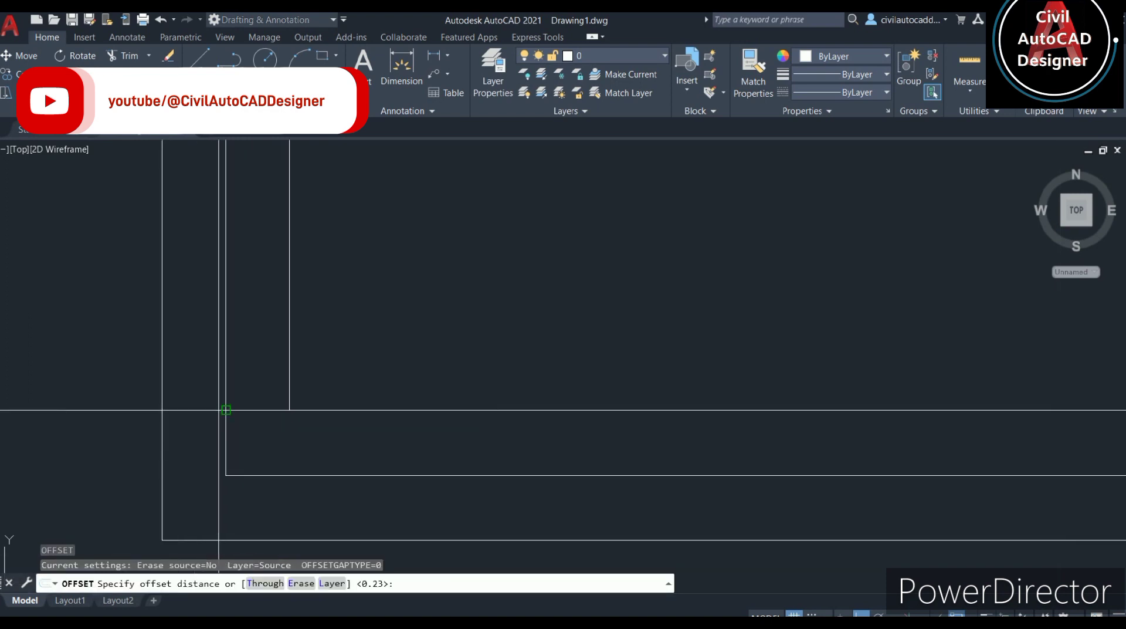
- Offset the bottom line and another wall line 1.2 units inside the walls
left_click(226, 404)
type("1.2")
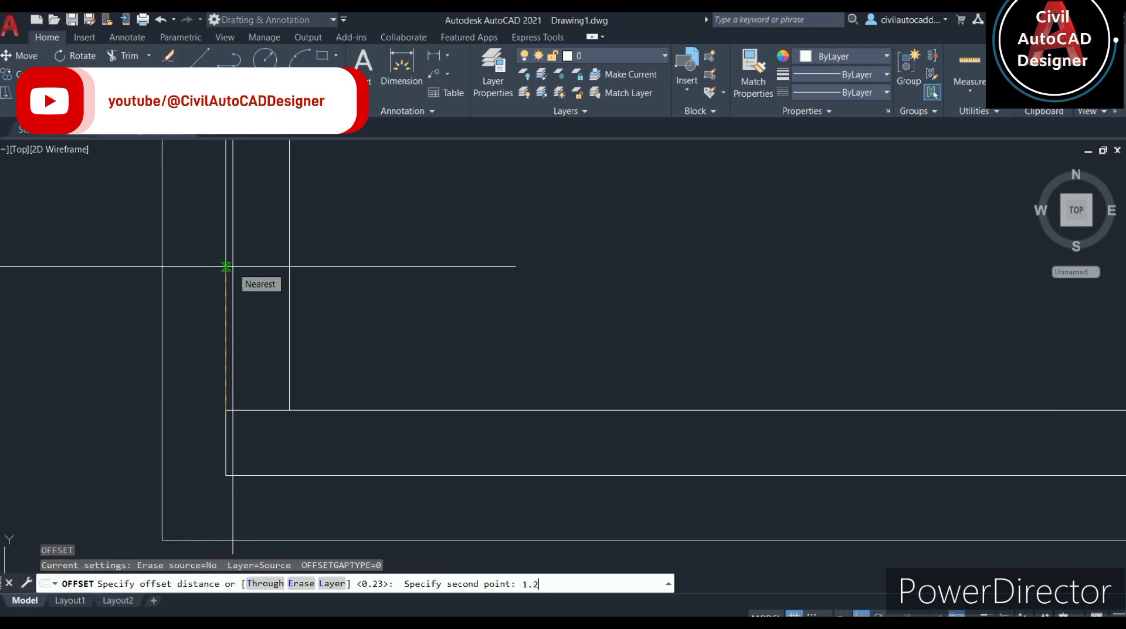
key("Return")
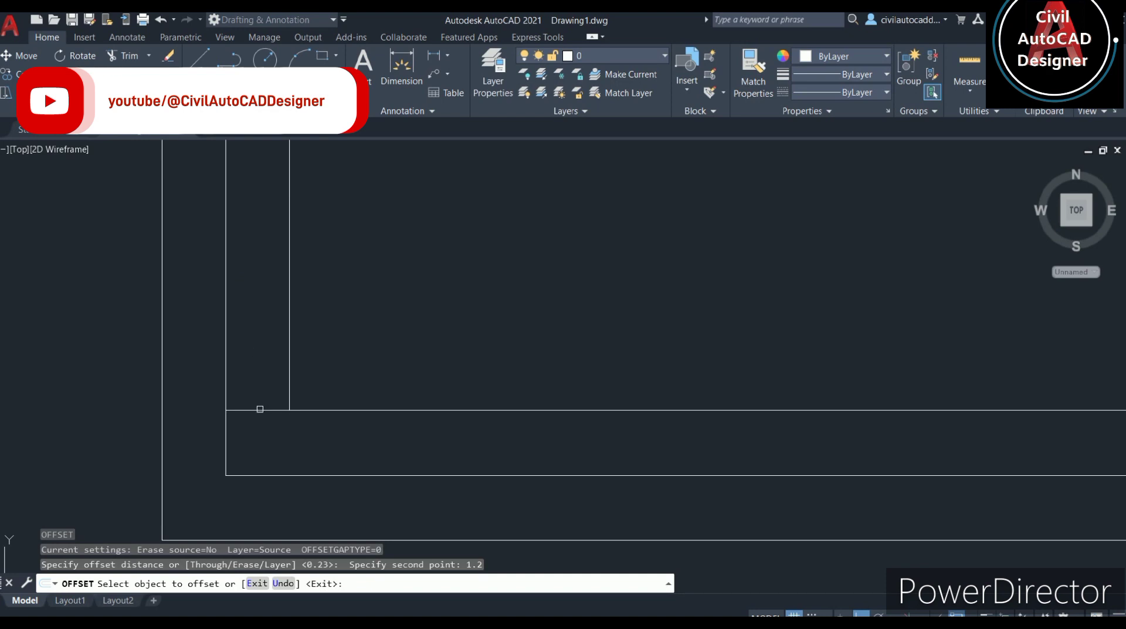
left_click(260, 409)
left_click(266, 289)
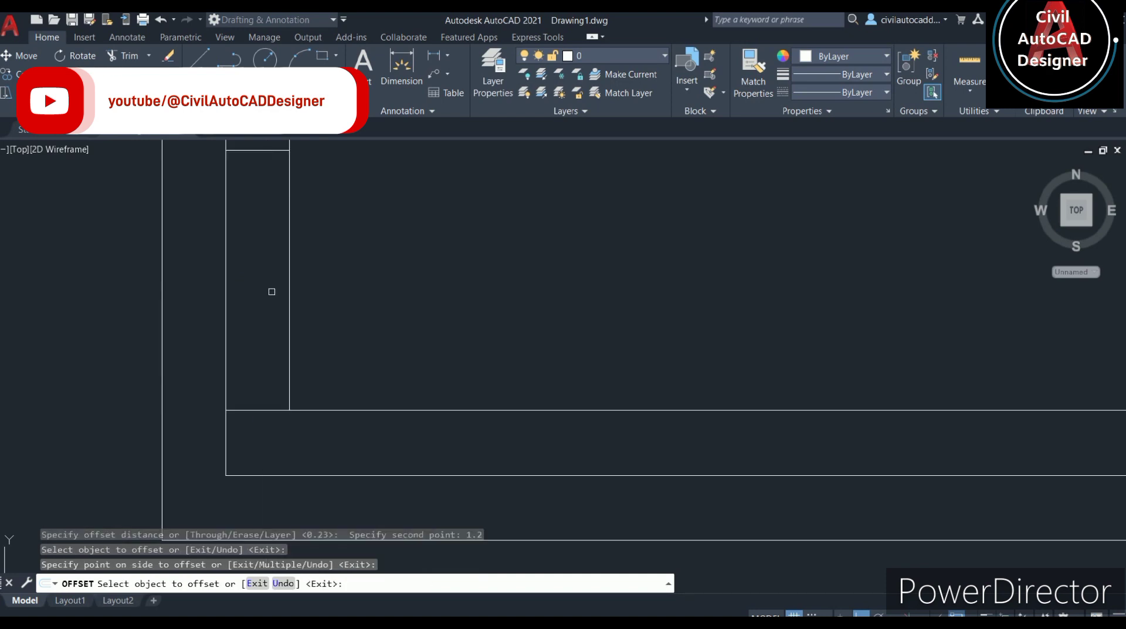
scroll(291, 297, "down", 1)
scroll(304, 297, "down", 1)
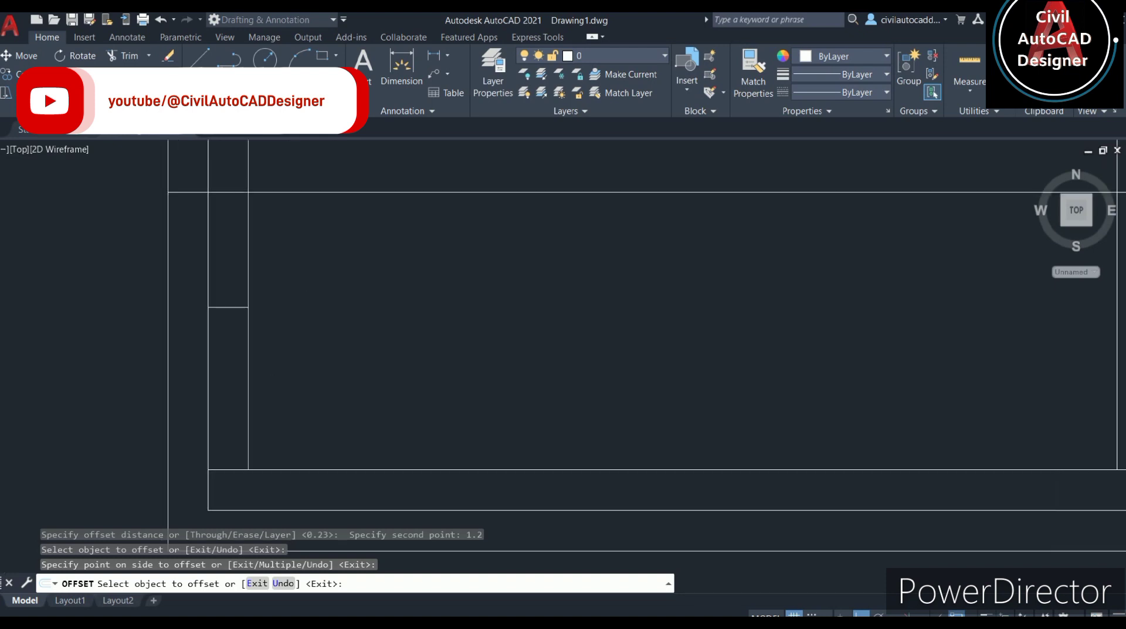
scroll(293, 352, "down", 1)
scroll(287, 375, "down", 1)
scroll(621, 263, "up", 2)
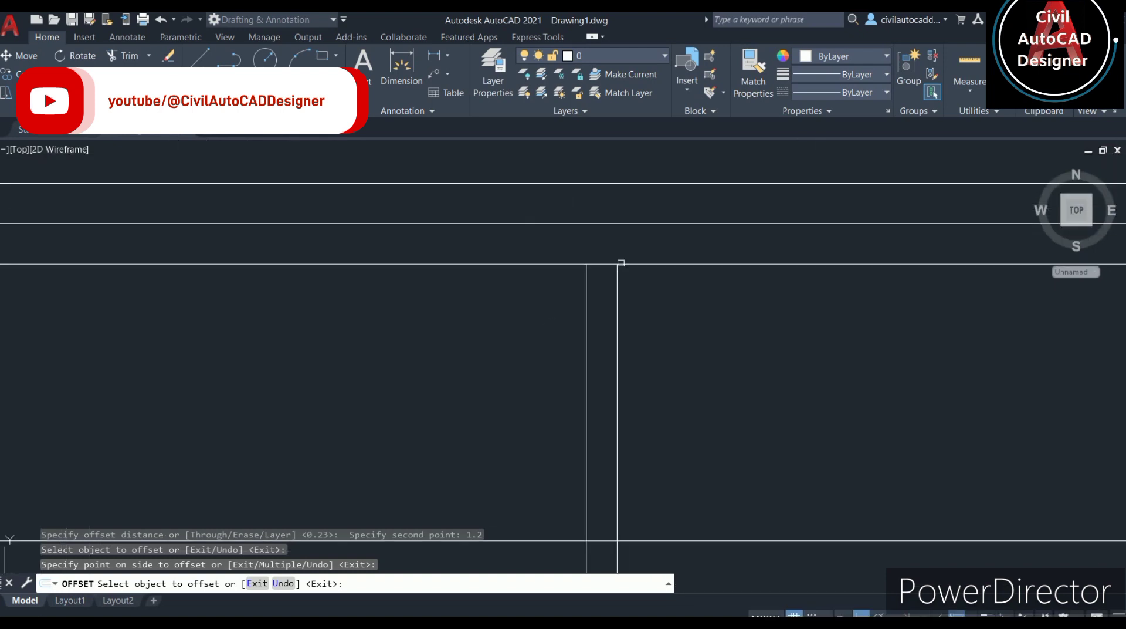
left_click(602, 264)
left_click(584, 374)
scroll(674, 447, "down", 2)
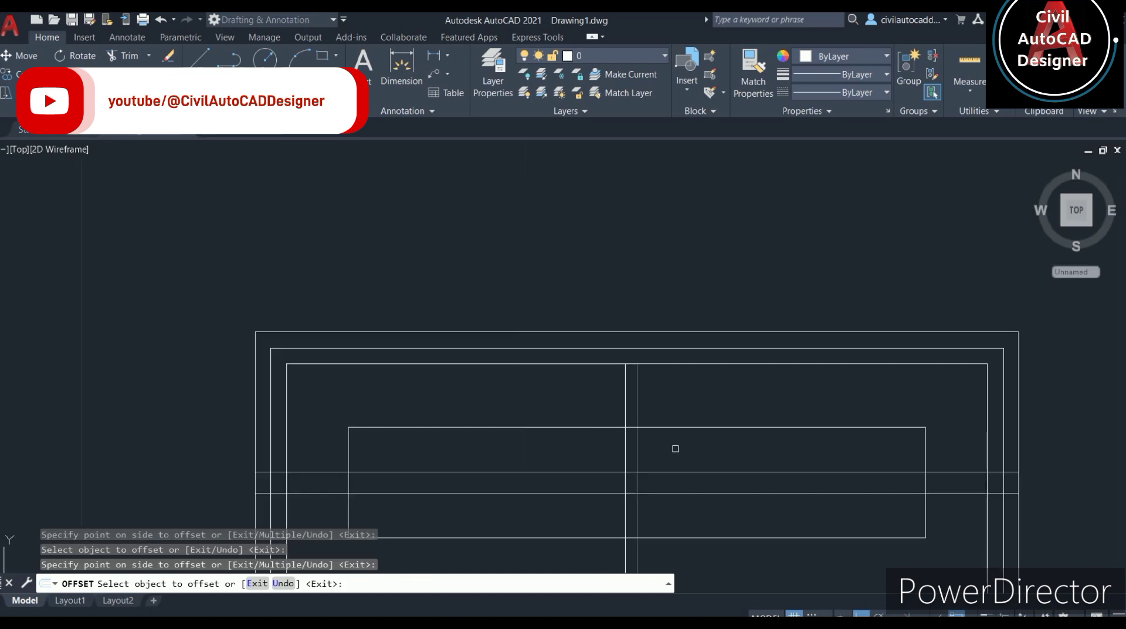
scroll(674, 448, "down", 1)
scroll(208, 254, "up", 2)
key("Escape")
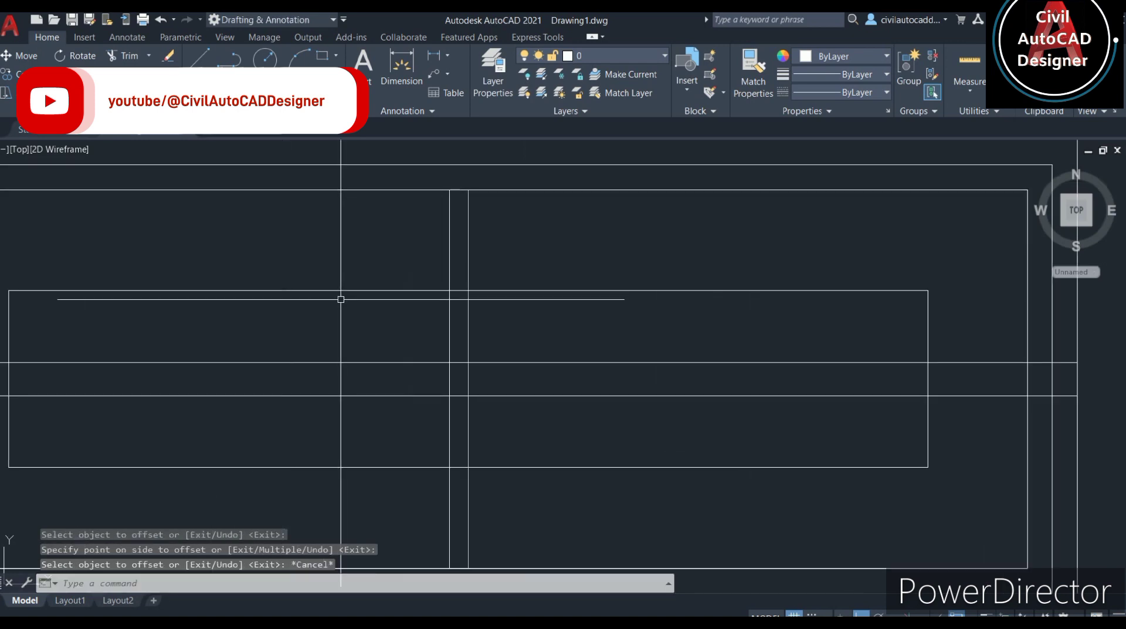
type("tr")
- Trim the horizontal line, left vertical segments and upper double partition, then delete the U-shaped outline
key("Return")
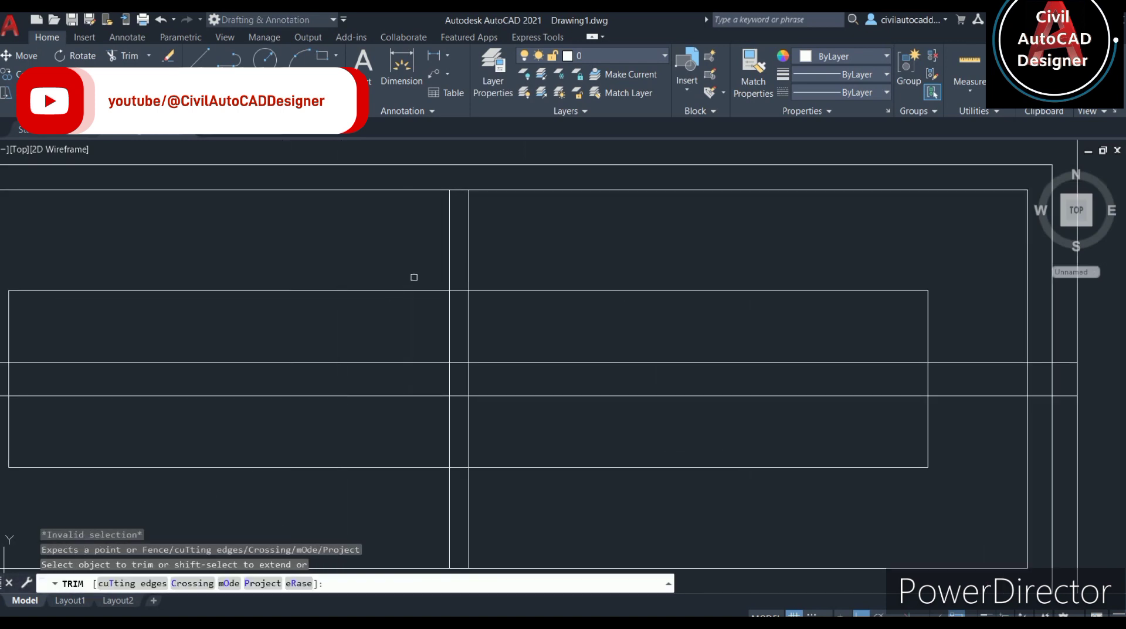
left_click(419, 290)
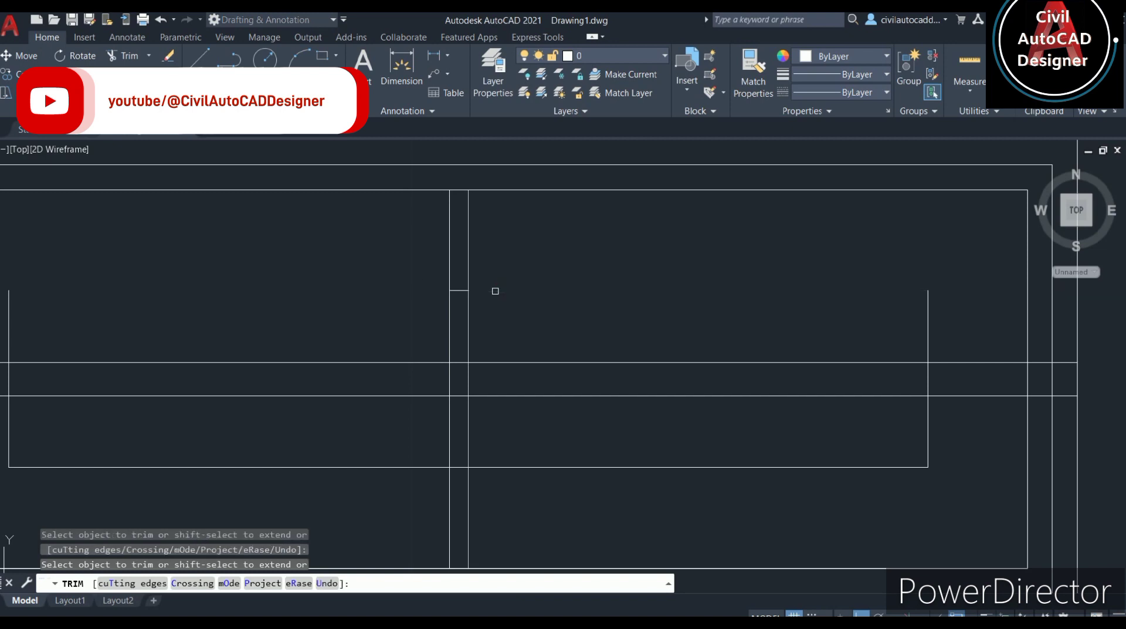
scroll(495, 291, "down", 2)
left_click_drag(116, 450, 128, 421)
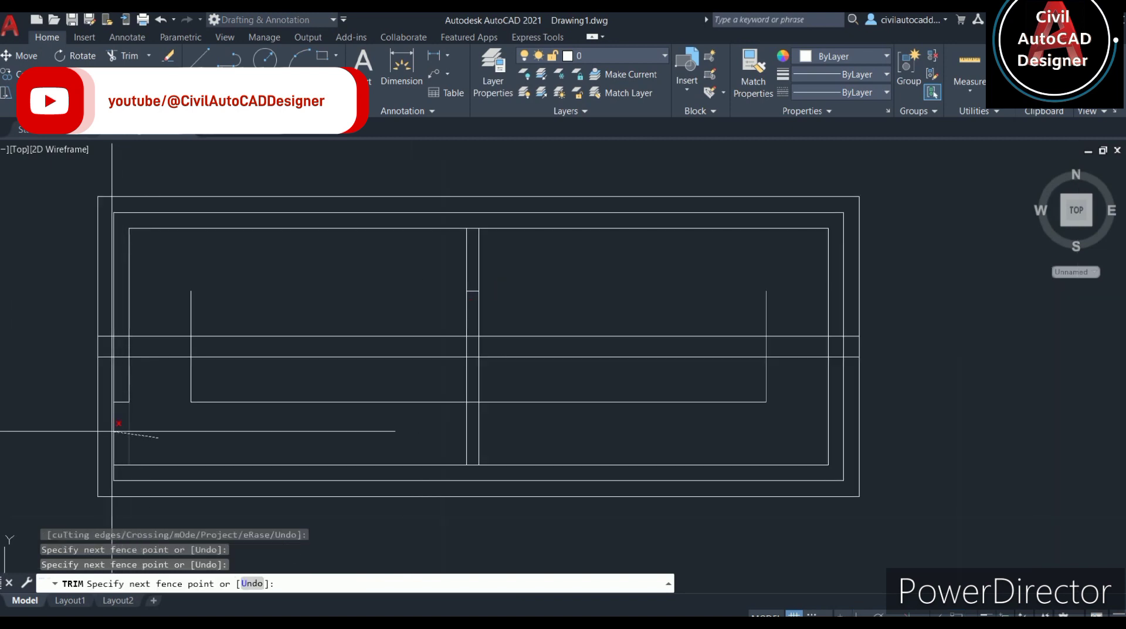
left_click_drag(538, 235, 443, 244)
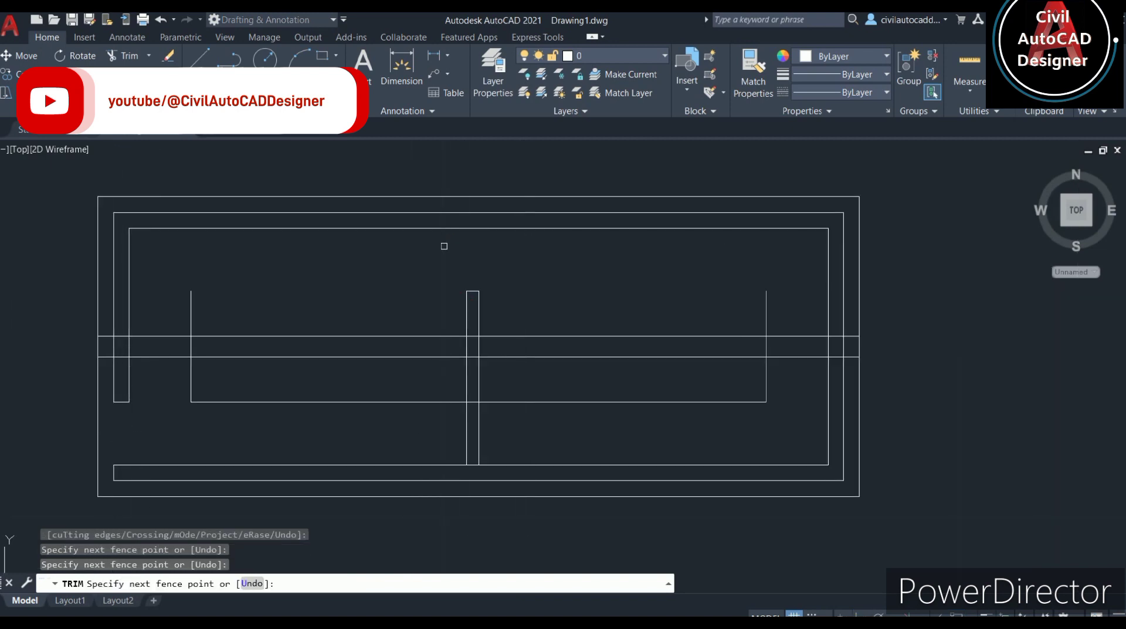
key("Escape")
left_click(515, 403)
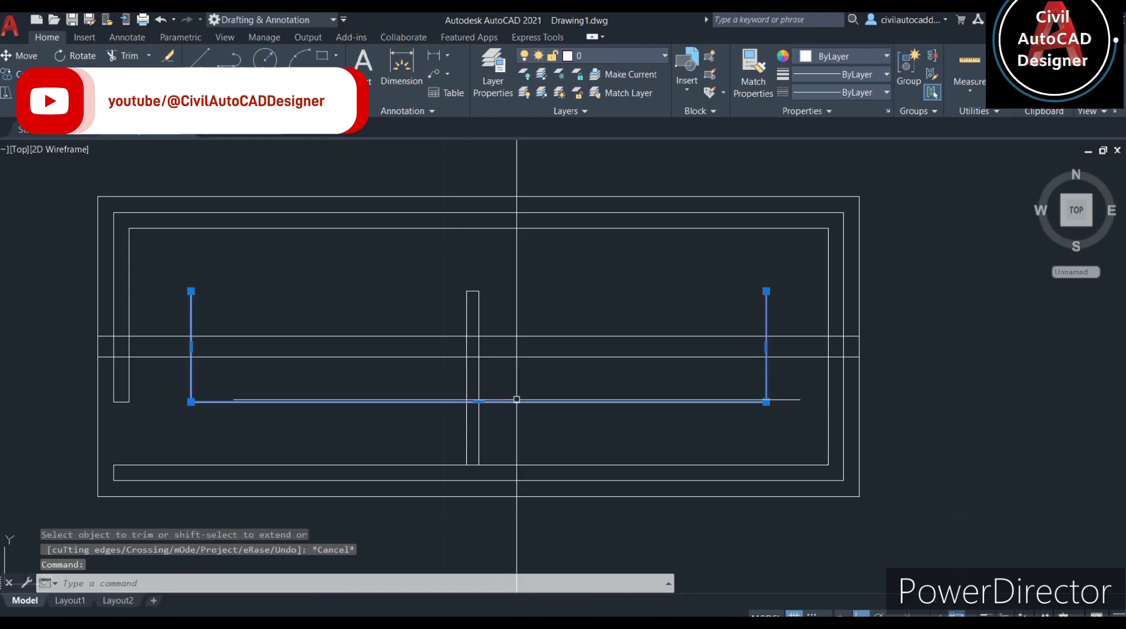
key("Delete")
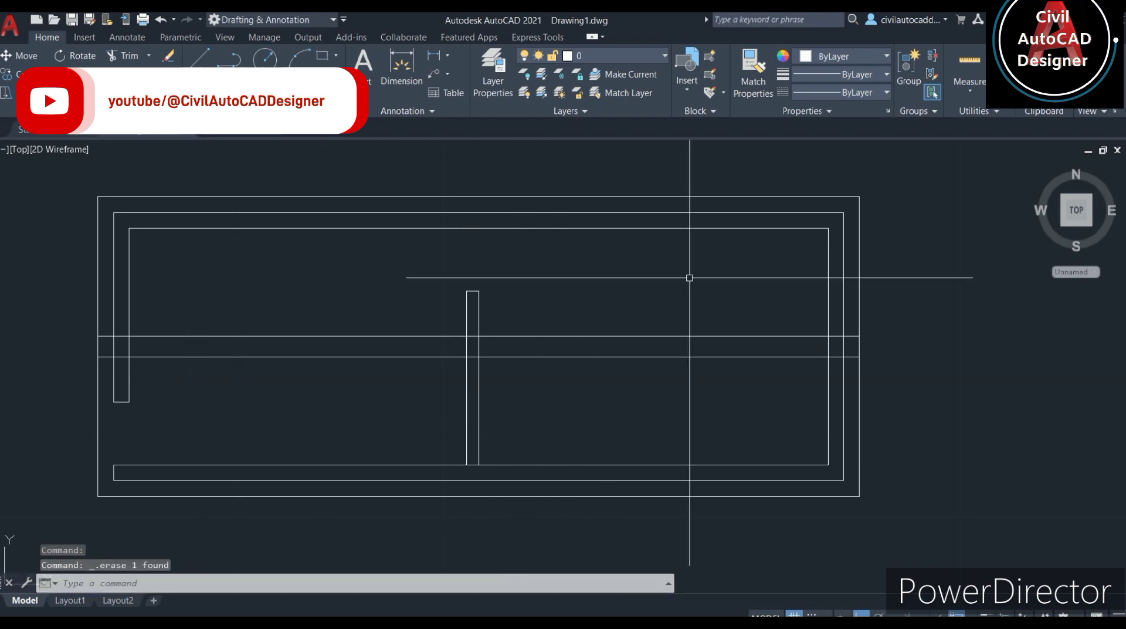
- Offset the horizontal line 0.9 below its original position near the left wall
scroll(158, 355, "up", 2)
scroll(176, 343, "up", 2)
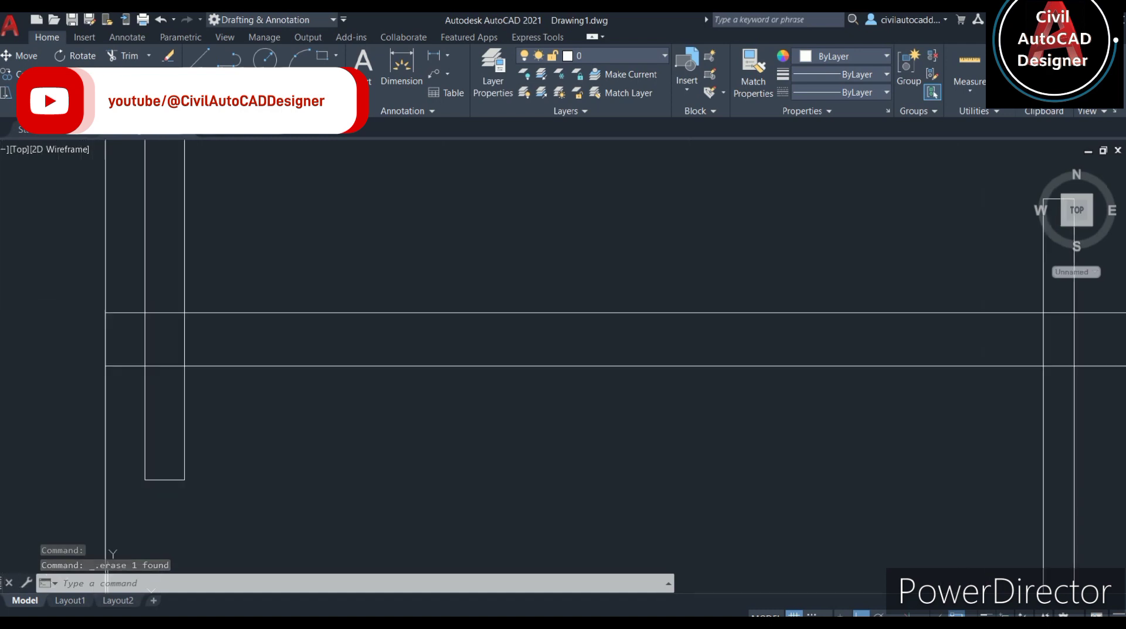
type("o")
key("Return")
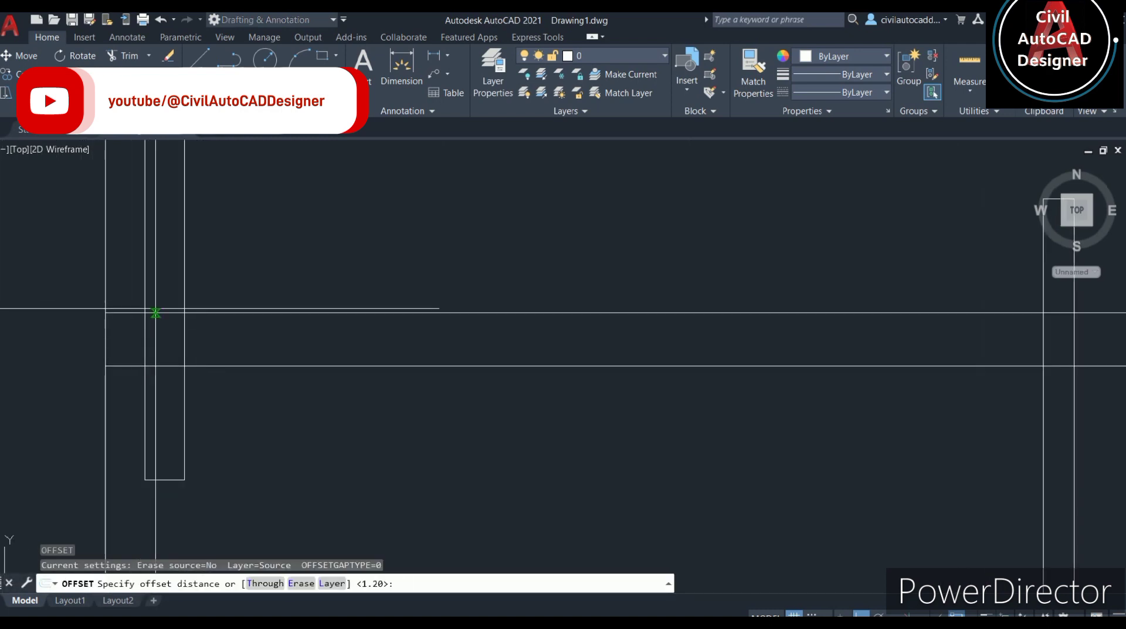
left_click(145, 313)
middle_click_drag(145, 239, 144, 344)
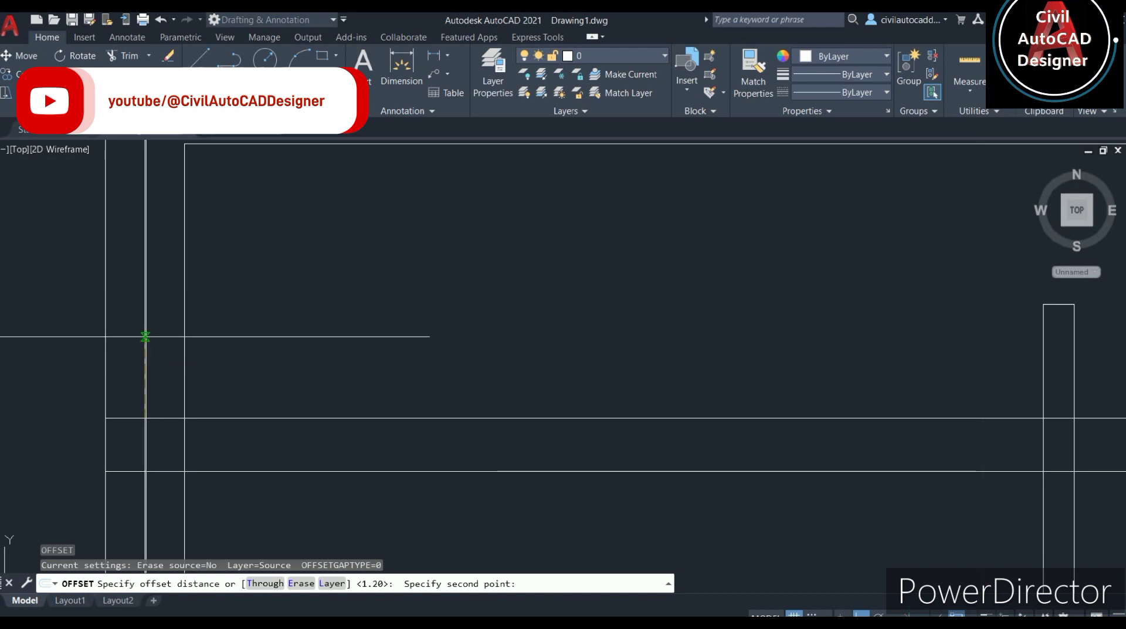
type(".9")
key("Return")
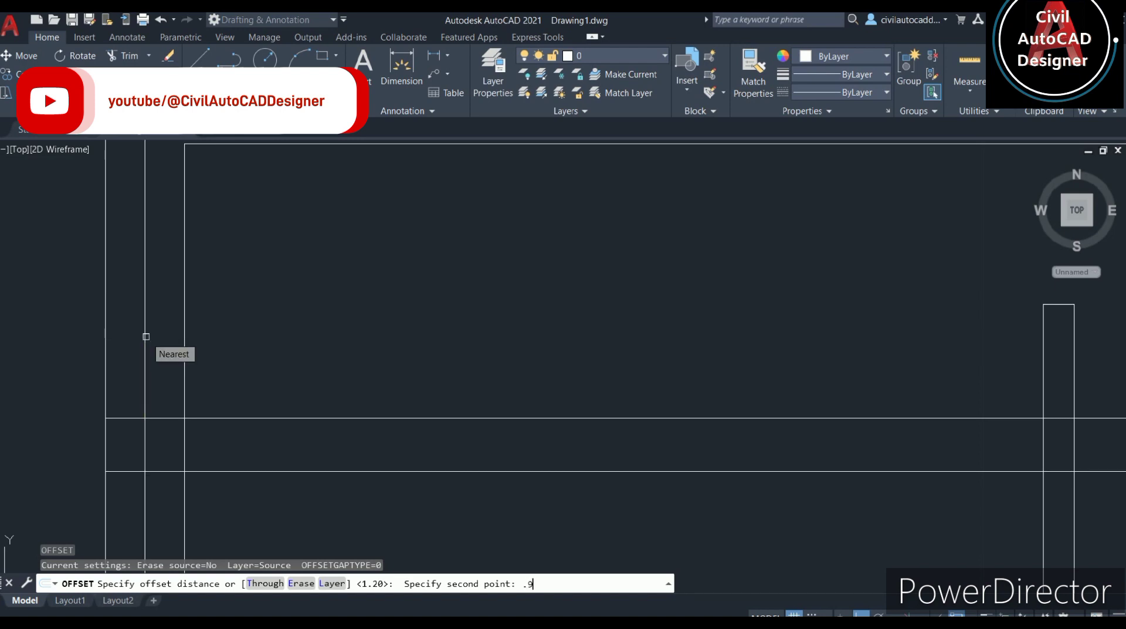
left_click(229, 419)
left_click(276, 314)
key("Escape")
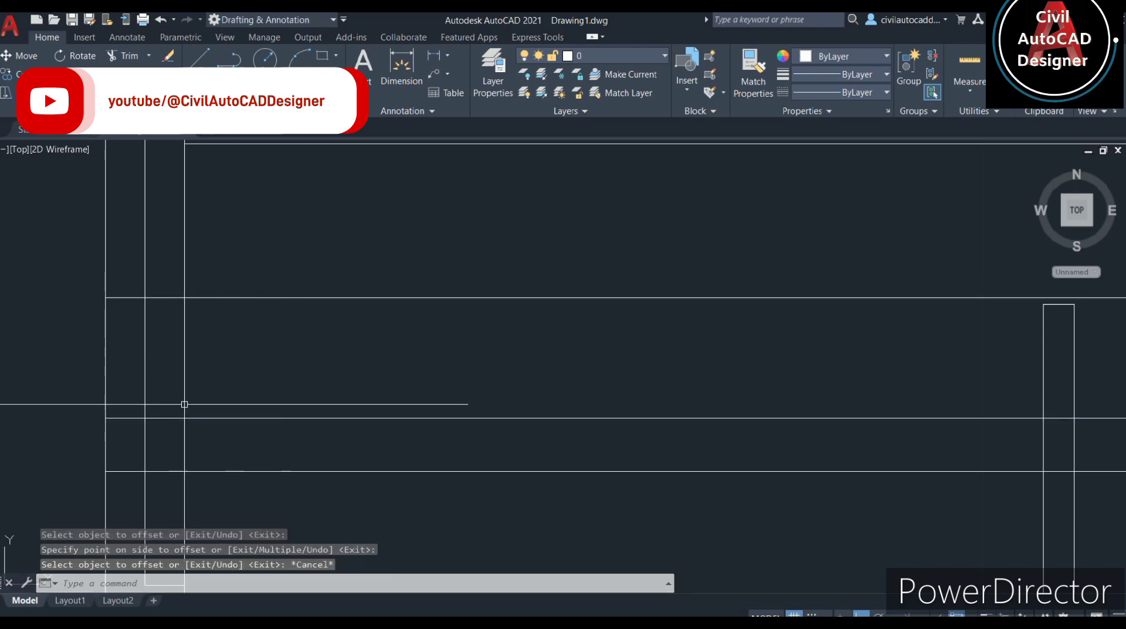
- Trim the overhanging line ends at the left wall, undoing one overtrim, then select the stray right-wall line
type("tr")
key("Return")
left_click(135, 297)
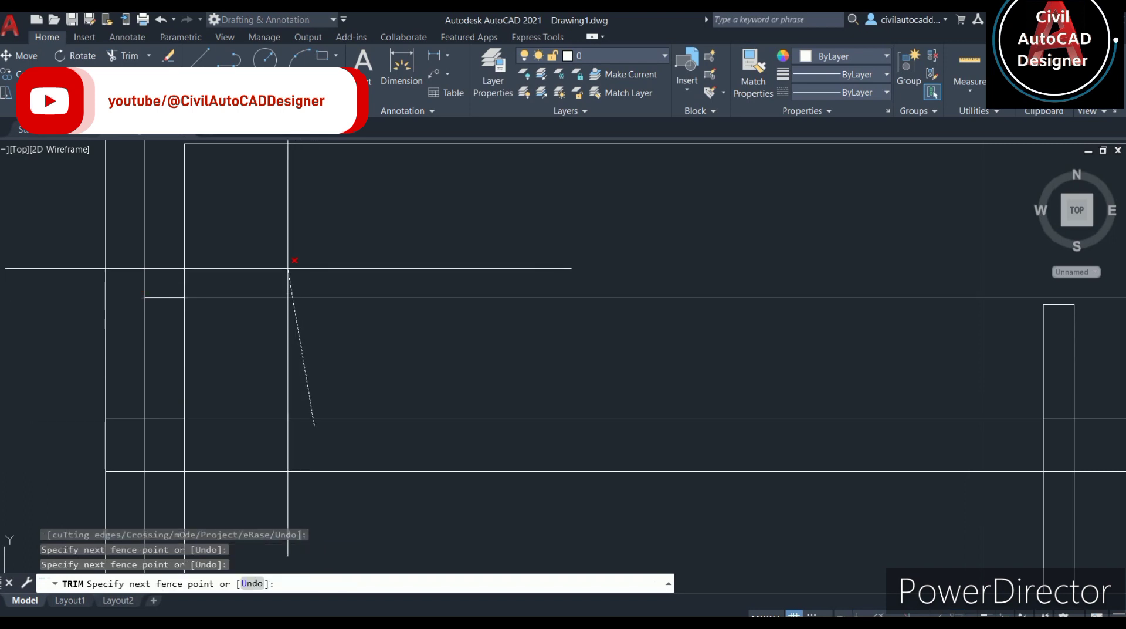
left_click_drag(314, 425, 294, 251)
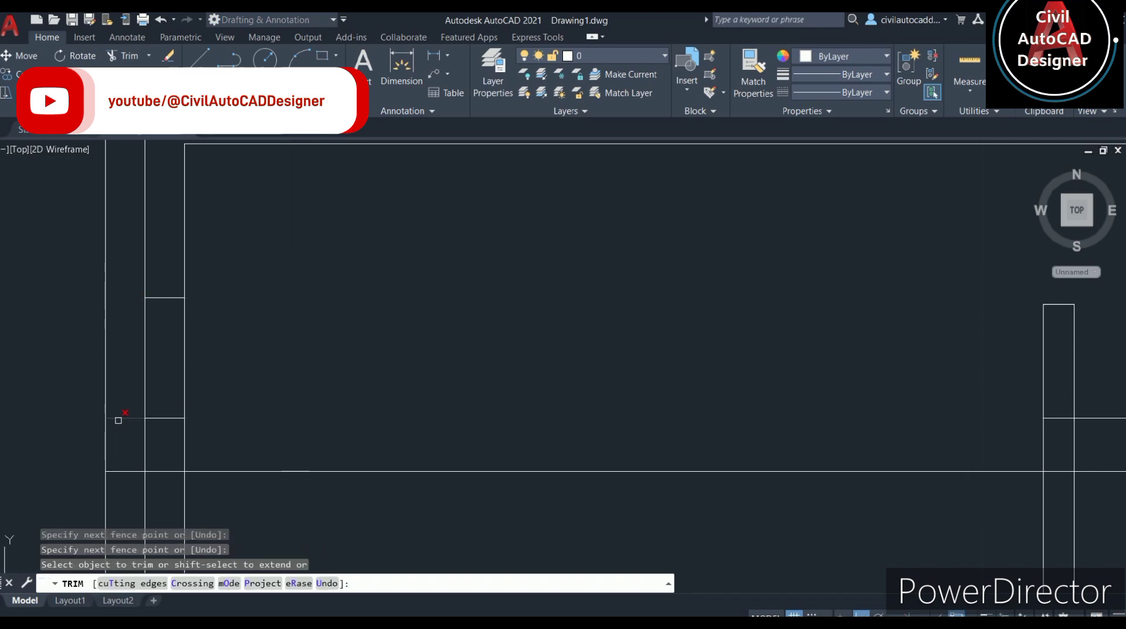
type("u")
key("Return")
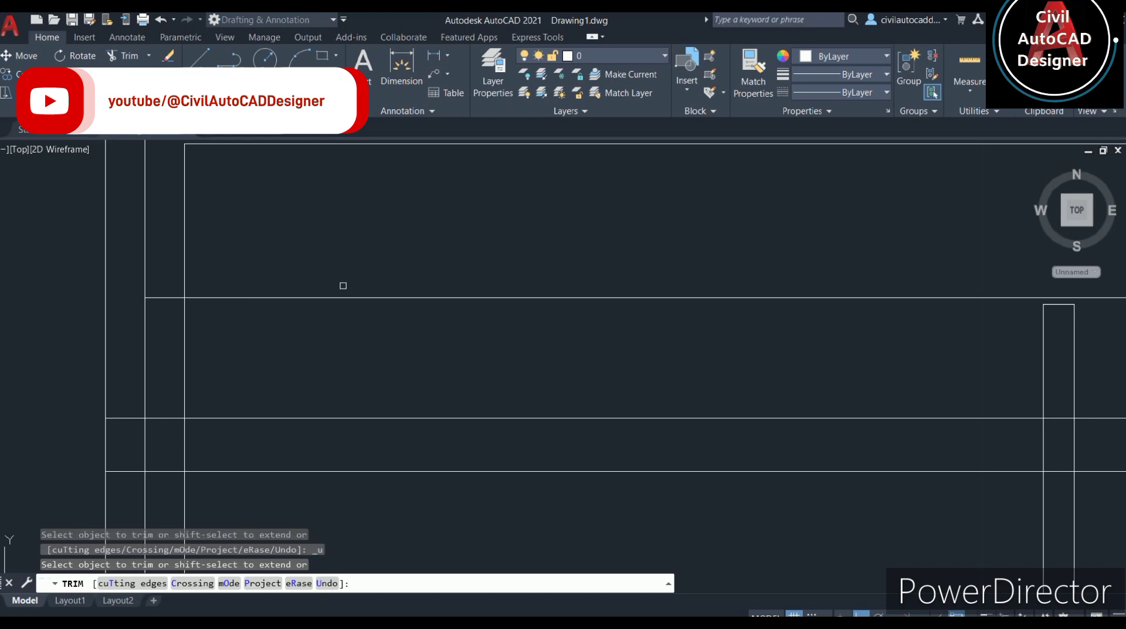
left_click_drag(350, 264, 276, 328)
key("Escape")
scroll(546, 365, "down", 3)
scroll(666, 380, "down", 2)
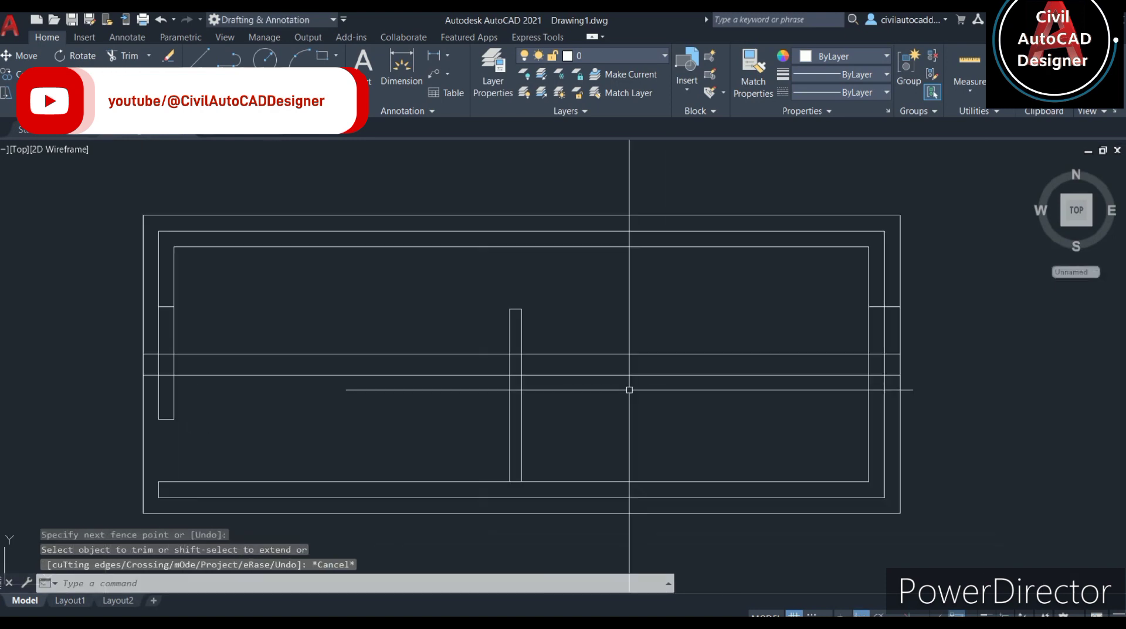
left_click(812, 293)
left_click(936, 327)
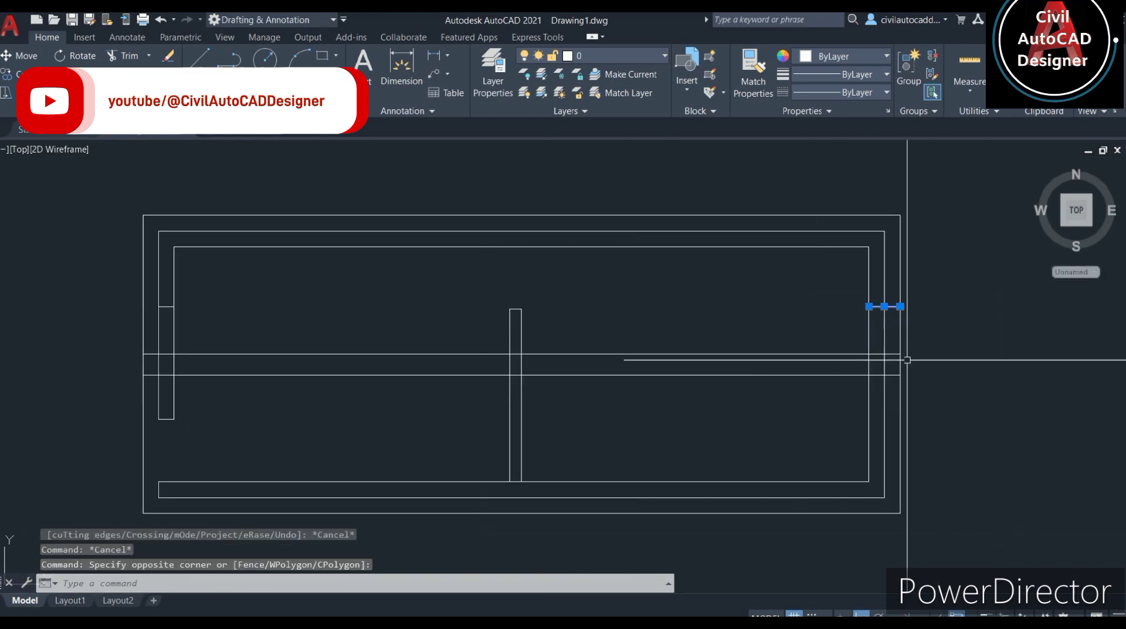
- Erase the stray short line at the right wall
key("Delete")
scroll(176, 410, "up", 2)
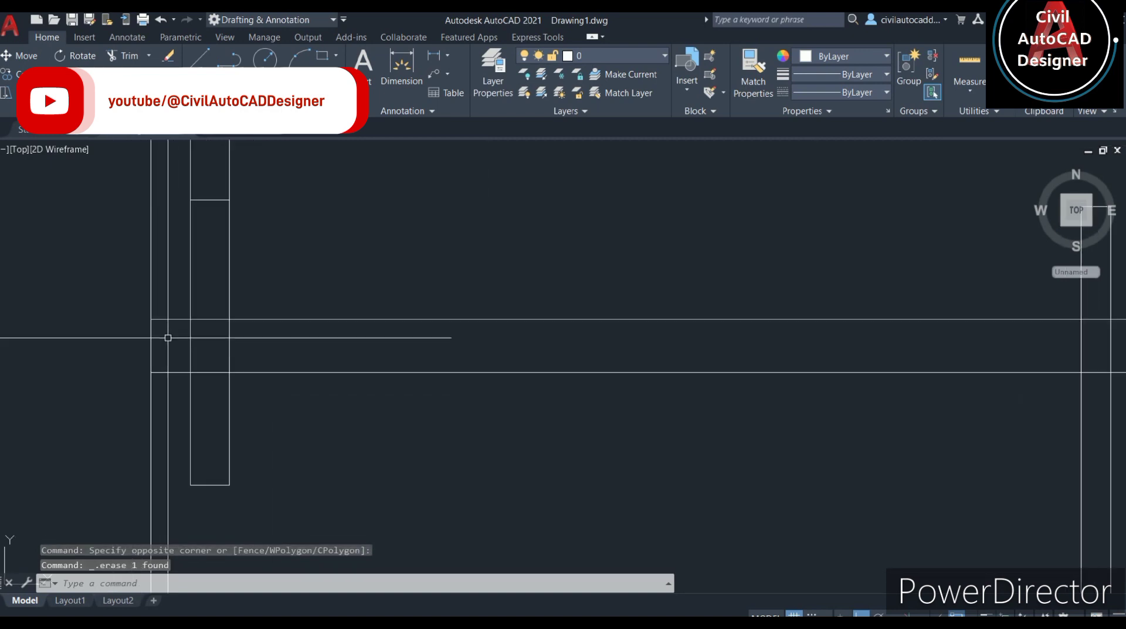
scroll(194, 364, "up", 2)
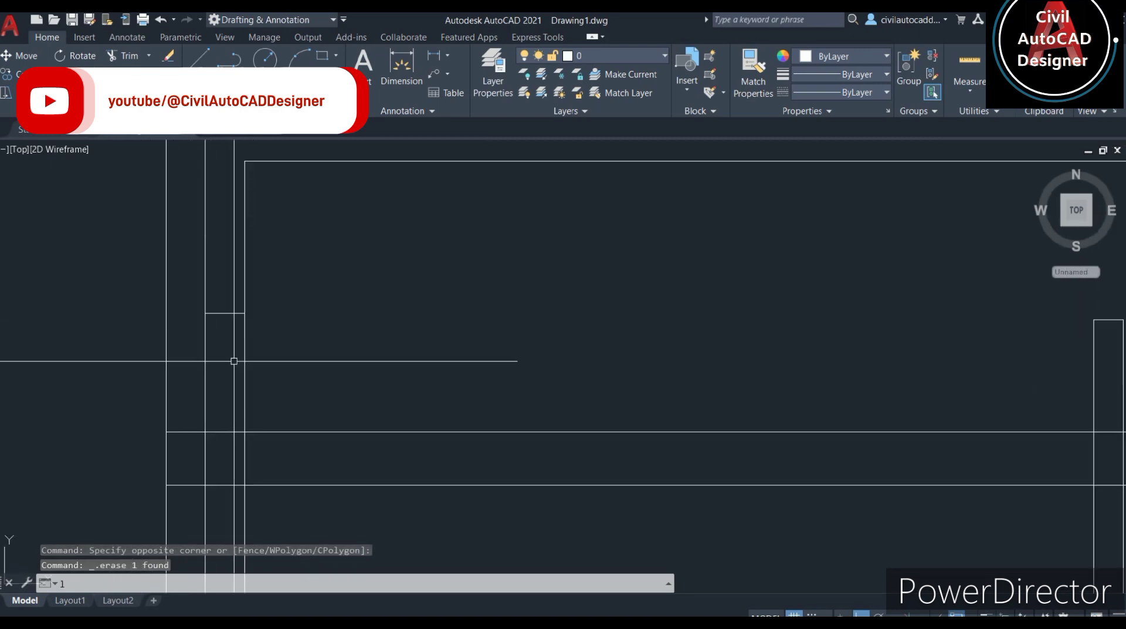
- Draw a new short line inside the left pit area
type("l")
key("Return")
scroll(203, 319, "up", 1)
left_click(231, 277)
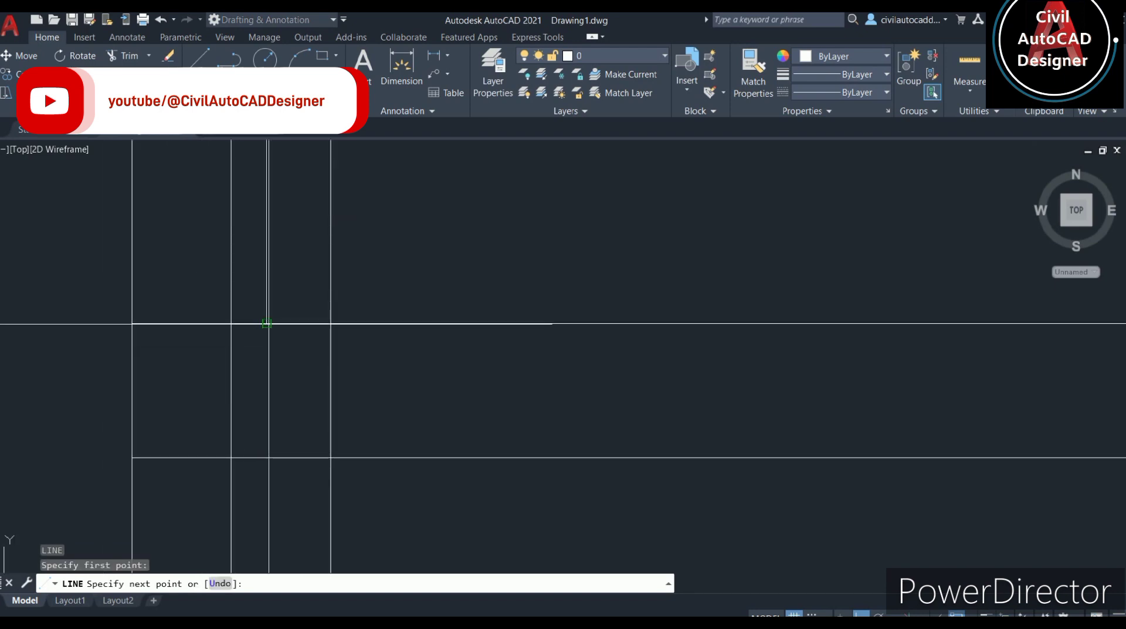
left_click(264, 324)
key("Escape")
- Offset the right pit line 0.90 to the left
middle_click_drag(306, 568, 305, 515)
scroll(271, 335, "up", 2)
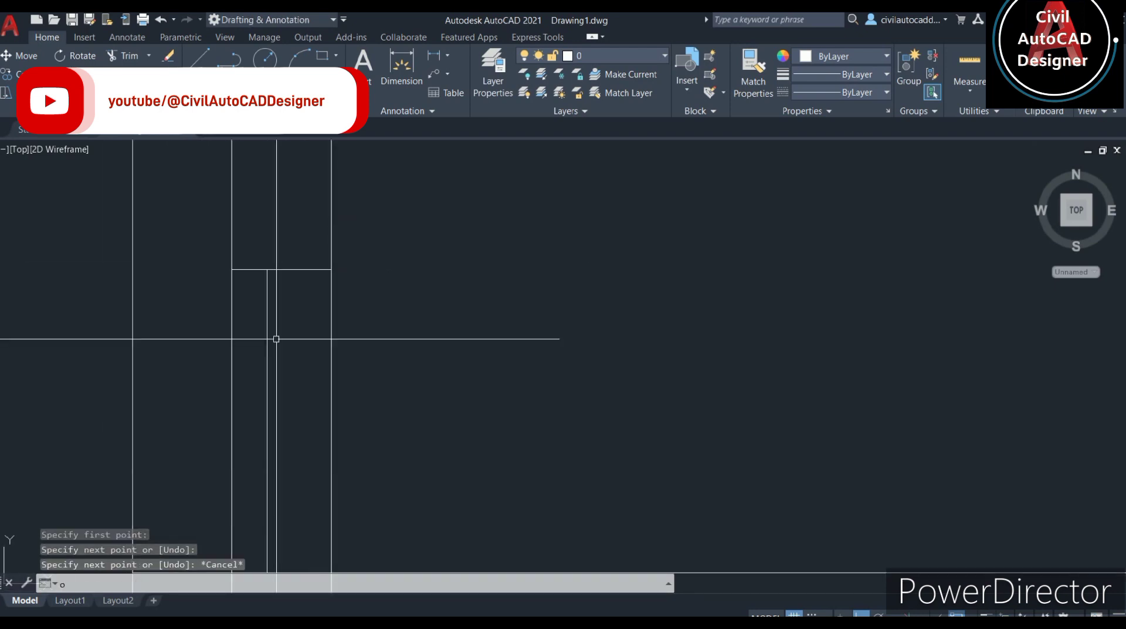
type("o")
key("Return")
scroll(477, 269, "up", 1)
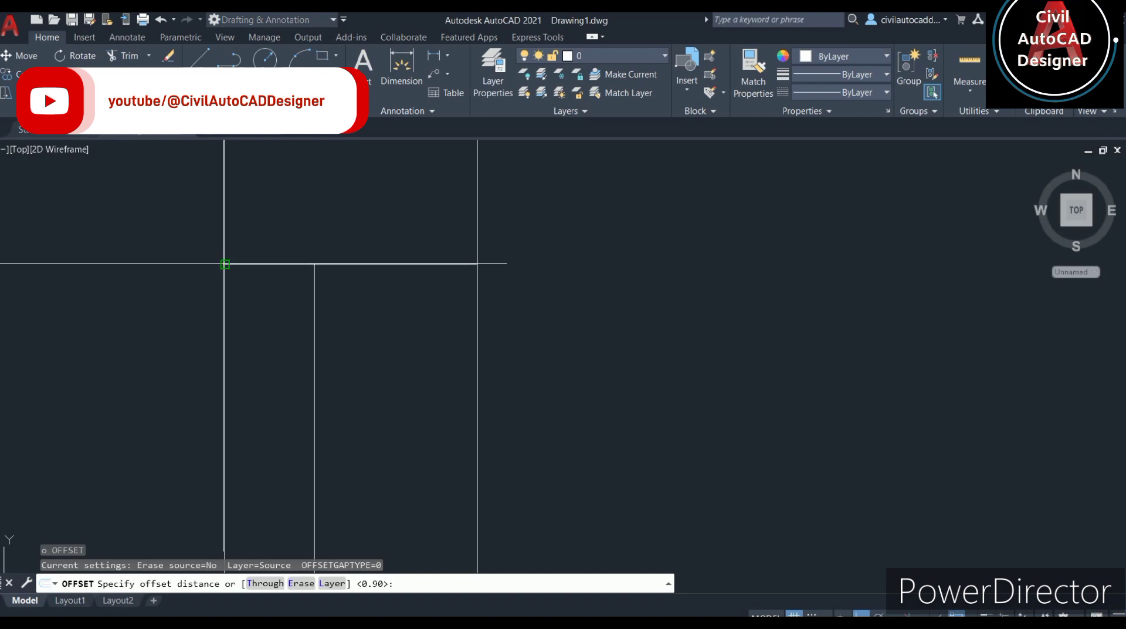
left_click(226, 264)
left_click(314, 264)
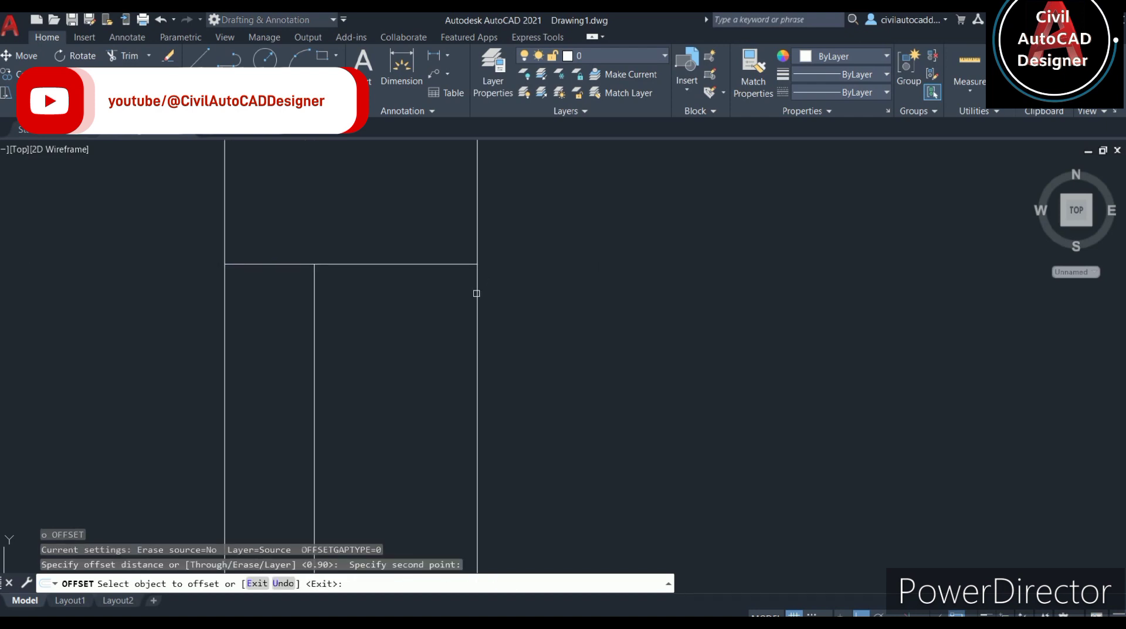
left_click(476, 293)
left_click(377, 302)
scroll(528, 357, "down", 4)
key("Escape")
- Trim the line's upper part above the edge and erase the leftover lower vertical segment
type("t")
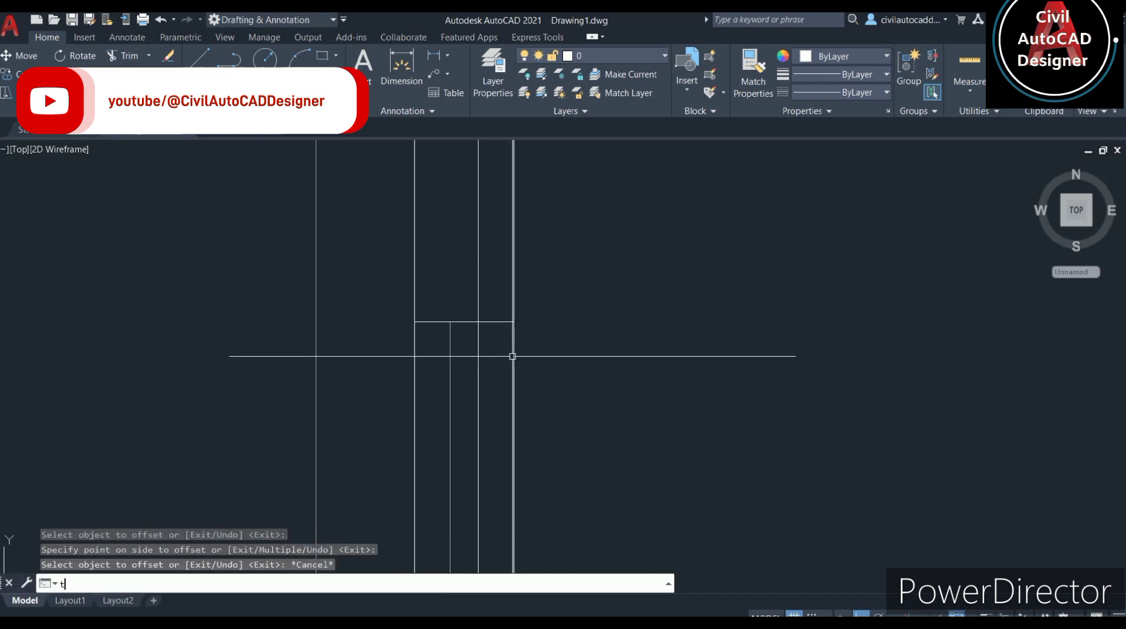
key("Return")
left_click(481, 280)
scroll(481, 279, "down", 3)
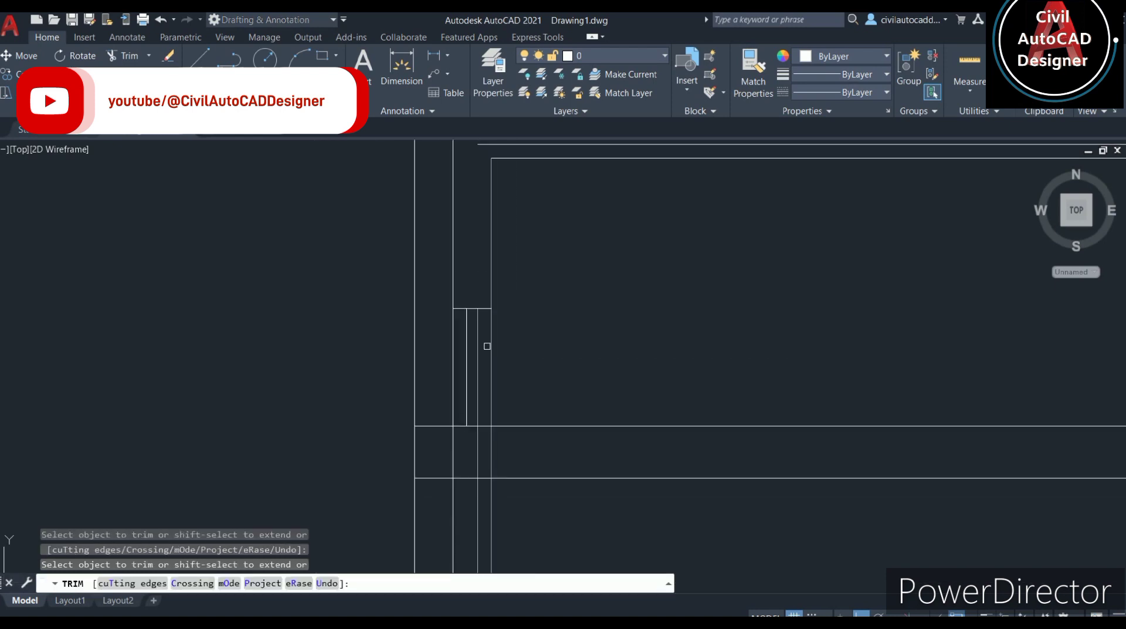
key("Escape")
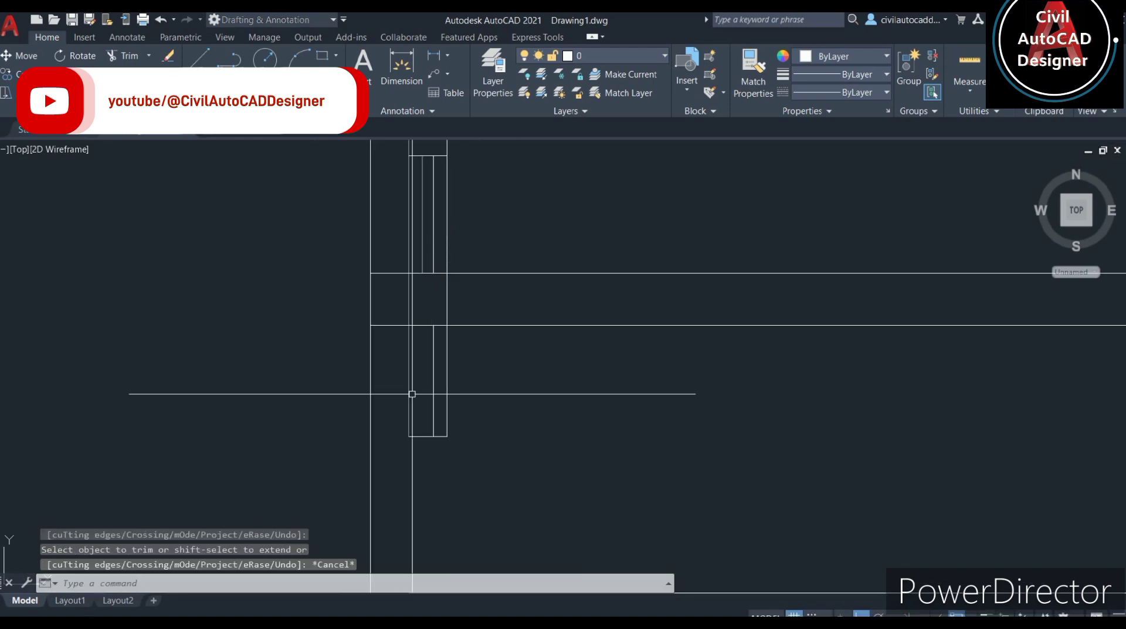
left_click(433, 380)
key("Delete")
scroll(438, 380, "down", 2)
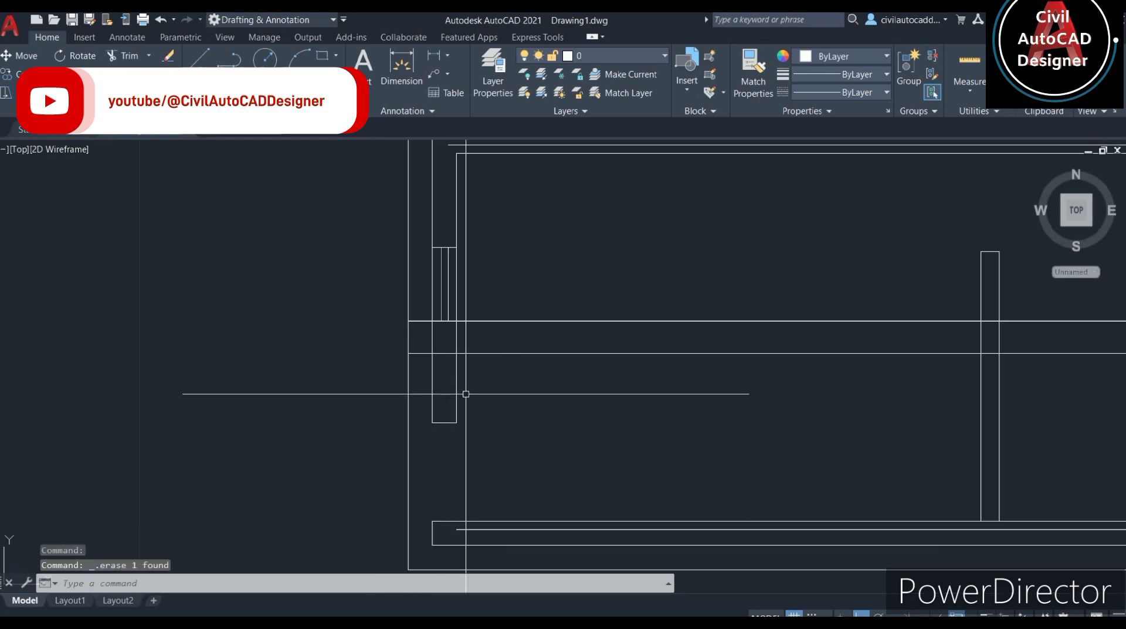
scroll(465, 392, "down", 2)
middle_click_drag(523, 368, 306, 275)
scroll(306, 275, "up", 3)
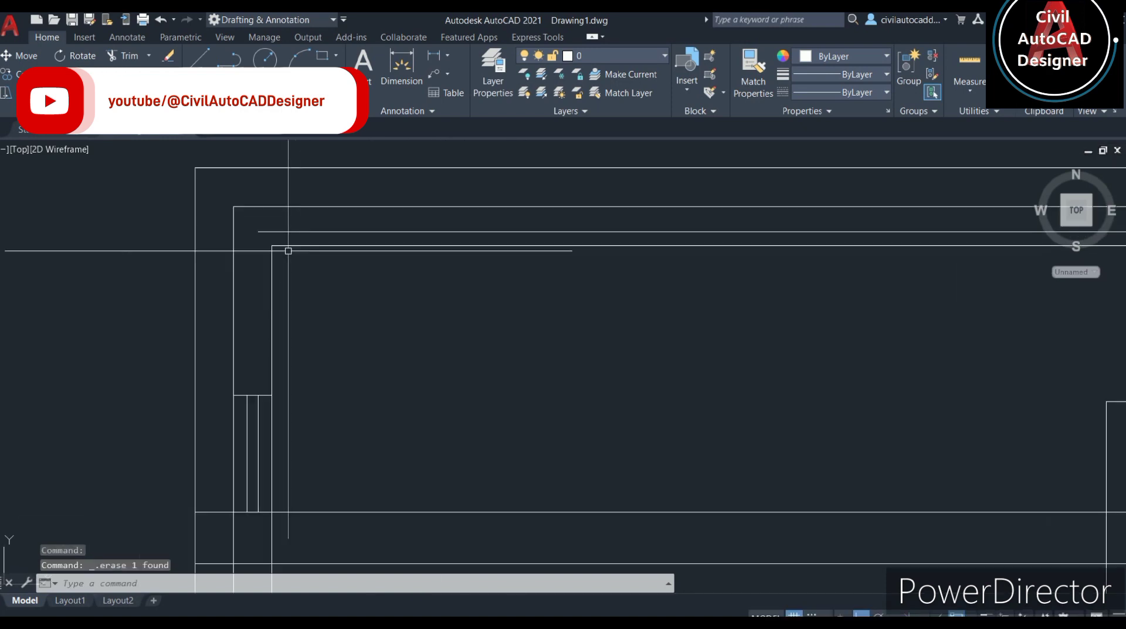
left_click(282, 231)
scroll(352, 293, "down", 3)
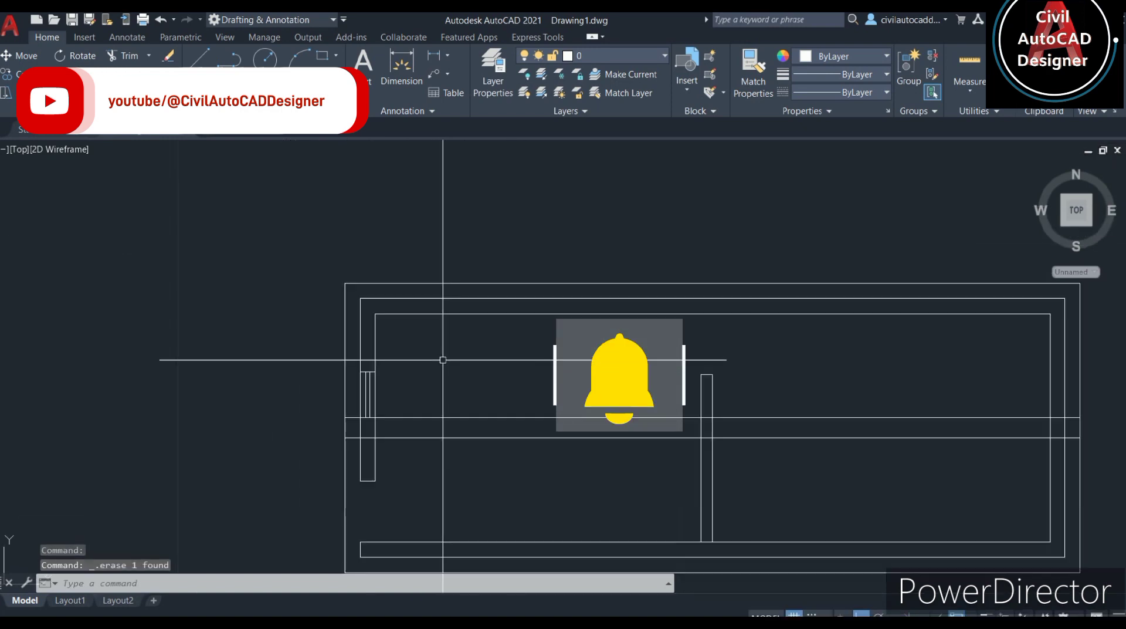
scroll(595, 432, "down", 1)
scroll(610, 355, "down", 1)
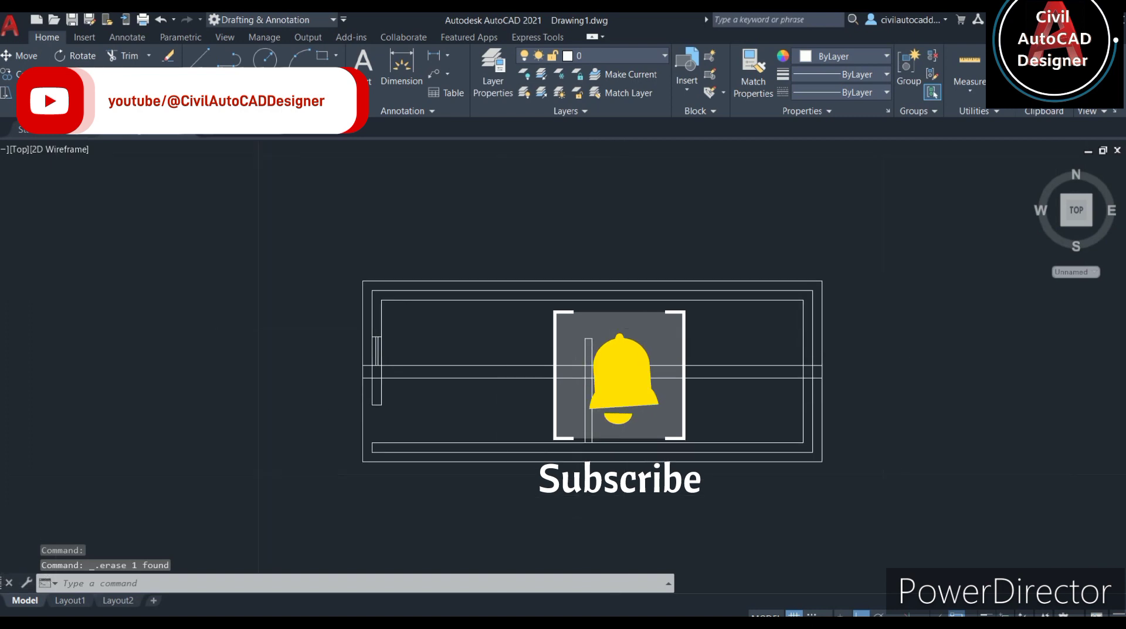
scroll(603, 382, "up", 2)
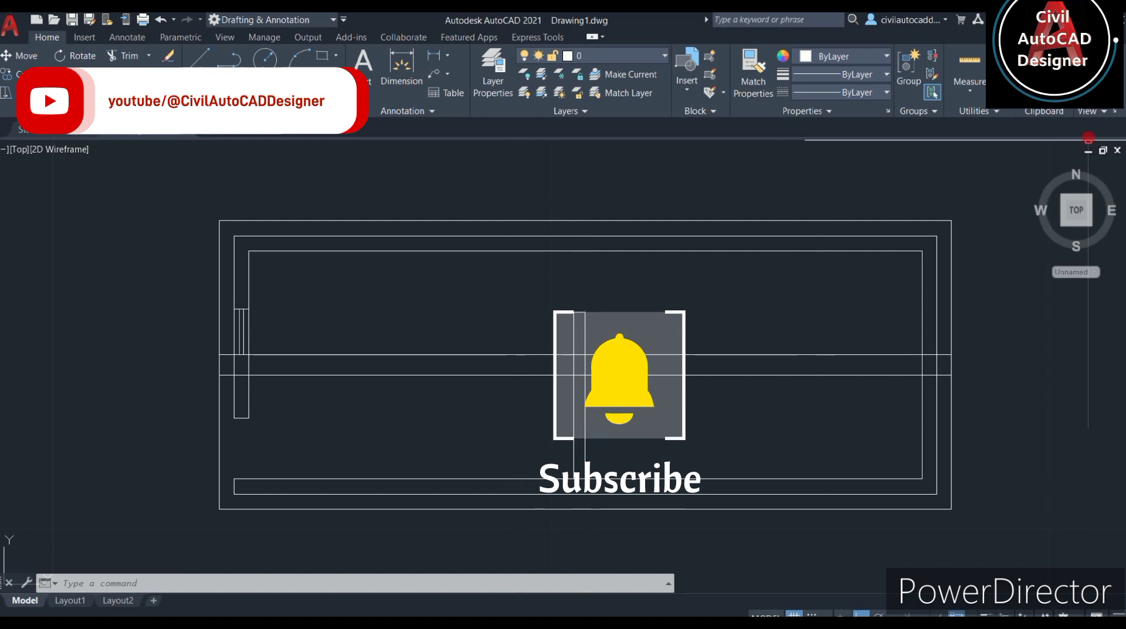
- Load the DASHED linetype from acadiso.lin through the Linetype Manager
left_click(875, 92)
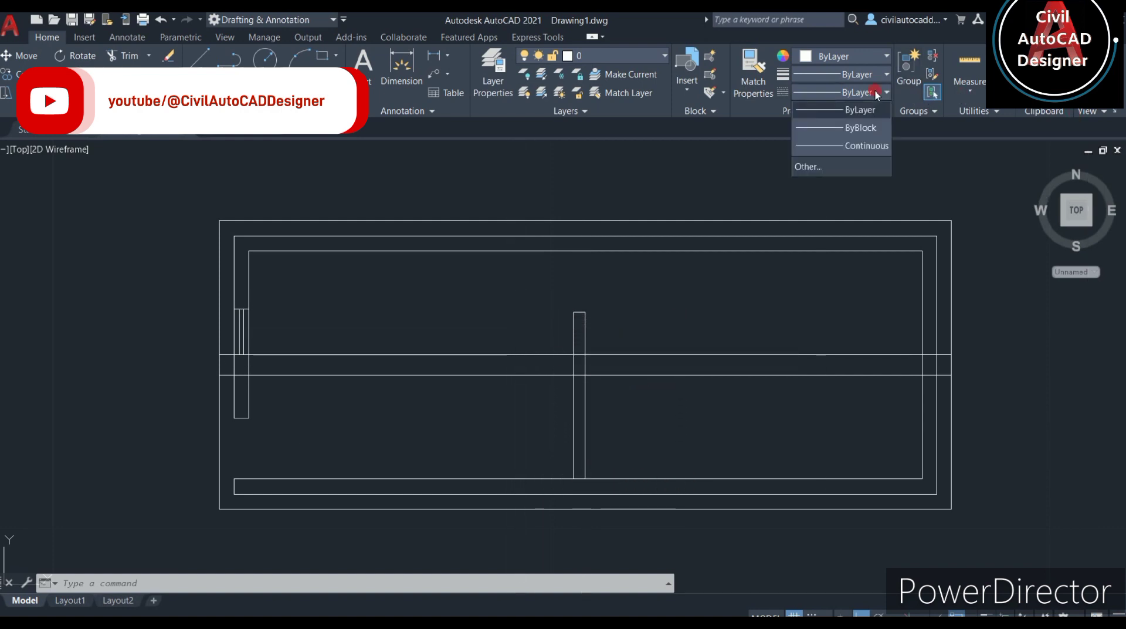
left_click(845, 170)
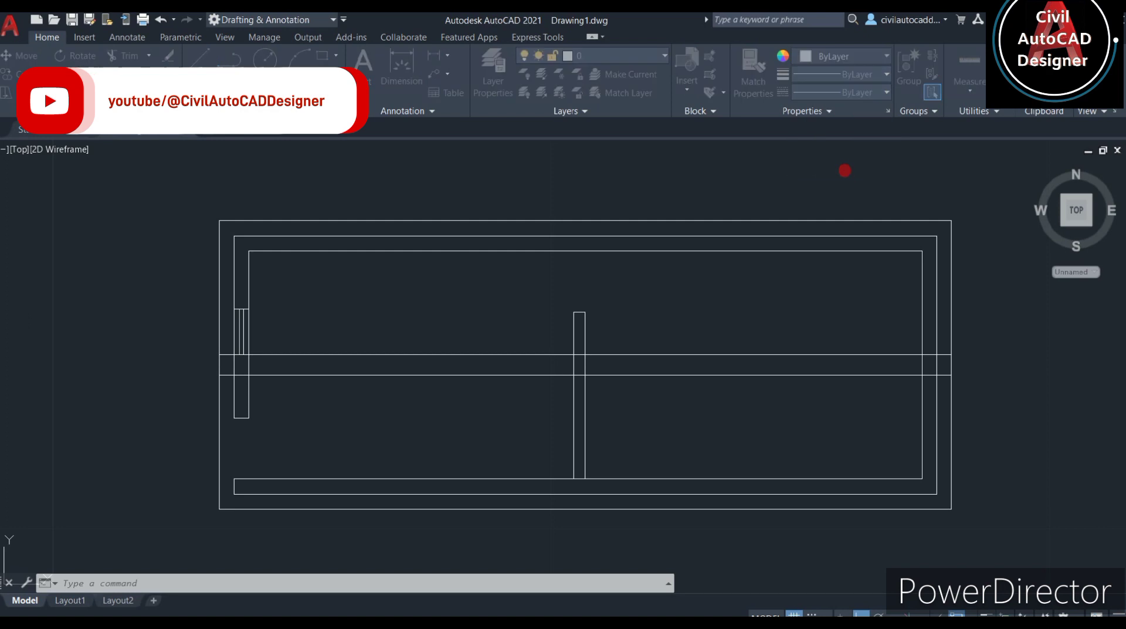
left_click(688, 202)
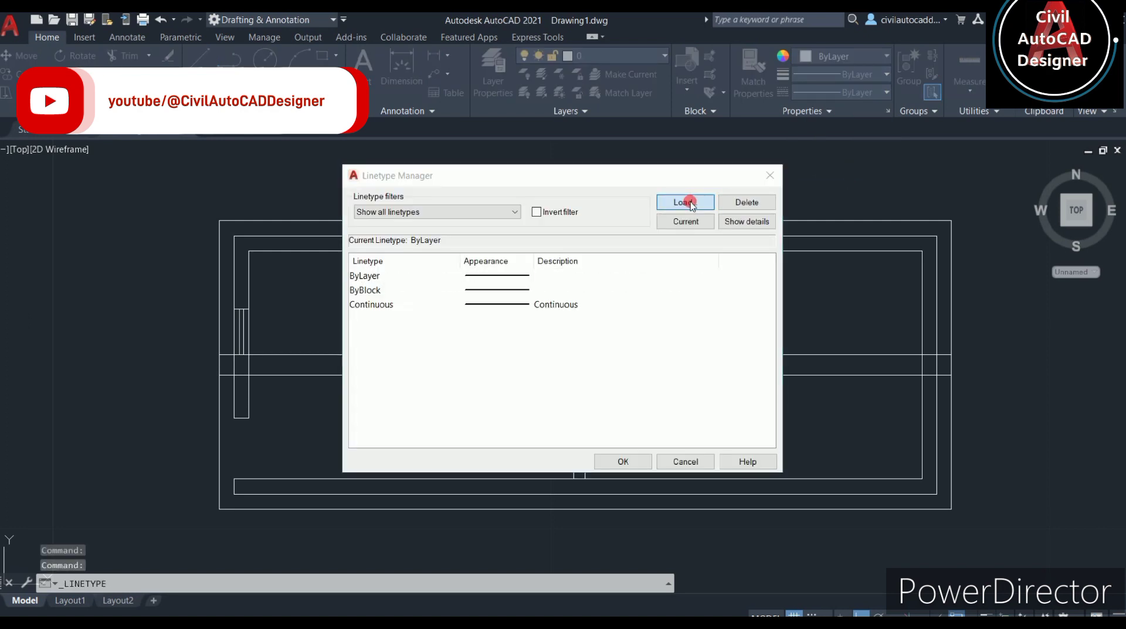
scroll(449, 350, "down", 4)
scroll(440, 352, "down", 3)
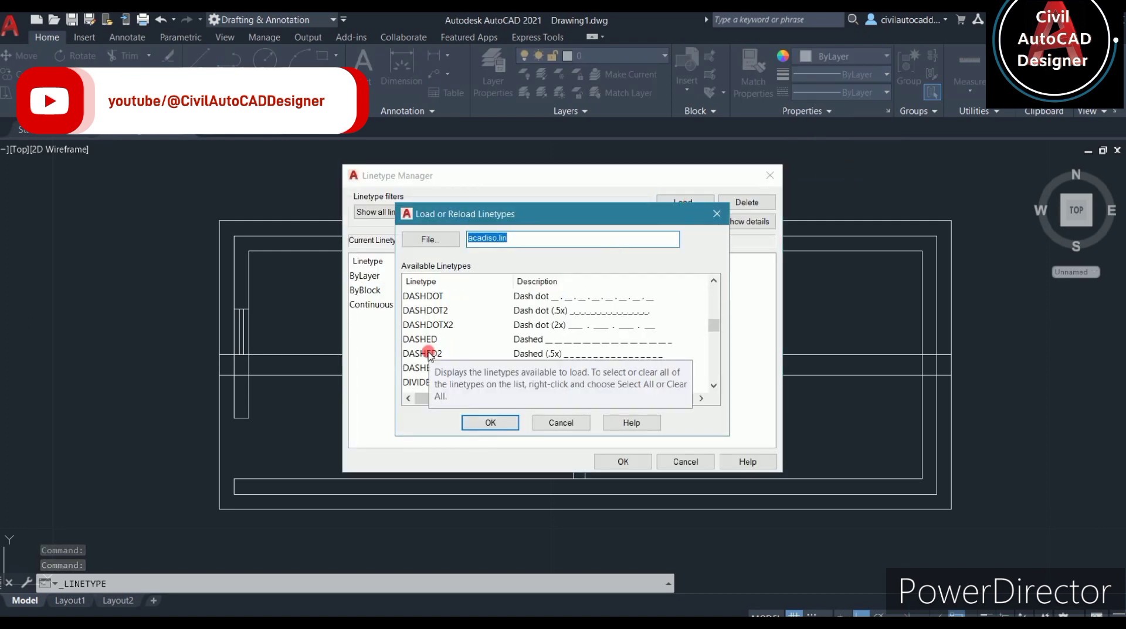
left_click(424, 368)
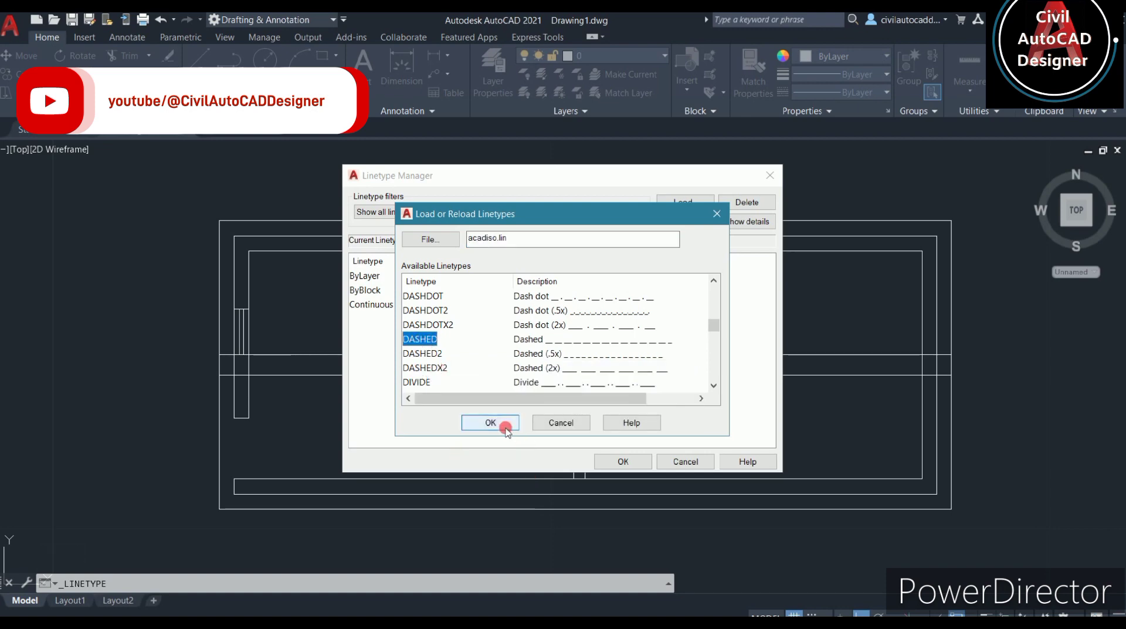
left_click(505, 423)
left_click(626, 463)
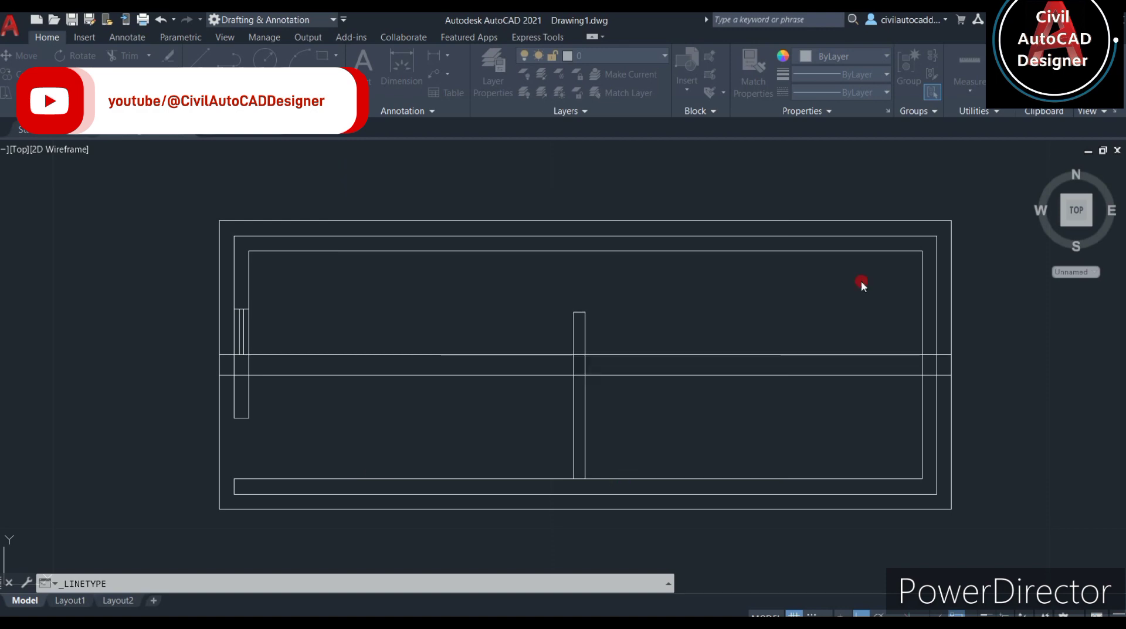
left_click(509, 280)
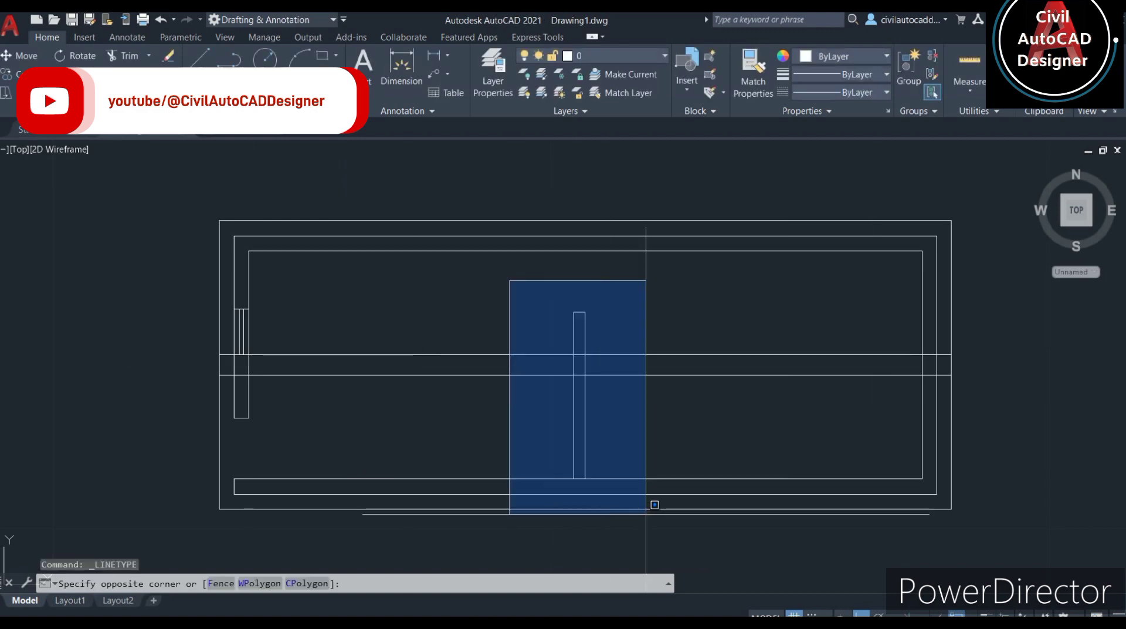
- Give the middle partition lines the DASH linetype in Properties
left_click(644, 481)
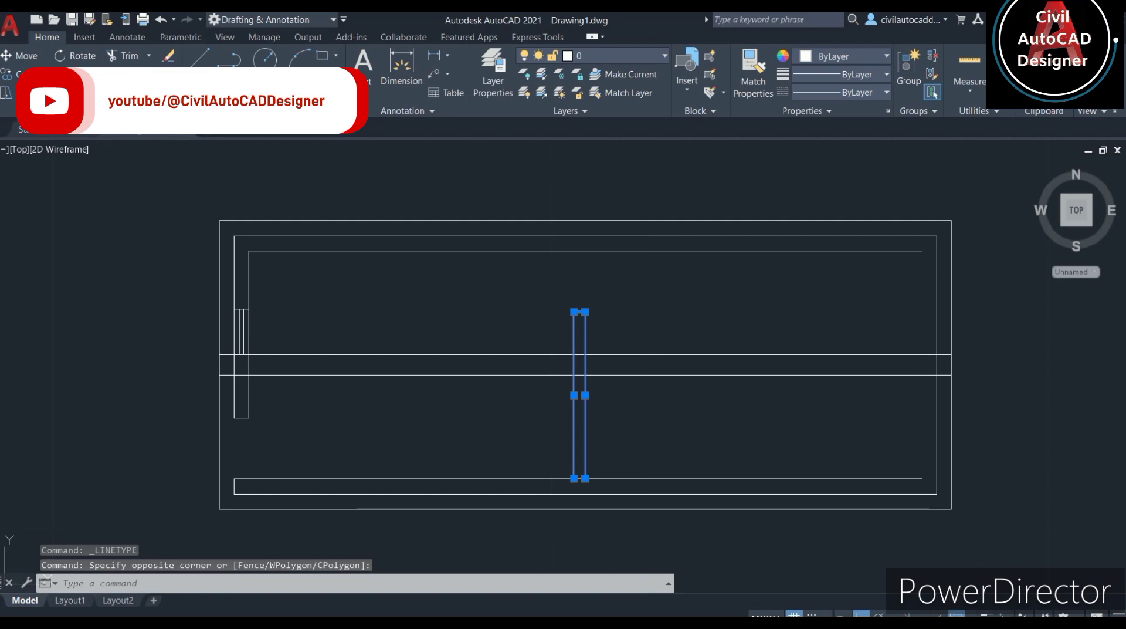
key("ctrl+1")
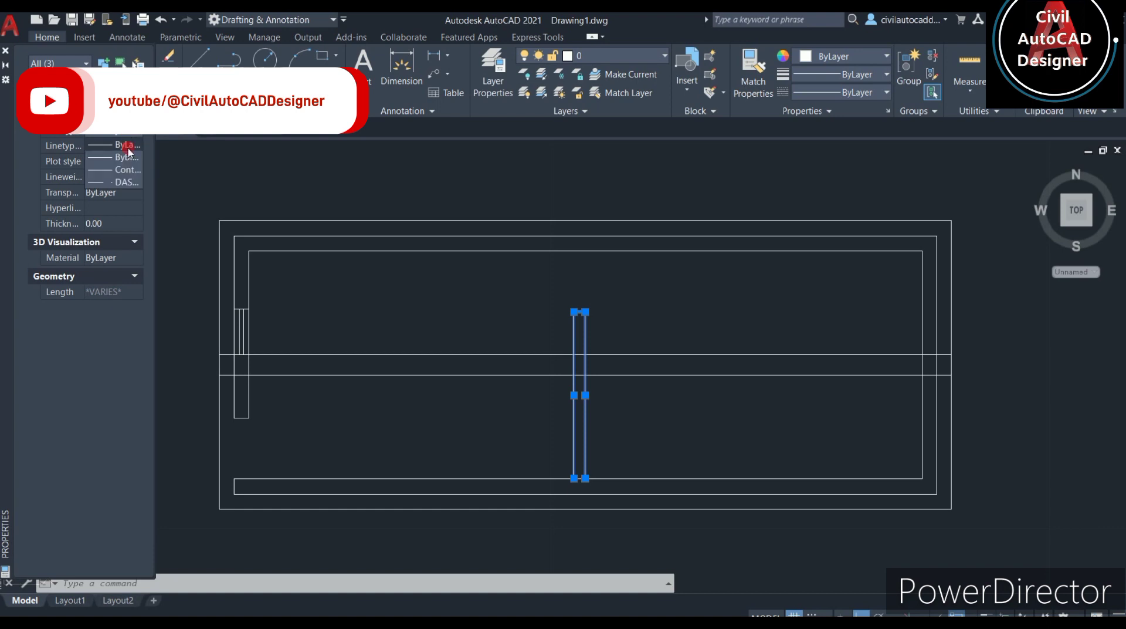
left_click(131, 183)
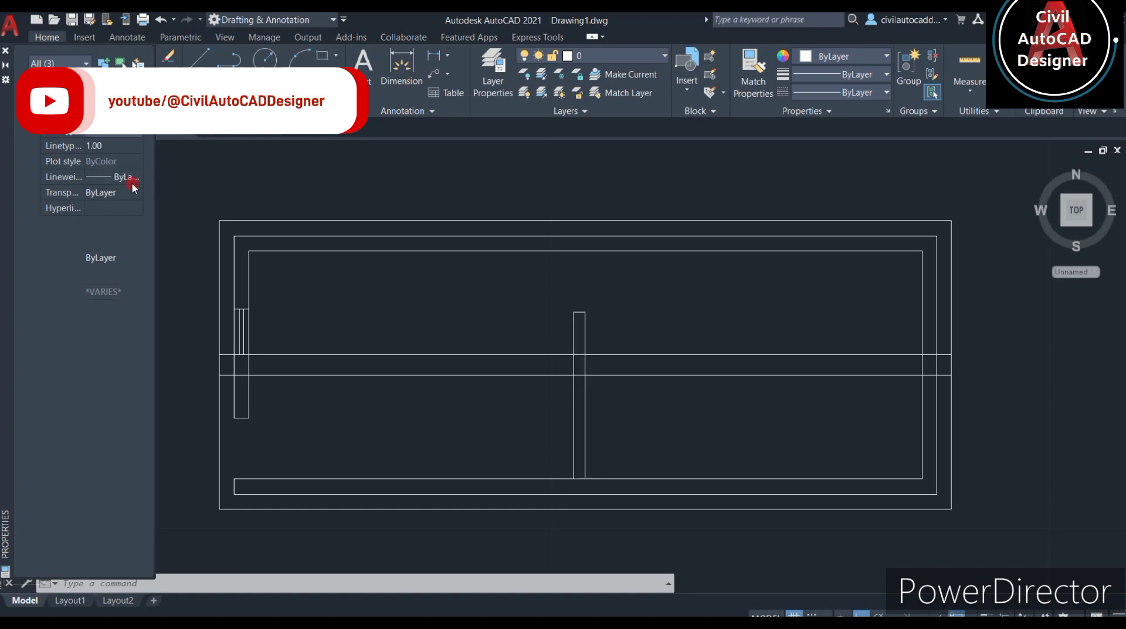
left_click(115, 146)
type("5")
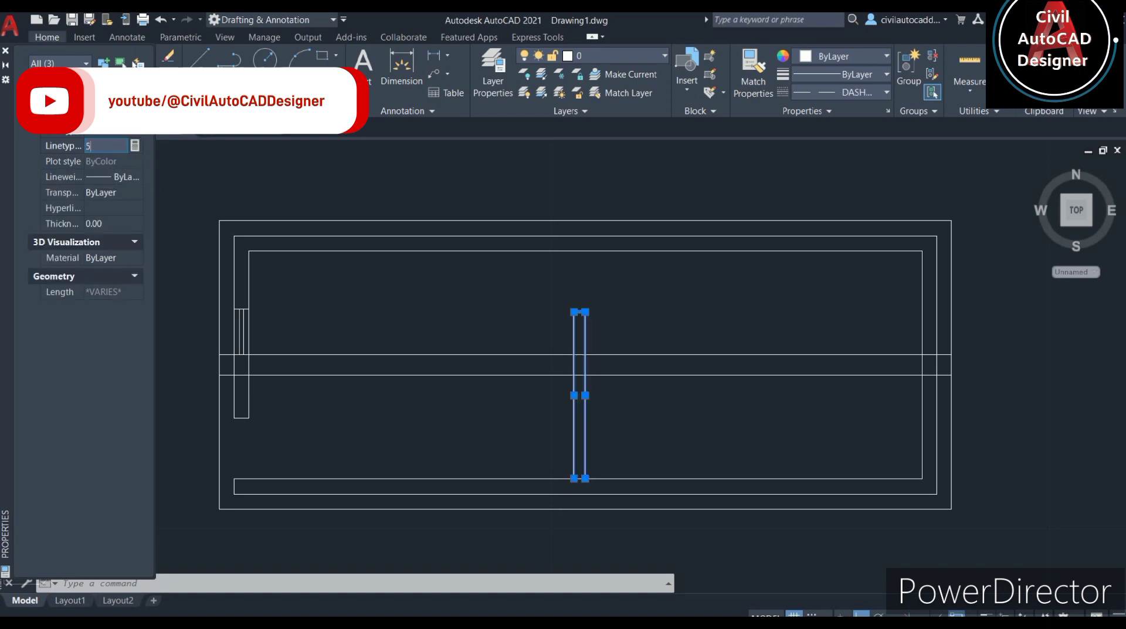
key("Return")
scroll(589, 462, "up", 4)
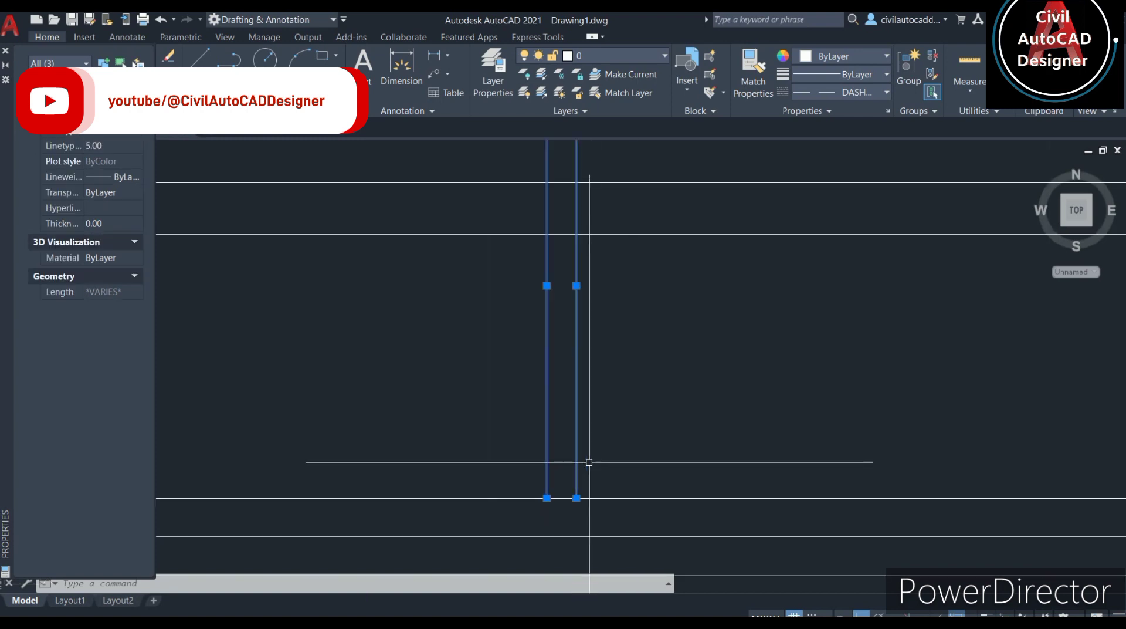
scroll(584, 457, "up", 2)
key("Escape")
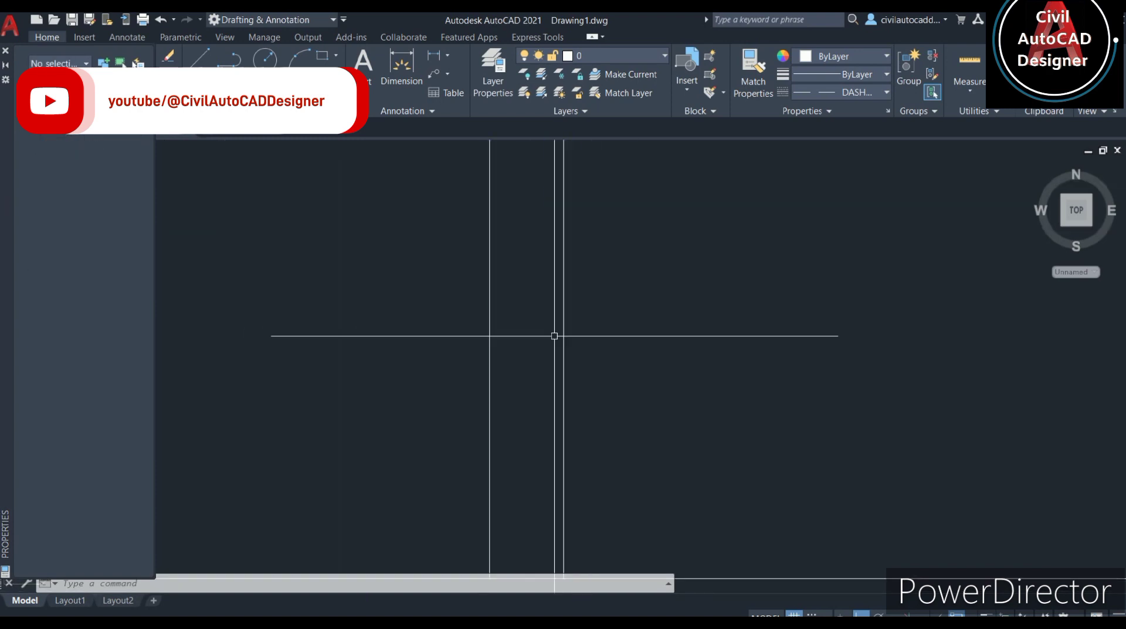
scroll(554, 336, "down", 3)
- Reselect the two vertical partition lines and lower their linetype scale to 0.01
left_click(559, 167)
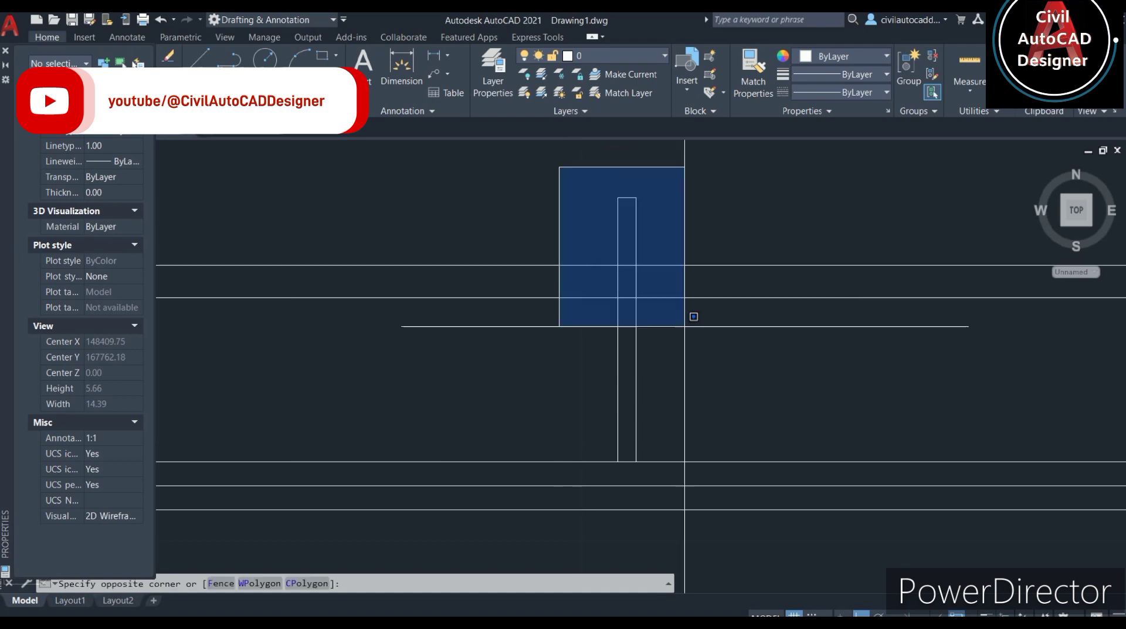
left_click(732, 510)
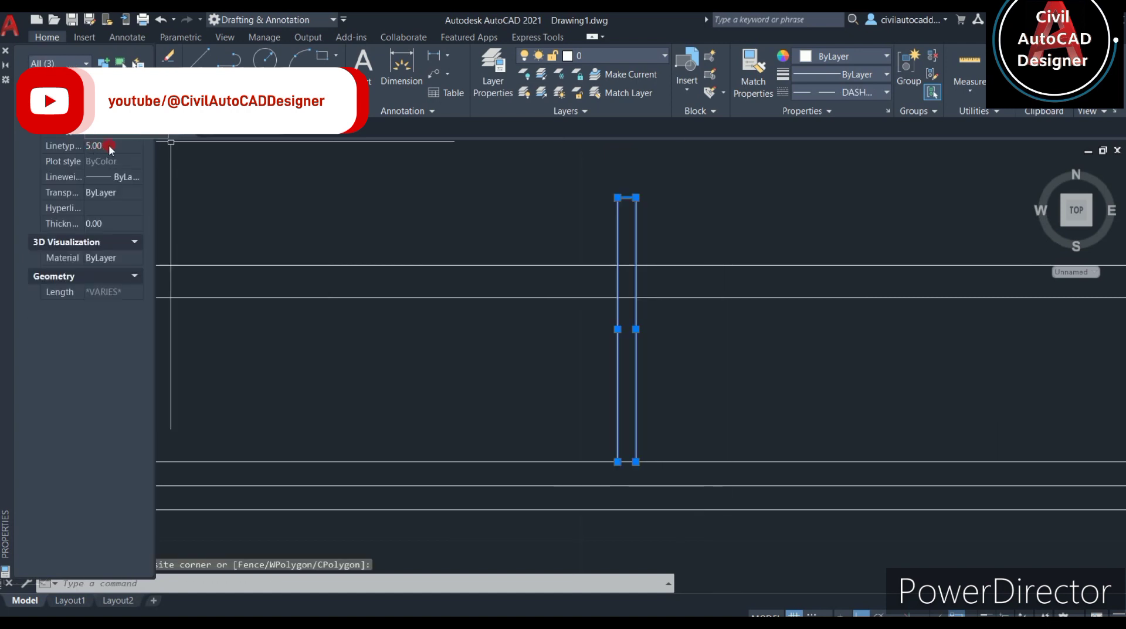
type("0.12")
key("Return")
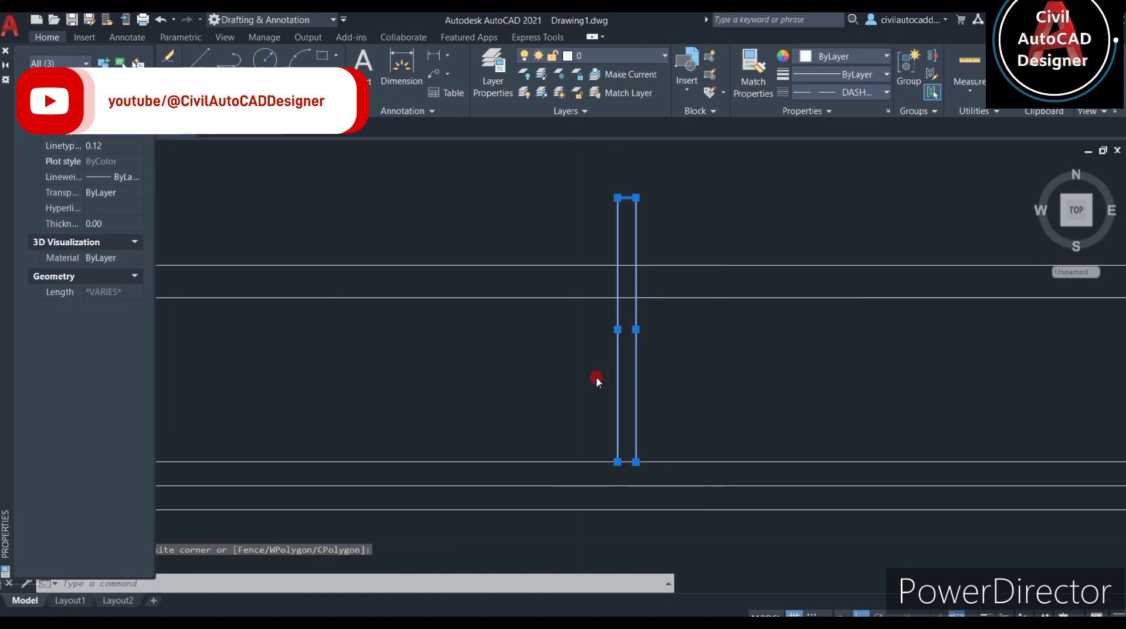
left_click(85, 141)
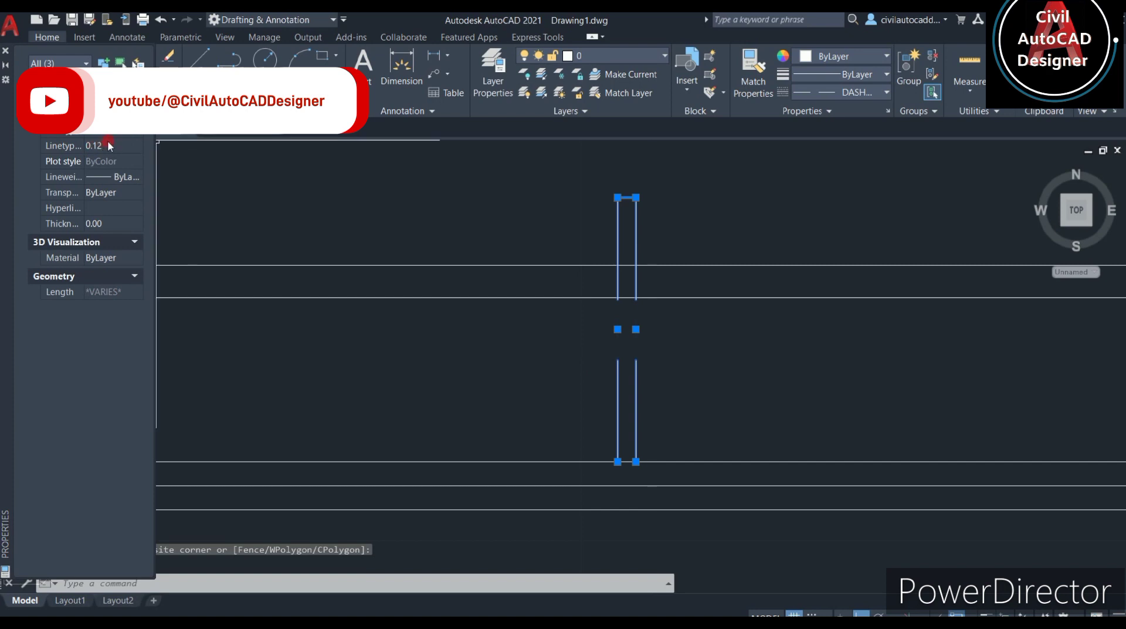
type(".1")
key("Return")
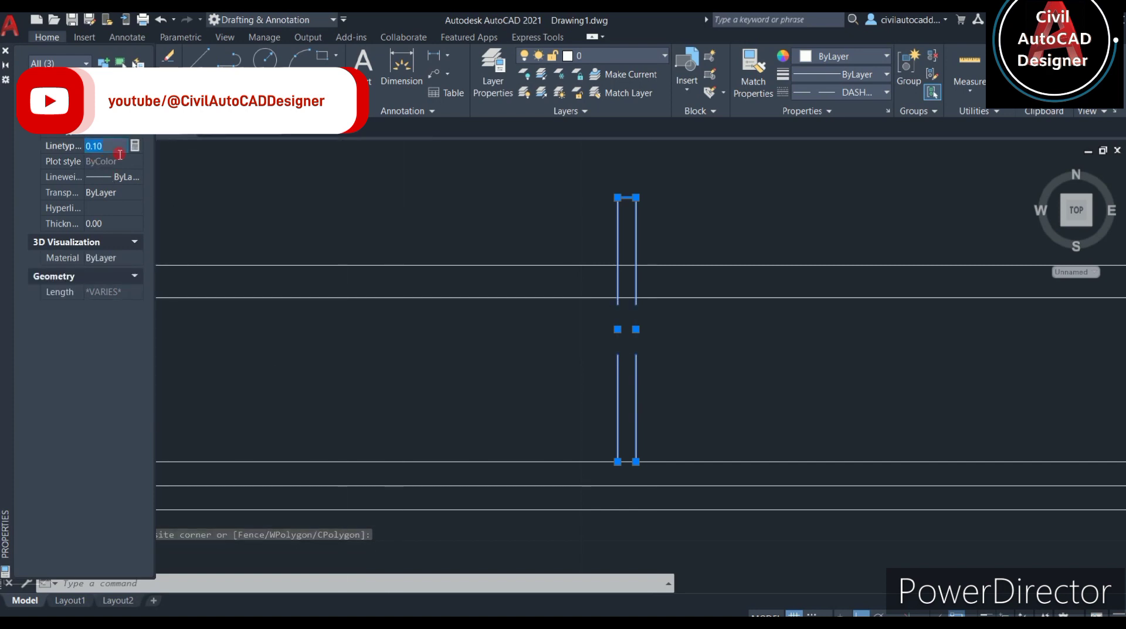
type("0.01")
key("Return")
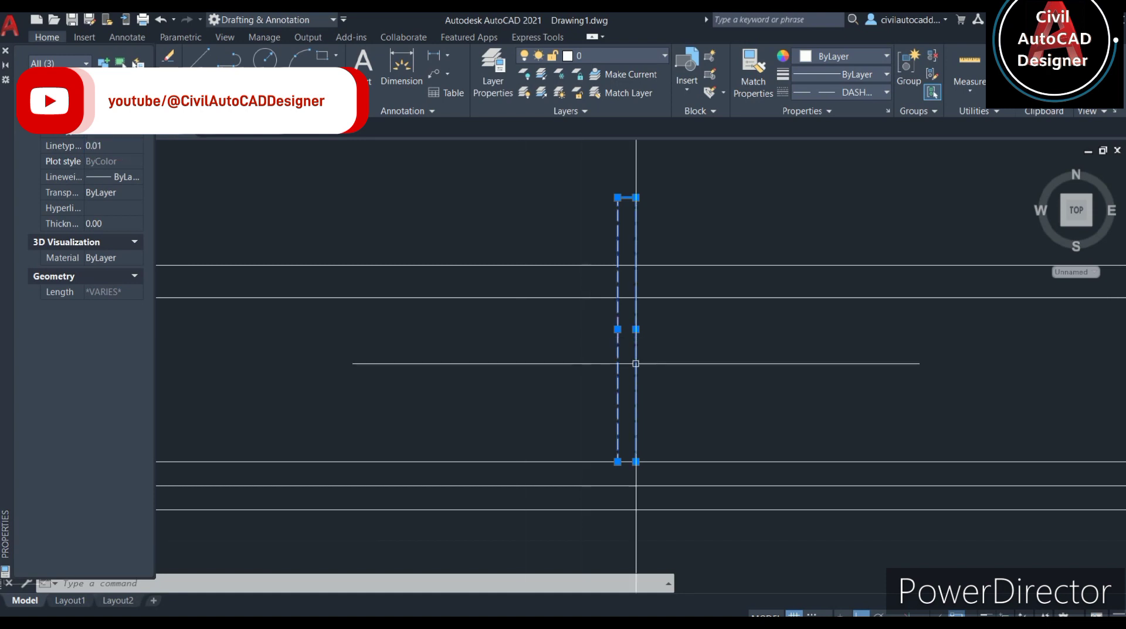
key("Escape")
scroll(637, 381, "down", 2)
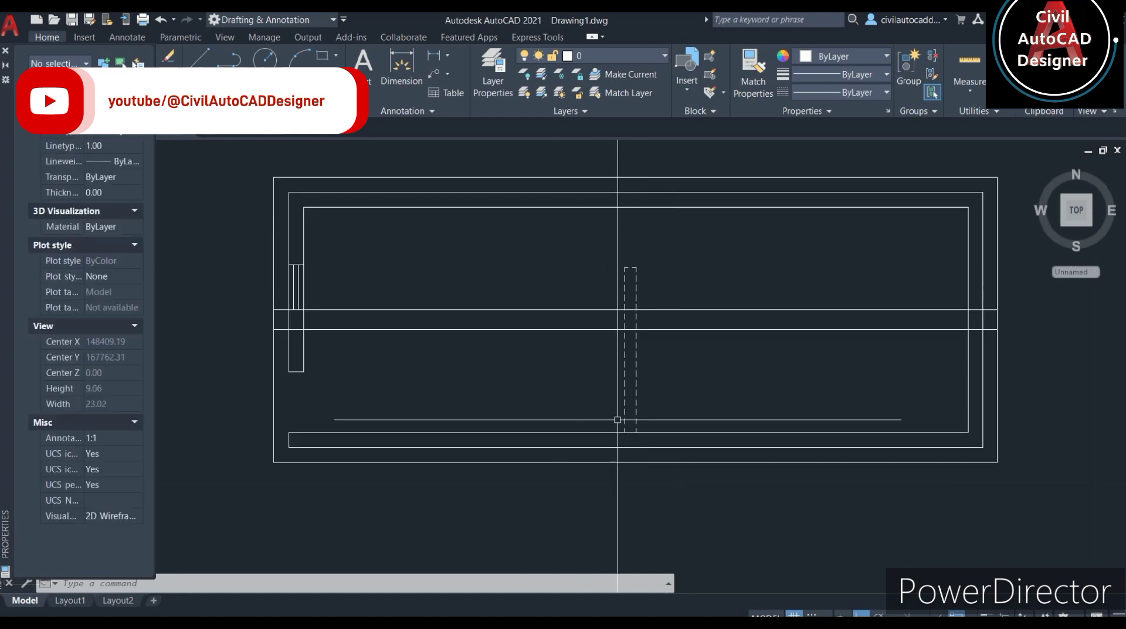
- Draw a line from the lower-left inner corner along the tank bottom
left_click(6, 52)
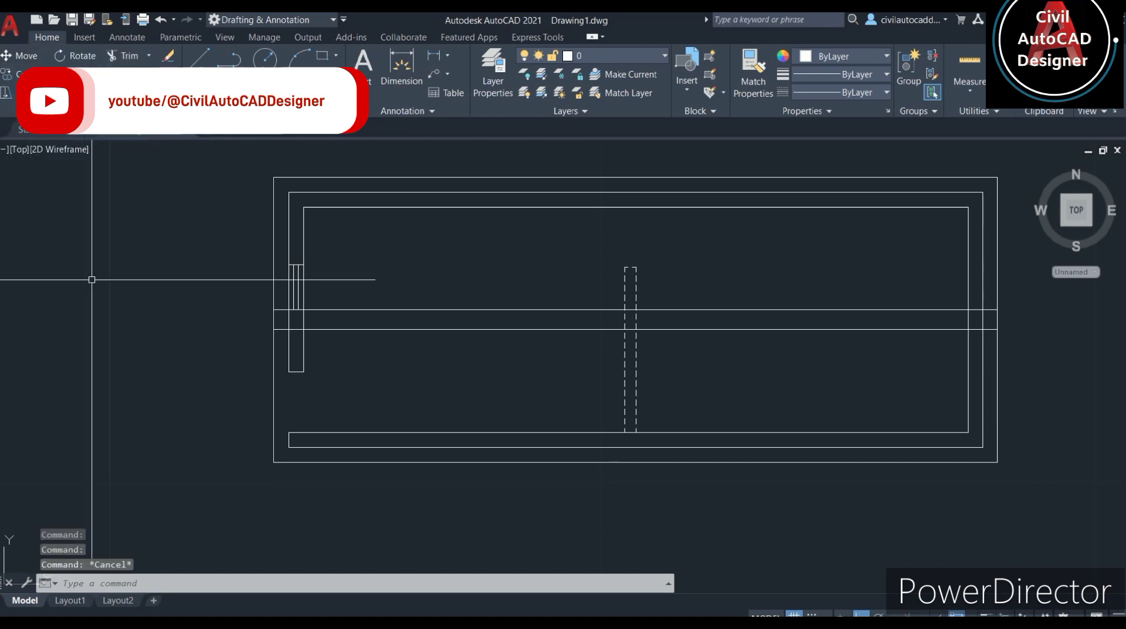
scroll(152, 411, "down", 2)
scroll(350, 395, "up", 2)
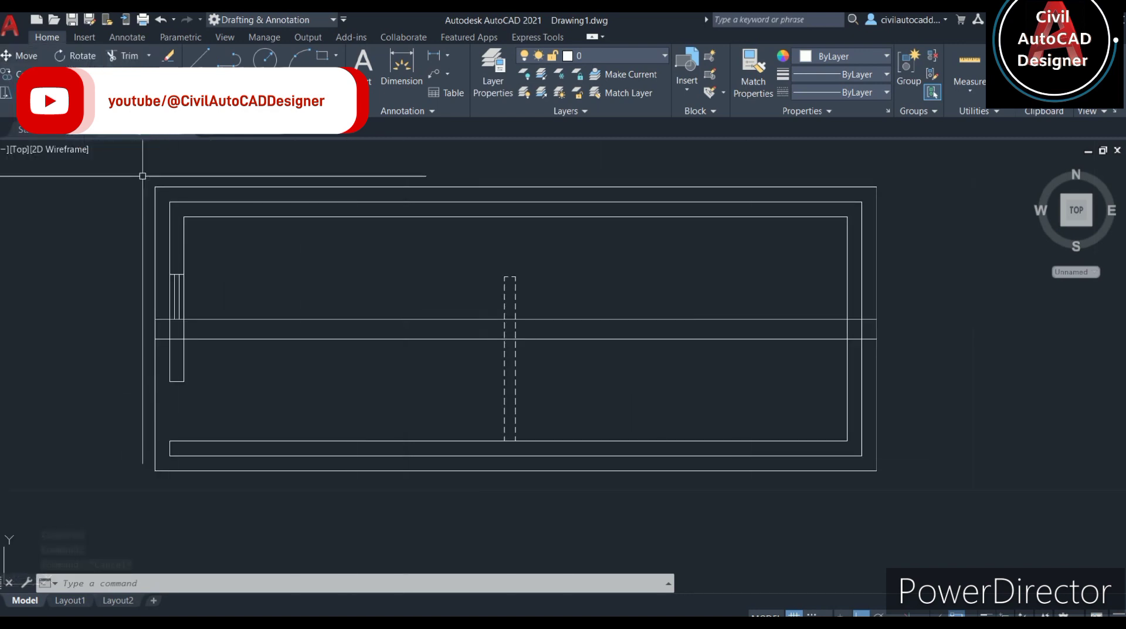
type("l")
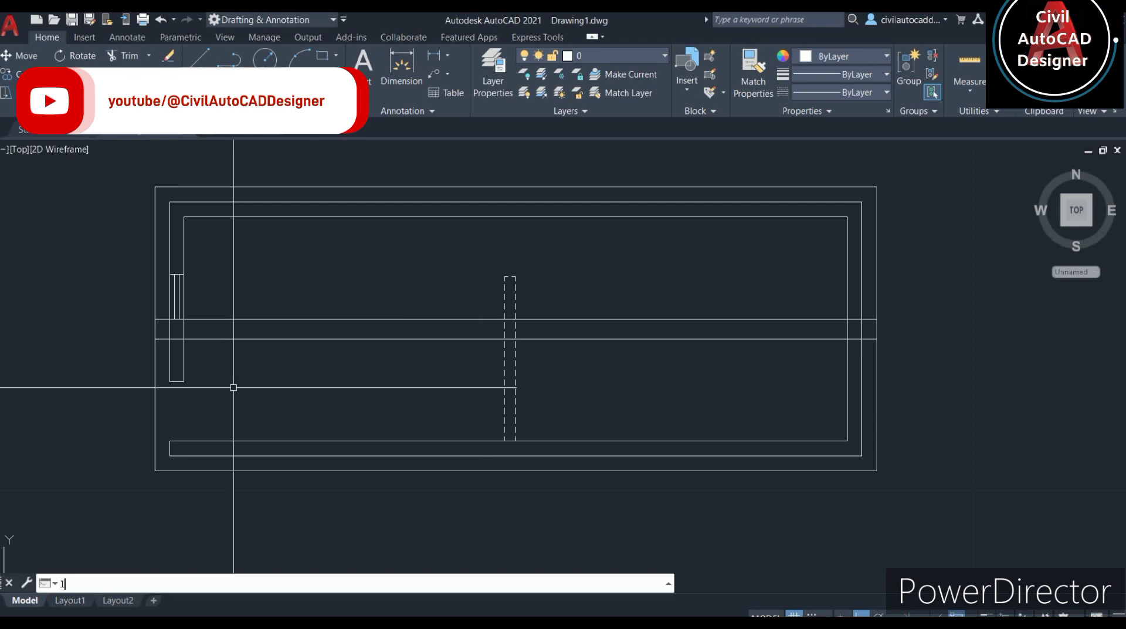
key("Return")
scroll(176, 387, "up", 3)
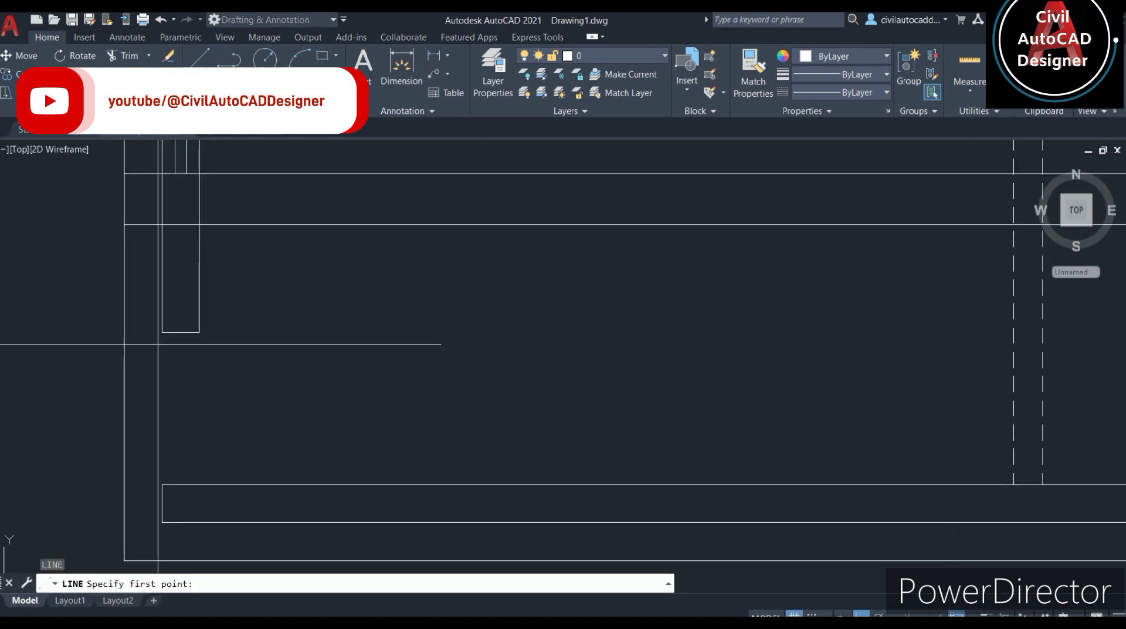
left_click(162, 331)
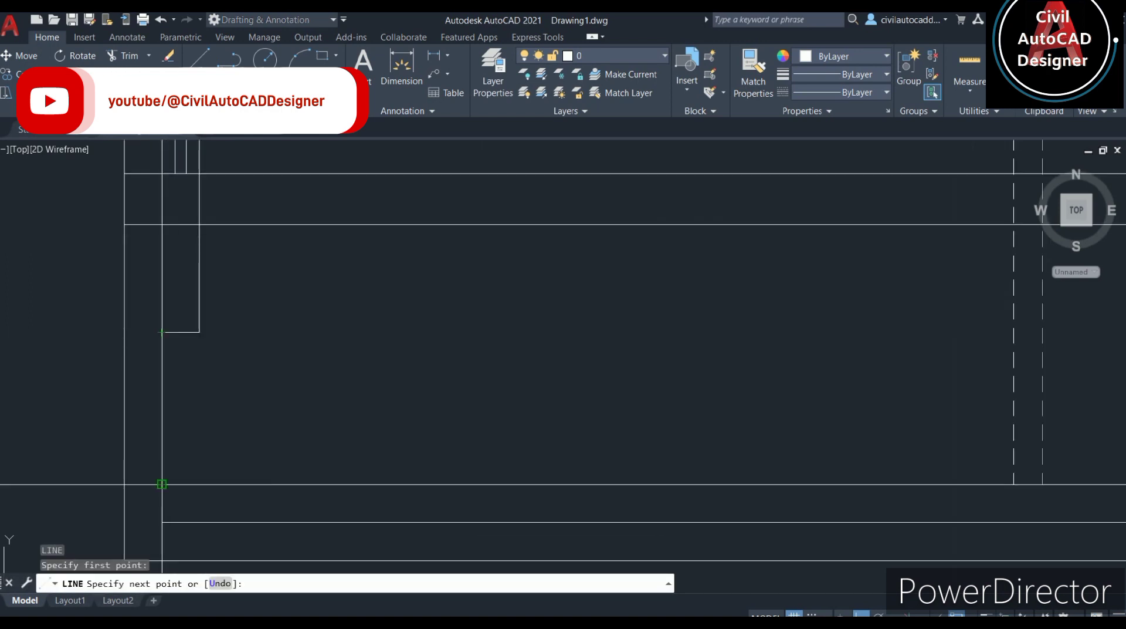
left_click(162, 484)
key("Escape")
scroll(226, 418, "down", 3)
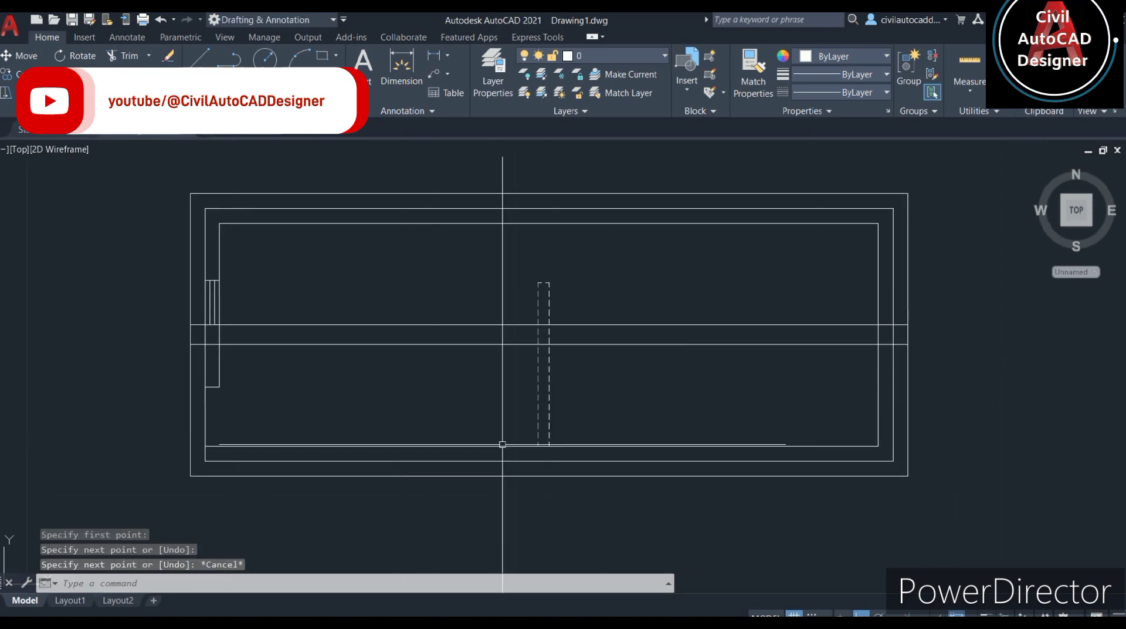
- Hatch the small junction wall section with AR-CONC at scale 0.01
type("h")
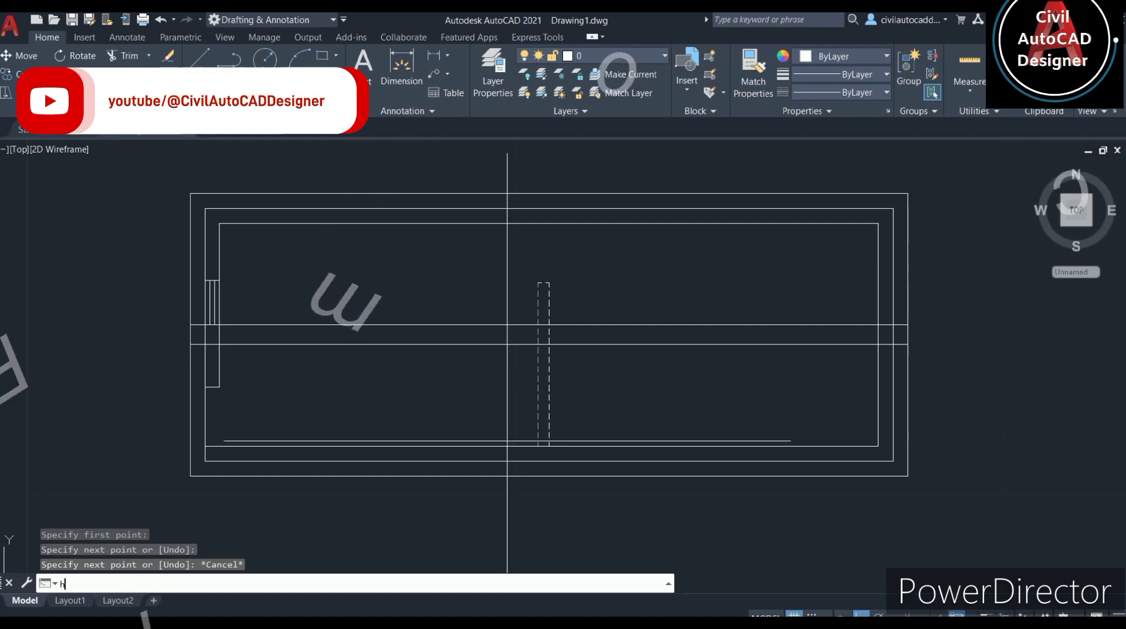
key("Return")
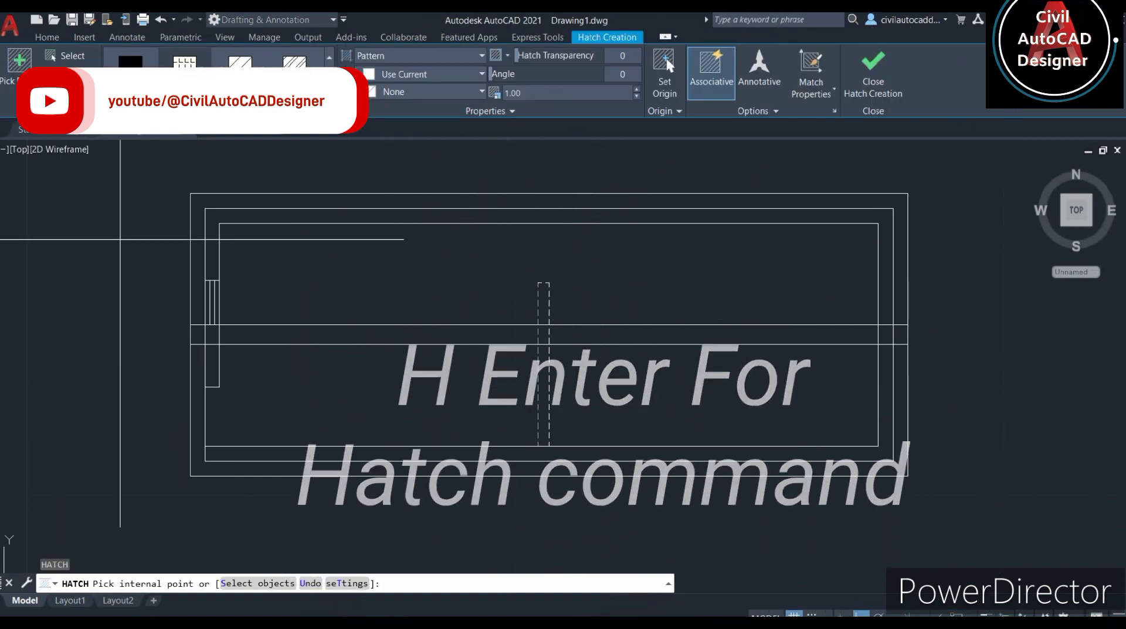
scroll(209, 340, "up", 4)
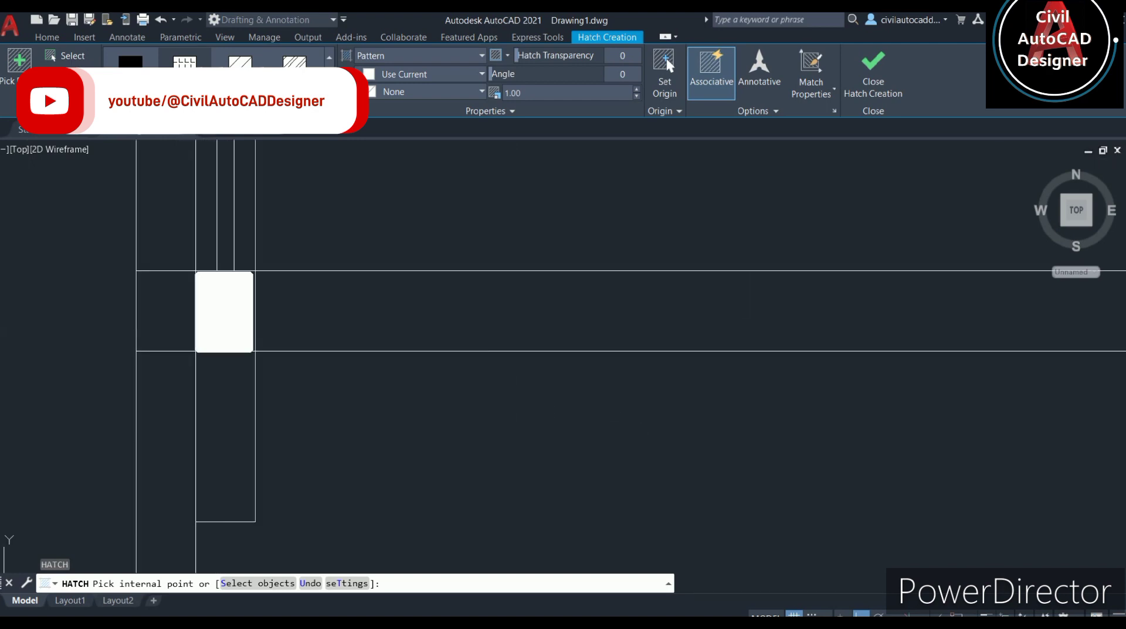
left_click(224, 311)
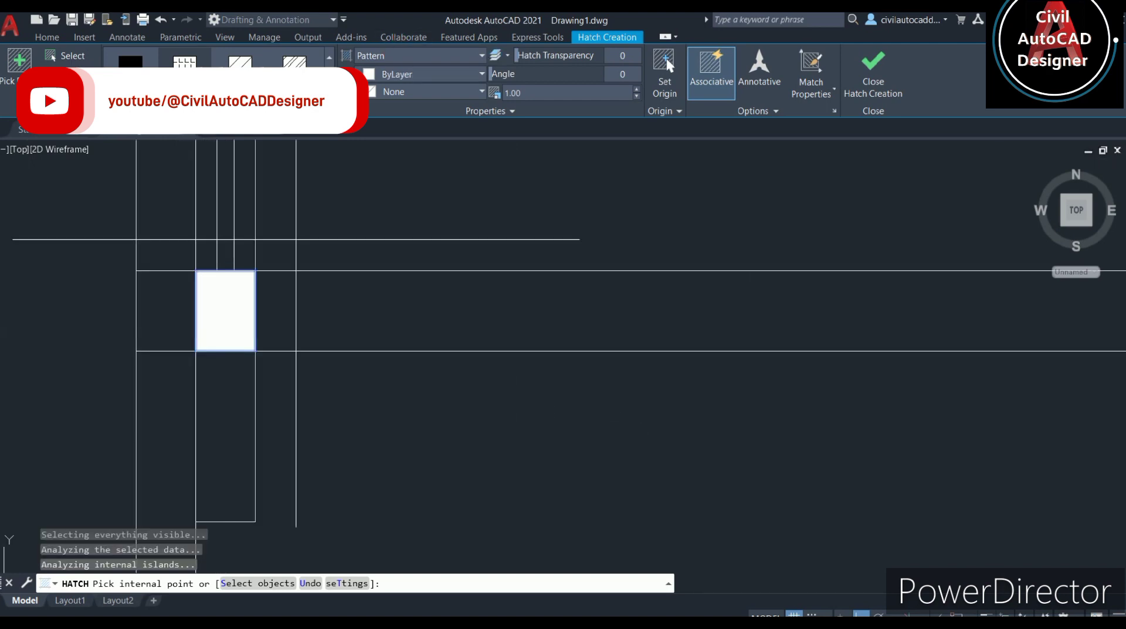
left_click(330, 93)
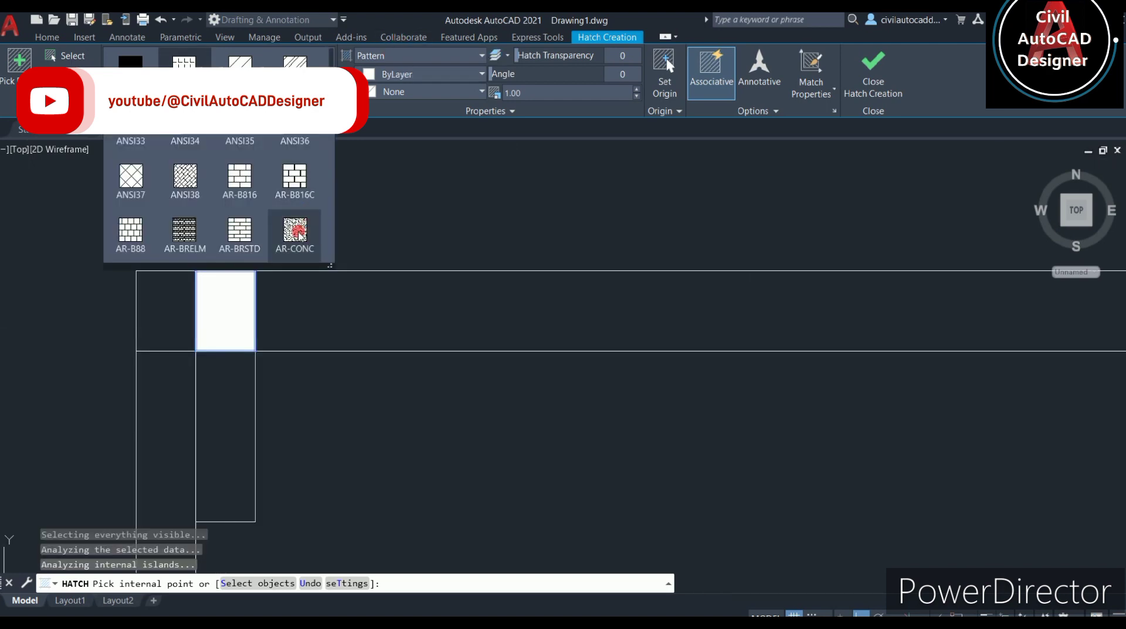
left_click(295, 229)
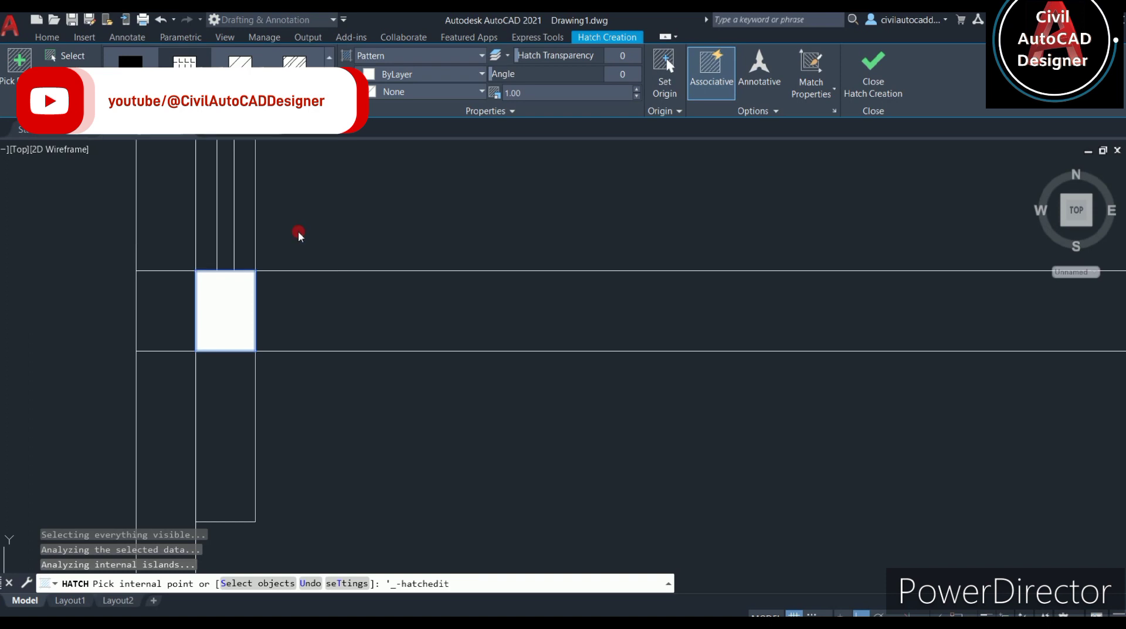
left_click(561, 96)
type("0.01")
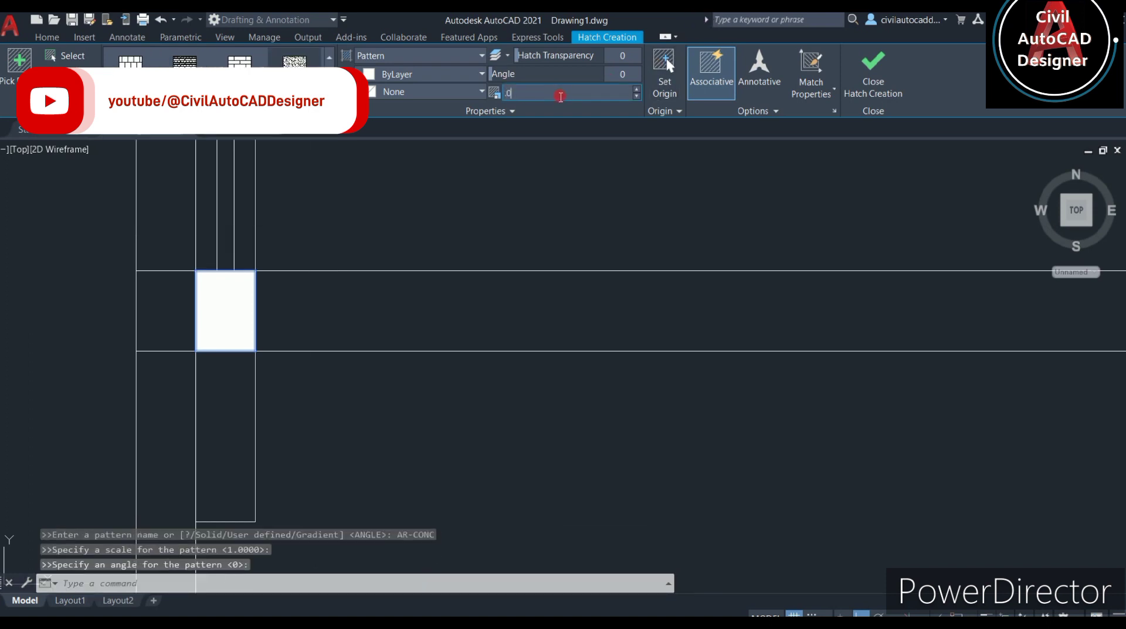
key("Escape")
scroll(337, 347, "down", 2)
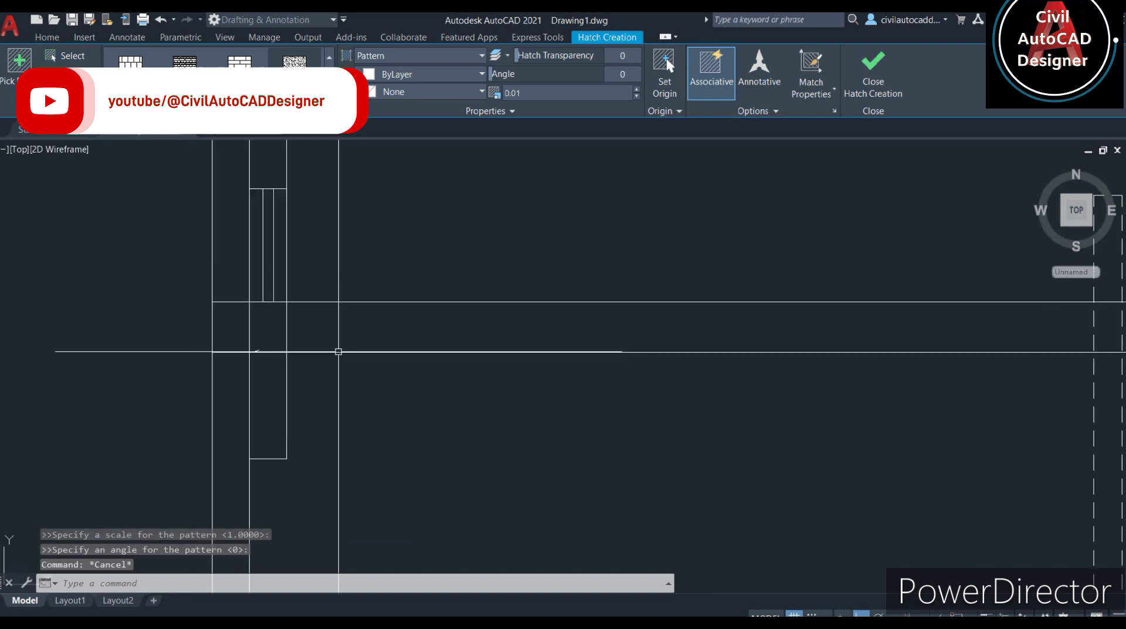
scroll(244, 352, "up", 3)
scroll(240, 392, "up", 3)
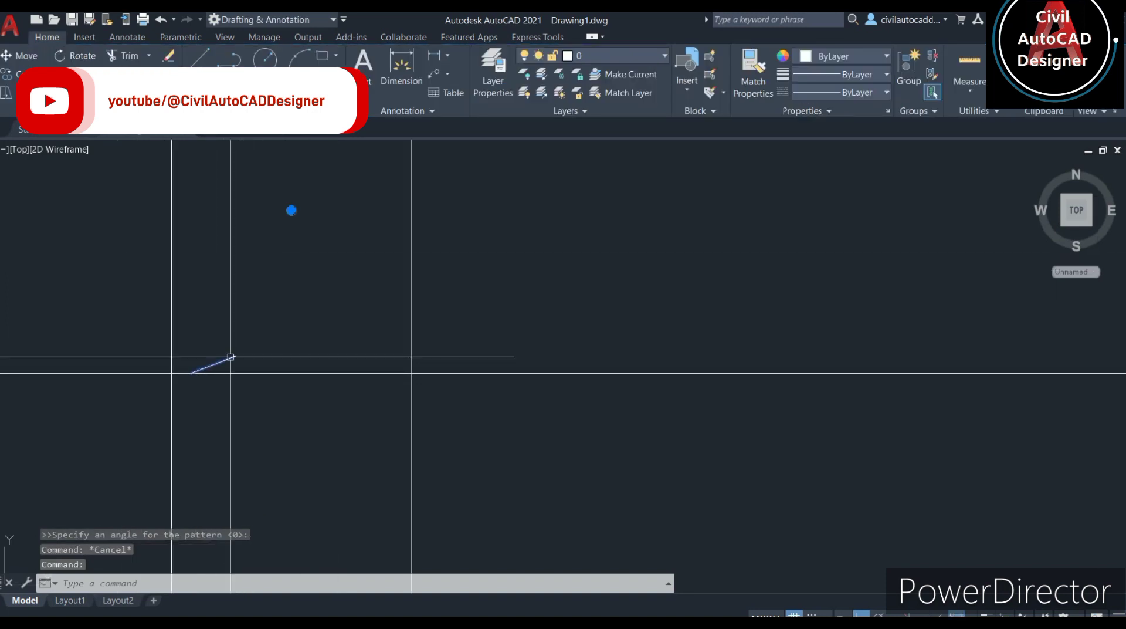
- Reduce the junction hatch scale to .001
left_click(231, 357)
left_click(552, 102)
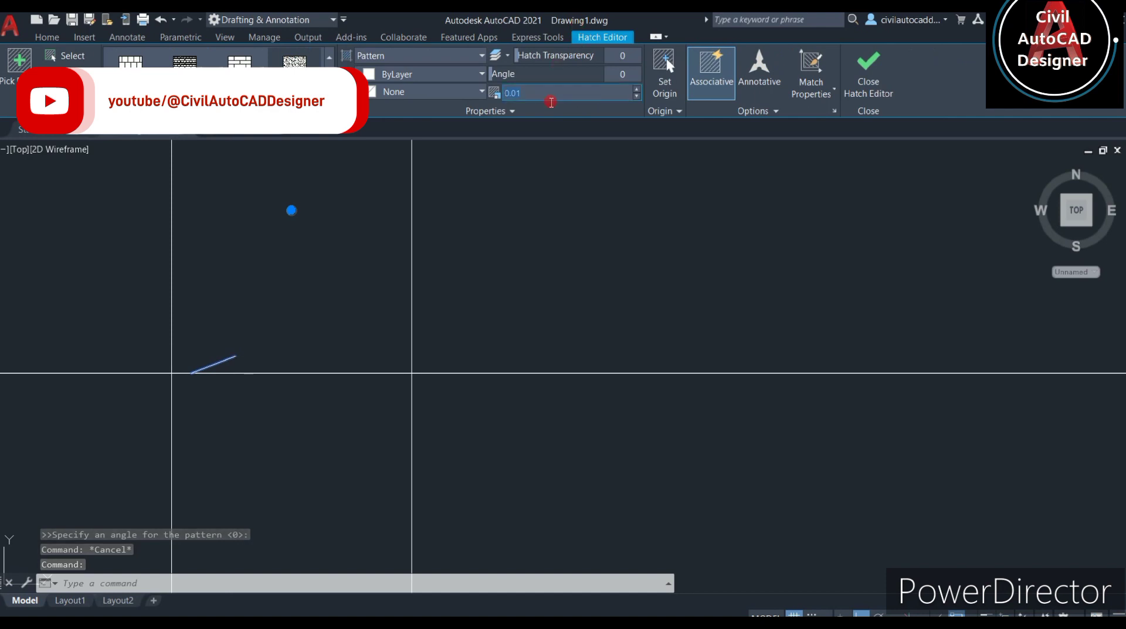
type(".001")
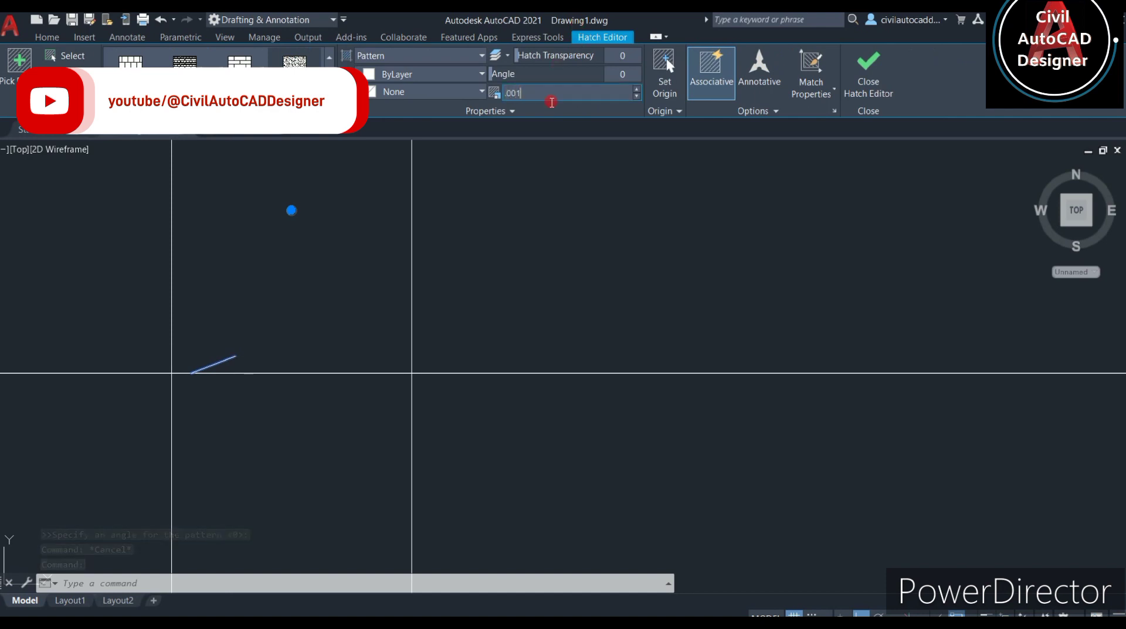
key("Return")
scroll(424, 281, "up", 3)
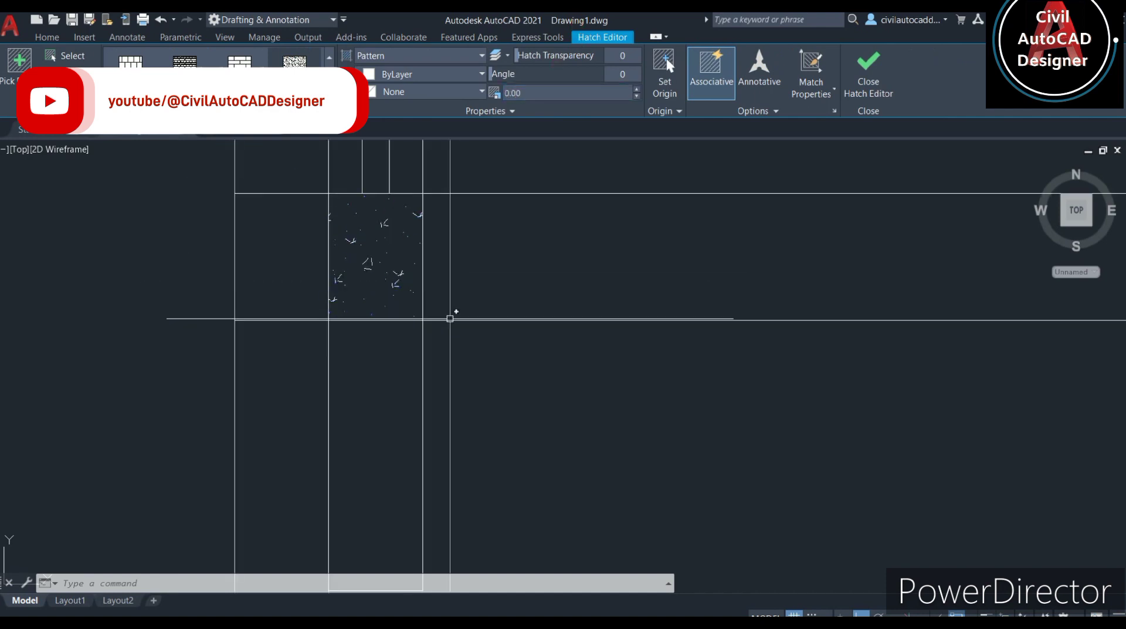
scroll(432, 319, "up", 2)
key("Escape")
scroll(432, 320, "down", 2)
scroll(410, 295, "up", 1)
- Re-edit the junction hatch scale, settling on .002
left_click(395, 271)
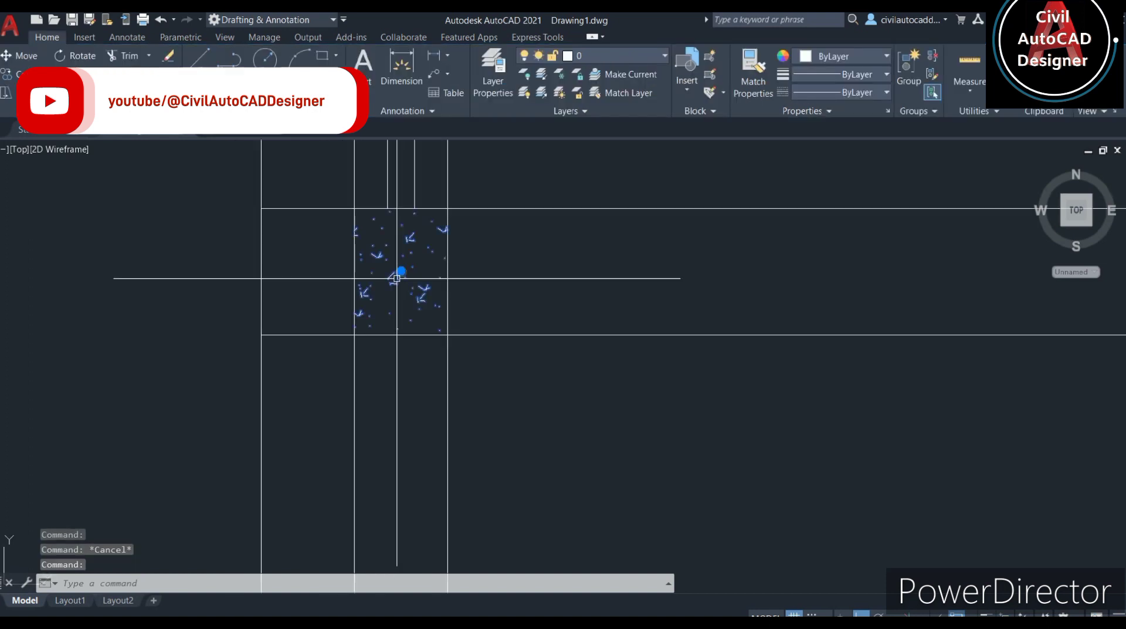
left_click(552, 96)
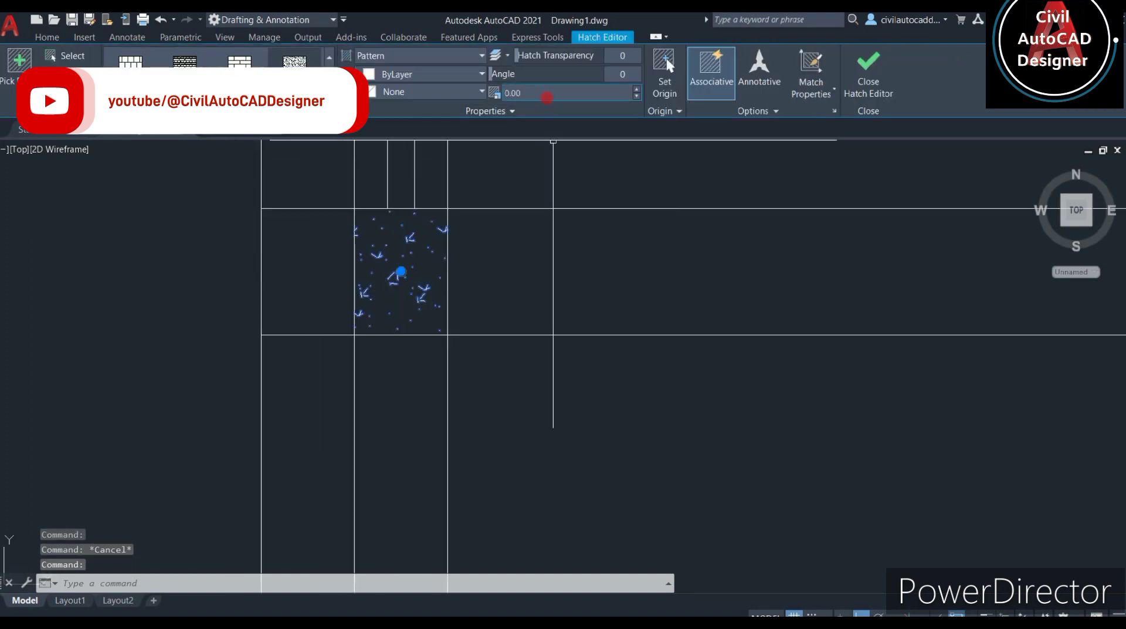
key("Home")
key("Delete")
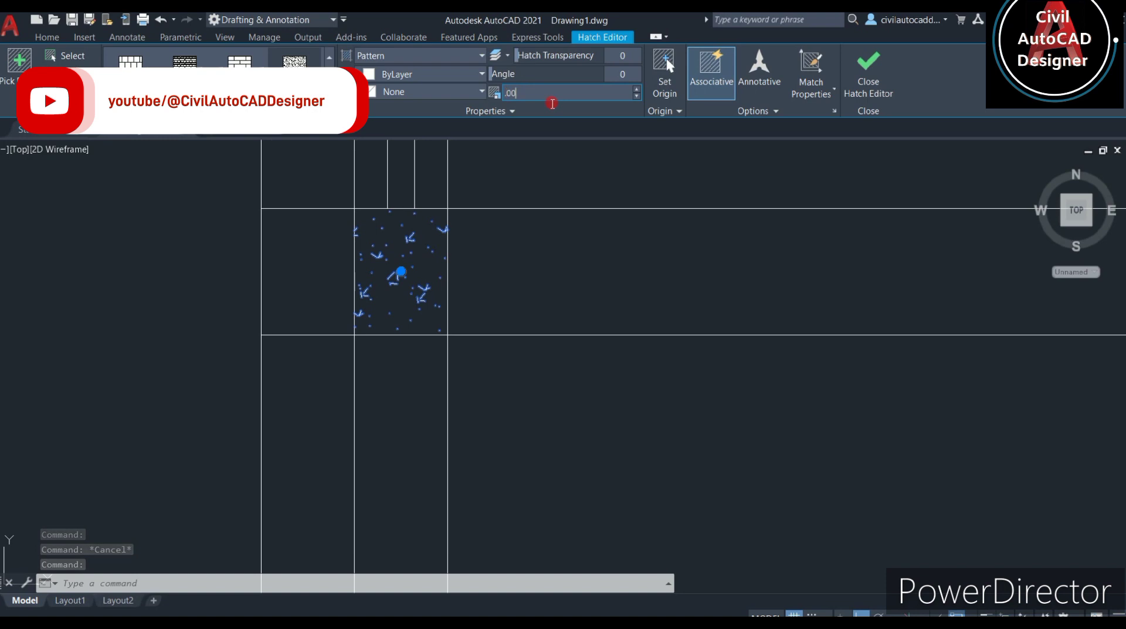
type("0")
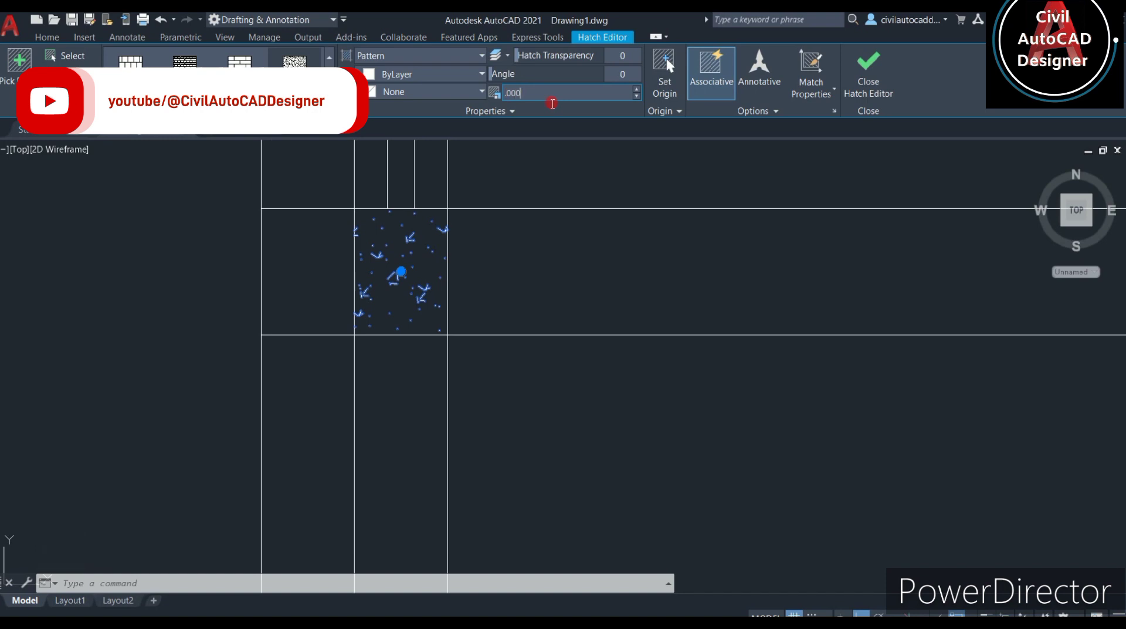
type("6")
left_click(663, 489)
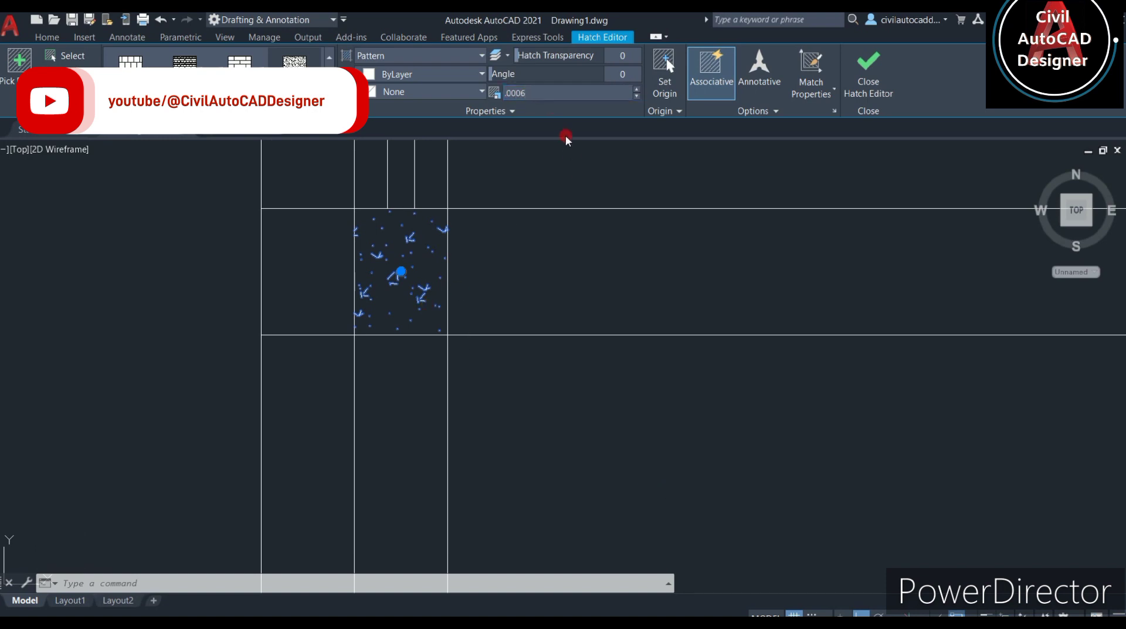
left_click(543, 99)
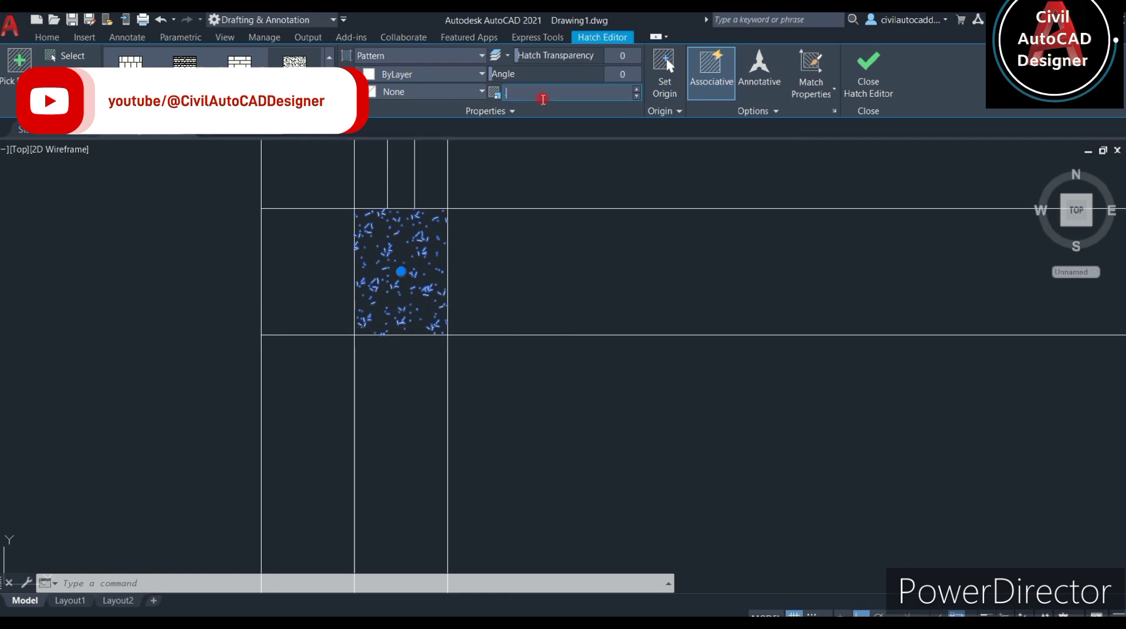
type("0.002")
key("Return")
scroll(547, 394, "down", 2)
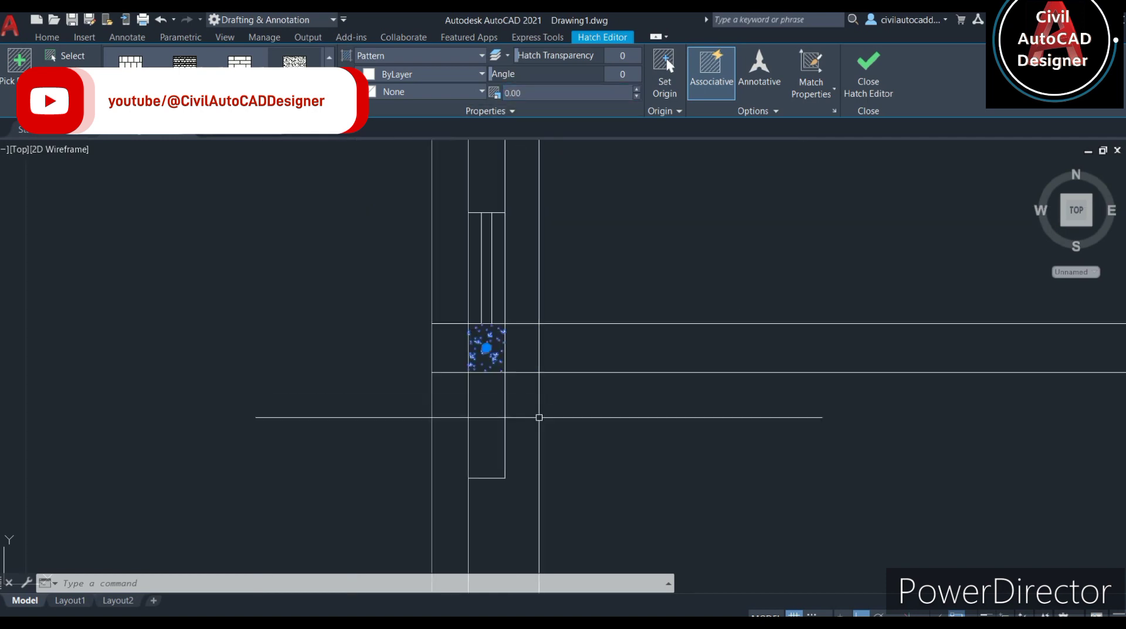
scroll(538, 415, "down", 1)
key("Escape")
scroll(518, 397, "down", 2)
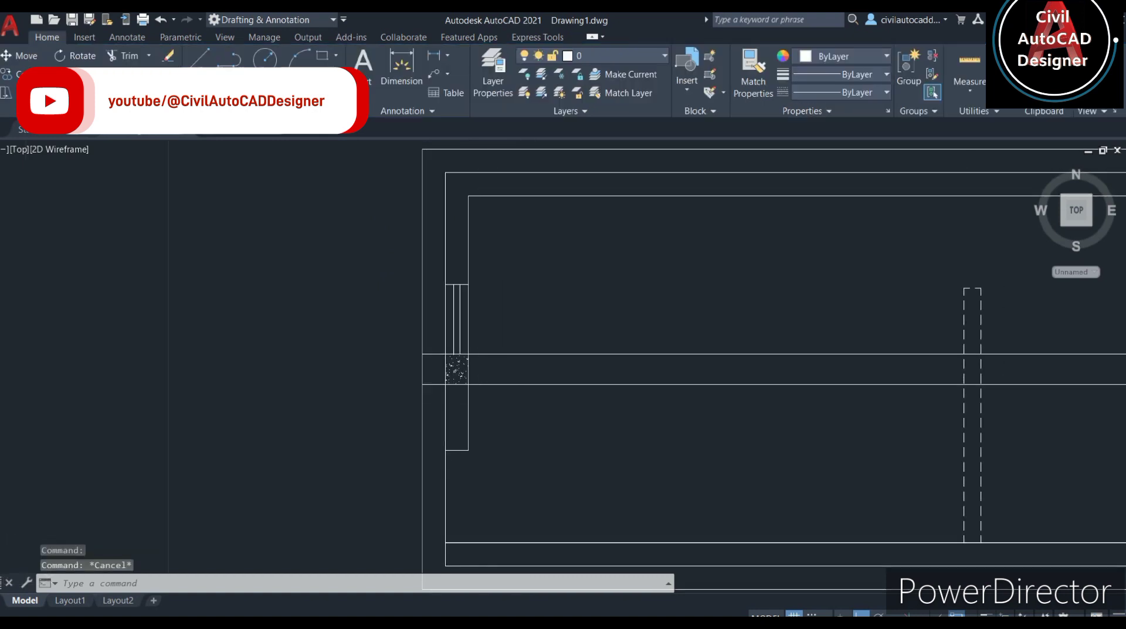
- Start a new hatch and pick the left wall region
scroll(475, 395, "up", 2)
type("h")
key("Return")
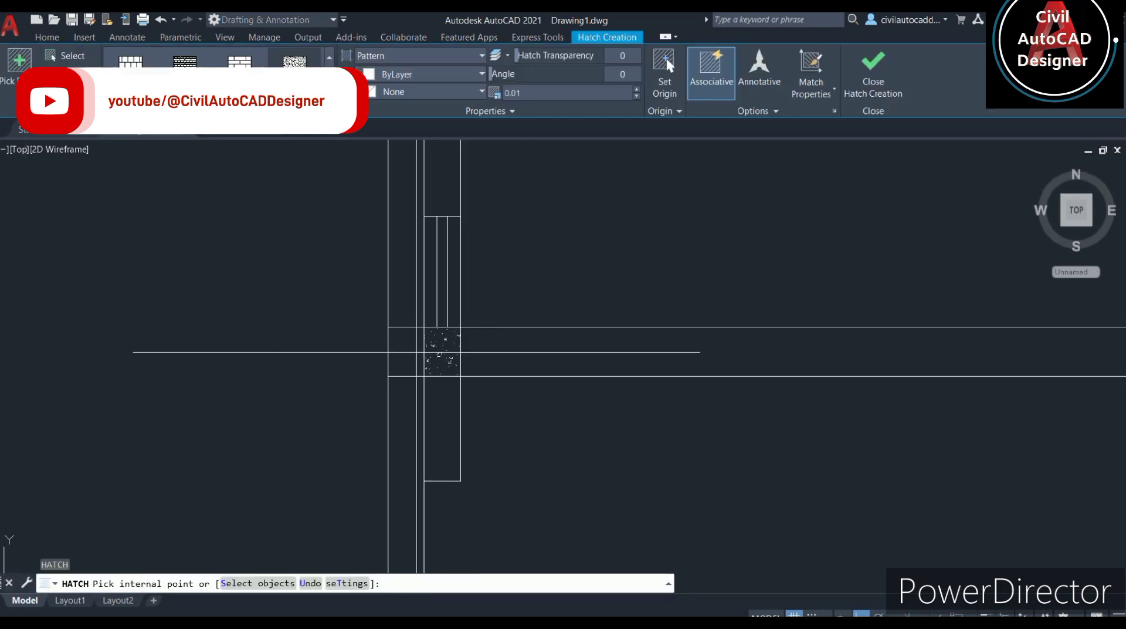
left_click(413, 349)
scroll(420, 341, "down", 2)
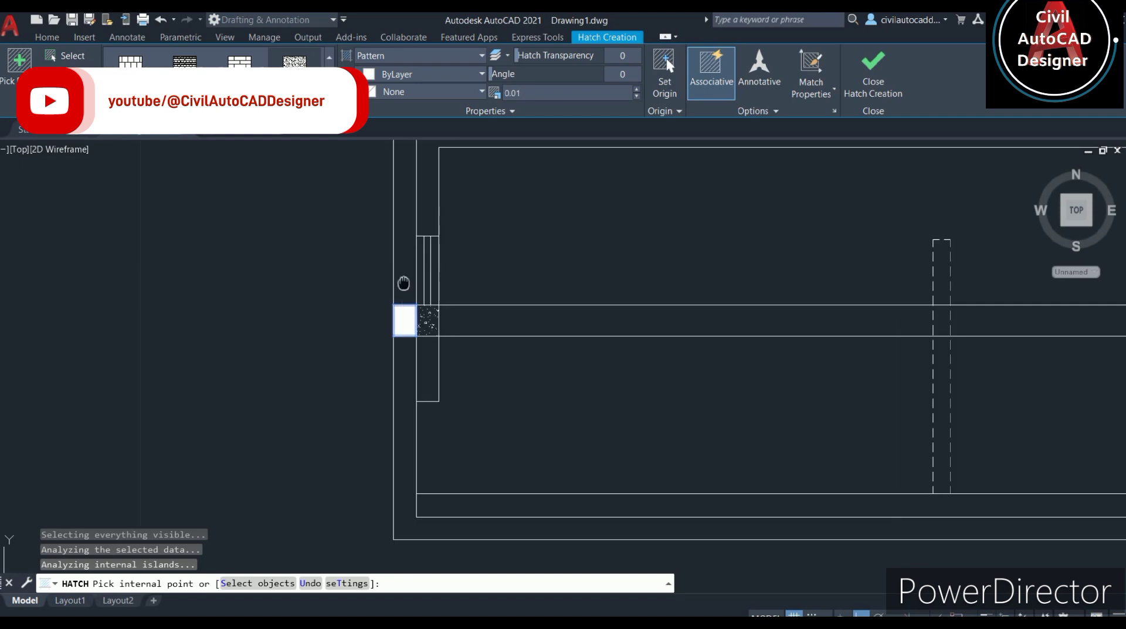
middle_click_drag(409, 260, 416, 377)
scroll(416, 377, "down", 3)
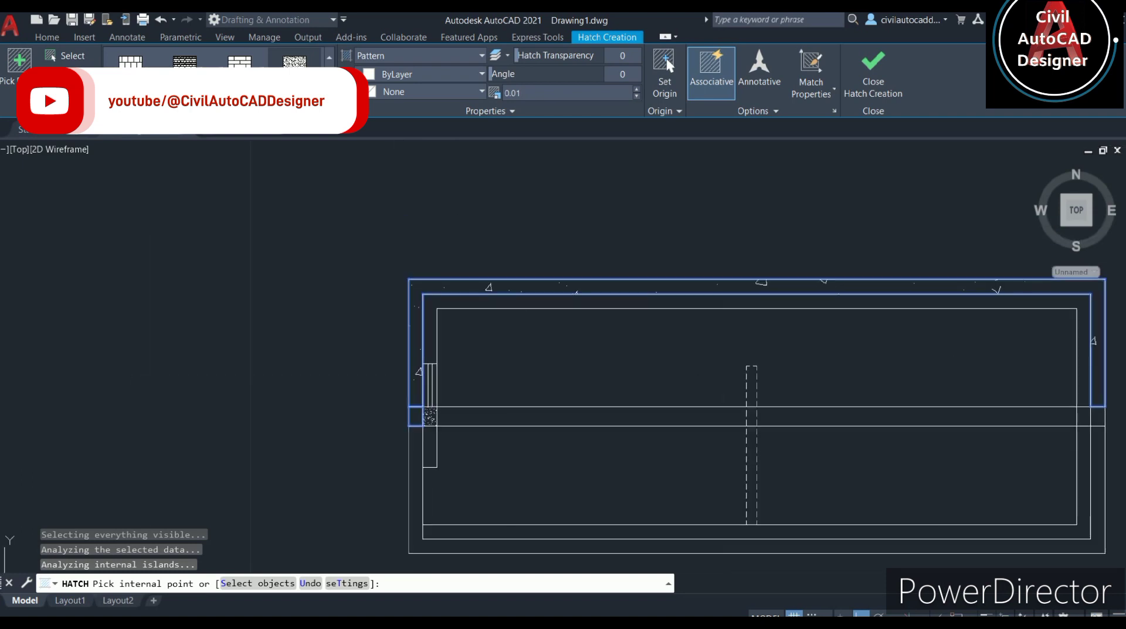
scroll(405, 375, "up", 2)
scroll(404, 376, "up", 1)
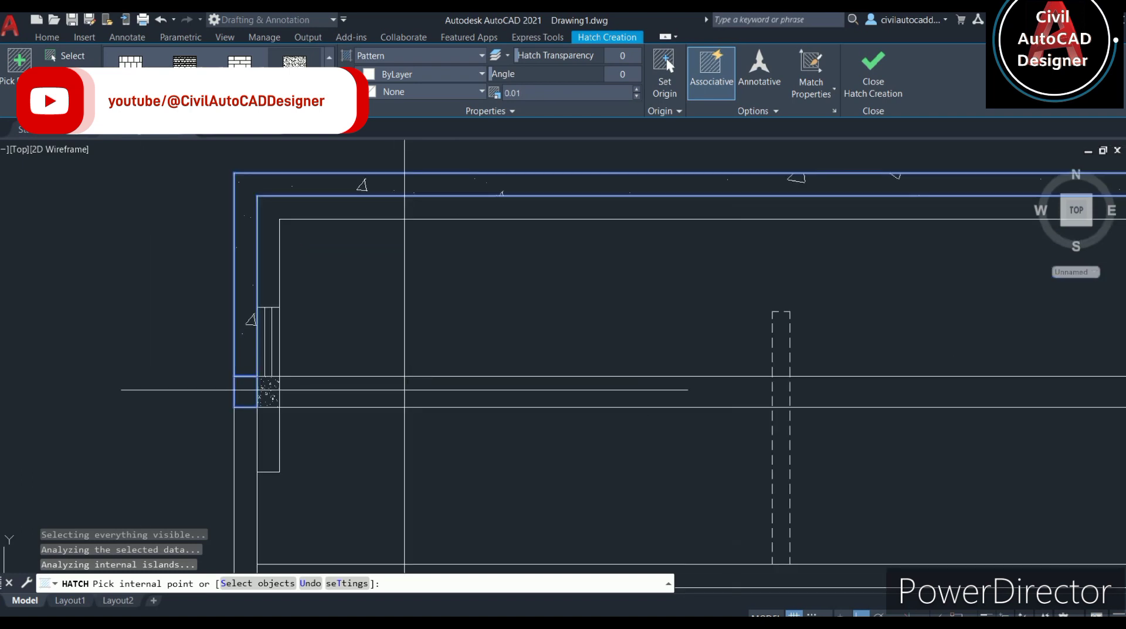
scroll(404, 389, "down", 2)
middle_click_drag(400, 393, 203, 393)
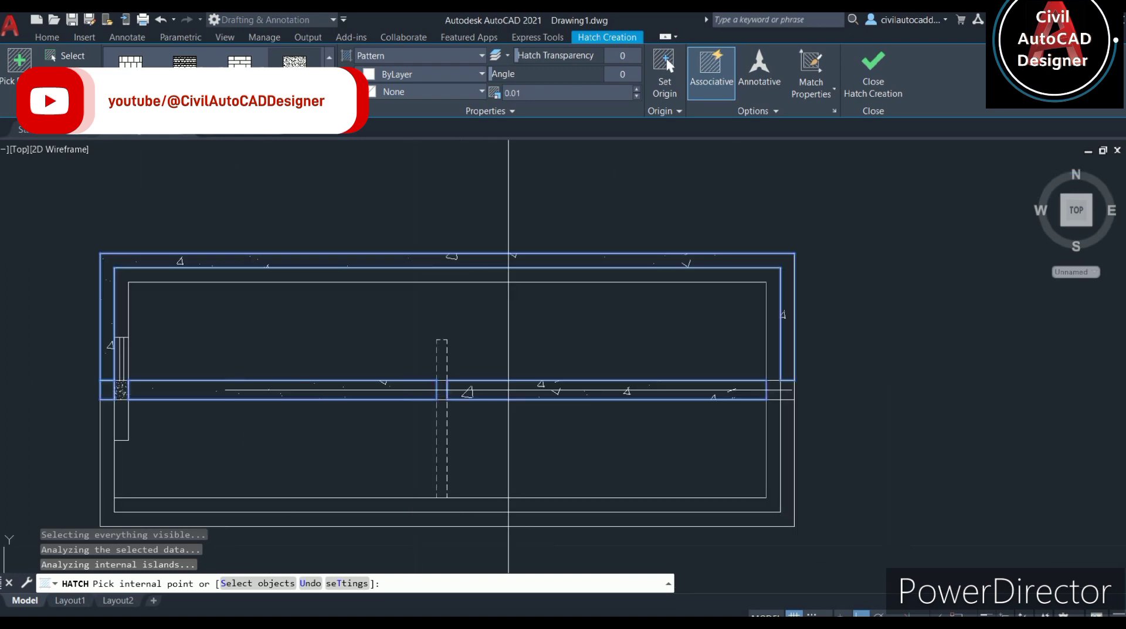
scroll(779, 387, "up", 2)
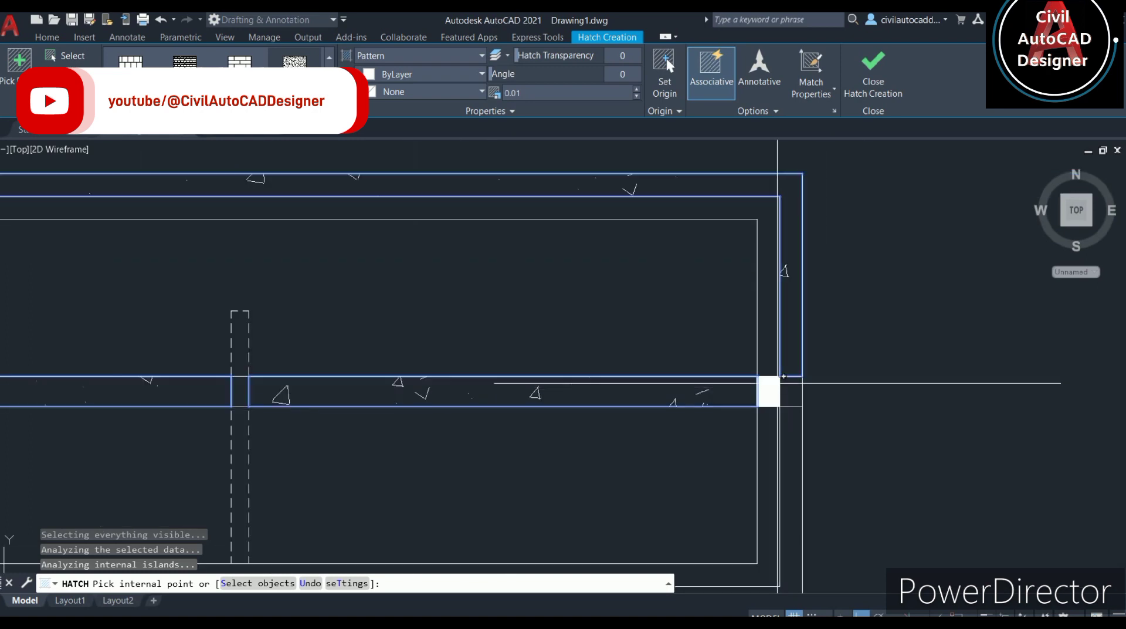
- Add the inner wall band, right corner square and outer bottom-left wall band to the hatch
left_click(770, 294)
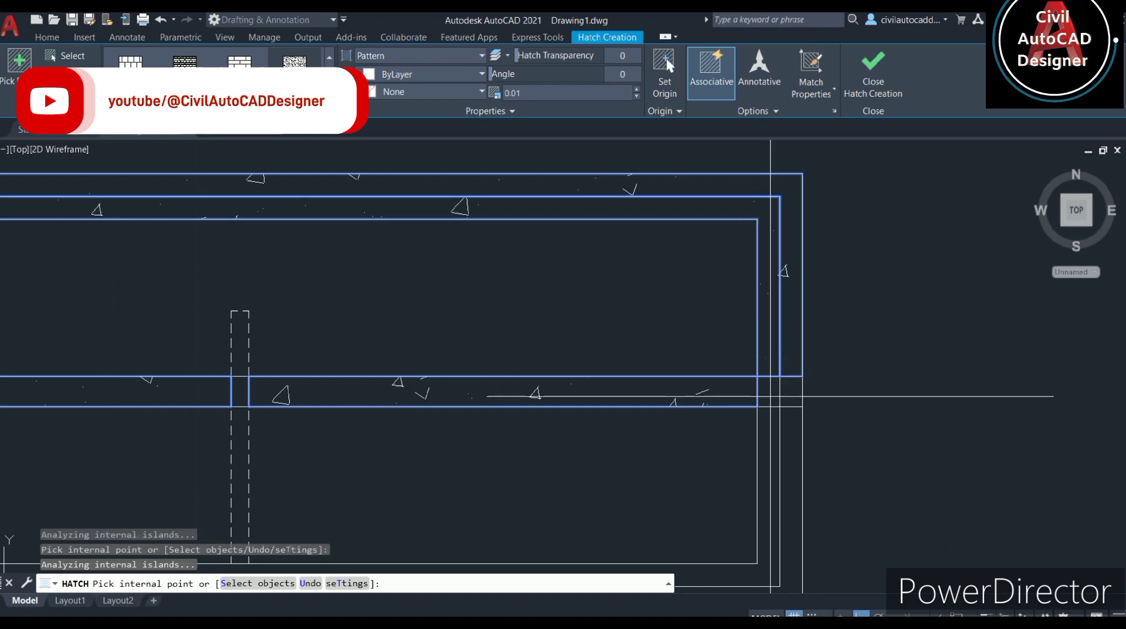
left_click(789, 391)
scroll(790, 452, "down", 2)
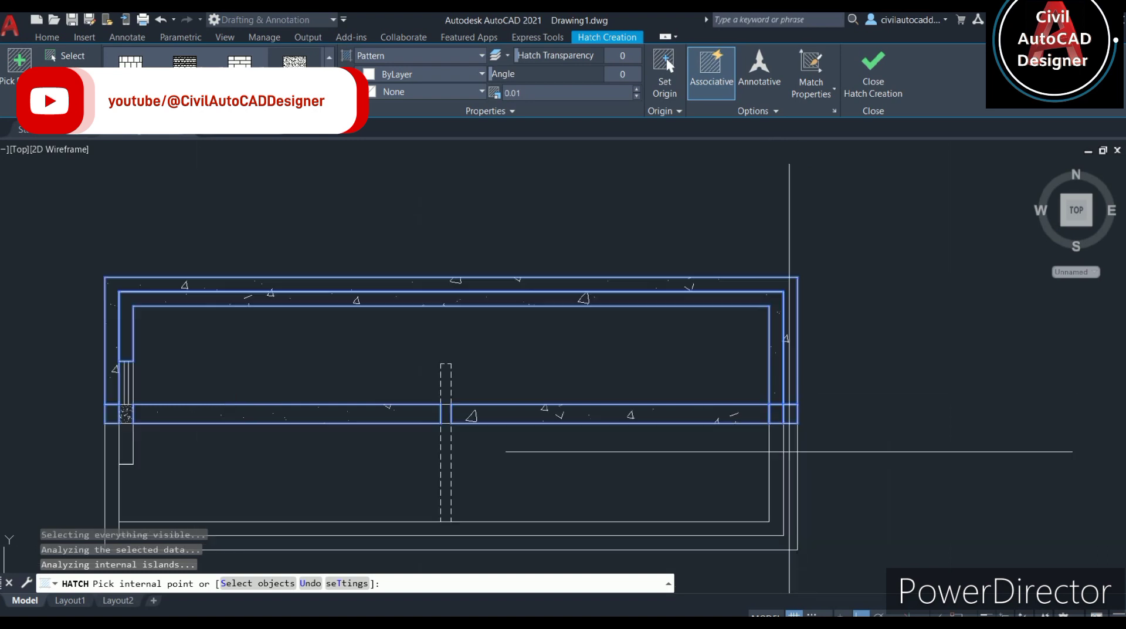
left_click(790, 453)
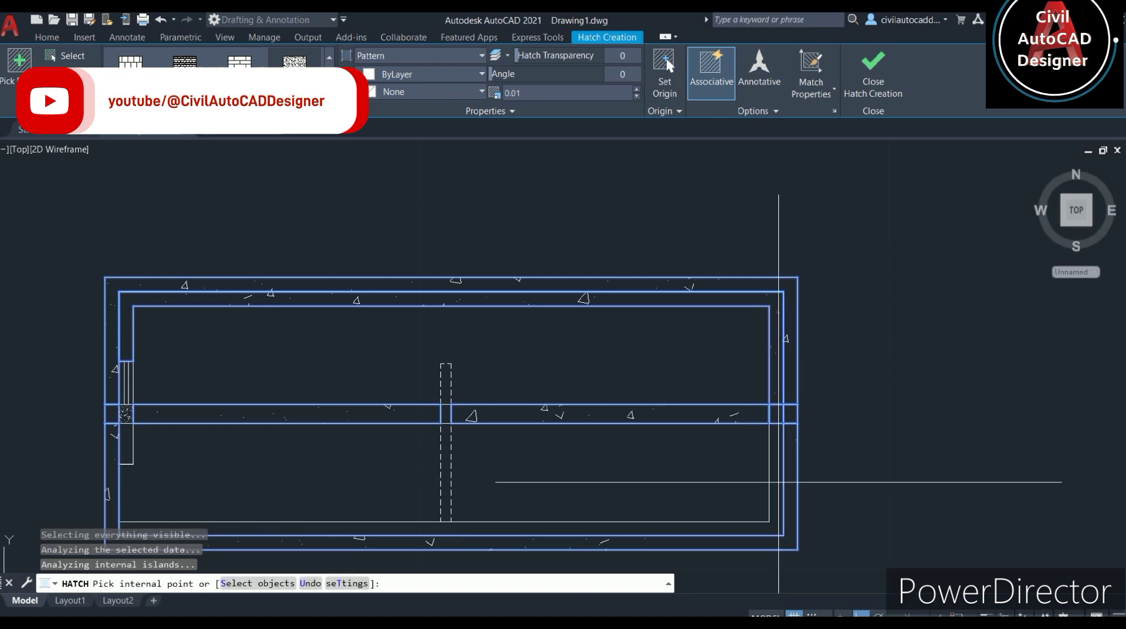
scroll(779, 481, "up", 4)
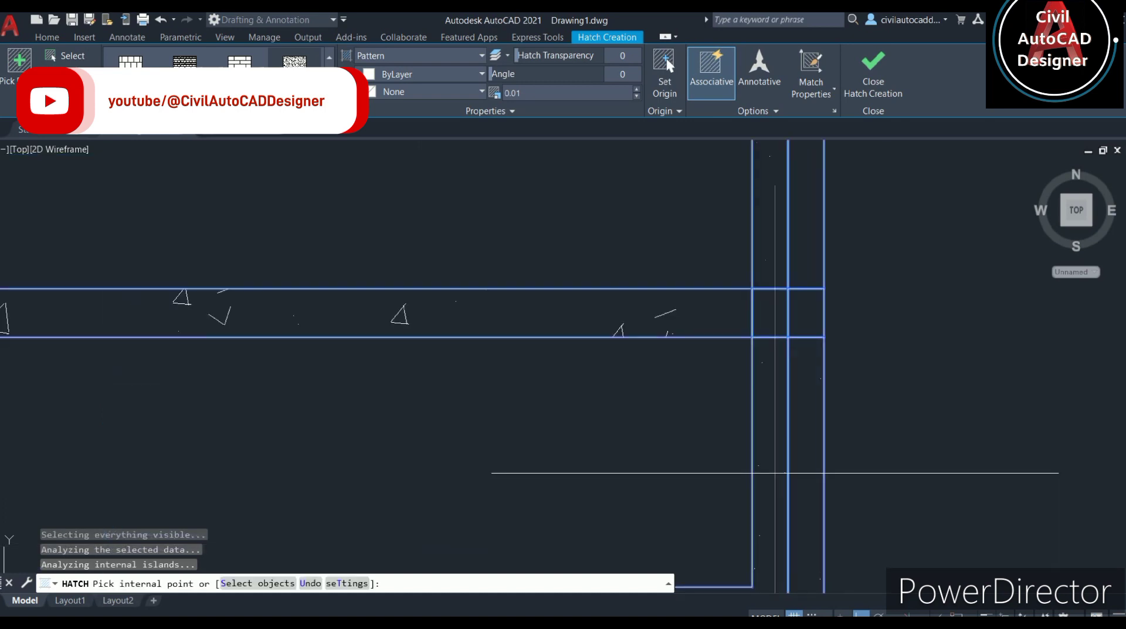
scroll(775, 473, "down", 5)
scroll(371, 467, "up", 3)
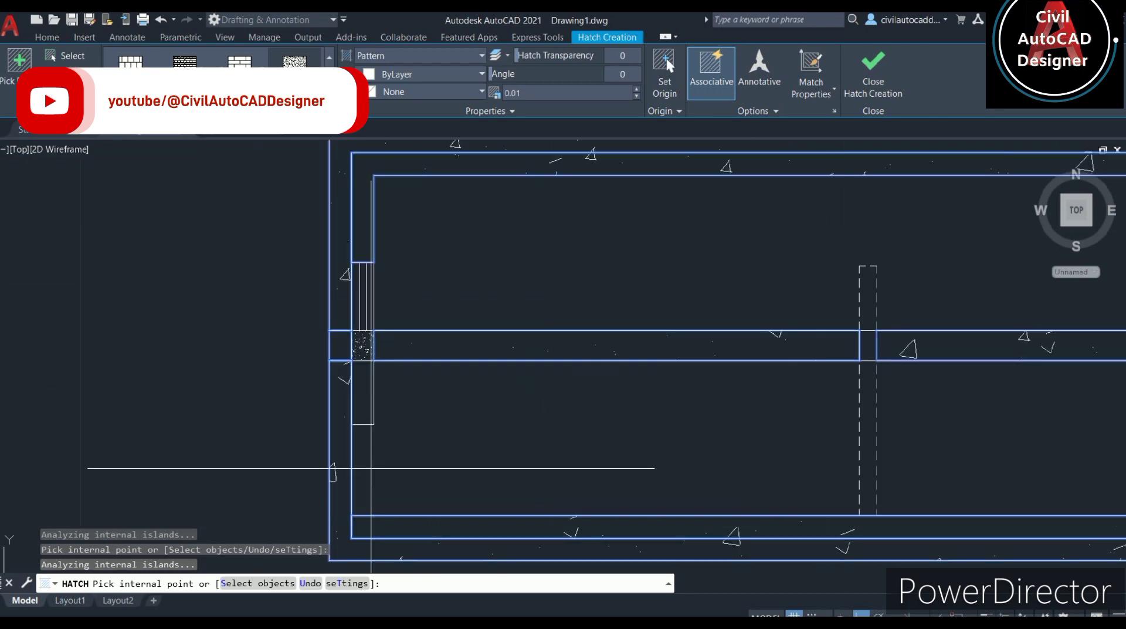
scroll(354, 353, "up", 4)
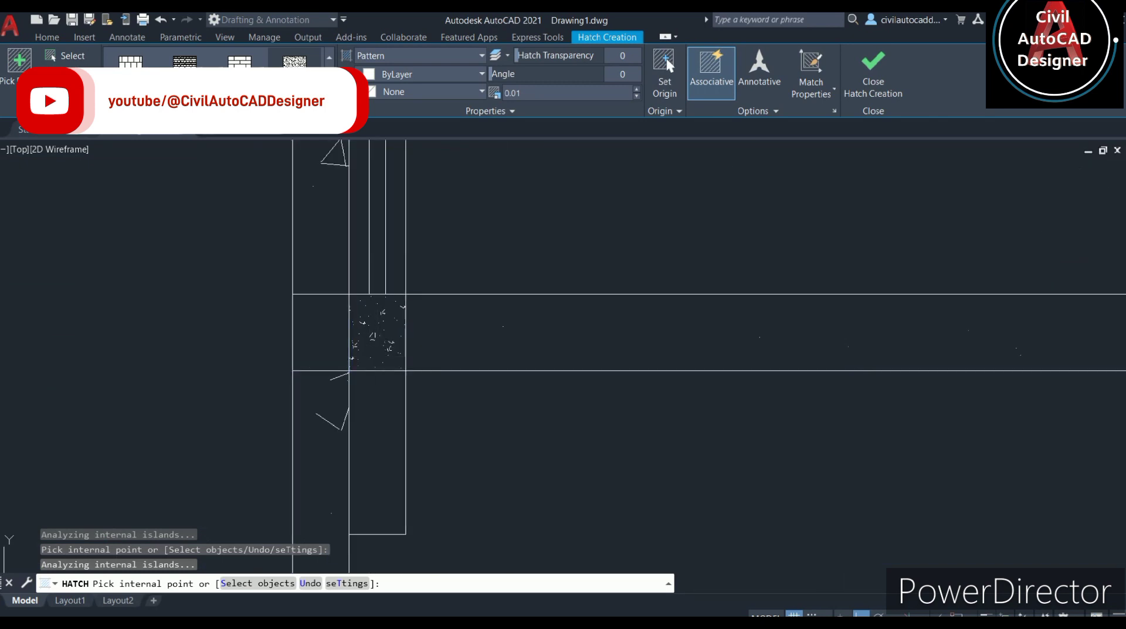
scroll(387, 352, "up", 4)
key("Escape")
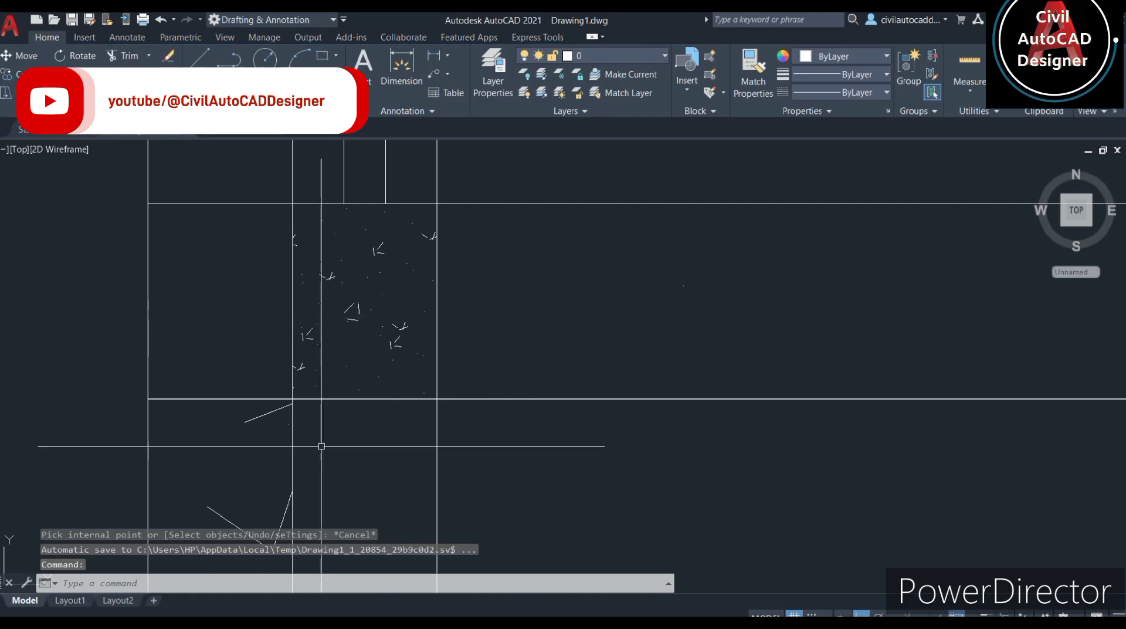
- Use MA to give the wall hatch the fine junction hatch's pattern
left_click(365, 316)
left_click(343, 281)
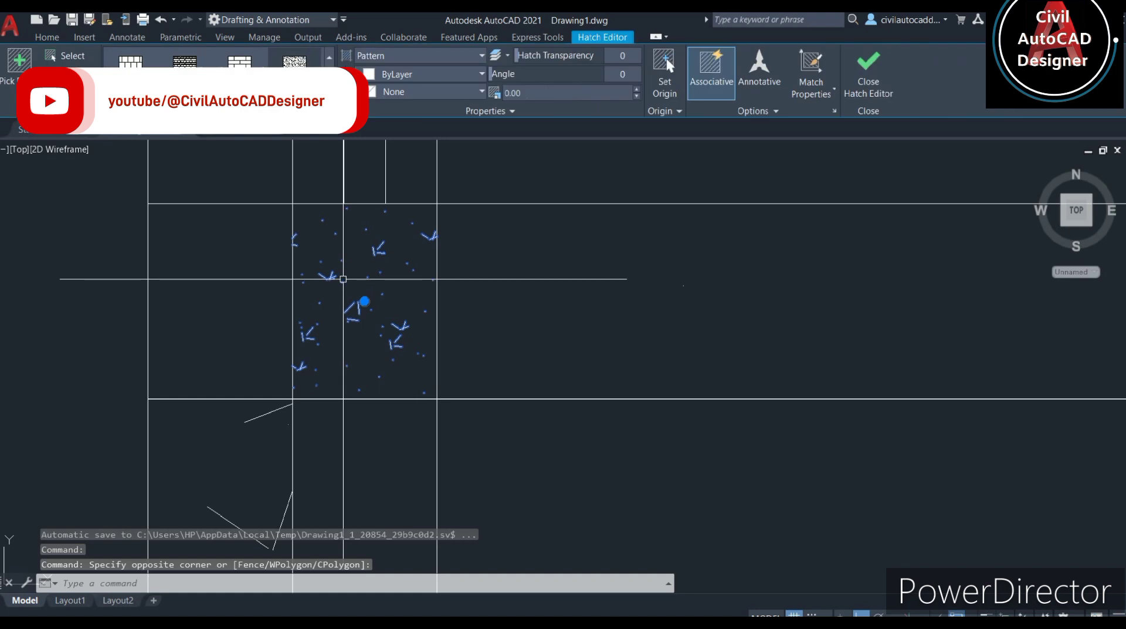
type("MA")
key("Return")
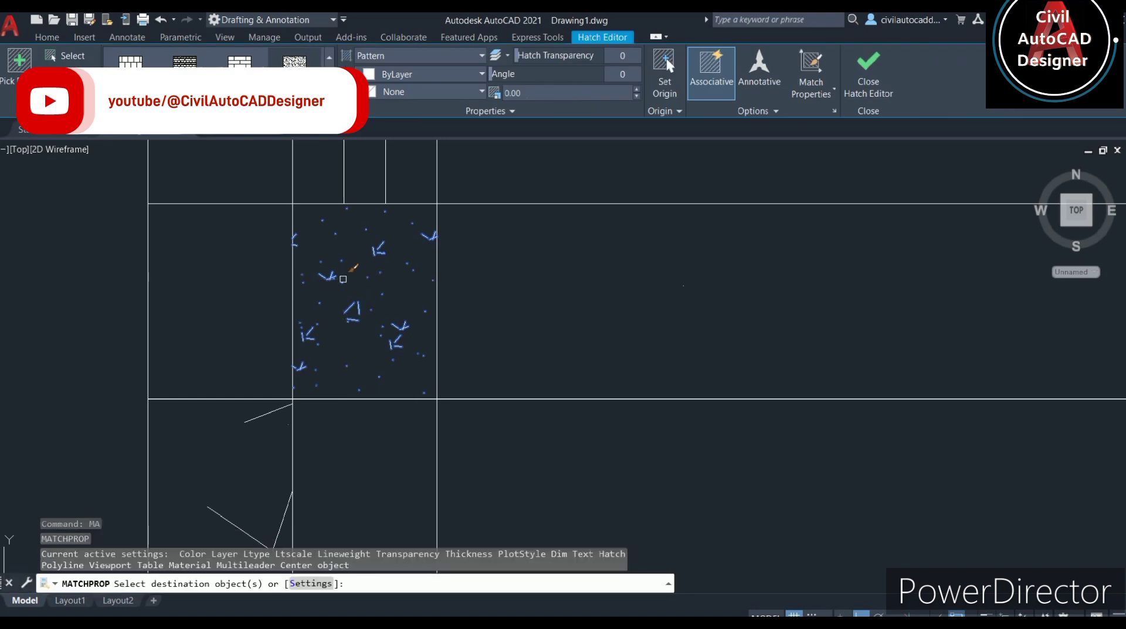
left_click(273, 410)
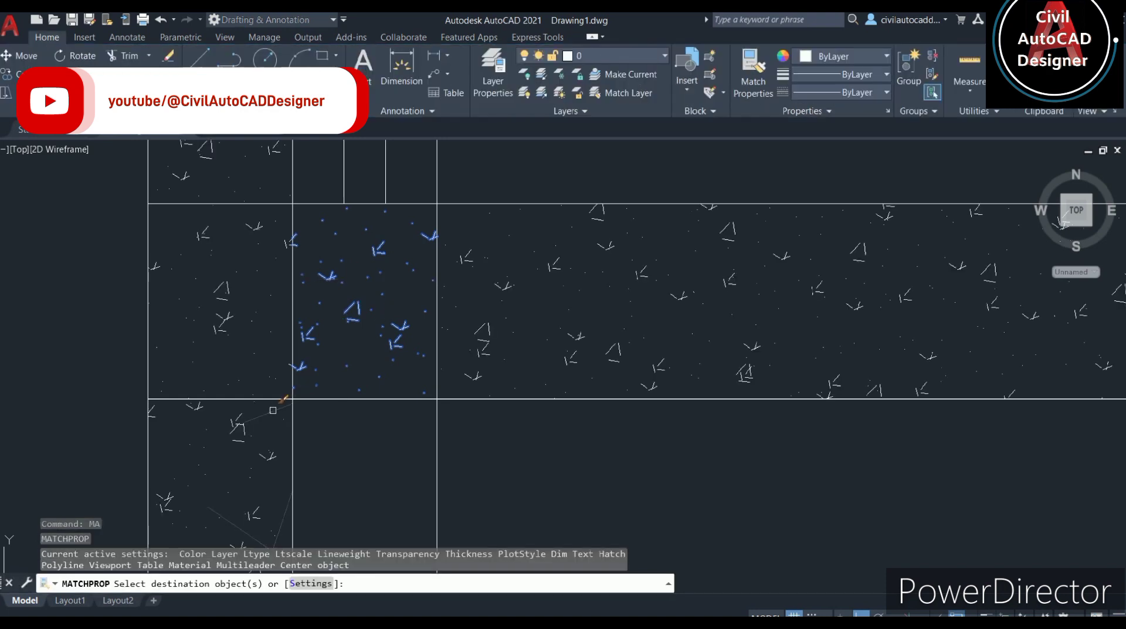
left_click(448, 438)
key("Escape")
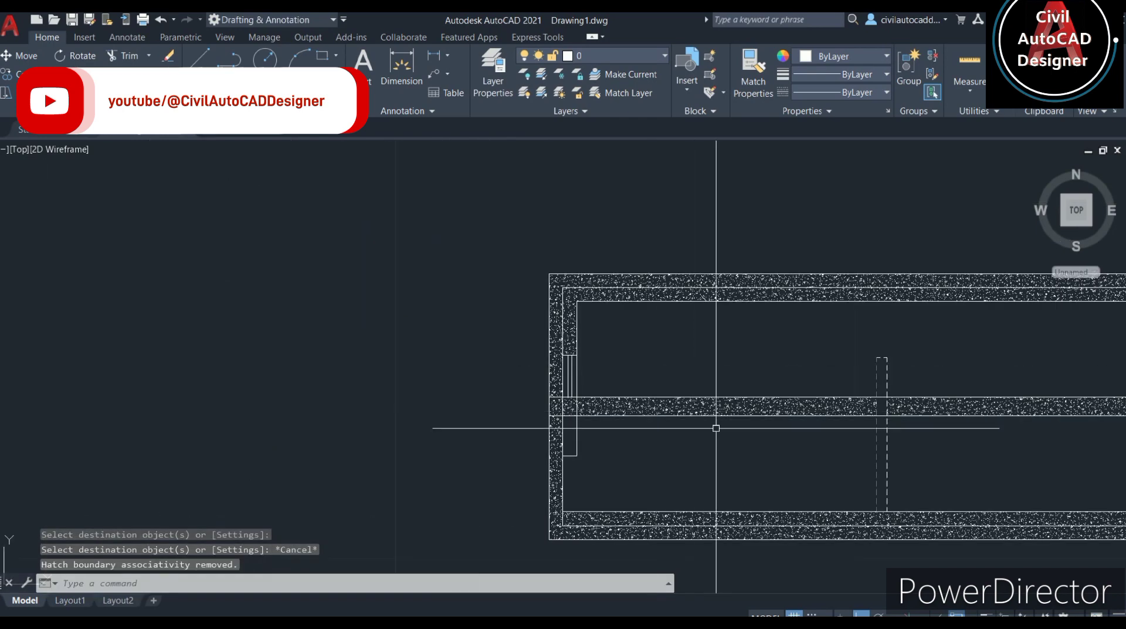
- Recenter the tank plan and try hatching the narrow column rectangle, then cancel it
scroll(716, 428, "down", 4)
scroll(325, 387, "down", 2)
middle_click_drag(658, 402, 749, 402)
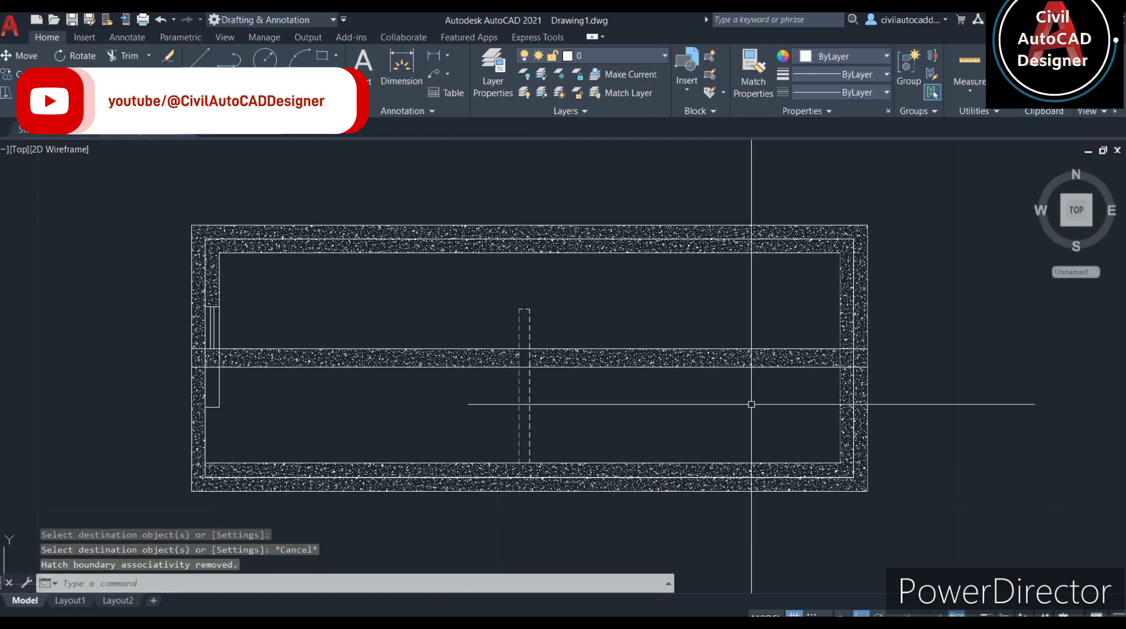
scroll(283, 392, "down", 2)
scroll(201, 402, "up", 4)
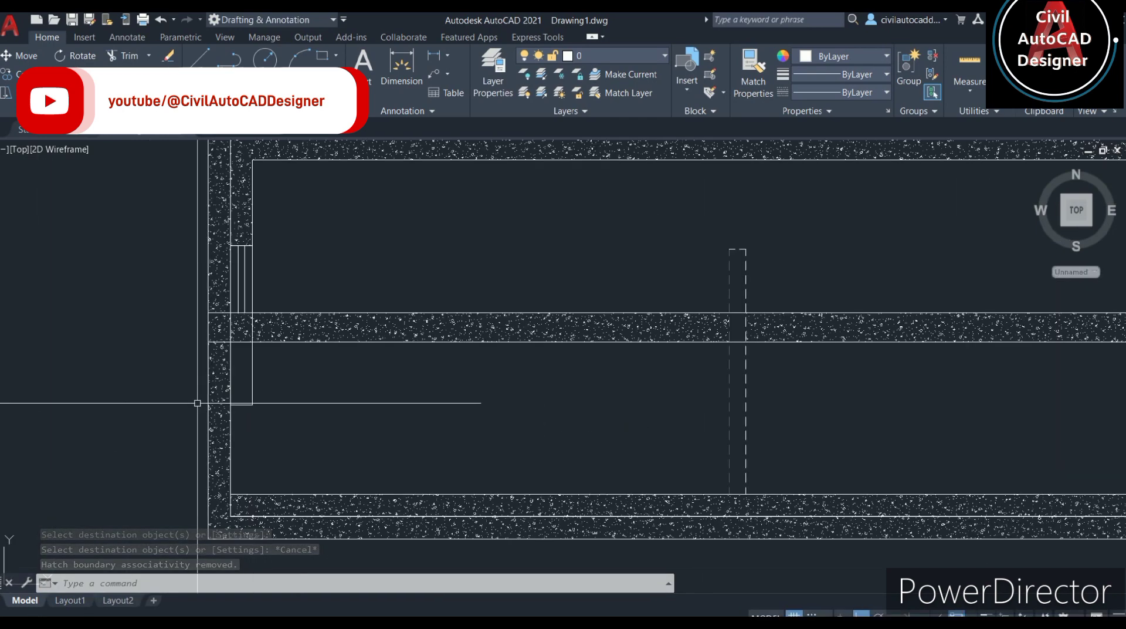
scroll(259, 368, "up", 3)
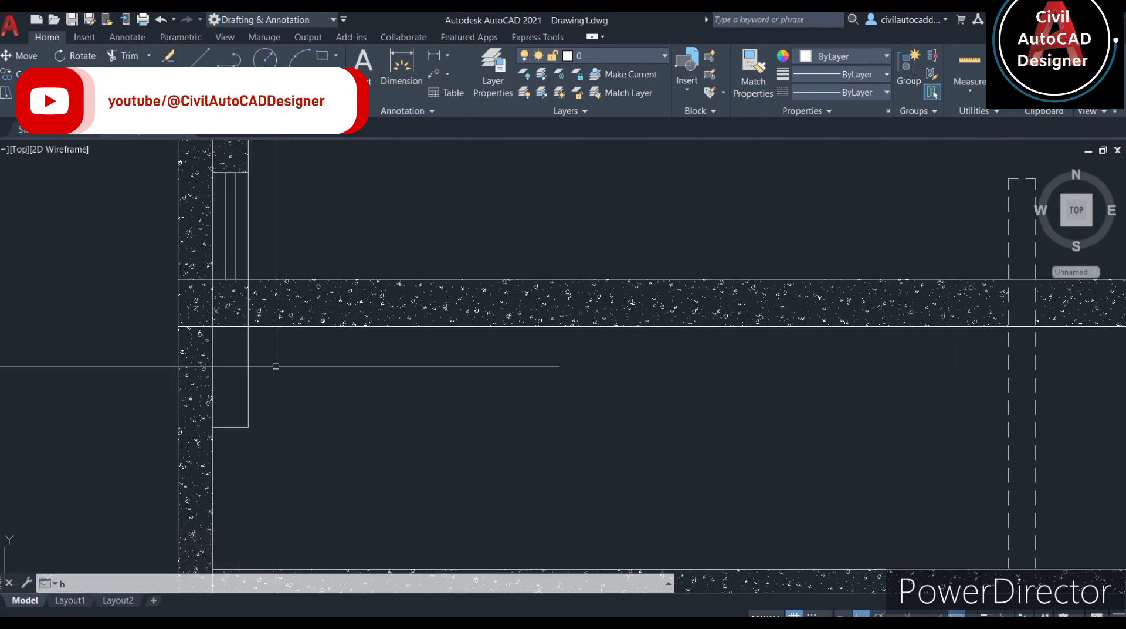
scroll(244, 388, "up", 2)
type("h")
key("Return")
left_click(240, 377)
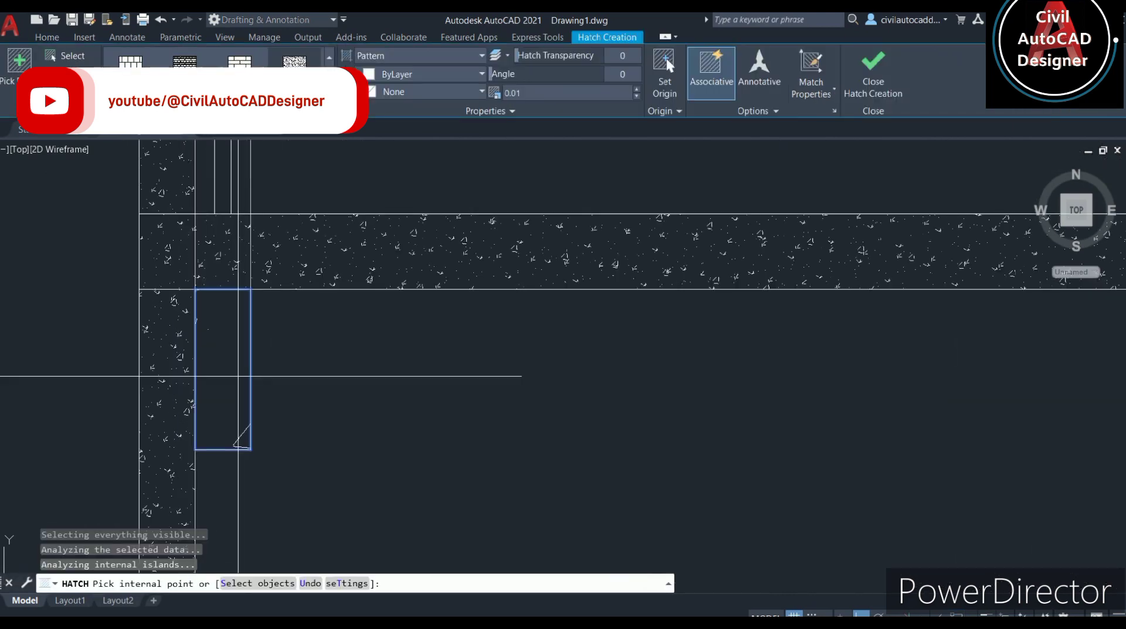
key("Escape")
- Copy the beam hatch's concrete pattern and properties onto the column hatch
type("ma")
key("Return")
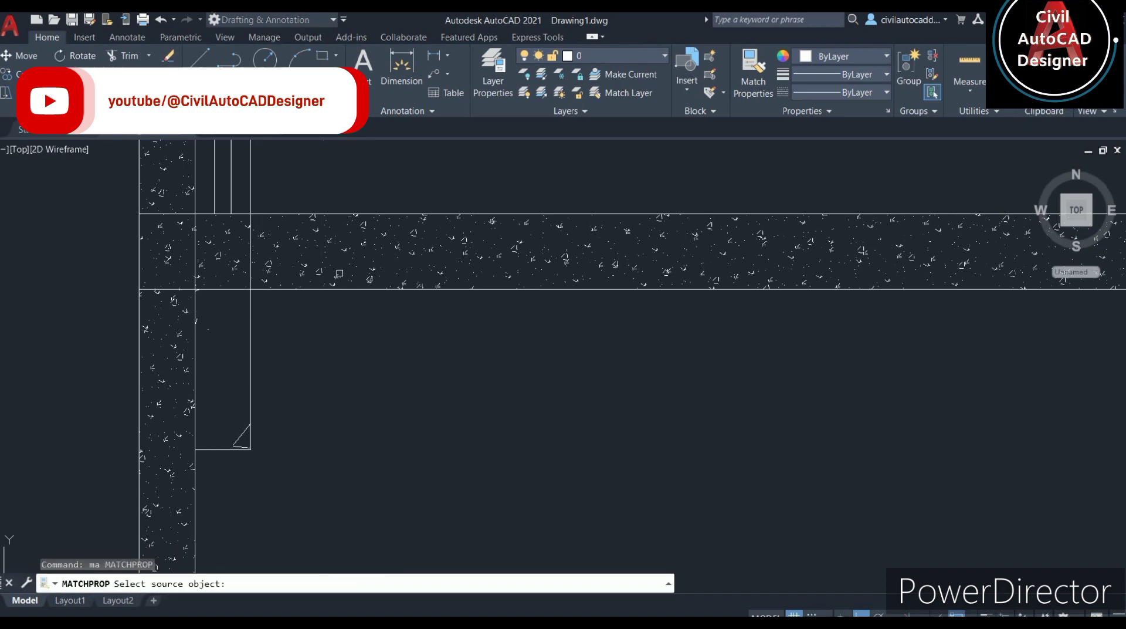
left_click(341, 266)
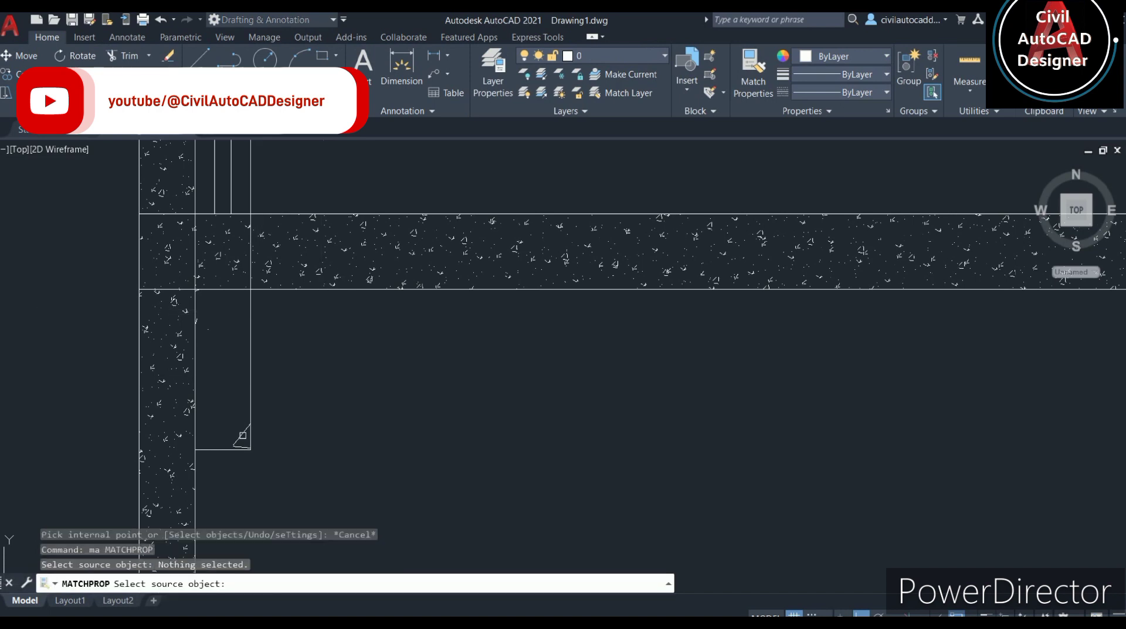
left_click(356, 226)
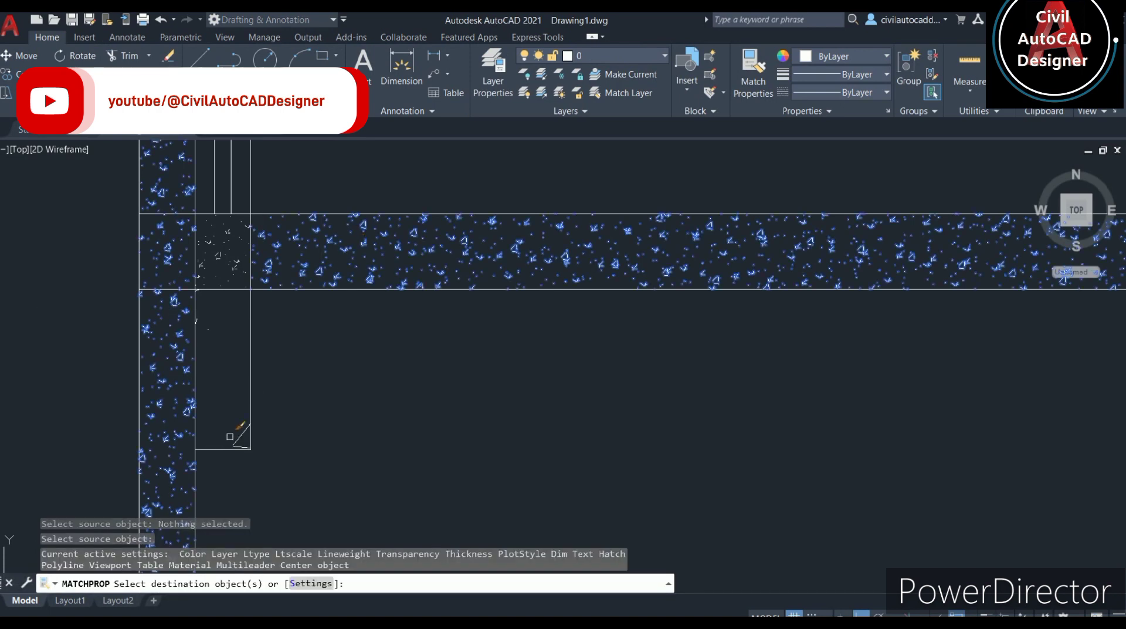
left_click(238, 437)
key("Escape")
scroll(411, 393, "down", 5)
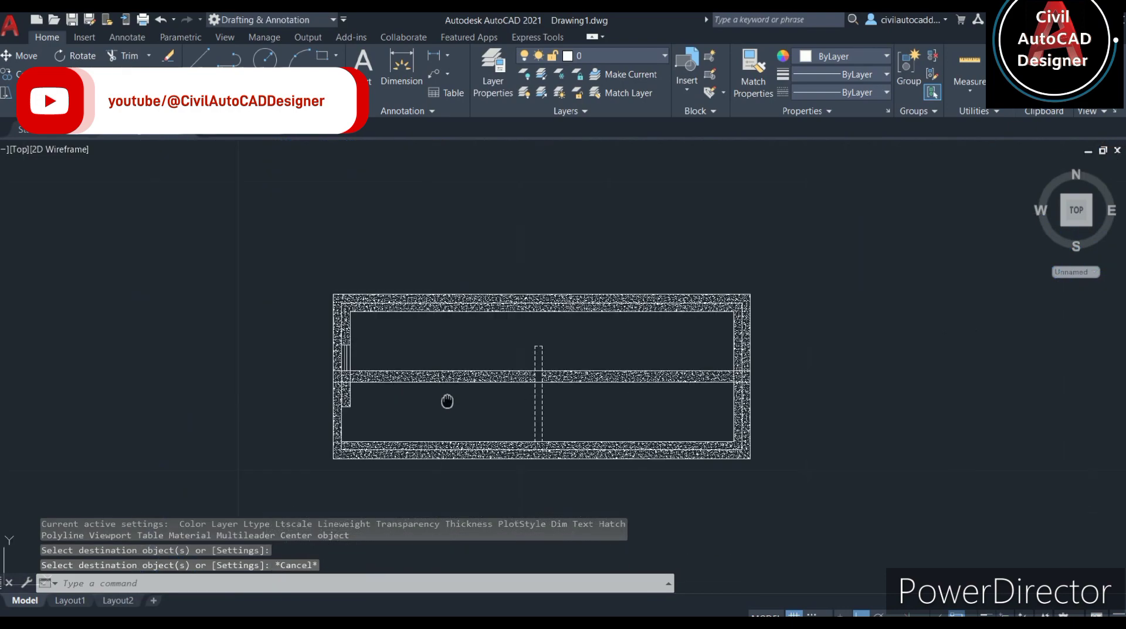
scroll(316, 365, "up", 3)
- Select the wall hatch and the inner column hatch for editing
left_click(314, 376)
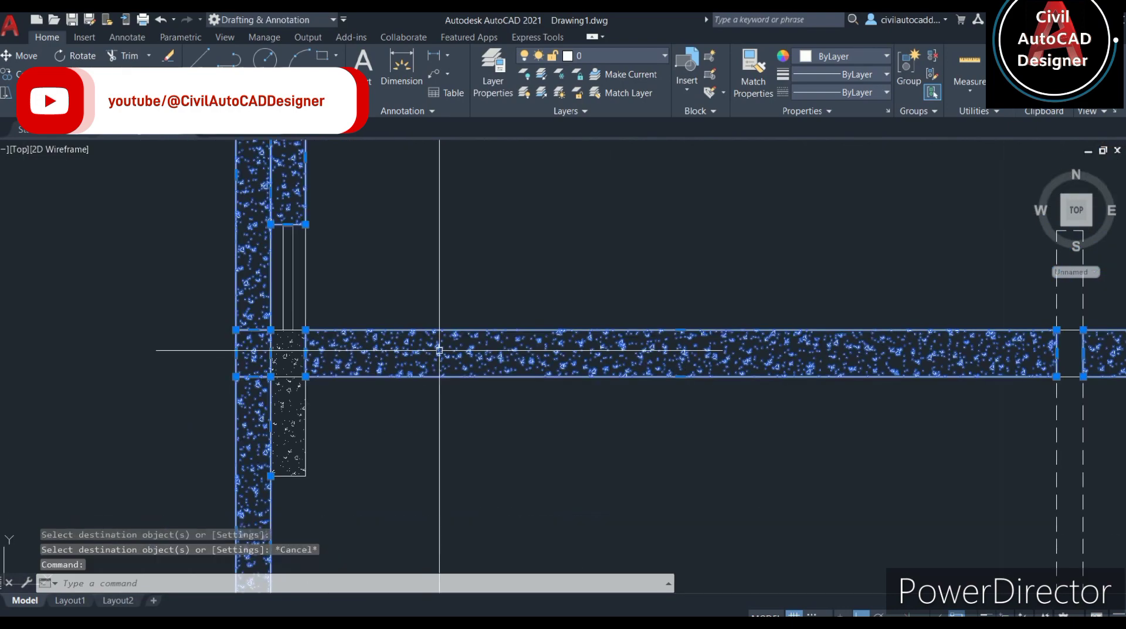
left_click(297, 393)
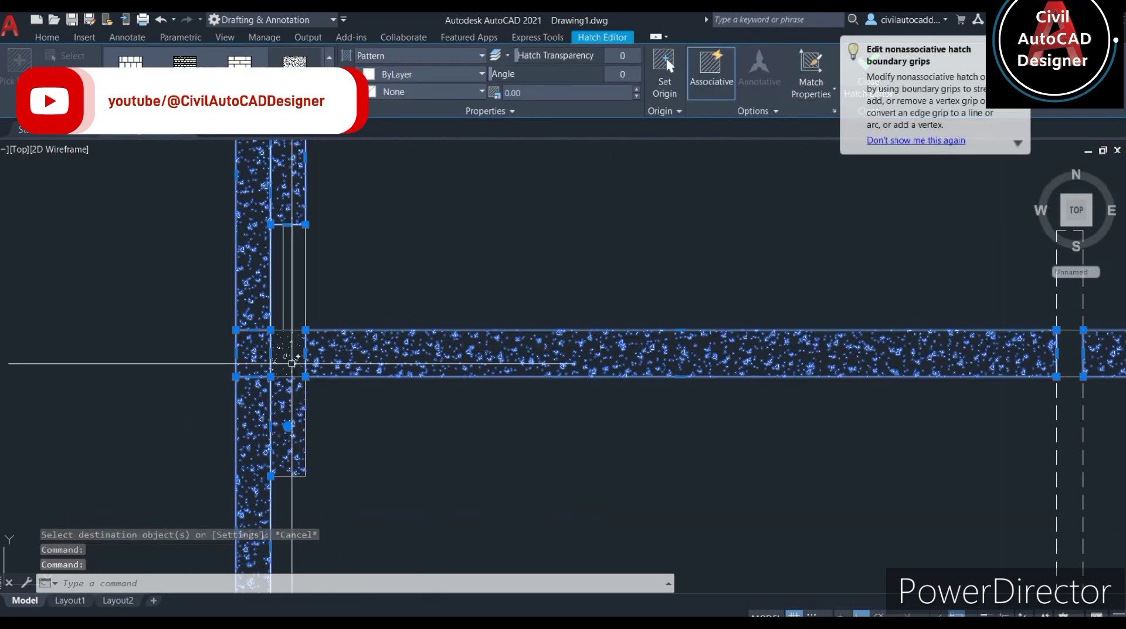
scroll(536, 415, "down", 3)
scroll(471, 429, "down", 2)
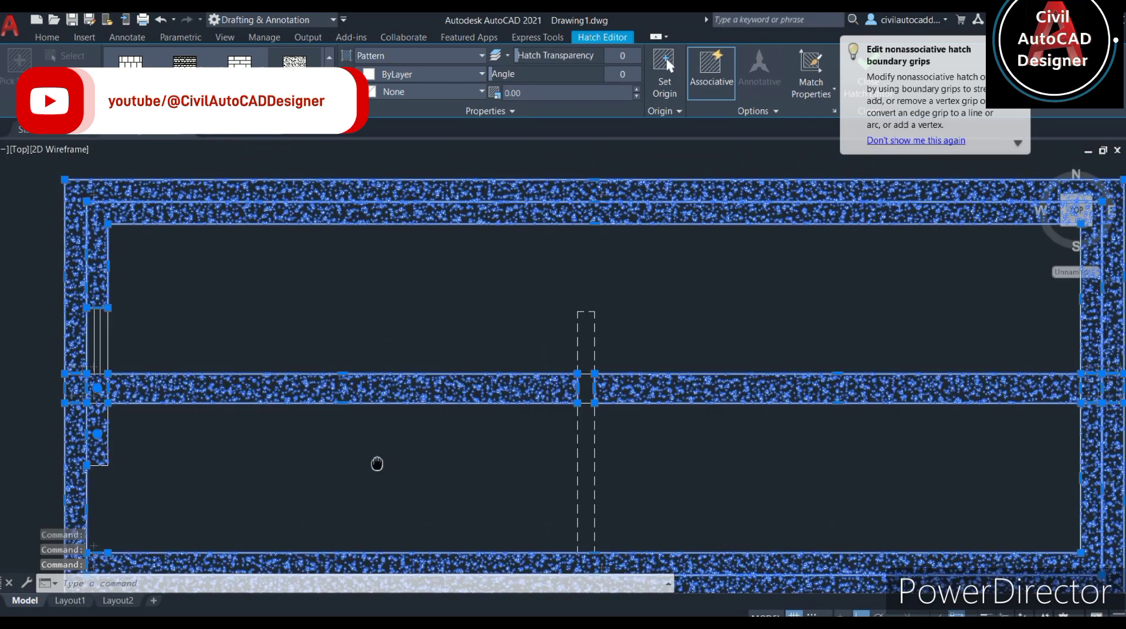
scroll(471, 430, "down", 3)
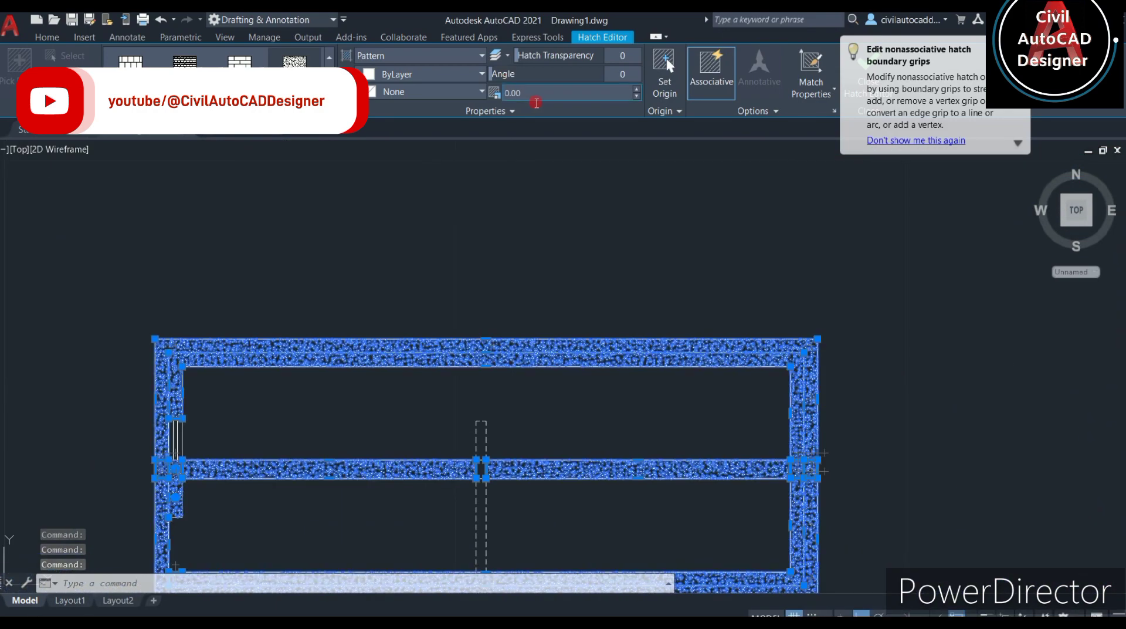
- Set the hatch pattern scale to 0.01, re-enter it as 0.00, and close the Hatch Editor
left_click(536, 103)
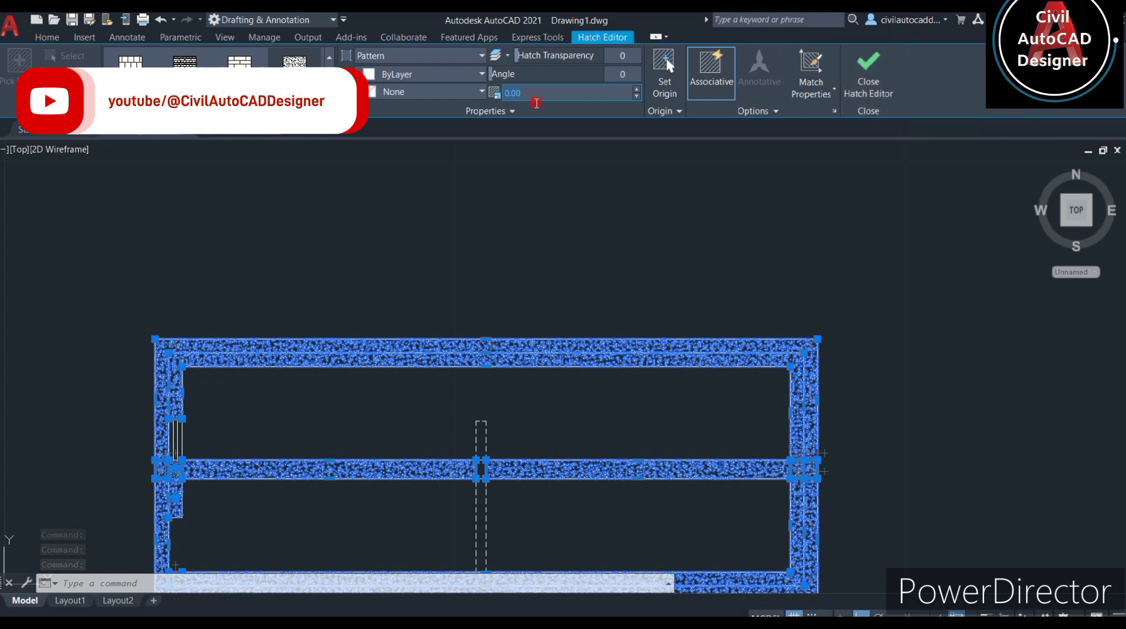
type("0.01")
key("Return")
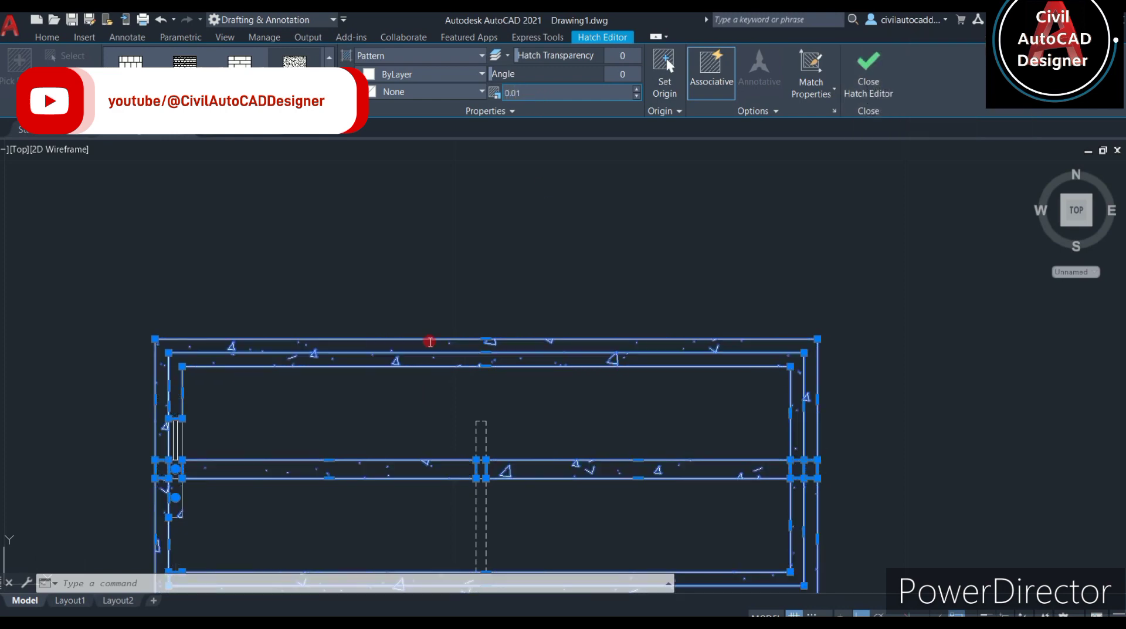
left_click(554, 95)
type("0.00")
key("Return")
key("Escape")
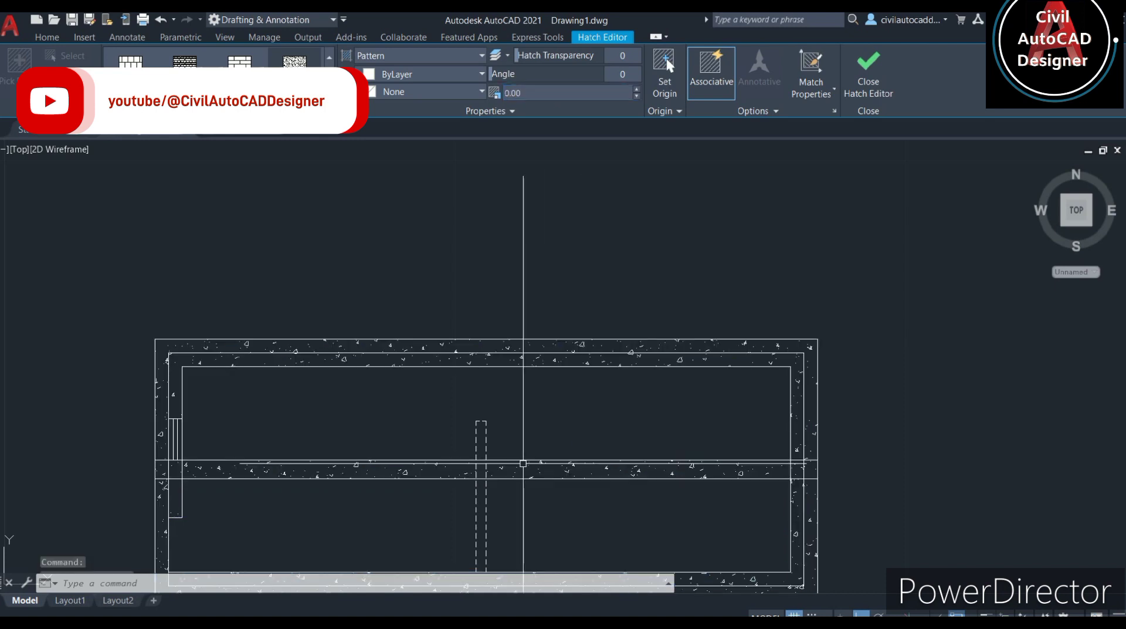
key("Escape")
scroll(461, 530, "up", 2)
scroll(503, 503, "down", 4)
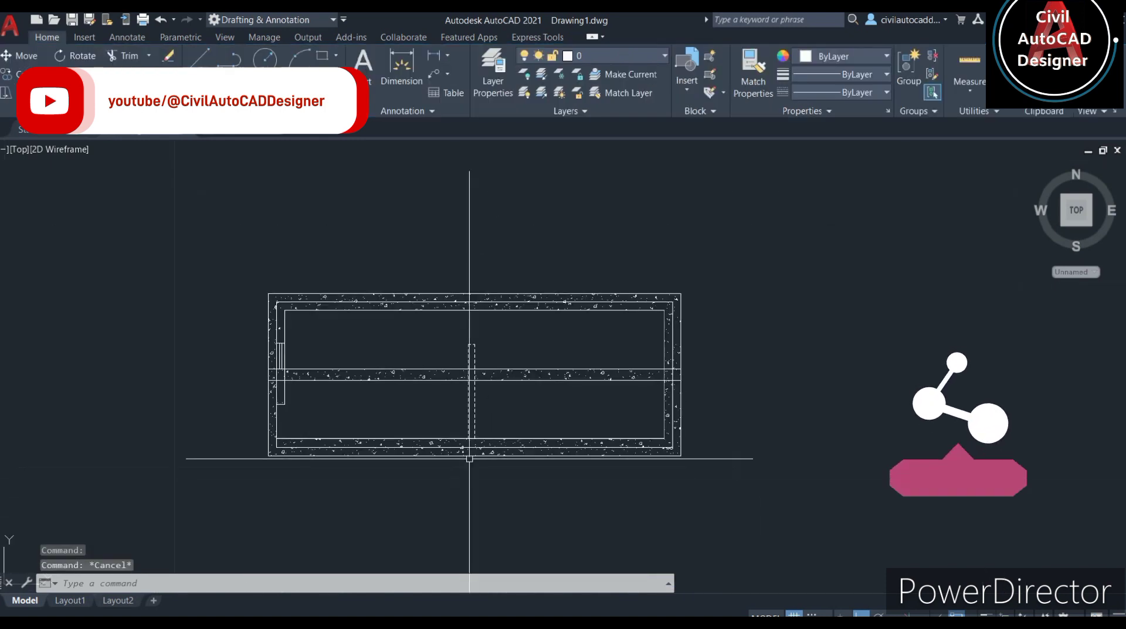
- Draw a horizontal line from left of the plan to beyond the right wall
scroll(305, 439, "up", 2)
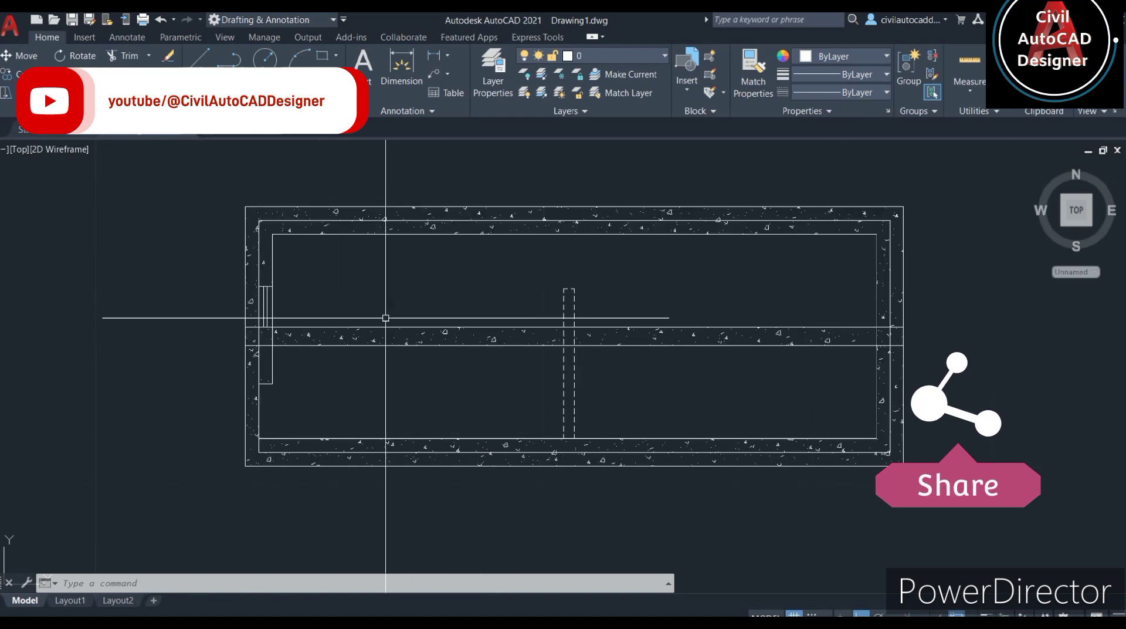
type("l")
key("Return")
scroll(188, 365, "up", 2)
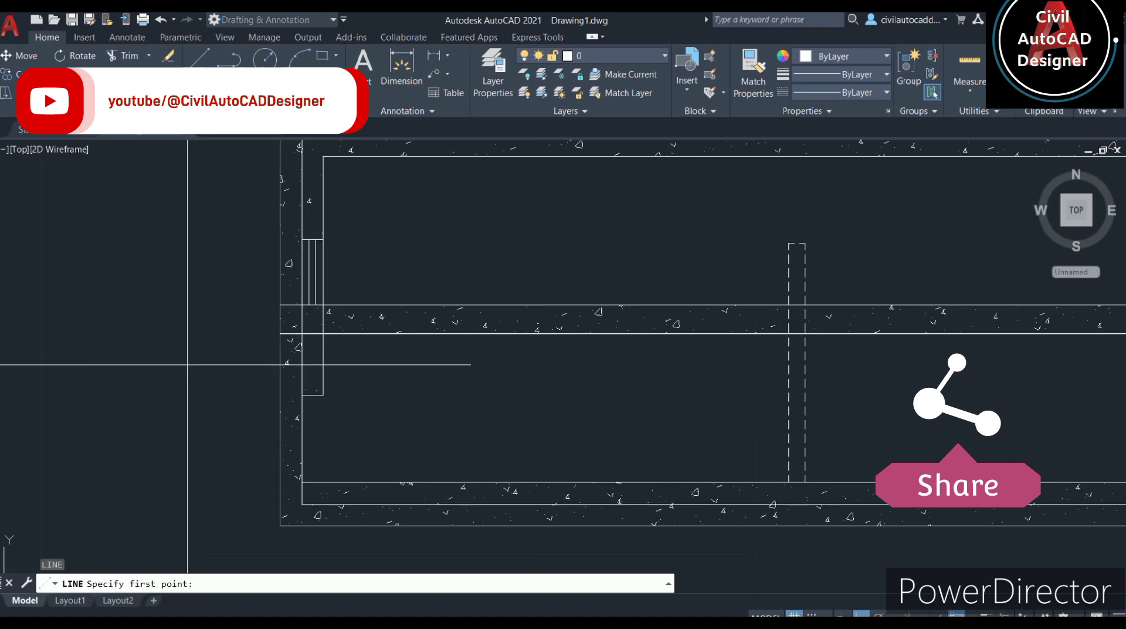
left_click(162, 366)
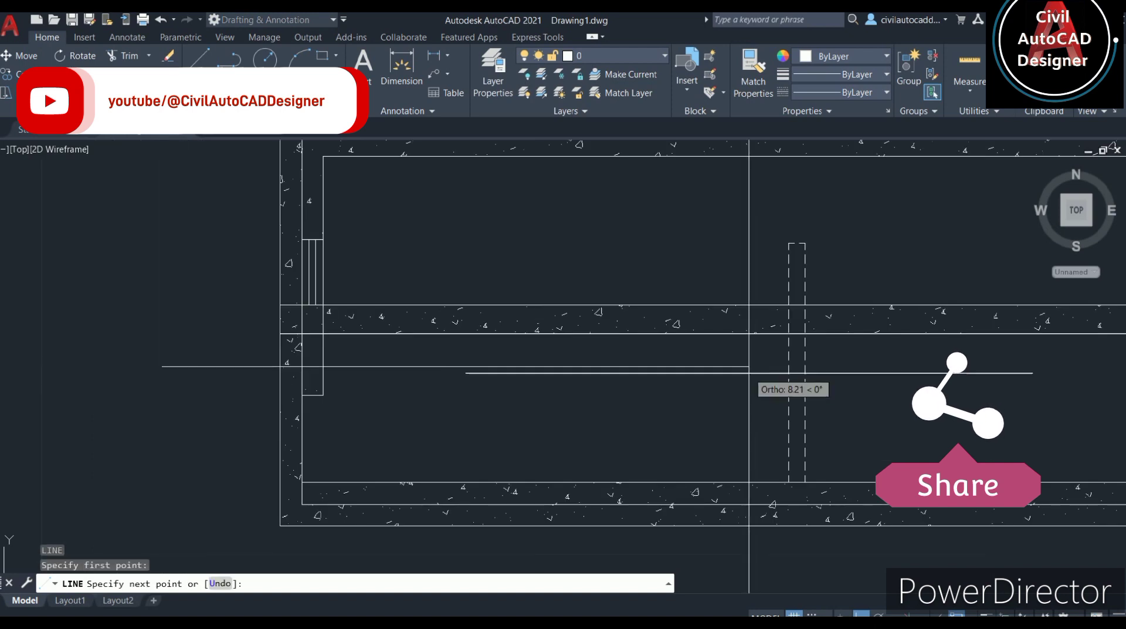
scroll(749, 366, "down", 2)
middle_click_drag(626, 370, 262, 376)
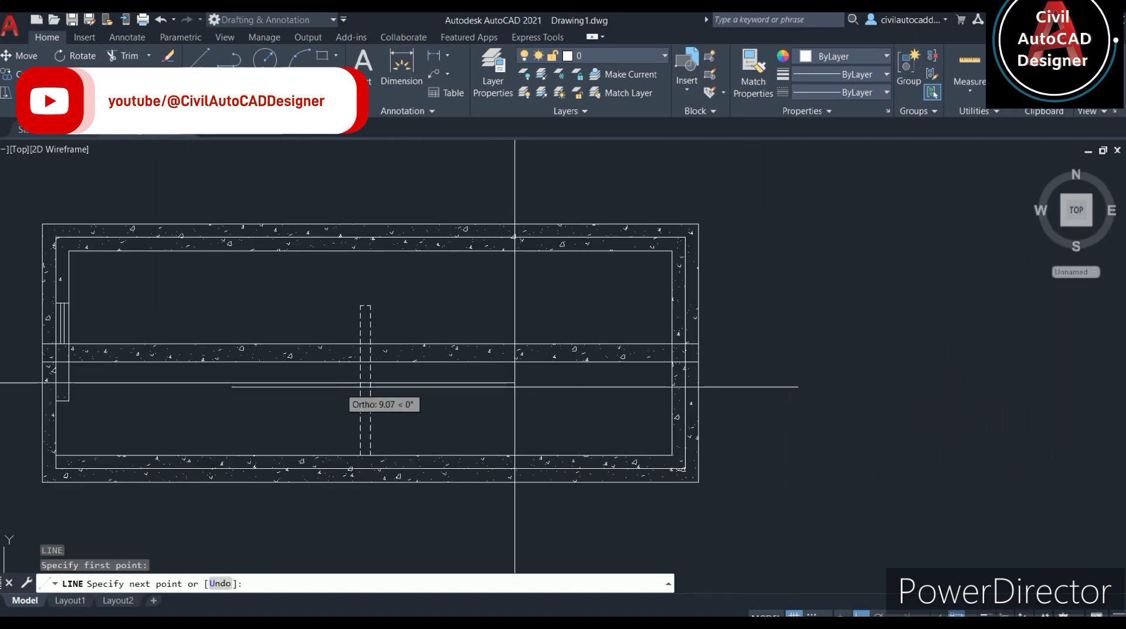
left_click(767, 382)
middle_click_drag(472, 407, 690, 376)
key("Escape")
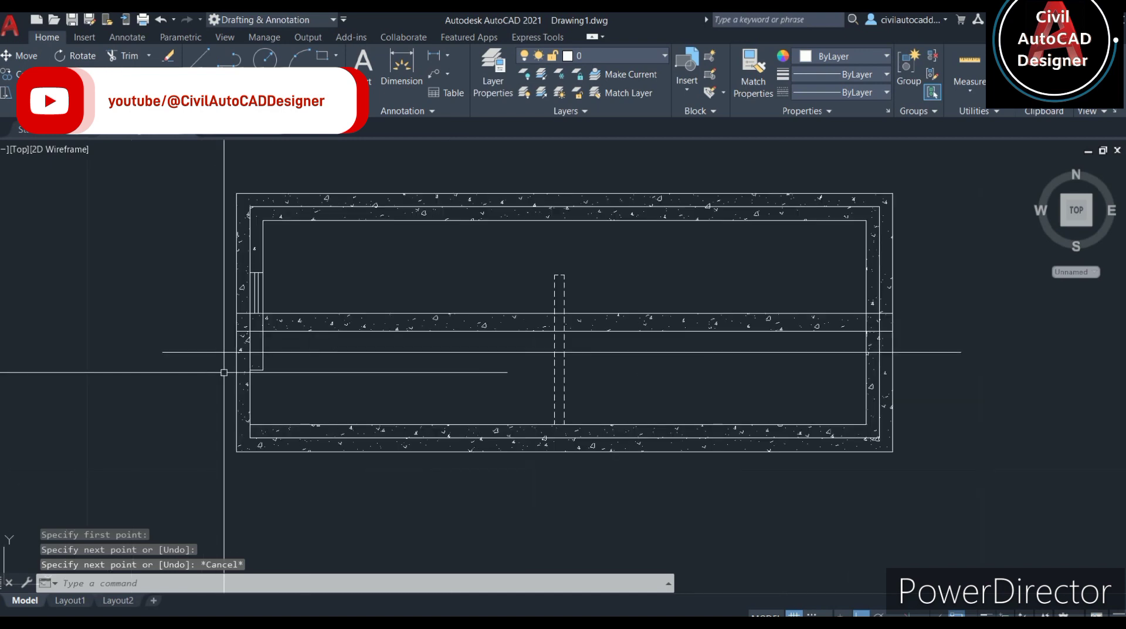
- Start the Trim command to cut back the new section line
scroll(243, 427, "up", 2)
type("tr")
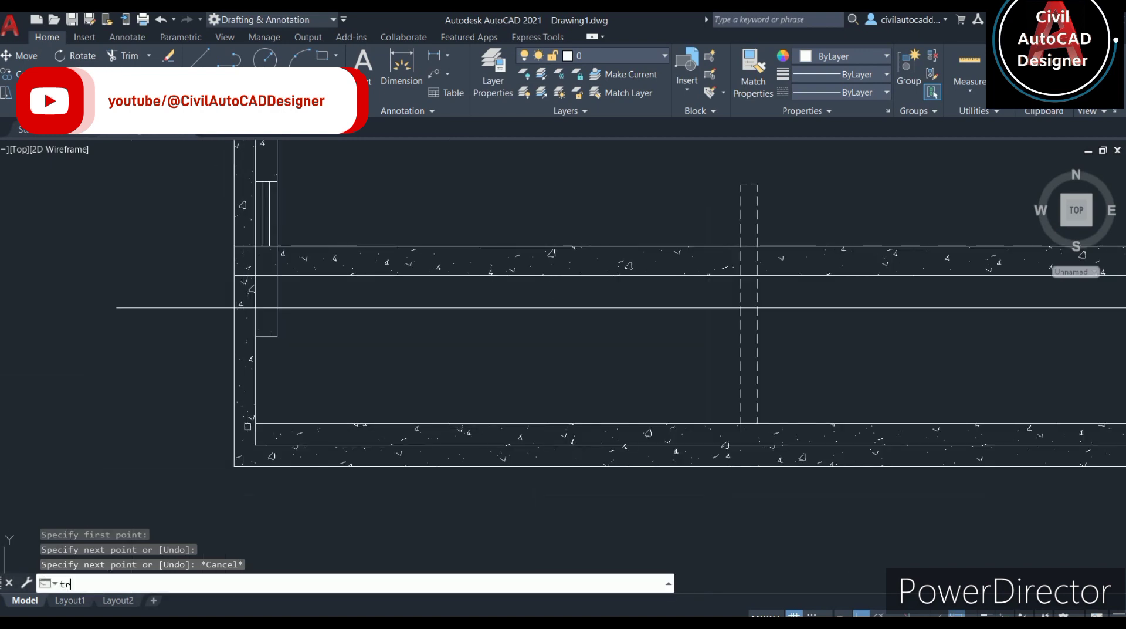
key("Return")
scroll(238, 328, "up", 3)
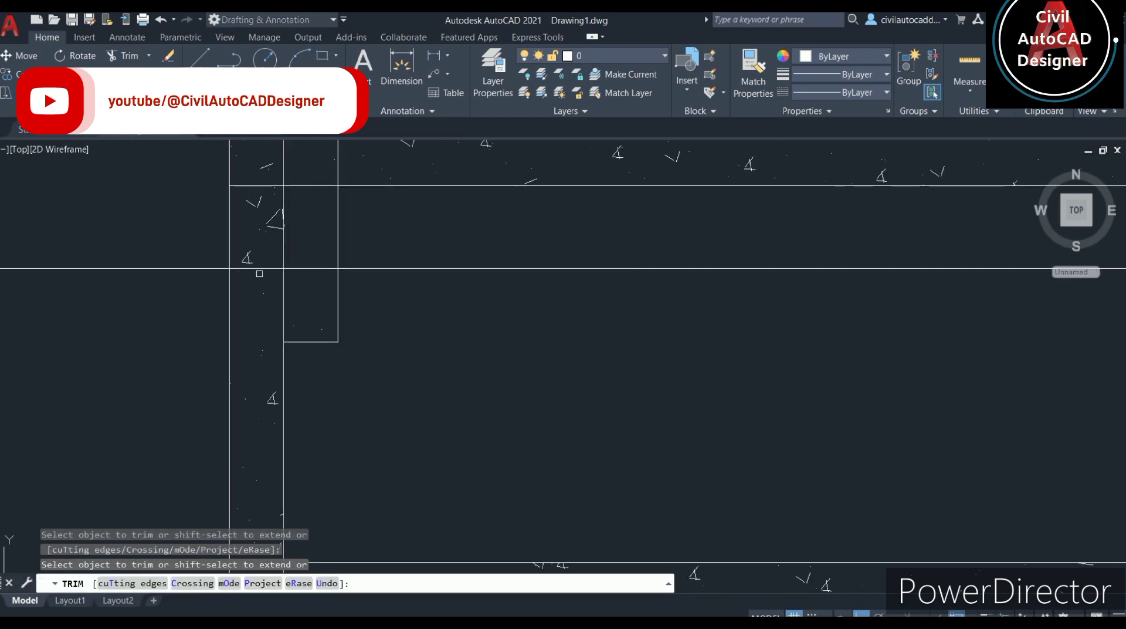
scroll(696, 385, "down", 3)
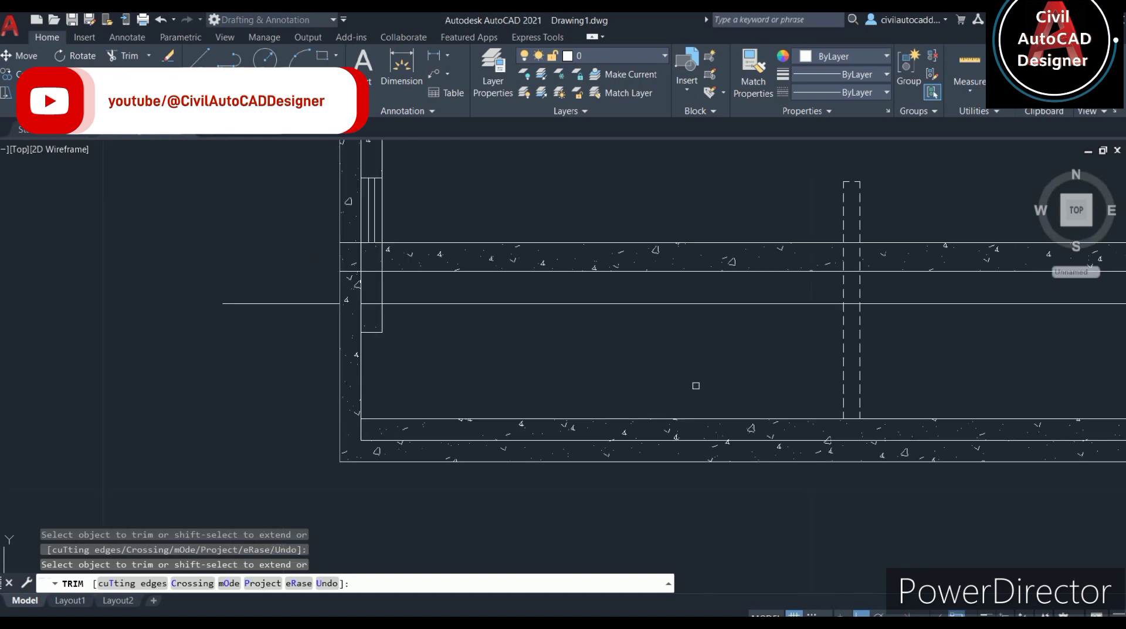
scroll(194, 398, "down", 1)
scroll(716, 358, "up", 3)
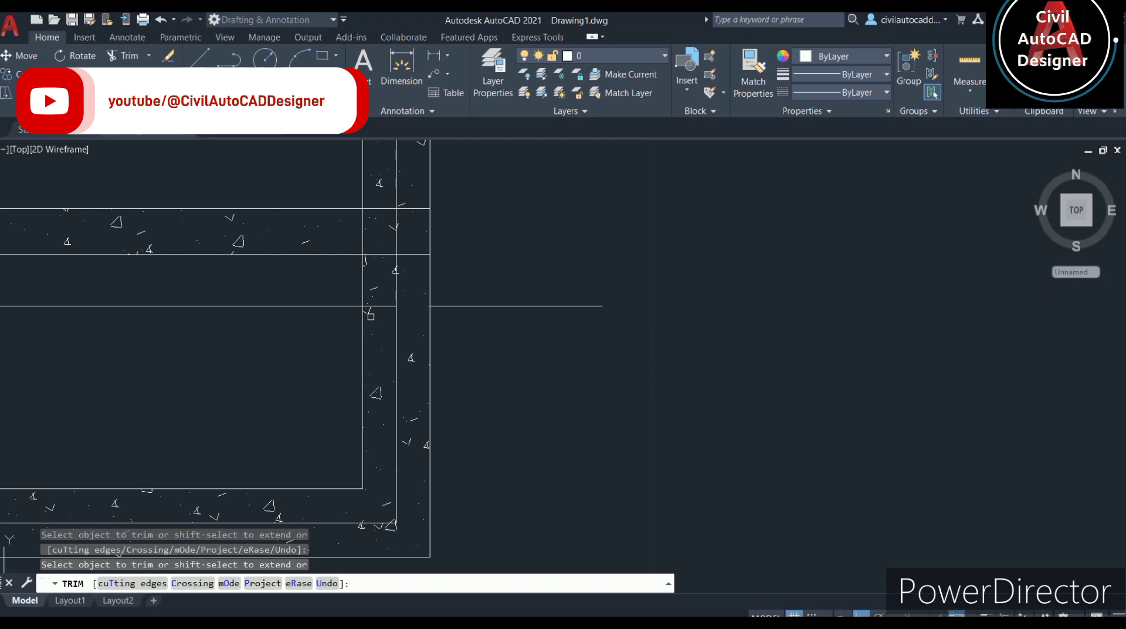
scroll(244, 358, "down", 1)
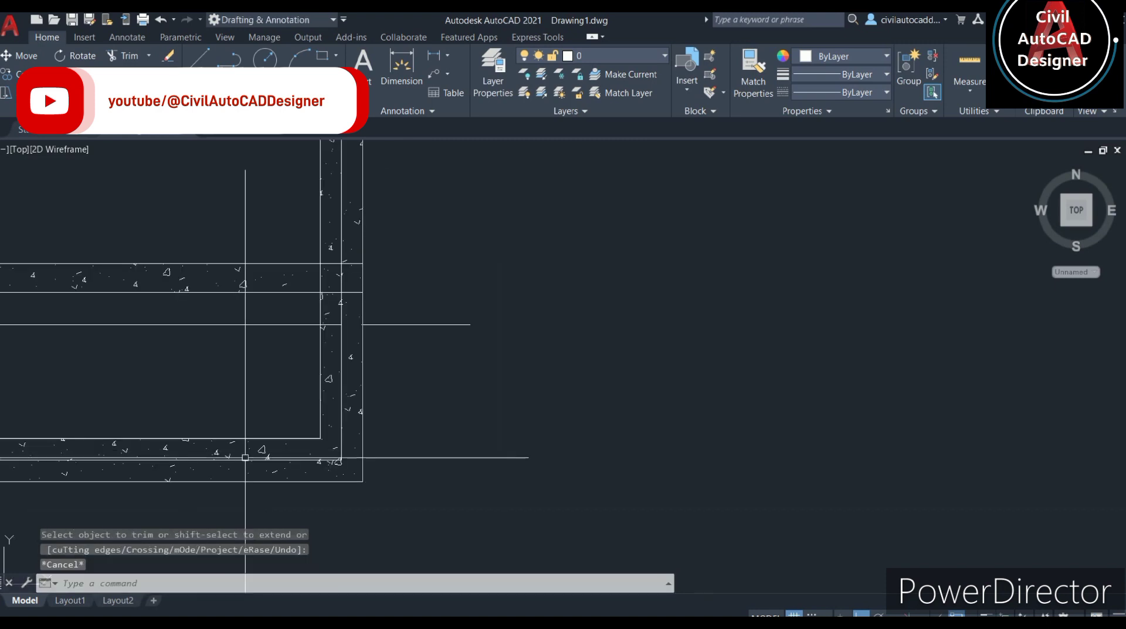
- Window-select the leftover extra line and delete it, then view the whole plan
left_click(244, 357)
left_click(201, 312)
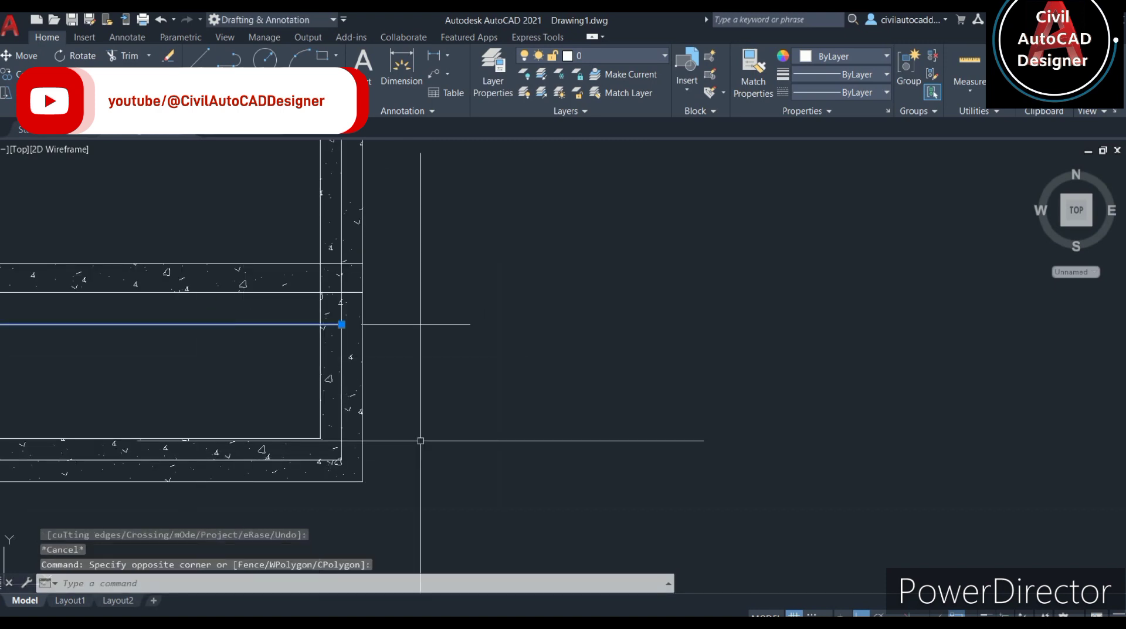
key("Delete")
scroll(420, 440, "down", 4)
middle_click_drag(416, 435, 595, 417)
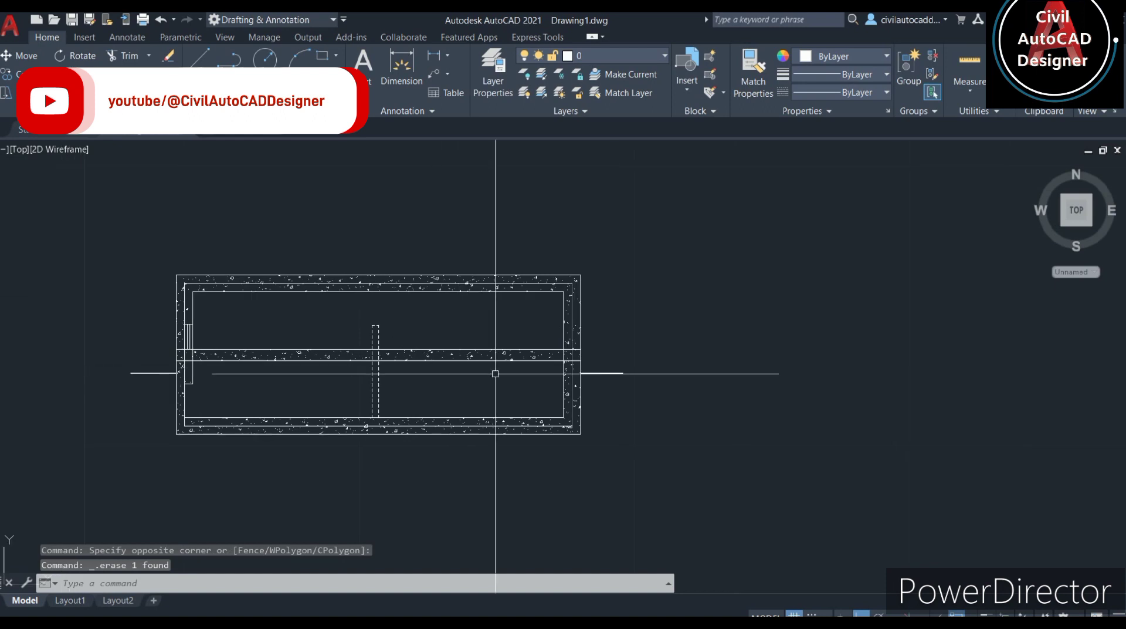
left_click(399, 456)
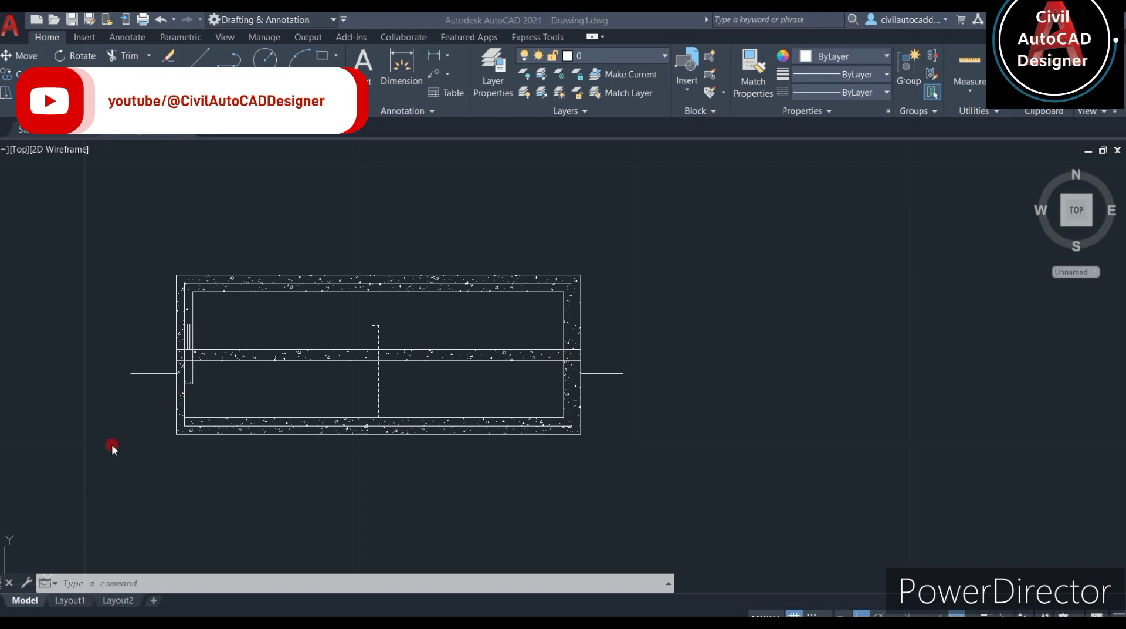
- Draw a vertical line straight down from the tank's outer bottom-left wall corner
scroll(171, 459, "down", 2)
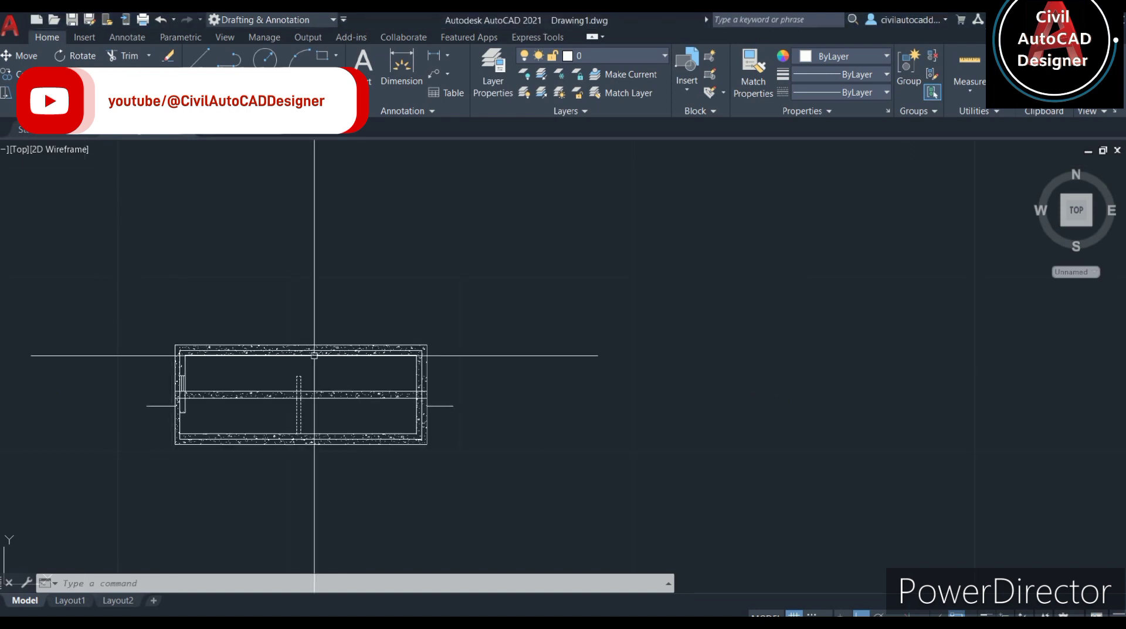
middle_click_drag(204, 480, 372, 403)
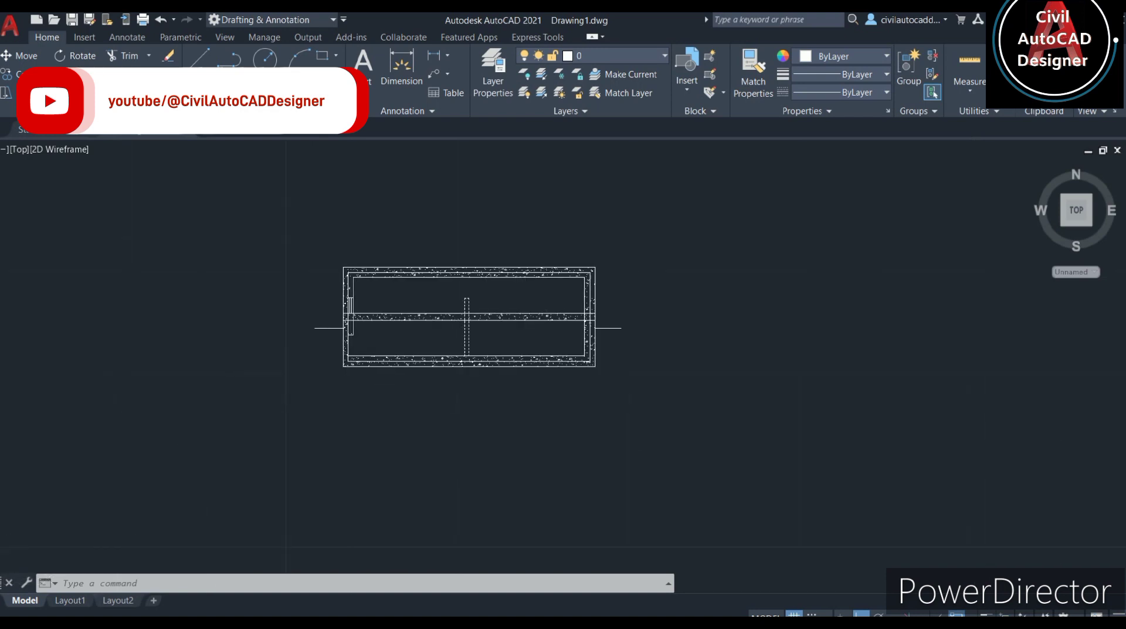
scroll(347, 394, "up", 2)
scroll(347, 390, "up", 6)
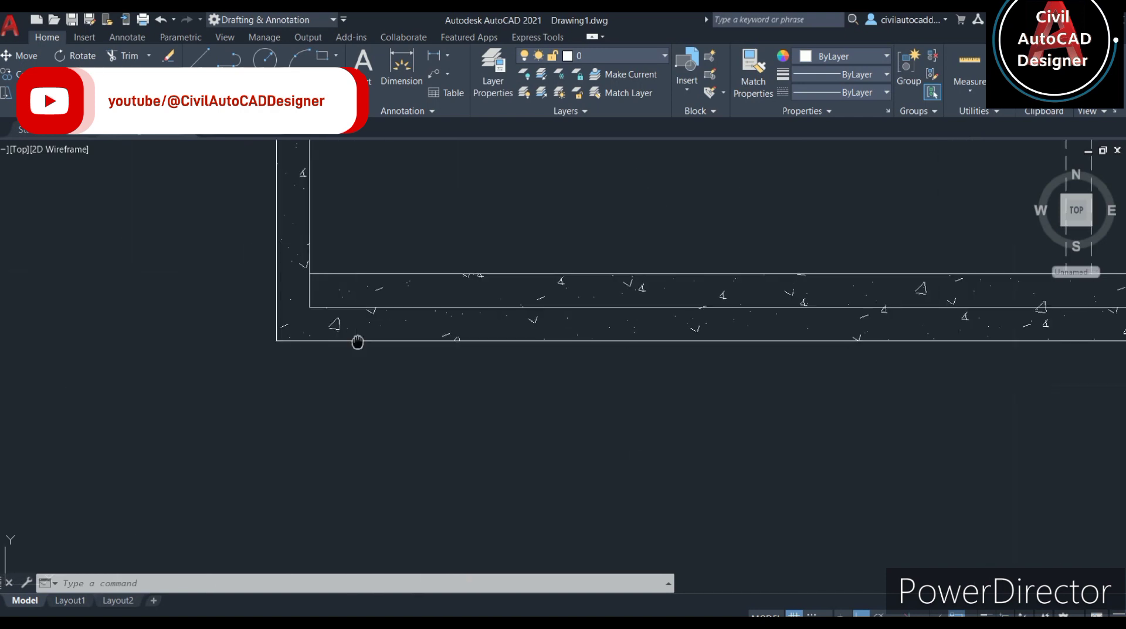
middle_click_drag(357, 342, 357, 416)
type("l")
key("Return")
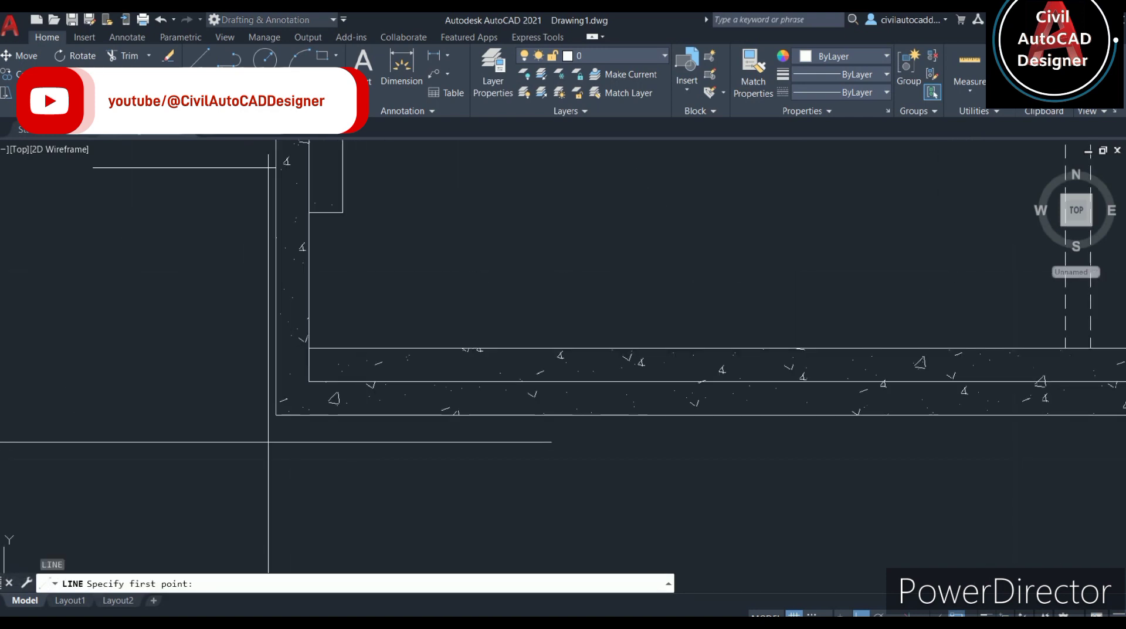
left_click(276, 415)
scroll(276, 415, "down", 4)
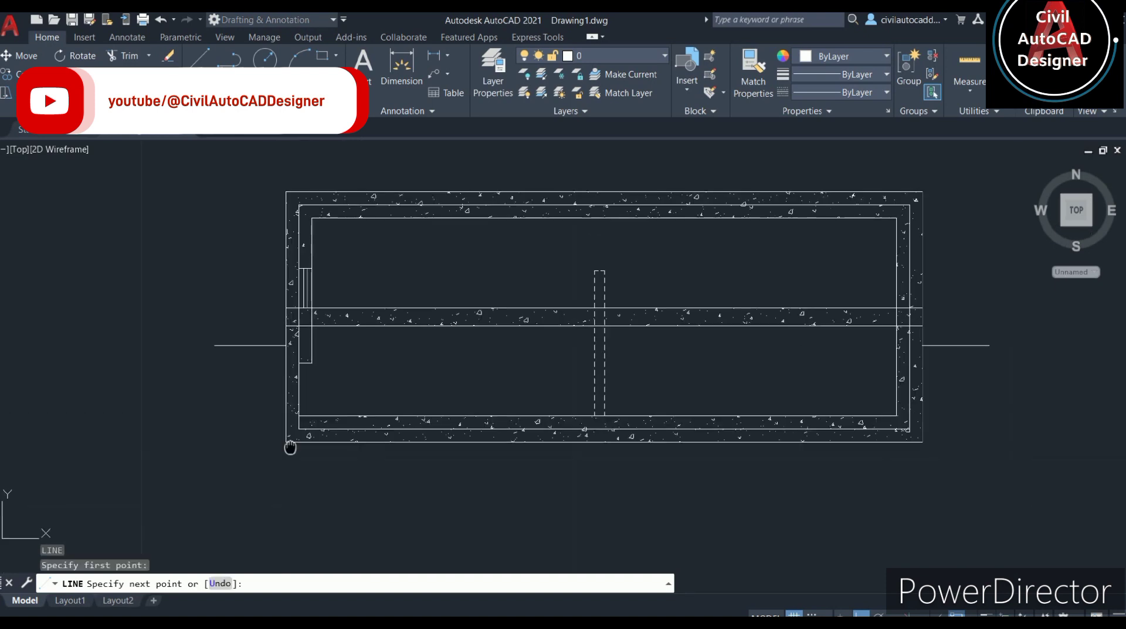
scroll(289, 448, "down", 4)
middle_click_drag(312, 448, 294, 272)
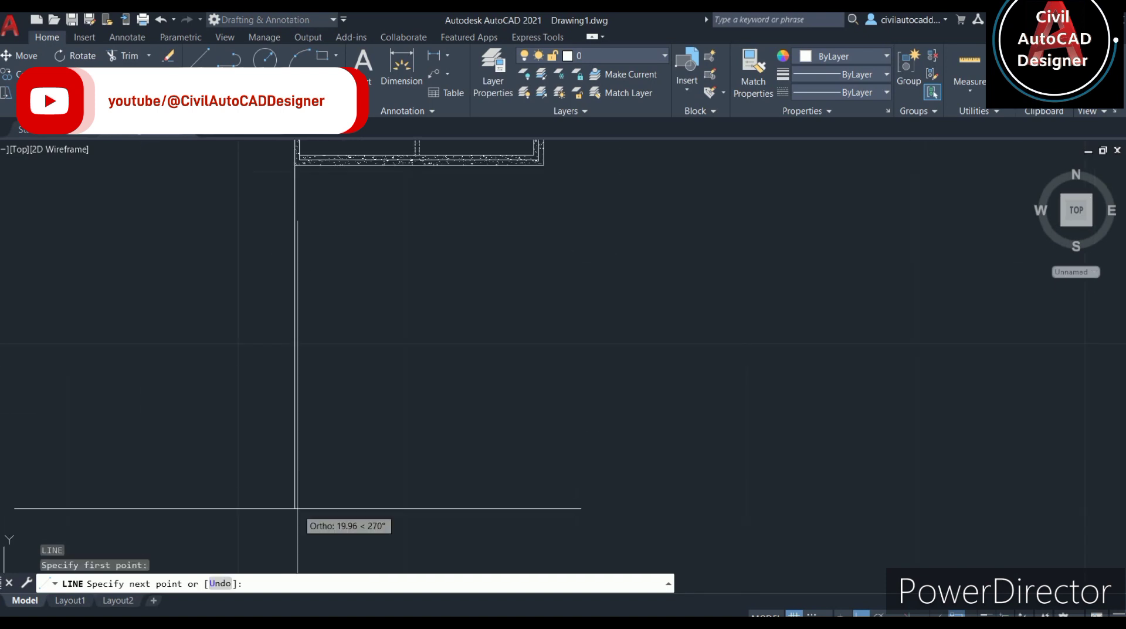
left_click(287, 528)
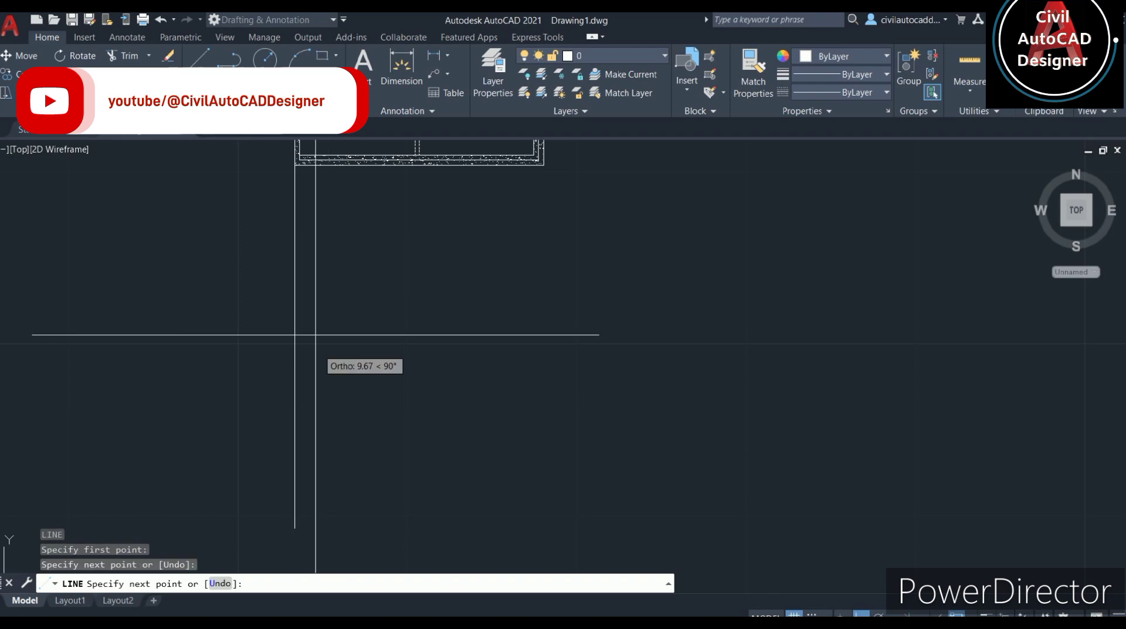
key("Escape")
scroll(376, 448, "up", 3)
scroll(376, 448, "up", 2)
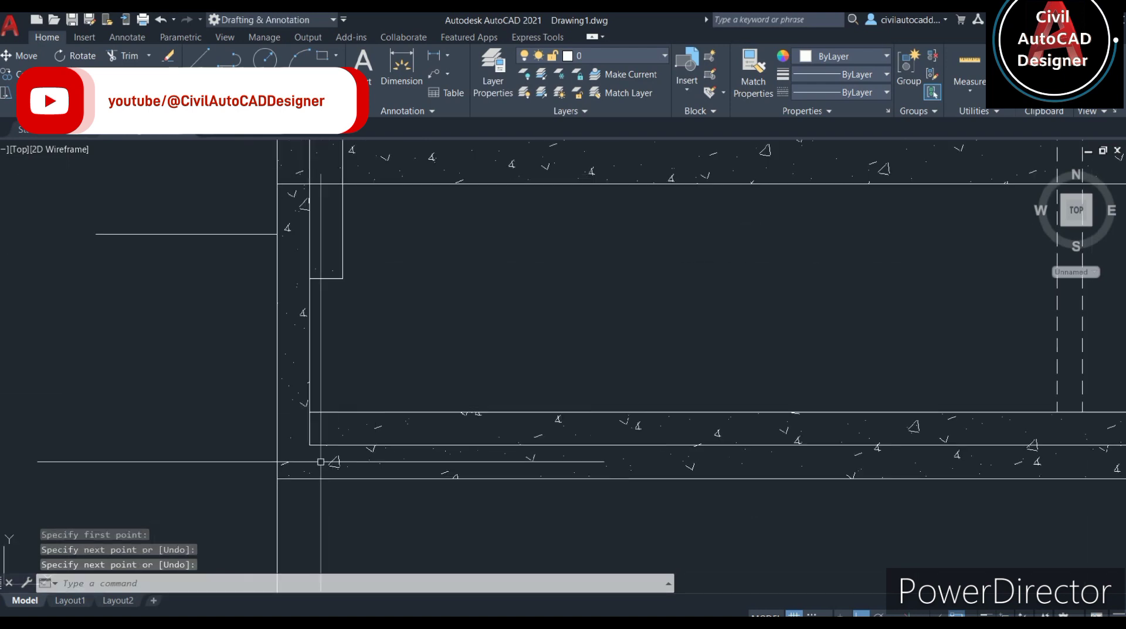
- Draw a second parallel vertical line down from the inner bottom-left wall corner
key("Return")
left_click(310, 445)
scroll(310, 445, "down", 3)
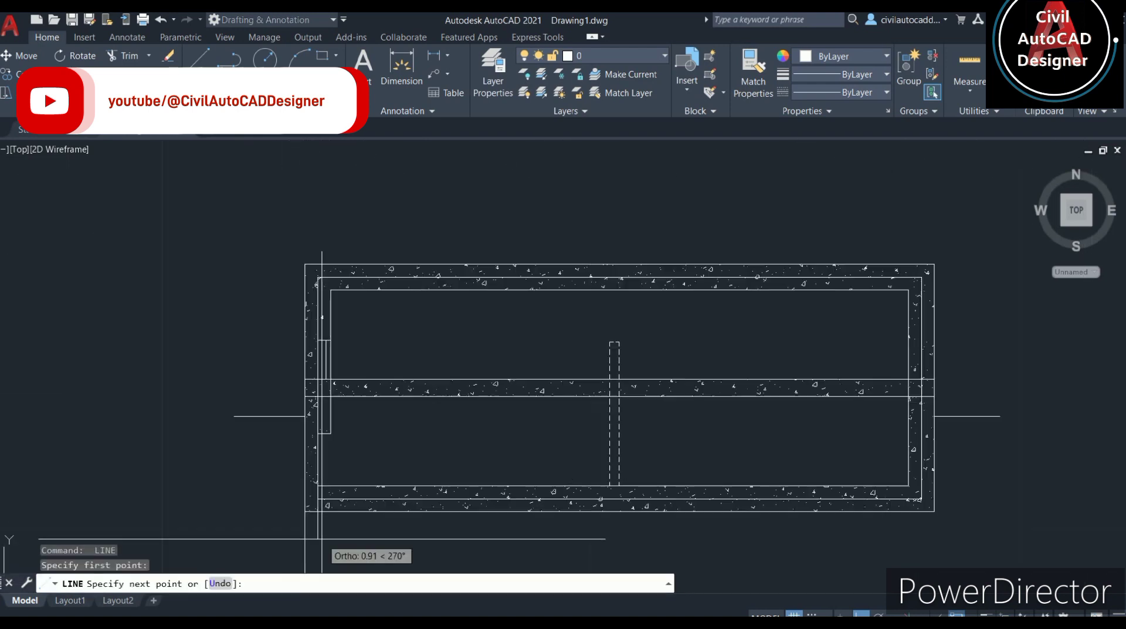
scroll(302, 307, "up", 2)
scroll(339, 470, "up", 3)
mouse_move(340, 470)
middle_mouse_down()
mouse_move(311, 463)
mouse_move(285, 282)
middle_mouse_up()
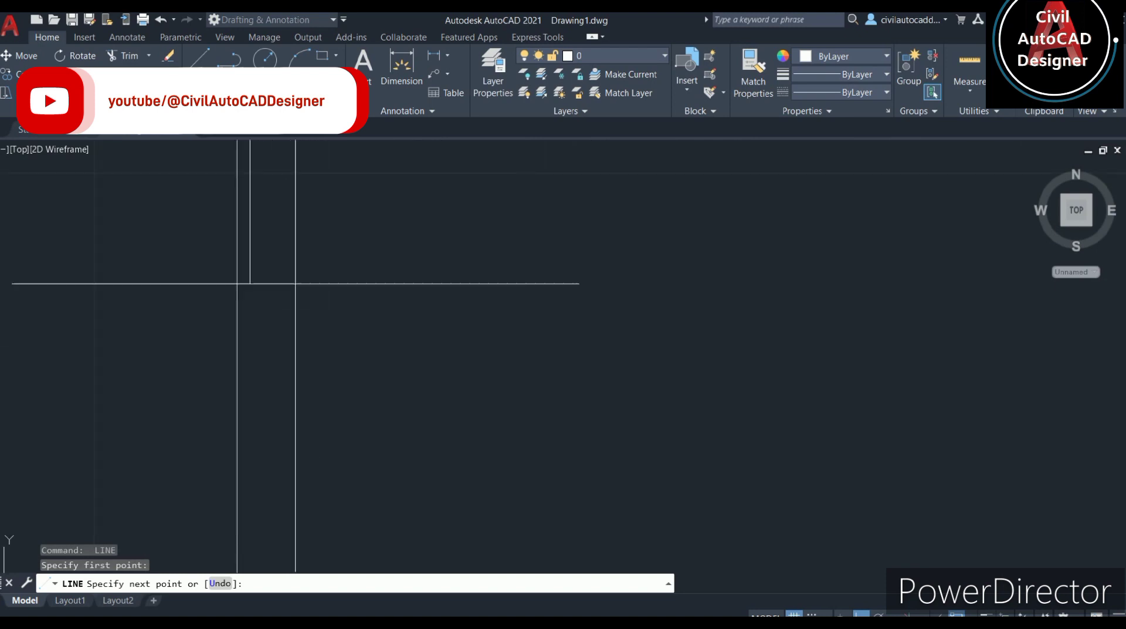
scroll(297, 448, "down", 3)
scroll(282, 468, "up", 4)
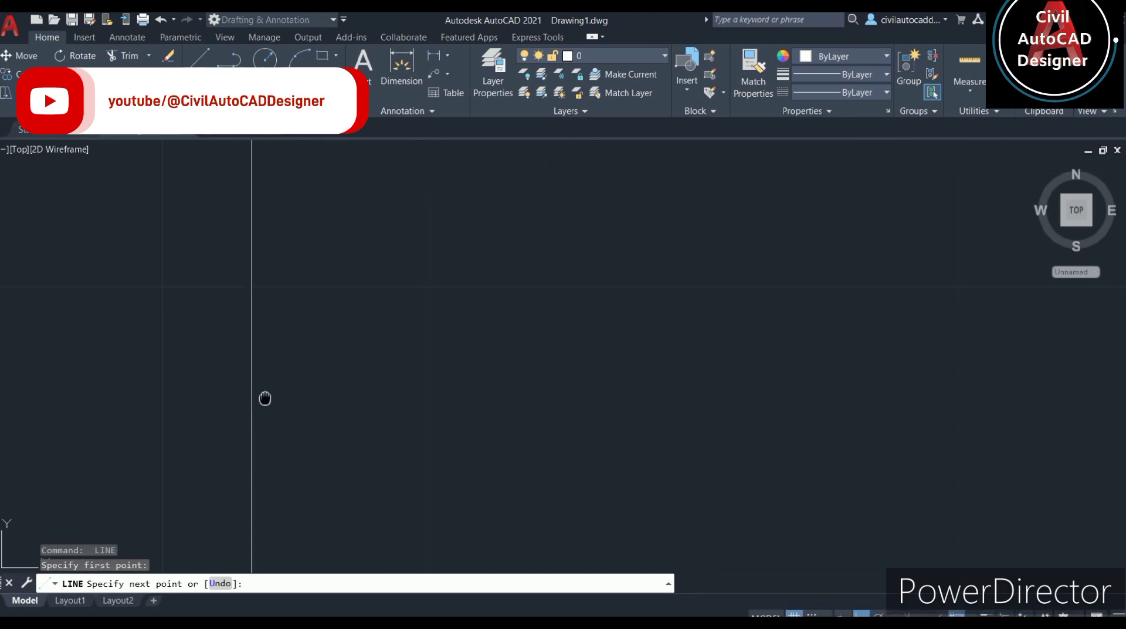
left_click(259, 433)
scroll(275, 409, "down", 2)
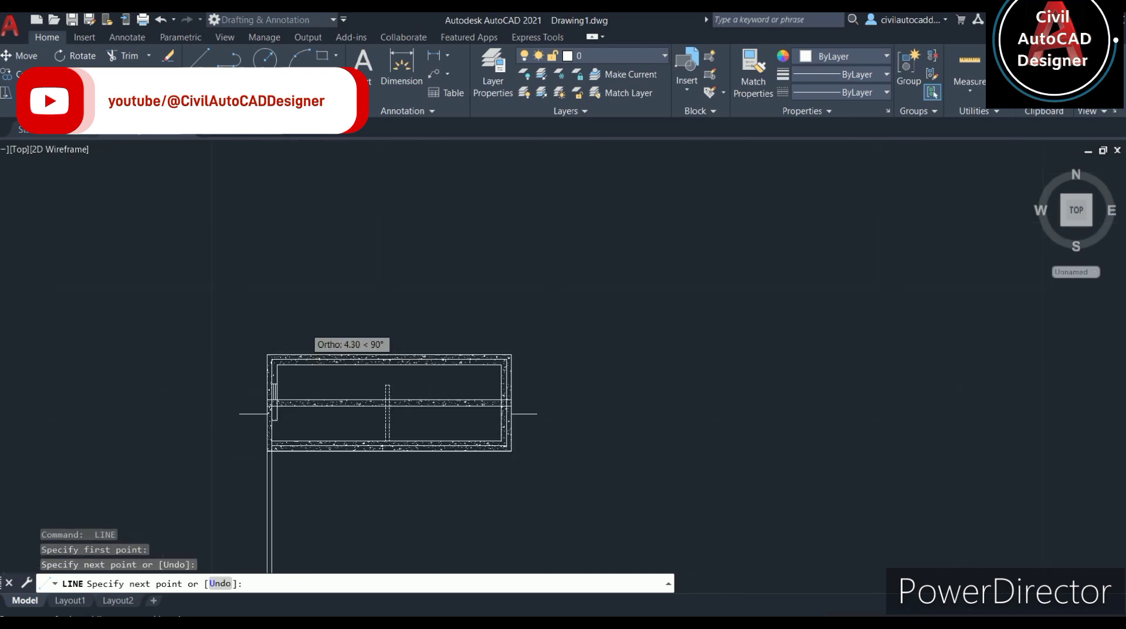
key("Return")
scroll(295, 435, "up", 3)
scroll(295, 435, "up", 2)
- Draw another short vertical line from a left wall corner
key("Return")
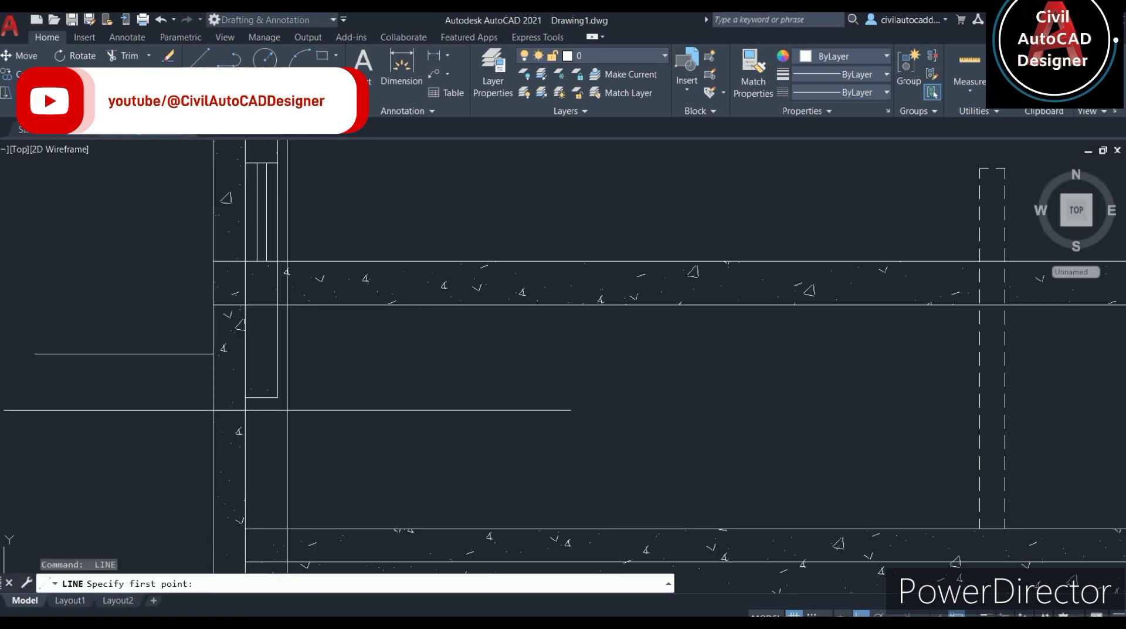
left_click(276, 395)
scroll(278, 517, "down", 4)
scroll(278, 516, "up", 2)
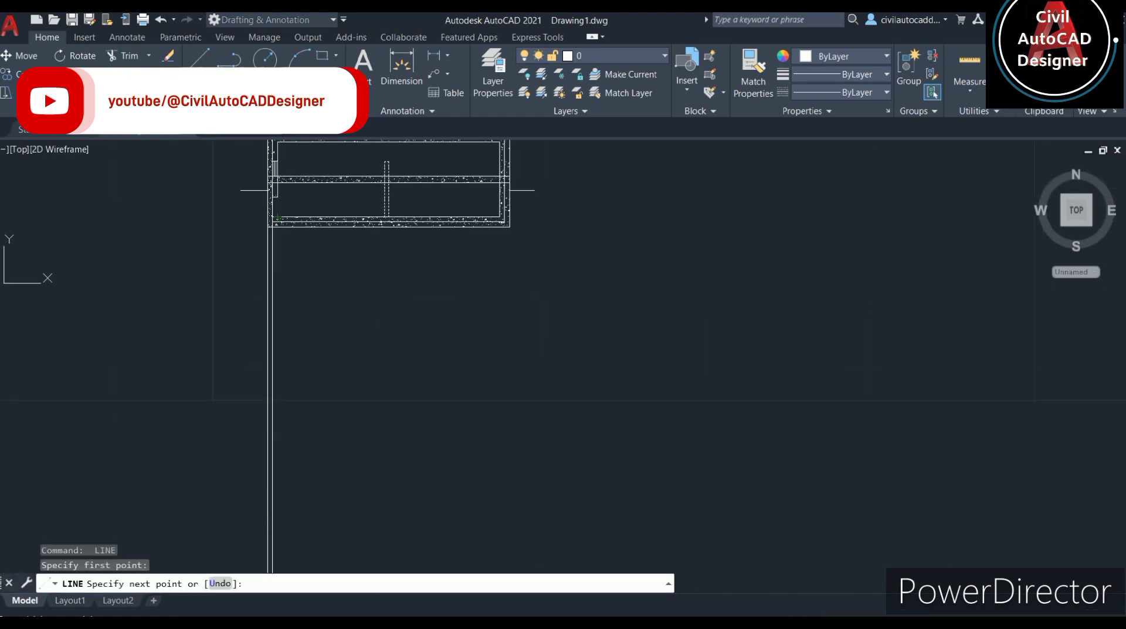
scroll(294, 289, "up", 2)
scroll(305, 381, "up", 2)
left_click(312, 397)
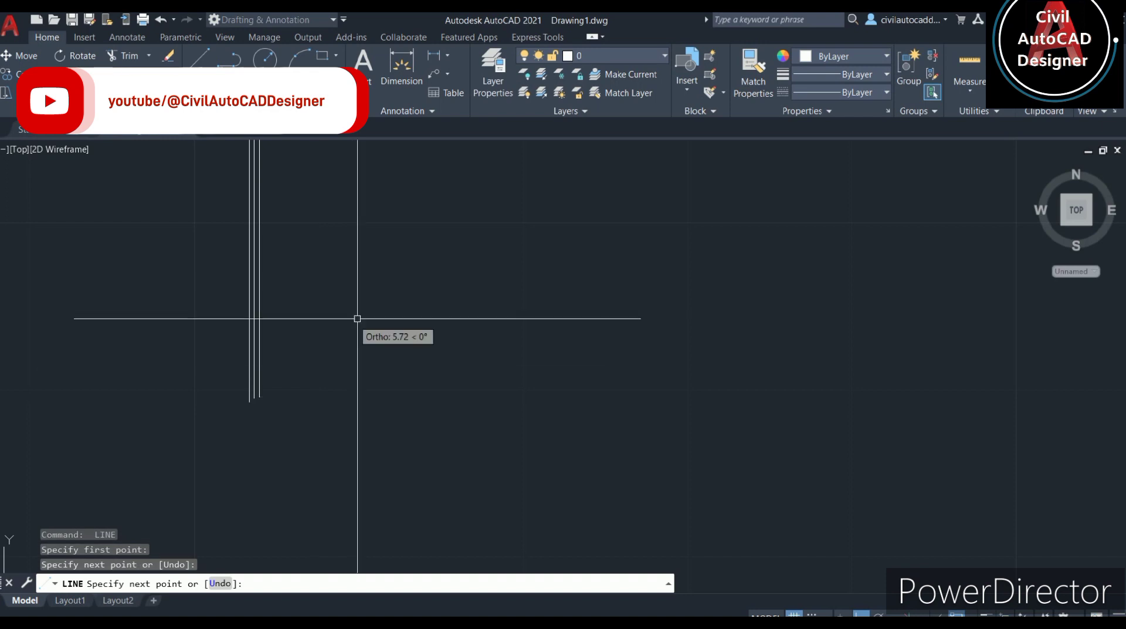
key("Return")
scroll(357, 316, "down", 4)
scroll(347, 252, "up", 3)
scroll(350, 287, "up", 3)
- Drop a vertical line from the base of the dashed centre post to below the tank
key("Return")
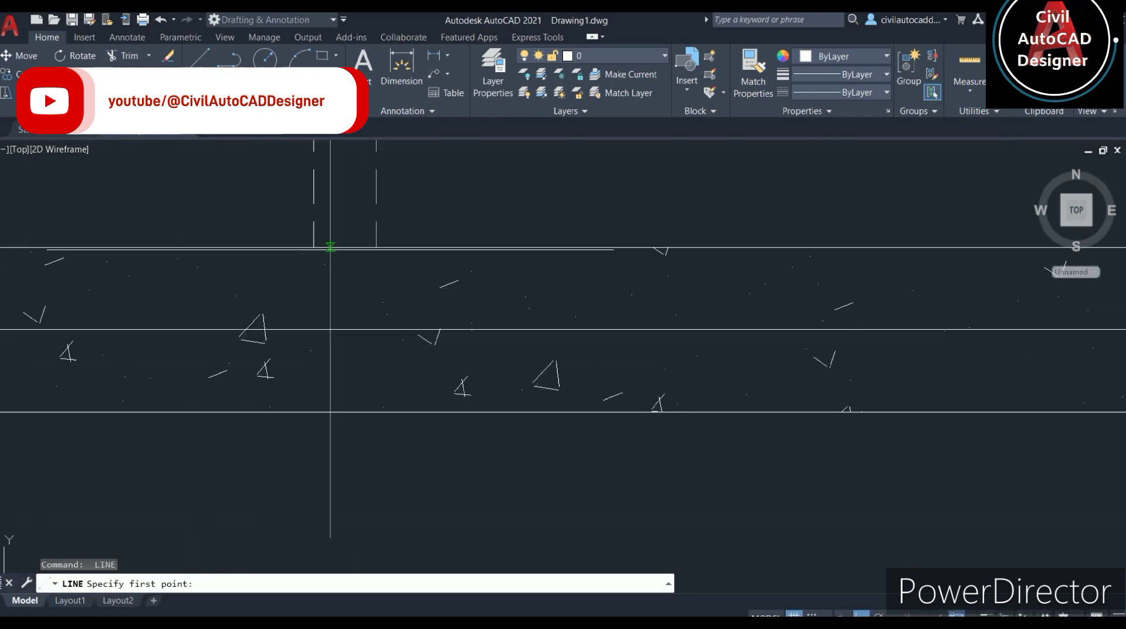
left_click(314, 247)
scroll(323, 418, "down", 4)
scroll(323, 418, "down", 4)
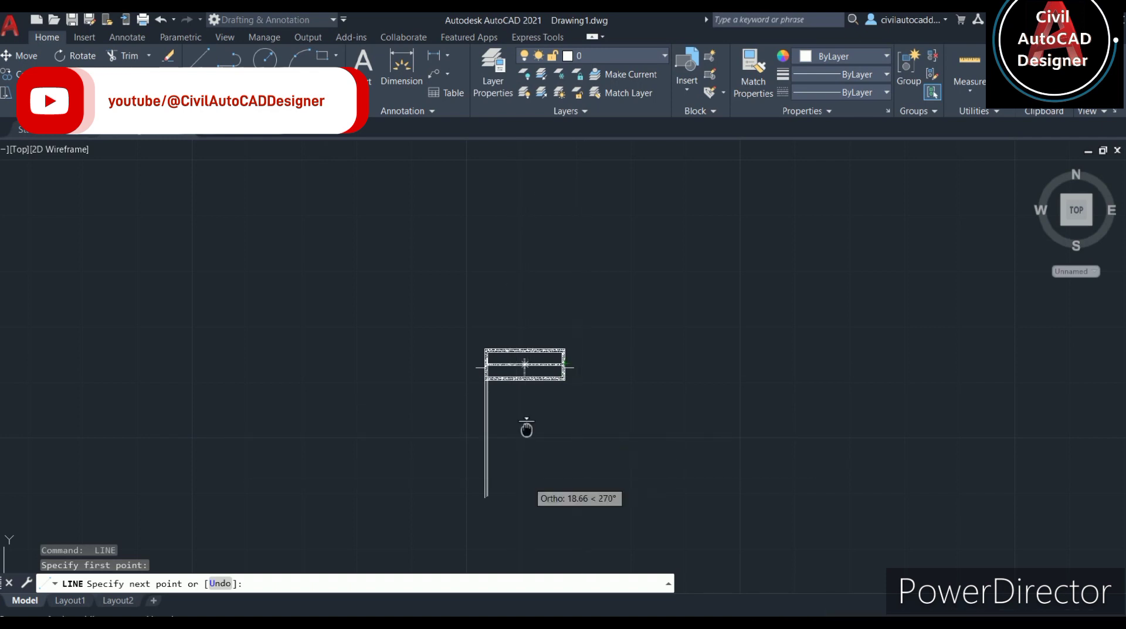
left_click(524, 498)
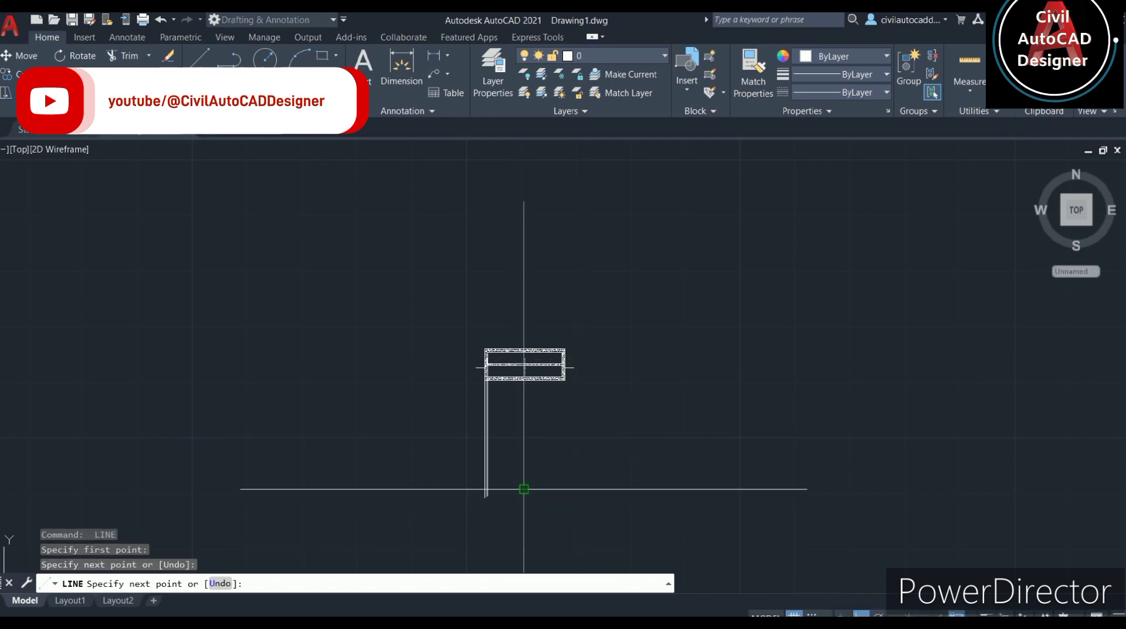
key("Return")
scroll(511, 370, "up", 5)
scroll(366, 433, "up", 3)
scroll(366, 433, "up", 5)
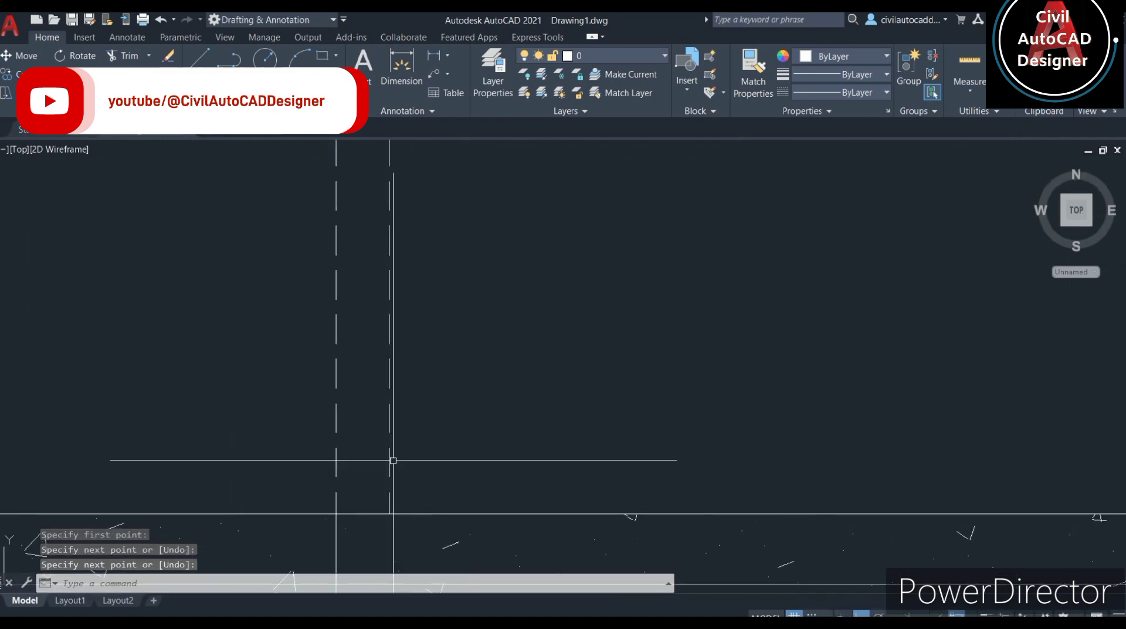
- Place one more vertical line segment below the tank
key("Return")
scroll(389, 514, "down", 5)
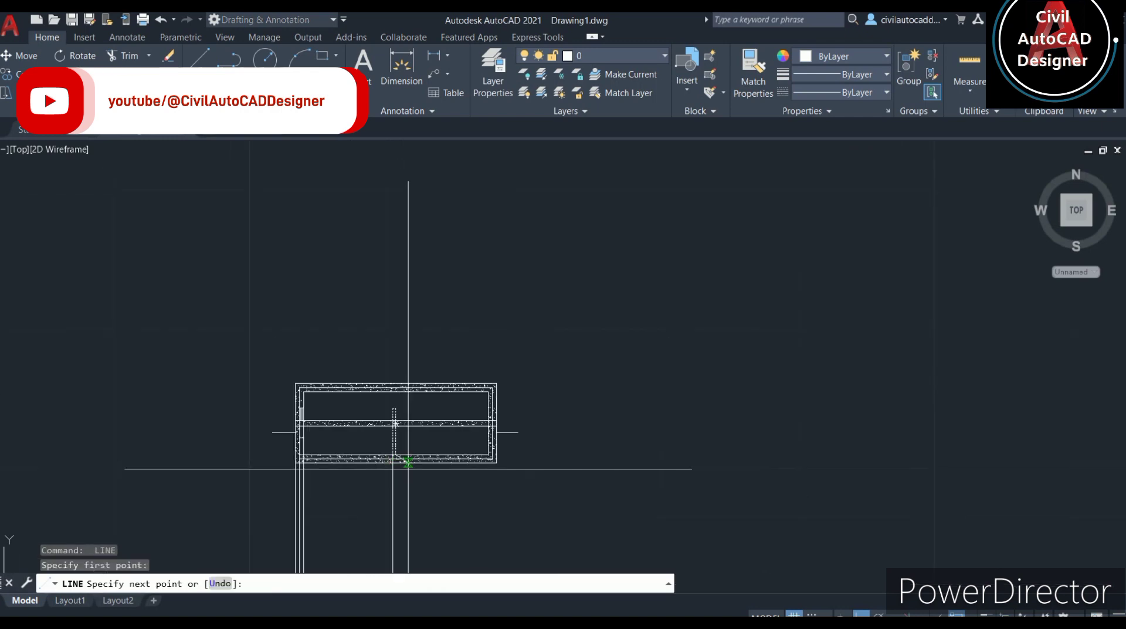
scroll(405, 522, "down", 2)
middle_click_drag(411, 534, 411, 437)
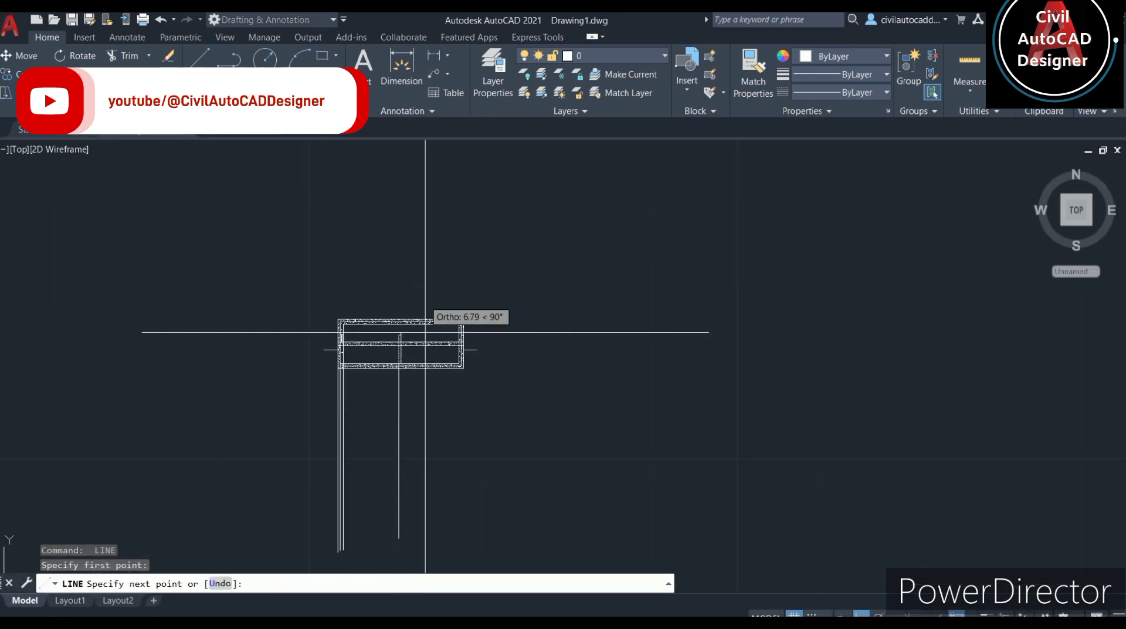
left_click(401, 538)
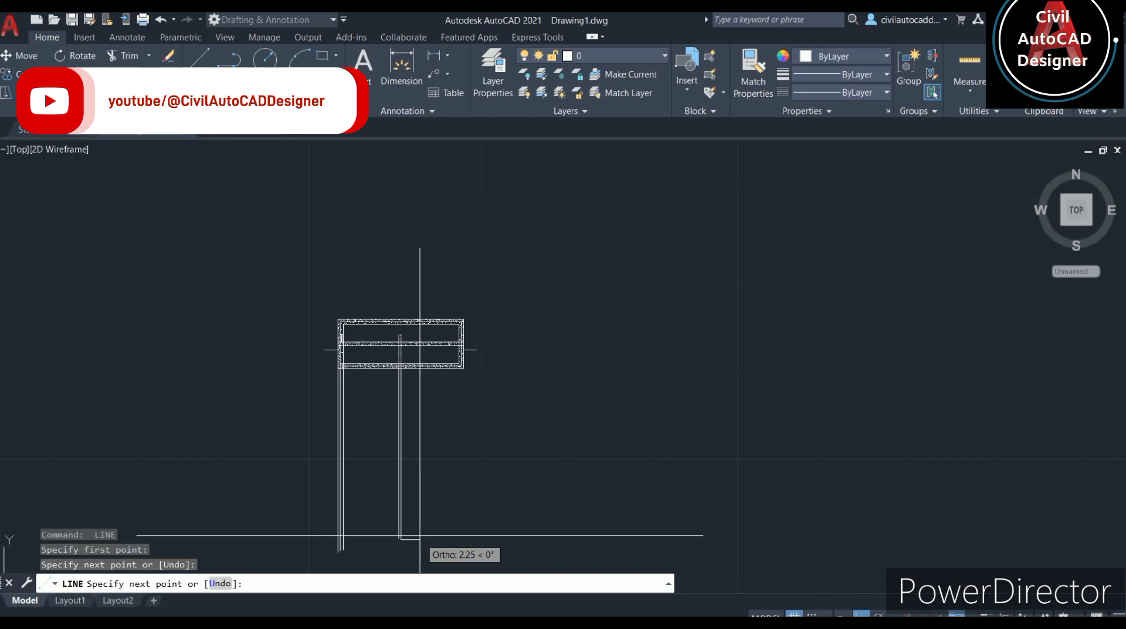
left_click(453, 340)
scroll(492, 423, "up", 3)
scroll(468, 420, "up", 2)
key("Escape")
- Draw a vertical line down from the tank's outer bottom-right corner
key("Return")
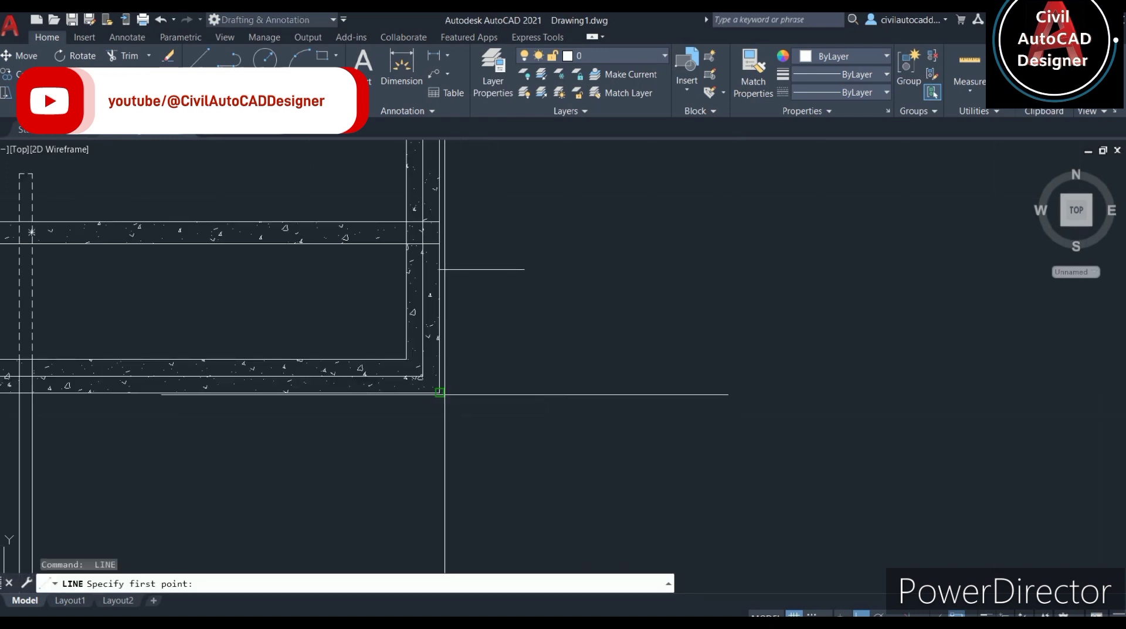
left_click(439, 392)
scroll(446, 422, "down", 5)
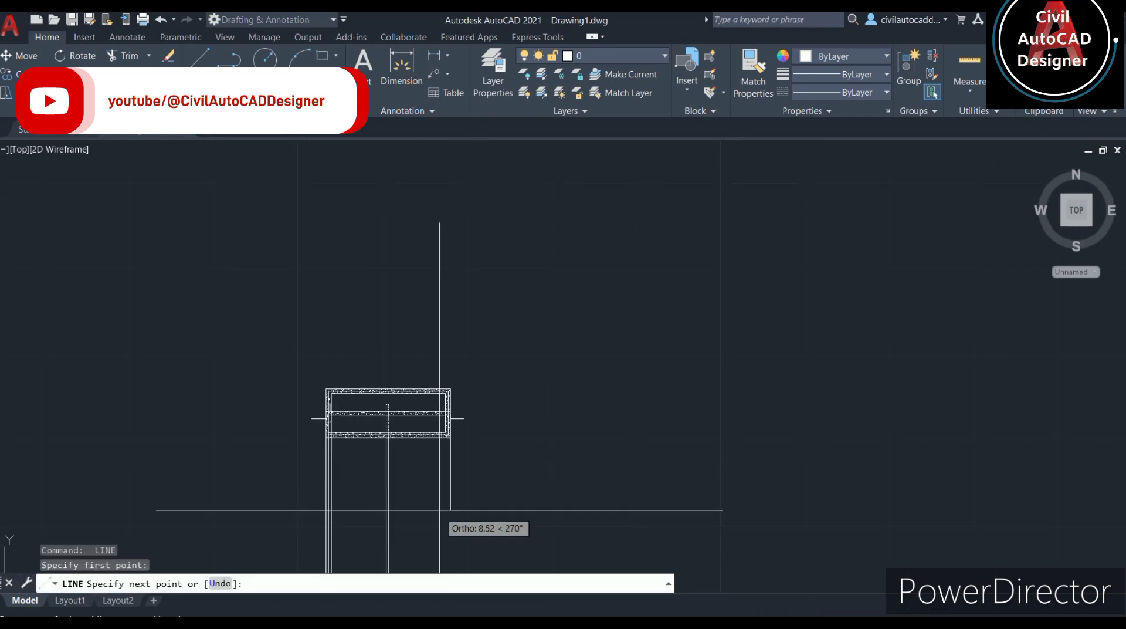
middle_click_drag(437, 408, 429, 317)
left_click(445, 513)
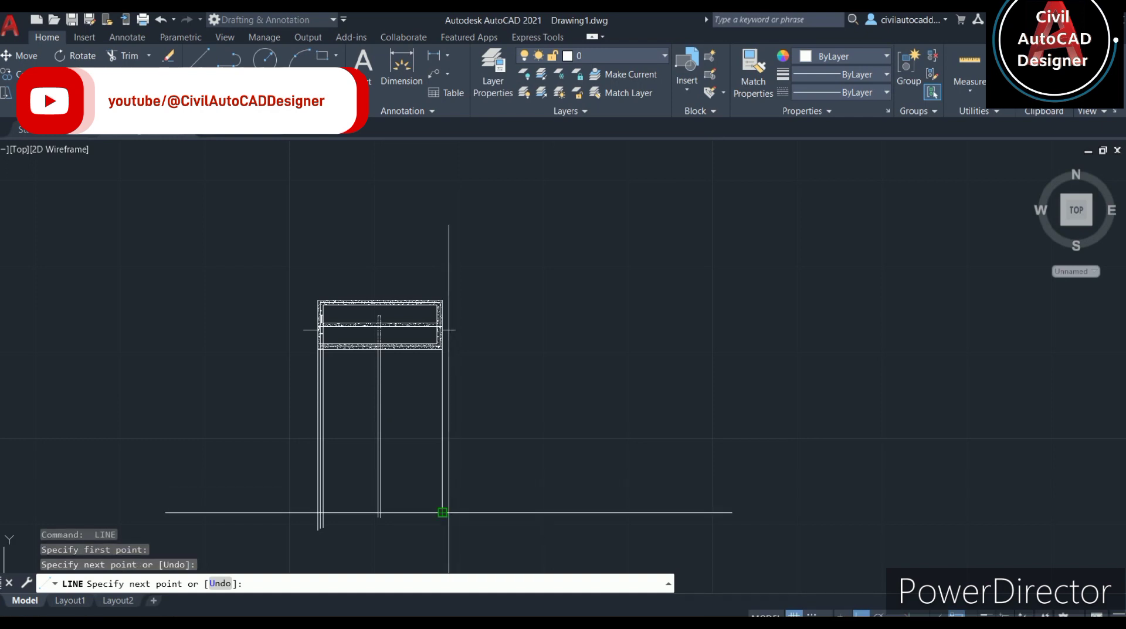
key("Return")
scroll(438, 404, "up", 3)
scroll(440, 352, "up", 2)
- Draw a second vertical line down from the right wall corner, below the tank
key("Return")
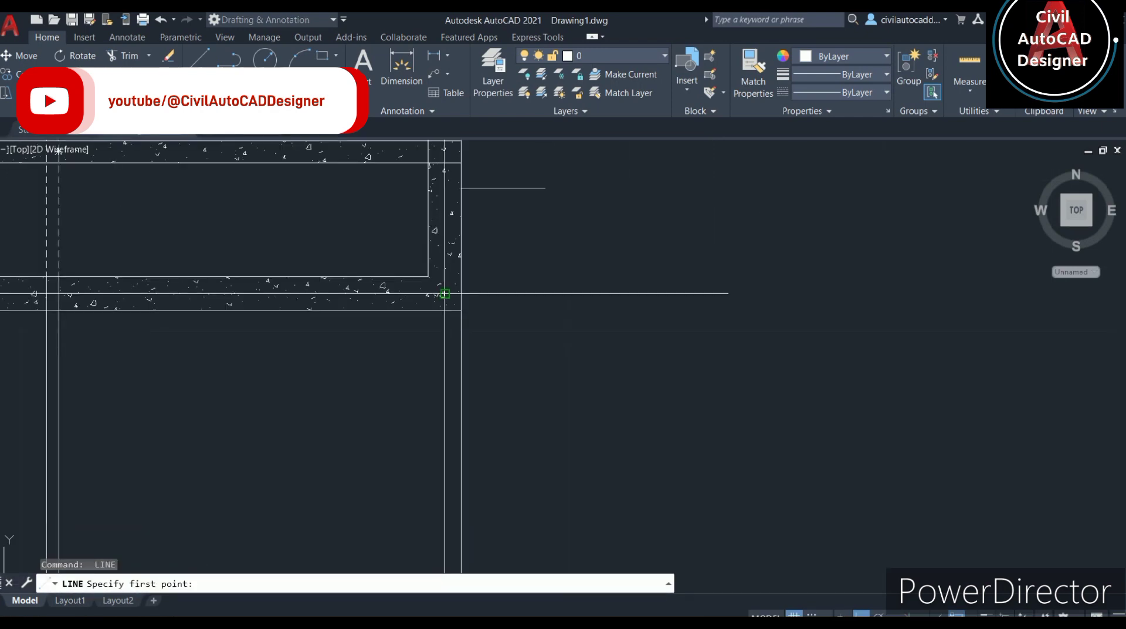
left_click(445, 293)
scroll(449, 452, "down", 5)
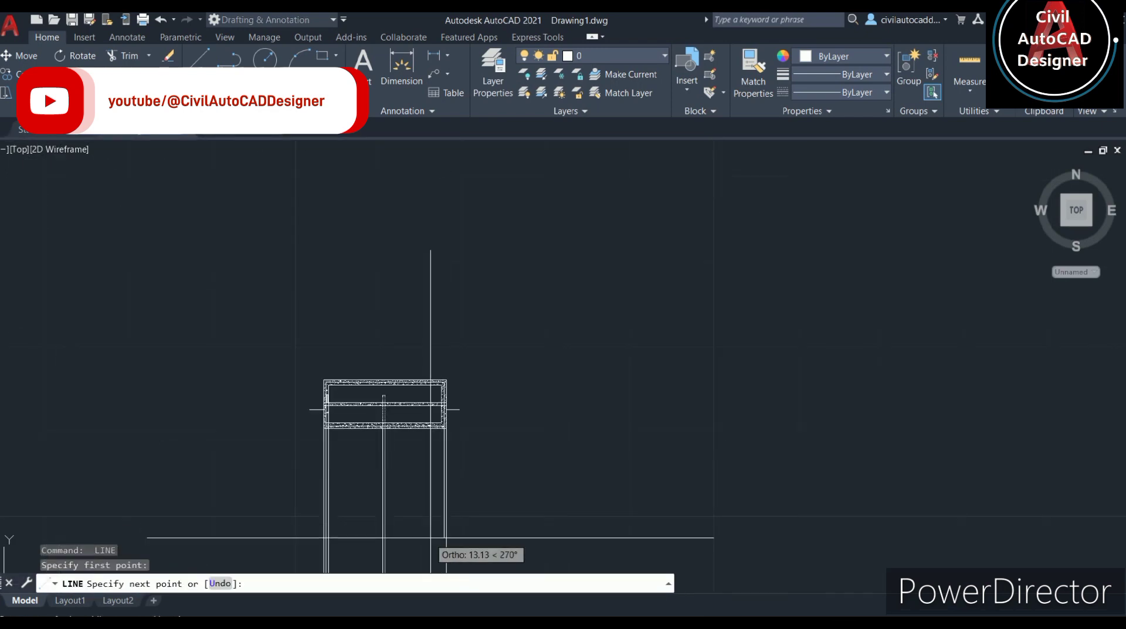
middle_click_drag(446, 508, 447, 431)
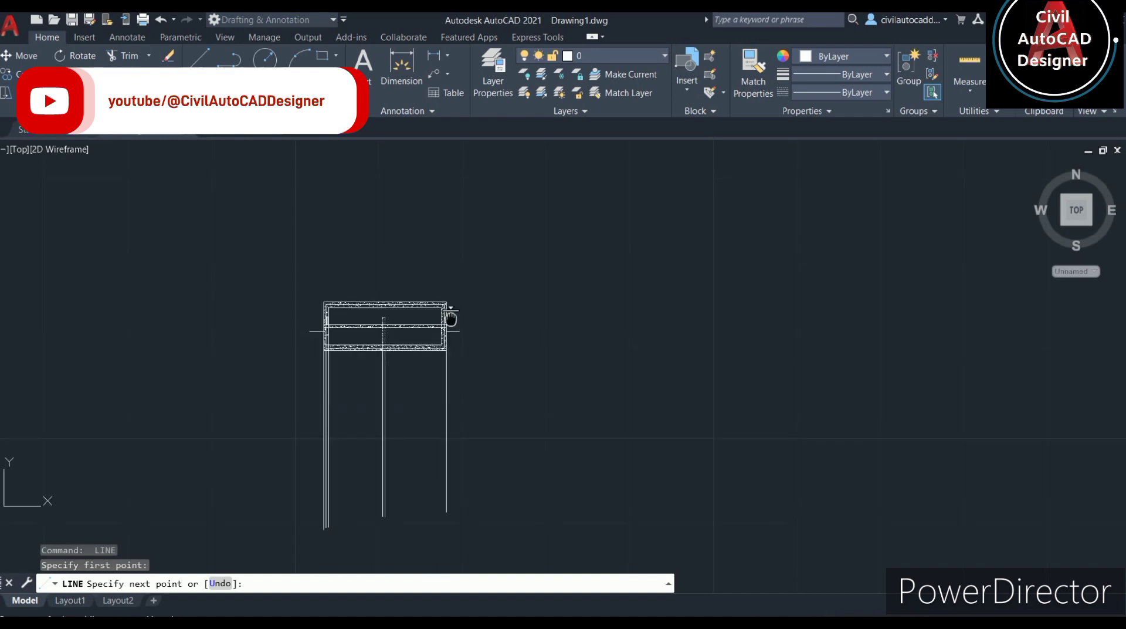
left_click(446, 511)
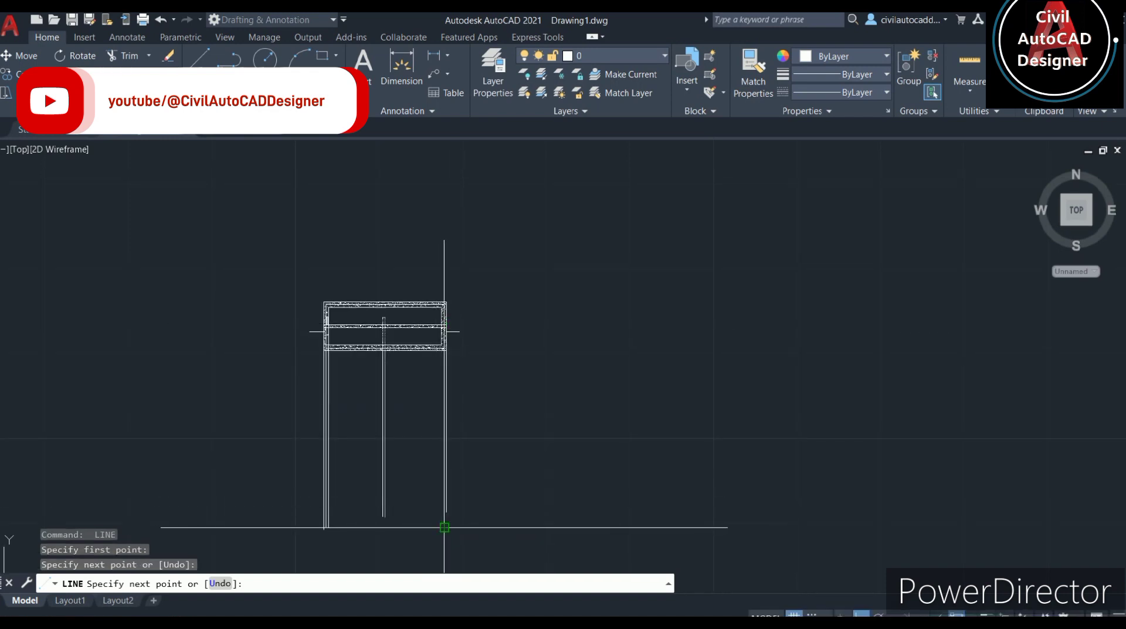
key("Return")
scroll(446, 399, "up", 2)
scroll(446, 399, "up", 5)
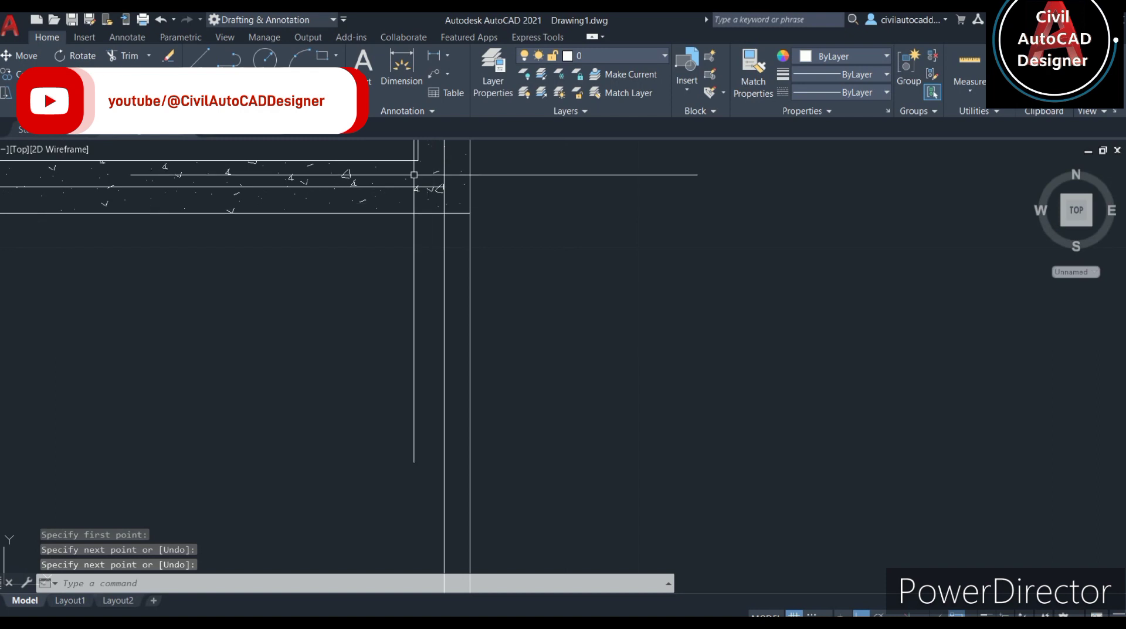
- Draw a vertical line from the column-beam corner down to the column bottom
key("Return")
left_click(418, 159)
scroll(410, 433, "down", 3)
scroll(407, 427, "down", 3)
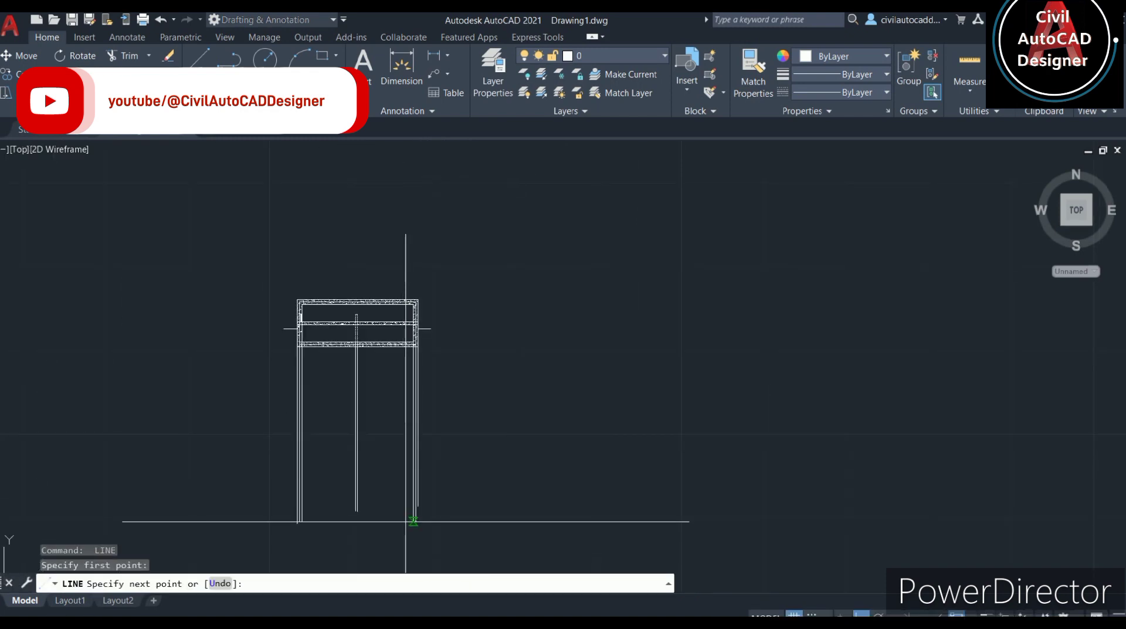
left_click(407, 521)
key("Return")
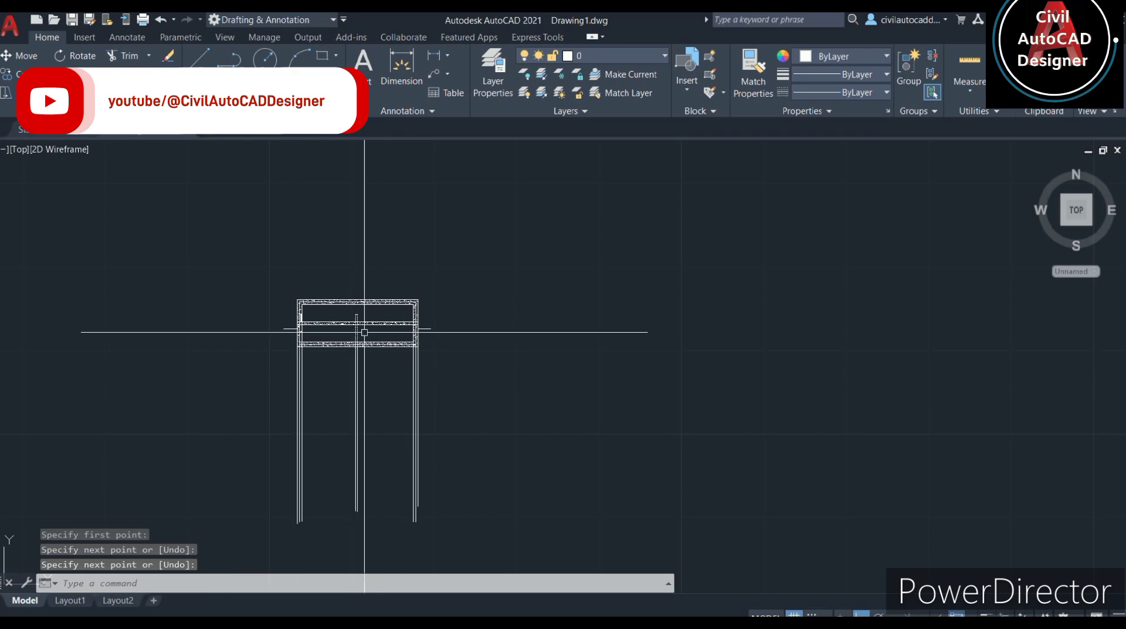
scroll(365, 327, "up", 2)
middle_click_drag(352, 317, 493, 319)
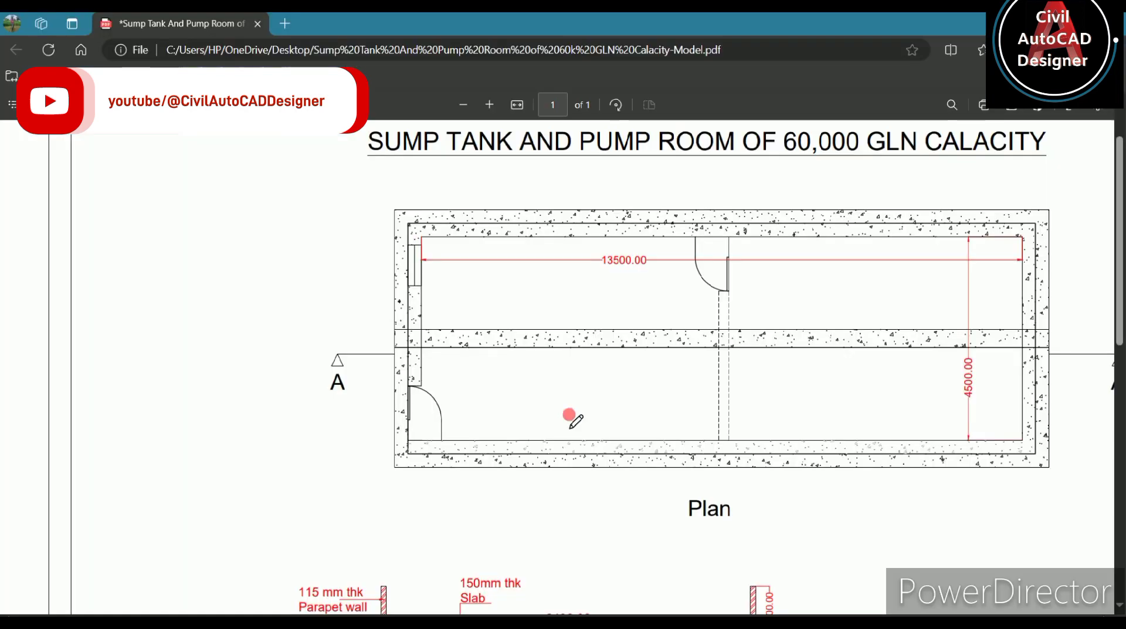
- Scroll the PDF to Section A-A' showing the 300mm slab and 100mm PCC at the tank base
scroll(573, 415, "down", 4)
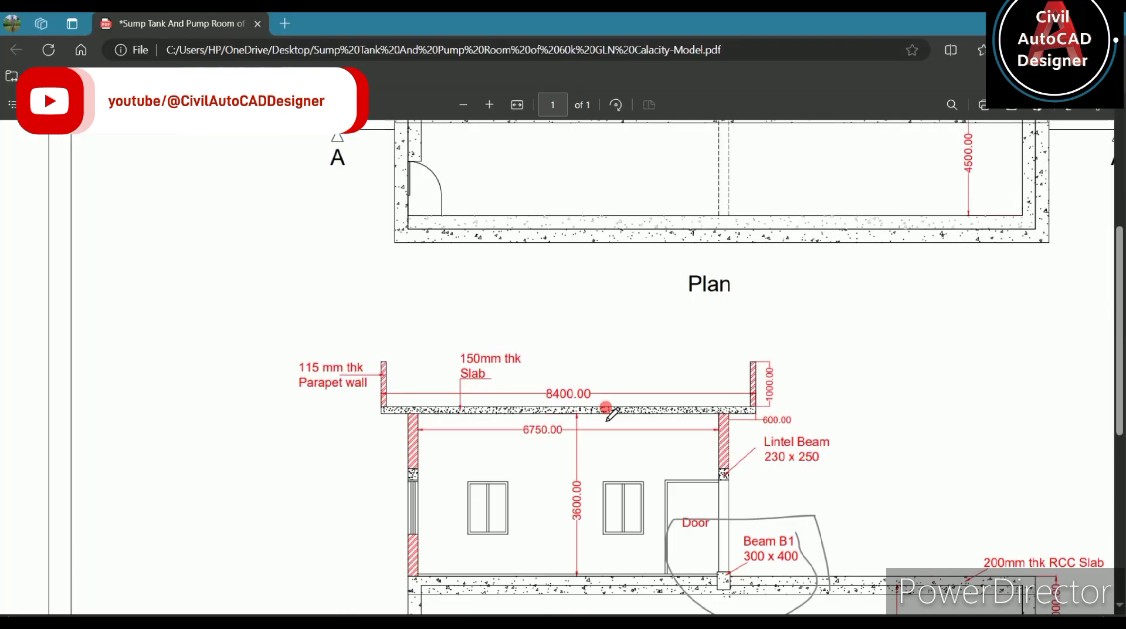
scroll(610, 418, "down", 4)
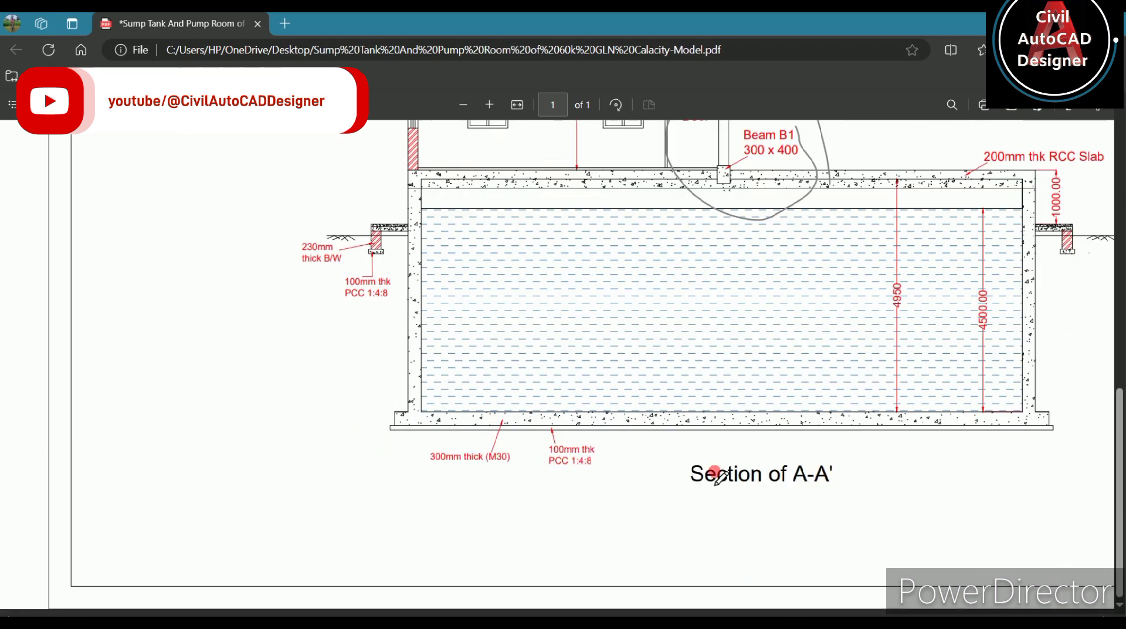
scroll(1056, 494, "up", 2, "ctrl")
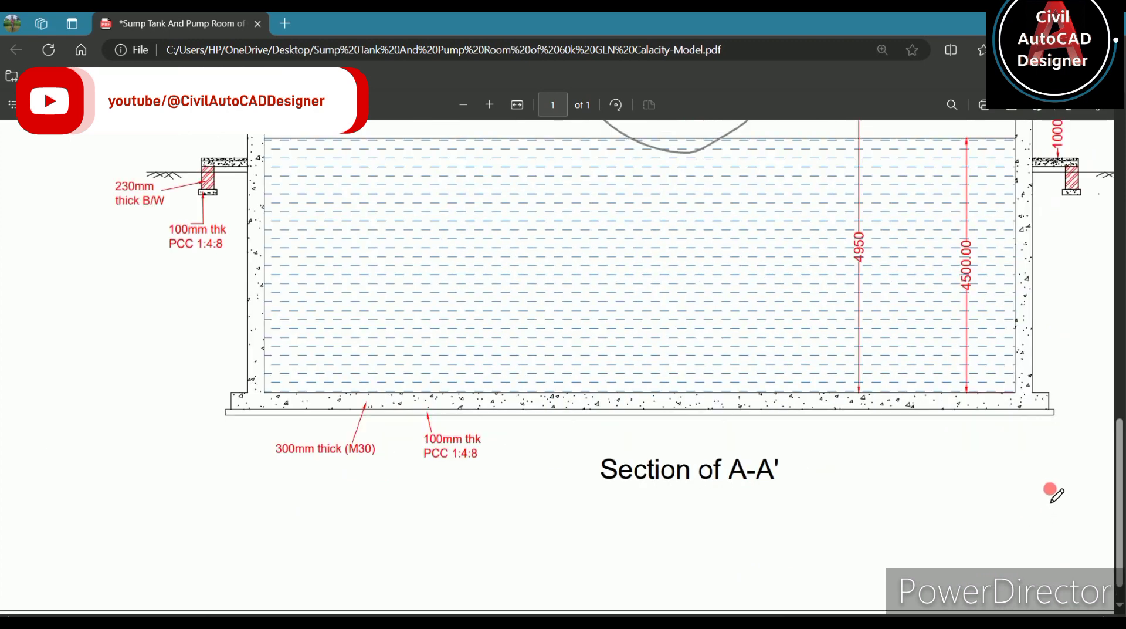
scroll(1050, 490, "up", 2, "ctrl")
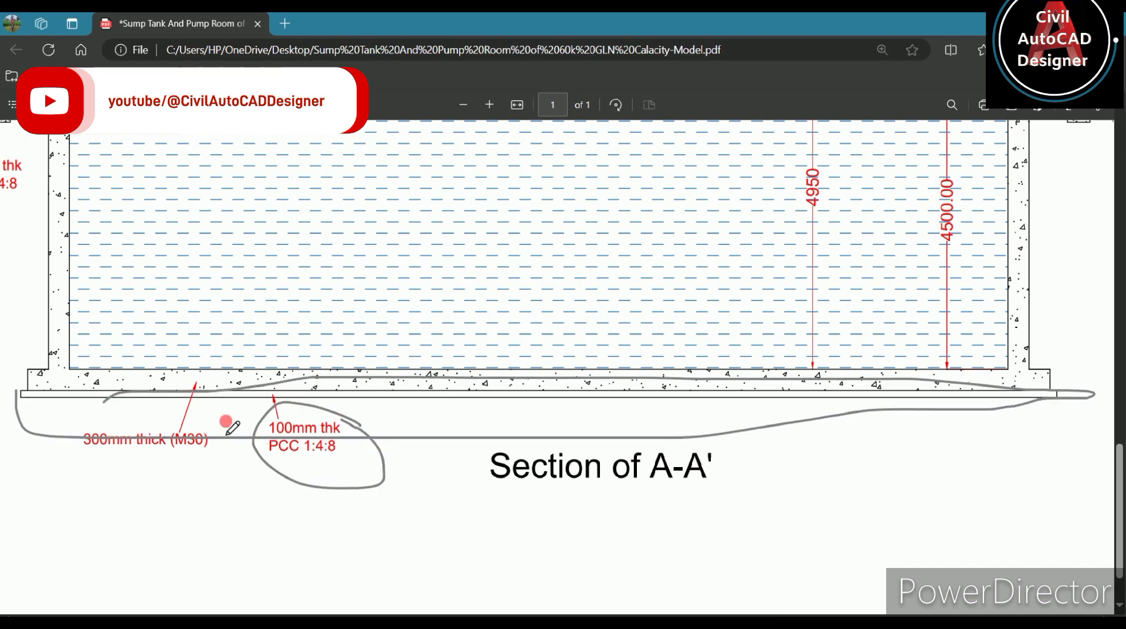
scroll(25, 386, "up", 1)
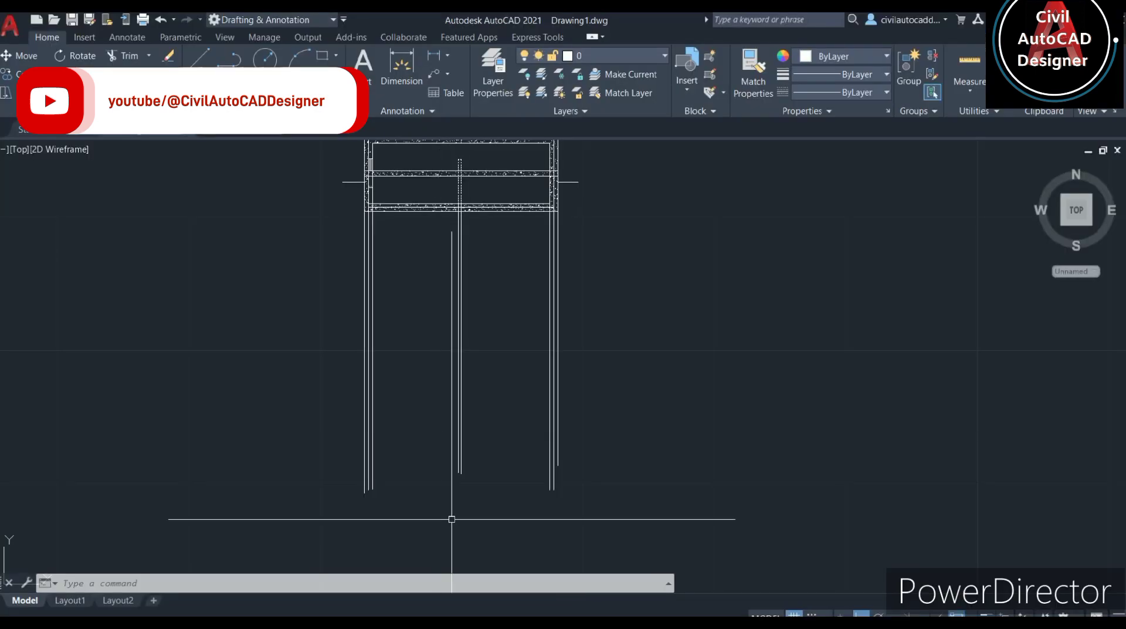
- Draw a horizontal line across the tank from the left wall to the right wall
type("1")
key("Return")
scroll(369, 491, "up", 4)
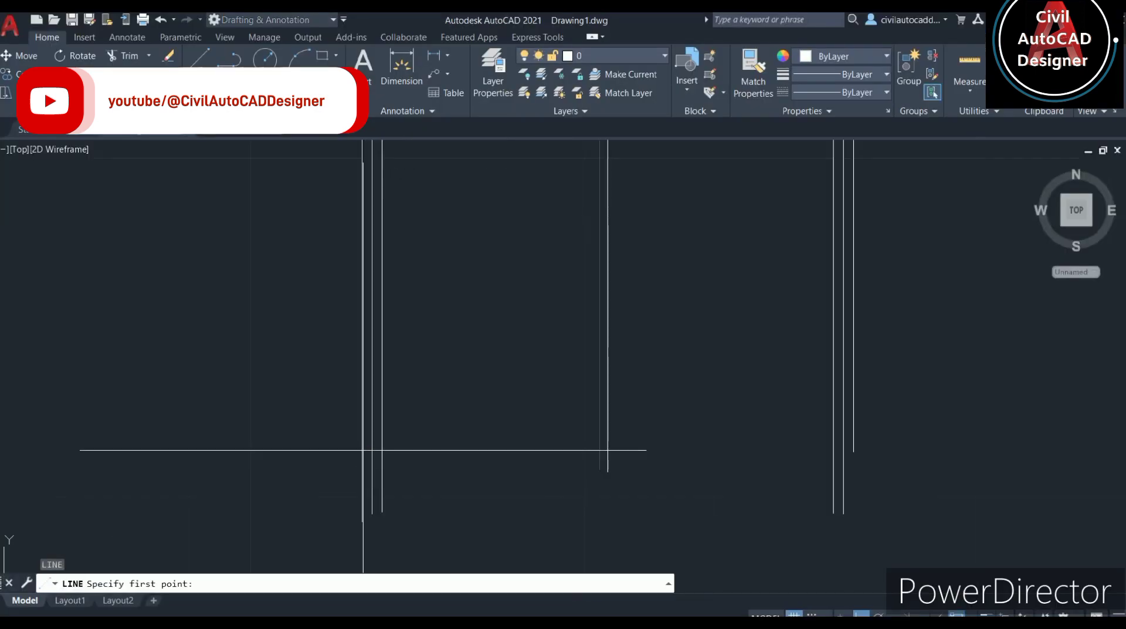
left_click(363, 345)
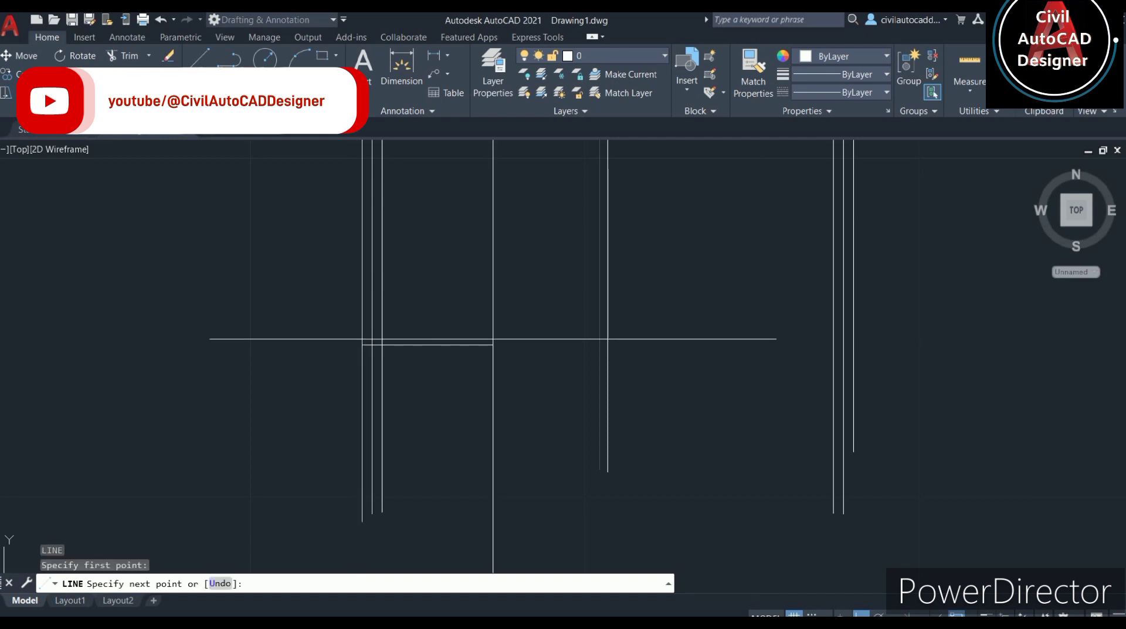
left_click(854, 345)
key("Escape")
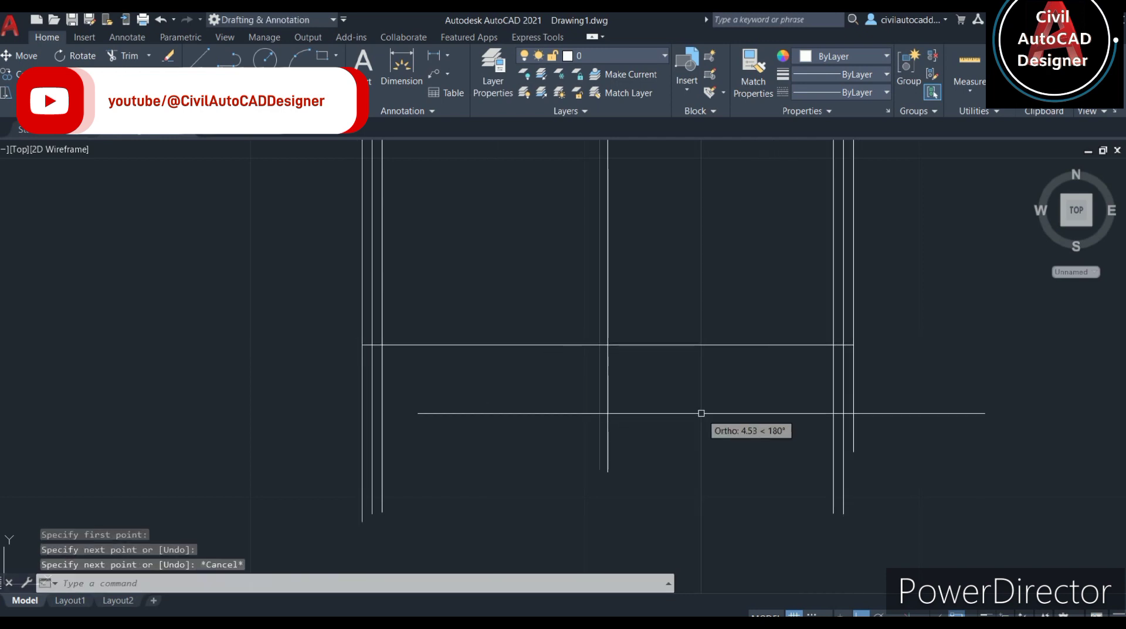
- Offset the horizontal line 0.1 upward to form a thin band
type("o")
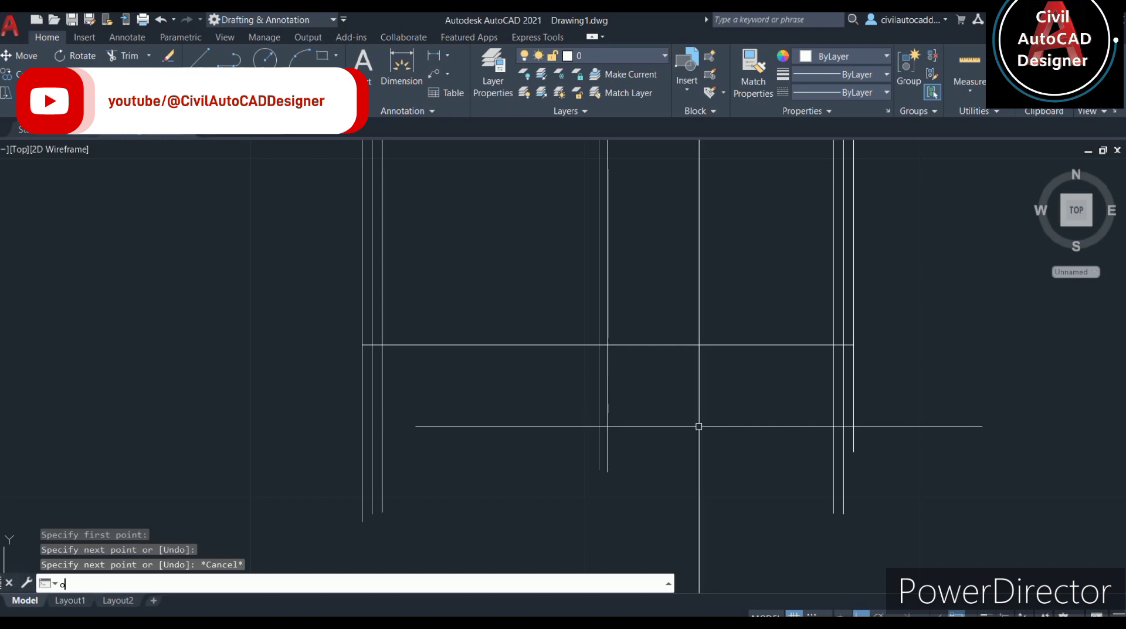
key("Return")
scroll(361, 343, "down", 1)
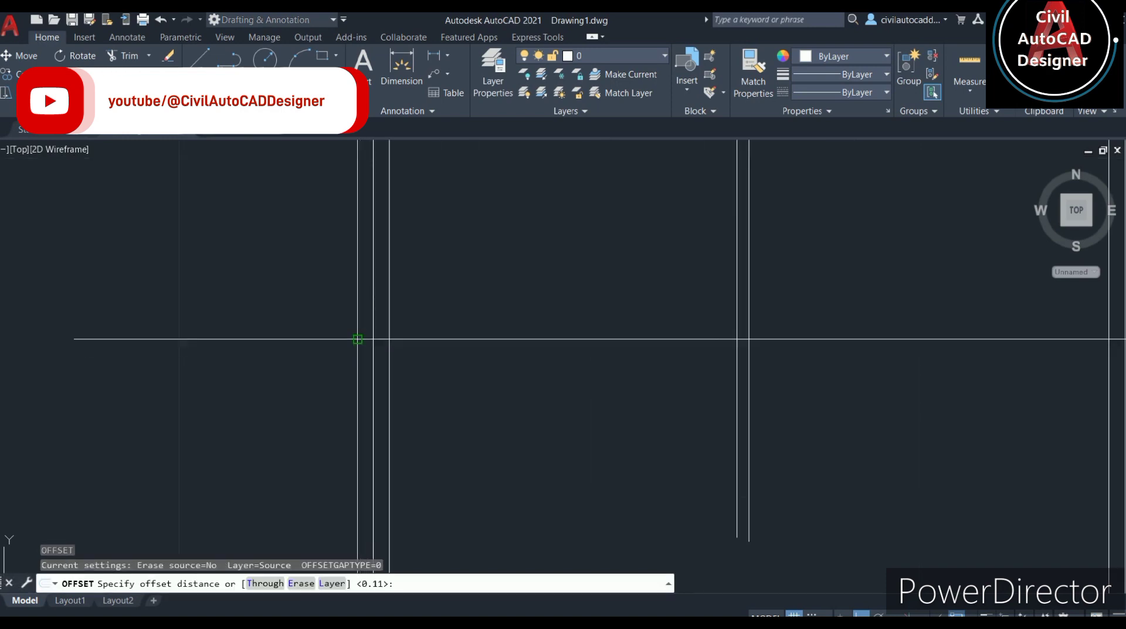
left_click(357, 244)
type(".1")
key("Return")
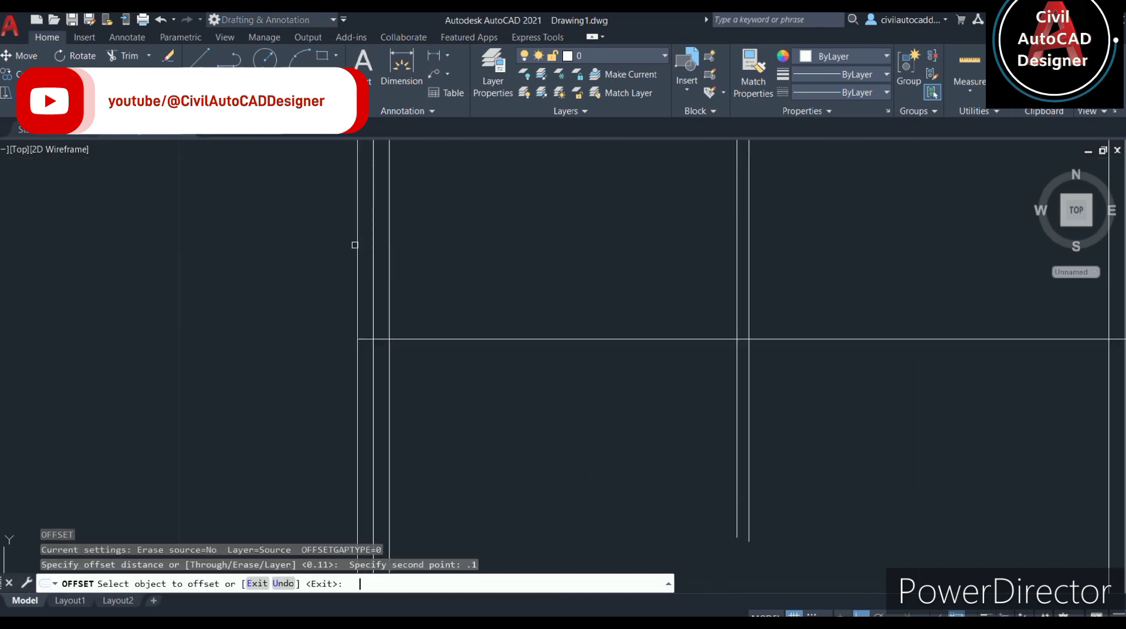
left_click(520, 339)
left_click(521, 267)
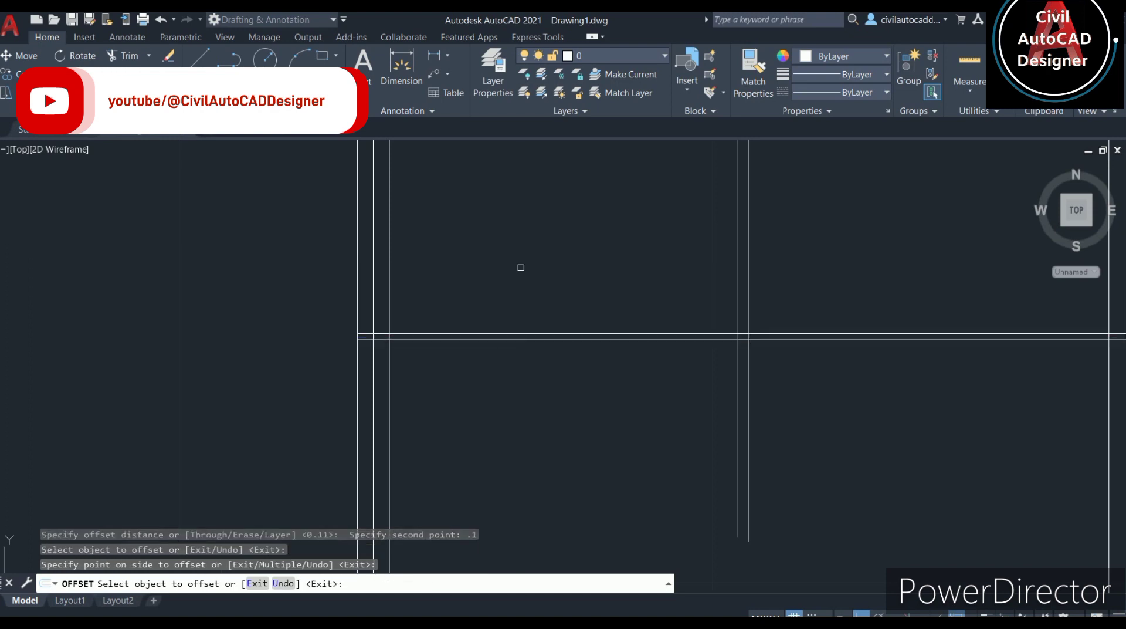
key("Escape")
scroll(364, 378, "up", 5)
- Draw short 0.1-long return segments at the band's left end, past the wall
type("l")
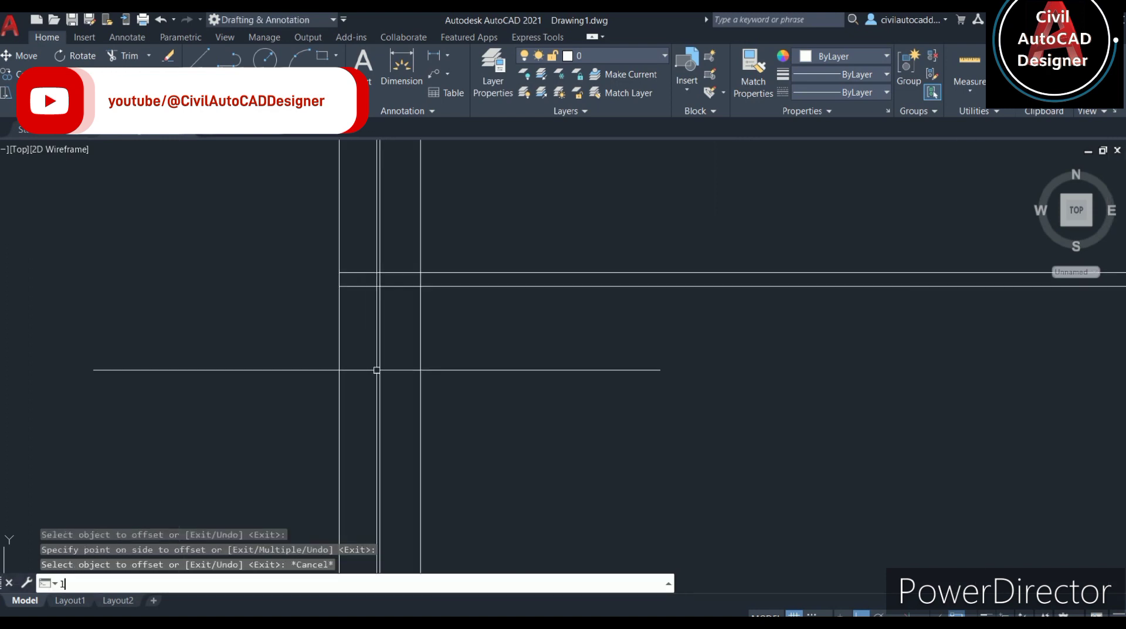
key("Return")
scroll(380, 370, "up", 2)
left_click(330, 272)
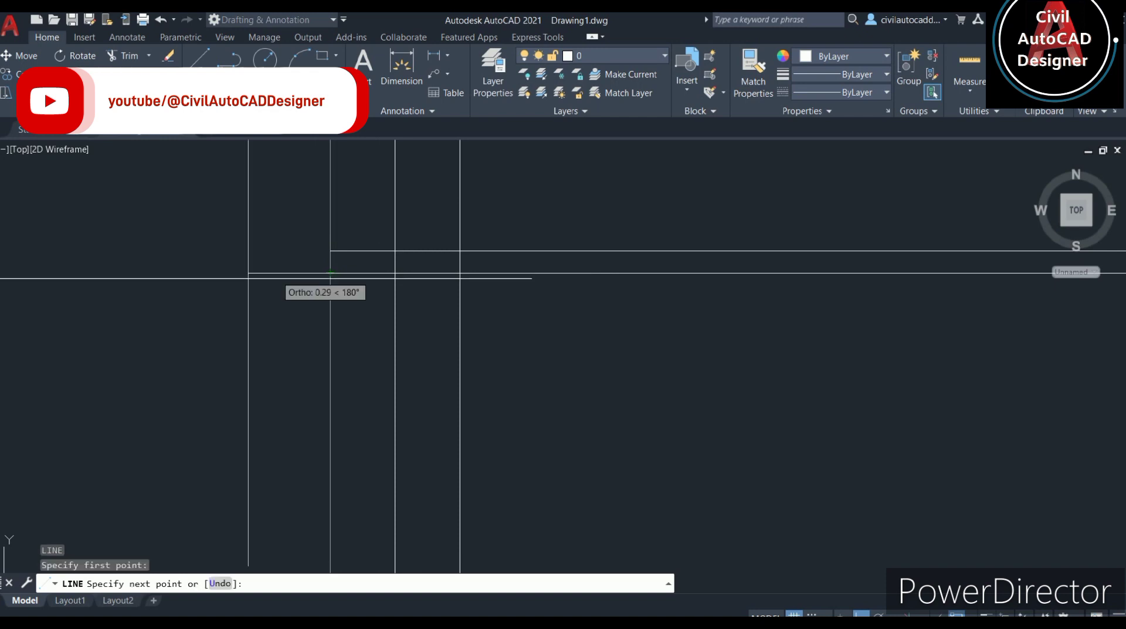
type(".1")
key("Return")
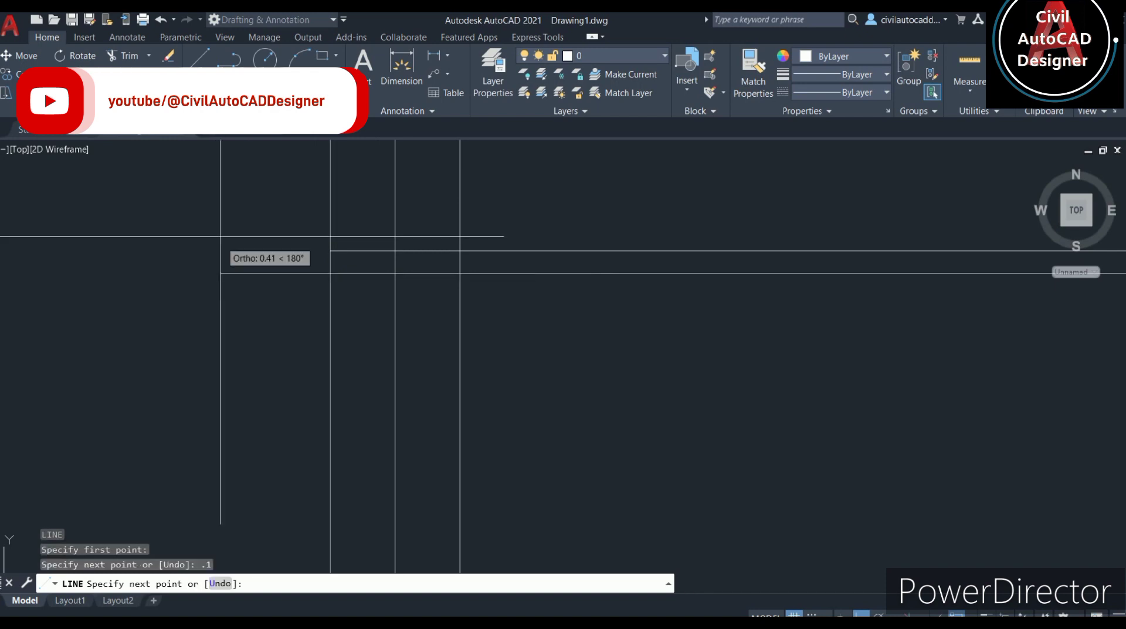
key("Return")
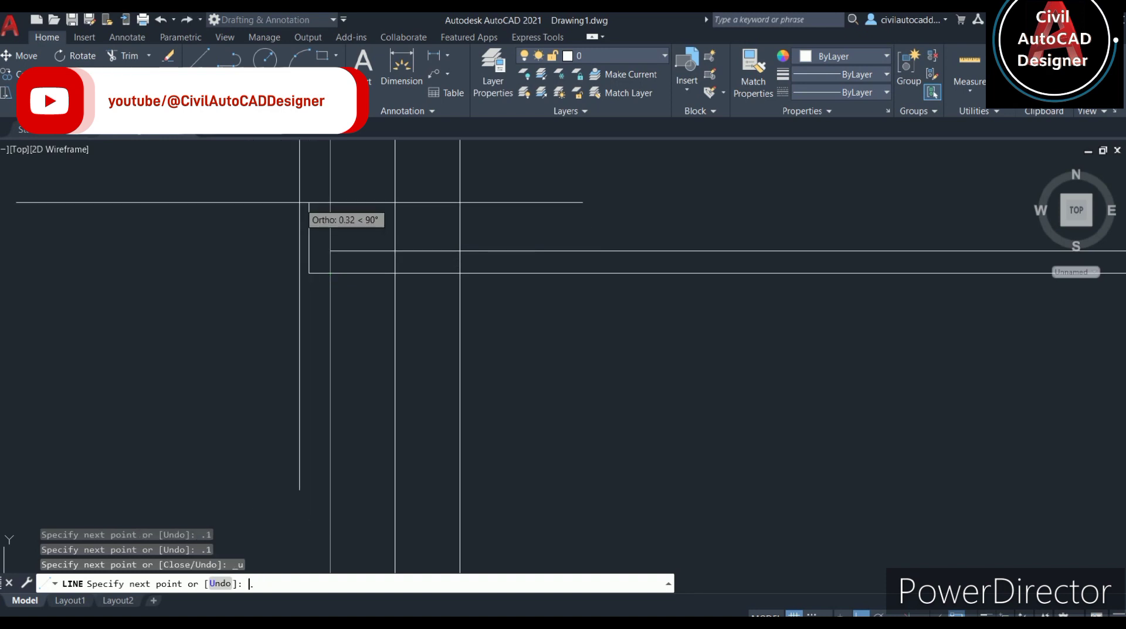
type(".1")
key("Return")
scroll(316, 202, "up", 4)
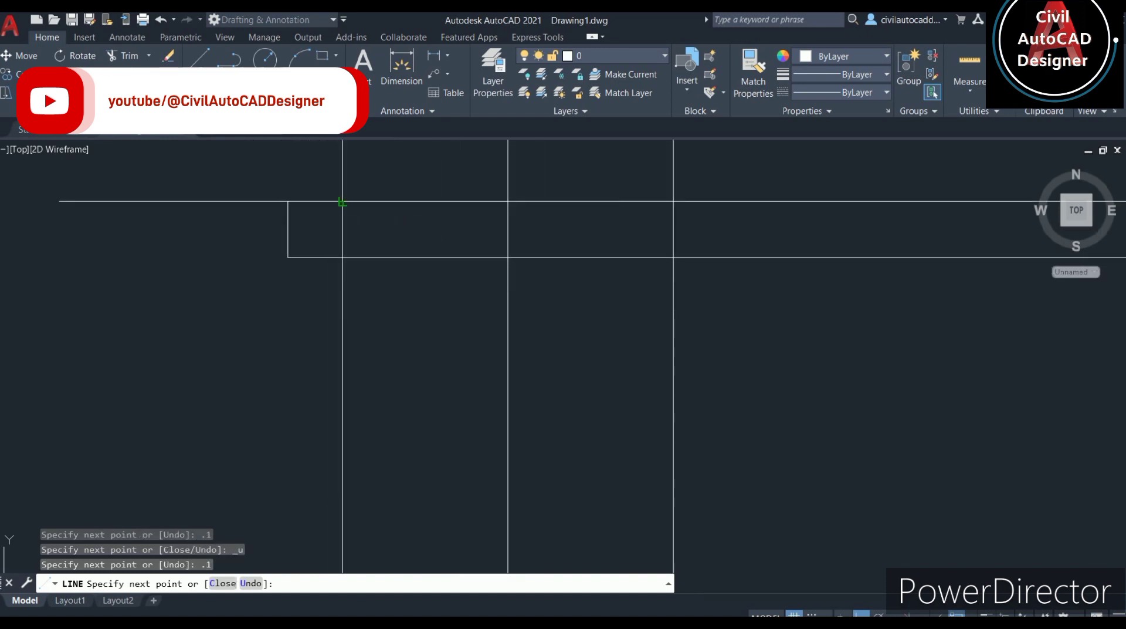
key("Escape")
scroll(375, 244, "down", 8)
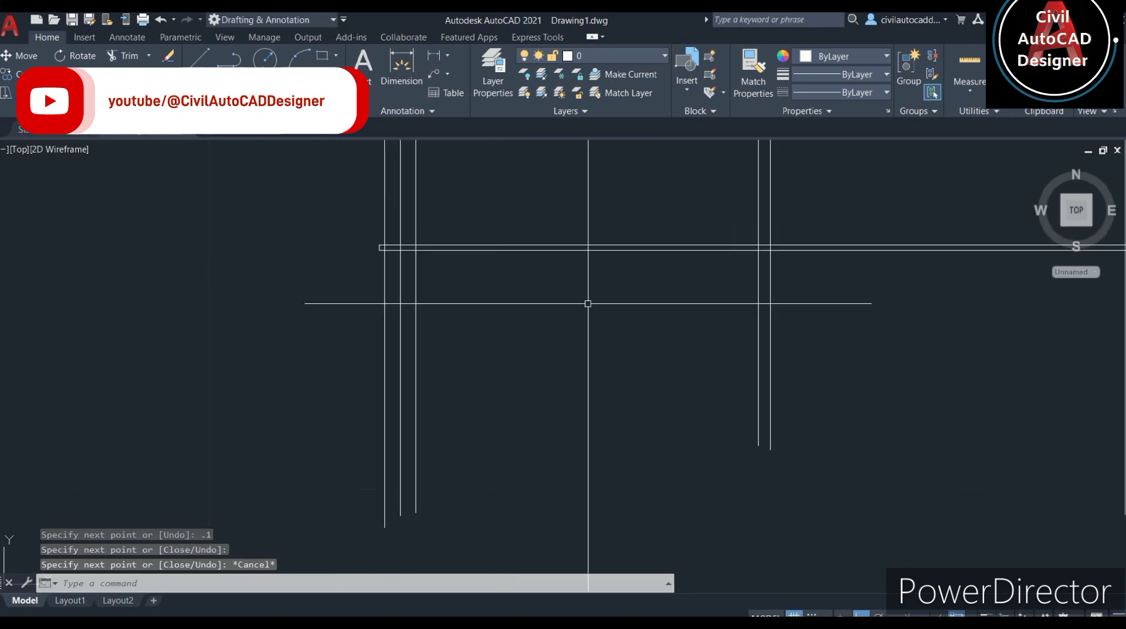
scroll(356, 361, "up", 4)
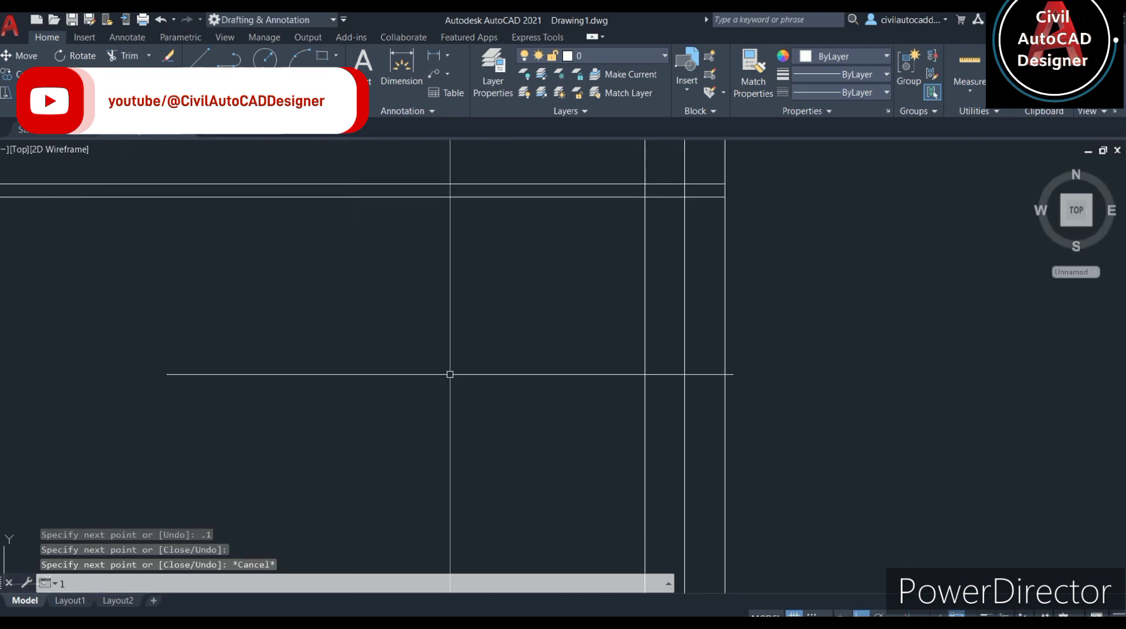
- Draw 0.1 segments to the right and upward at the band's right end
type("l")
key("Return")
left_click(725, 196)
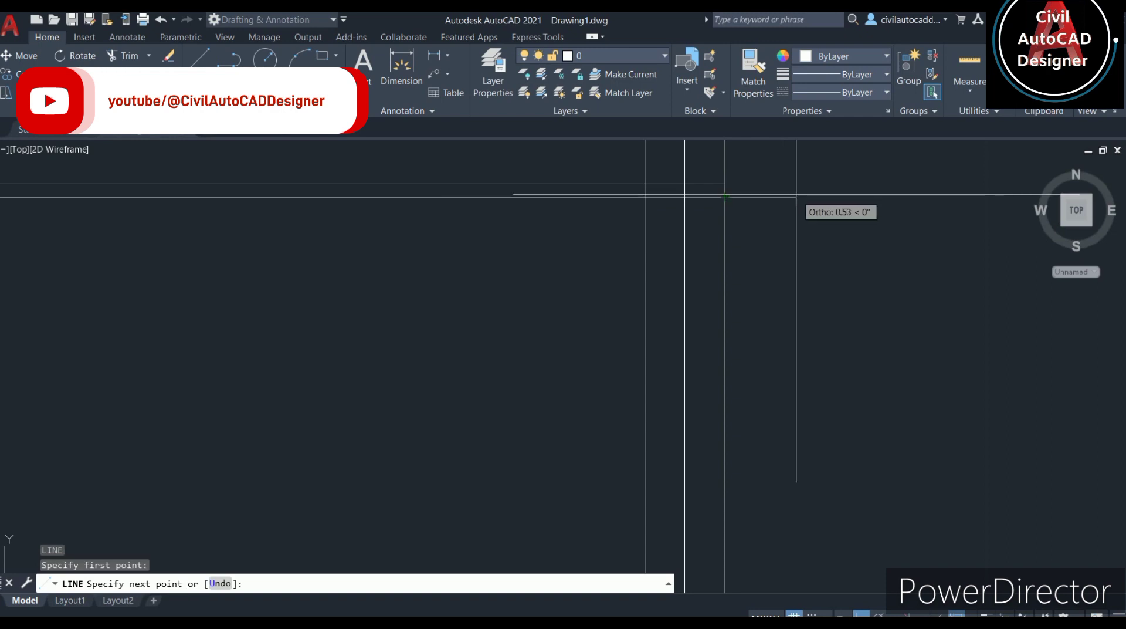
key("Return")
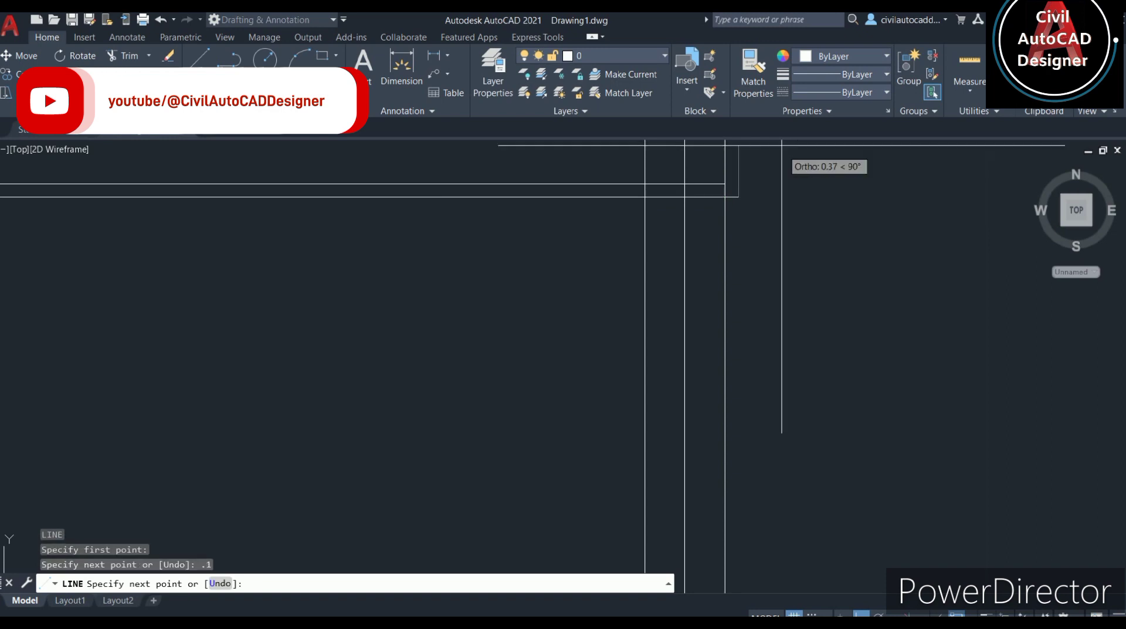
type(".1")
key("Return")
scroll(732, 191, "up", 2)
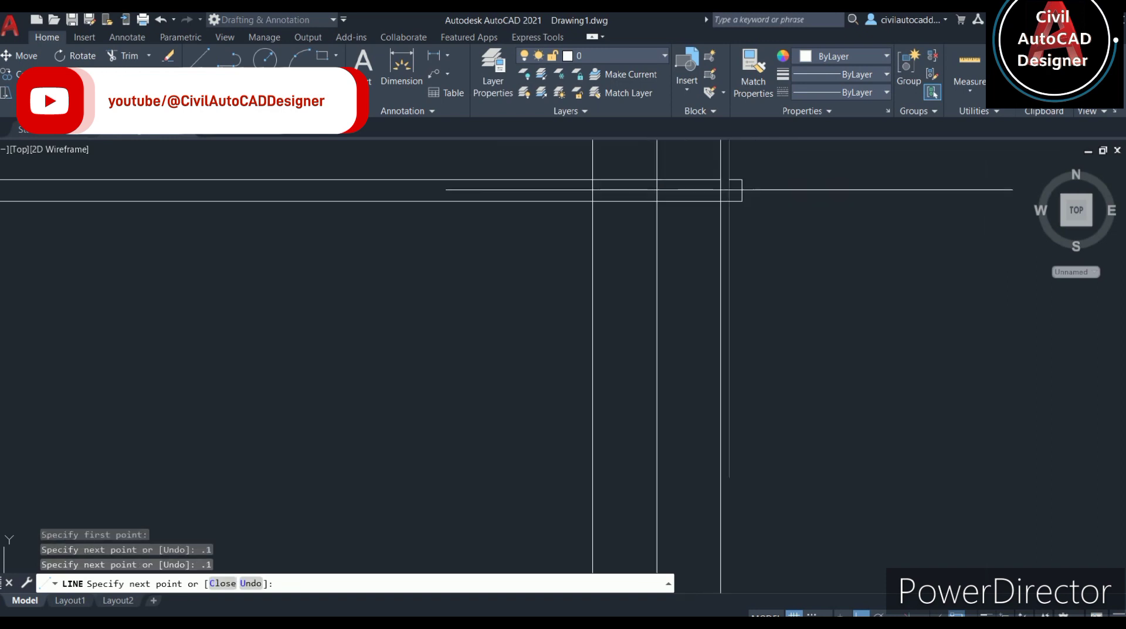
key("Escape")
scroll(725, 192, "up", 2)
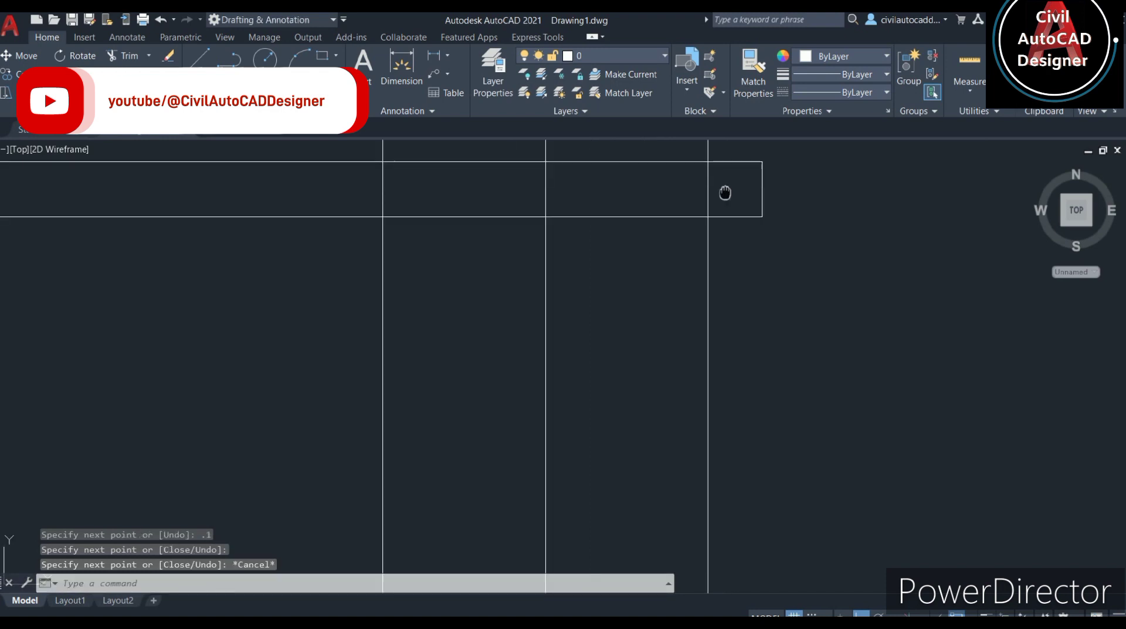
scroll(765, 218, "down", 2)
- Fence-trim the wall lines inside the slab band
type("t or")
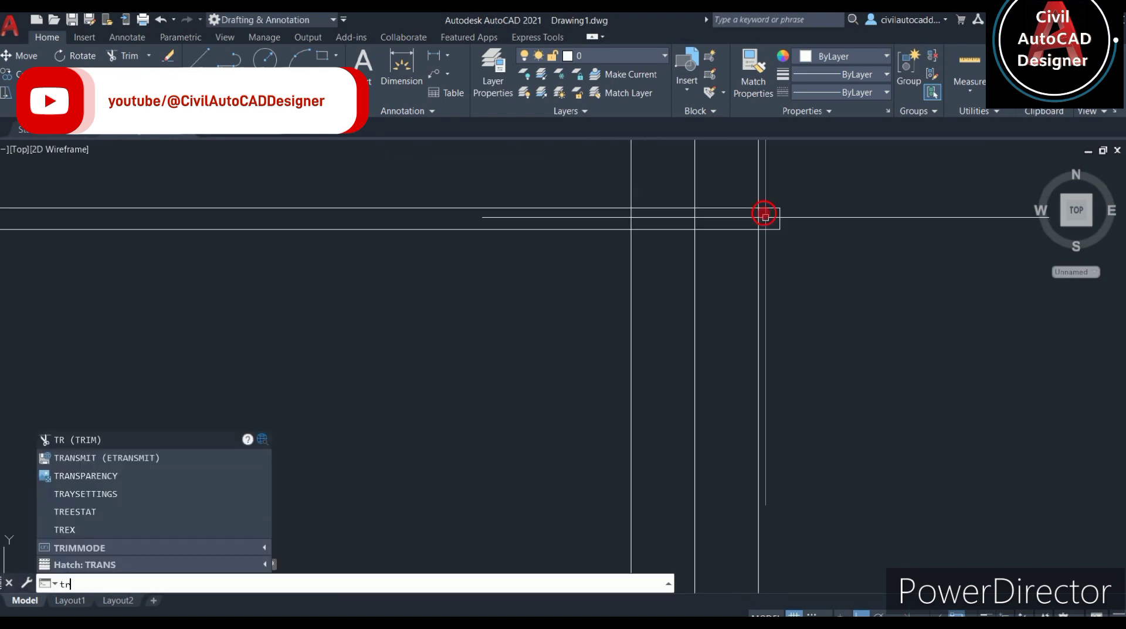
key("Return")
scroll(763, 209, "up", 2)
left_click(757, 209)
left_click(270, 218)
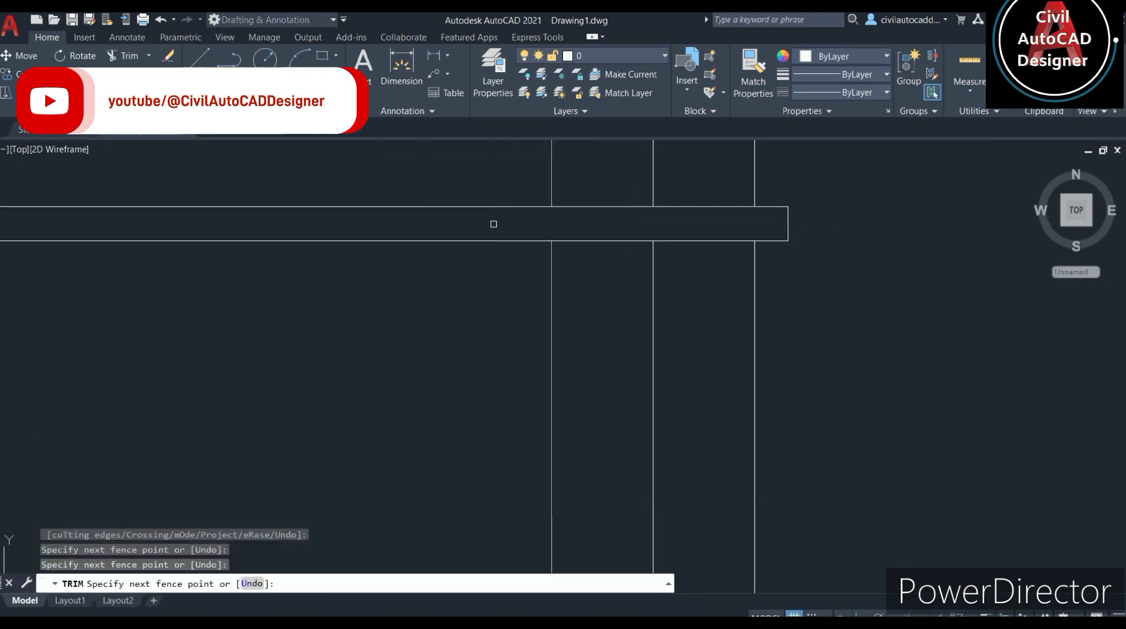
key("Return")
scroll(477, 252, "down", 3)
scroll(477, 252, "down", 2)
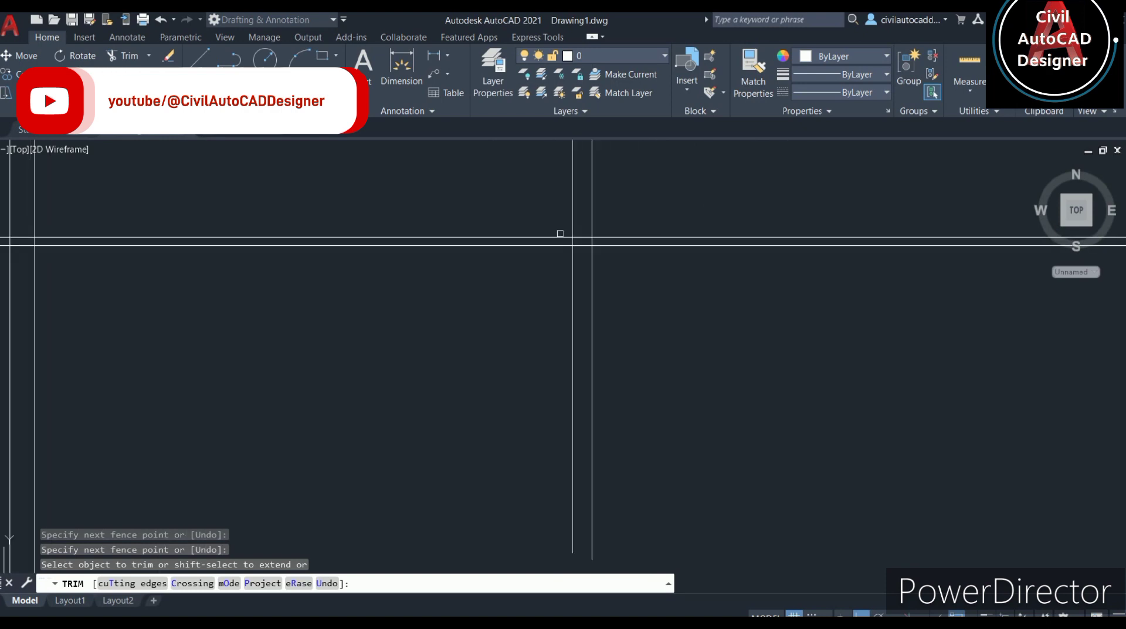
scroll(560, 233, "up", 1)
- Trim away the middle horizontal line, then cancel the trim command
left_click(645, 254)
scroll(775, 256, "up", 2)
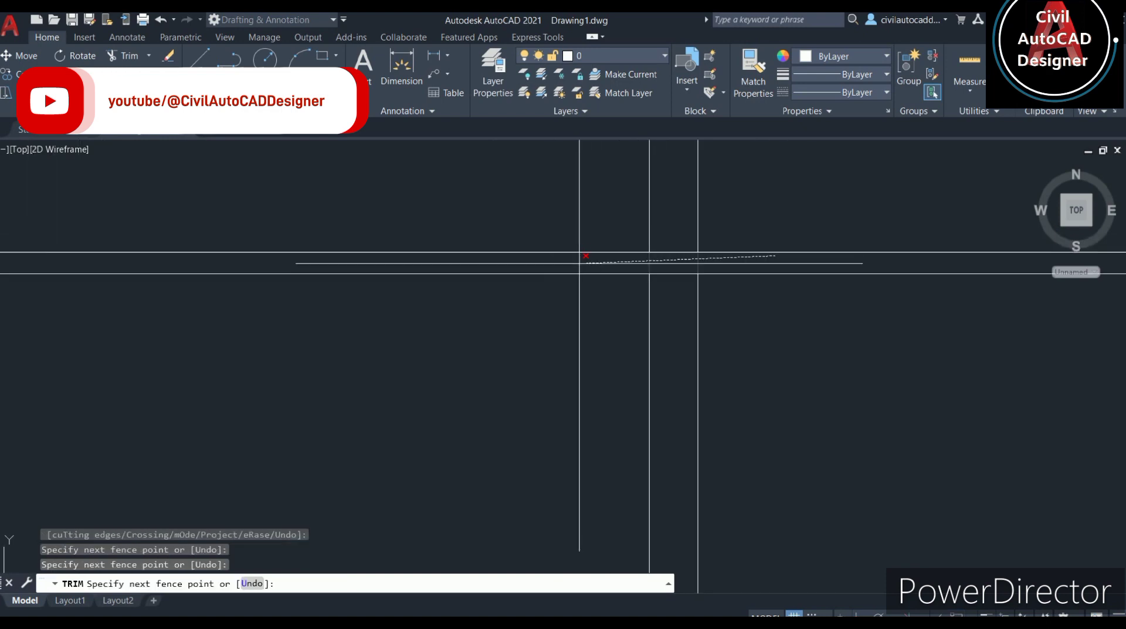
left_click(775, 255)
key("Return")
scroll(483, 294, "down", 2)
scroll(596, 256, "up", 2)
scroll(604, 367, "up", 2)
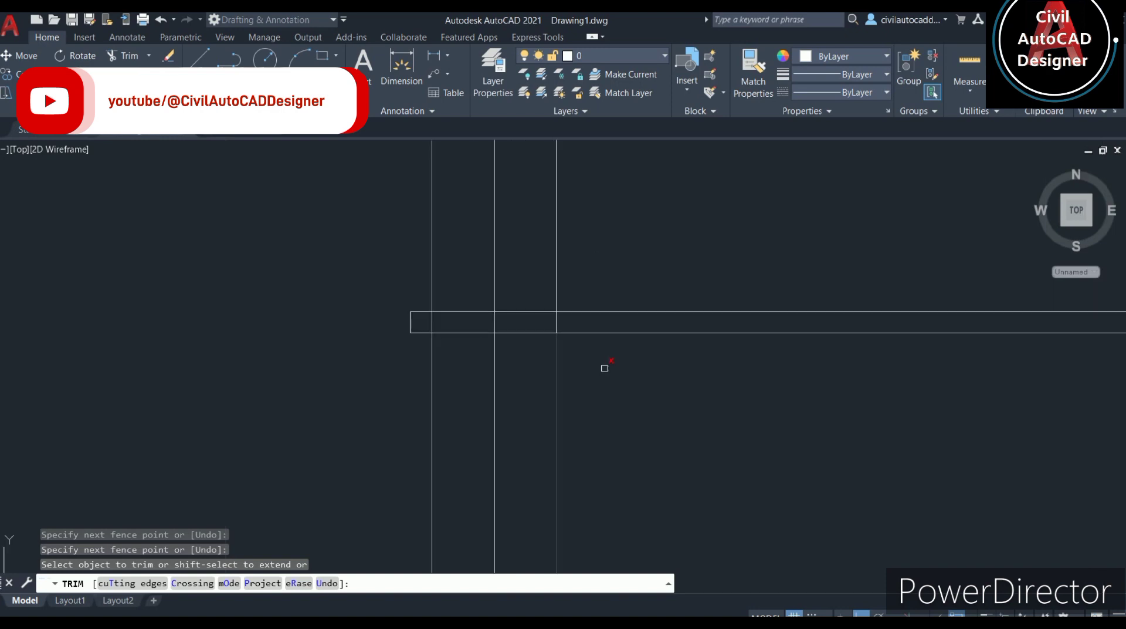
scroll(609, 327, "up", 2)
left_click(604, 322)
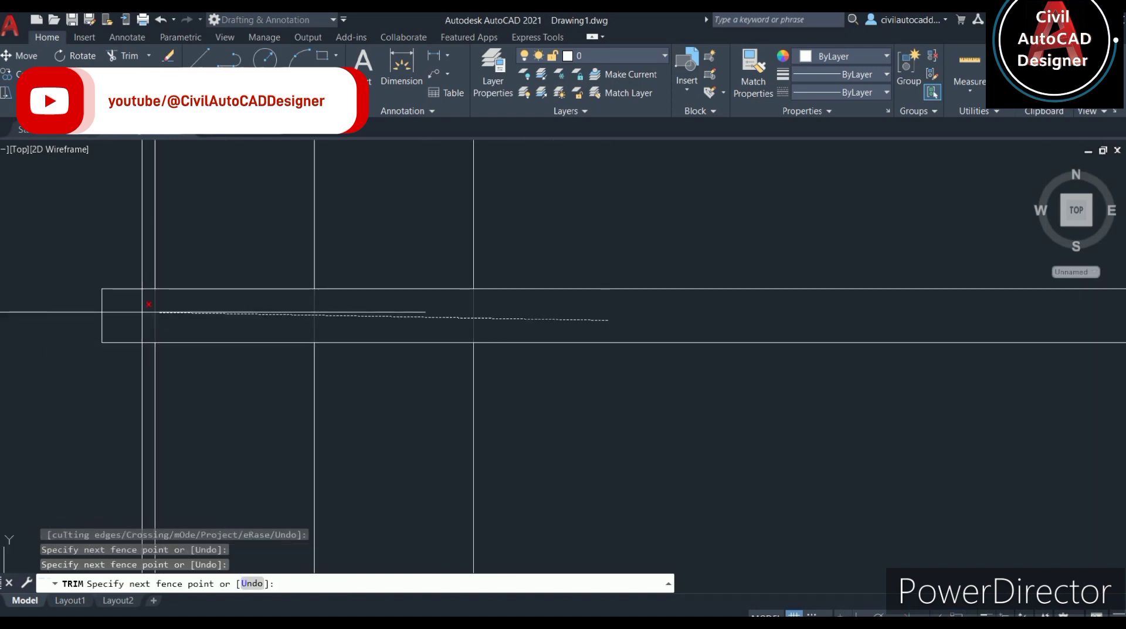
key("Return")
key("Escape")
- Crossing-select the wall line ends hanging below the slab and delete them
scroll(302, 428, "down", 3)
scroll(541, 485, "down", 3)
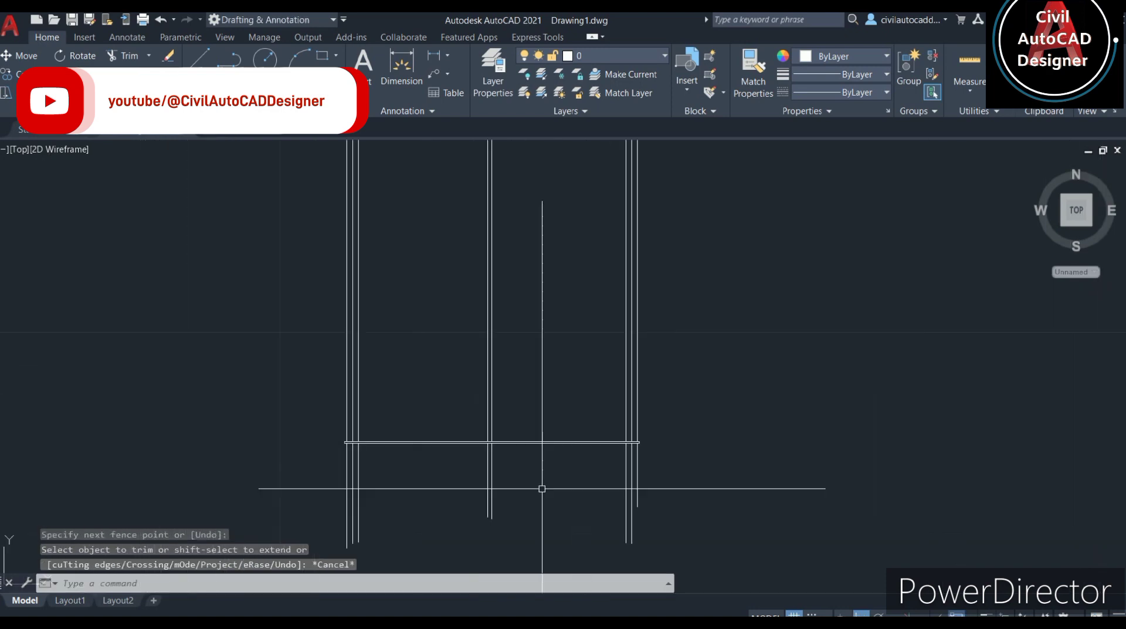
left_click_drag(675, 429, 76, 422)
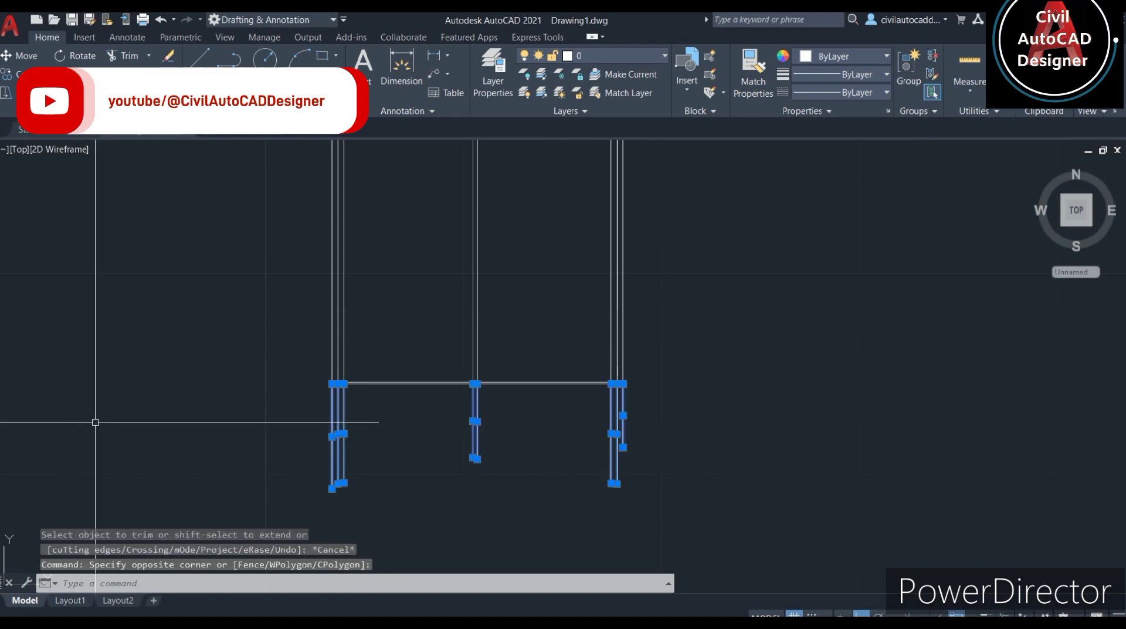
key("Delete")
scroll(445, 383, "up", 3)
scroll(383, 377, "up", 1)
- Set the Edge Draw pen ink colour to red
scroll(510, 376, "up", 2)
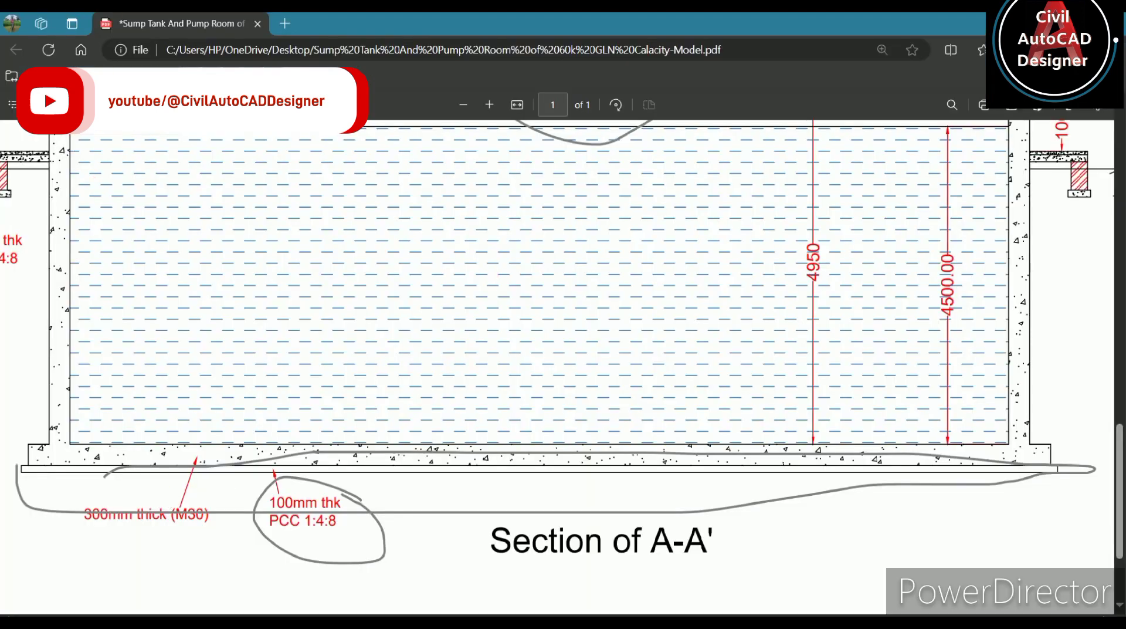
left_click(170, 104)
scroll(57, 484, "up", 1)
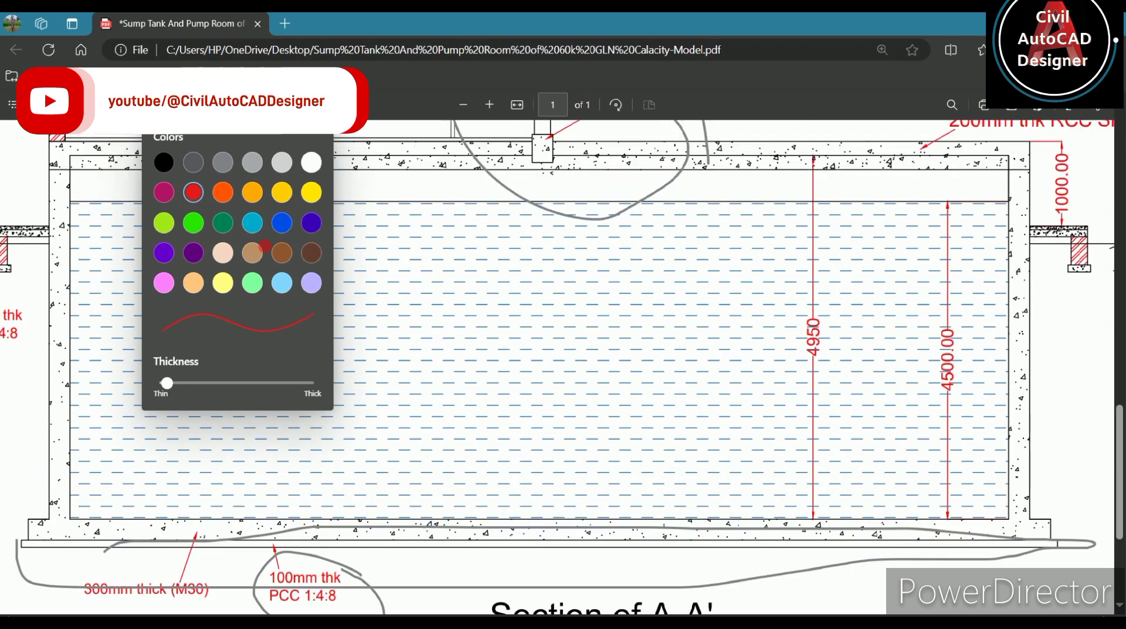
scroll(275, 425, "down", 2)
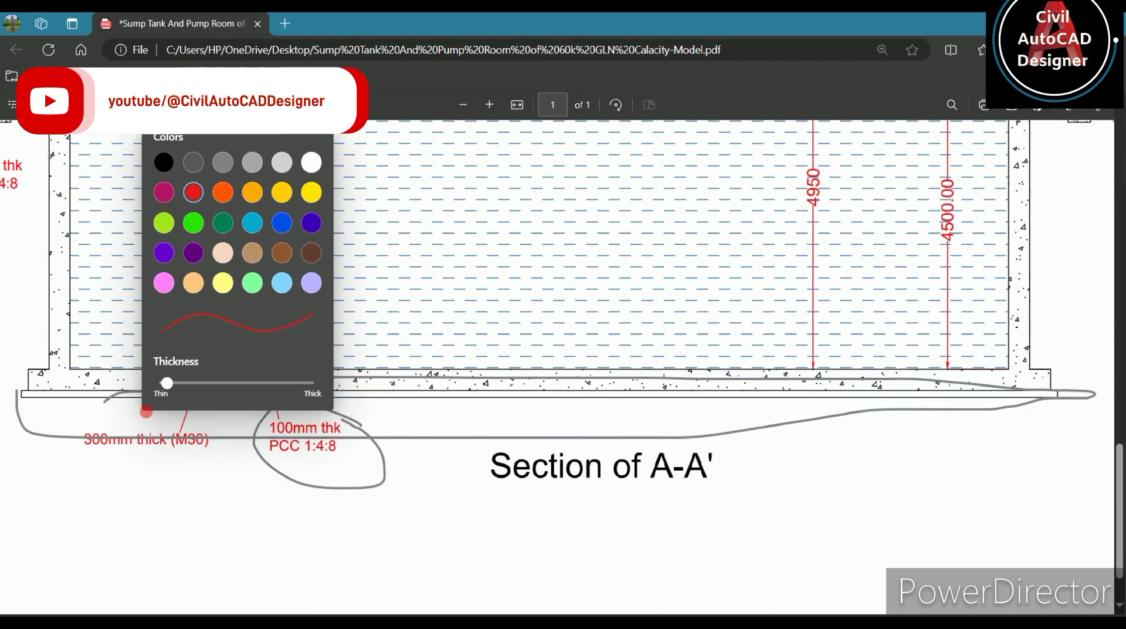
left_click(109, 420)
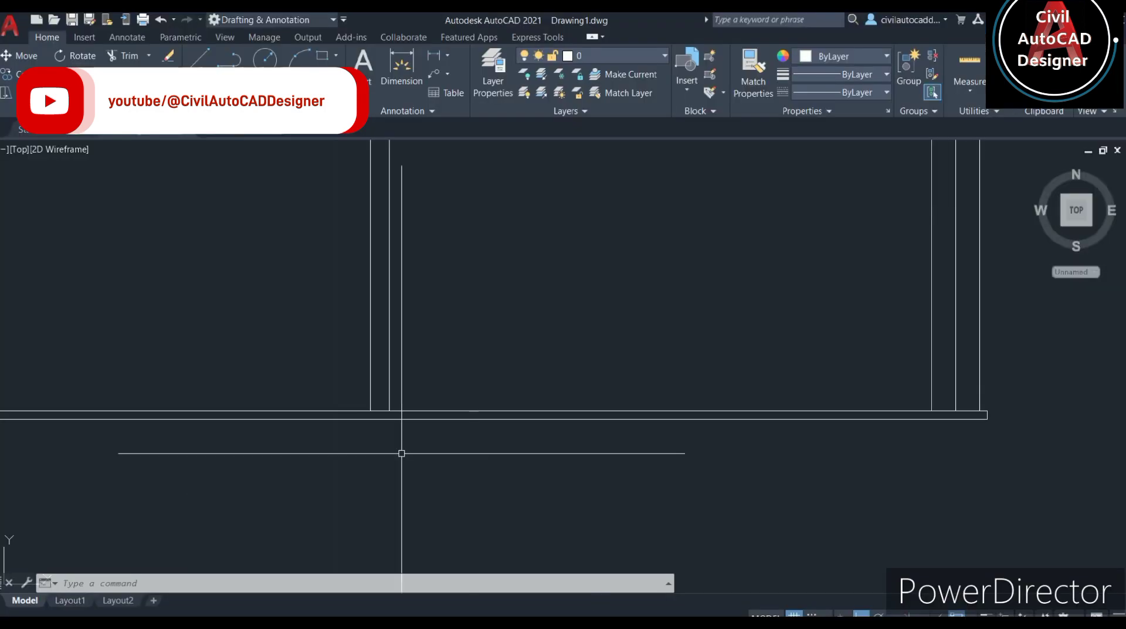
- Offset the bottom line 0.3 upward to form the base slab
scroll(401, 453, "down", 3)
scroll(190, 437, "up", 4)
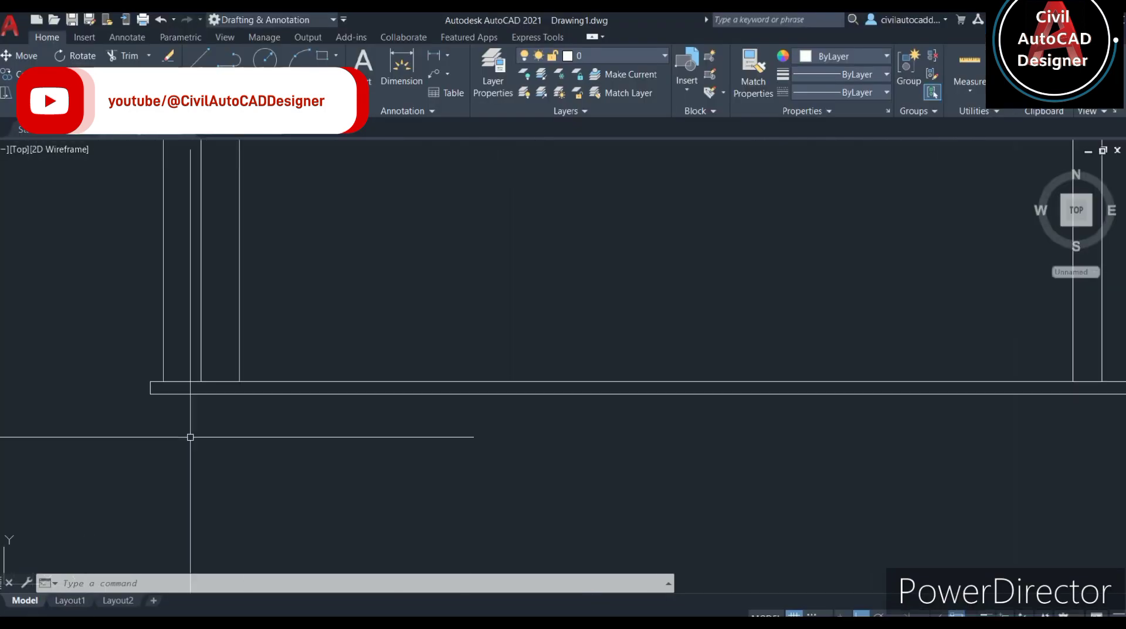
scroll(190, 437, "down", 3)
middle_click_drag(196, 432, 217, 430)
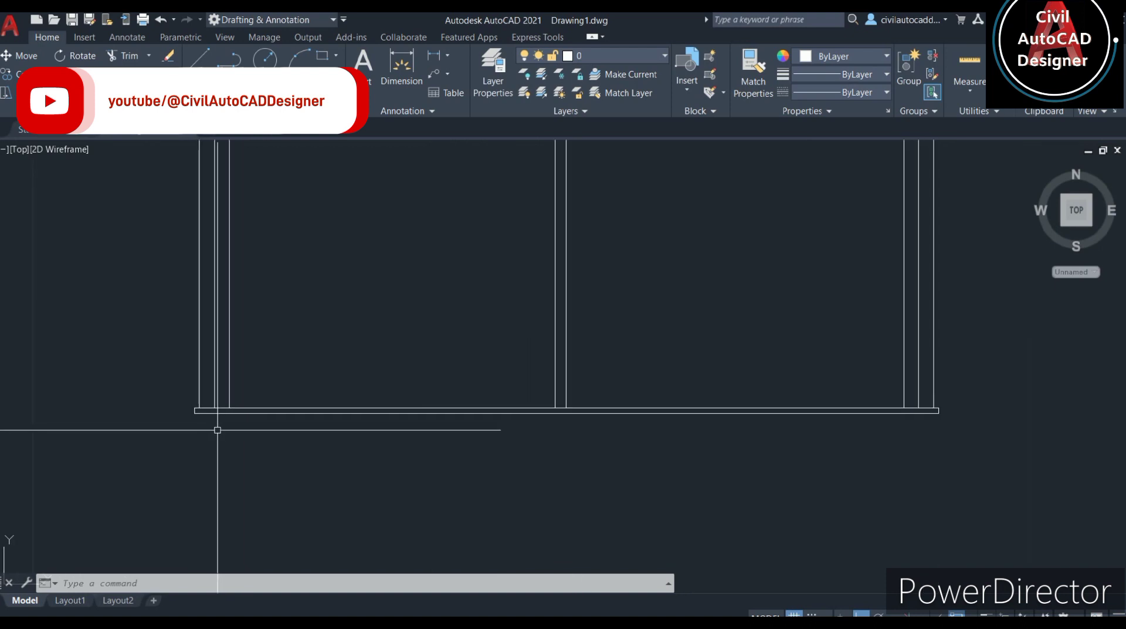
type("o")
key("Return")
scroll(170, 382, "up", 3)
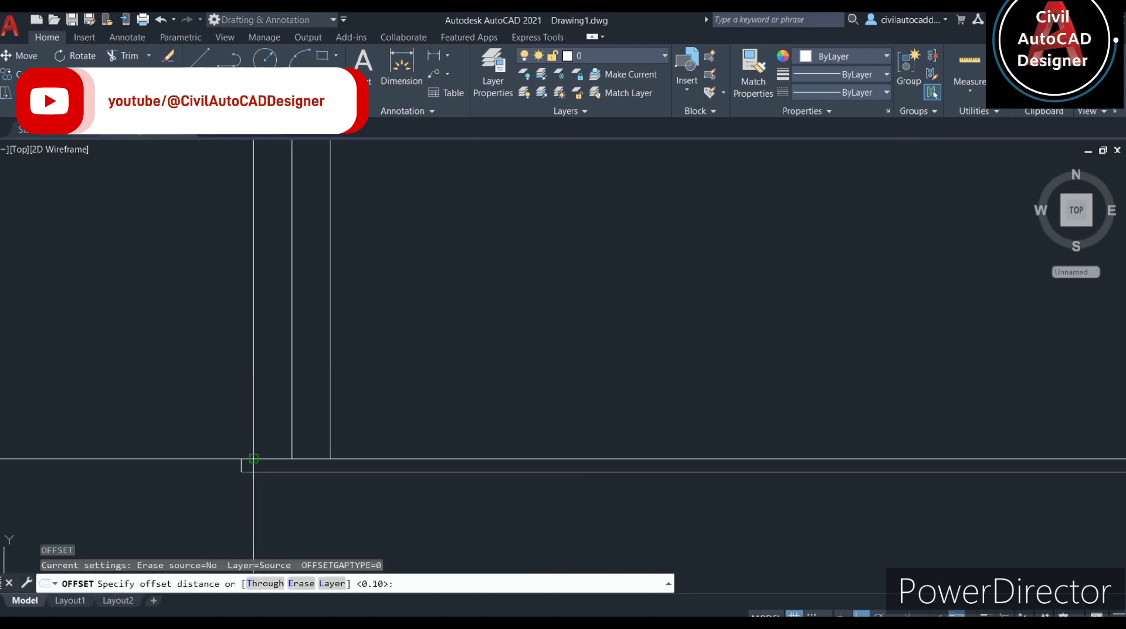
type(".3")
key("Return")
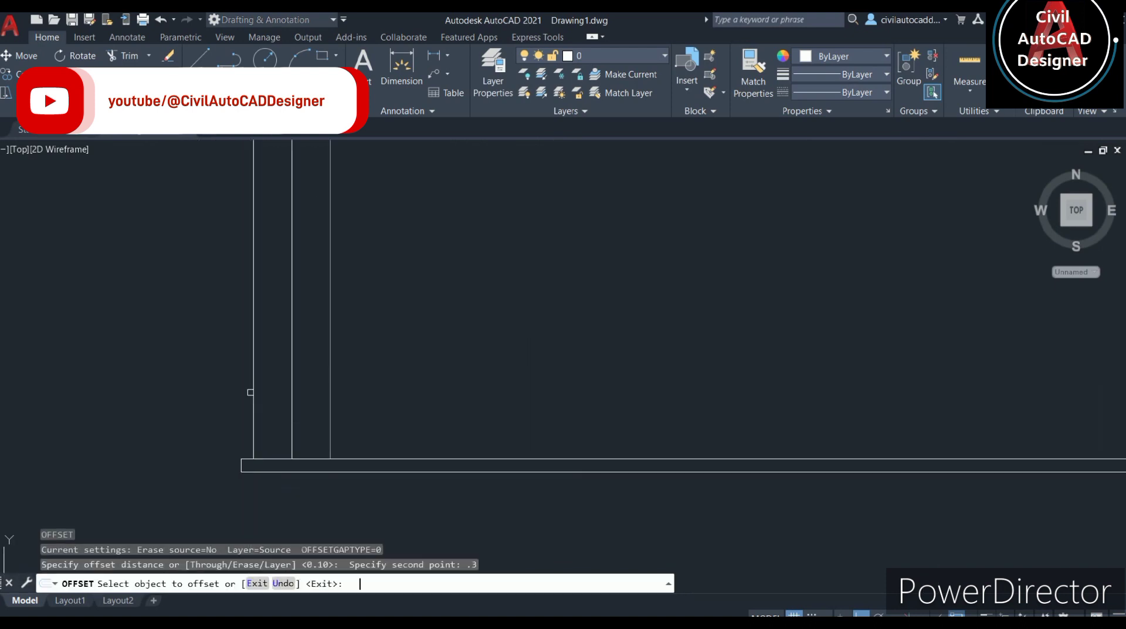
left_click(420, 457)
left_click(436, 335)
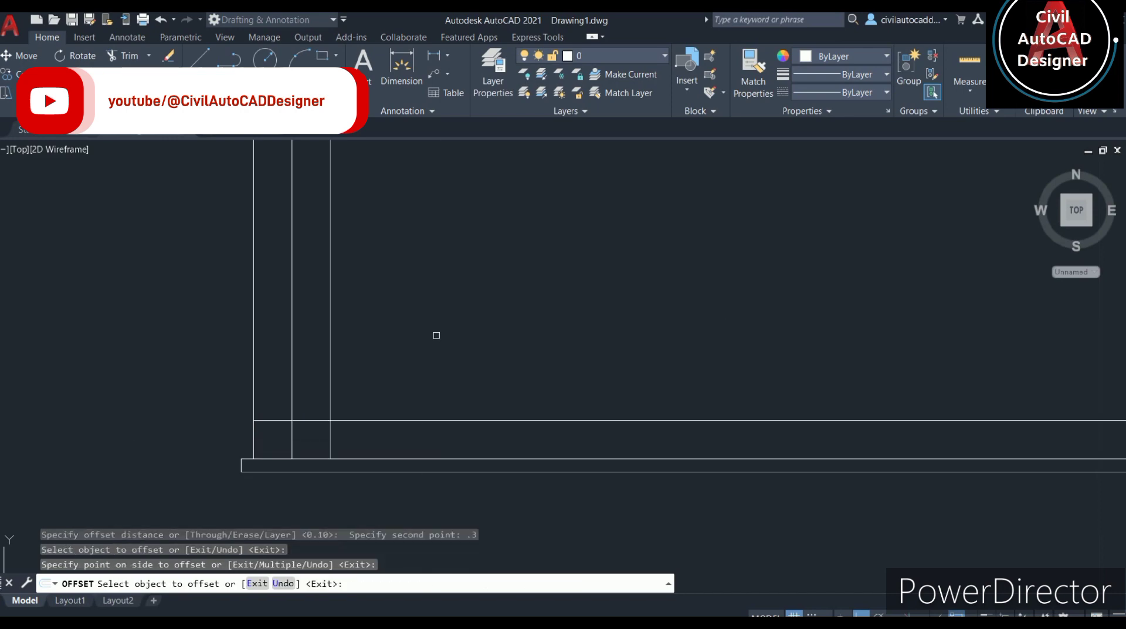
scroll(271, 468, "down", 1)
key("Escape")
scroll(264, 434, "down", 1)
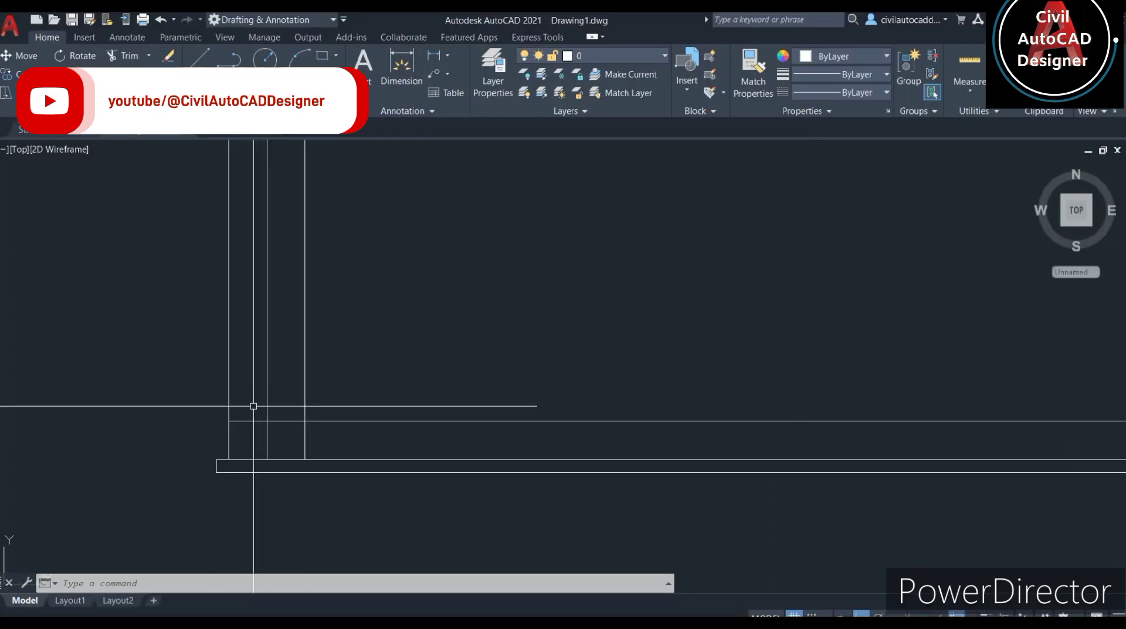
- Trim the wall lines inside the base slab and the slab edge between the walls
key("Escape")
type("tr")
key("Return")
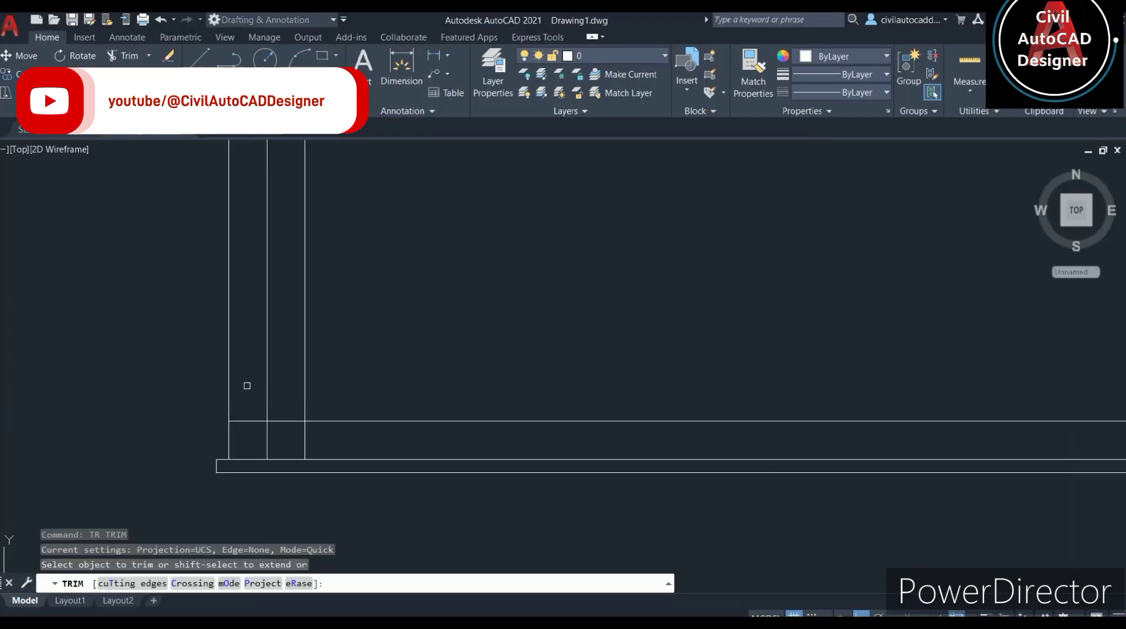
left_click_drag(216, 375, 239, 377)
scroll(264, 432, "up", 2)
left_click_drag(264, 434, 511, 454)
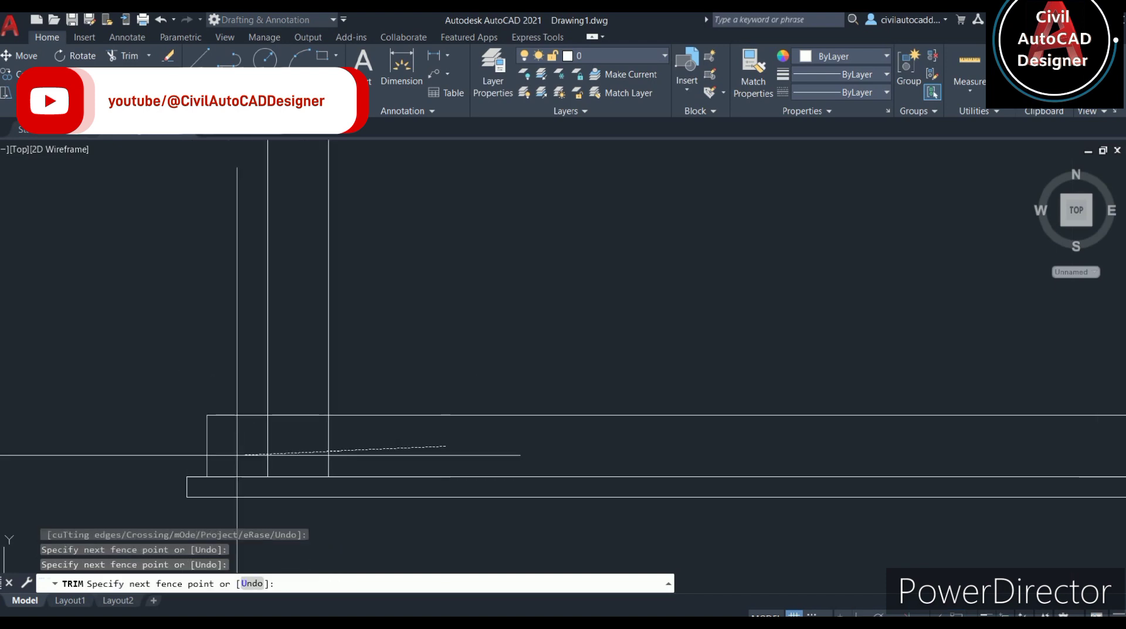
left_click(291, 413)
left_click_drag(289, 430, 840, 435)
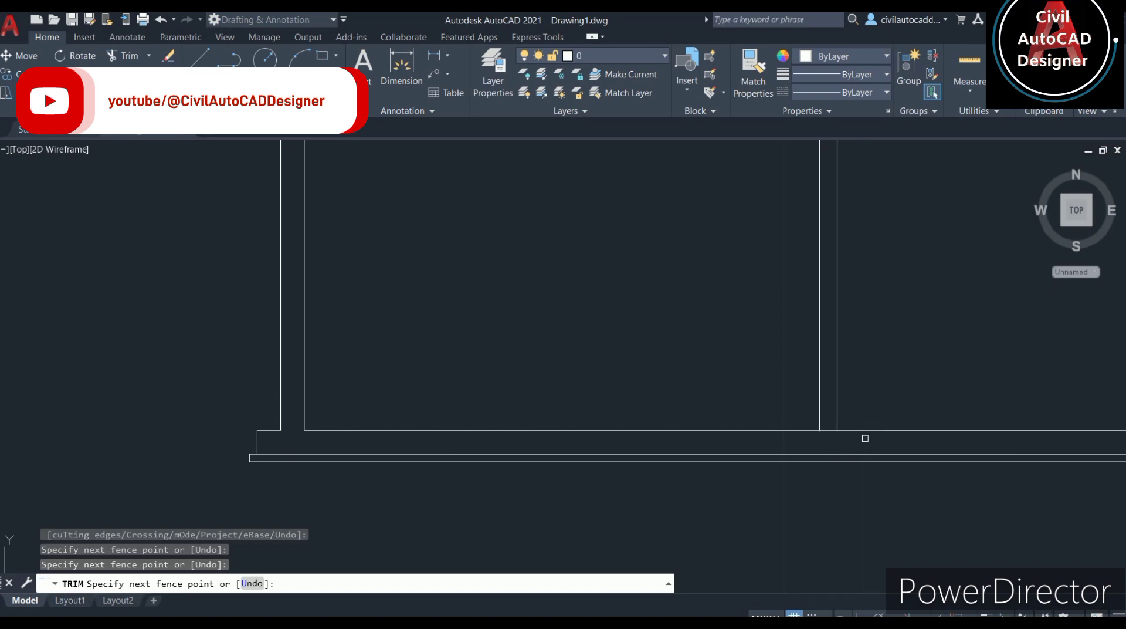
key("Return")
- Trim the leftover segments at the right slab end between the right wall lines
scroll(438, 458, "up", 2)
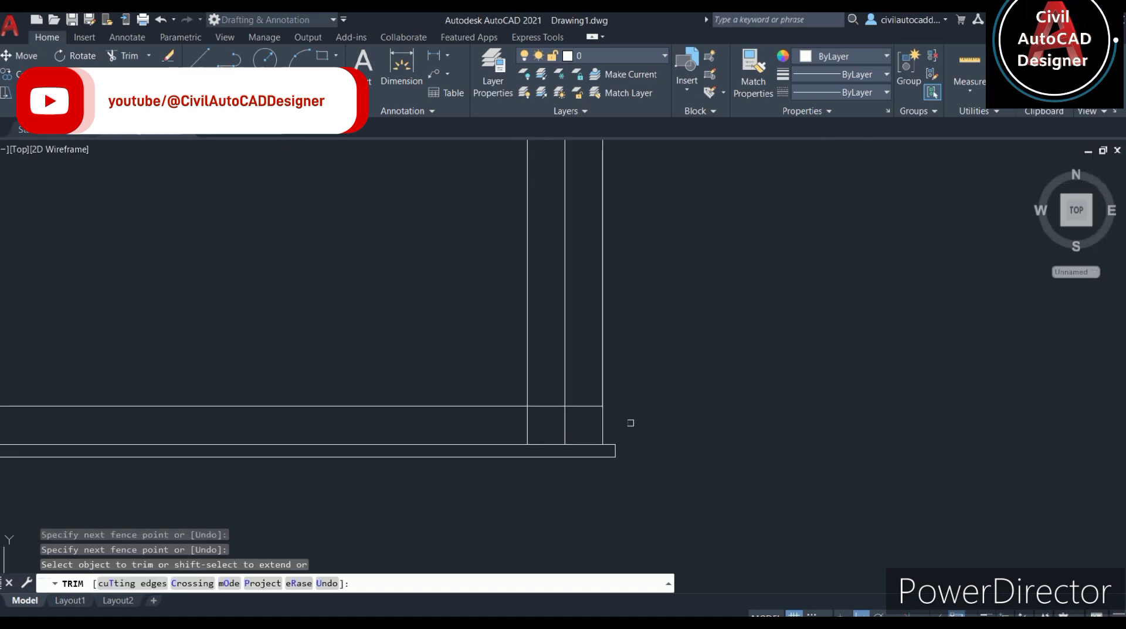
scroll(631, 422, "up", 2)
left_click(561, 345)
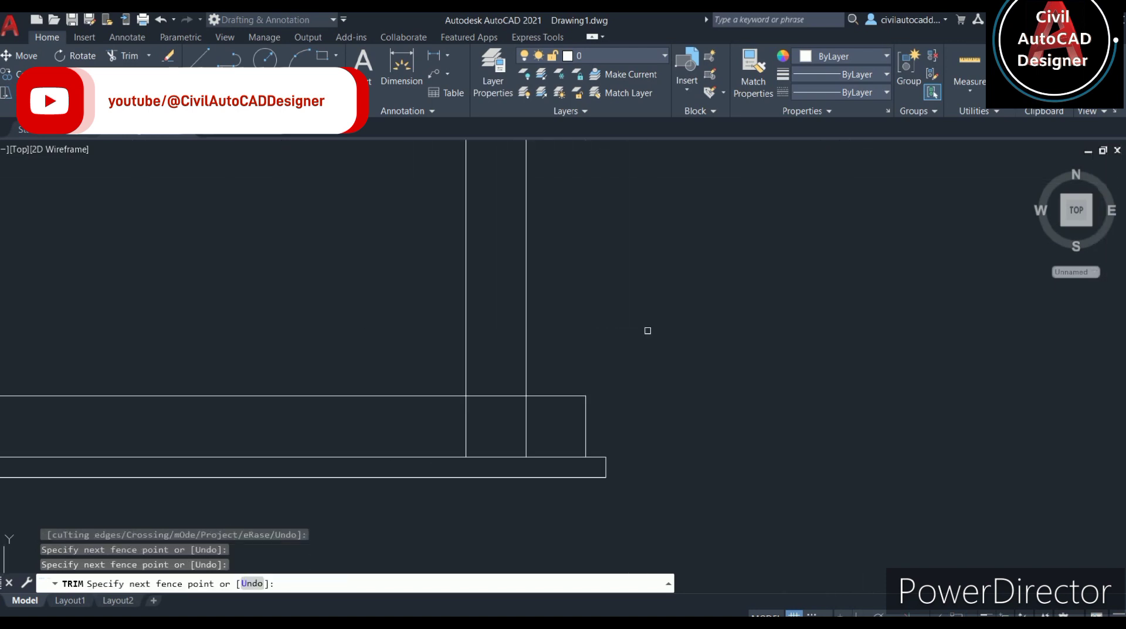
left_click_drag(647, 330, 477, 396)
left_click(539, 414)
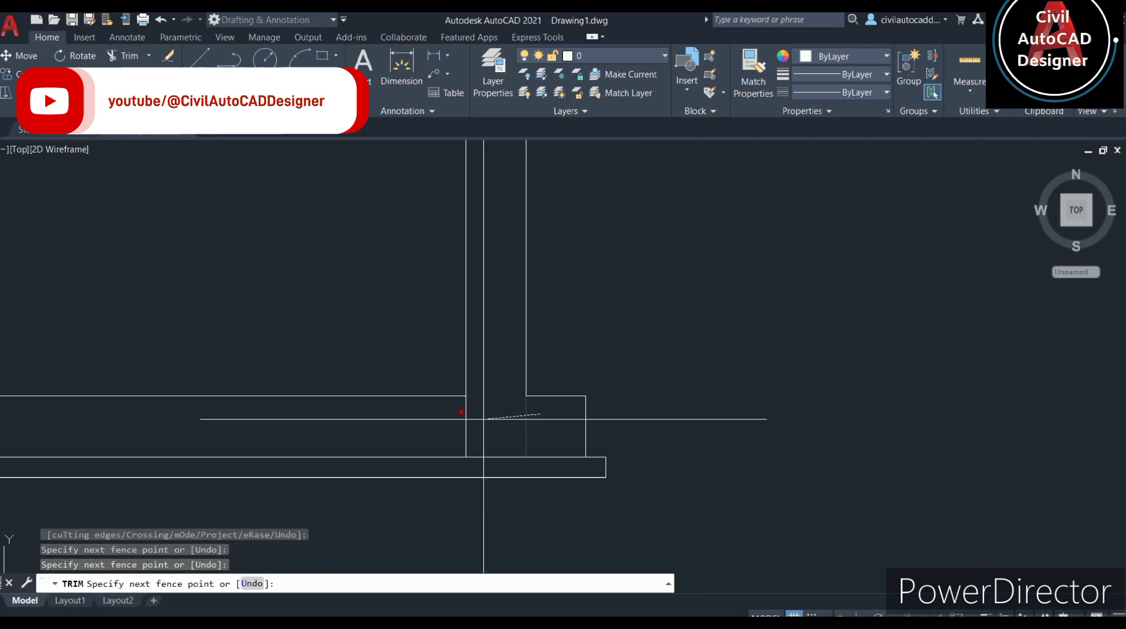
key("Return")
scroll(460, 422, "down", 4)
scroll(524, 414, "down", 2)
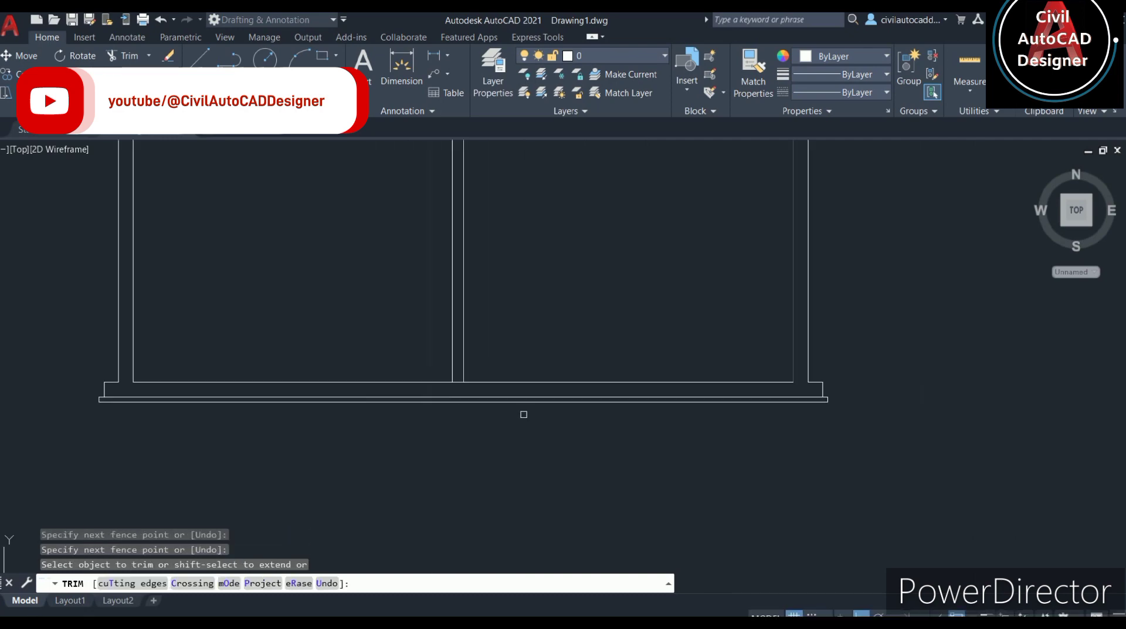
key("Escape")
- Circle the 4500.00 depth dimension in red on the PDF section
key("alt+Tab")
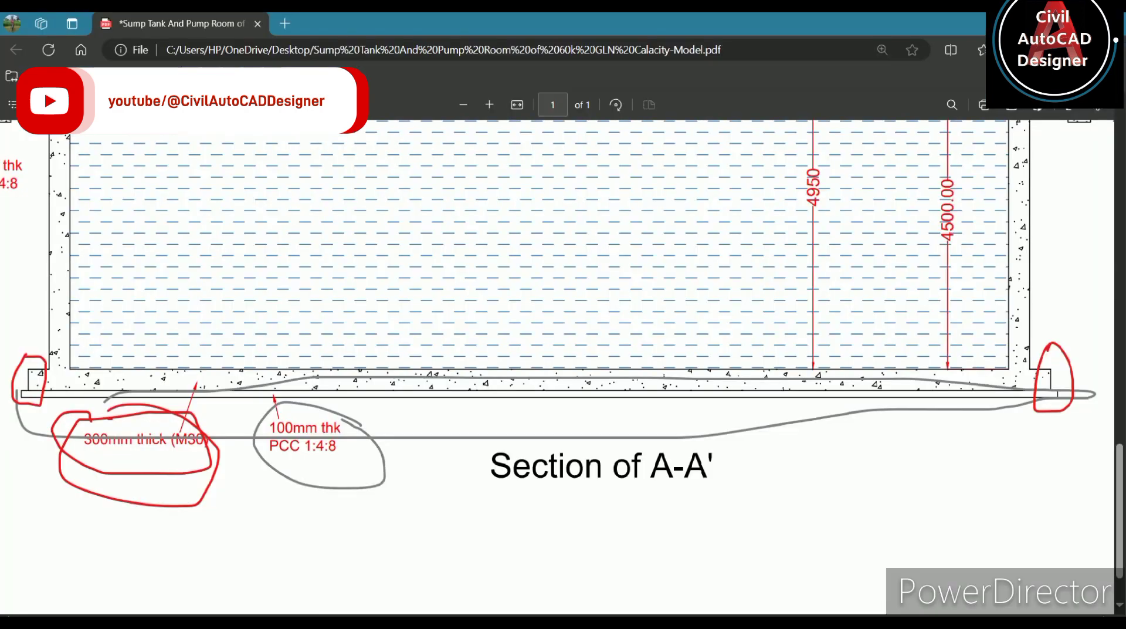
scroll(727, 422, "up", 2)
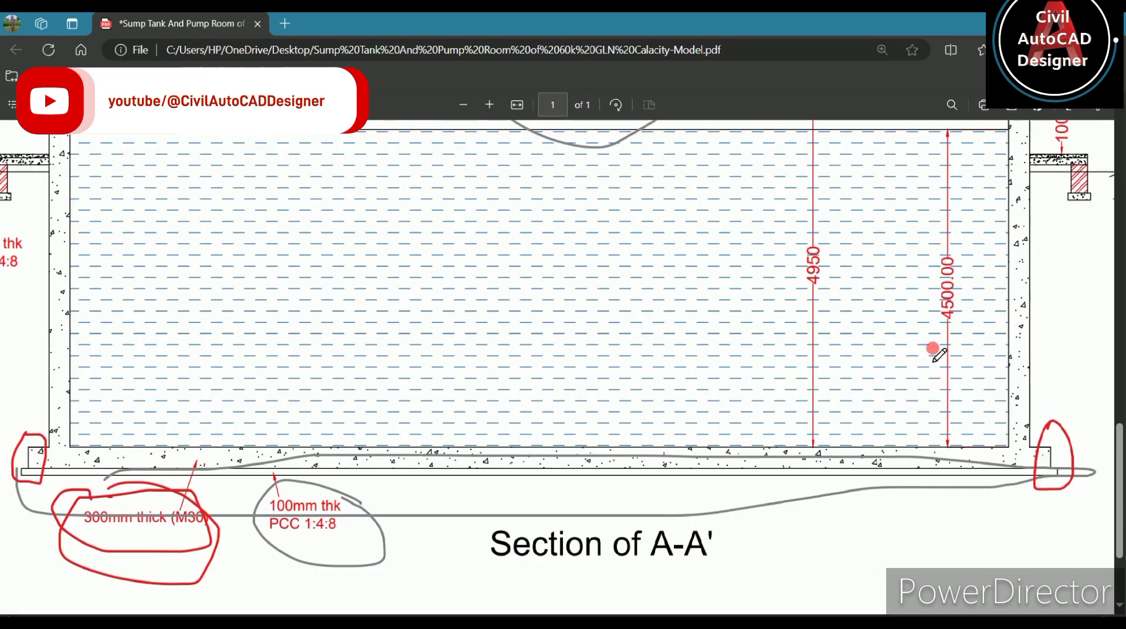
scroll(962, 334, "up", 2)
left_click_drag(931, 309, 935, 501)
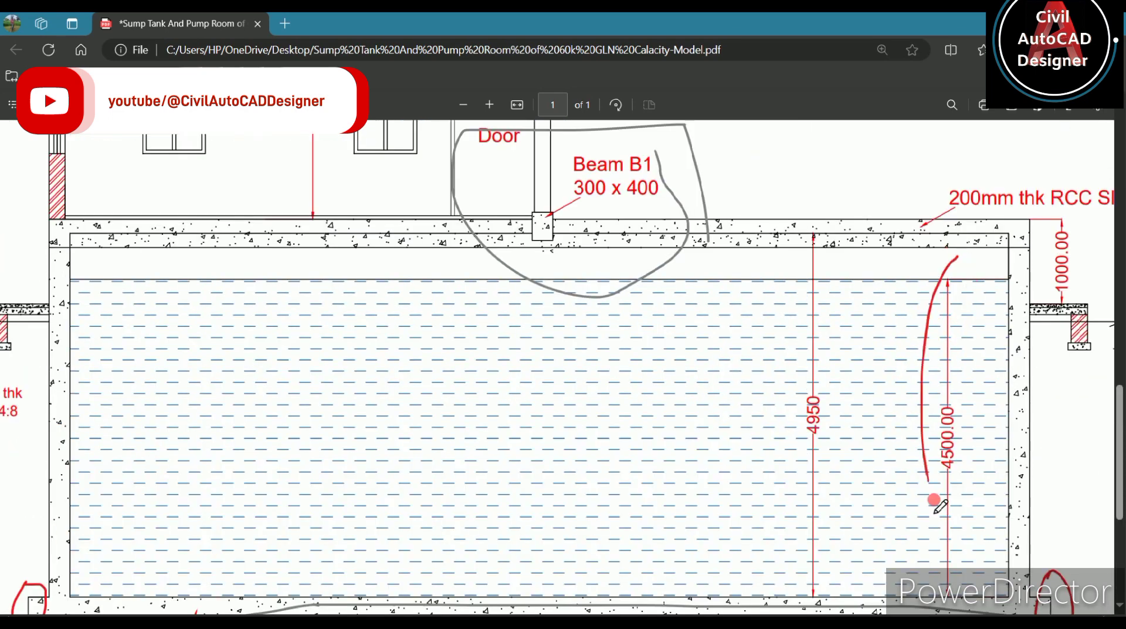
left_click_drag(1009, 362, 930, 276)
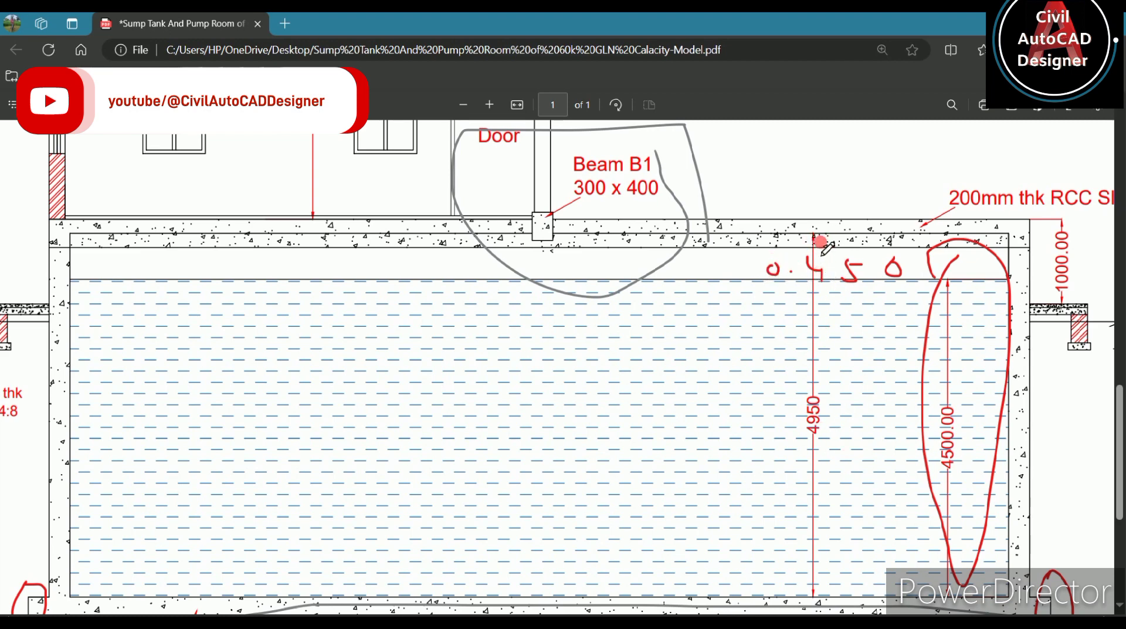
- Circle the 4950 dimension in red and handwrite 0.450 beside it
mouse_move(748, 346)
left_mouse_down()
mouse_move(753, 573)
mouse_move(889, 565)
left_mouse_up()
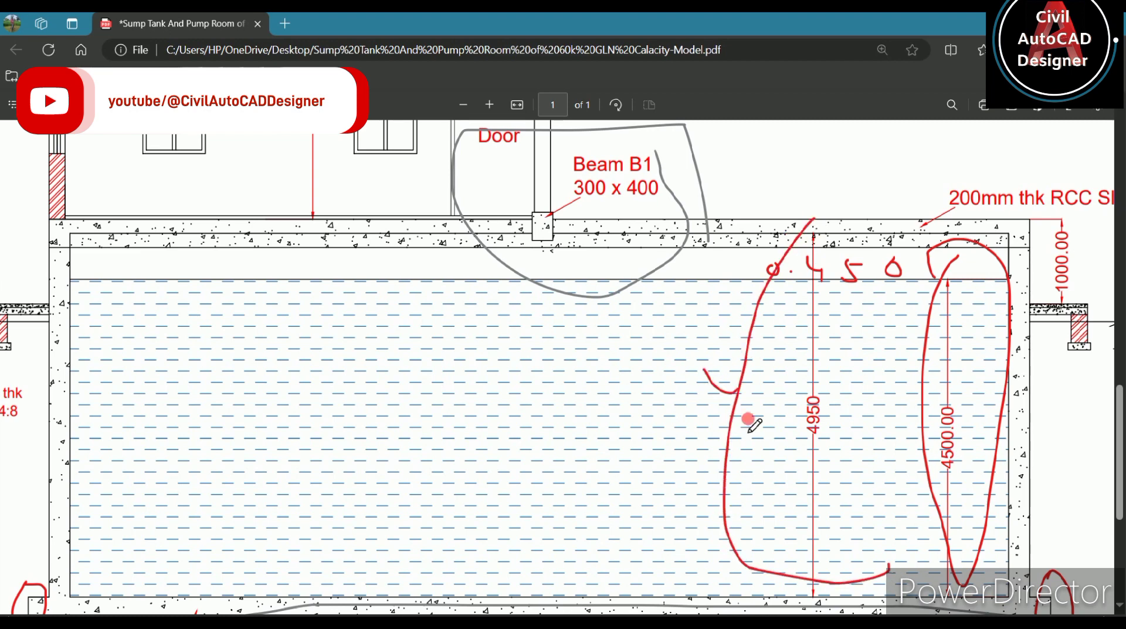
left_click_drag(749, 422, 740, 384)
left_click(772, 387)
left_click_drag(822, 378, 830, 418)
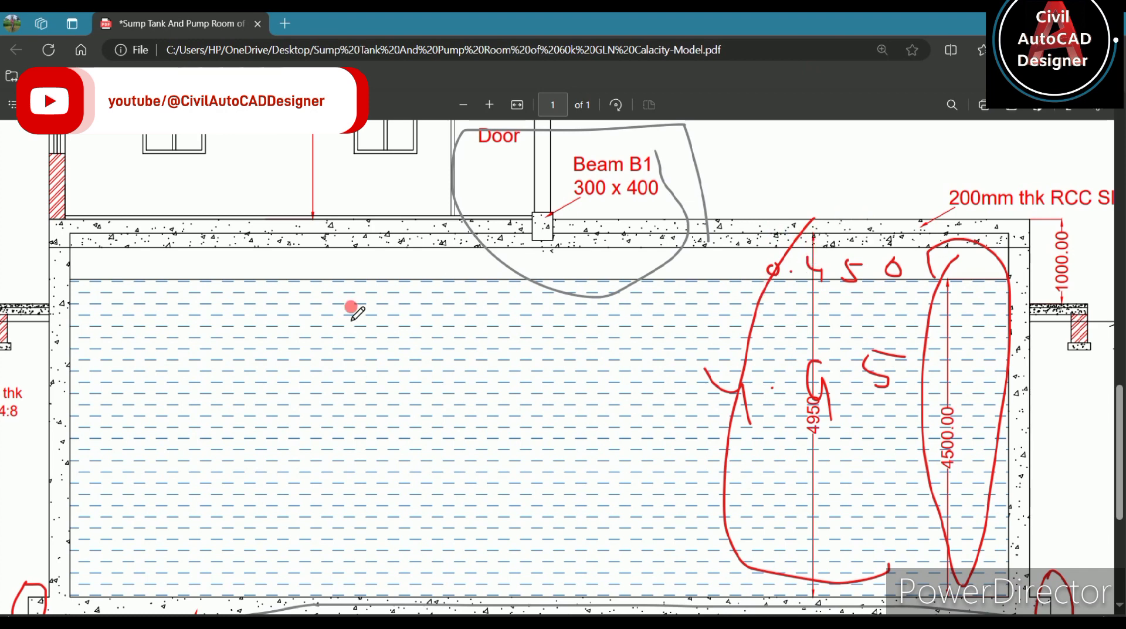
scroll(819, 256, "up", 1)
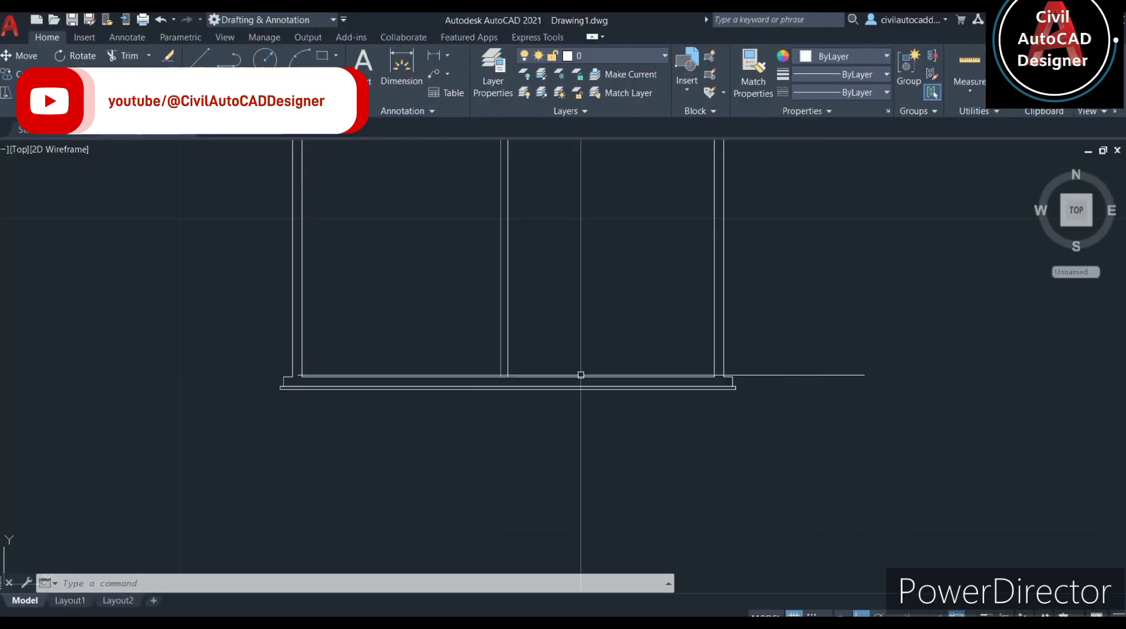
- Offset the wall base line 4.95 upward so it spans the tank walls
scroll(581, 375, "up", 2)
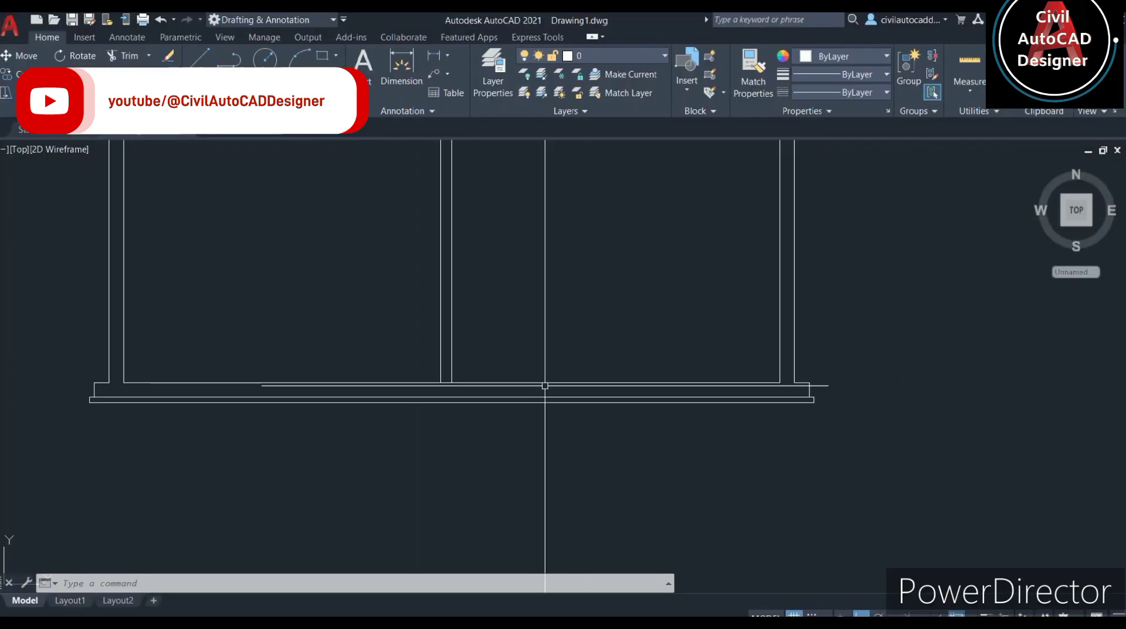
middle_click_drag(545, 385, 558, 445)
type("o")
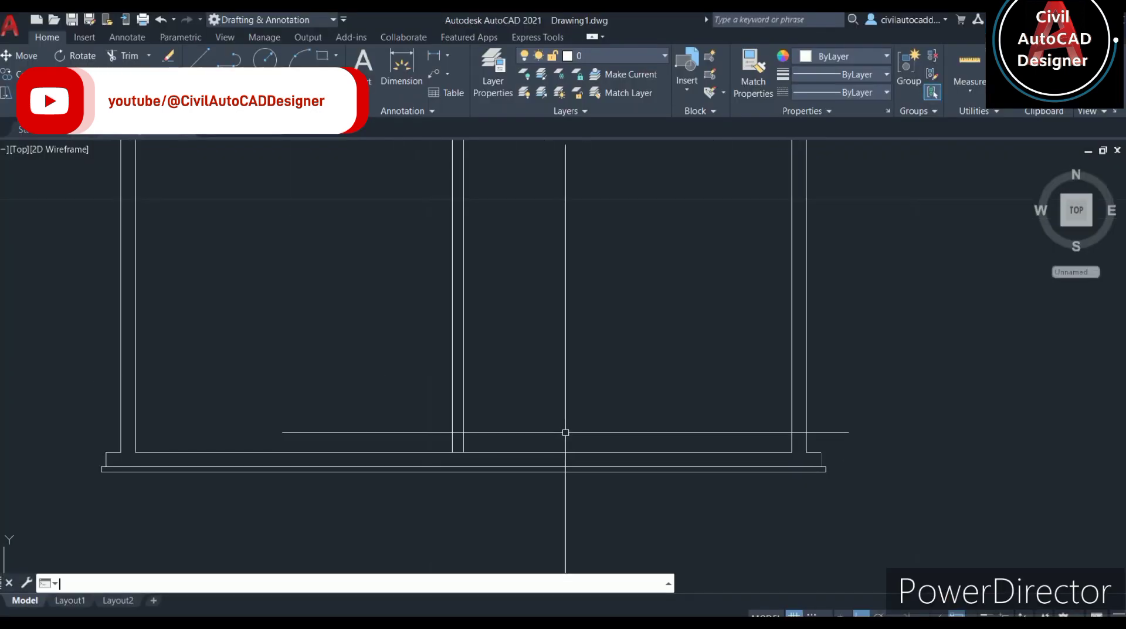
key("Return")
scroll(428, 466, "up", 2)
left_click(487, 443)
type("4.95")
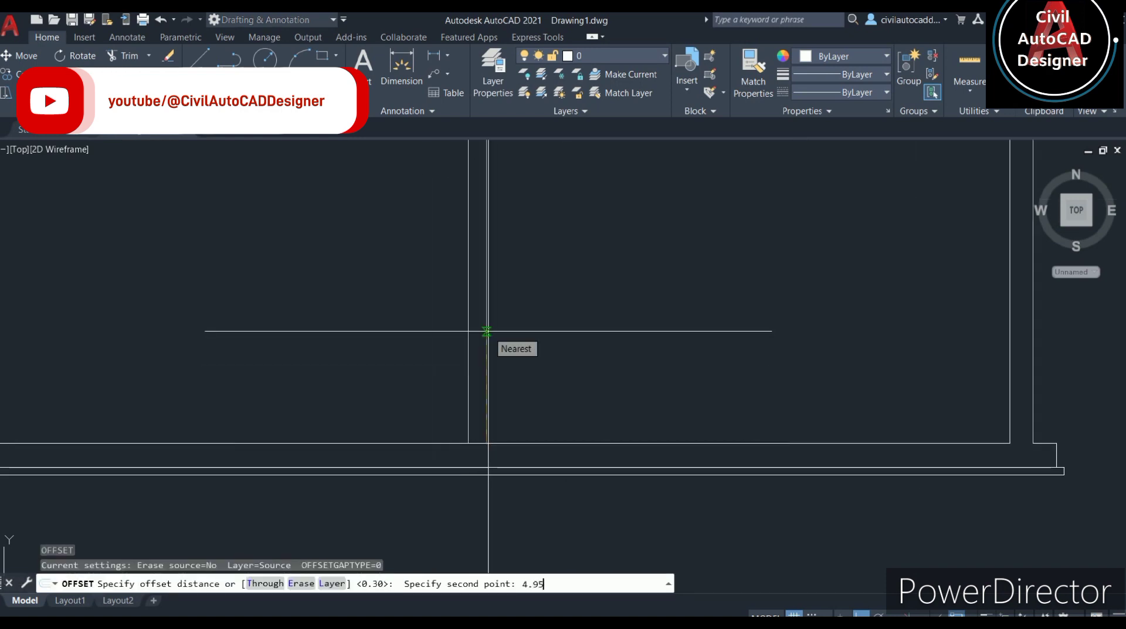
key("Return")
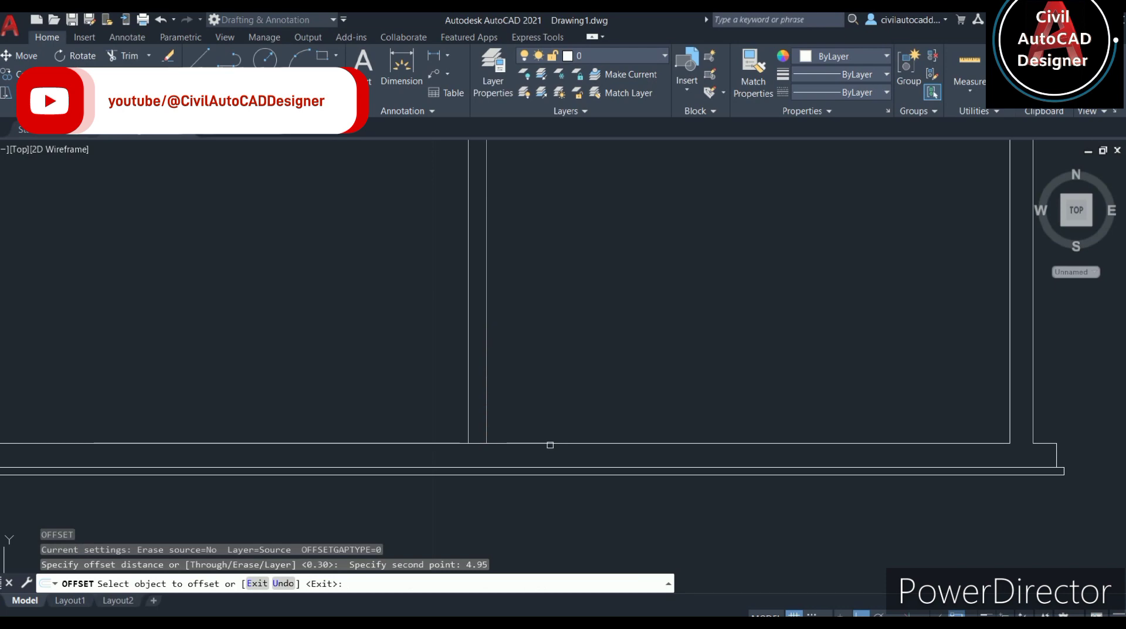
left_click(549, 443)
scroll(558, 393, "down", 5)
left_click(585, 202)
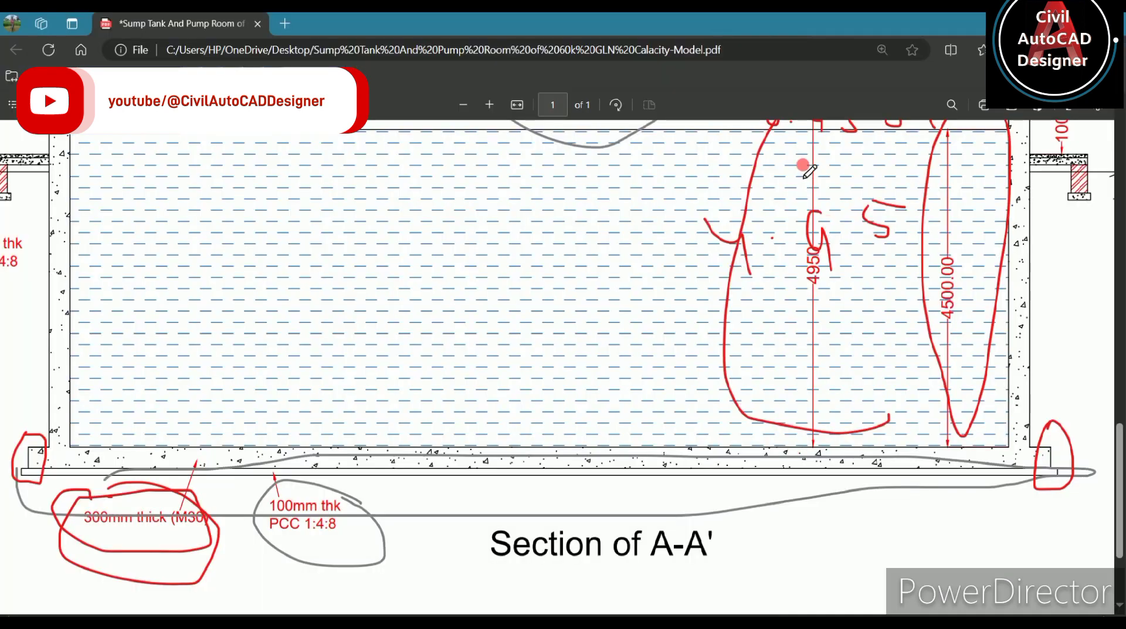
scroll(809, 170, "up", 1)
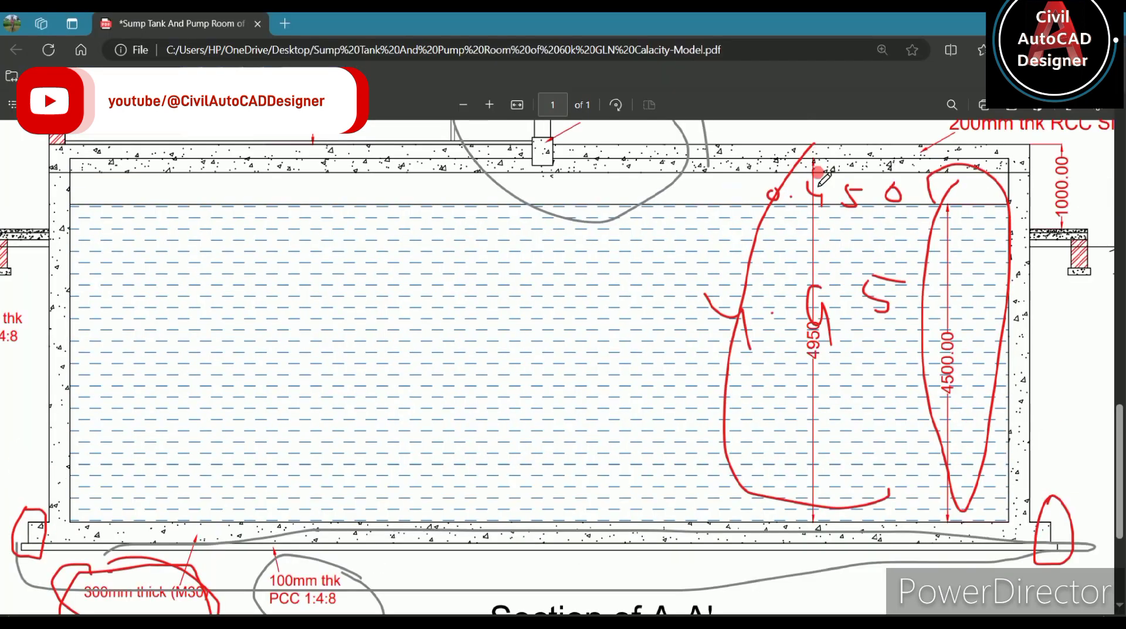
scroll(815, 205, "up", 2)
scroll(822, 239, "up", 2)
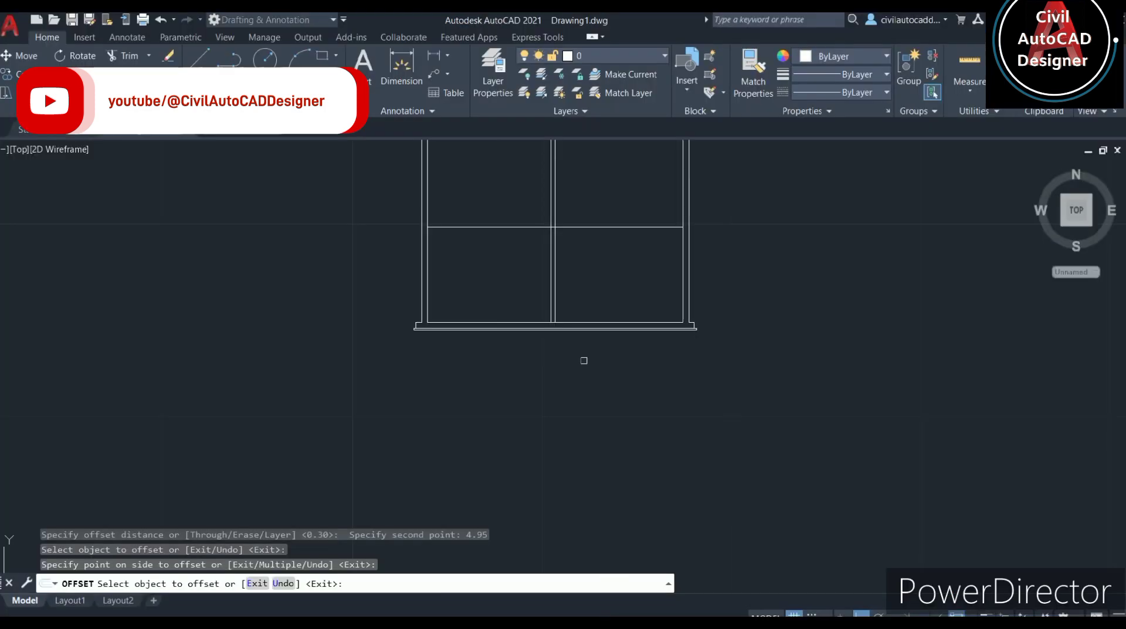
- Offset the 4.95 line 0.2 upward to form the slab band
key("Escape")
type("o")
key("Return")
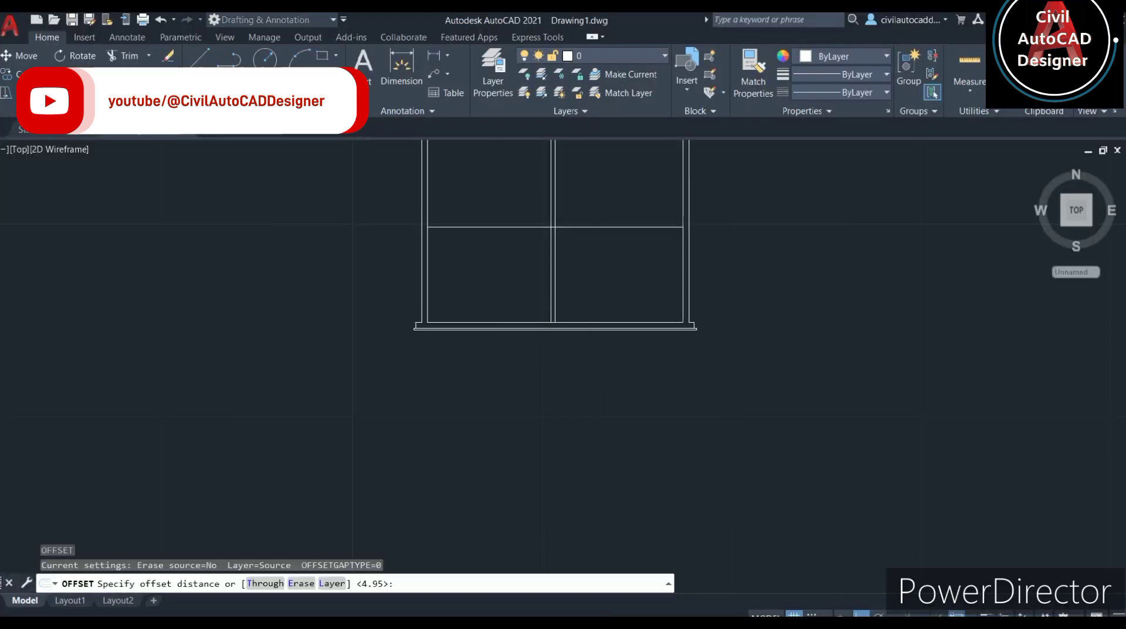
scroll(554, 226, "up", 4)
left_click(565, 225)
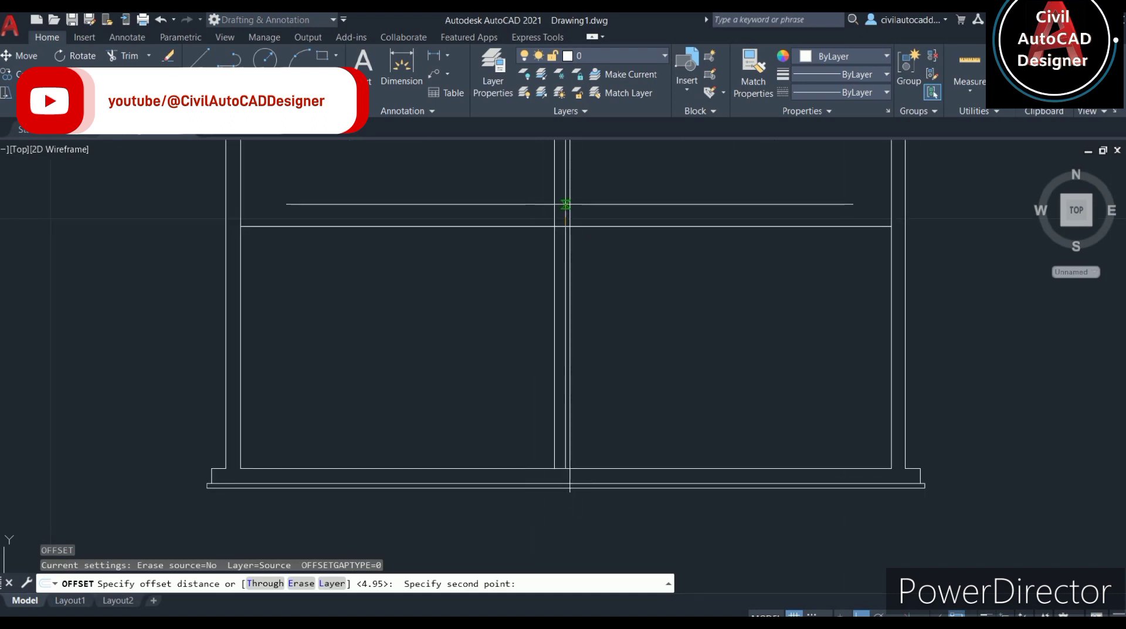
type(".2")
key("Return")
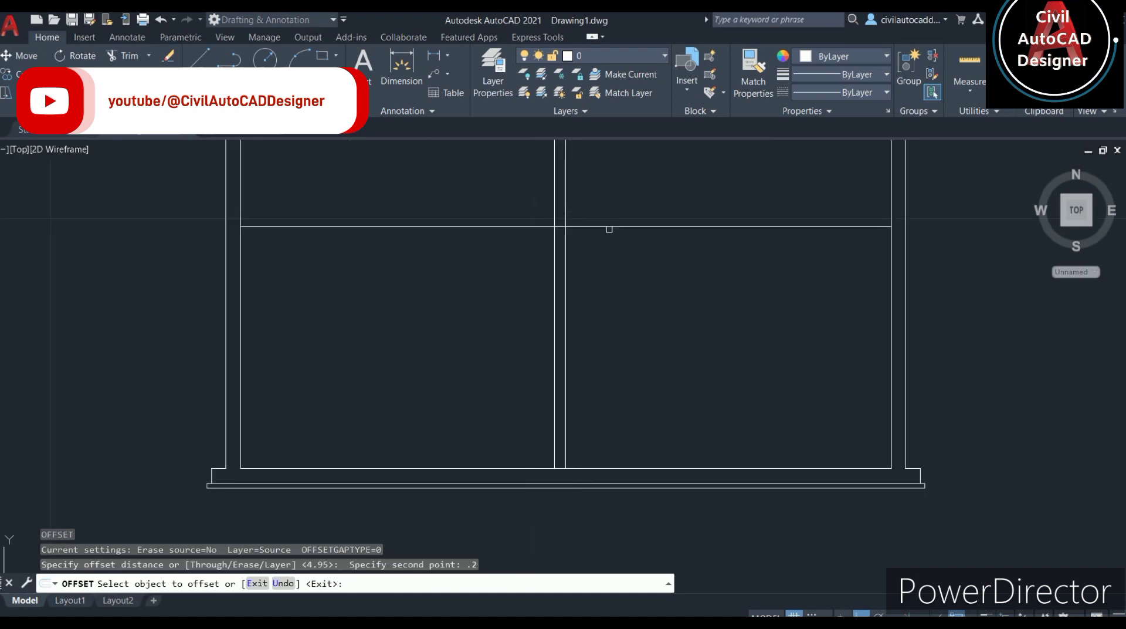
left_click(610, 226)
left_click(611, 179)
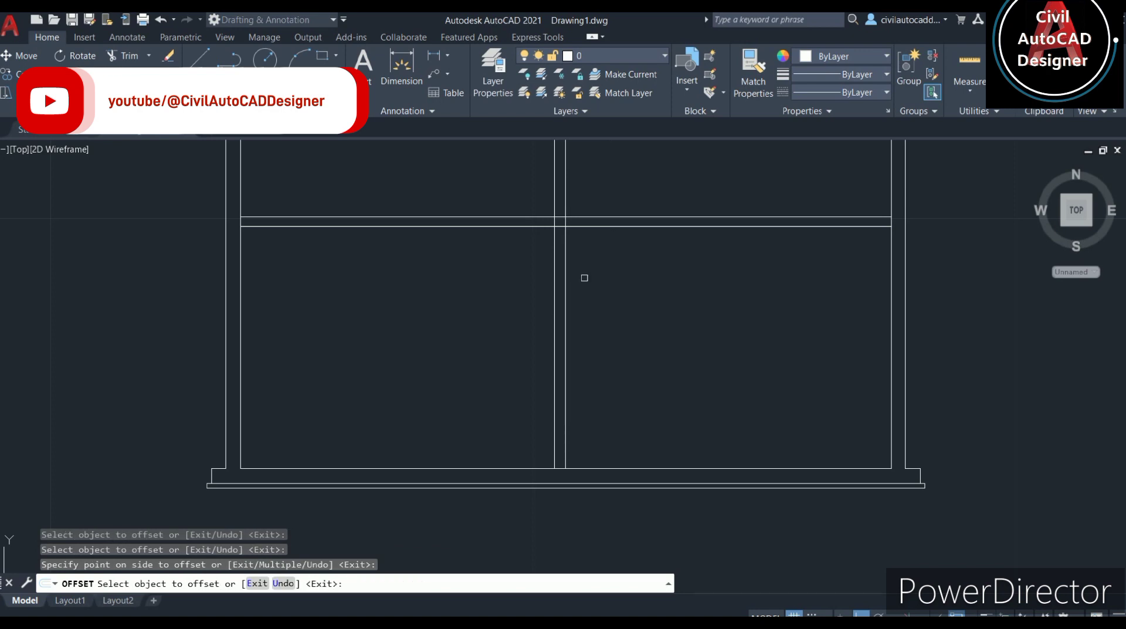
key("Escape")
- Fence-trim the middle vertical lines below the slab band
type("tr")
key("Return")
left_click_drag(643, 317, 564, 231)
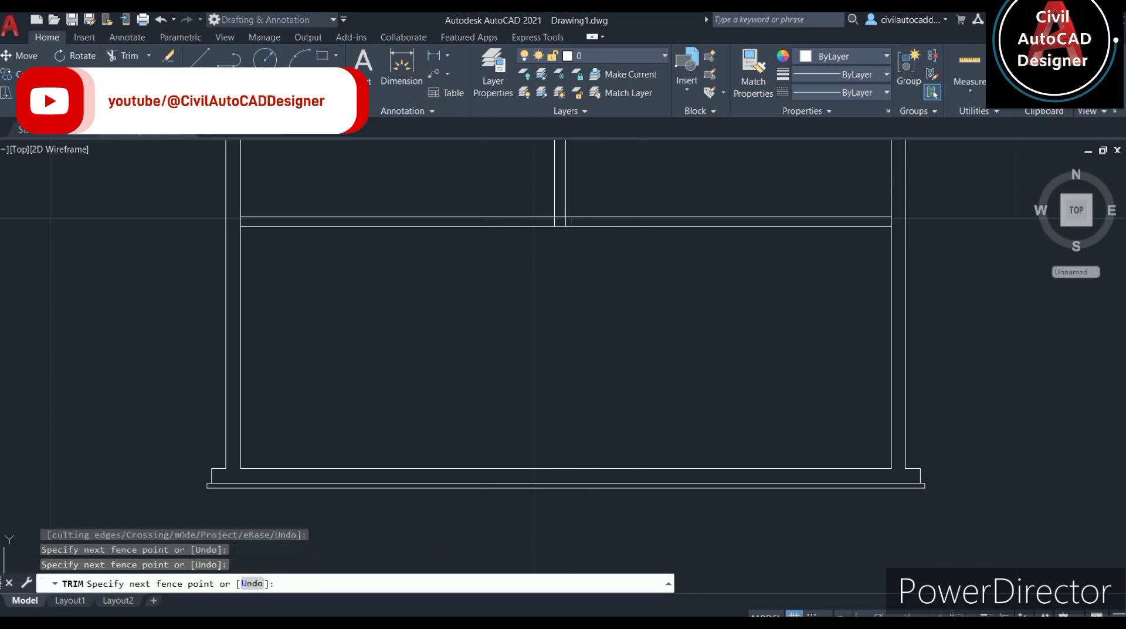
scroll(582, 209, "up", 4)
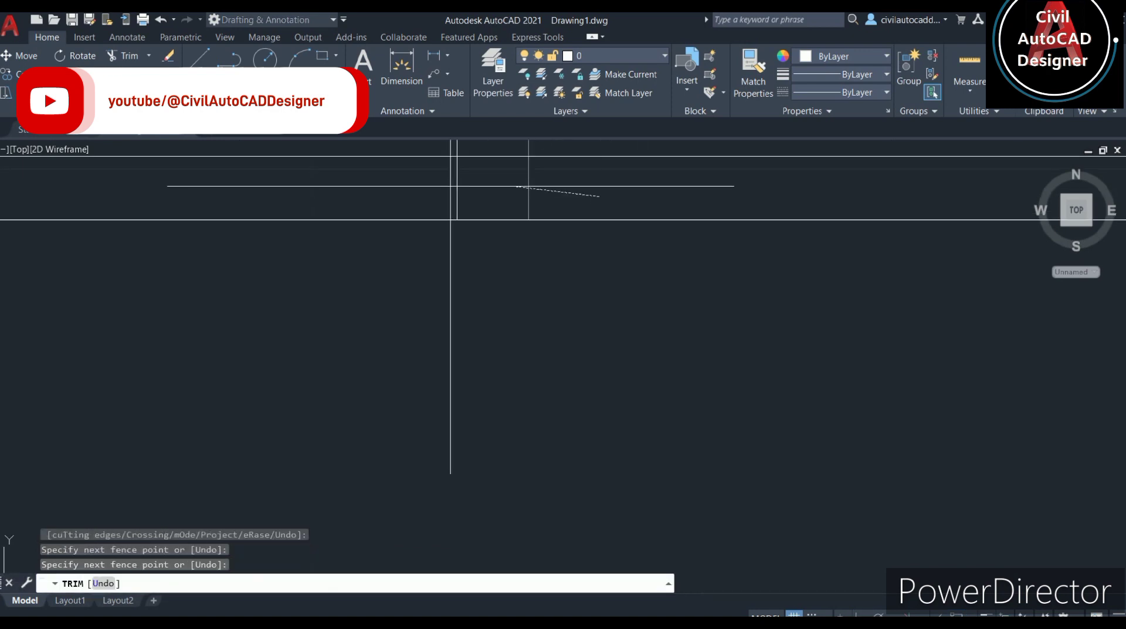
key("Escape")
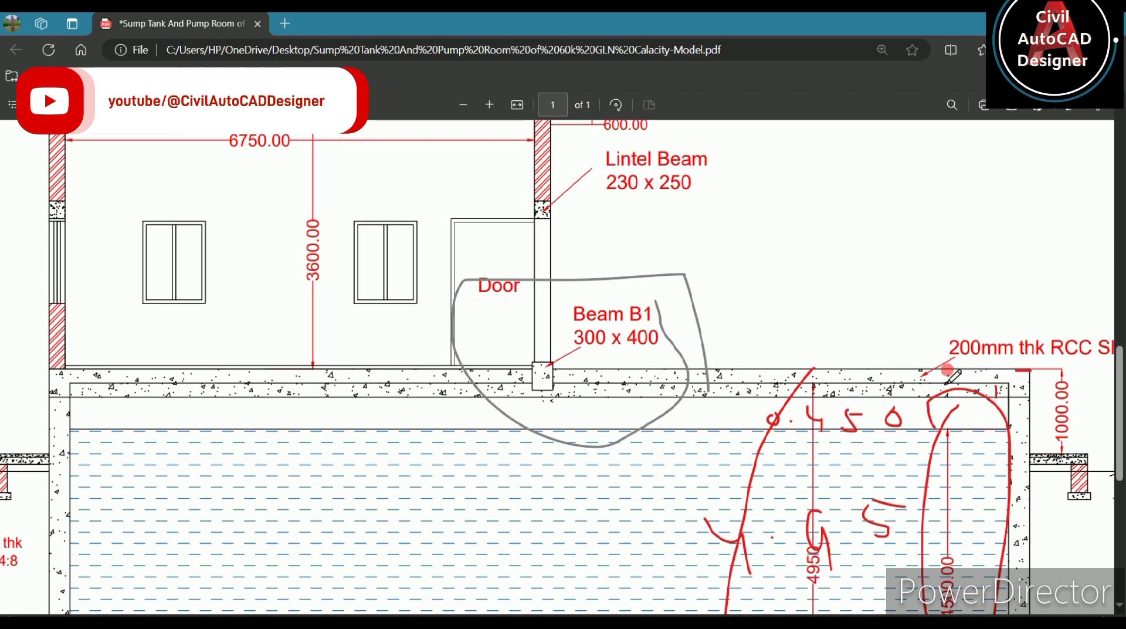
- Ink red lines along the top and bottom edges of the 200mm RCC slab
mouse_move(949, 371)
left_mouse_down()
mouse_move(621, 359)
mouse_move(81, 366)
left_mouse_up()
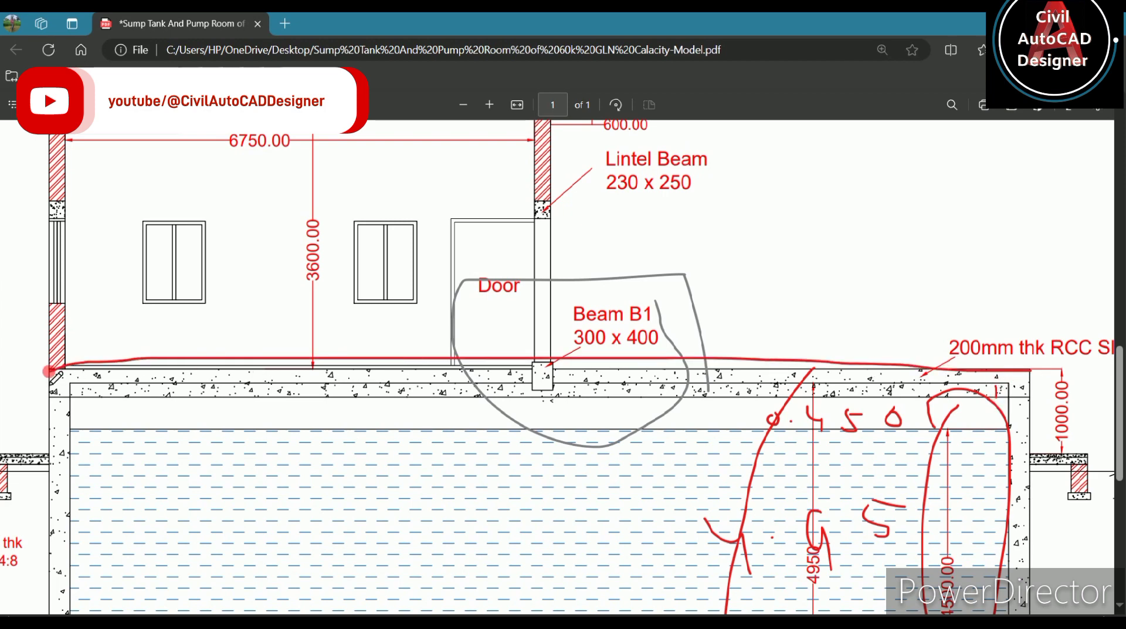
left_click_drag(211, 400, 1002, 406)
scroll(586, 305, "down", 1)
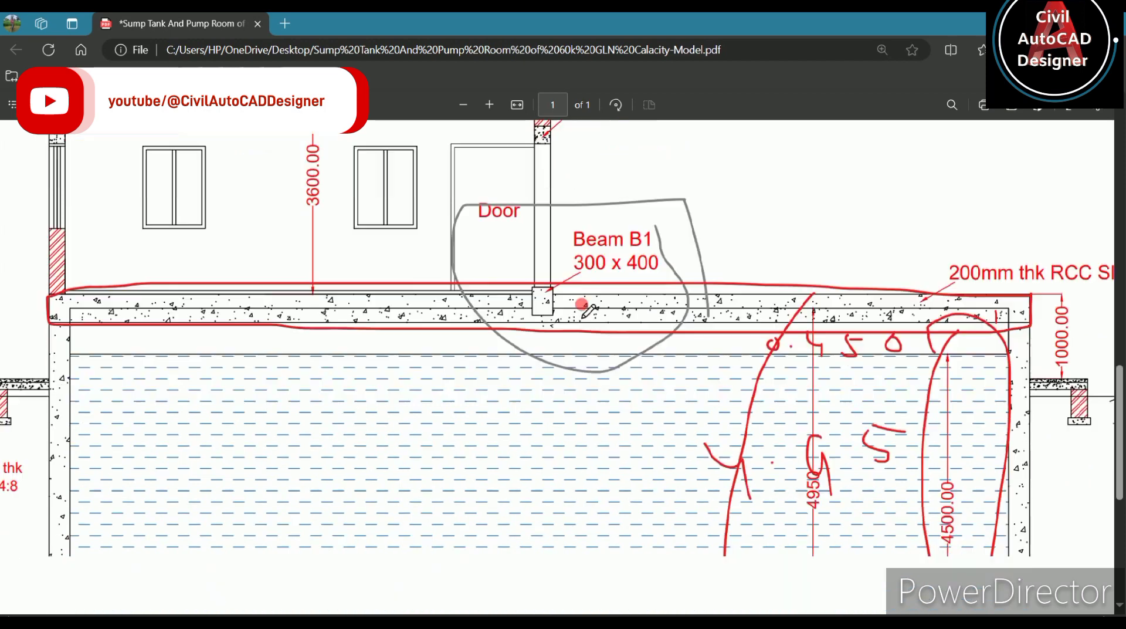
scroll(410, 305, "up", 2)
scroll(390, 314, "up", 6)
scroll(666, 273, "up", 4)
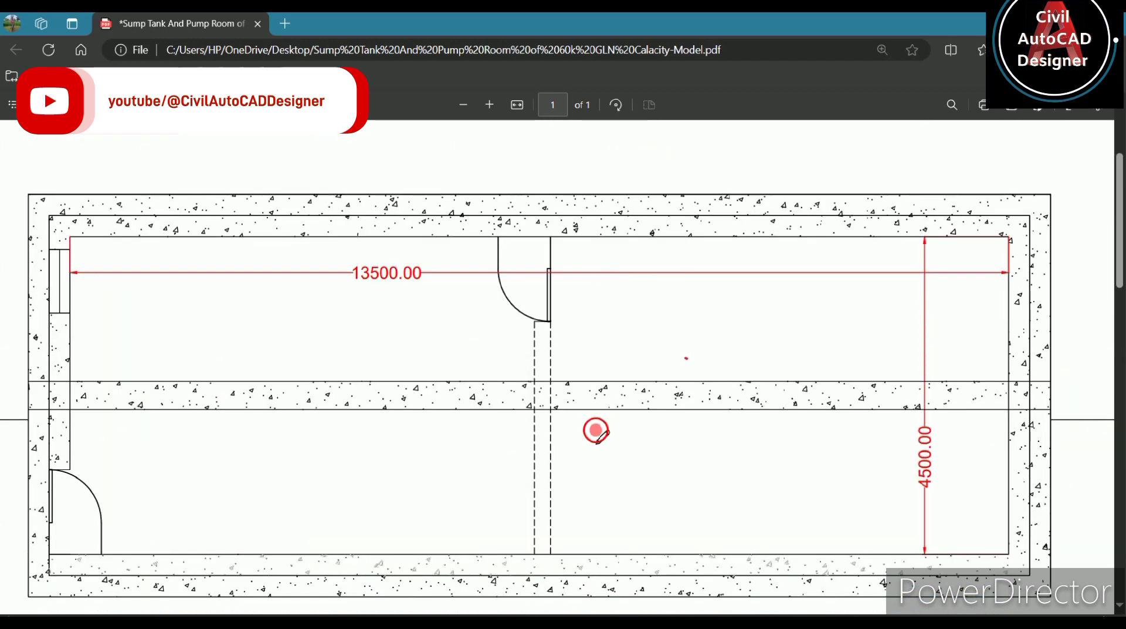
- Add red ink strokes closing the loop around the 200mm thick slab
left_click_drag(684, 361, 724, 454)
left_click_drag(624, 352, 727, 375)
scroll(694, 395, "down", 4)
scroll(766, 433, "down", 4)
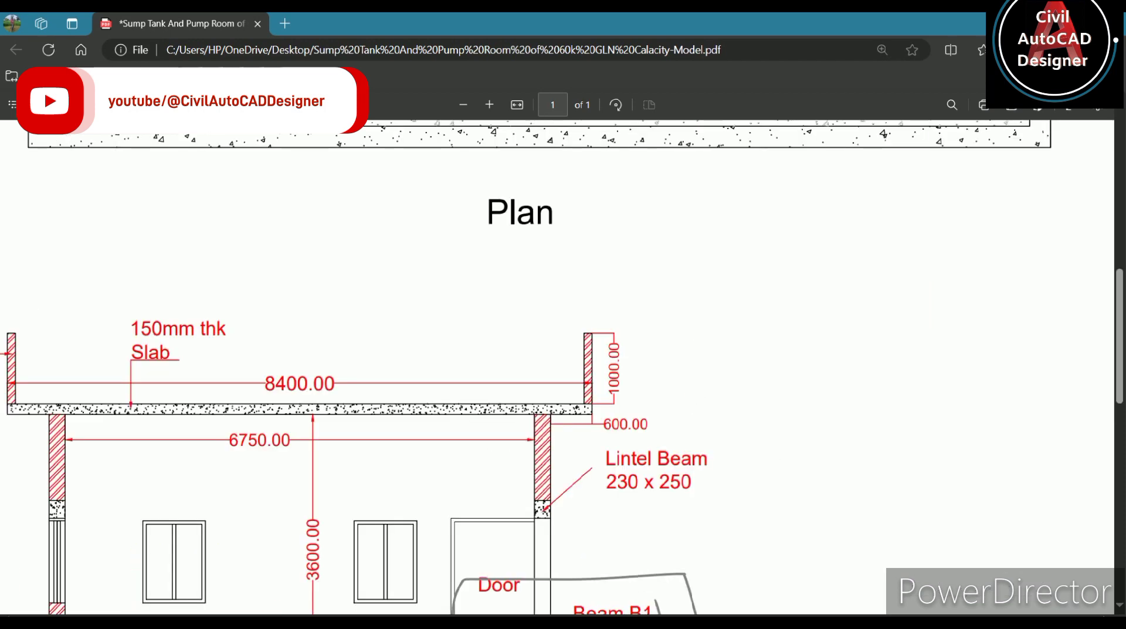
scroll(577, 322, "up", 2)
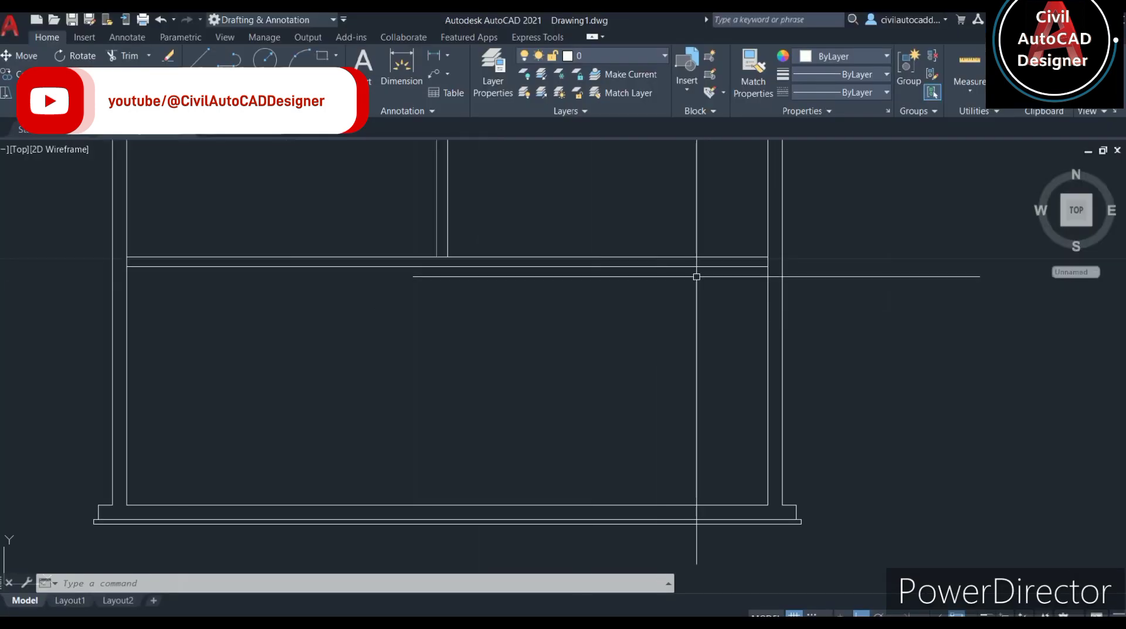
- Offset the wall line 0.4 to create a parallel wall line below it
type("o")
key("Return")
scroll(733, 270, "up", 3)
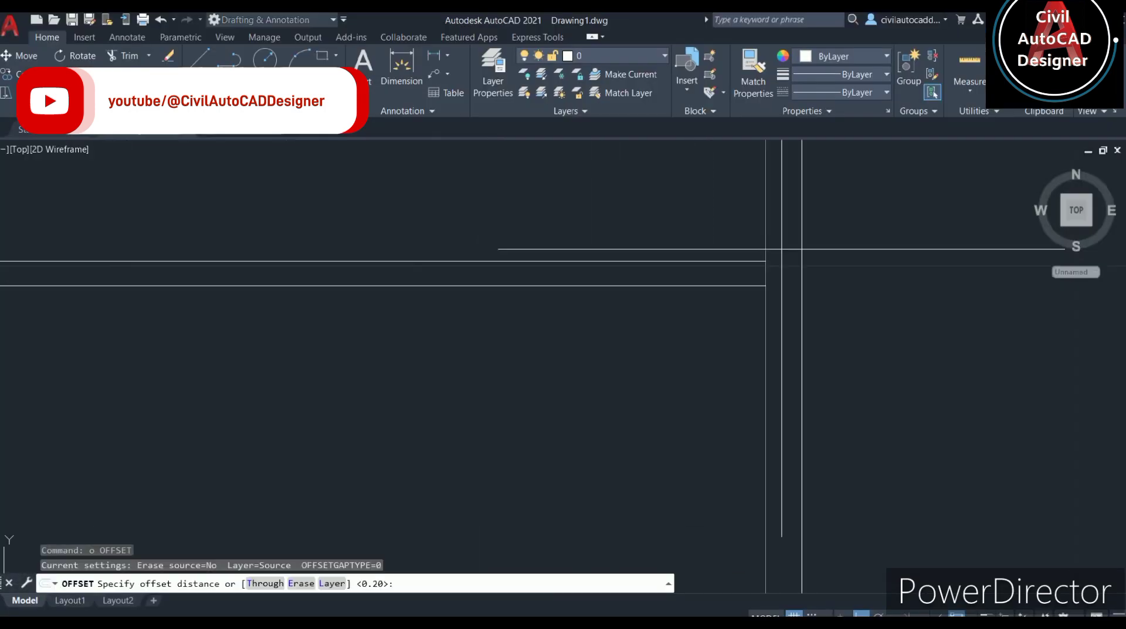
left_click(765, 261)
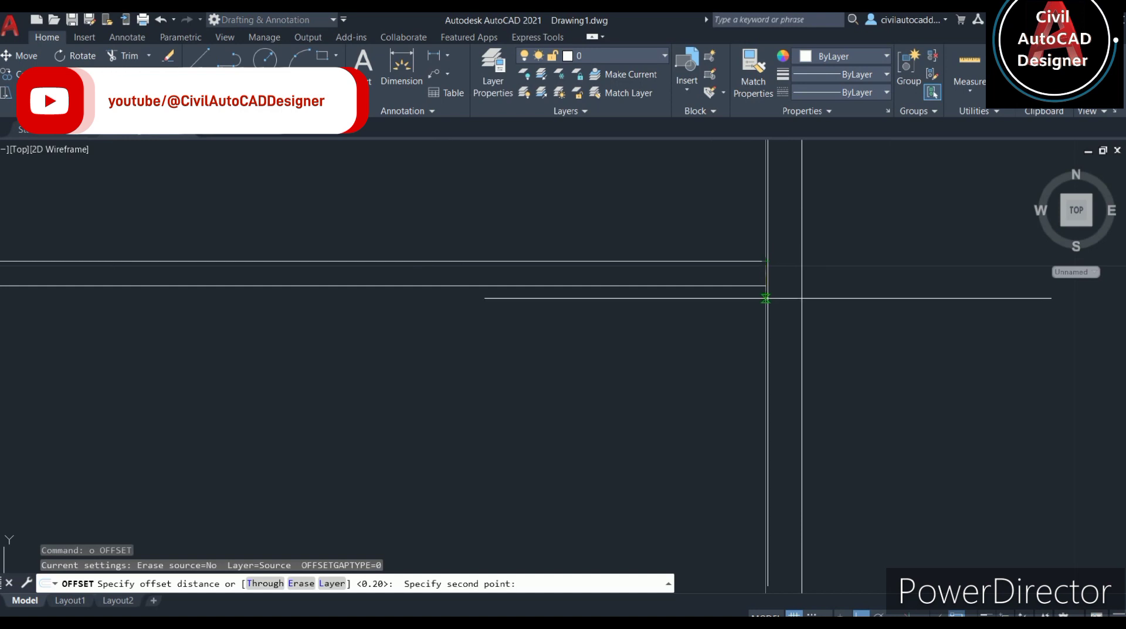
type(".4")
key("Return")
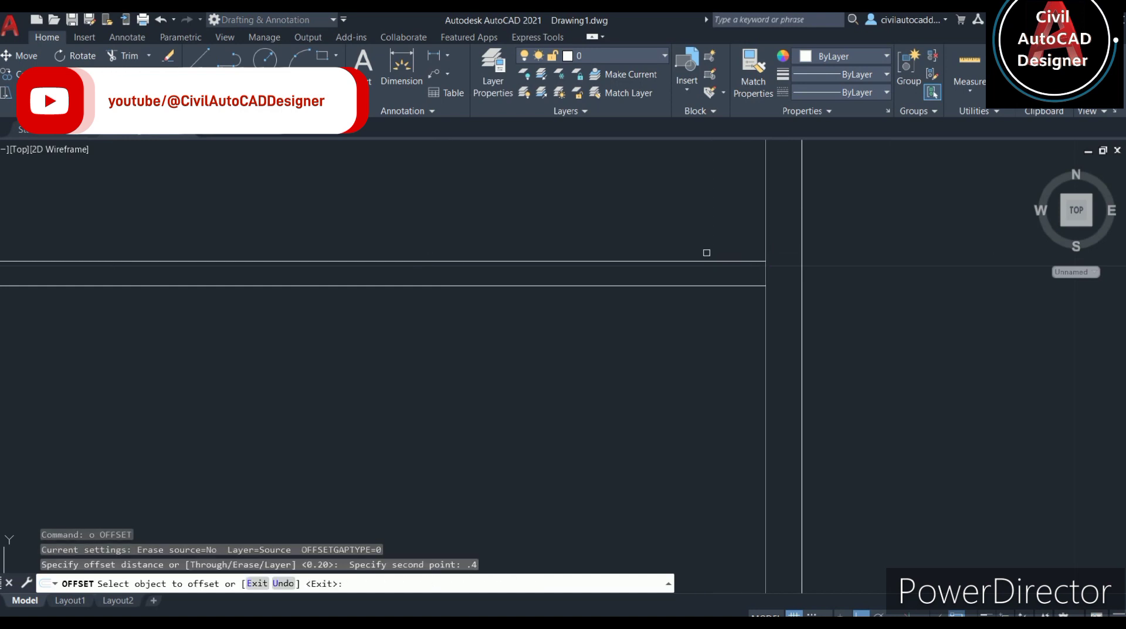
left_click(717, 261)
left_click(716, 331)
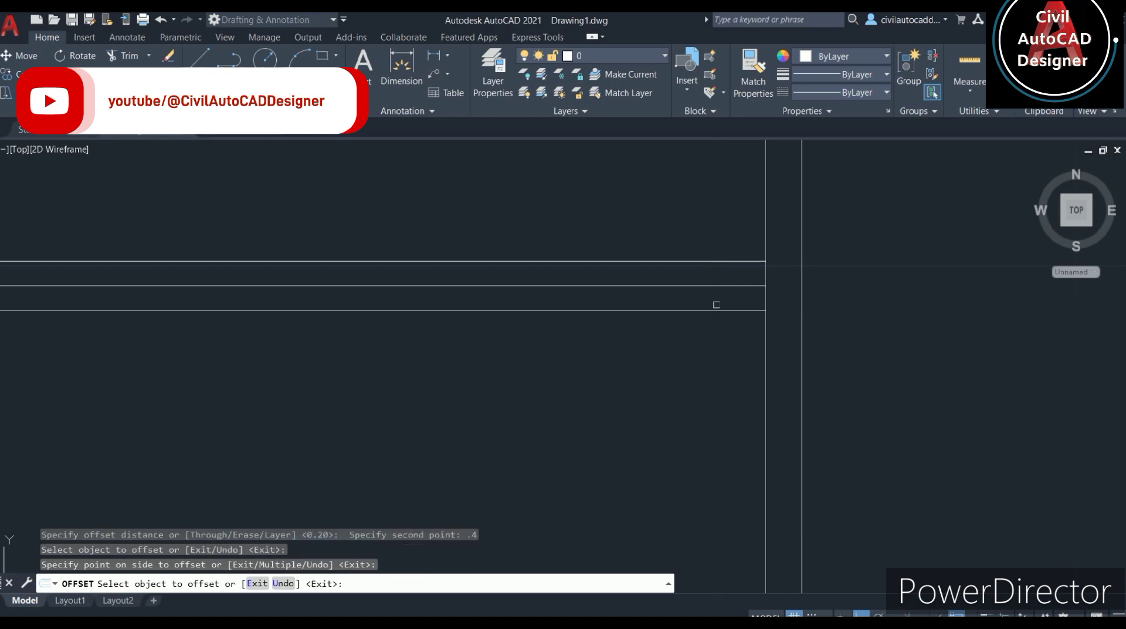
key("Escape")
scroll(716, 302, "down", 2)
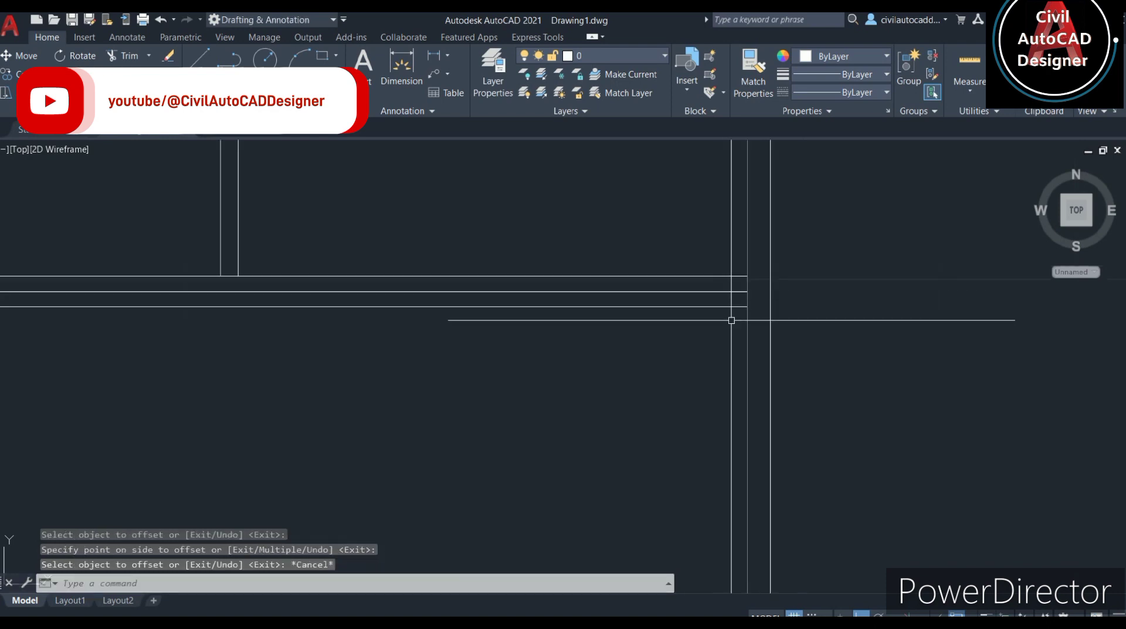
- Start extending lines with EX, then cancel without changes
type("ex")
key("Return")
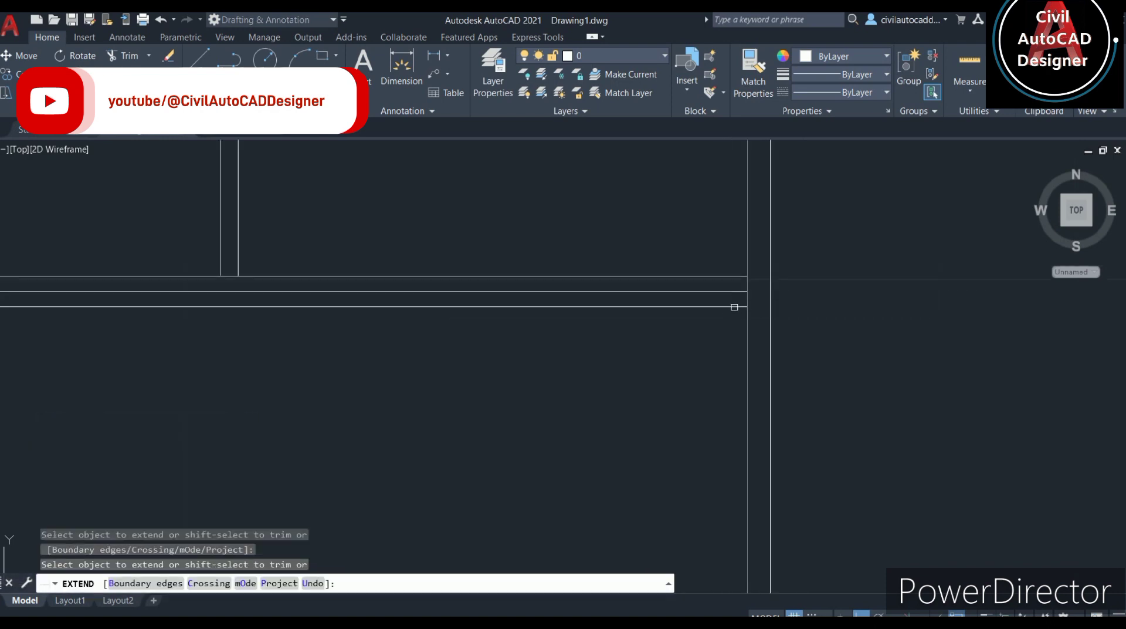
scroll(721, 314, "down", 3)
scroll(488, 311, "up", 3)
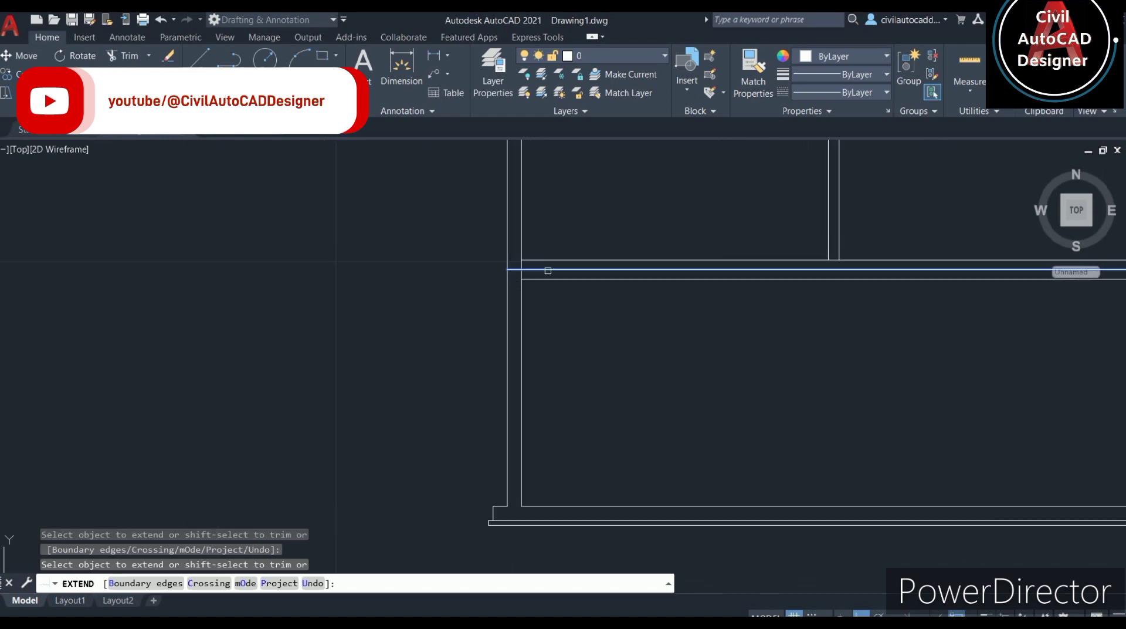
scroll(532, 288, "up", 4)
scroll(519, 305, "down", 2)
key("Escape")
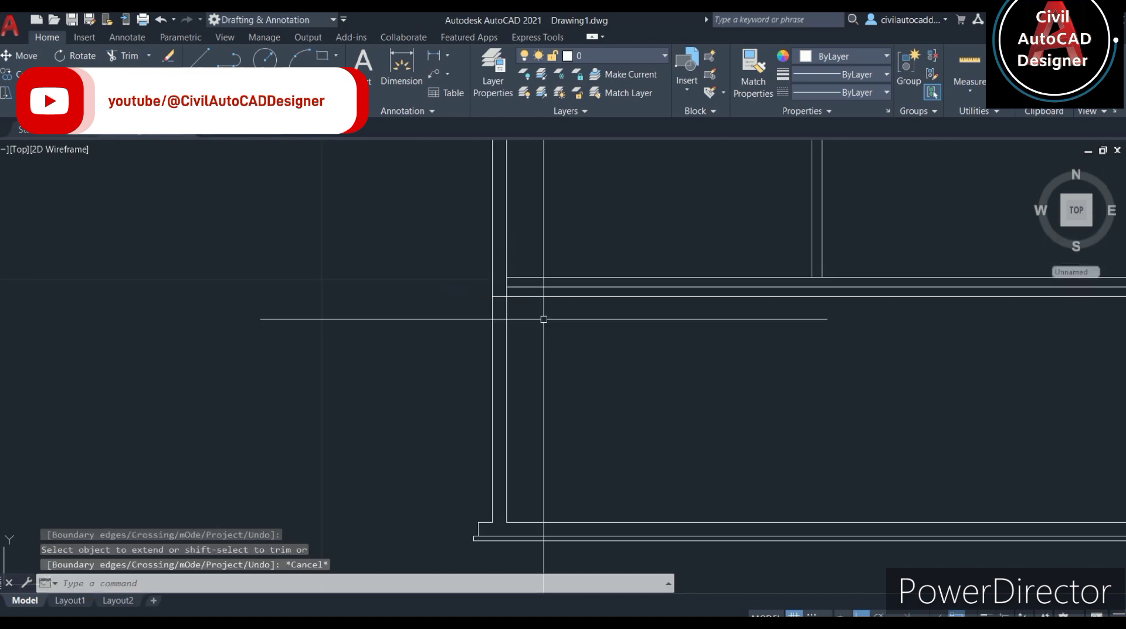
- Fillet the first two slab-to-wall corners into clean zero-radius joins
mouse_move(543, 316)
middle_mouse_down()
mouse_move(514, 393)
mouse_move(512, 372)
middle_mouse_up()
type("f")
scroll(490, 382, "up", 1)
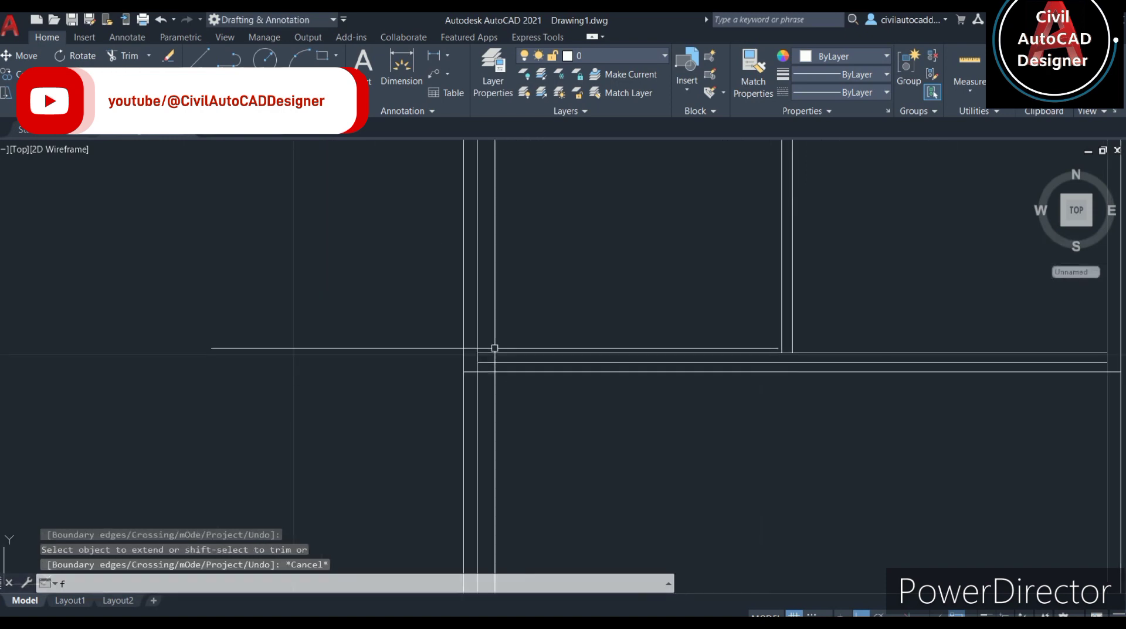
scroll(486, 389, "up", 2)
key("Return")
left_click(456, 383)
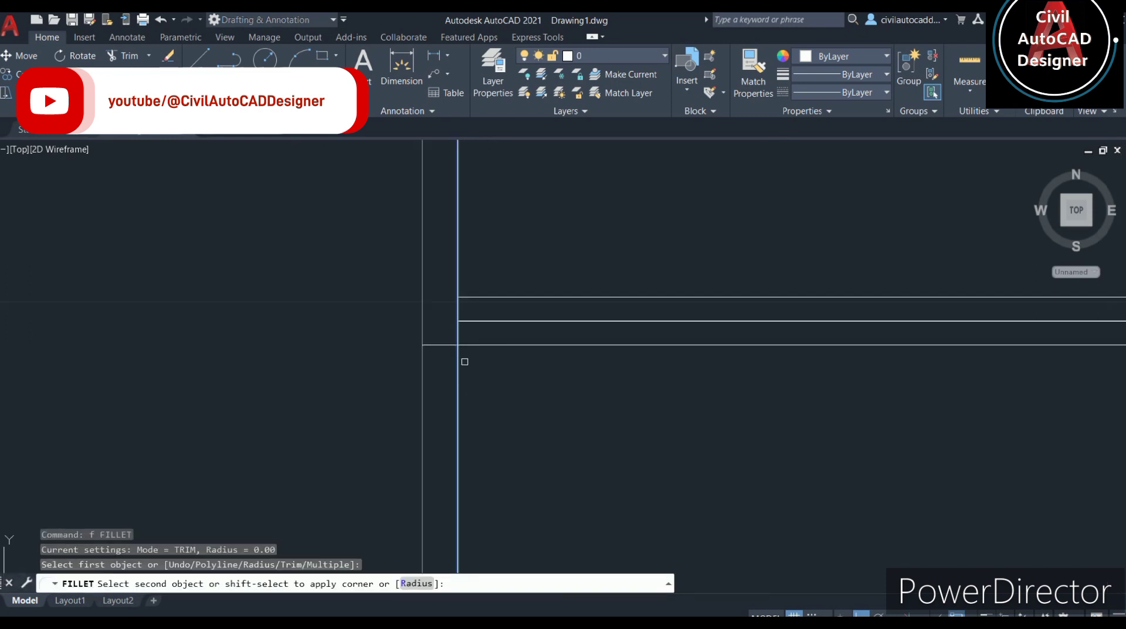
left_click(471, 322)
key("Return")
left_click(421, 417)
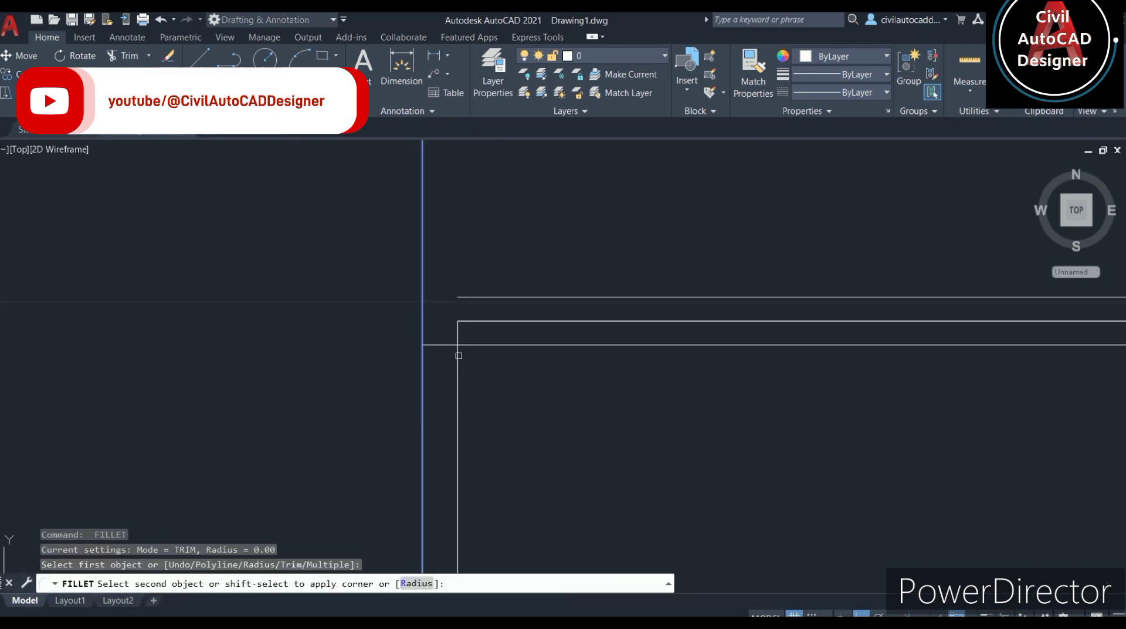
left_click(490, 296)
- Fillet the two remaining wall corners to close the section outline
scroll(496, 294, "down", 2)
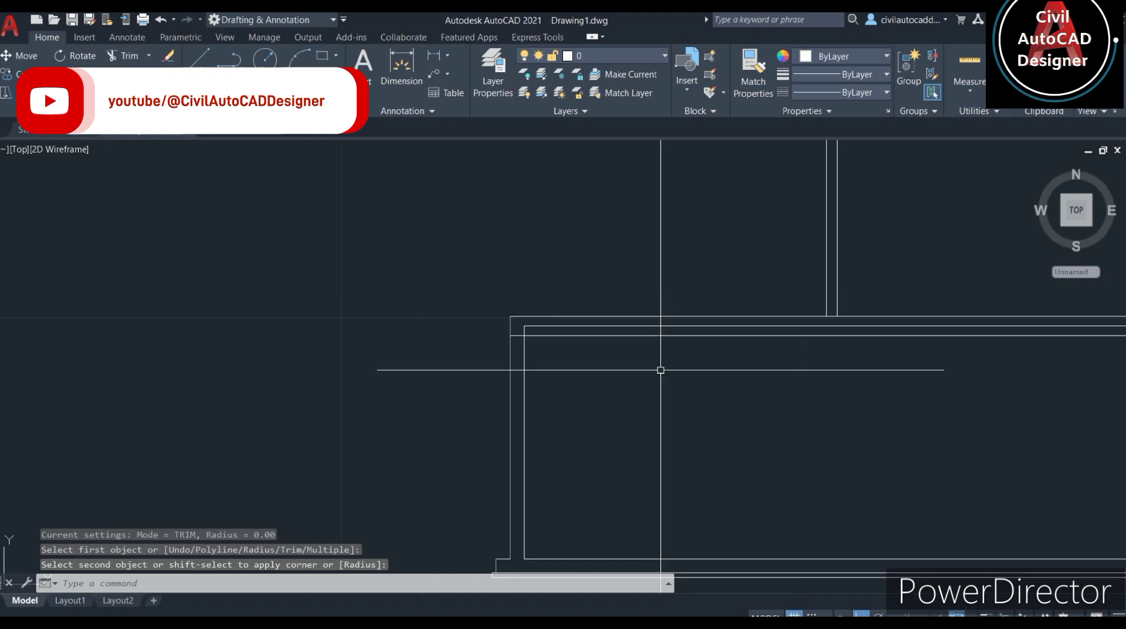
scroll(661, 370, "up", 3)
key("Return")
left_click(609, 359)
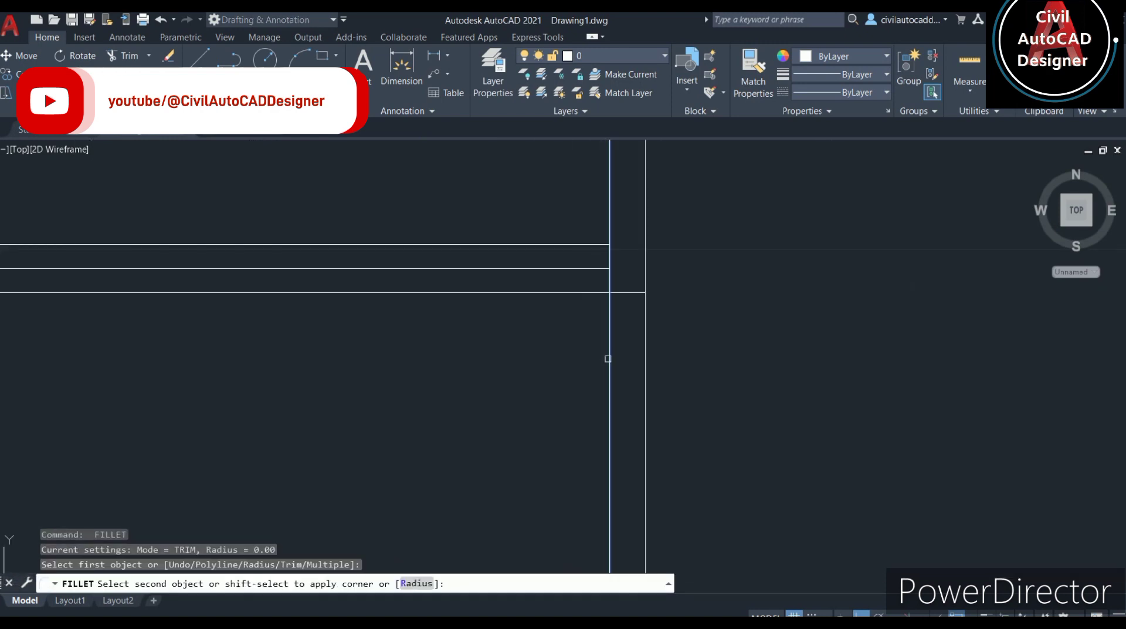
left_click(576, 270)
key("Return")
left_click(646, 367)
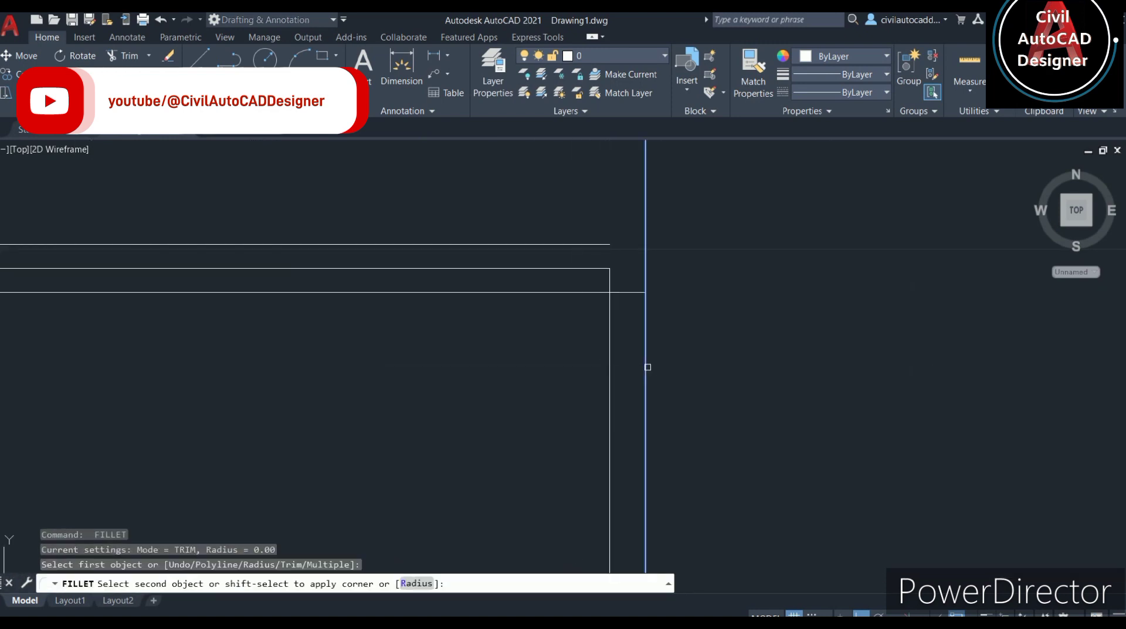
left_click(585, 244)
scroll(584, 243, "down", 2)
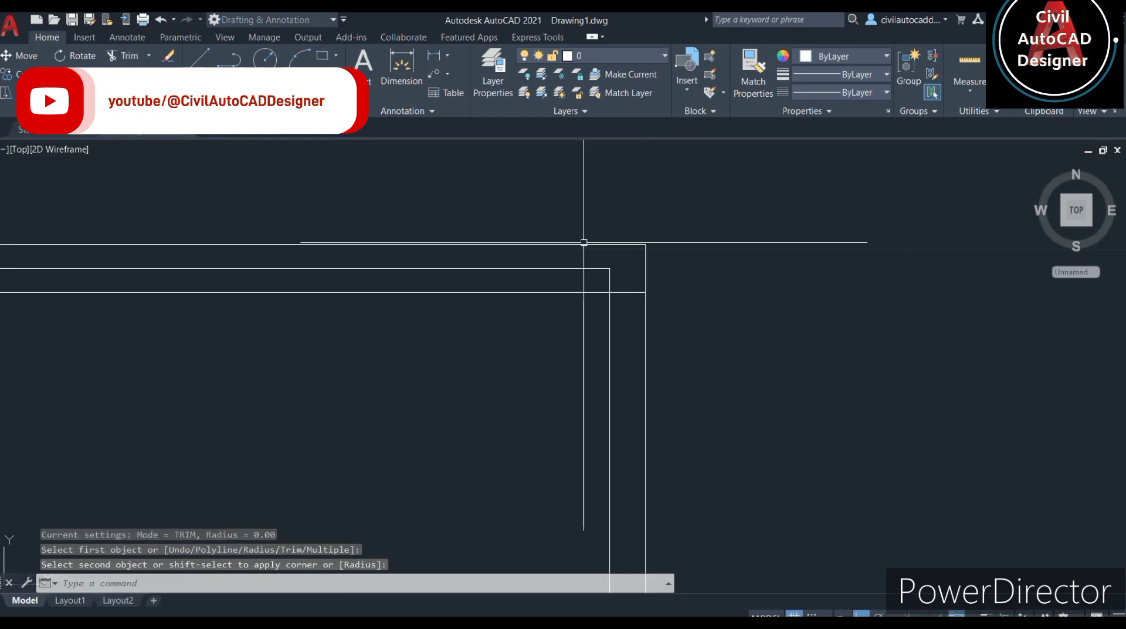
scroll(610, 266, "down", 2)
middle_click_drag(610, 266, 624, 275)
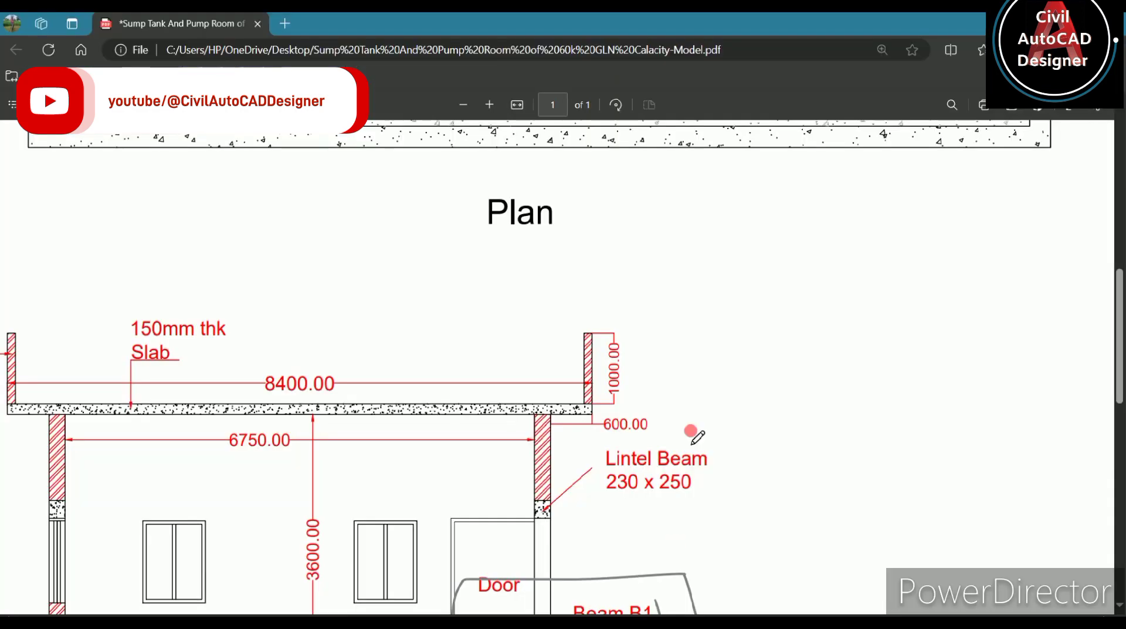
scroll(730, 428, "down", 1)
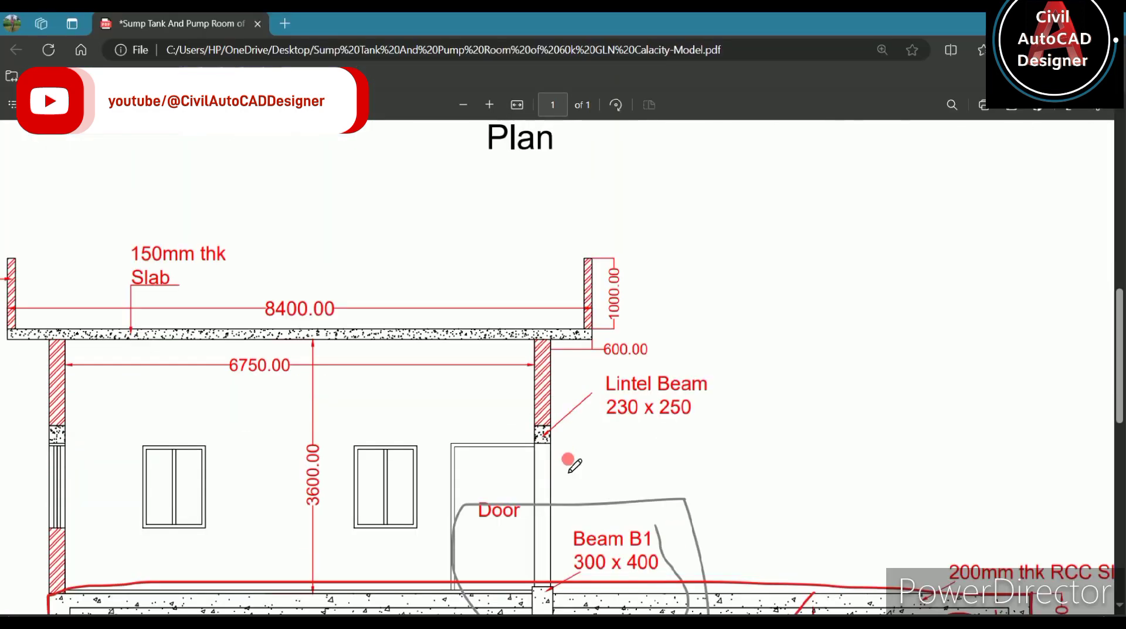
scroll(574, 461, "down", 4)
scroll(800, 441, "down", 1)
scroll(801, 406, "down", 1)
scroll(800, 403, "up", 1)
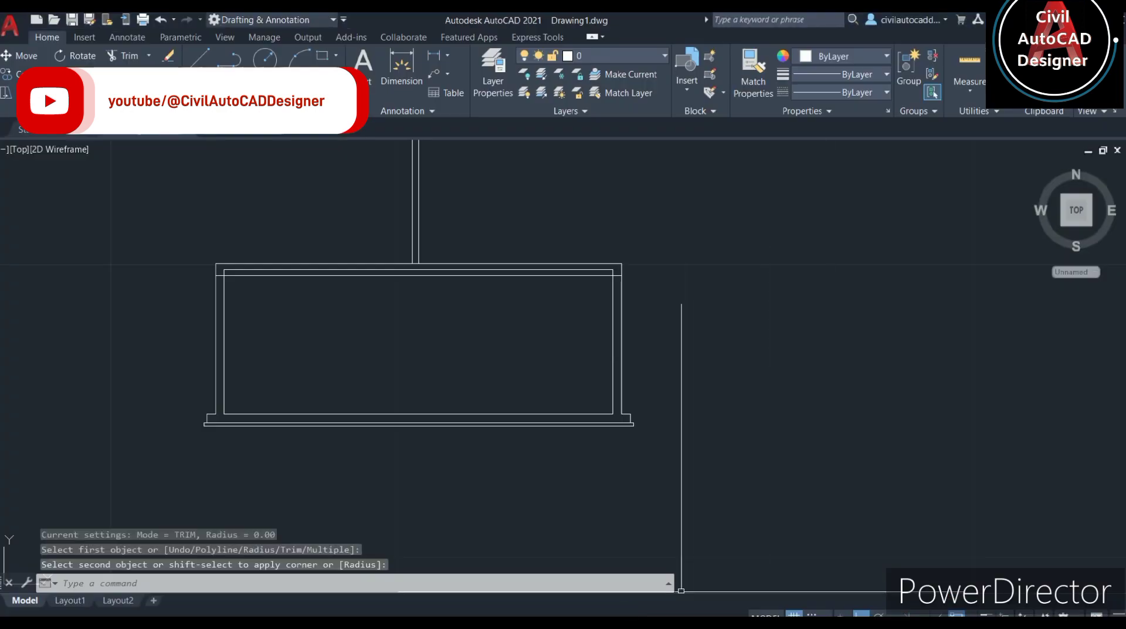
- Offset the top slab line 0.45 downward, then pan back to the whole tank section
scroll(616, 300, "up", 3)
scroll(586, 274, "up", 4)
key("Escape")
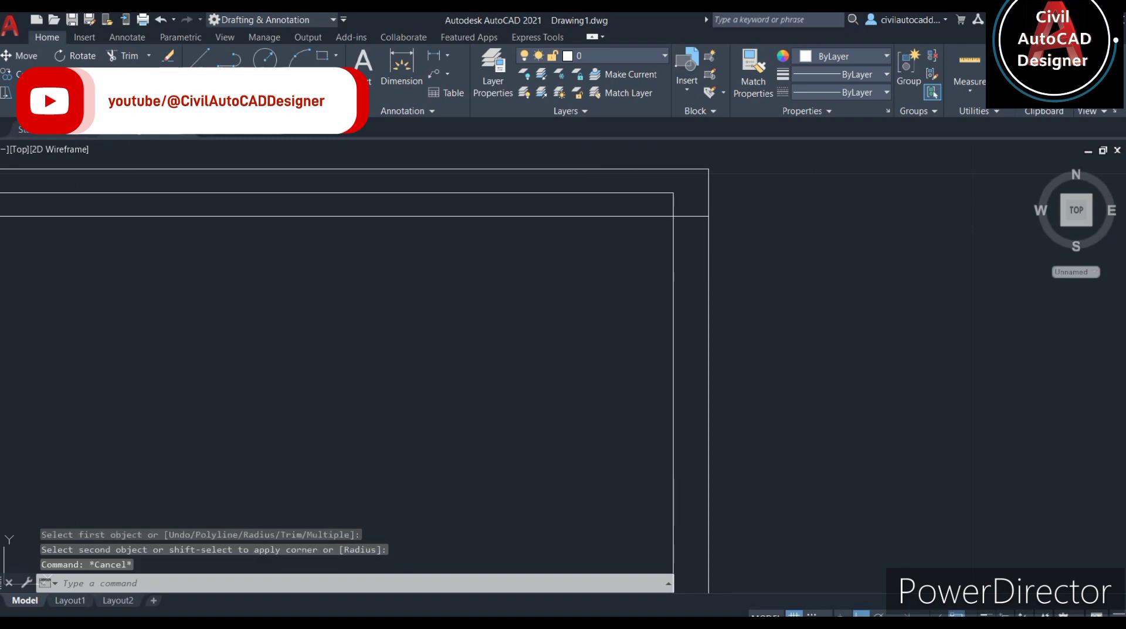
scroll(654, 390, "down", 2)
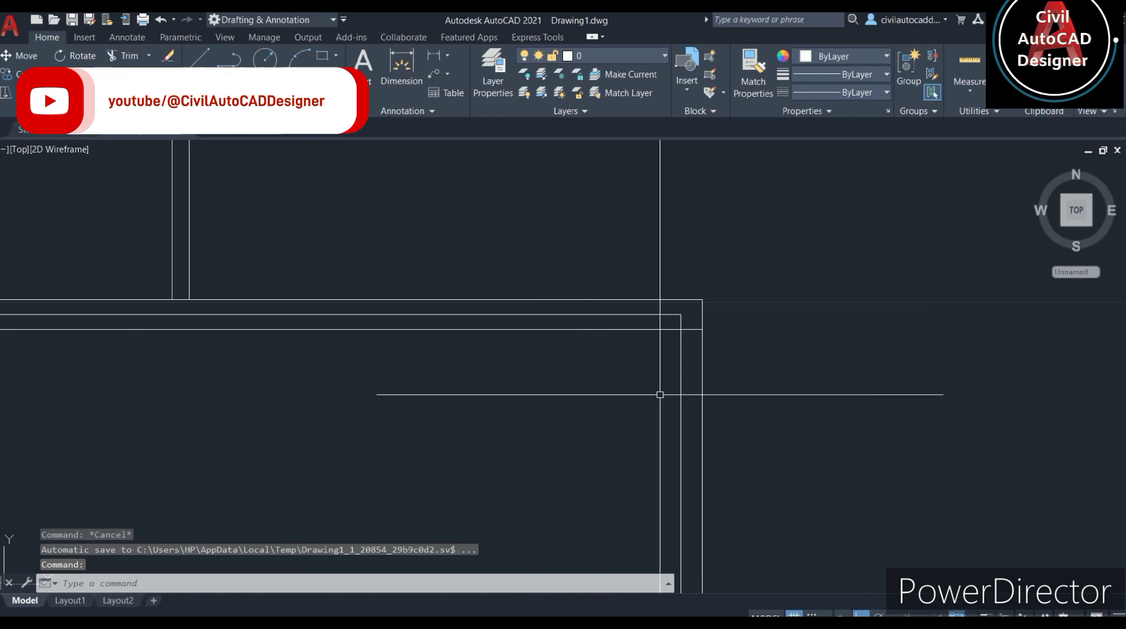
type("o")
key("Return")
scroll(683, 329, "up", 2)
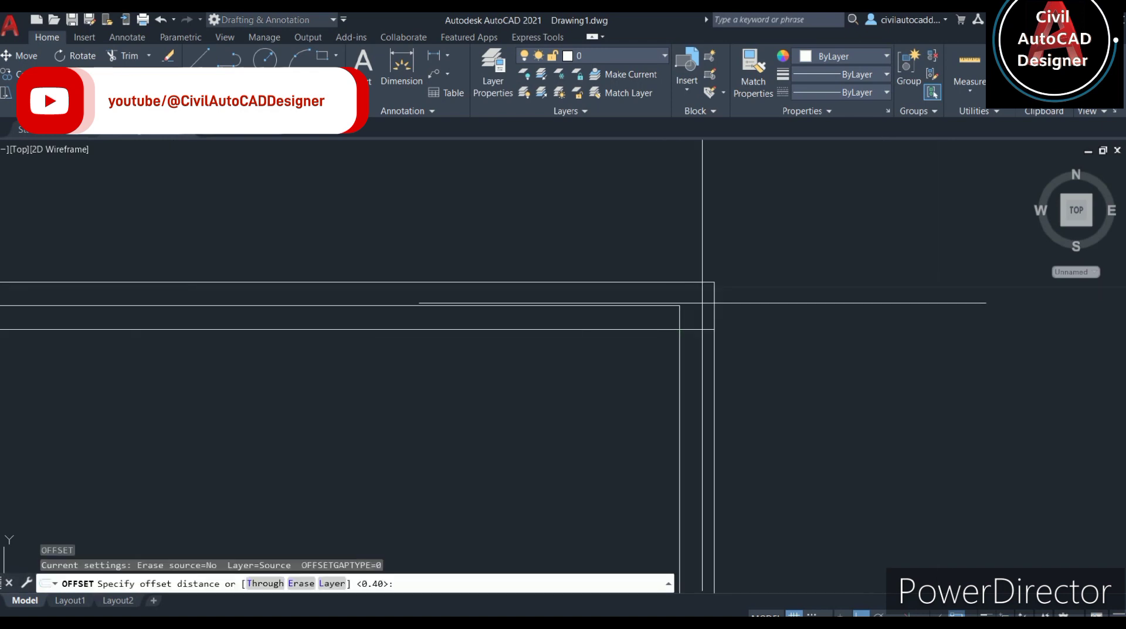
left_click(679, 329)
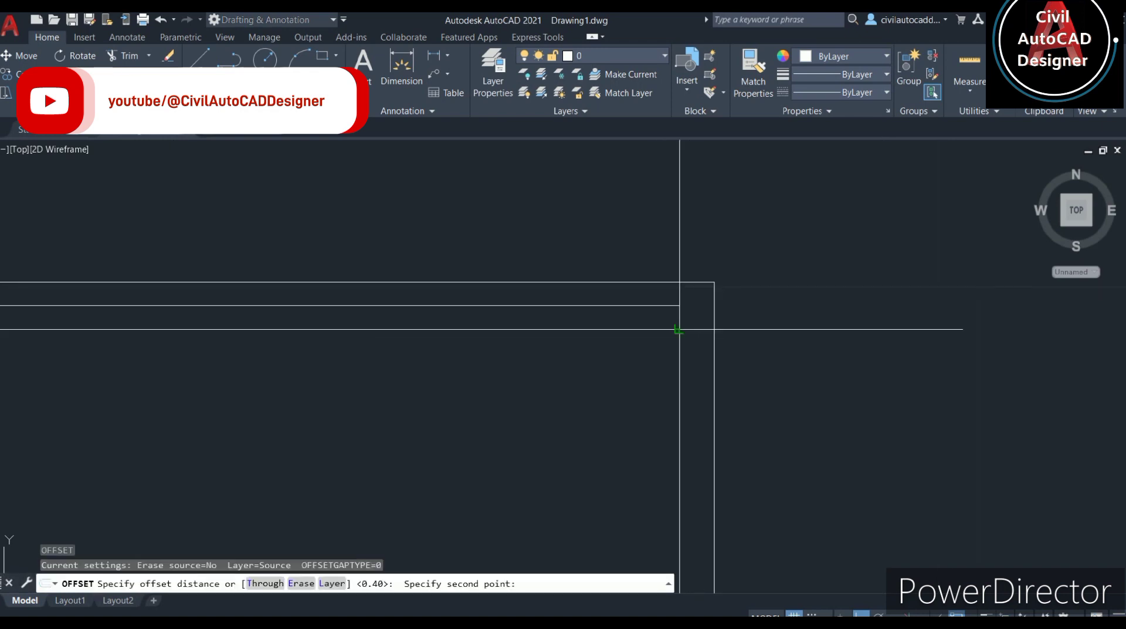
type(".45")
key("Return")
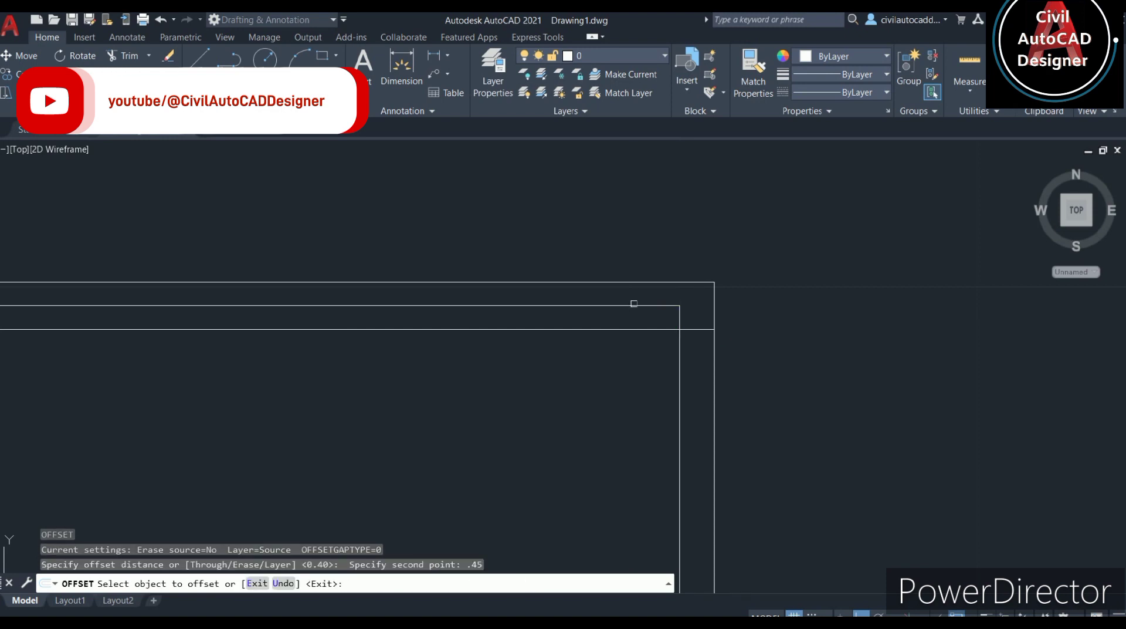
left_click(634, 304)
left_click(639, 415)
scroll(626, 420, "down", 2)
key("Escape")
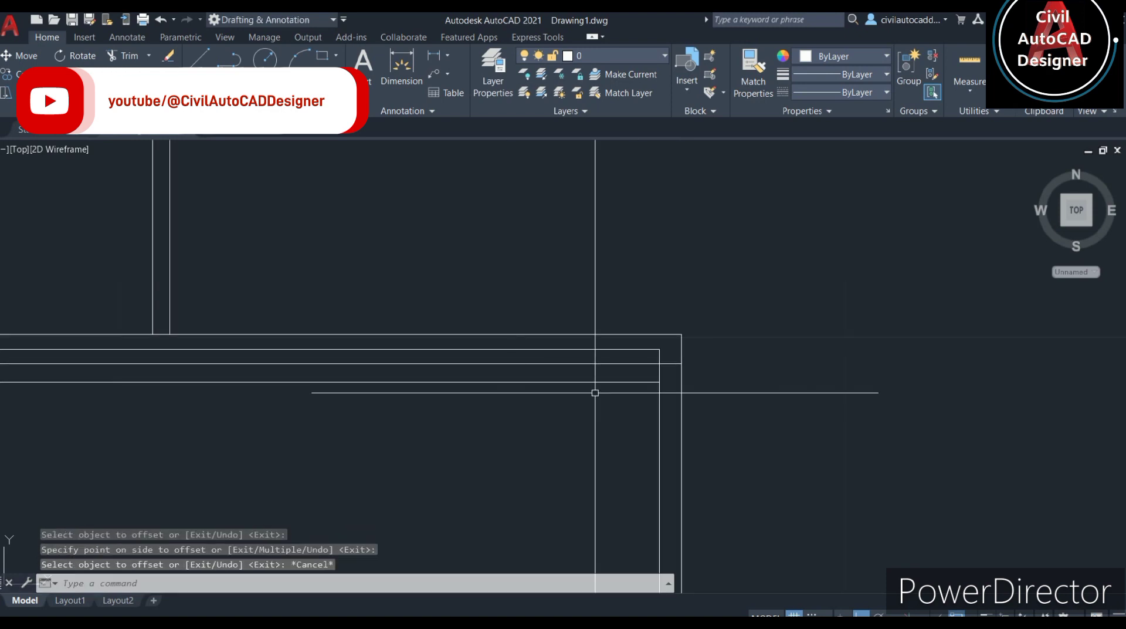
scroll(146, 364, "down", 2)
scroll(490, 402, "down", 2)
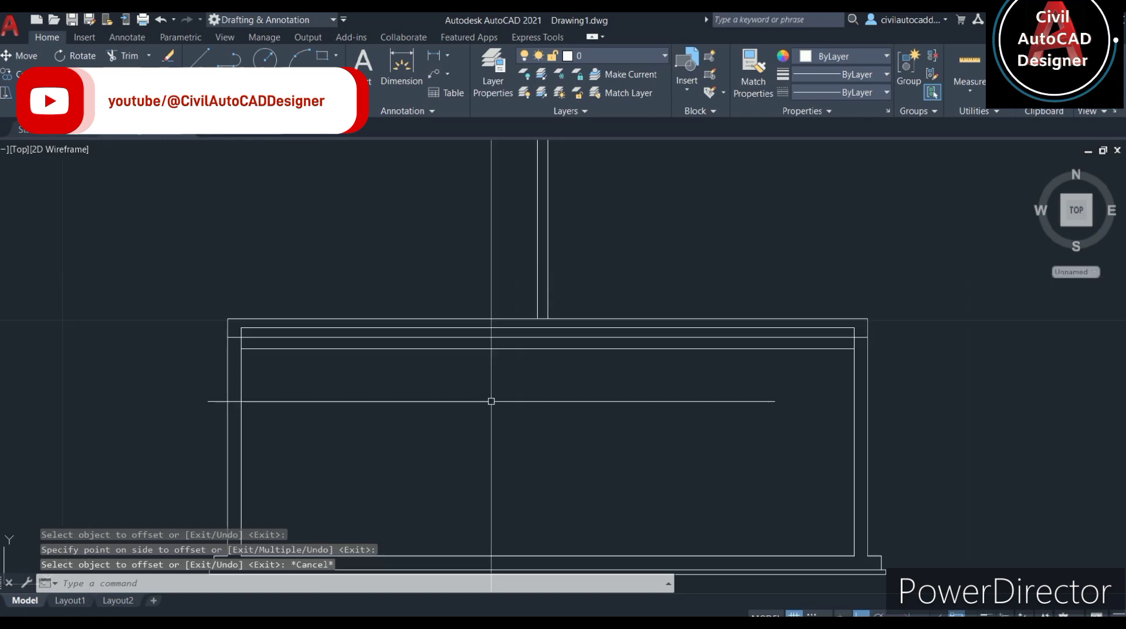
middle_click_drag(654, 415, 452, 389)
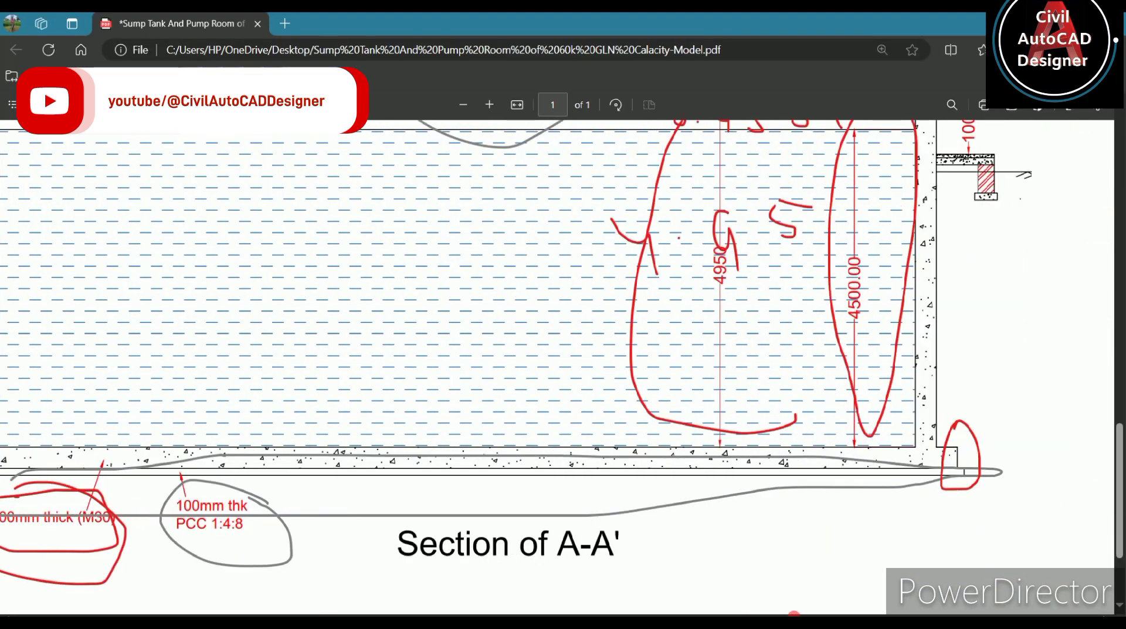
- Loop red ink around the NGL footing detail beside the slab in the PDF
scroll(990, 252, "up", 3)
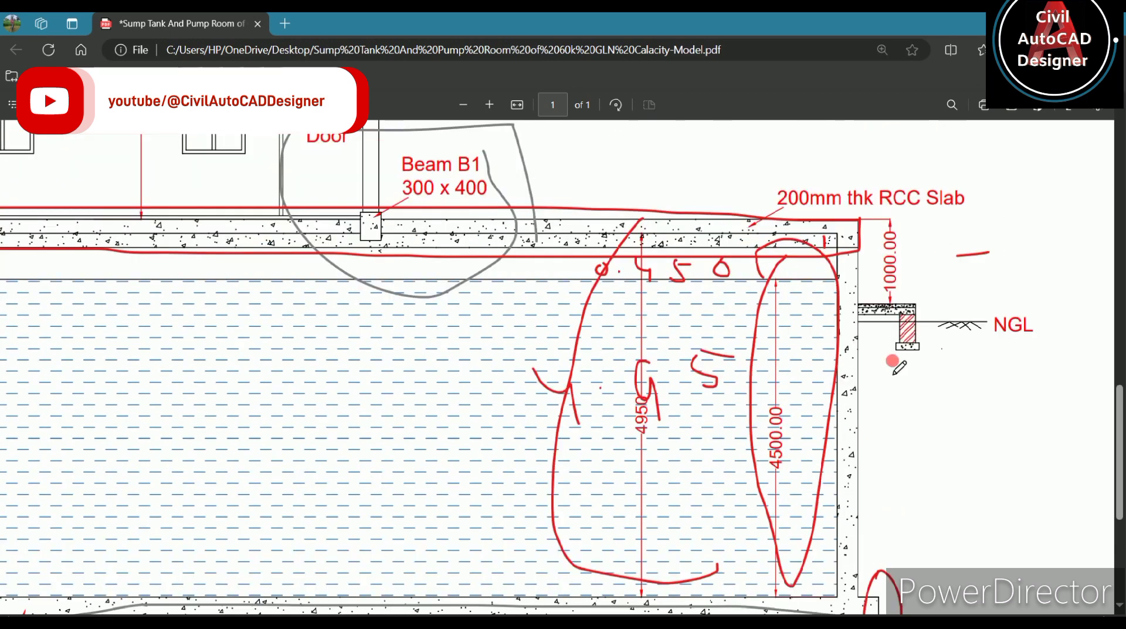
left_click_drag(944, 274, 958, 293)
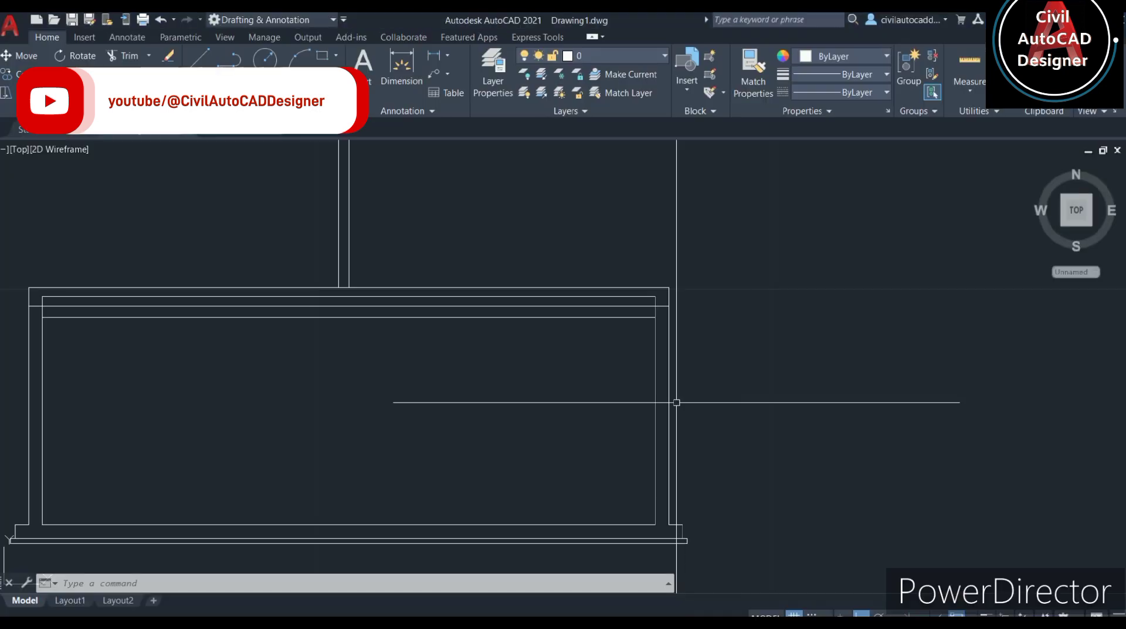
- Draw the ledge from the slab's right corner: 0.6 horizontally, then 0.1 down
key("Escape")
key("Escape")
type("l")
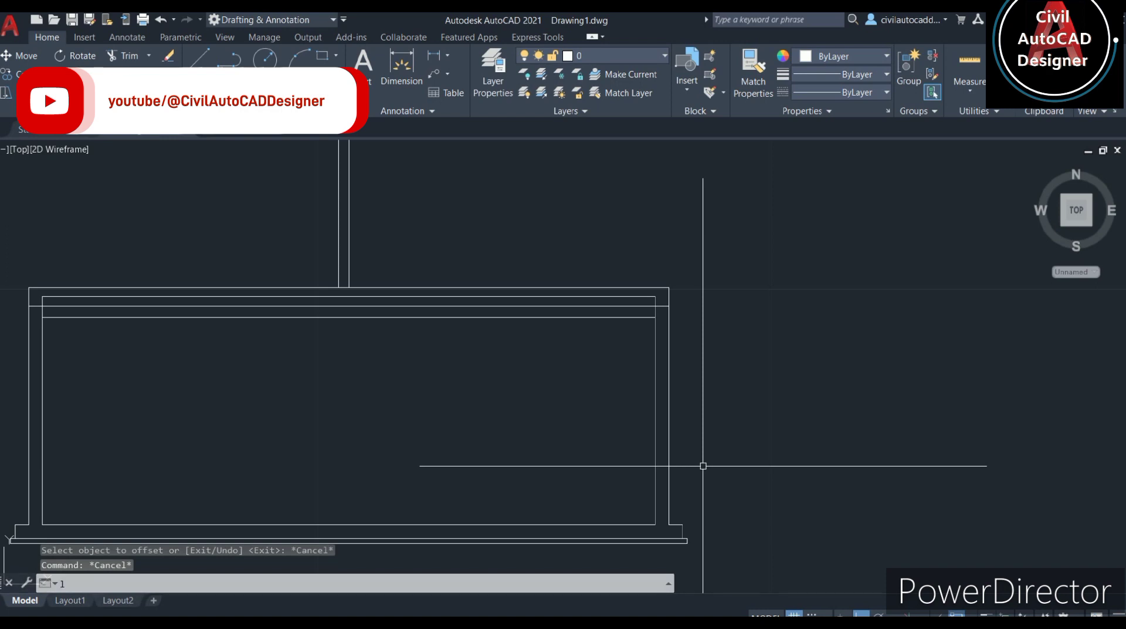
key("Return")
scroll(674, 370, "up", 2)
scroll(674, 368, "up", 2)
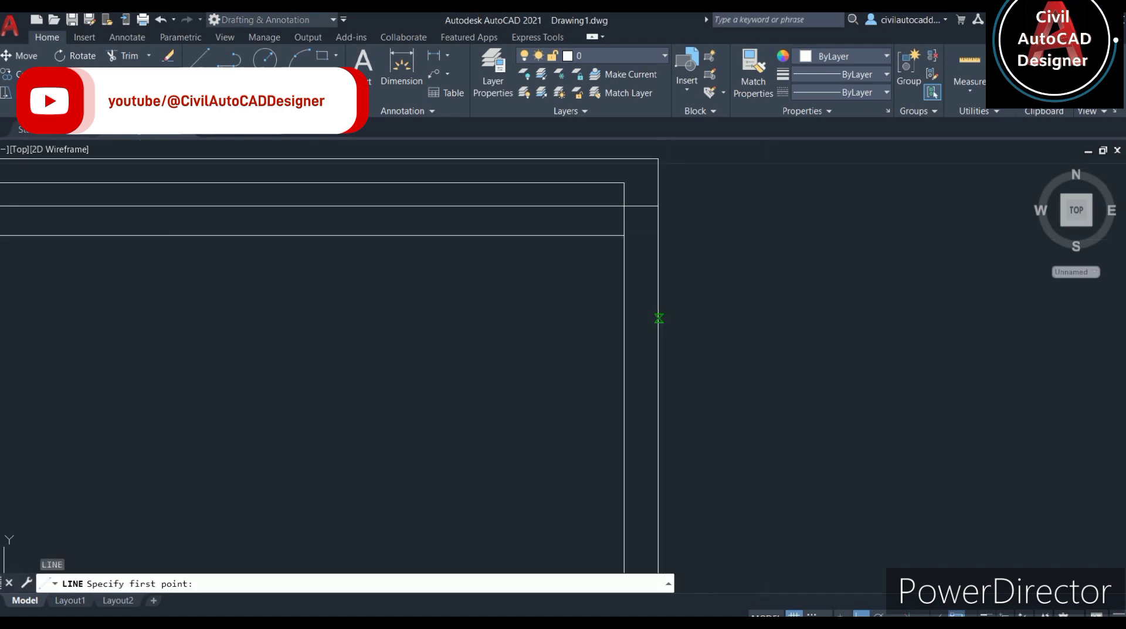
left_click(658, 317)
key("Return")
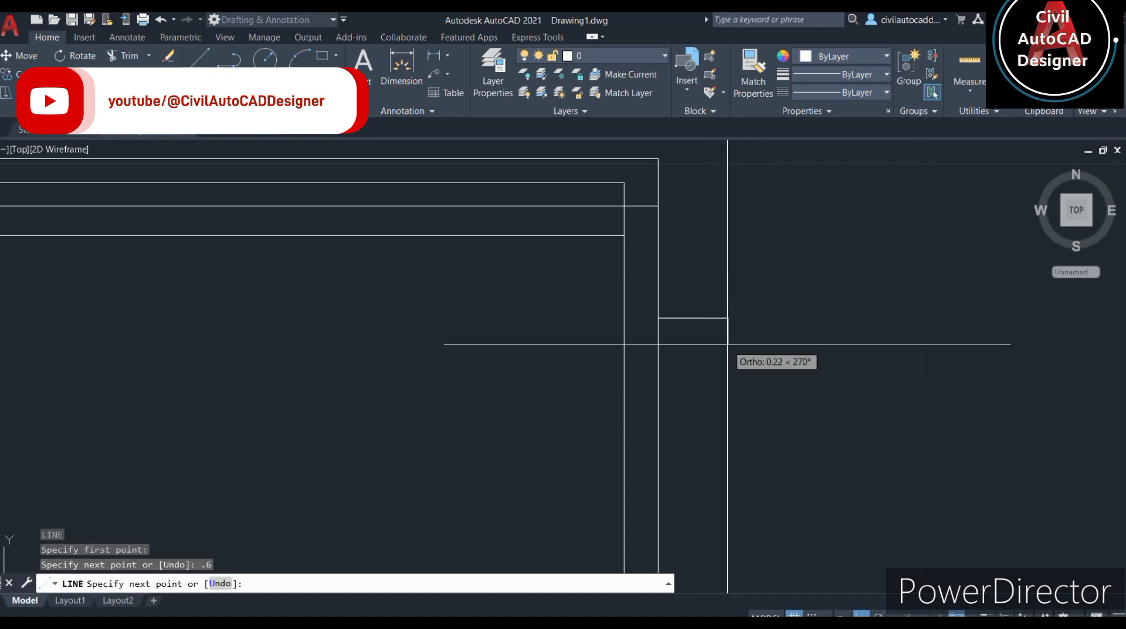
scroll(728, 344, "up", 3)
scroll(727, 343, "up", 1)
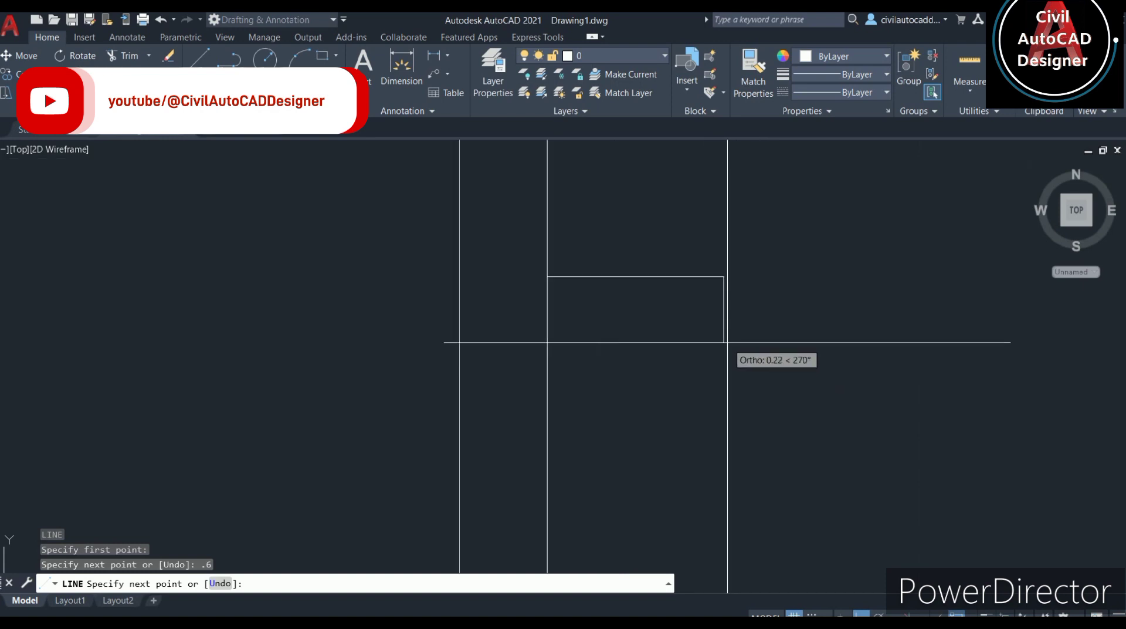
type(".1")
key("Return")
scroll(645, 323, "up", 2)
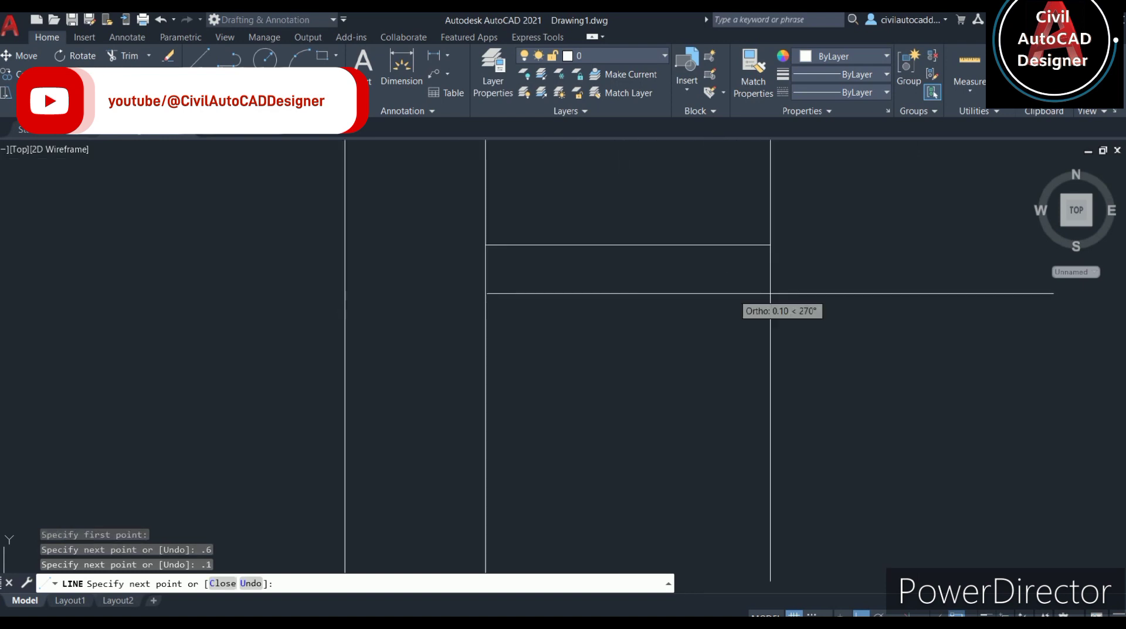
key("ctrl+z")
scroll(650, 329, "down", 2)
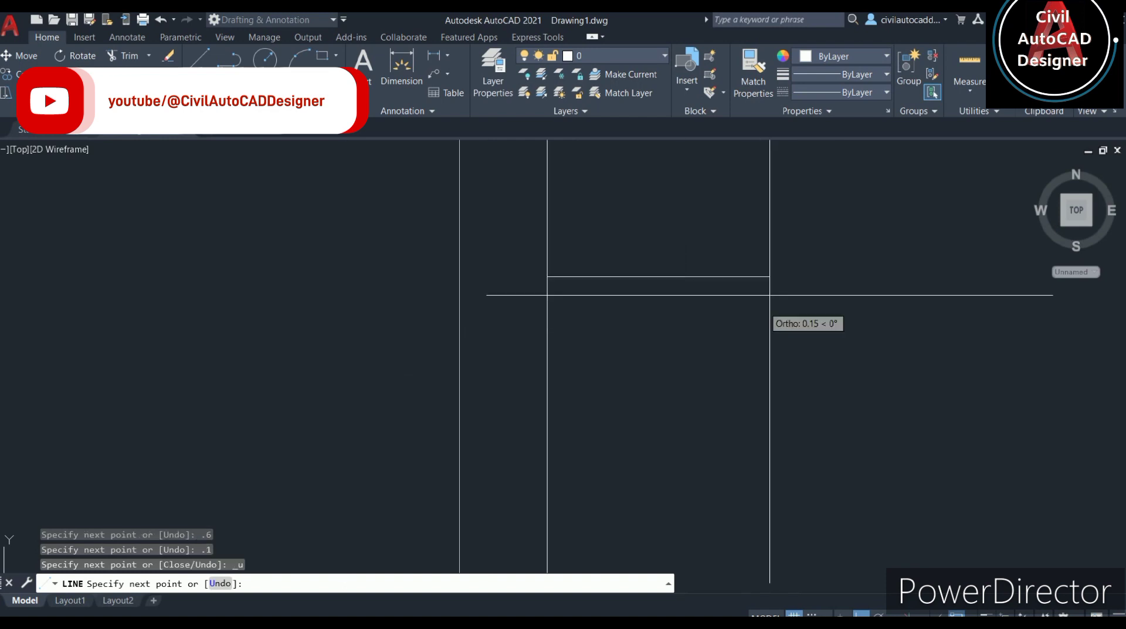
type(".1")
key("Return")
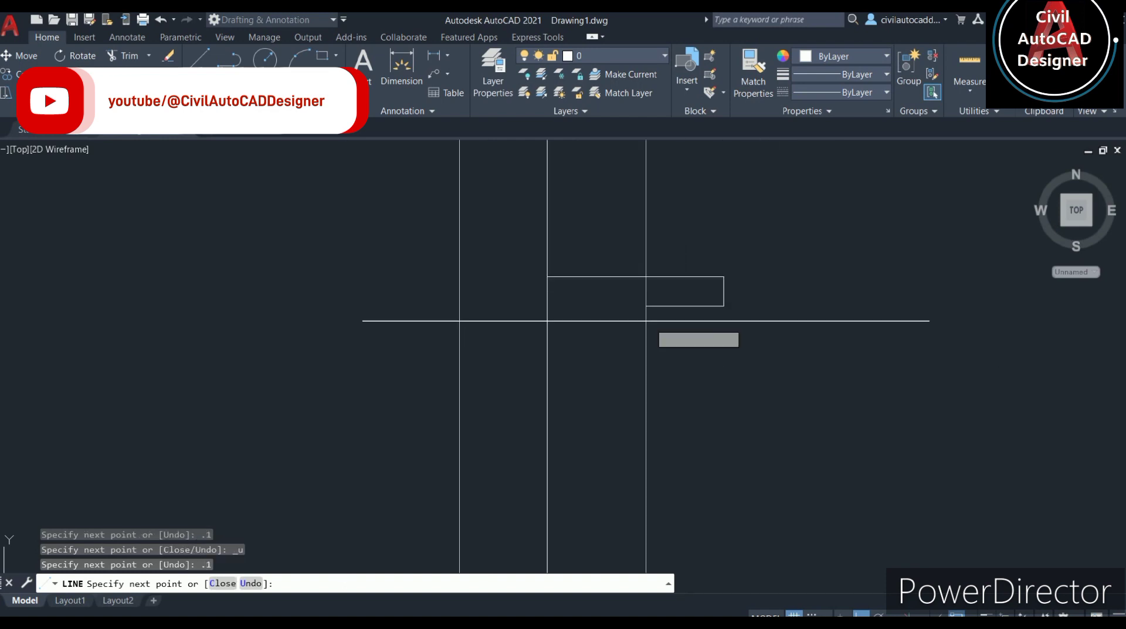
scroll(611, 312, "up", 2)
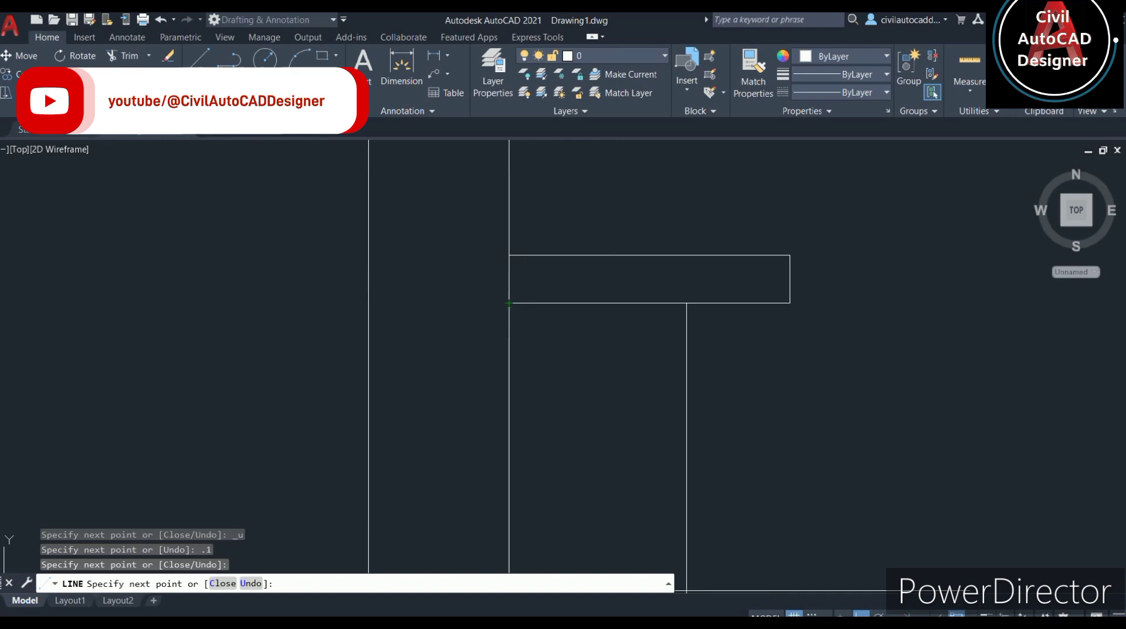
key("Escape")
scroll(926, 344, "up", 2)
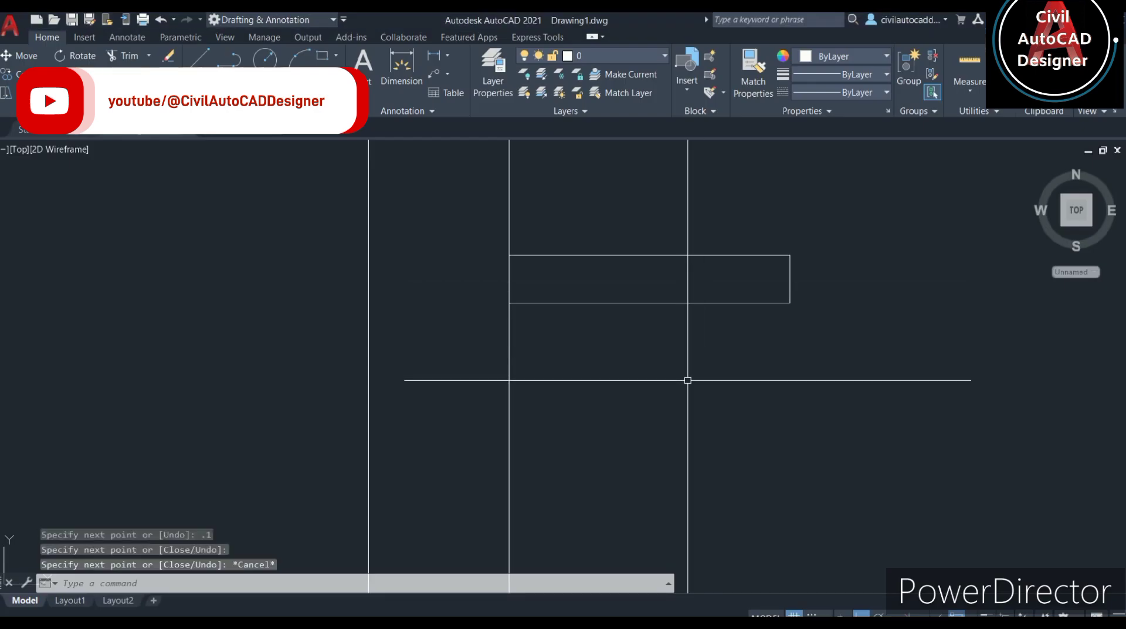
- Offset the ledge's top edge 0.05 upward
type("o")
key("Return")
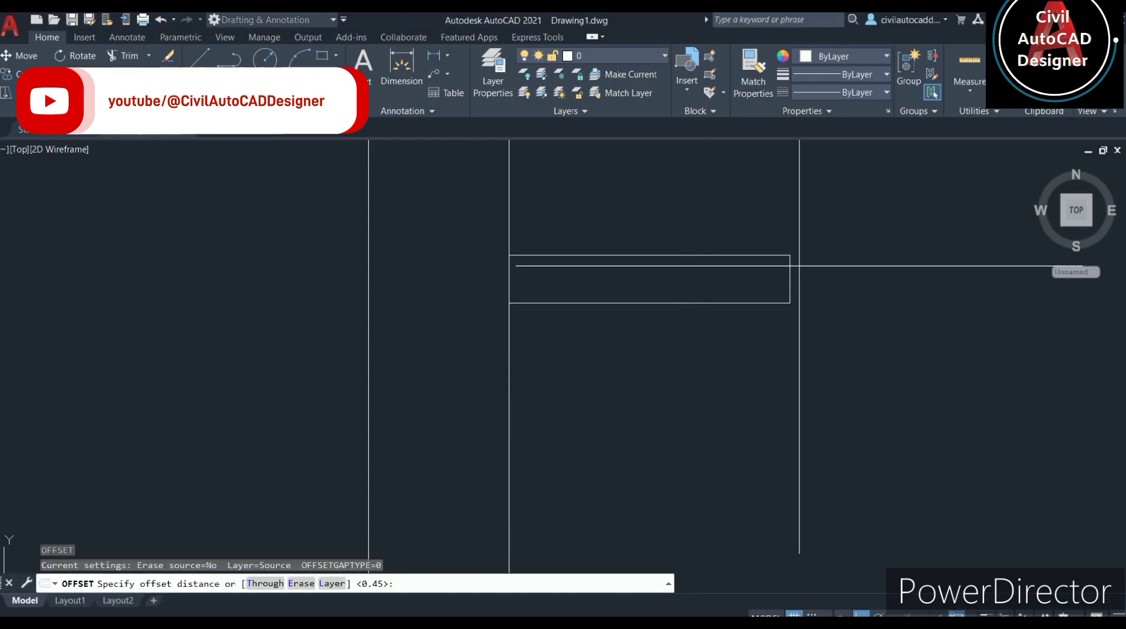
left_click(790, 256)
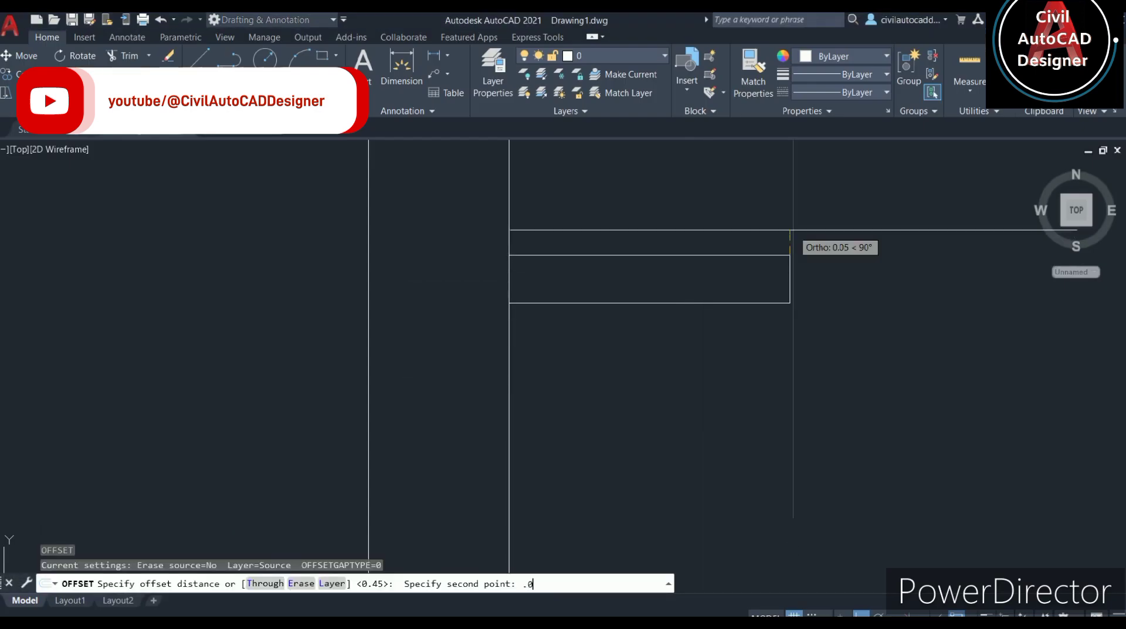
type("5")
key("Return")
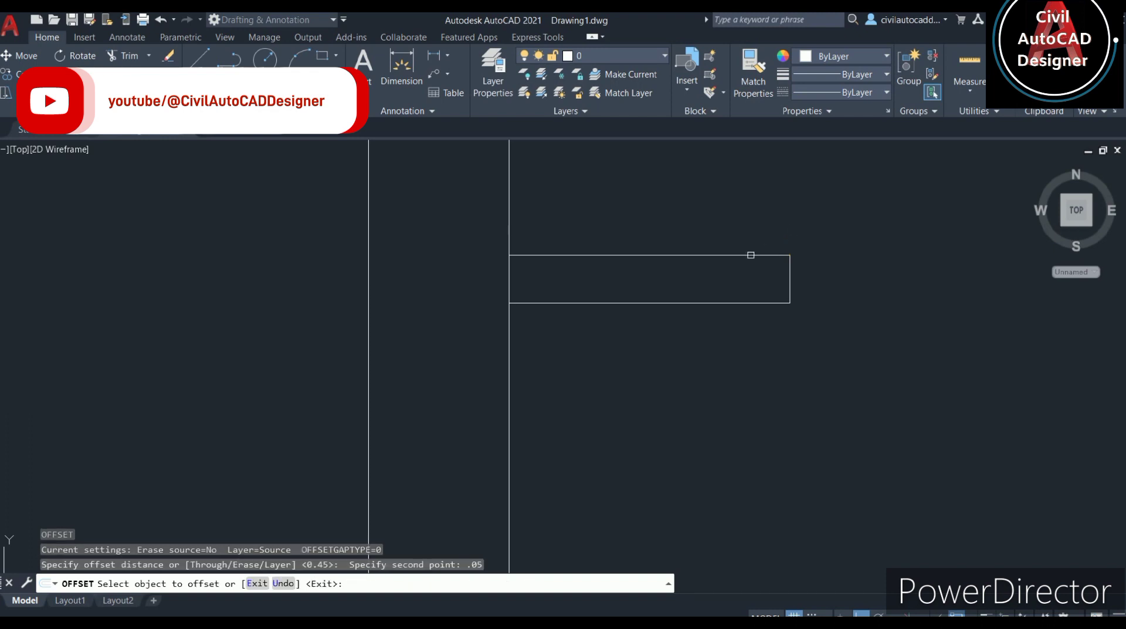
left_click(751, 255)
left_click(748, 223)
key("Escape")
- Try a fillet on the ledge's right edge and a 0.3 offset, cancelling both
type("f")
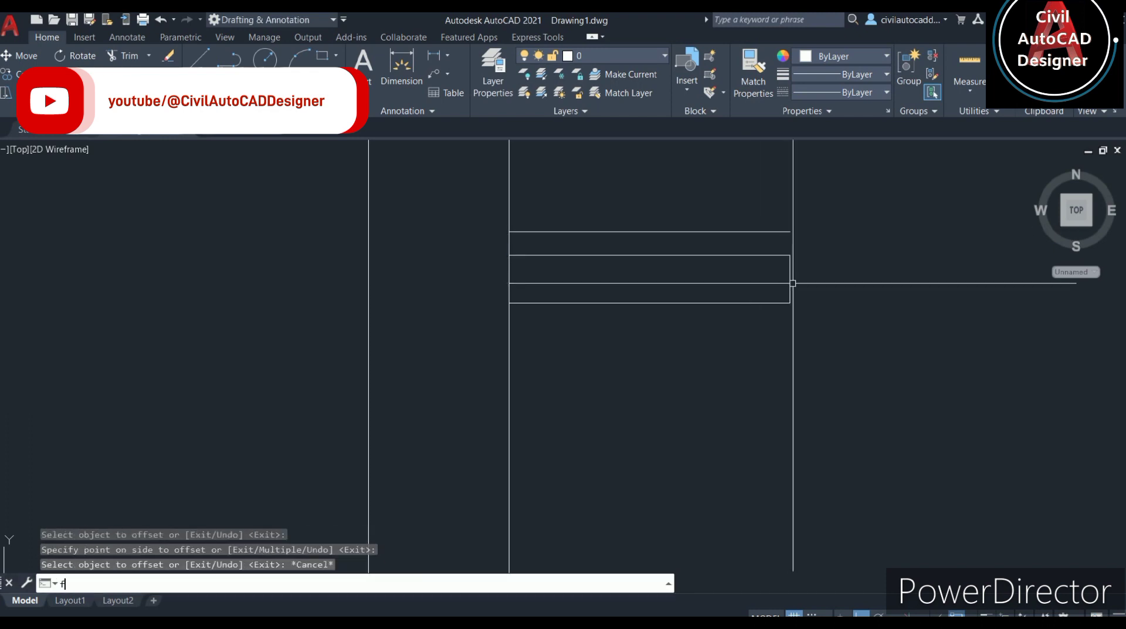
key("Return")
left_click(790, 273)
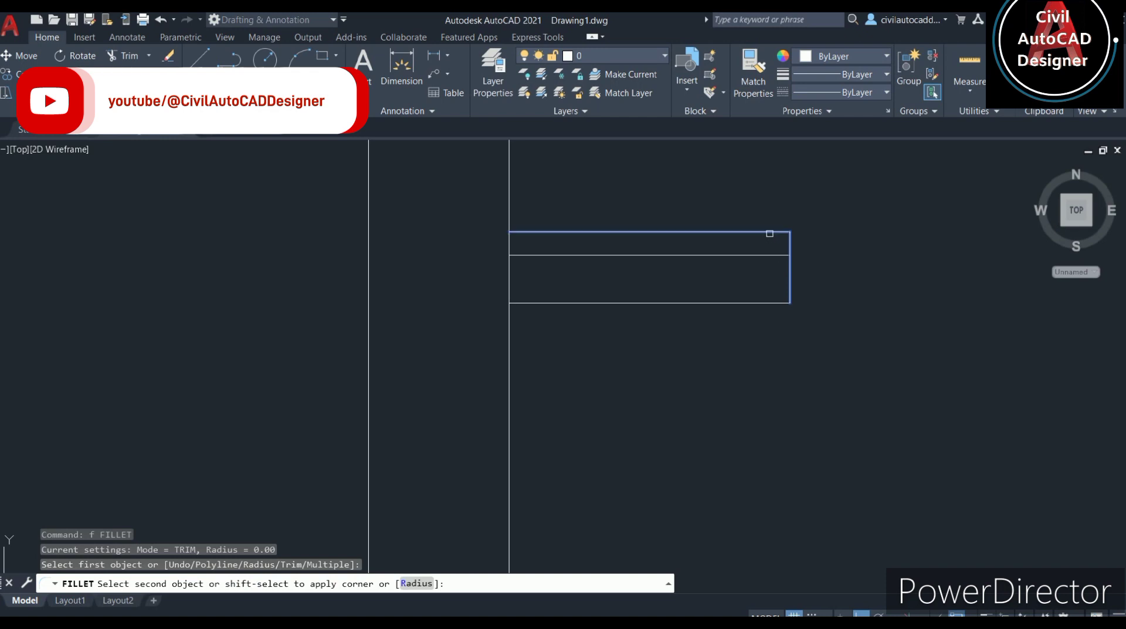
key("Escape")
scroll(816, 351, "down", 2)
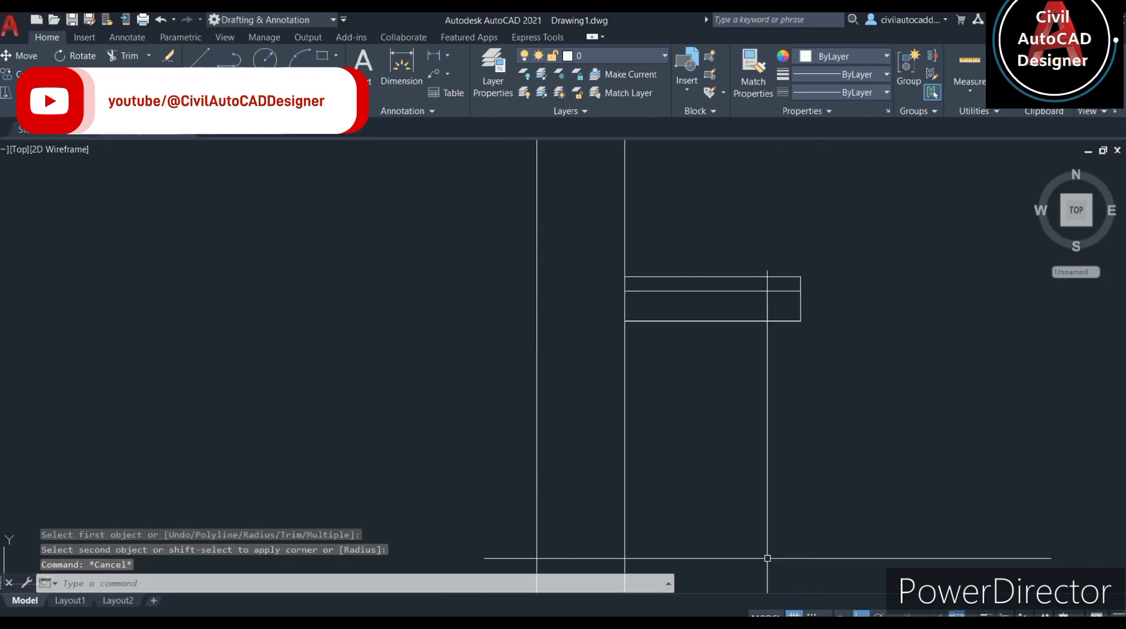
type("o")
key("Return")
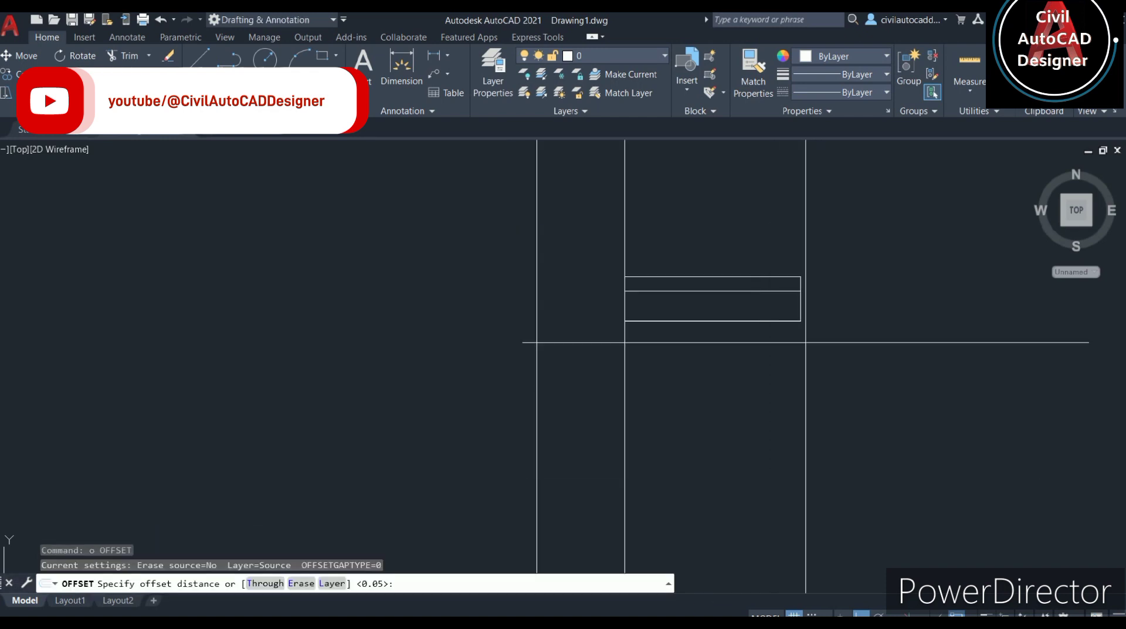
left_click(800, 321)
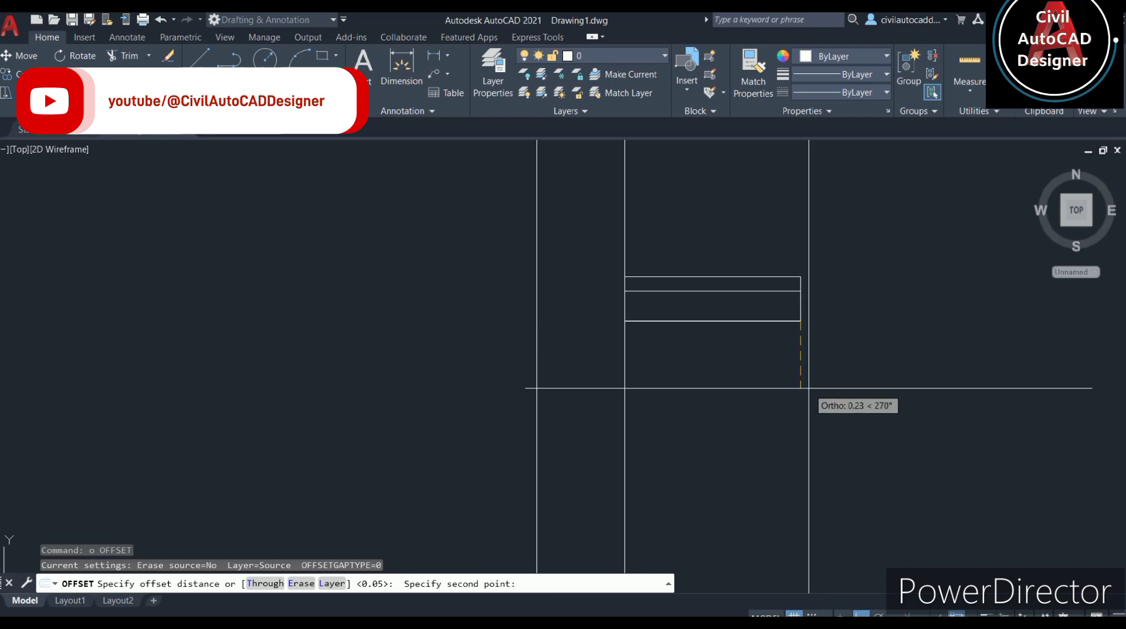
type(".3")
key("Return")
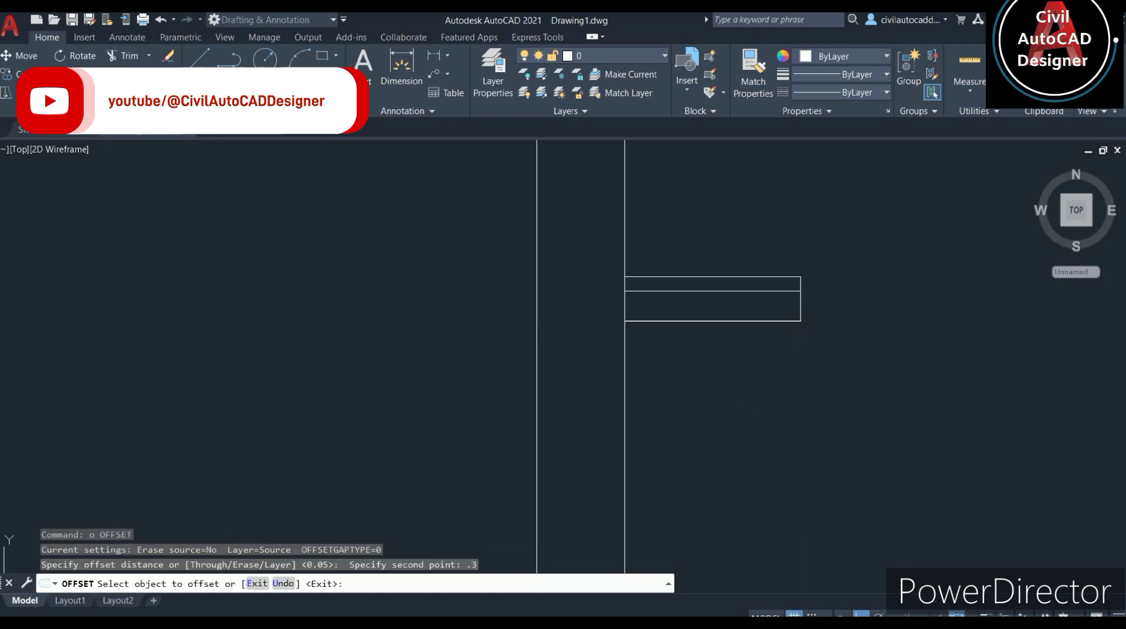
key("Escape")
- Draw the beam lines from the slab projection corner: 0.3 down, then 0.3 left
type("l")
key("Return")
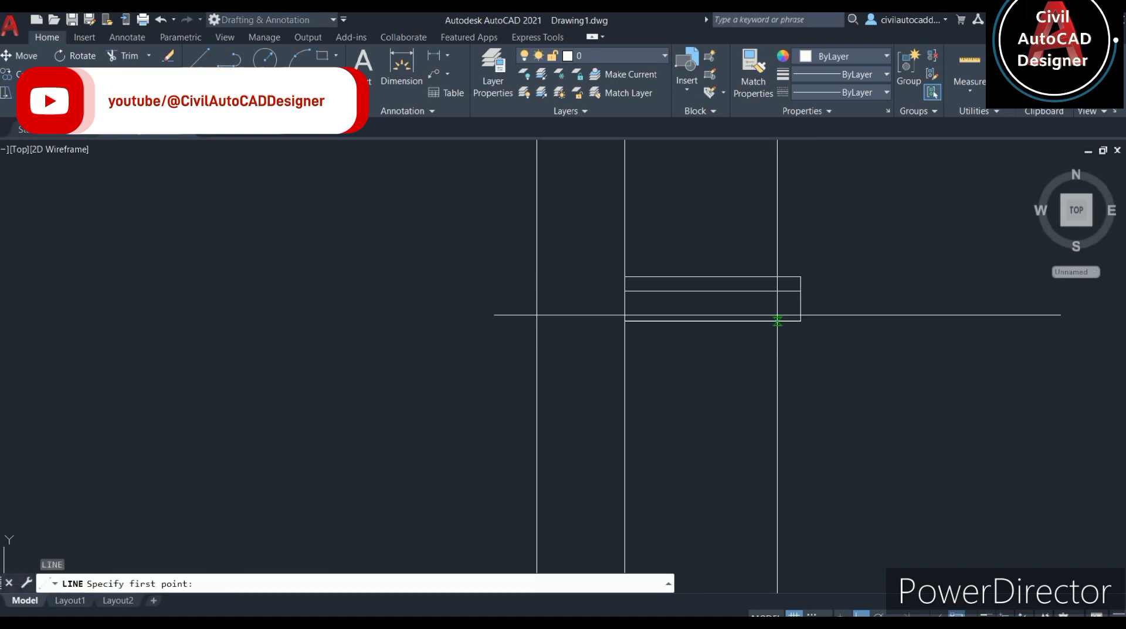
left_click(800, 321)
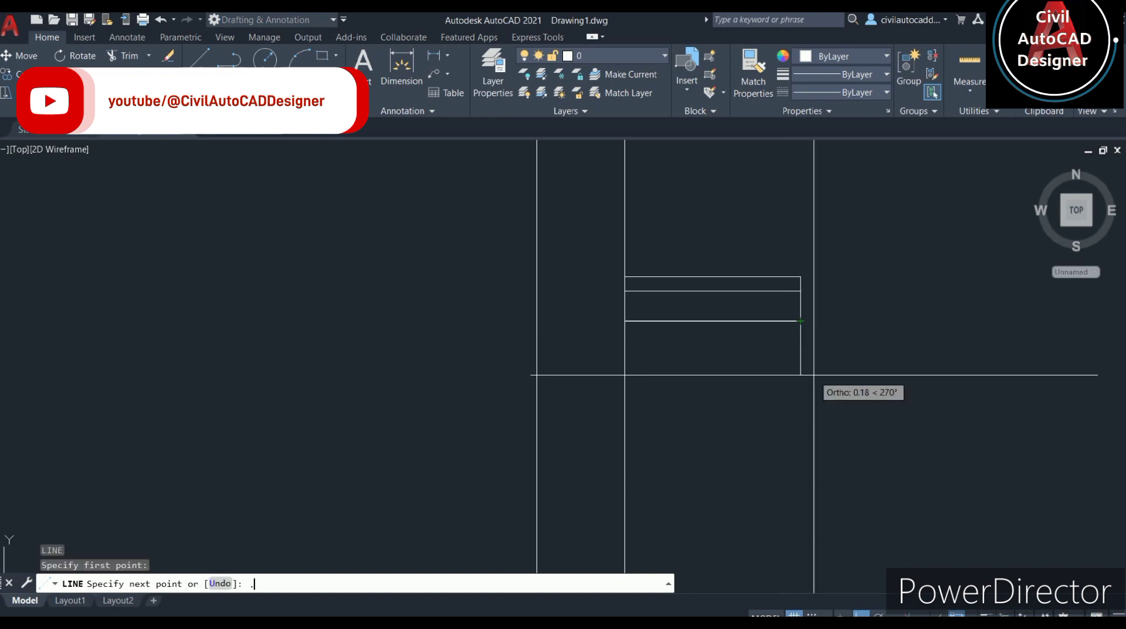
type("3")
key("Return")
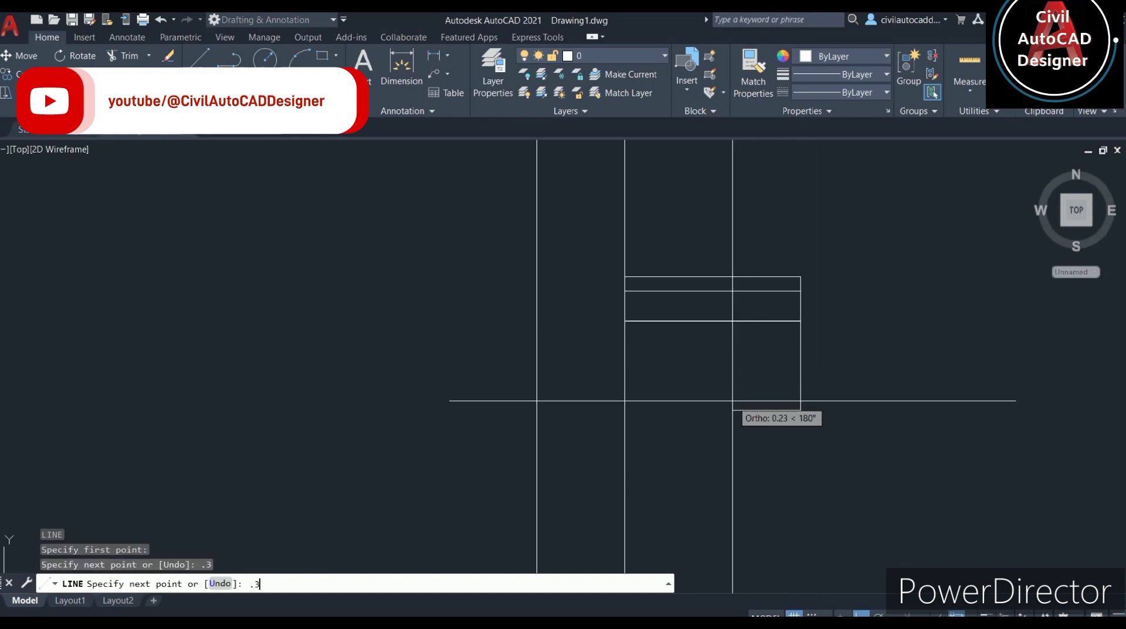
key("Return")
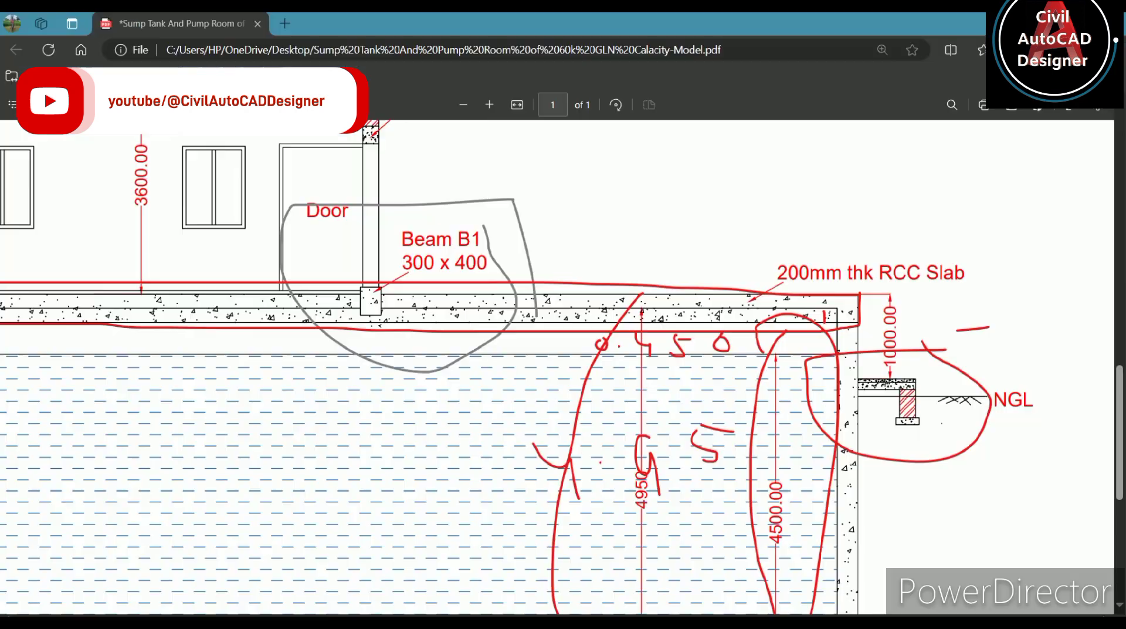
- Move the beam's vertical line 0.7 to the right
left_click(887, 438)
scroll(949, 421, "up", 1)
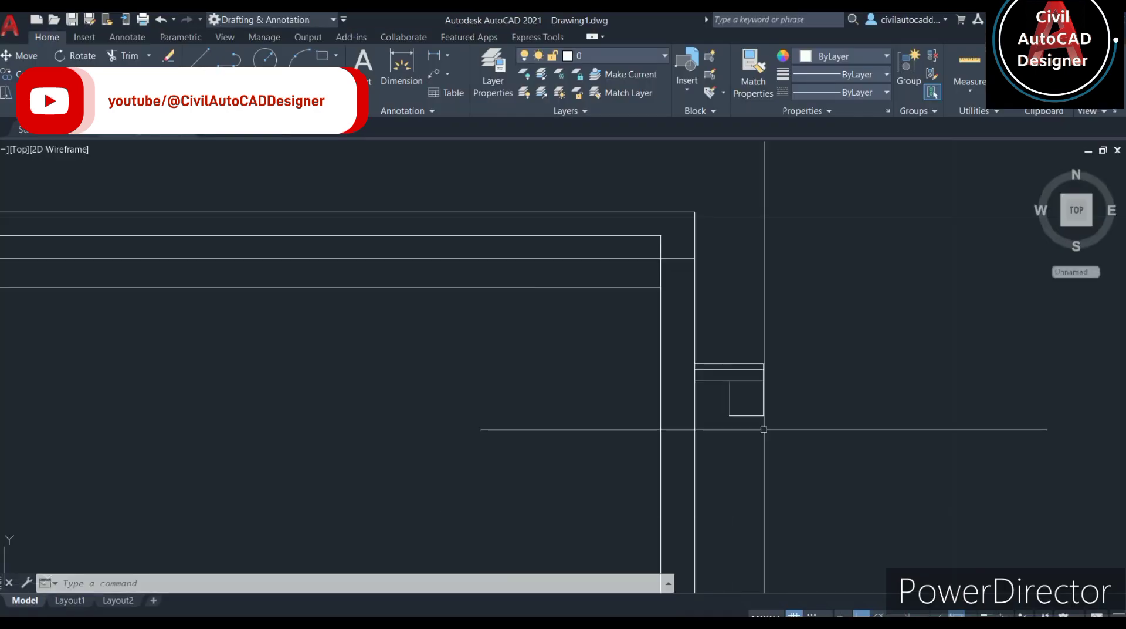
scroll(716, 395, "up", 3)
scroll(713, 382, "up", 2)
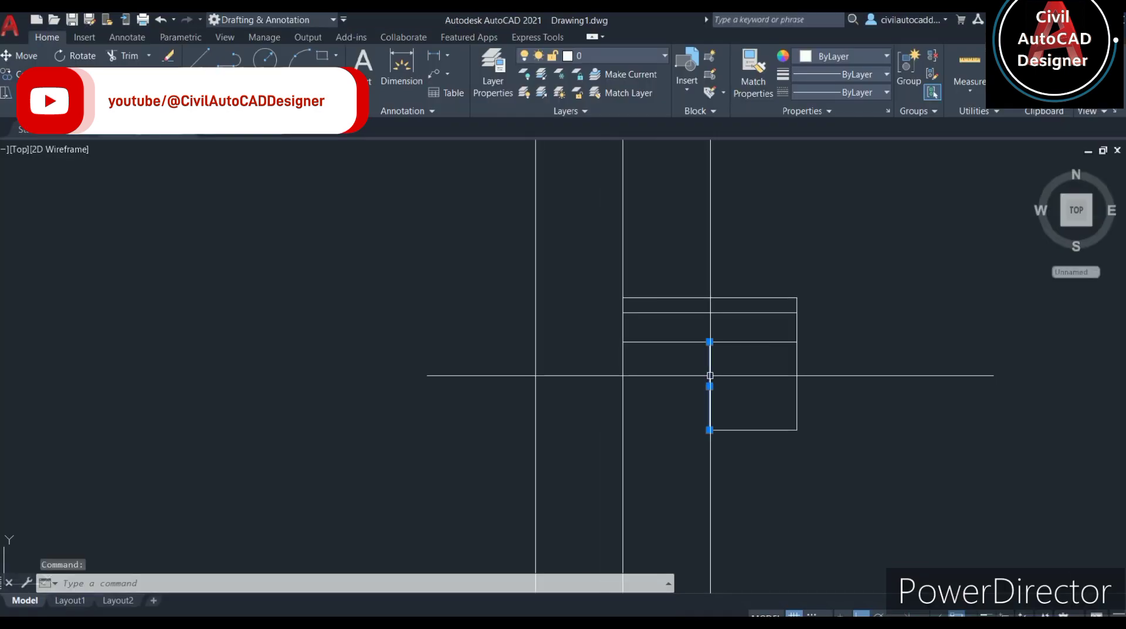
type("m")
key("Return")
left_click(710, 430)
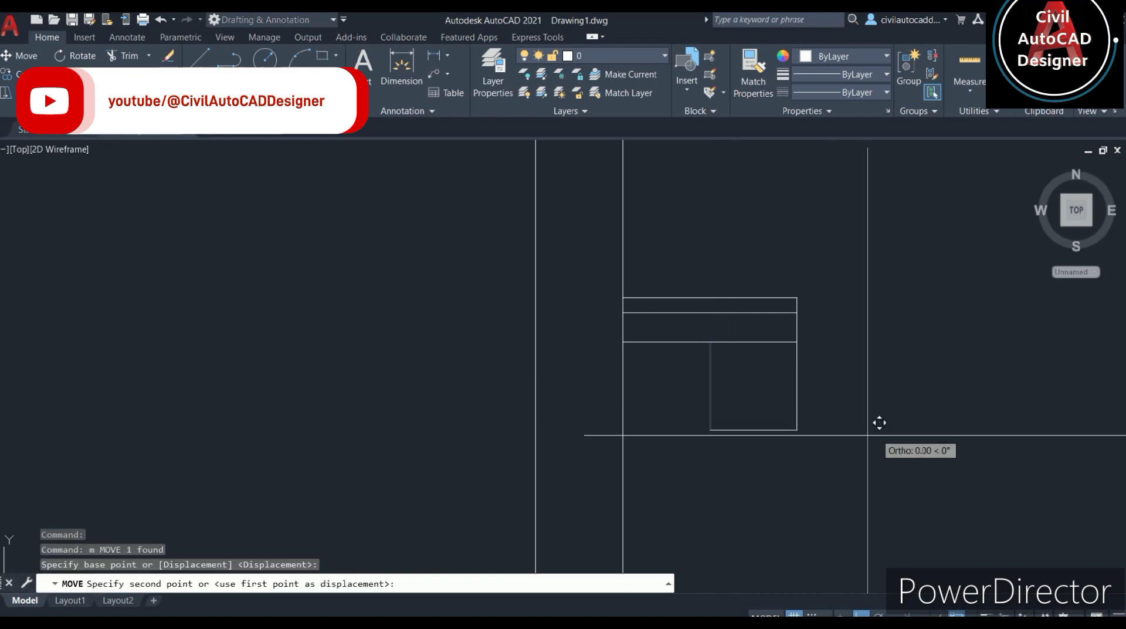
key("Return")
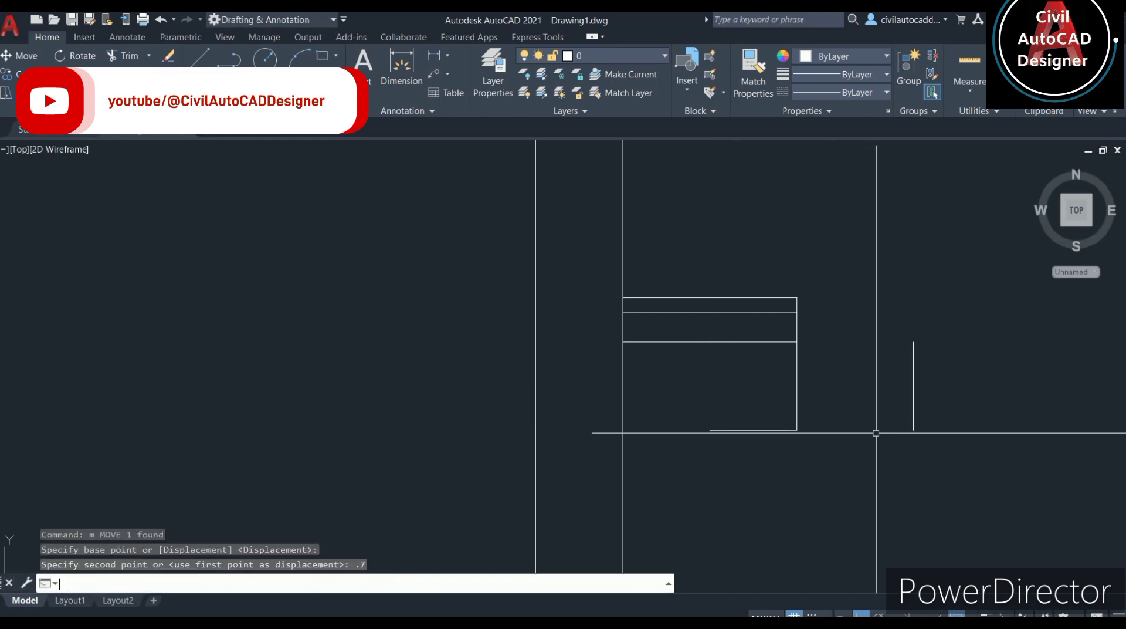
- Delete the stray vertical line and the beam's old bottom edge
left_click(993, 428)
key("Escape")
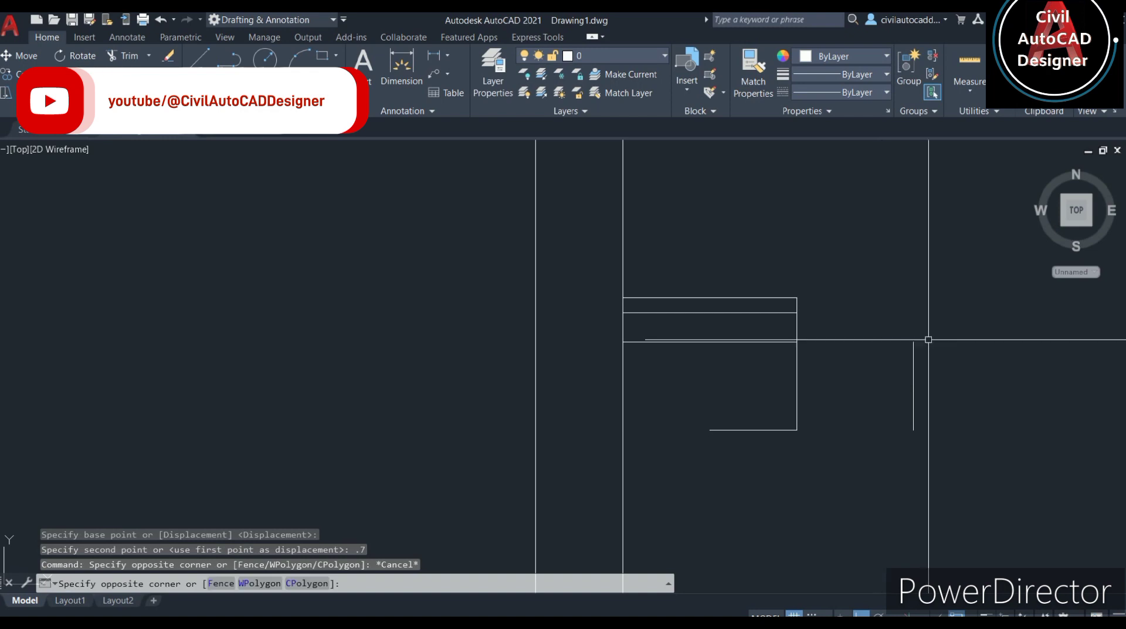
left_click(955, 381)
left_click(888, 369)
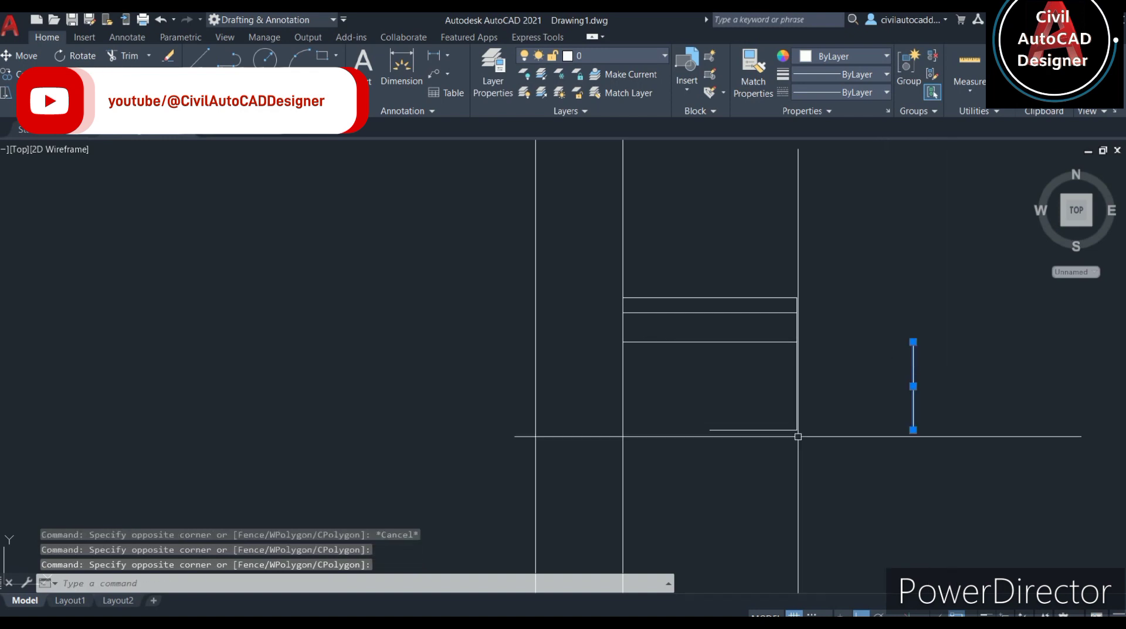
key("Delete")
left_click(737, 468)
left_click(701, 408)
key("Delete")
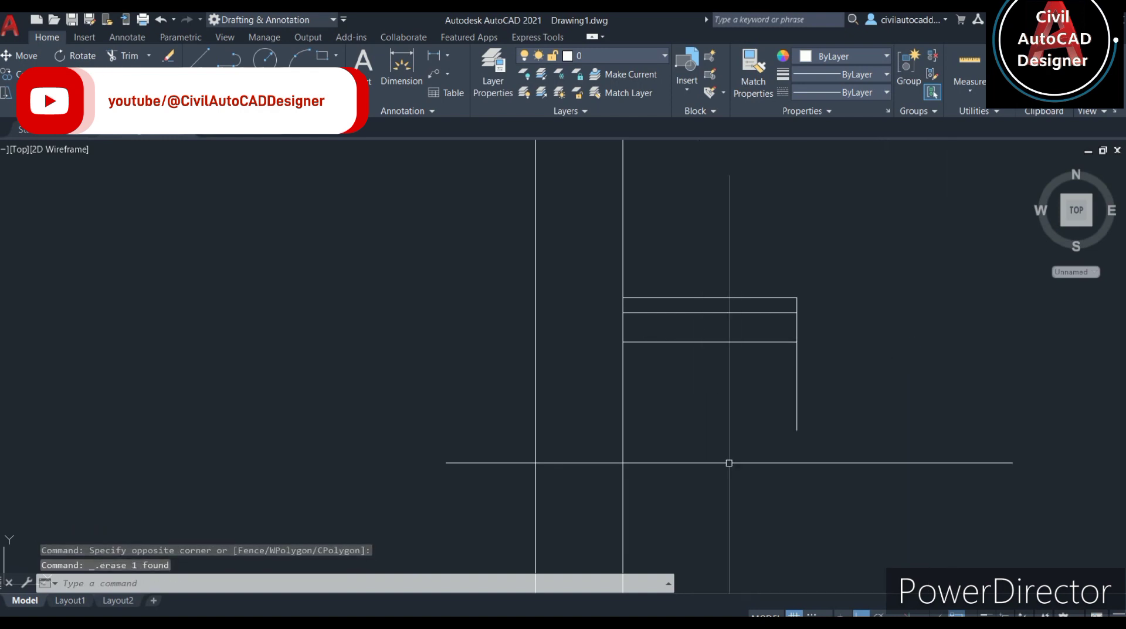
- Draw a 0.2 bottom edge leftward and a vertical edge up to the slab underside
type("l")
key("Return")
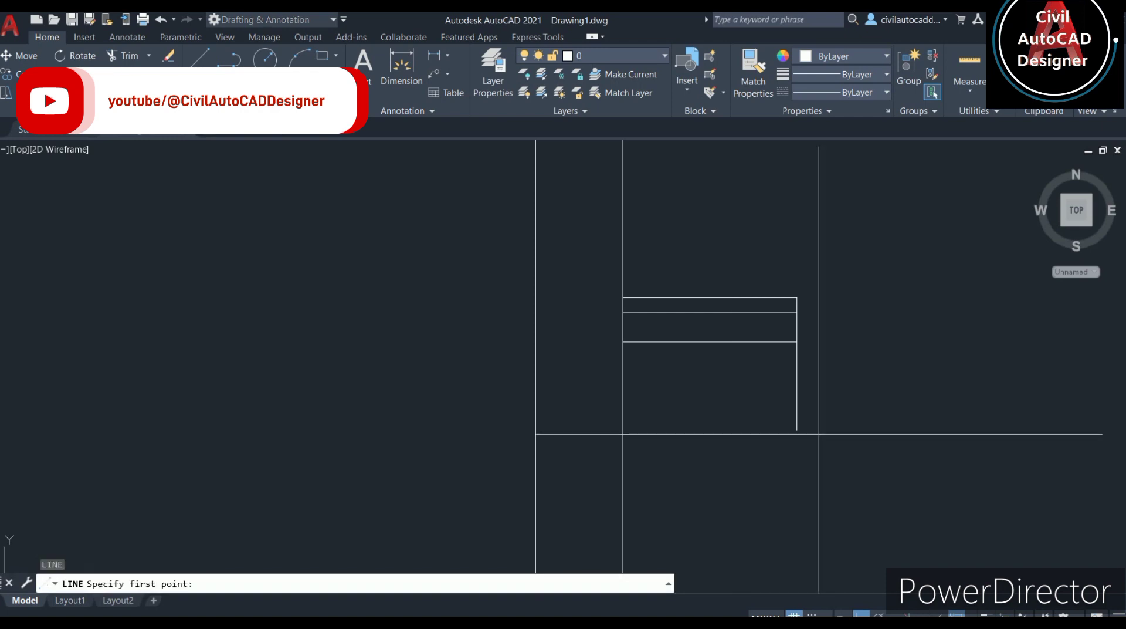
left_click(796, 430)
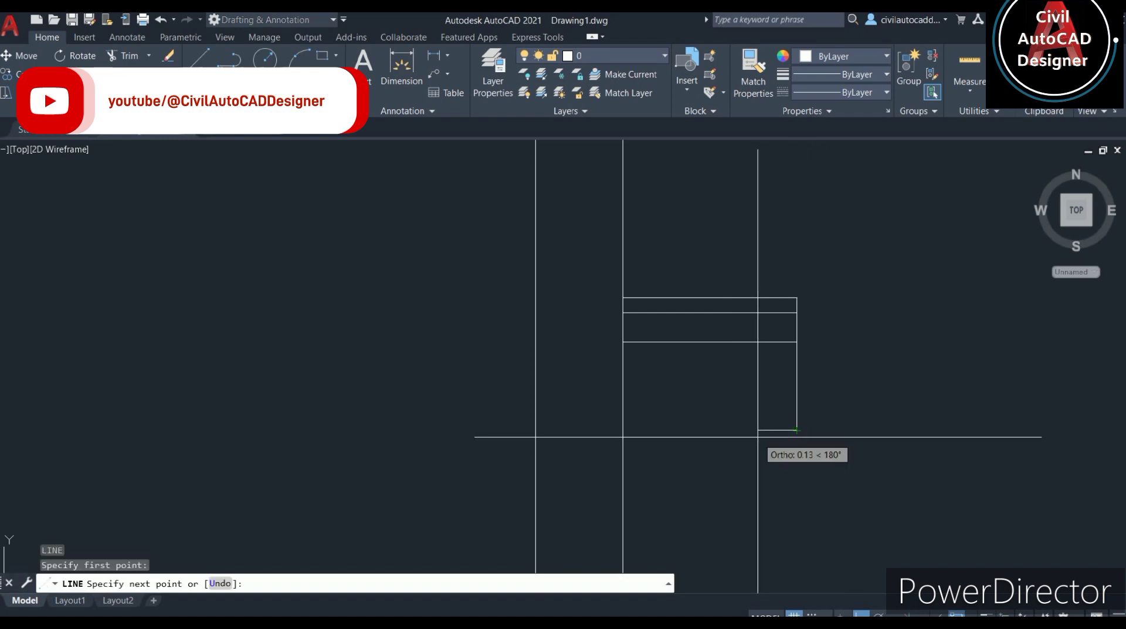
type(".2")
key("Return")
key("Return")
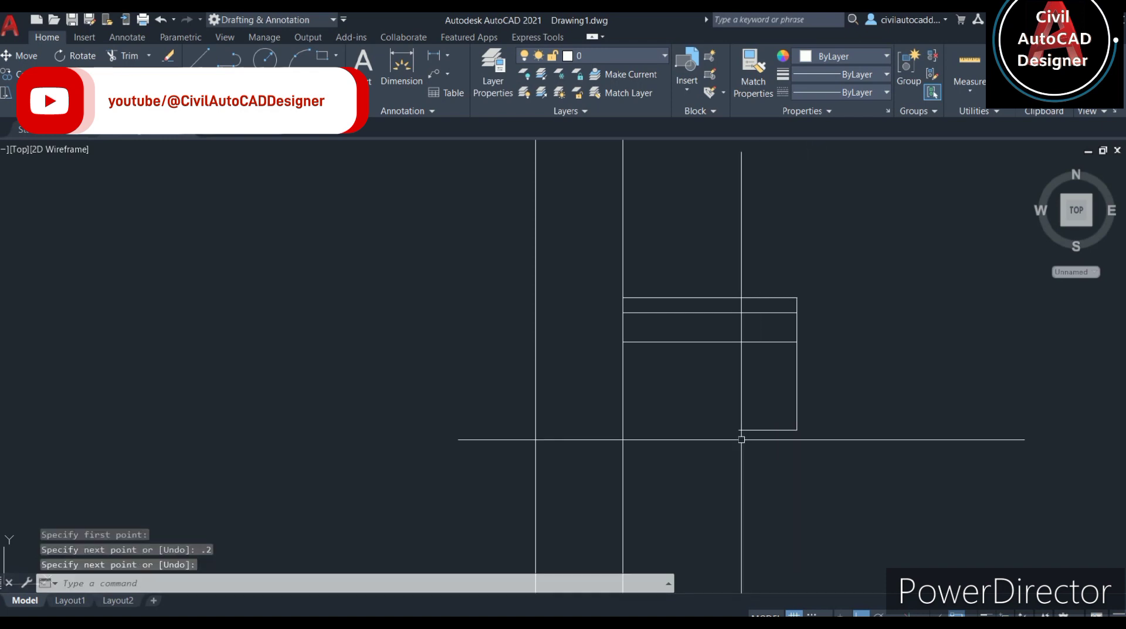
type("l")
key("Return")
left_click(739, 430)
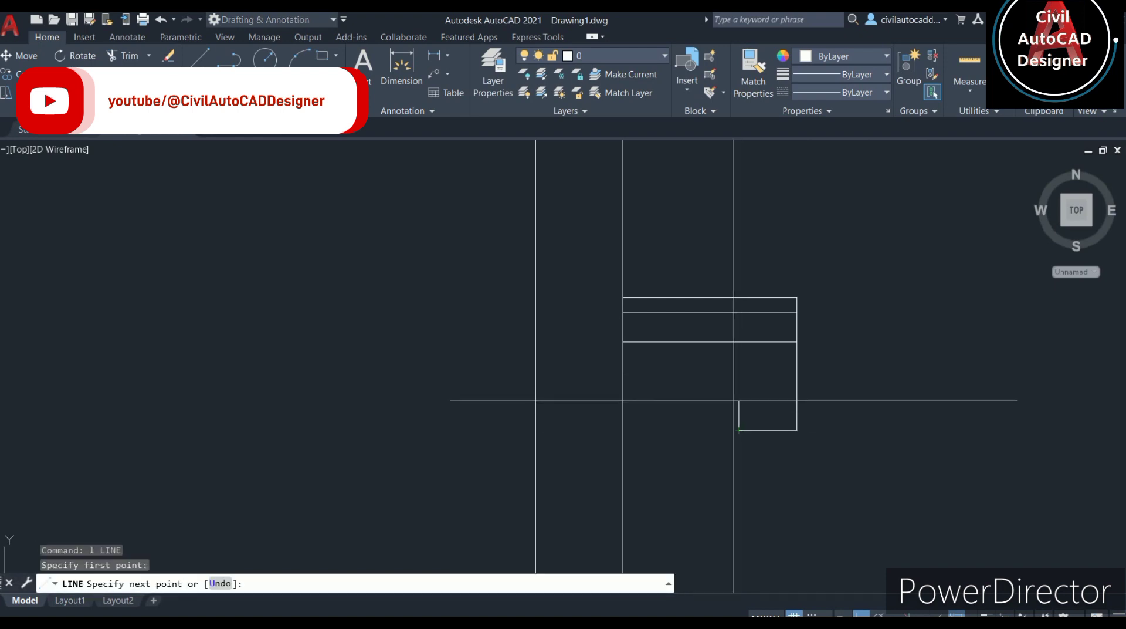
left_click(738, 342)
scroll(738, 342, "down", 2)
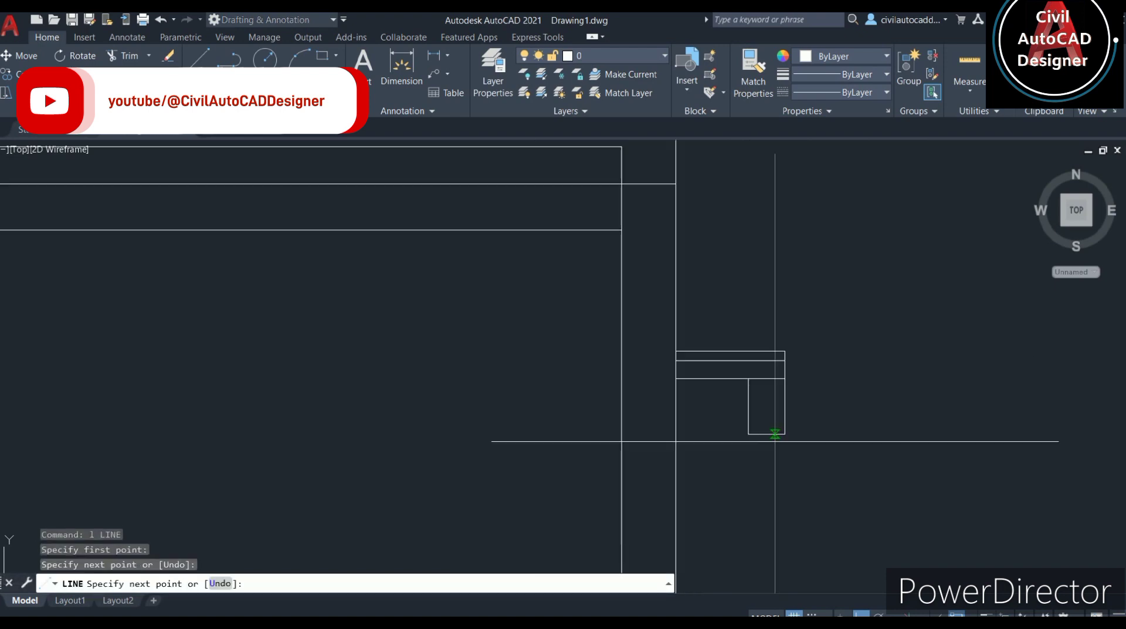
key("Escape")
left_click(856, 479)
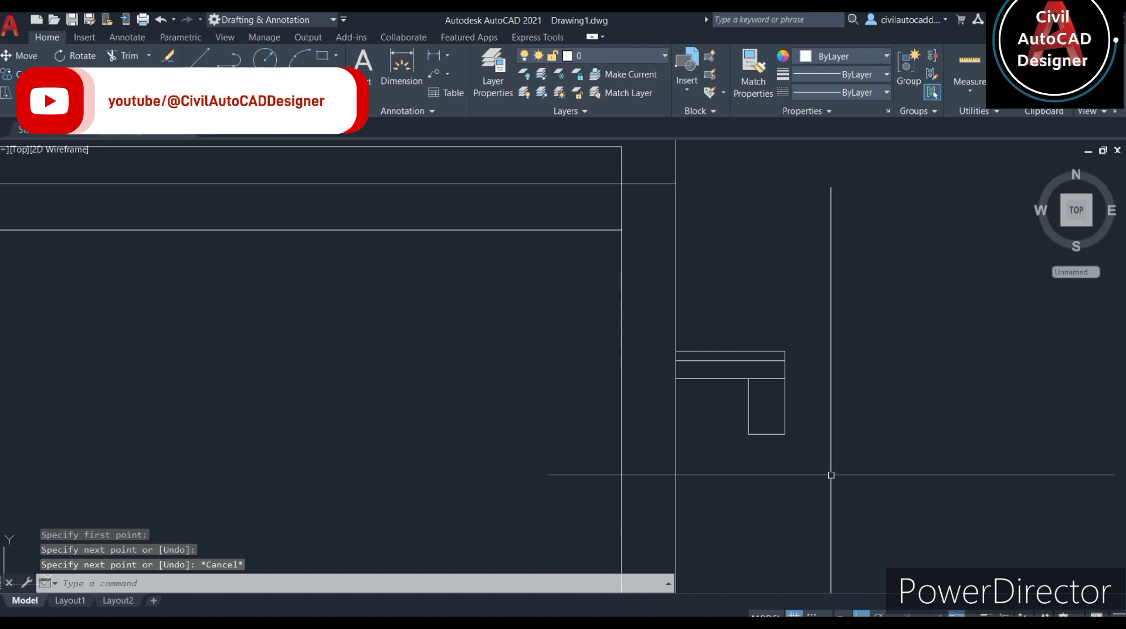
- Mirror the slab projection and beam about the tank's vertical centreline, keeping the originals
left_click(707, 327)
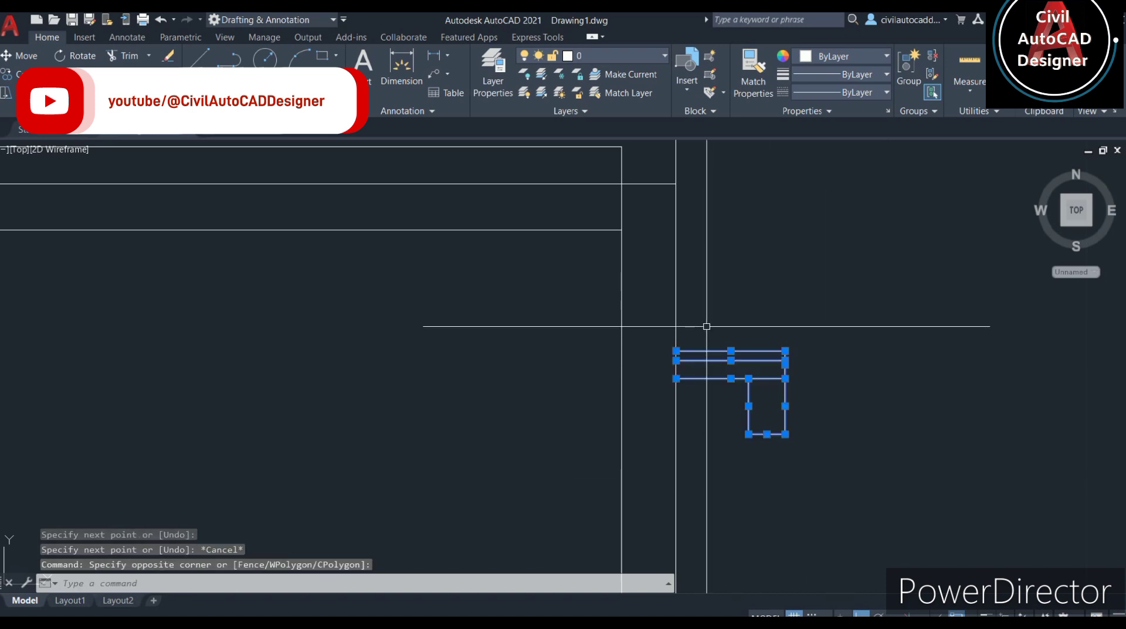
type("m")
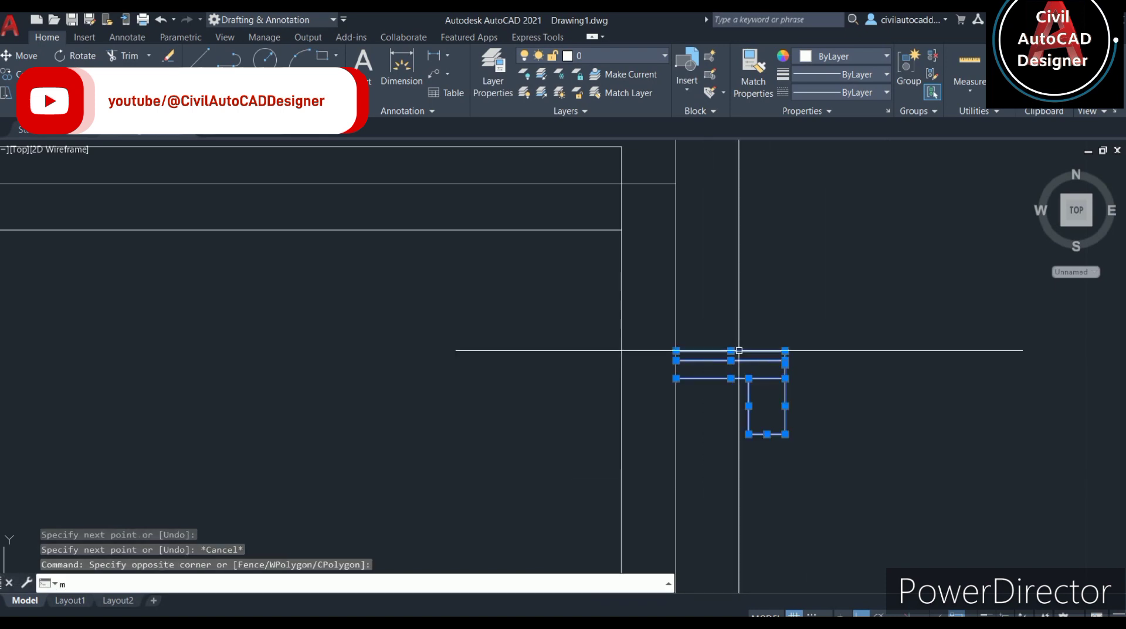
type("i")
key("Return")
scroll(628, 395, "down", 4)
scroll(642, 403, "down", 3)
middle_click_drag(641, 403, 756, 416)
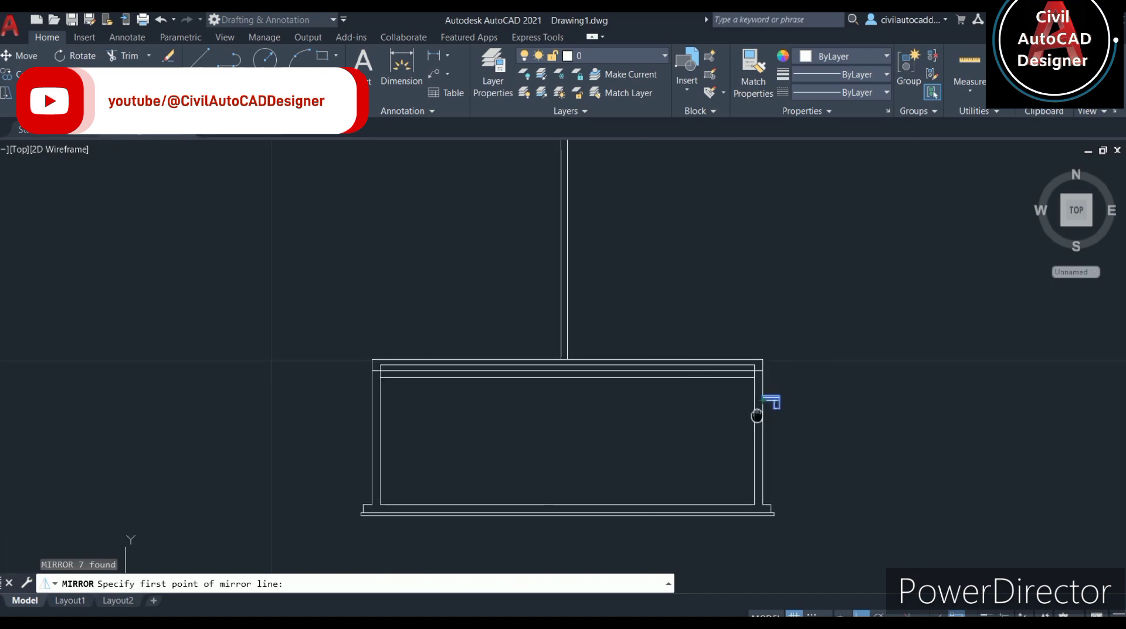
left_click(568, 376)
left_click(577, 440)
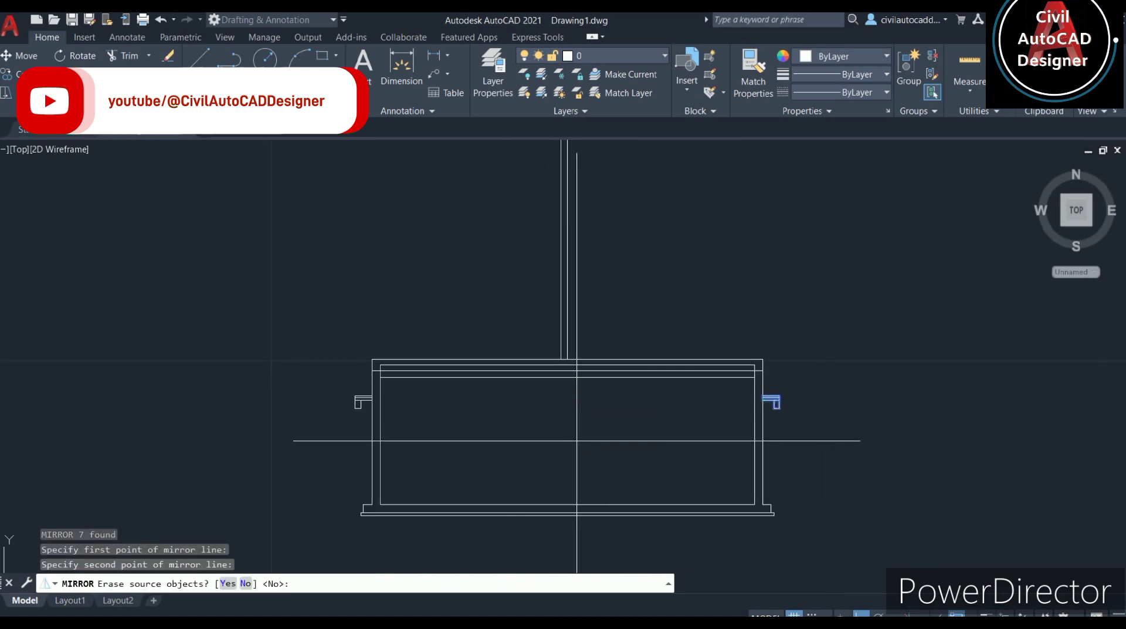
type("n")
key("Return")
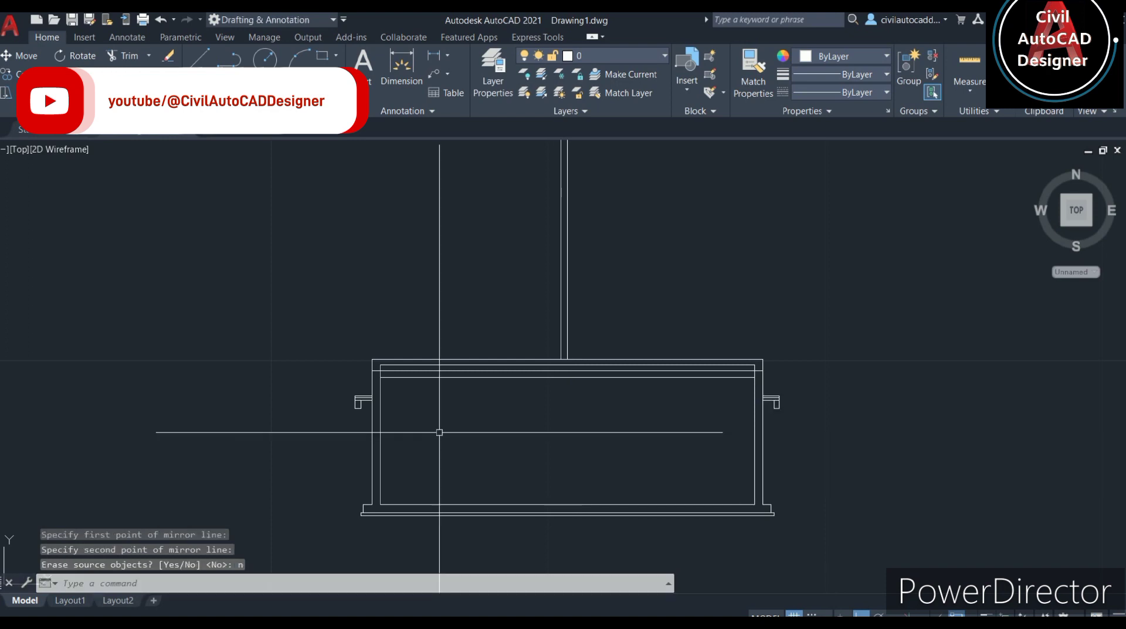
- Pan and zoom along the tank walls to check the mirrored ledge and beam
scroll(440, 431, "up", 5)
middle_click_drag(601, 403, 61, 467)
scroll(686, 433, "down", 2)
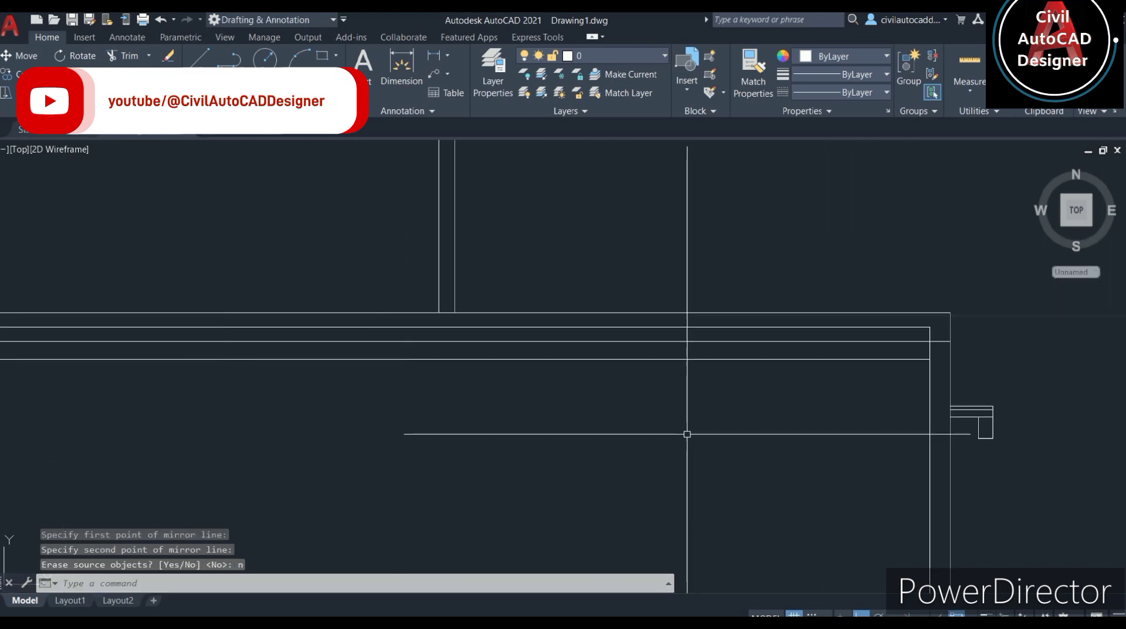
scroll(686, 434, "down", 2)
scroll(729, 396, "down", 2)
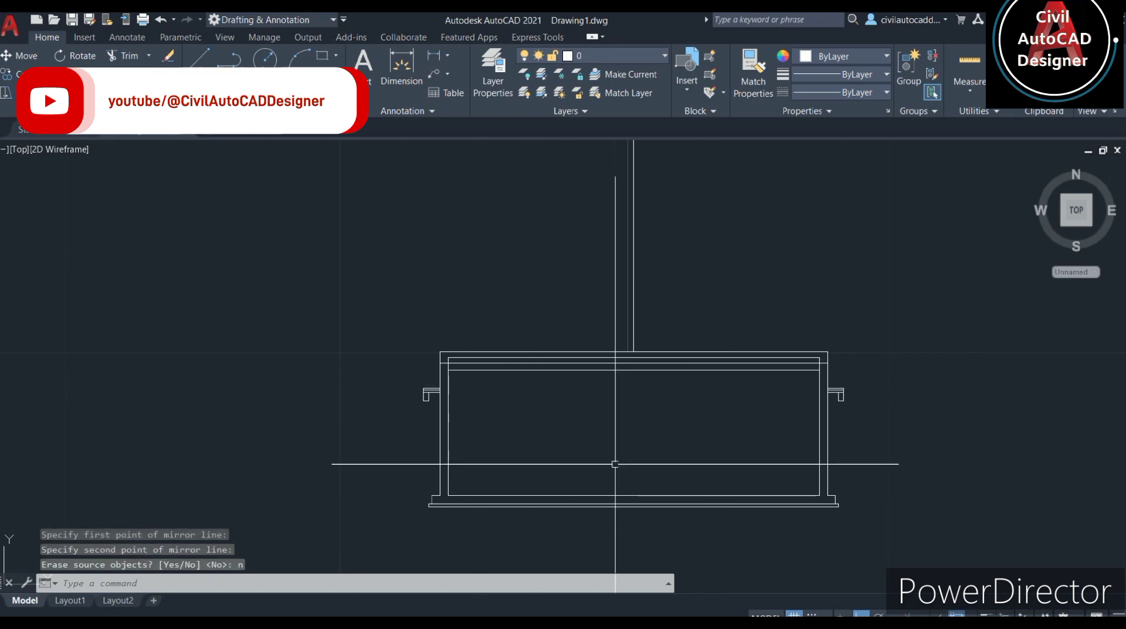
middle_click_drag(651, 435, 631, 419)
scroll(631, 419, "up", 3)
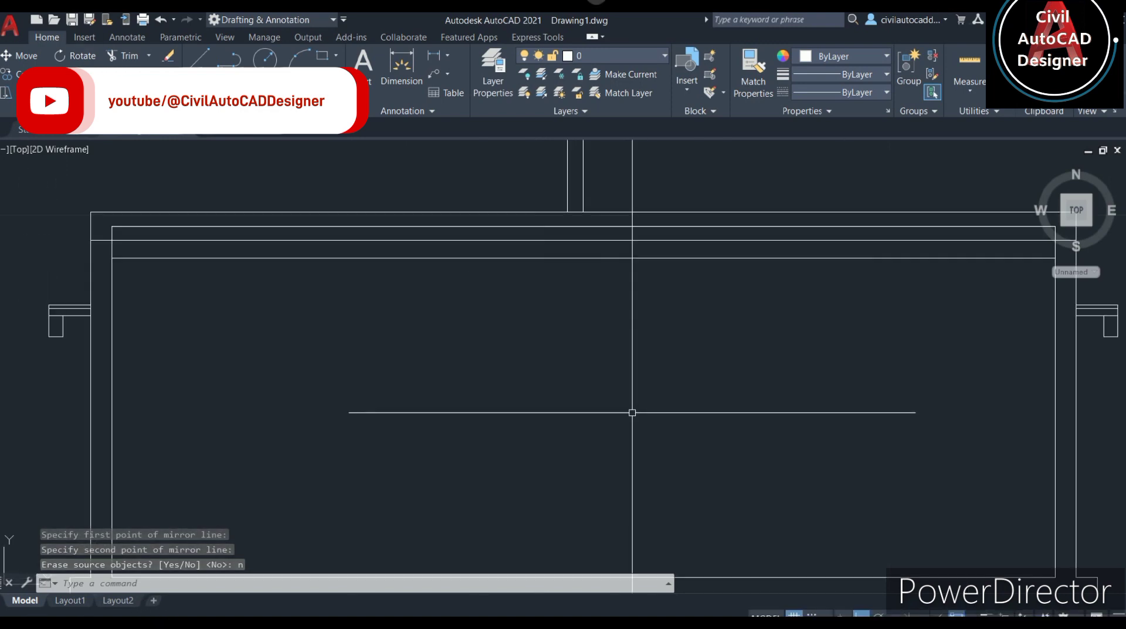
- Begin a hatch on the two slab strips, then abandon it unfinished
type("h")
key("Return")
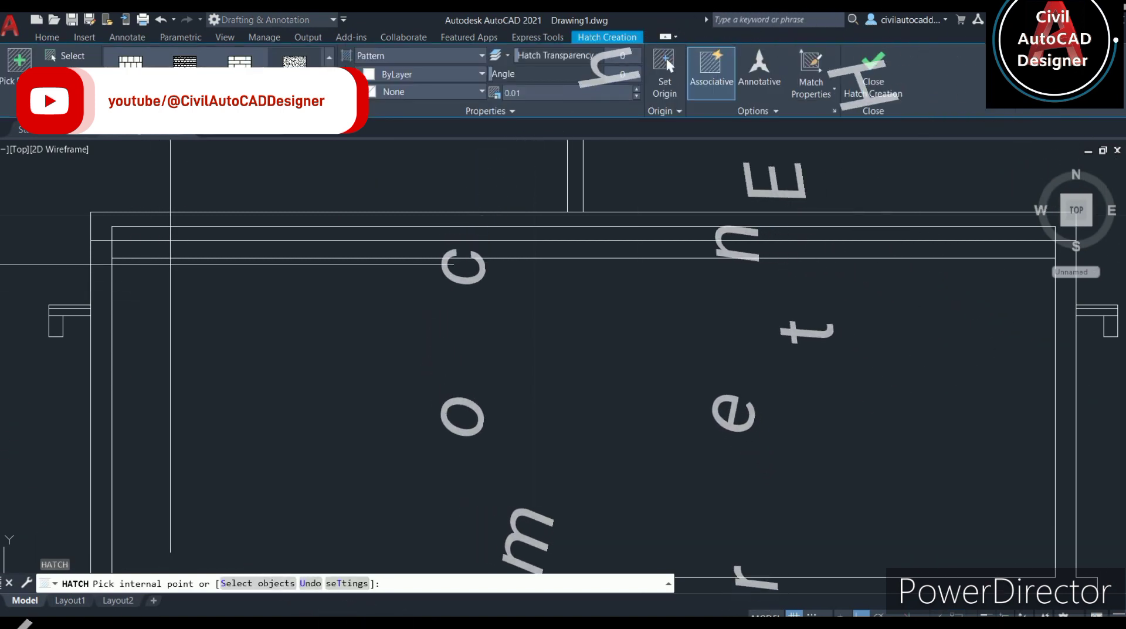
left_click(192, 245)
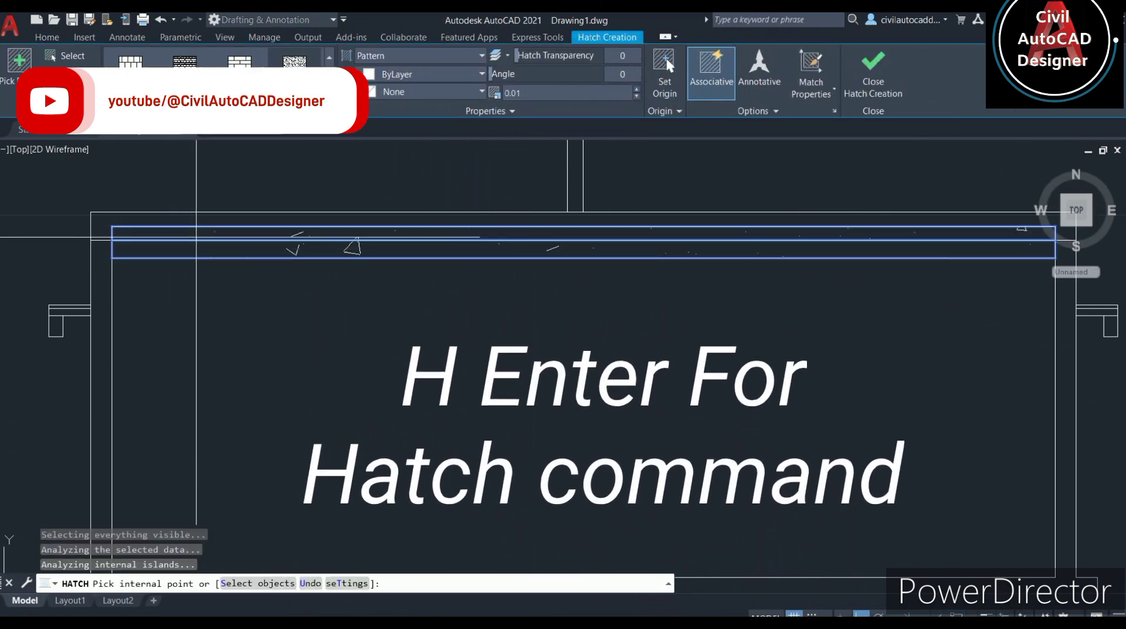
left_click(208, 219)
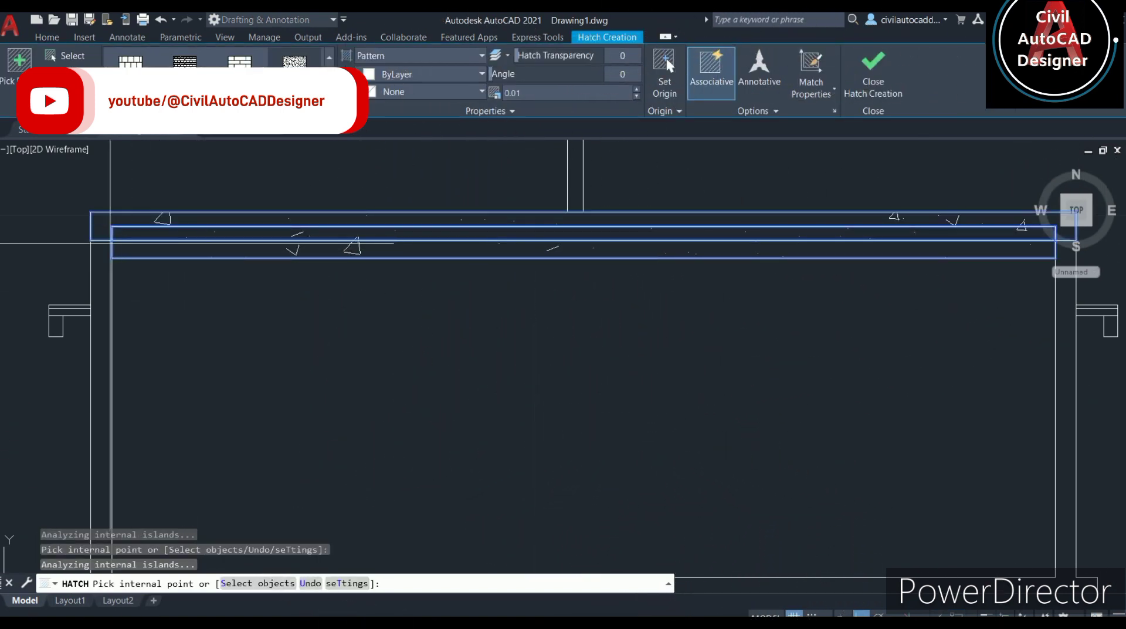
scroll(352, 376, "down", 3)
scroll(352, 375, "down", 3)
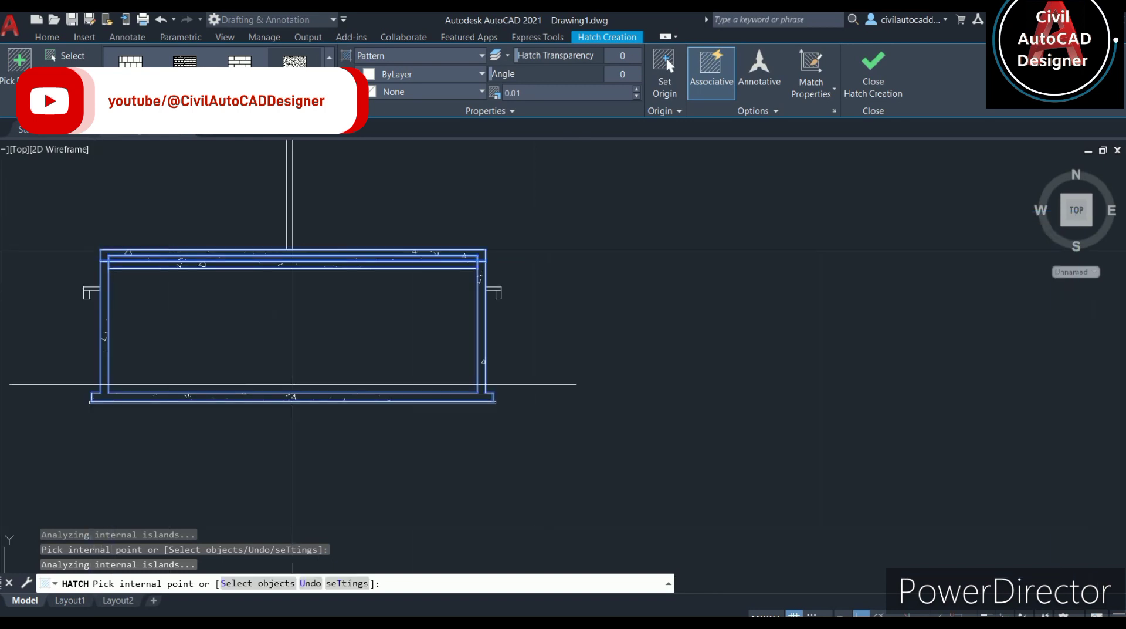
scroll(452, 422, "up", 5)
scroll(503, 384, "up", 2)
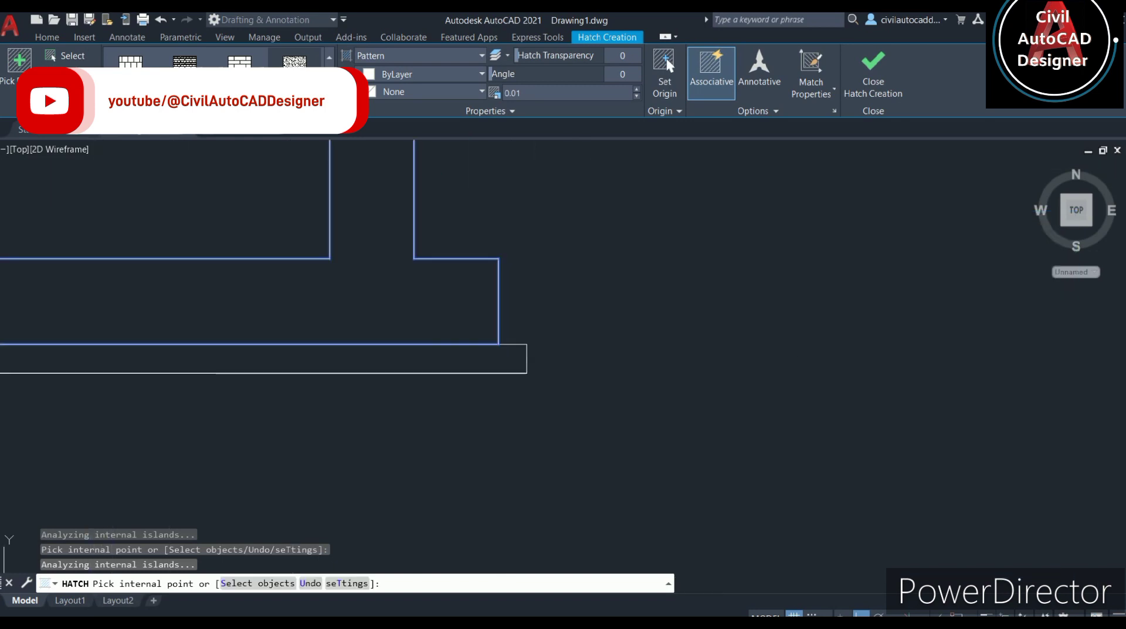
scroll(244, 393, "down", 2)
scroll(327, 397, "down", 2)
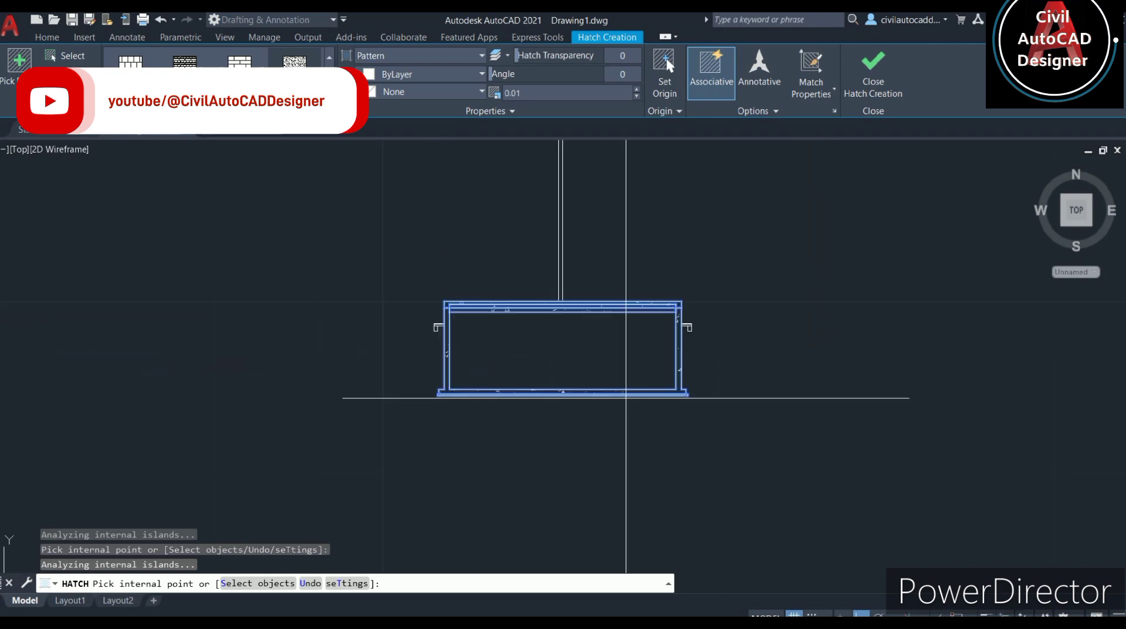
scroll(586, 327, "up", 3)
scroll(711, 264, "up", 2)
scroll(711, 264, "down", 2)
scroll(658, 324, "down", 2)
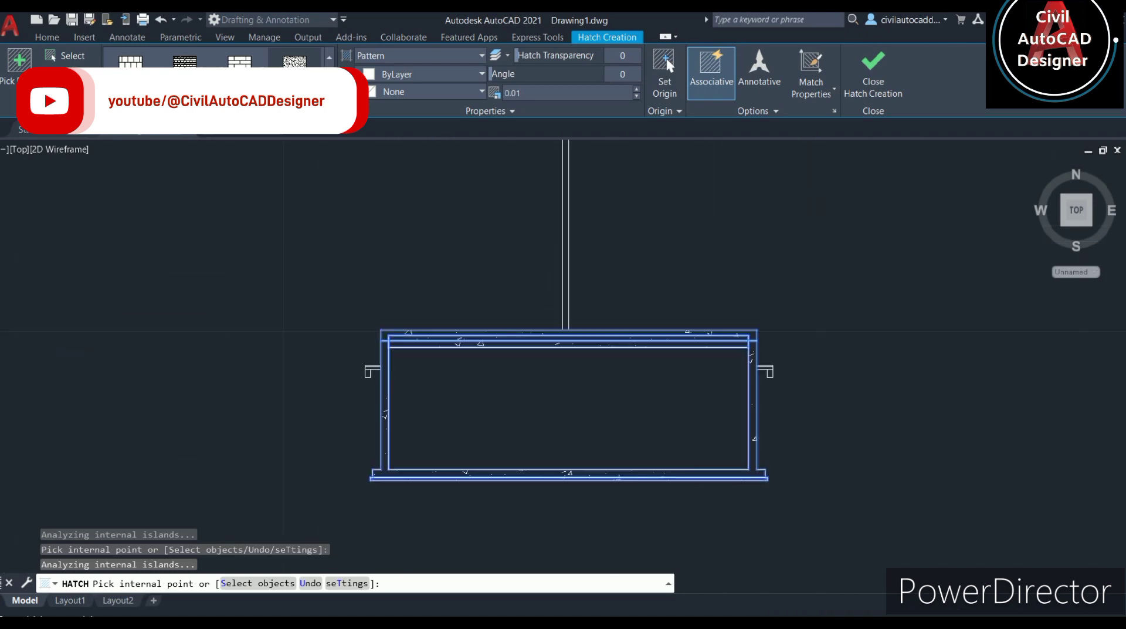
key("Escape")
- Start Match Properties (MA) and click the slab's concrete hatch
type("ma")
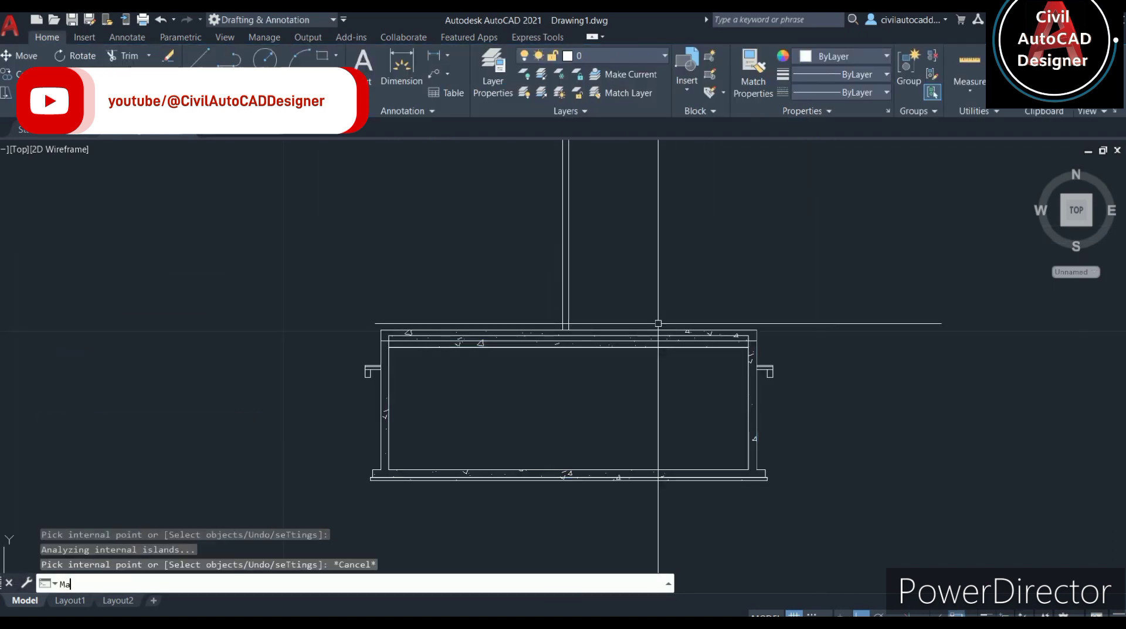
key("Return")
scroll(666, 432, "up", 8)
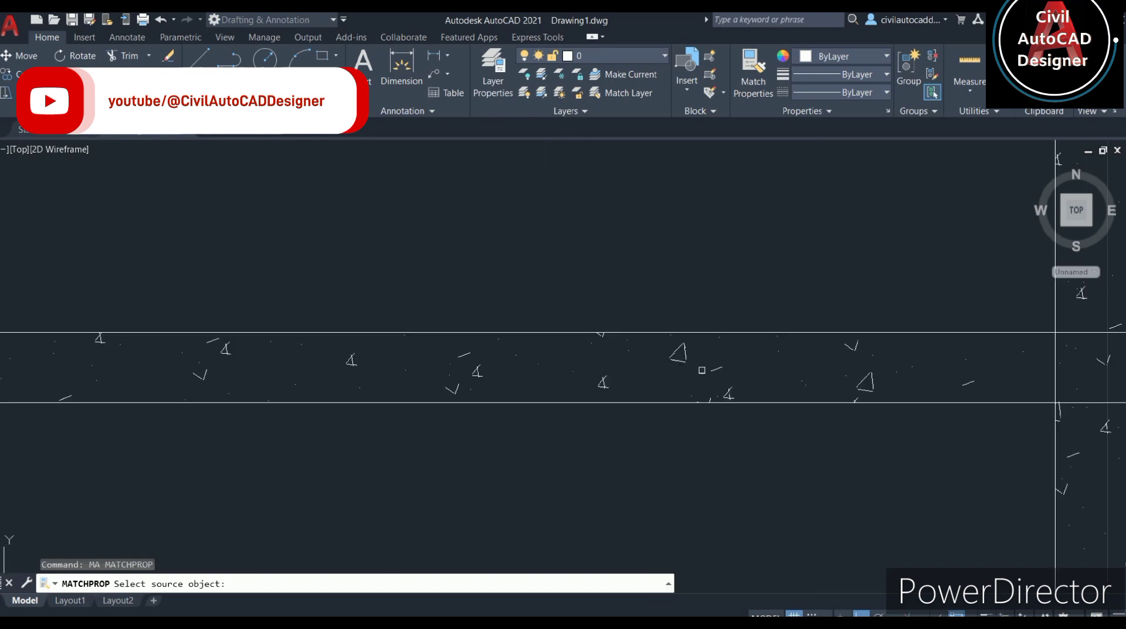
left_click(689, 357)
- Use the slab's concrete hatch as source and match it onto the tank section's hatched rectangles
left_click(677, 356)
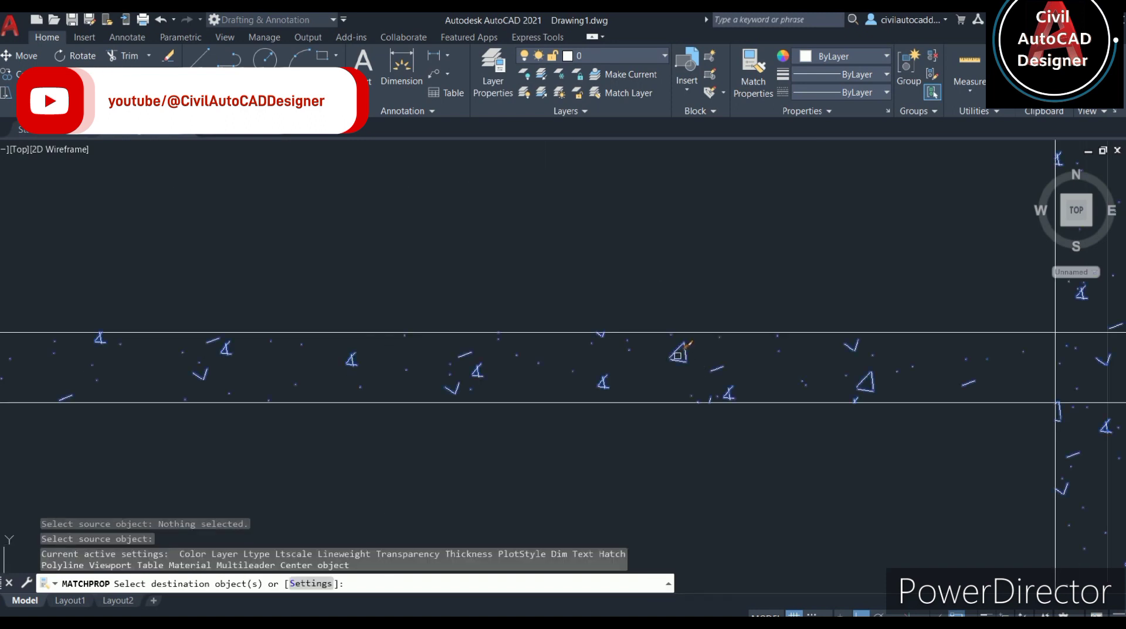
scroll(684, 442, "down", 2)
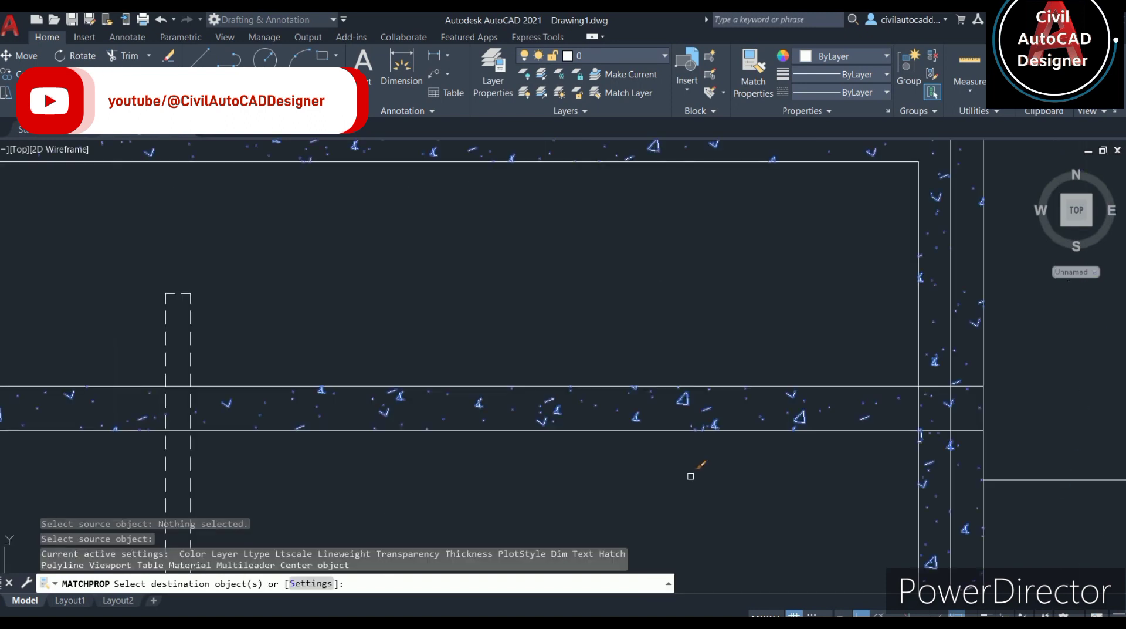
scroll(696, 459, "down", 2)
scroll(704, 483, "down", 2)
mouse_move(842, 540)
middle_mouse_down()
mouse_move(815, 410)
mouse_move(821, 360)
middle_mouse_up()
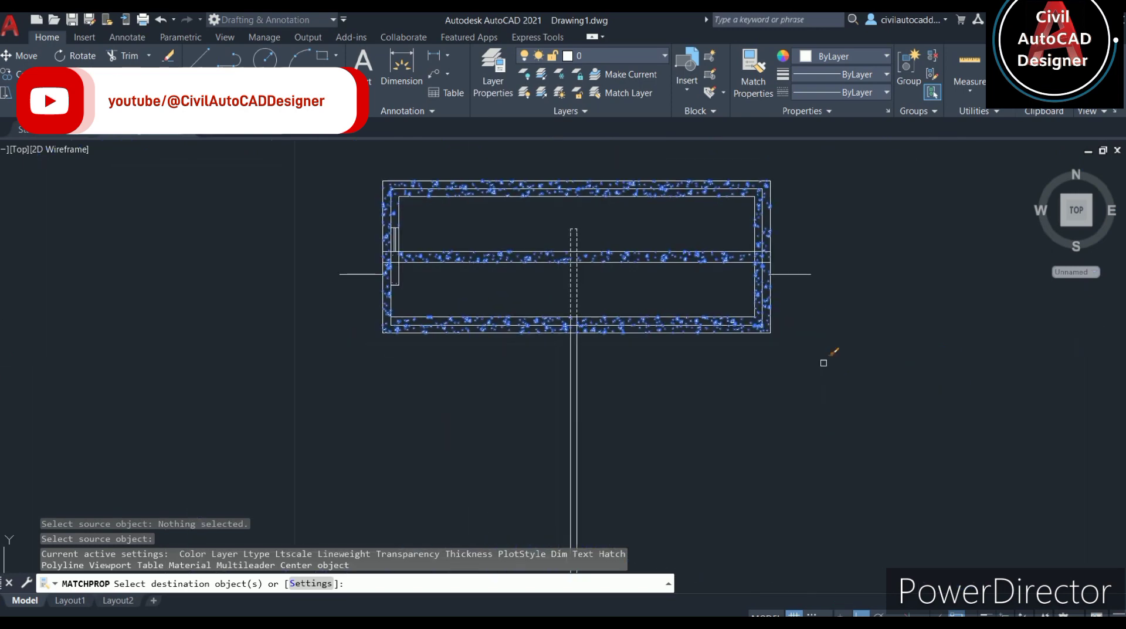
scroll(818, 465, "down", 4)
middle_click_drag(817, 465, 812, 350)
scroll(704, 422, "up", 5)
scroll(616, 375, "up", 4)
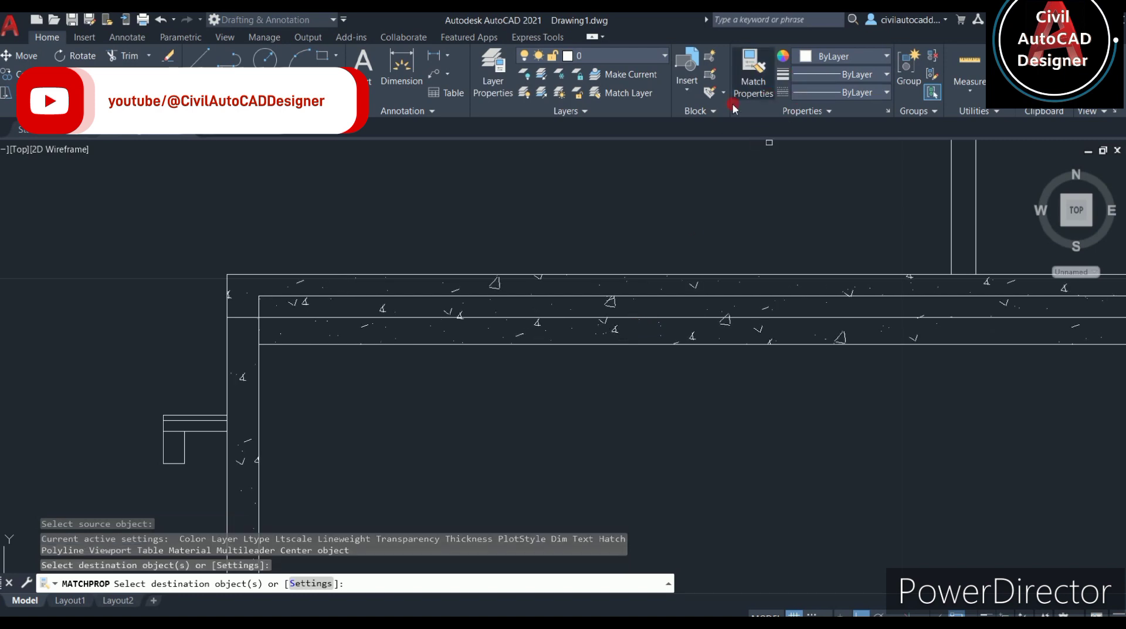
- End property matching and bring the whole hatched tank section back into view
key("Escape")
scroll(821, 352, "down", 3)
middle_click_drag(863, 294, 566, 282)
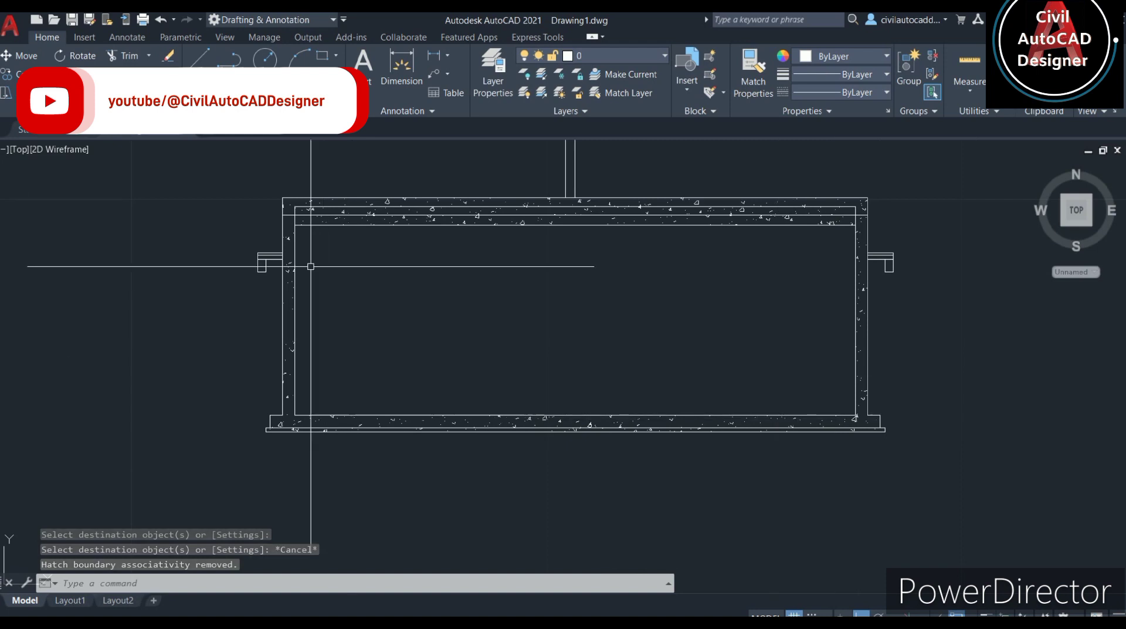
scroll(333, 219, "up", 2)
scroll(334, 219, "up", 2)
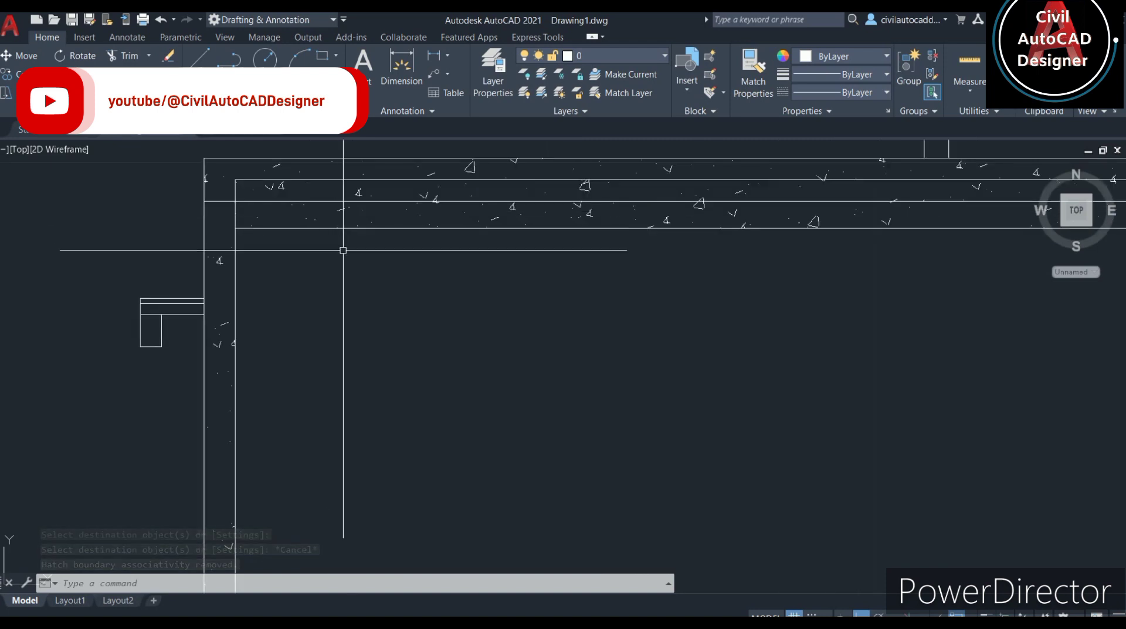
- Trim the excess concrete hatch in the band under the top slab with a fence
type("tr")
key("Return")
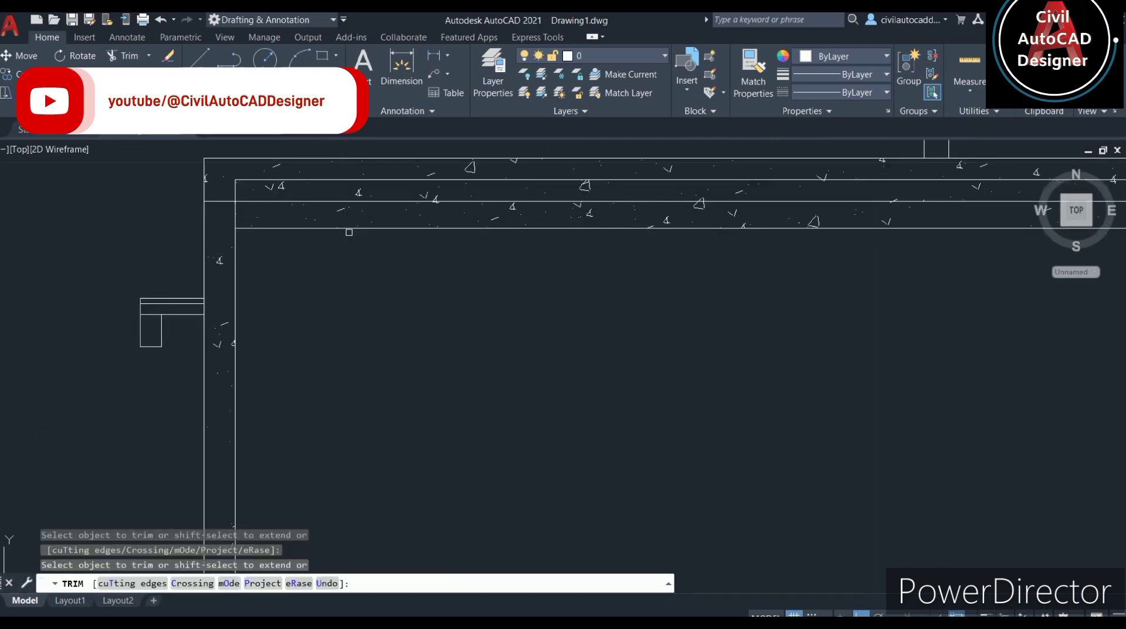
scroll(352, 215, "up", 1)
left_click(354, 215)
key("Return")
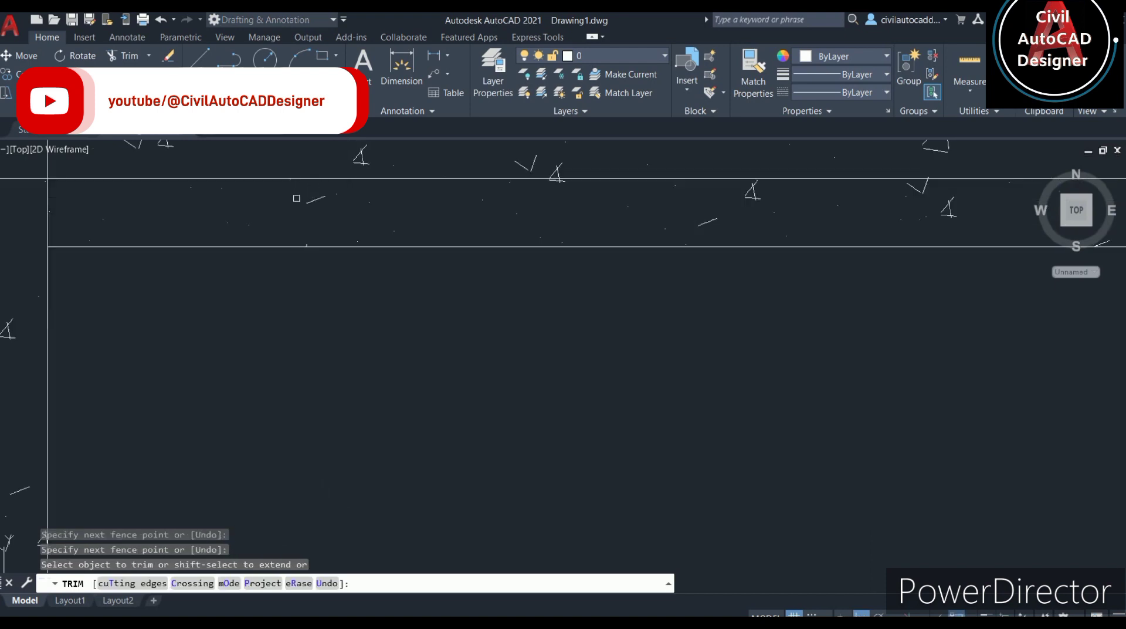
scroll(550, 316, "down", 2)
scroll(550, 316, "down", 3)
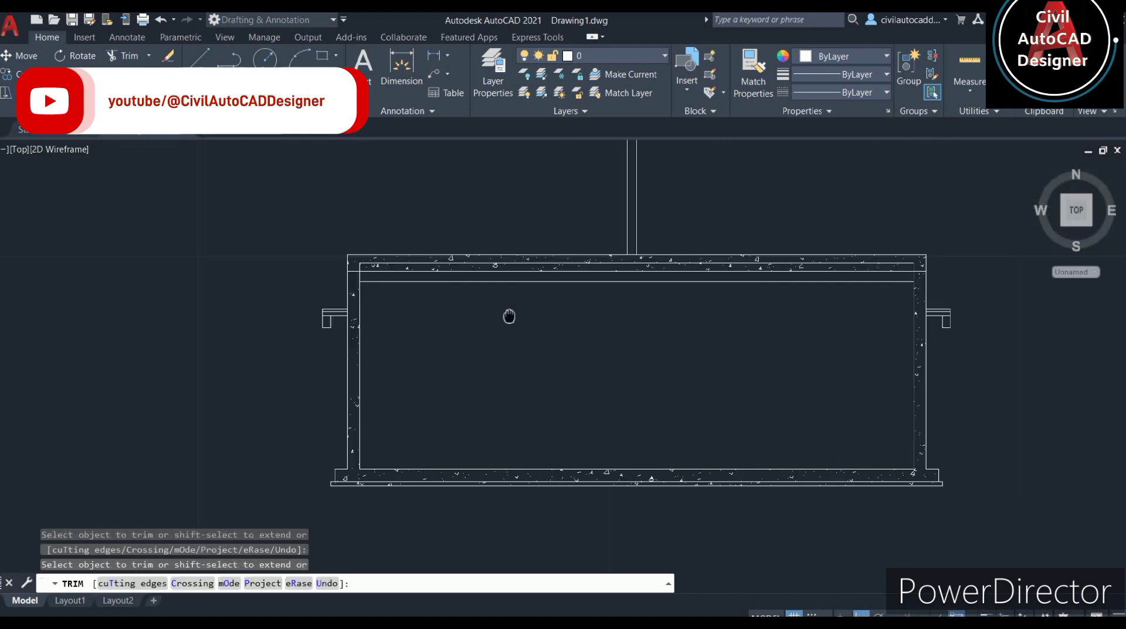
scroll(757, 260, "up", 2)
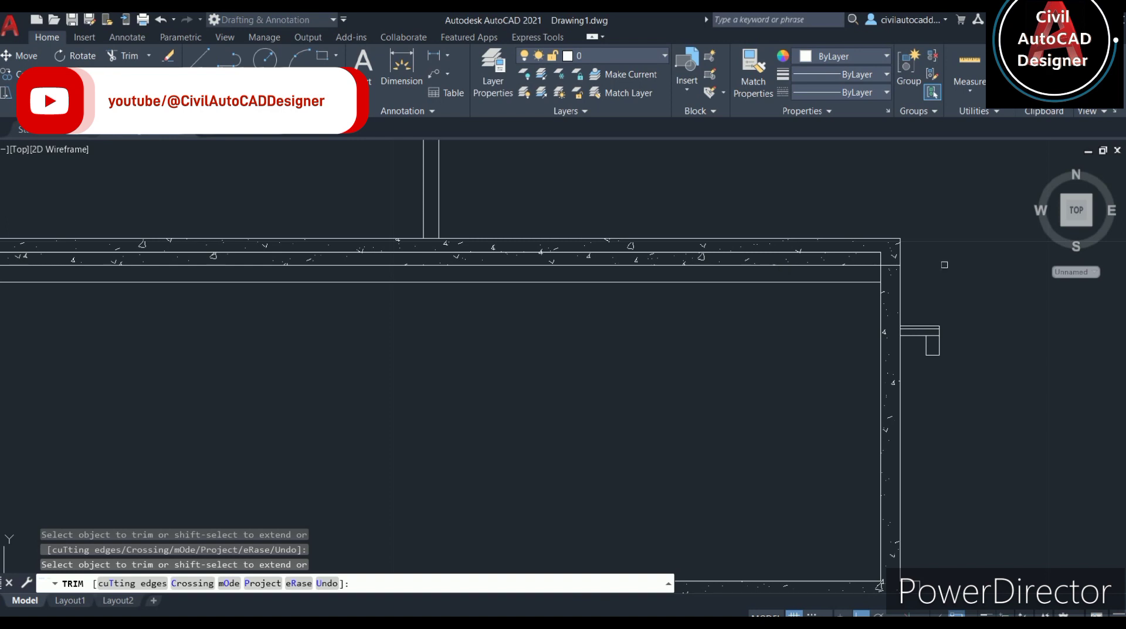
scroll(944, 264, "down", 1)
scroll(646, 403, "down", 2)
scroll(587, 293, "up", 1)
key("Escape")
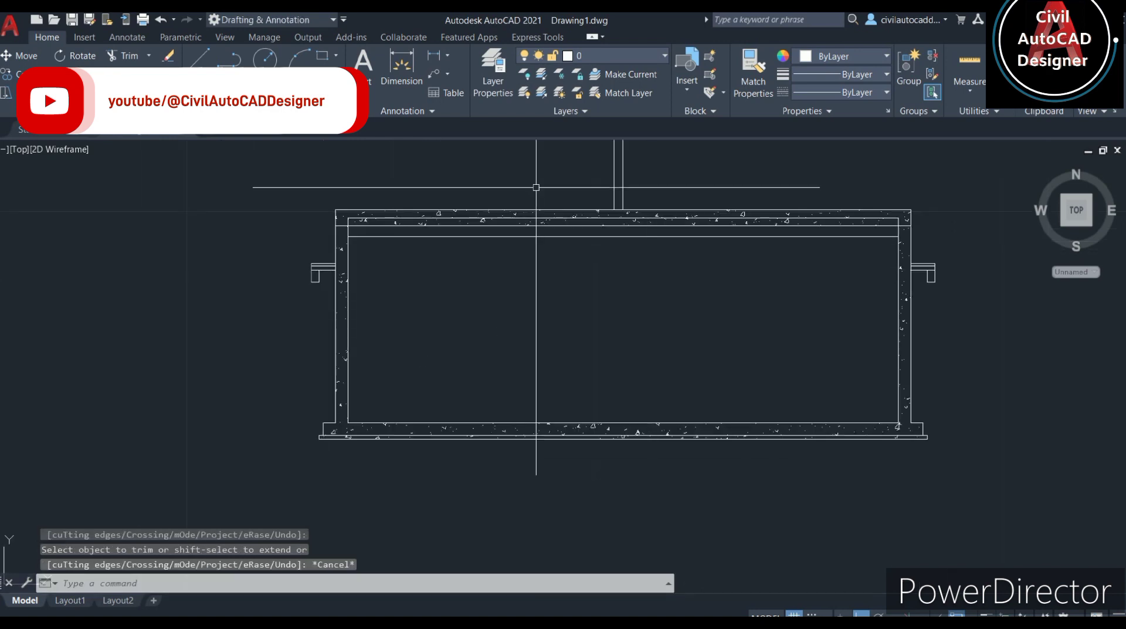
- Hatch the area inside the tank walls with the DASH pattern
type("h")
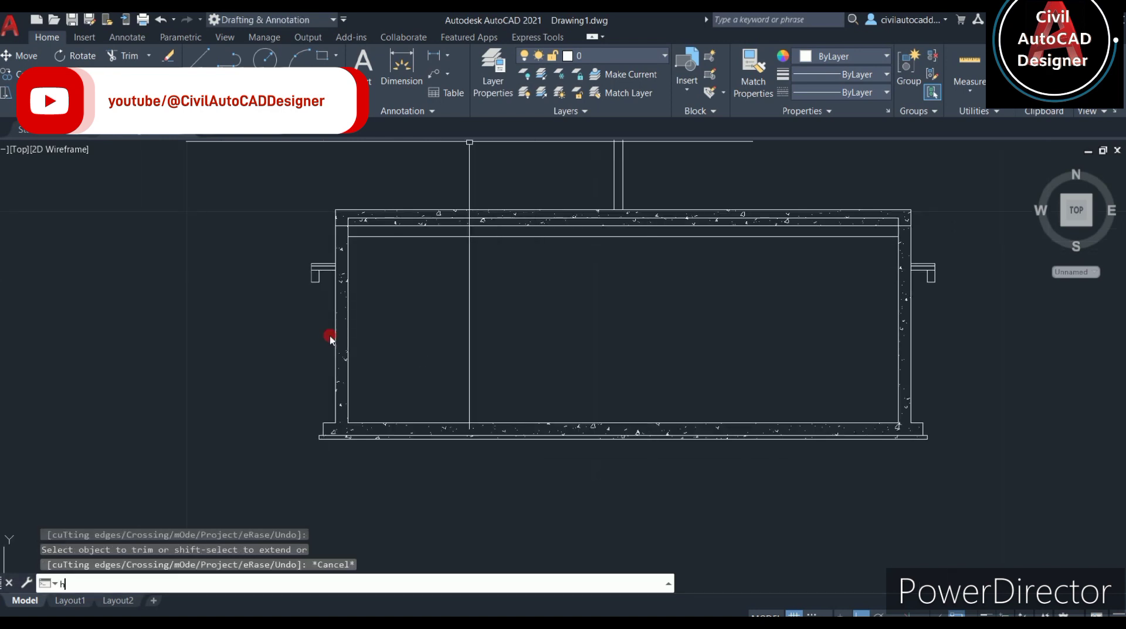
key("Return")
left_click(418, 275)
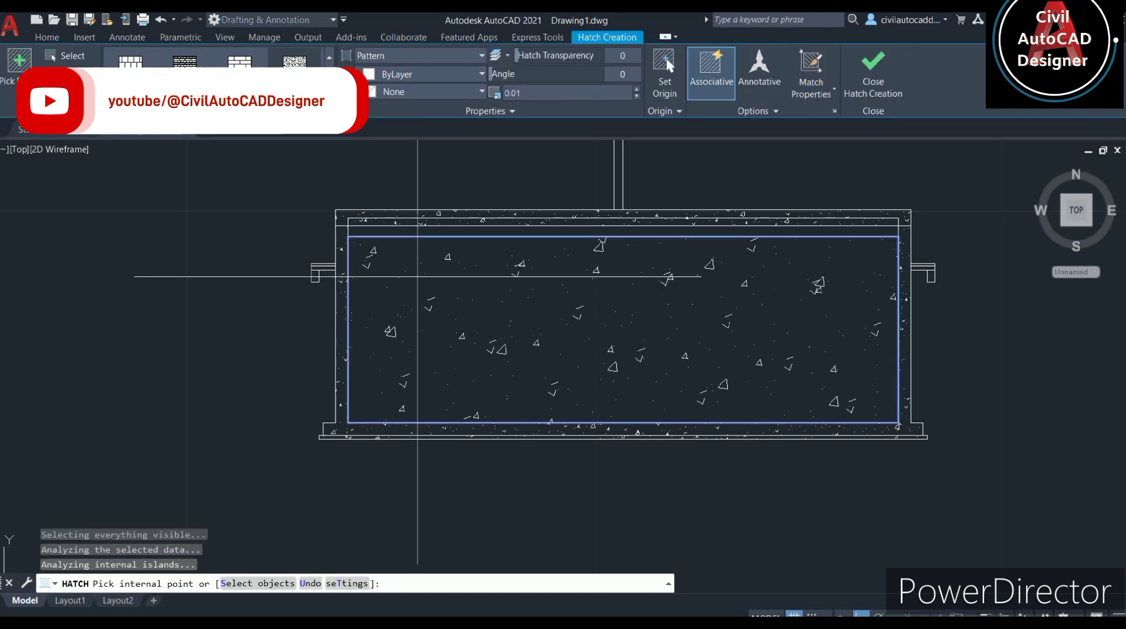
left_click(329, 94)
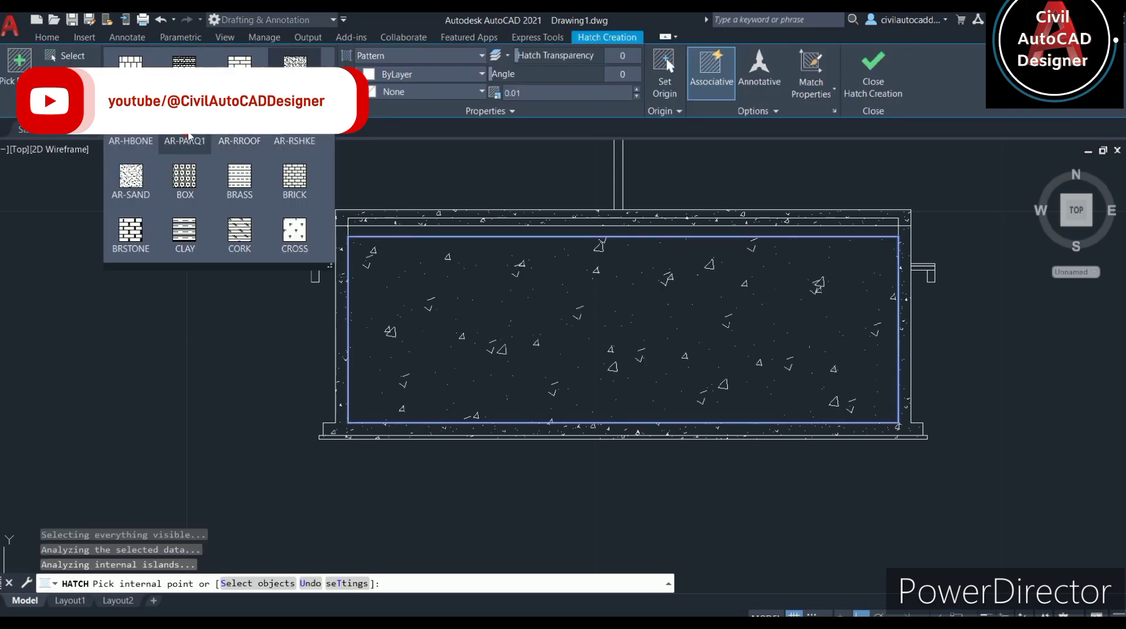
left_click(179, 146)
scroll(176, 153, "down", 1)
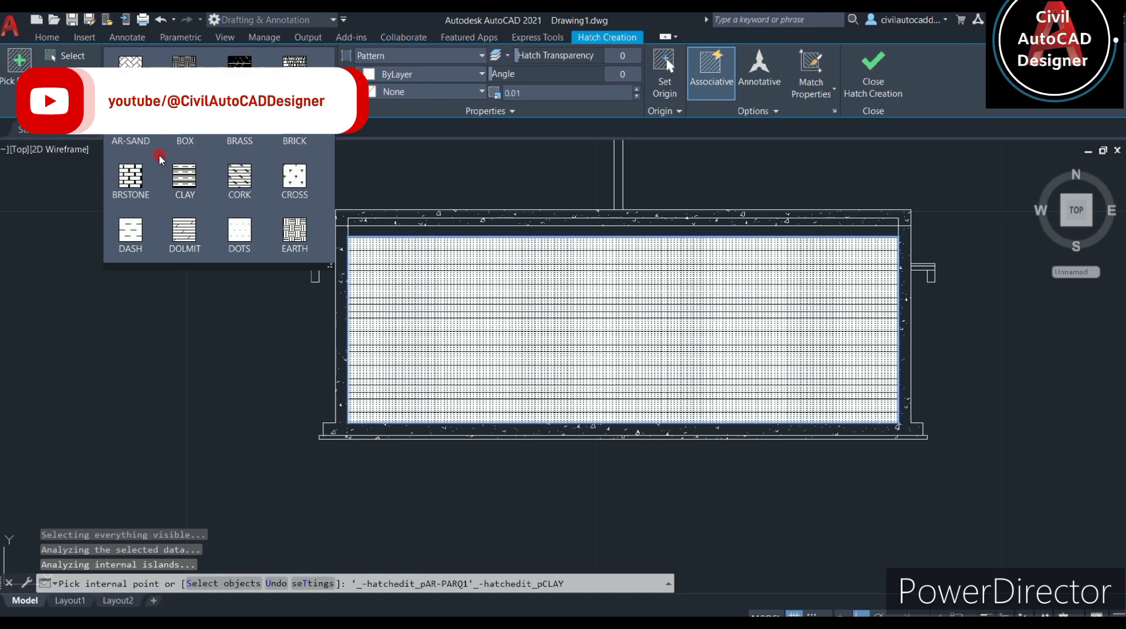
left_click(131, 233)
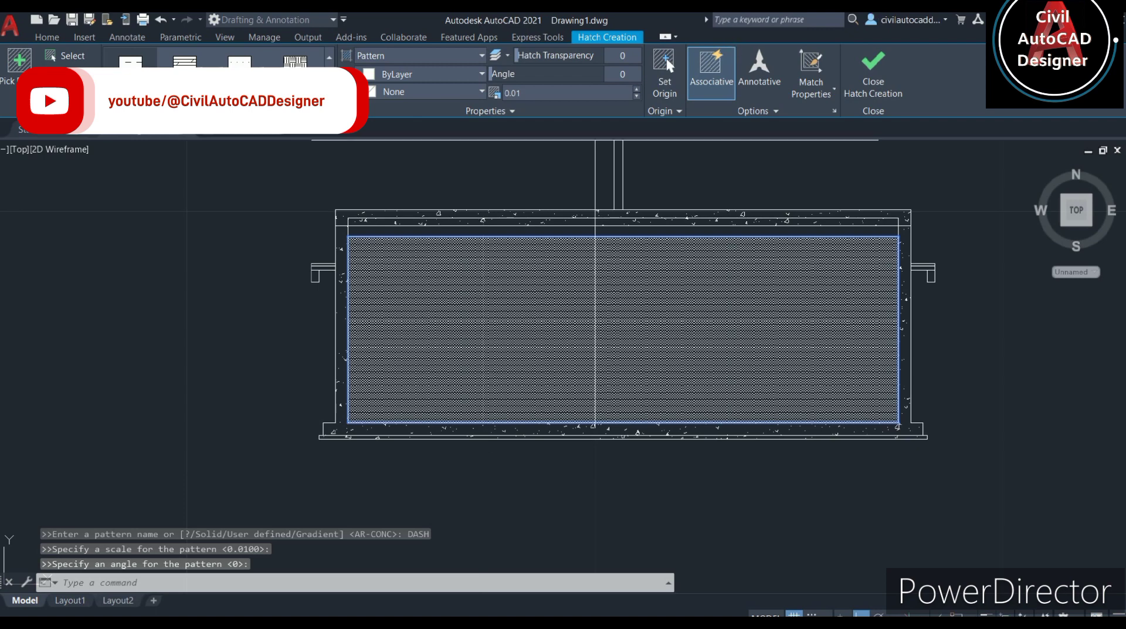
- Set the water hatch scale to 0.09 and accept the hatch
left_click(532, 92)
type("1")
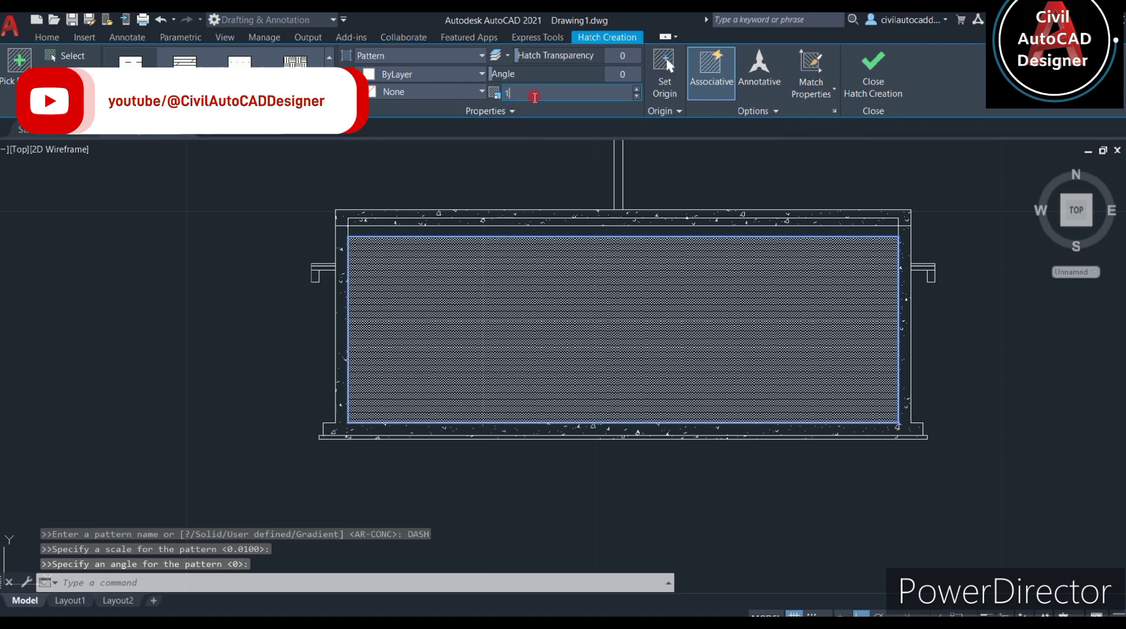
key("Return")
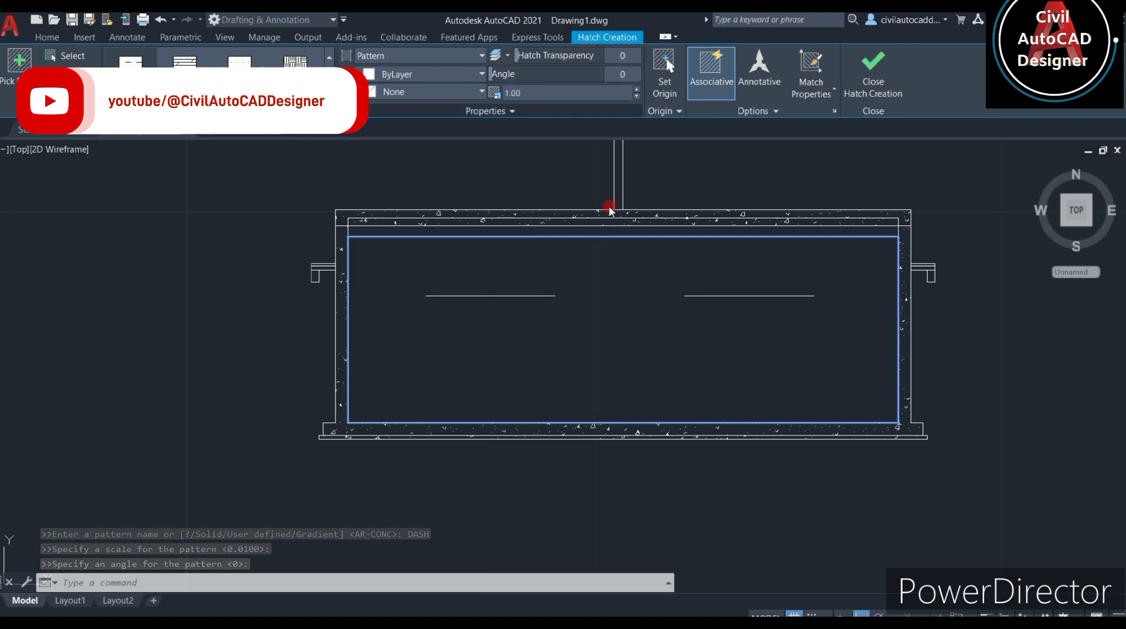
left_click(538, 99)
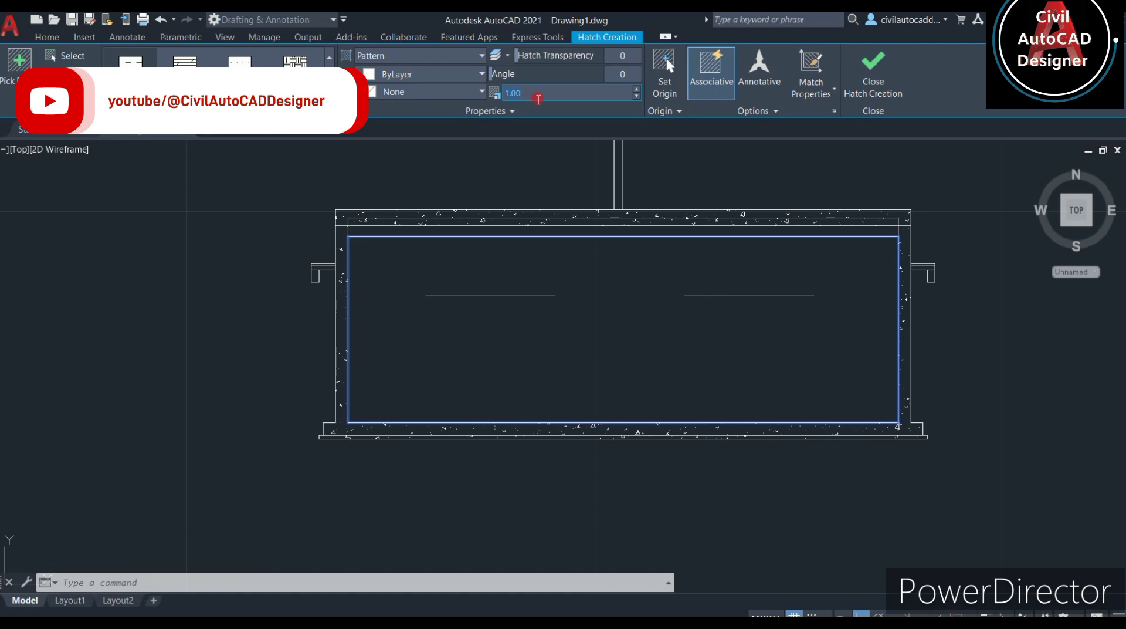
type("0.1")
key("Return")
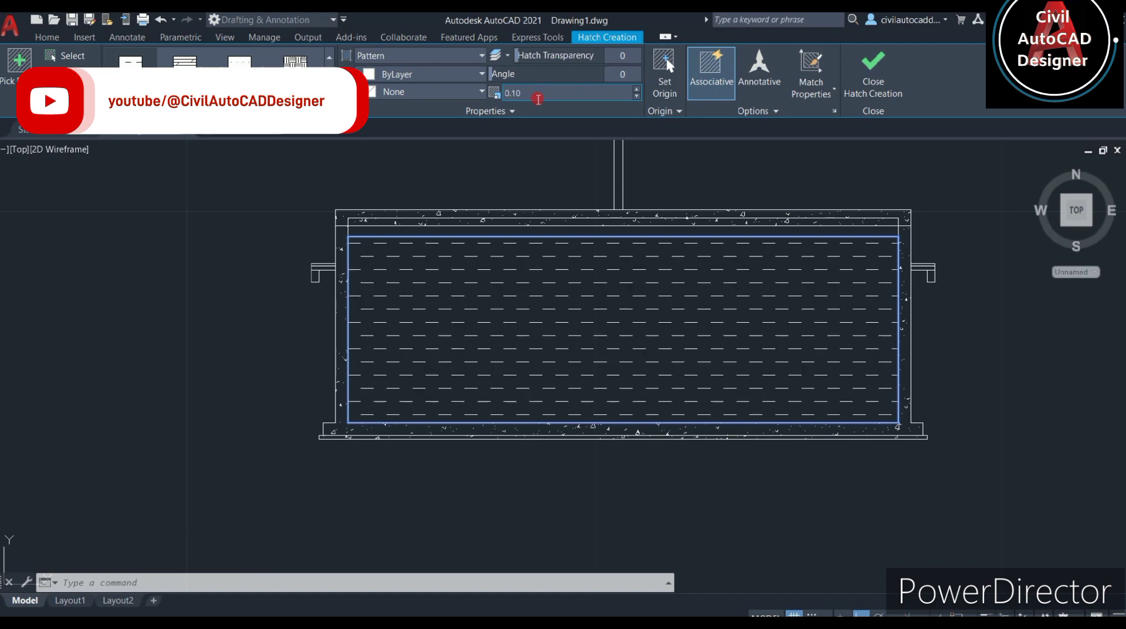
left_click(547, 100)
type("0.09")
key("Return")
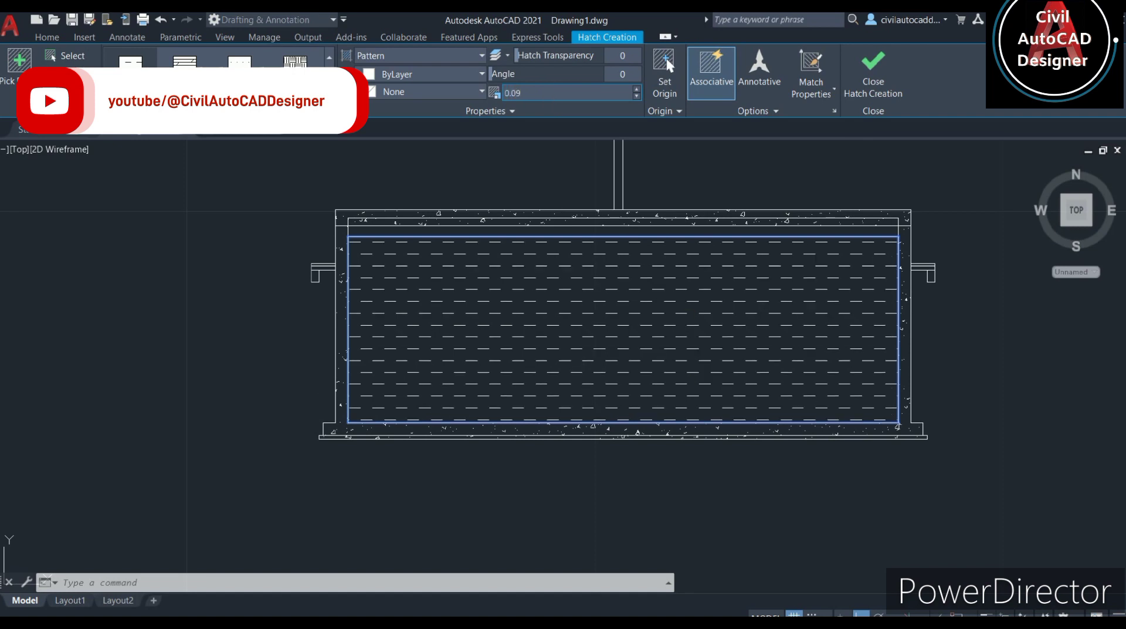
left_click(577, 74)
key("Escape")
- Colour the water hatch blue (39,118,187)
scroll(674, 357, "down", 2)
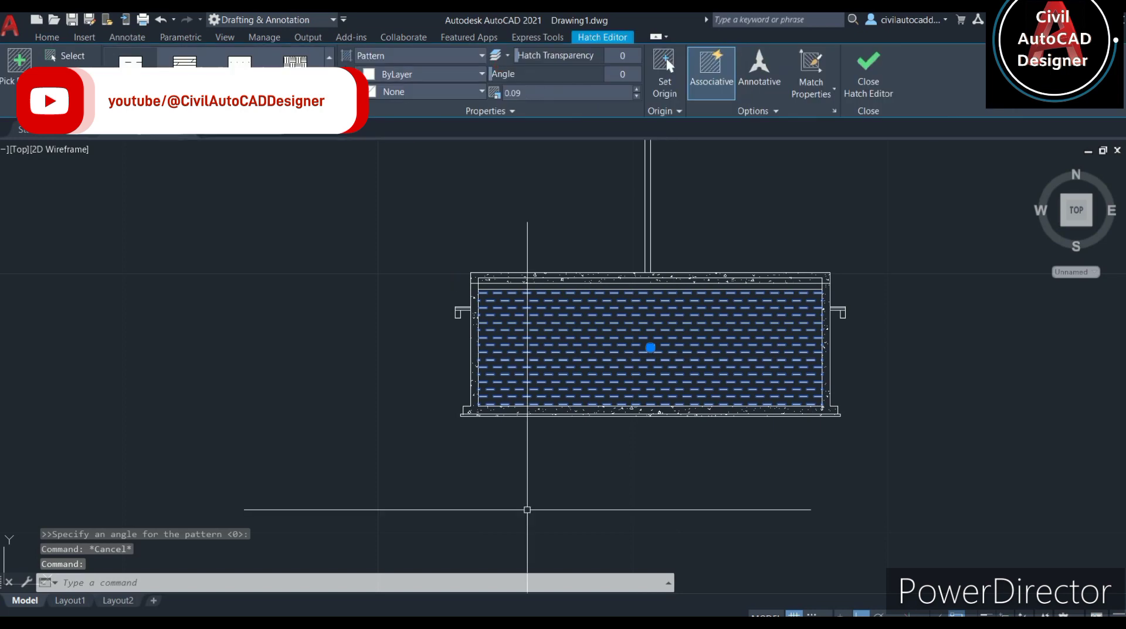
left_click(390, 73)
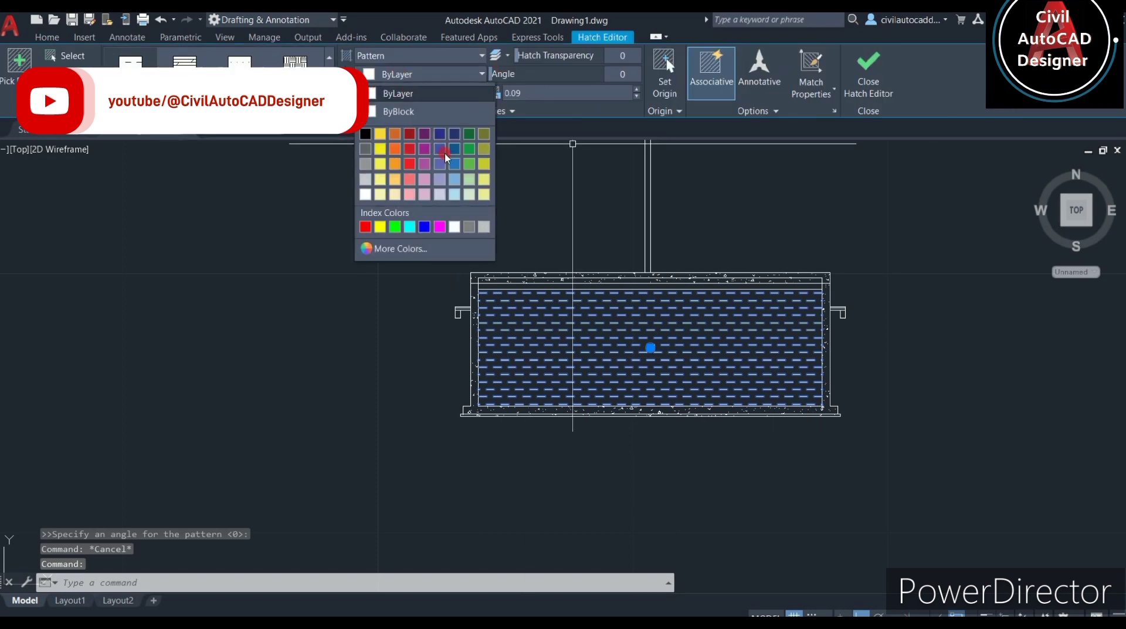
left_click(454, 167)
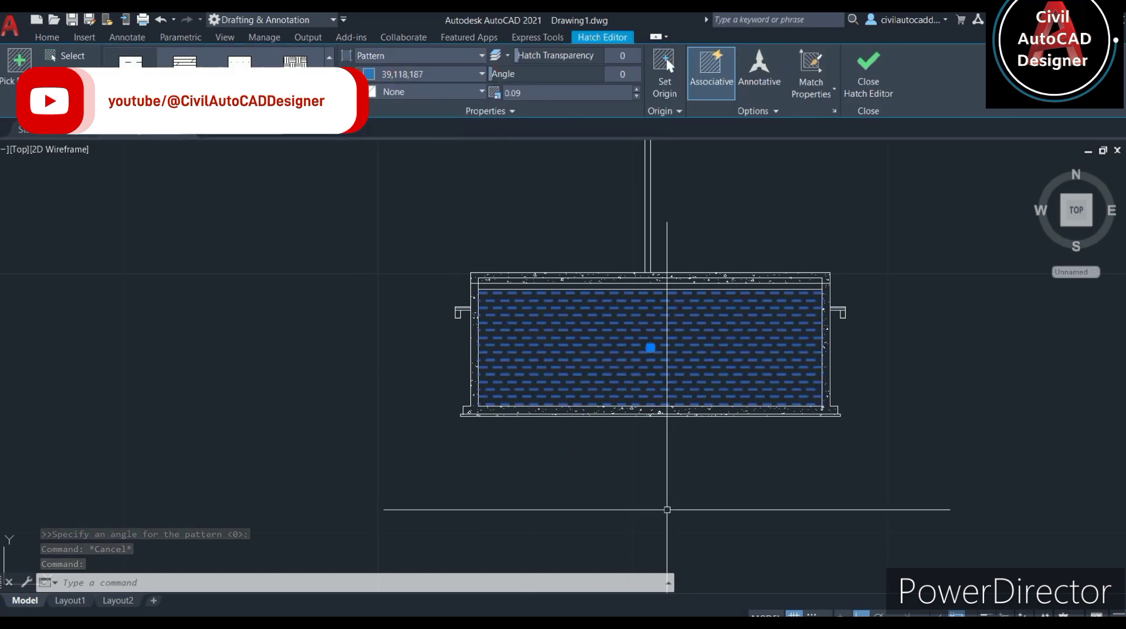
key("Escape")
middle_click_drag(872, 471, 801, 492)
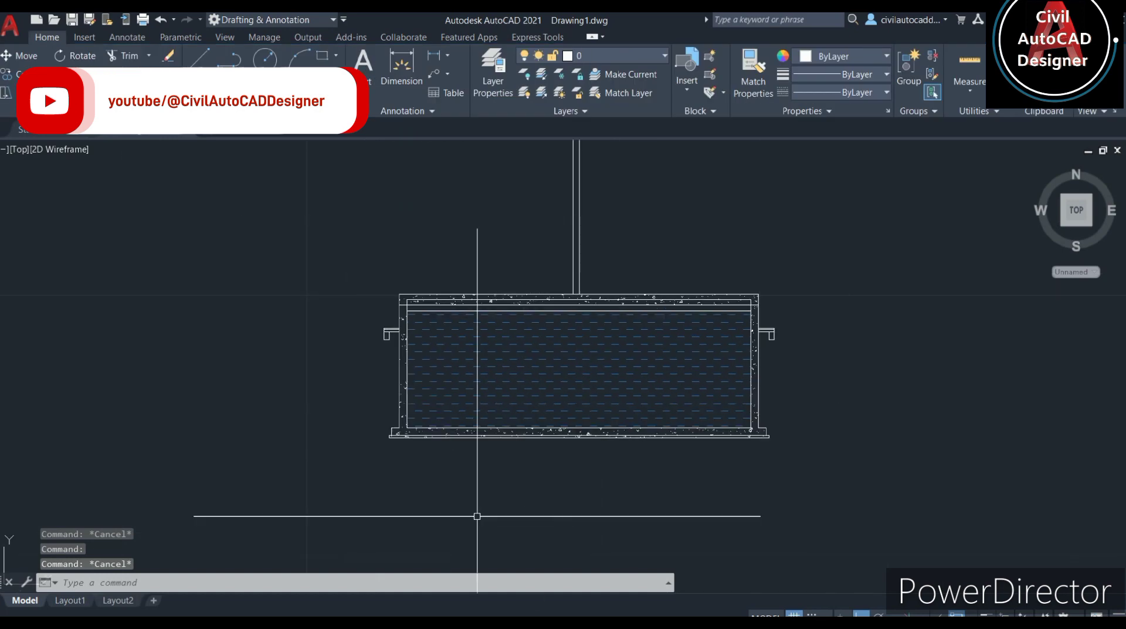
- Zoom into the Section of A-A' PDF and erase the red markup loops around the slab
scroll(708, 411, "down", 3)
scroll(708, 410, "down", 4)
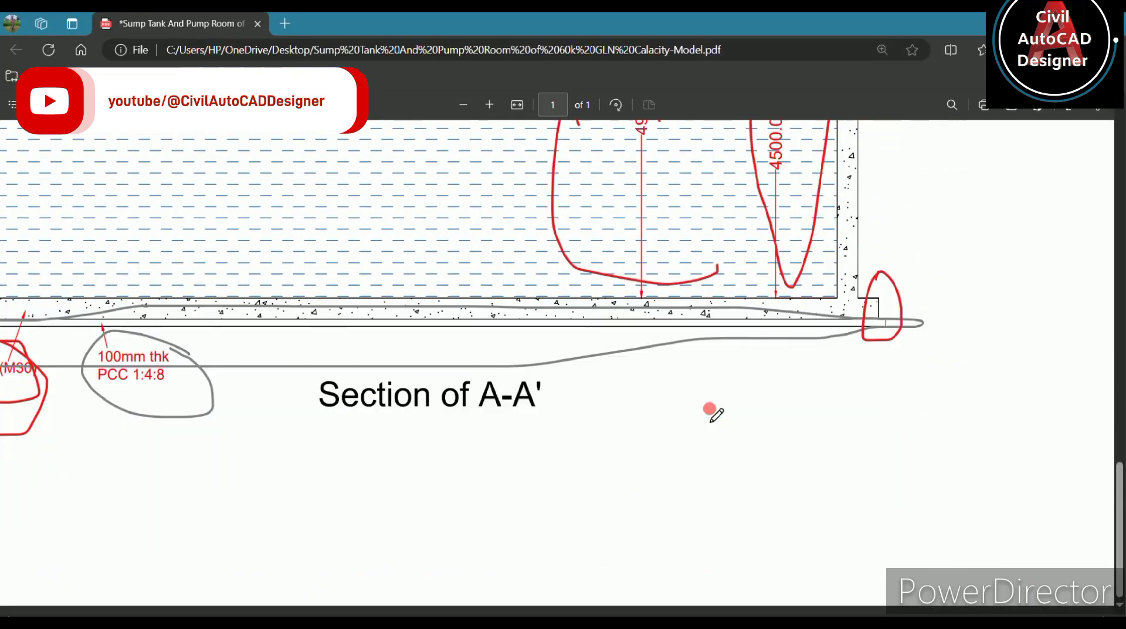
scroll(709, 410, "up", 1)
scroll(680, 583, "up", 2)
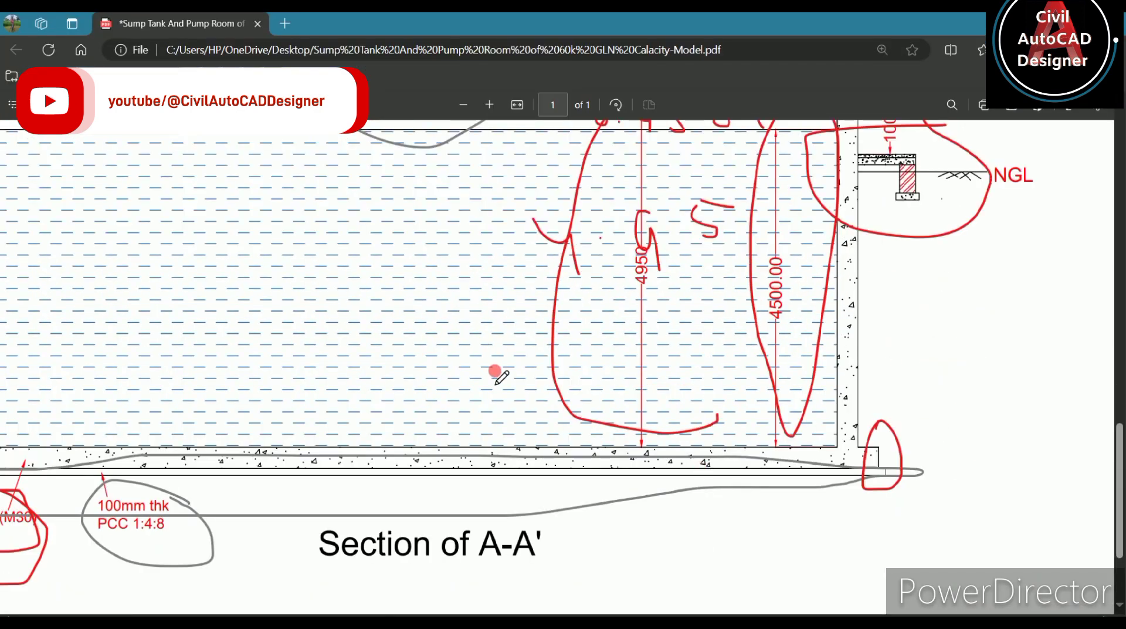
scroll(495, 371, "down", 1, "ctrl")
scroll(495, 376, "down", 1, "ctrl")
scroll(499, 379, "down", 2, "ctrl")
scroll(510, 367, "down", 1, "ctrl")
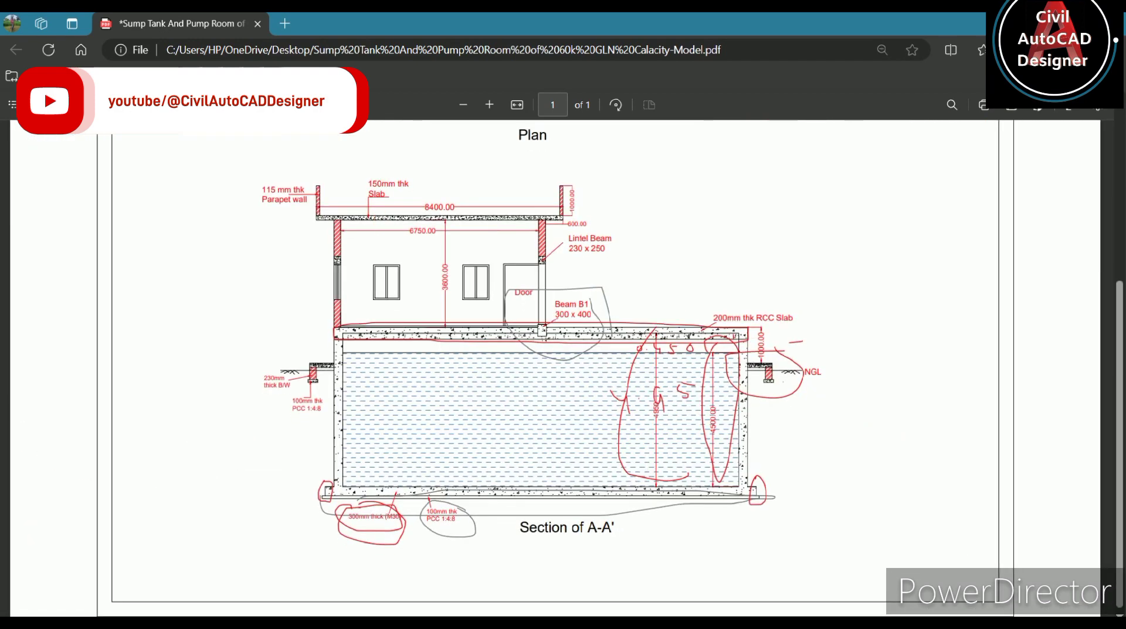
left_click_drag(775, 346, 762, 319)
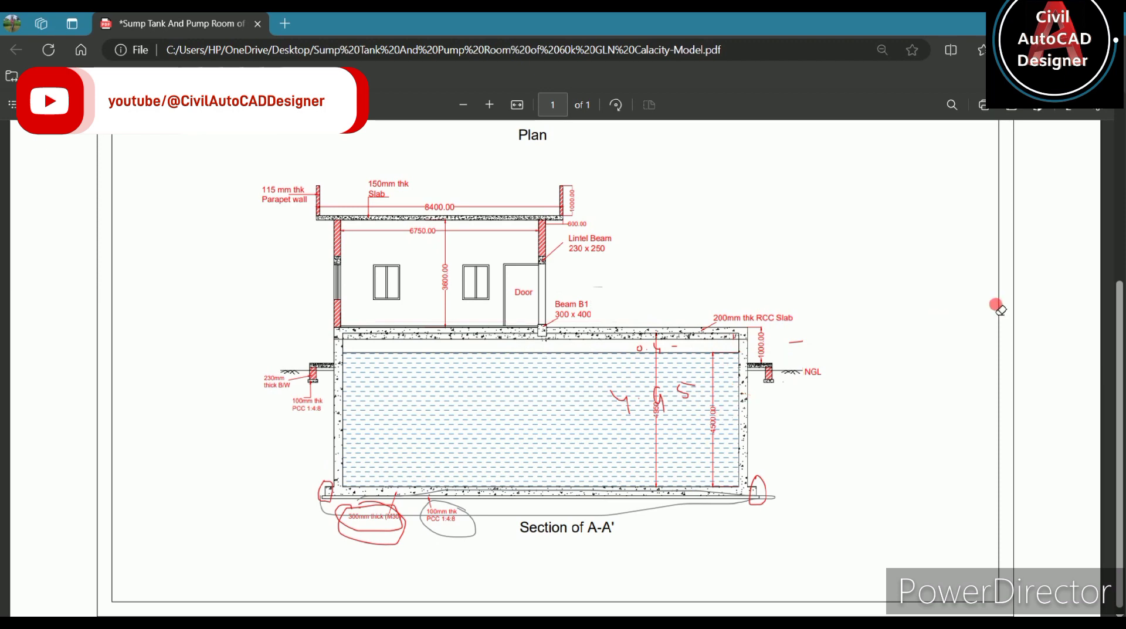
left_click_drag(437, 448, 365, 527)
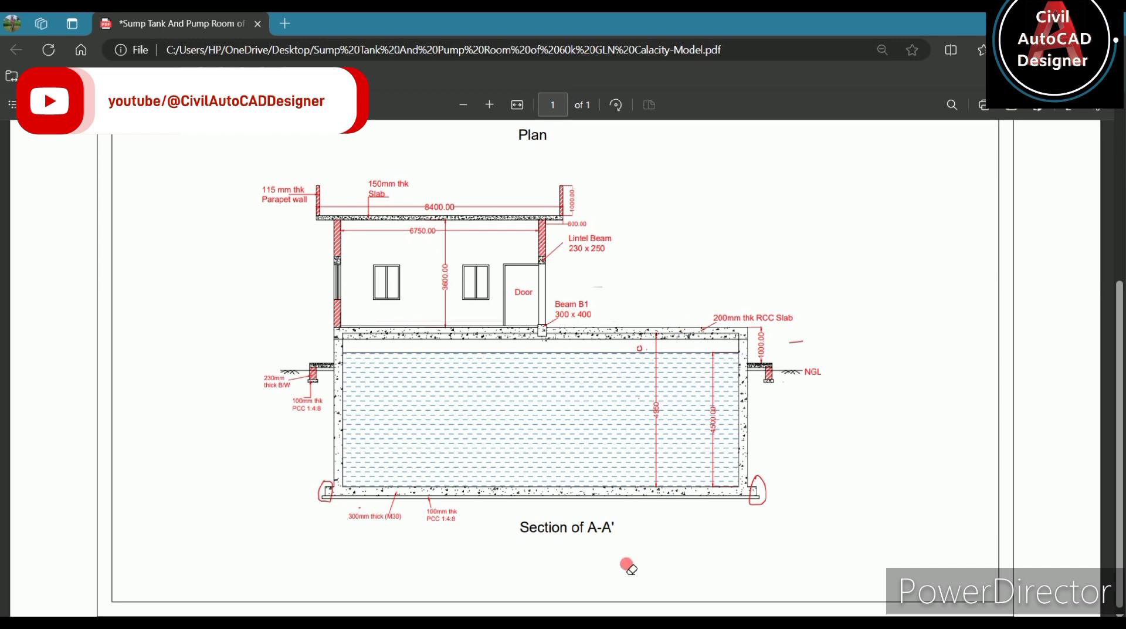
scroll(626, 565, "up", 2, "ctrl")
scroll(625, 565, "up", 1, "ctrl")
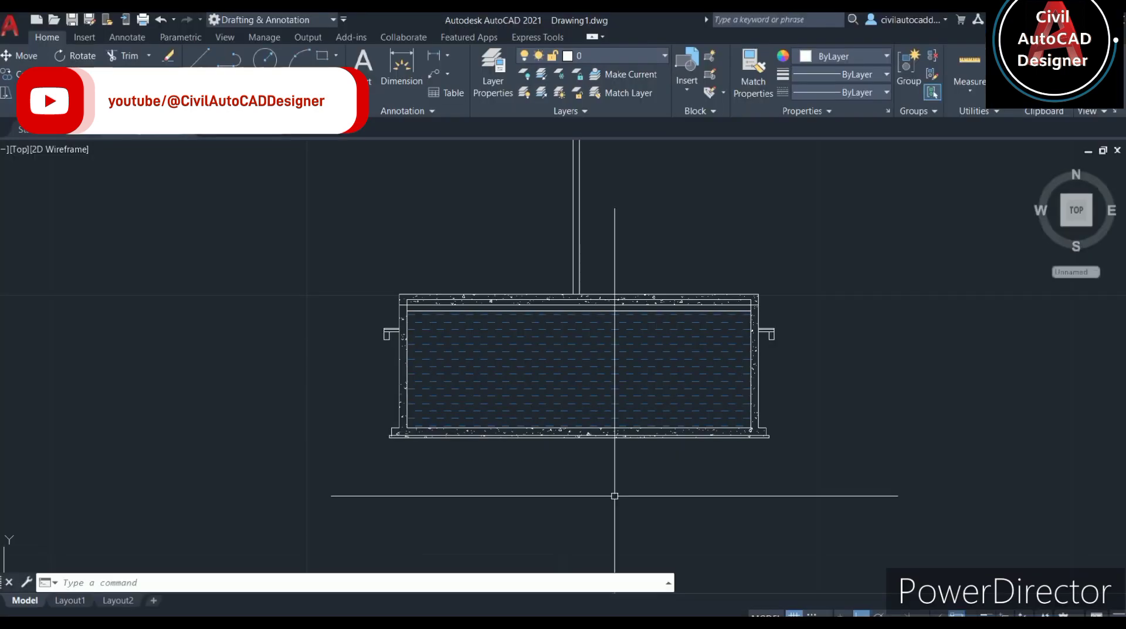
- Try starting a line at the wall endpoint, then cancel it
scroll(586, 329, "up", 2)
scroll(578, 266, "up", 2)
scroll(579, 222, "up", 2)
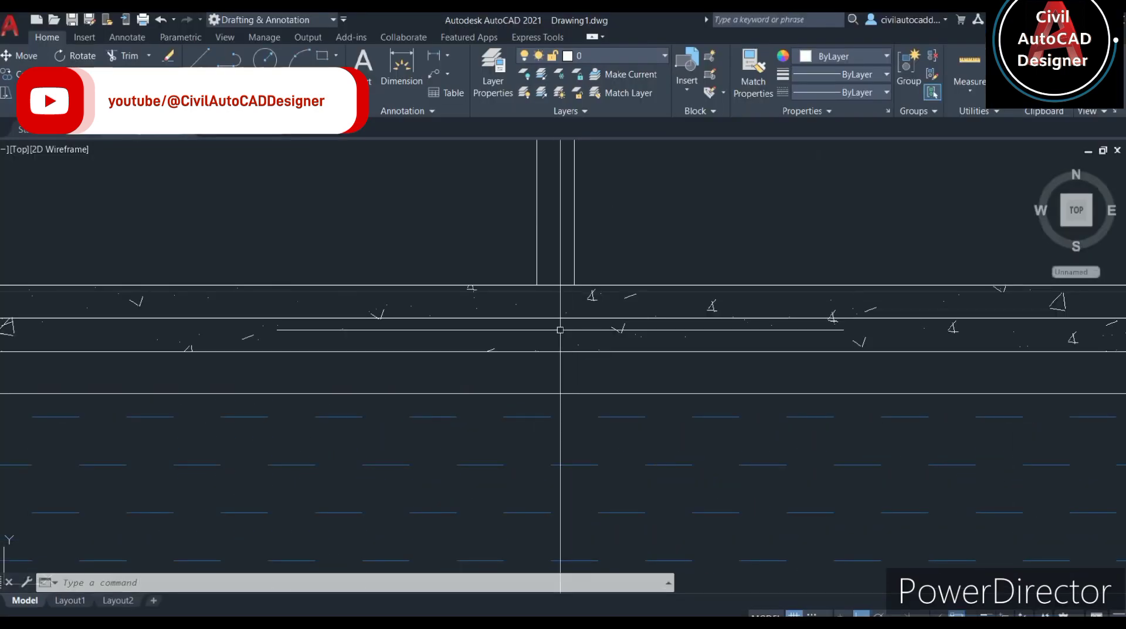
scroll(562, 325, "up", 2)
type("l")
key("Return")
scroll(564, 311, "up", 2)
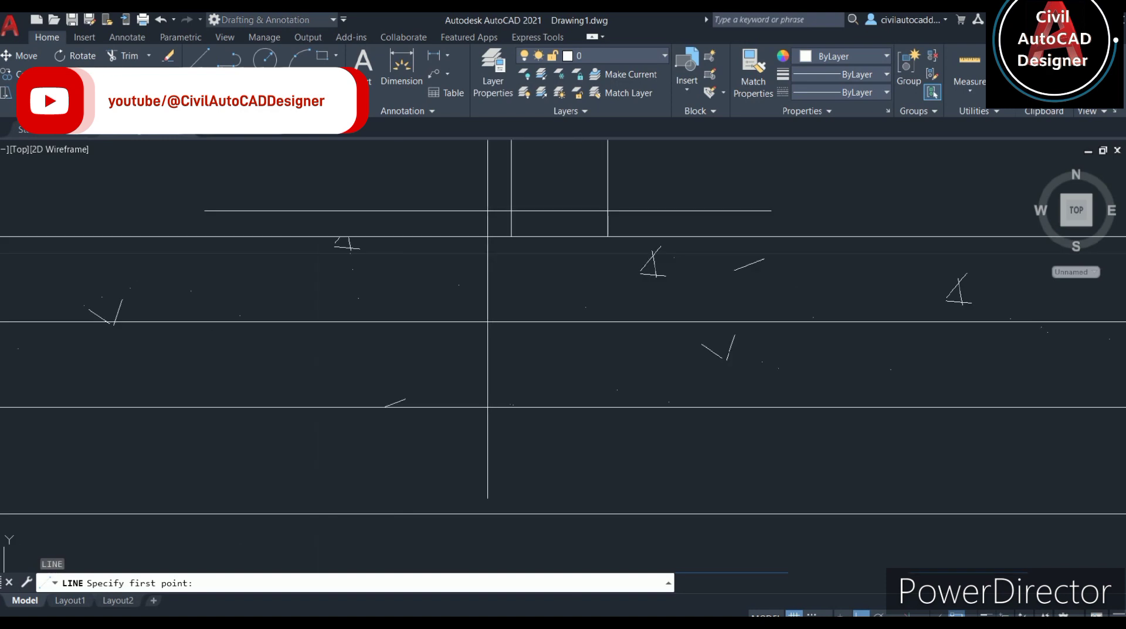
left_click(510, 236)
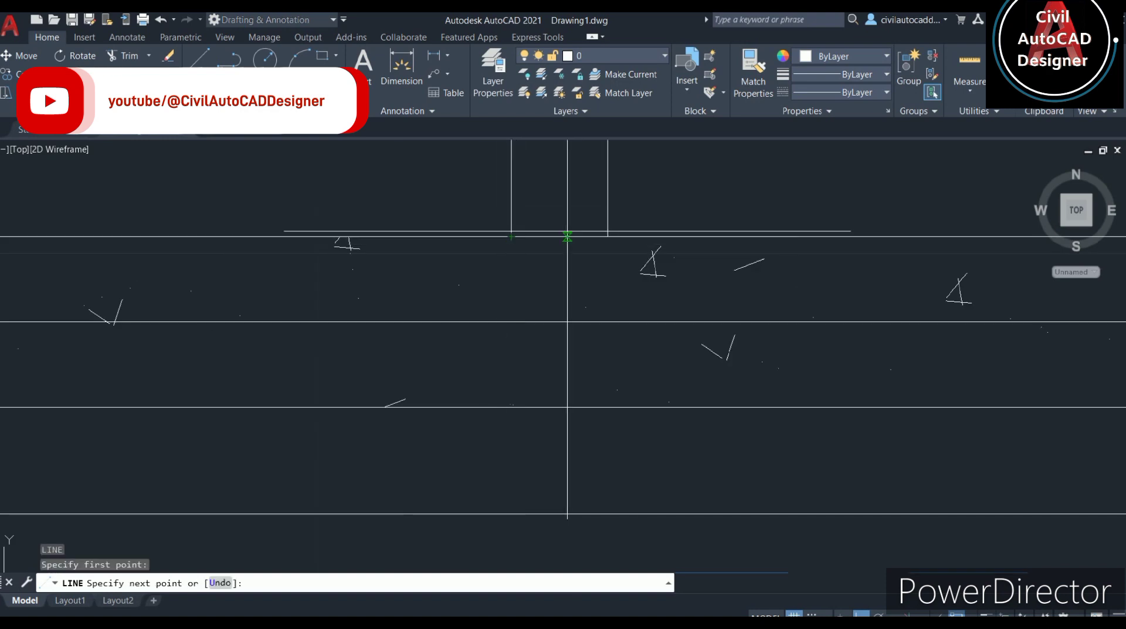
key("Return")
key("Return")
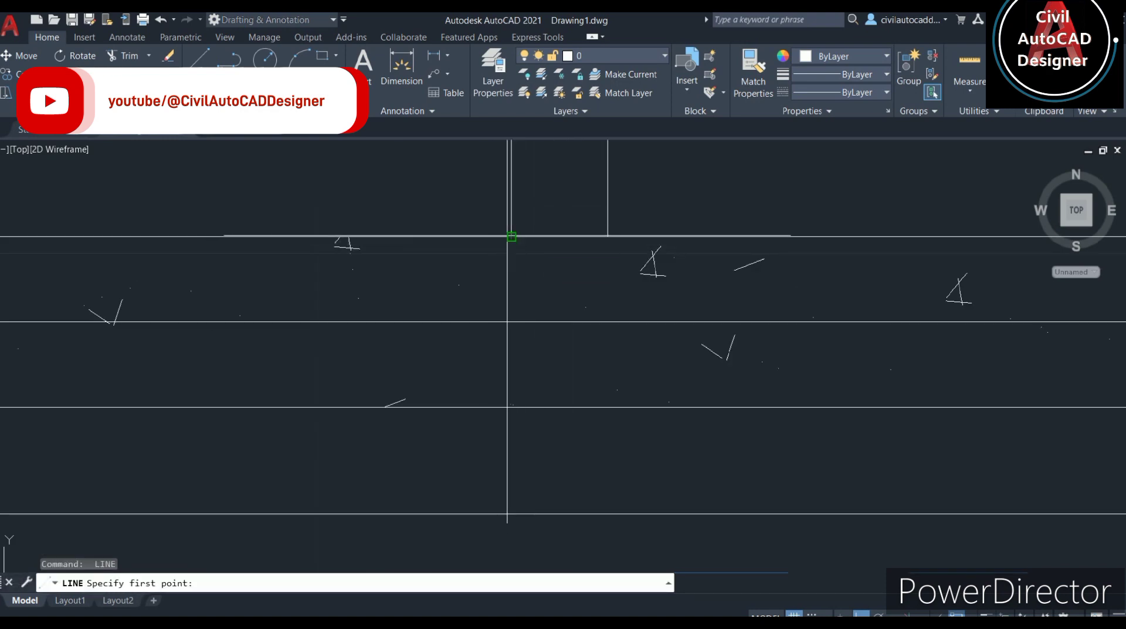
left_click(511, 236)
key("Escape")
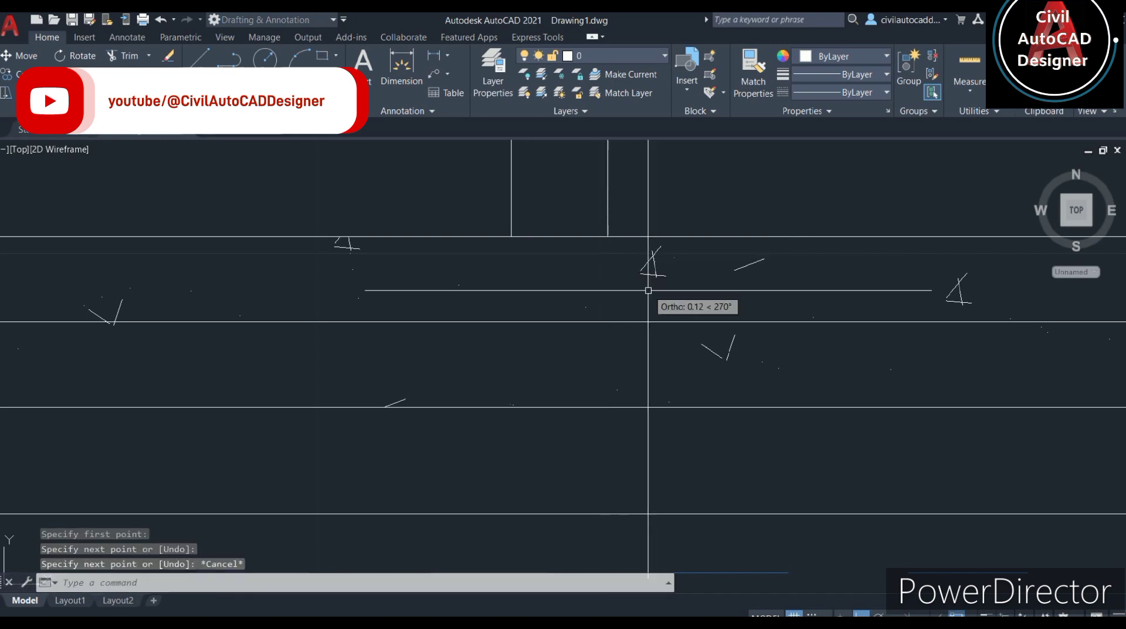
scroll(649, 294, "down", 2)
scroll(562, 371, "down", 2)
middle_click_drag(562, 371, 541, 395)
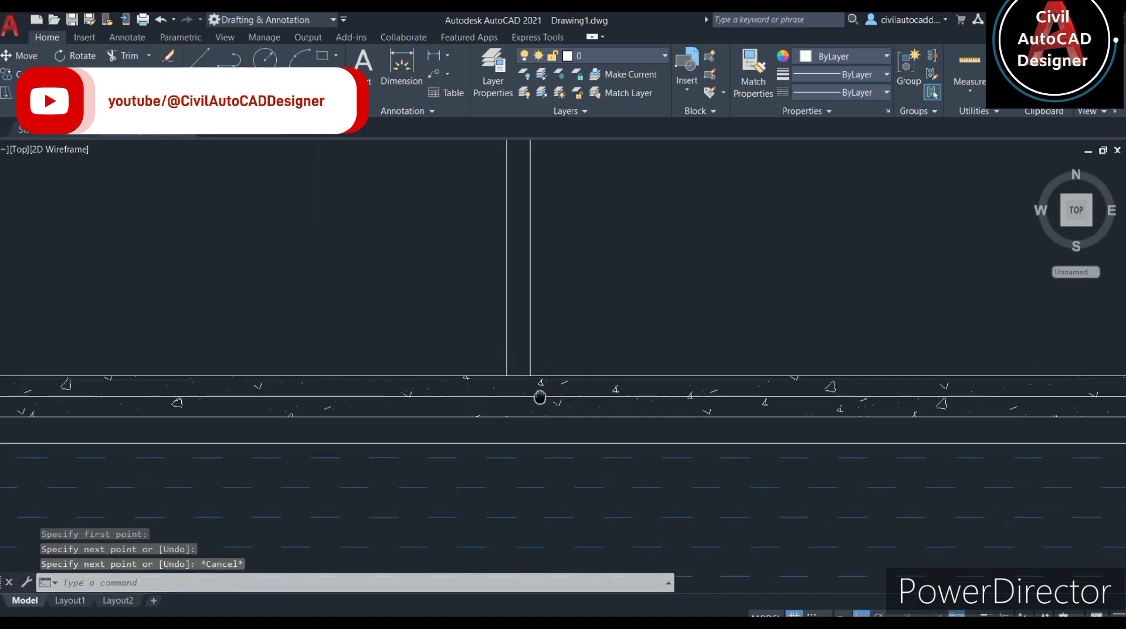
- Draw a 0.3 by 0.4 beam rectangle by dimensions above the top slab
type("r")
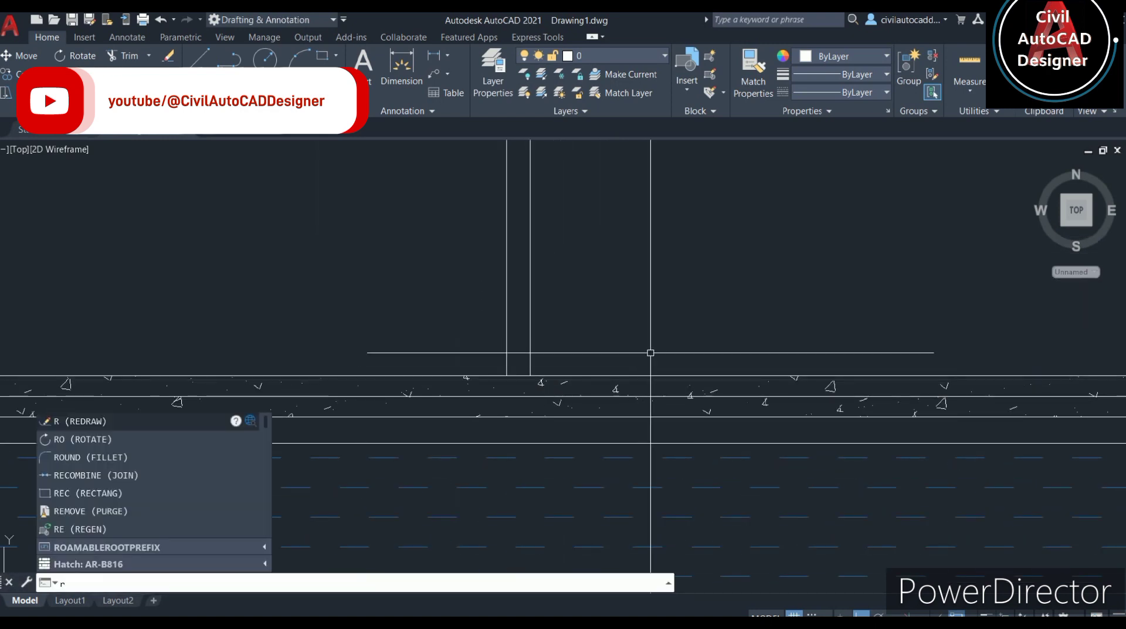
type("ec")
key("Return")
left_click(642, 250)
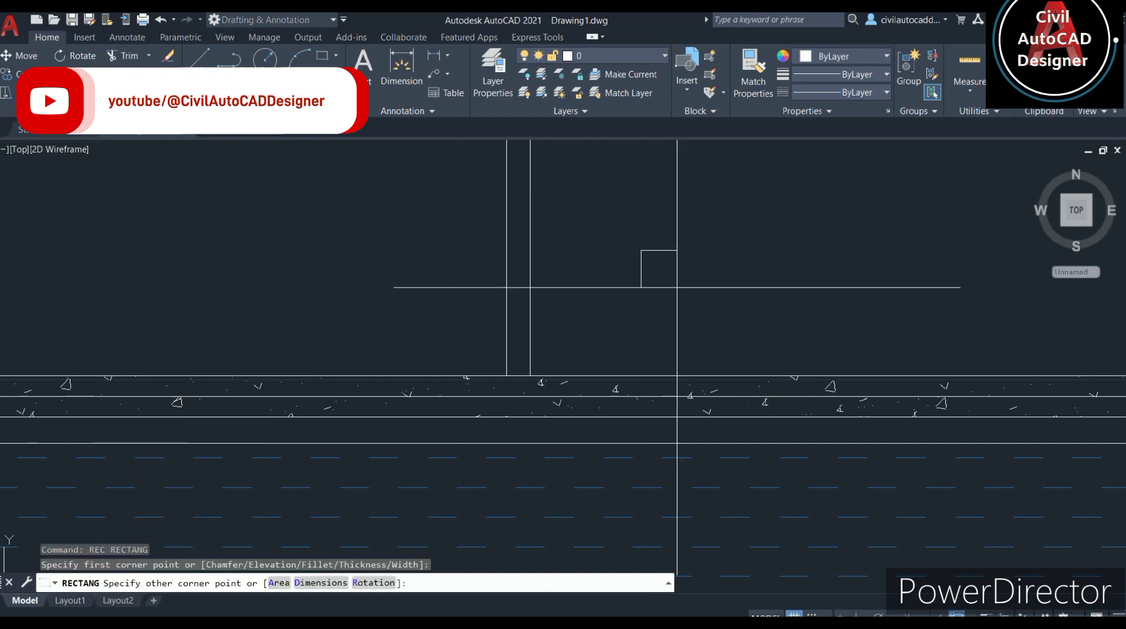
type("d")
key("Return")
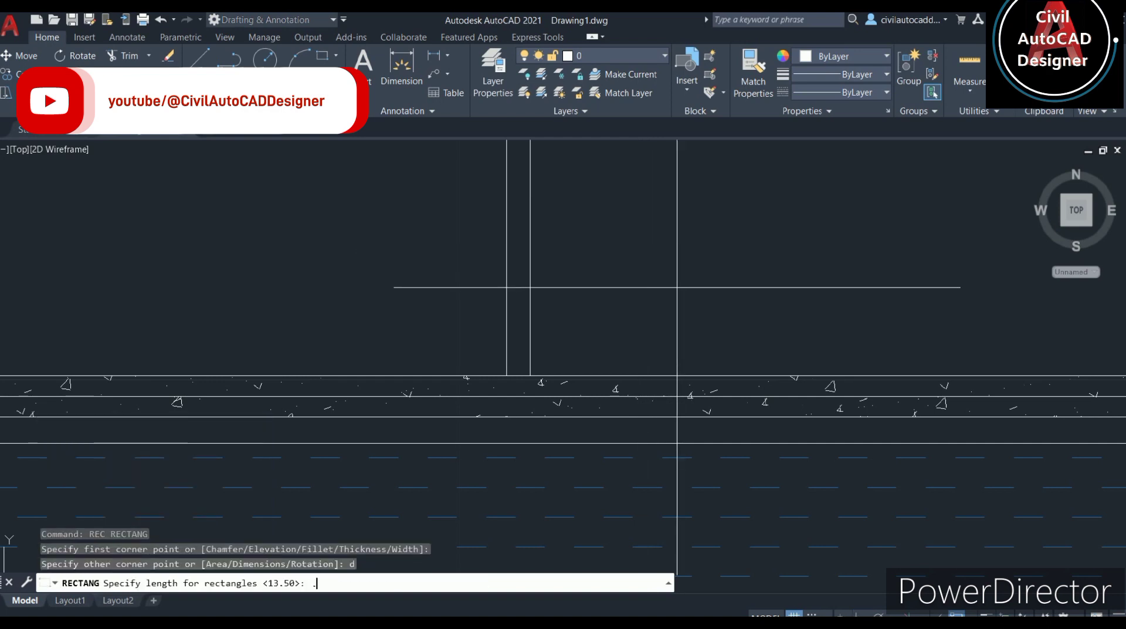
type("3")
key("Return")
key("Return")
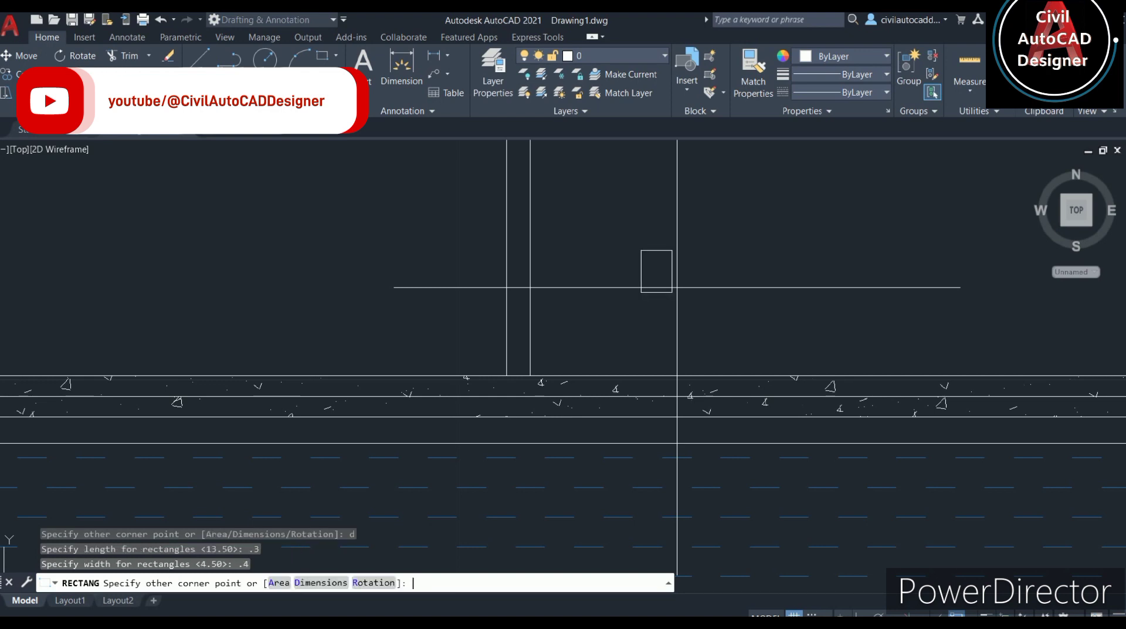
left_click(698, 176)
- Move the beam rectangle 0.1 into the top slab
left_click(746, 194)
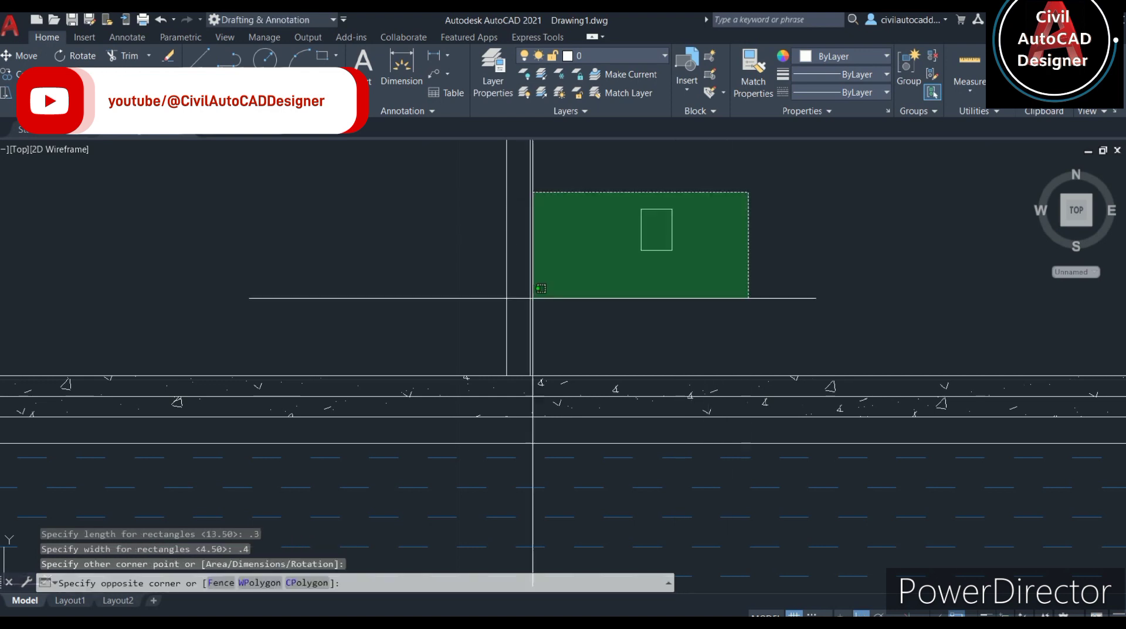
left_click(538, 295)
type("m")
key("Return")
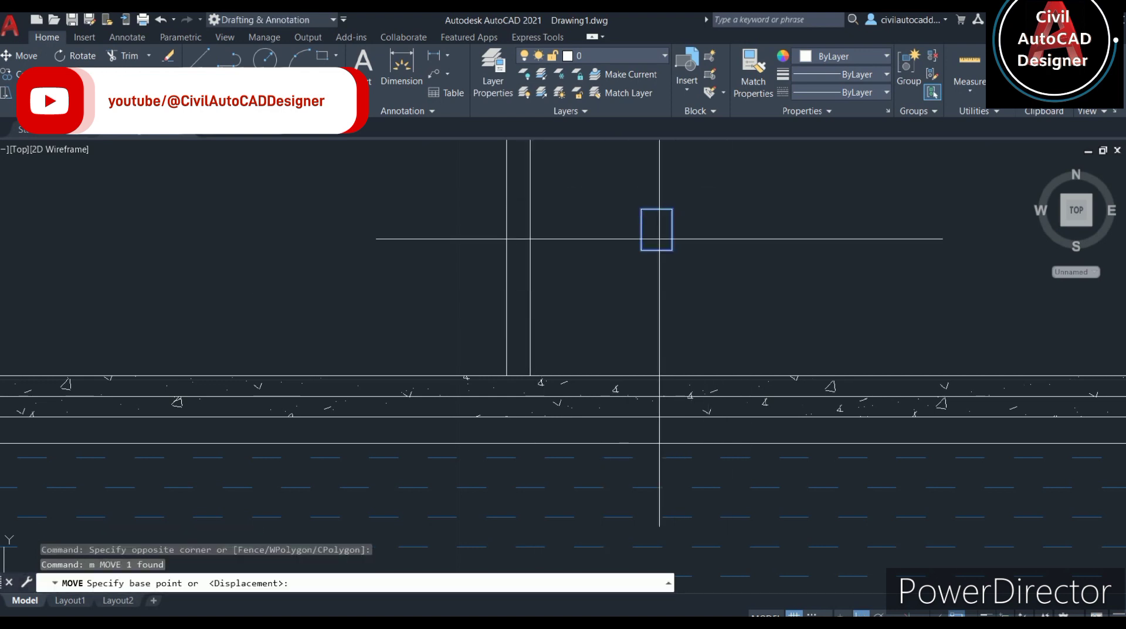
scroll(659, 228, "up", 2)
left_click(652, 226)
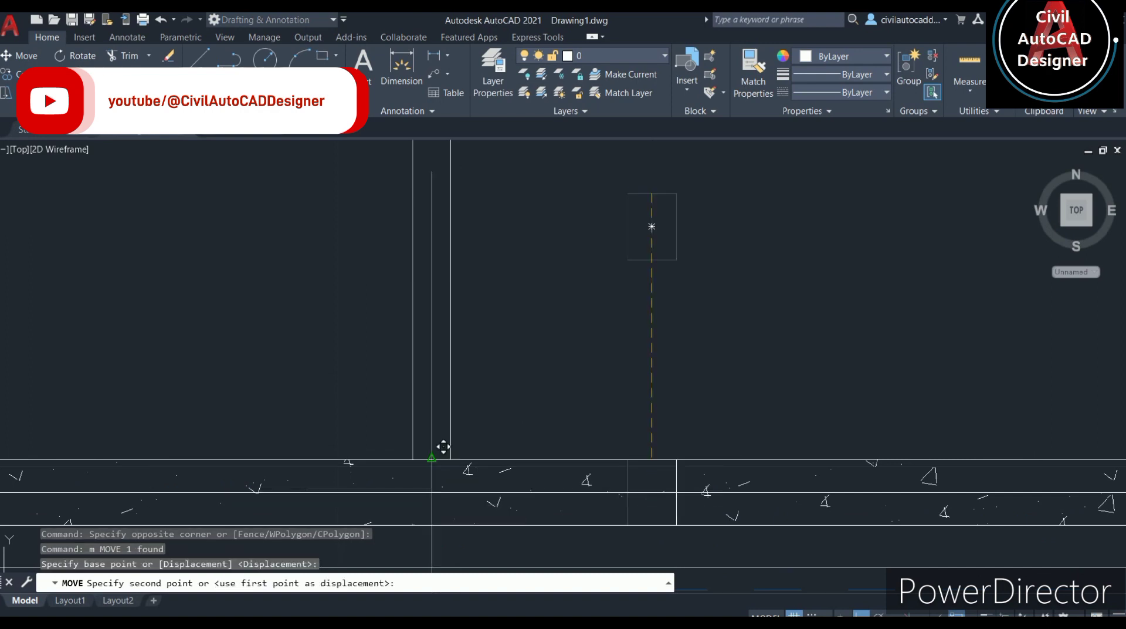
key("Escape")
scroll(455, 506, "up", 2)
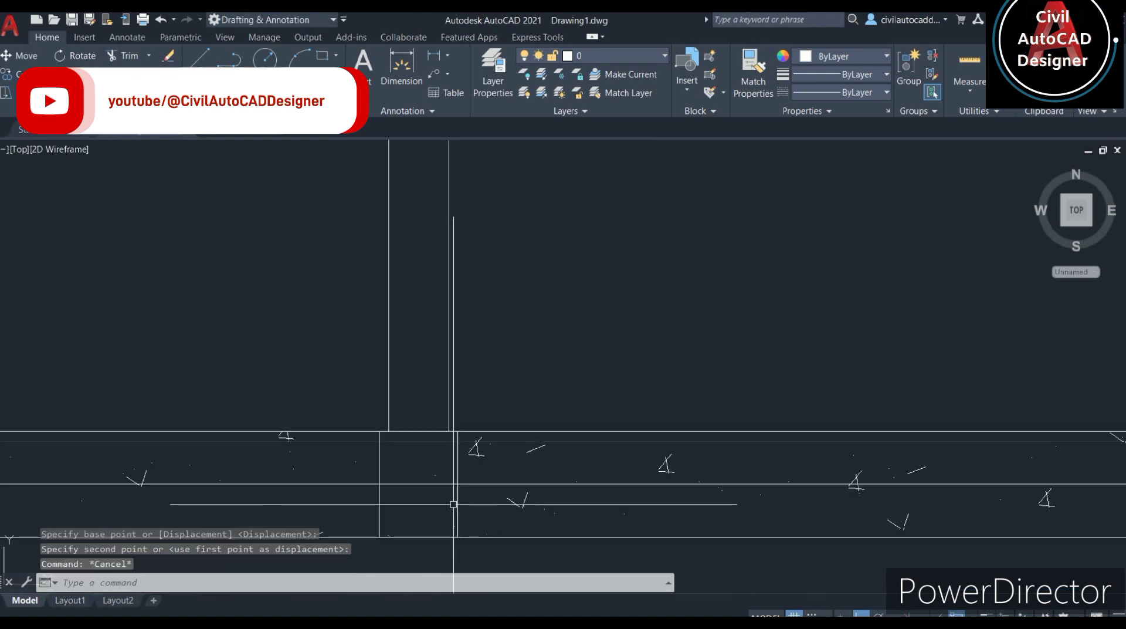
left_click(455, 506)
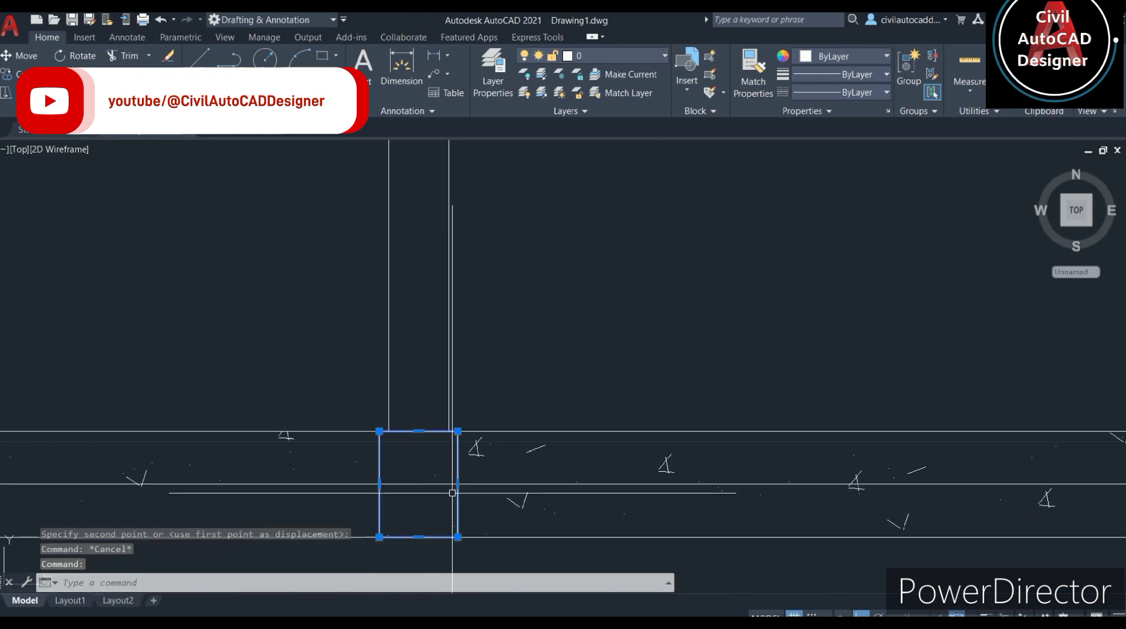
type("m")
key("Return")
left_click(585, 321)
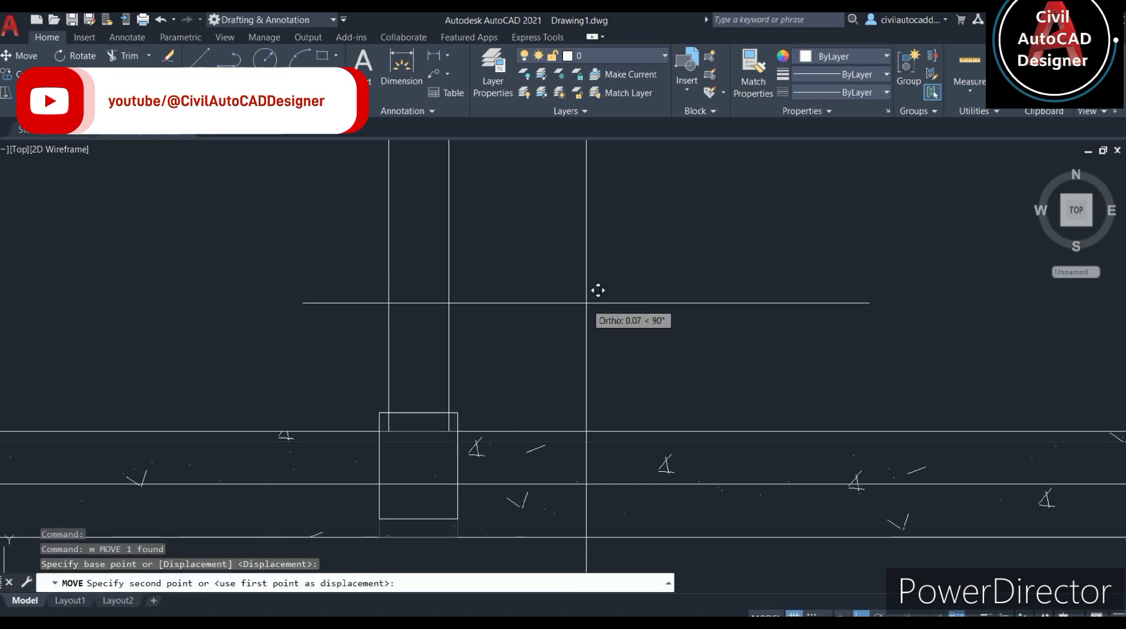
key("Return")
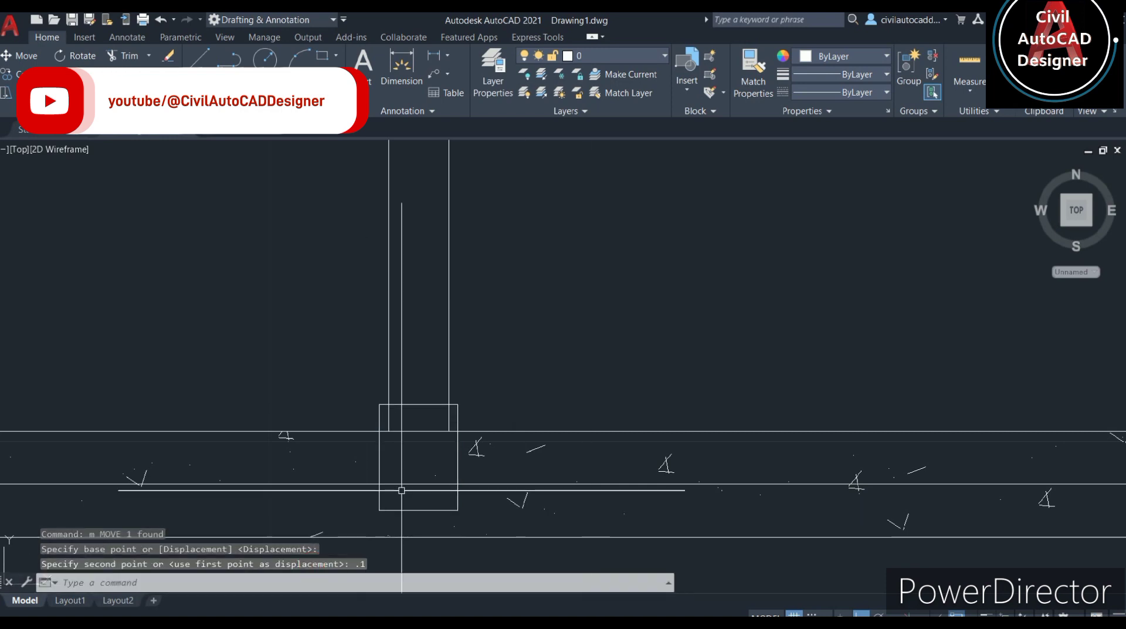
- Trim the wall and slab lines inside the beam rectangle with a first fence
scroll(468, 453, "up", 1)
key("Escape")
scroll(471, 454, "up", 1)
type("tr")
key("Return")
scroll(403, 406, "up", 4)
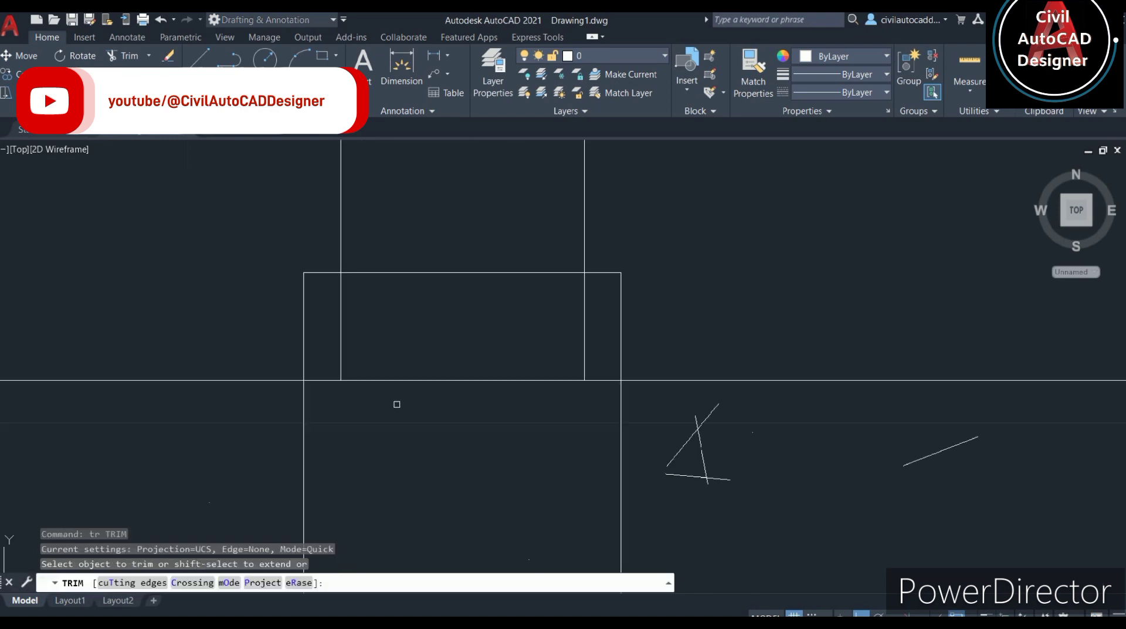
scroll(358, 384, "up", 2)
left_click(330, 313)
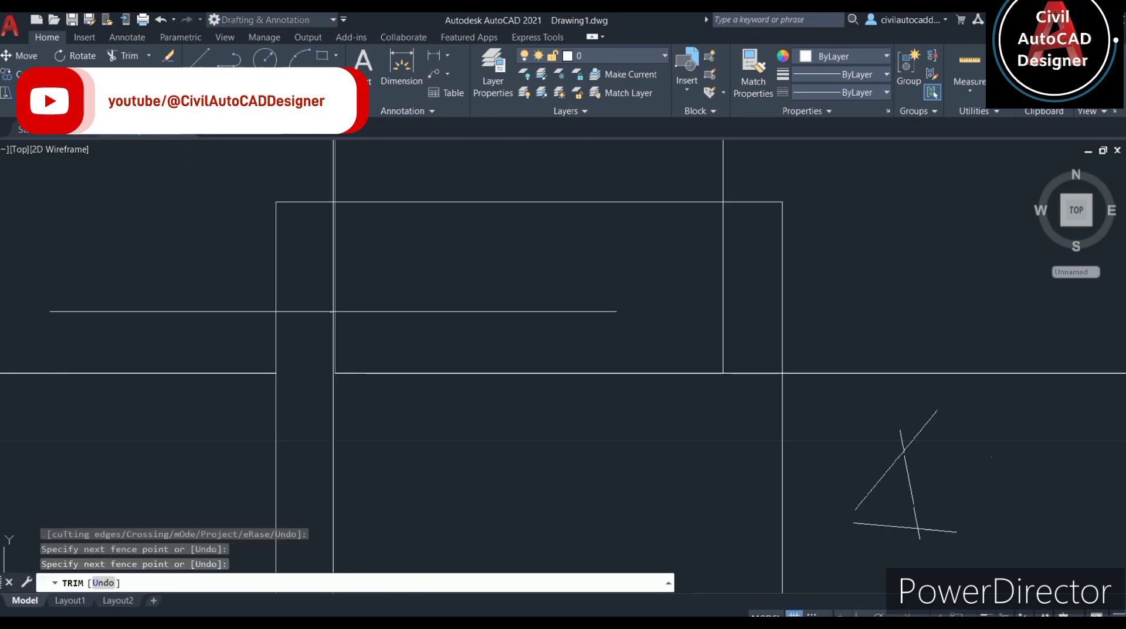
left_click(540, 380)
key("Return")
- Fence-trim the remaining inner lines so the beam outline stands clear
left_click(758, 288)
scroll(758, 288, "down", 2)
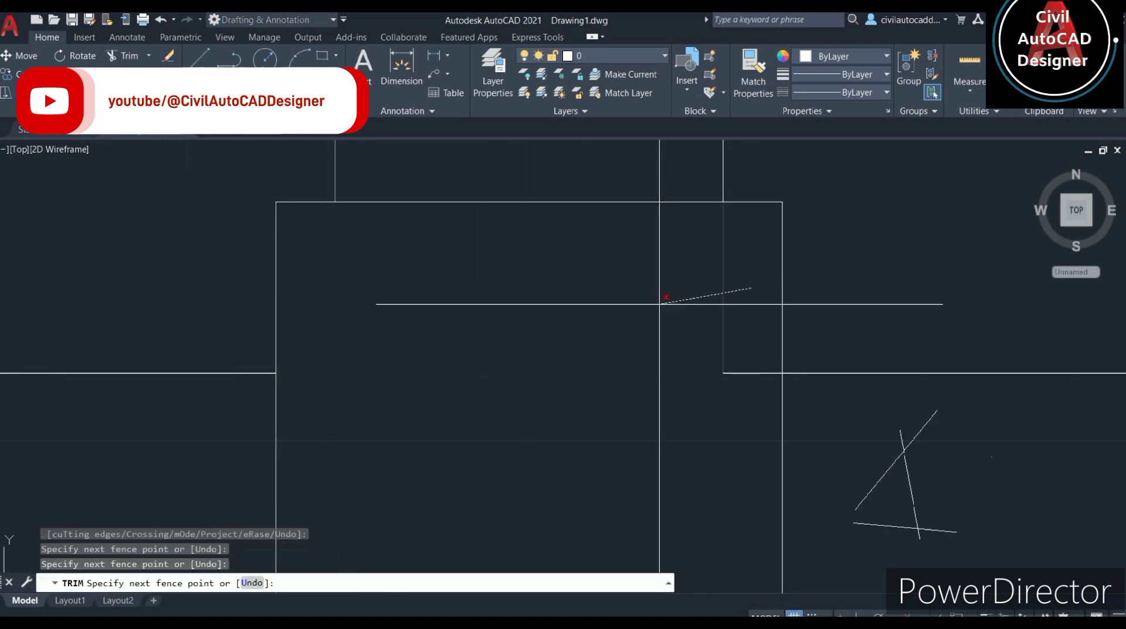
key("Escape")
scroll(687, 375, "down", 2)
left_click(714, 361)
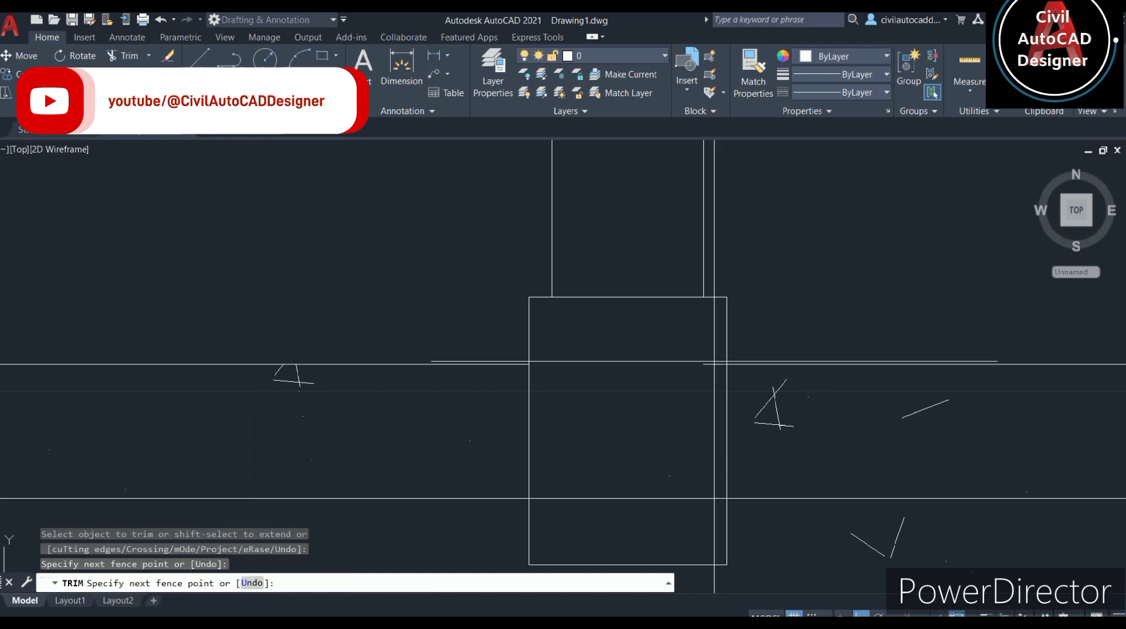
left_click(635, 494)
key("Return")
middle_click_drag(720, 495, 711, 493)
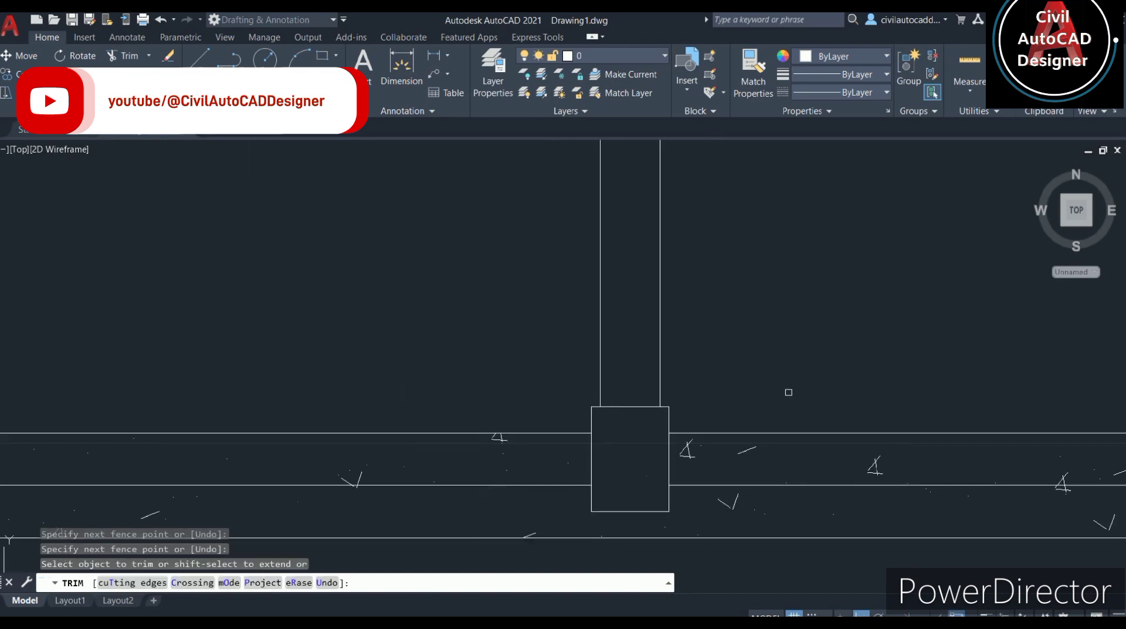
scroll(701, 464, "up", 2)
key("Escape")
- Try HATCH, then MATCHPROP from the slab's concrete hatch, cancelling both
type("h")
key("Return")
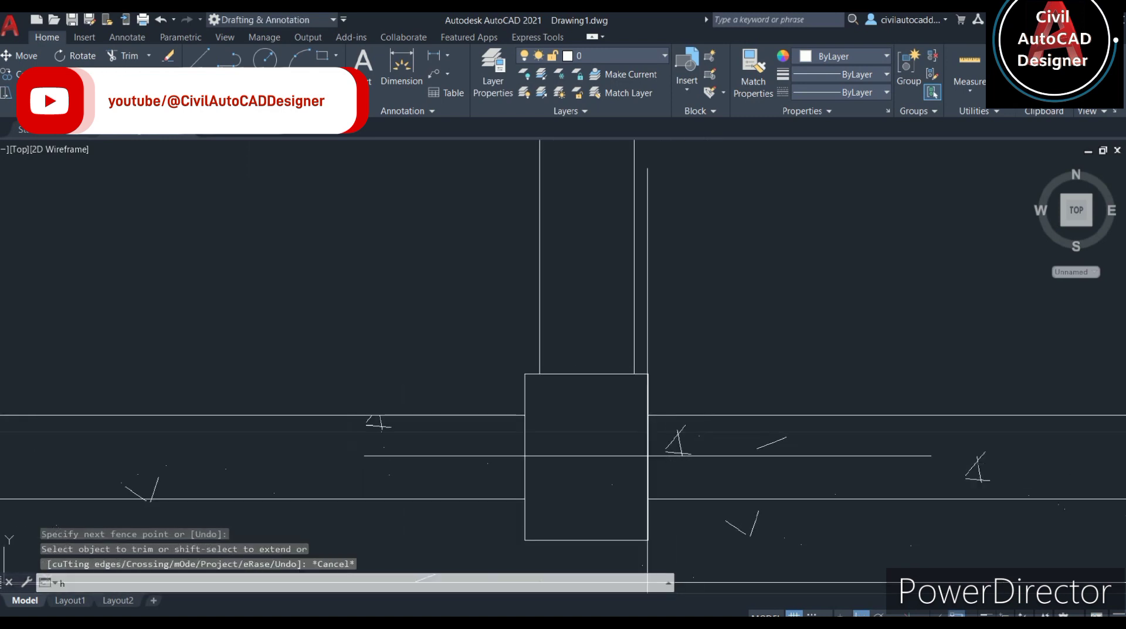
key("Escape")
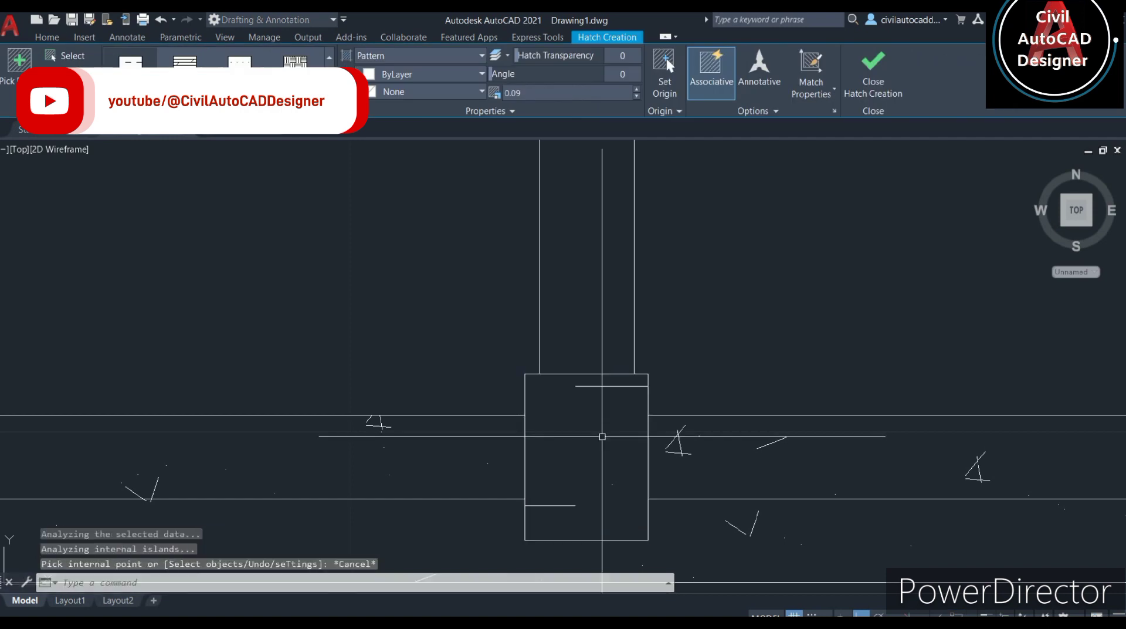
type("ma")
key("Return")
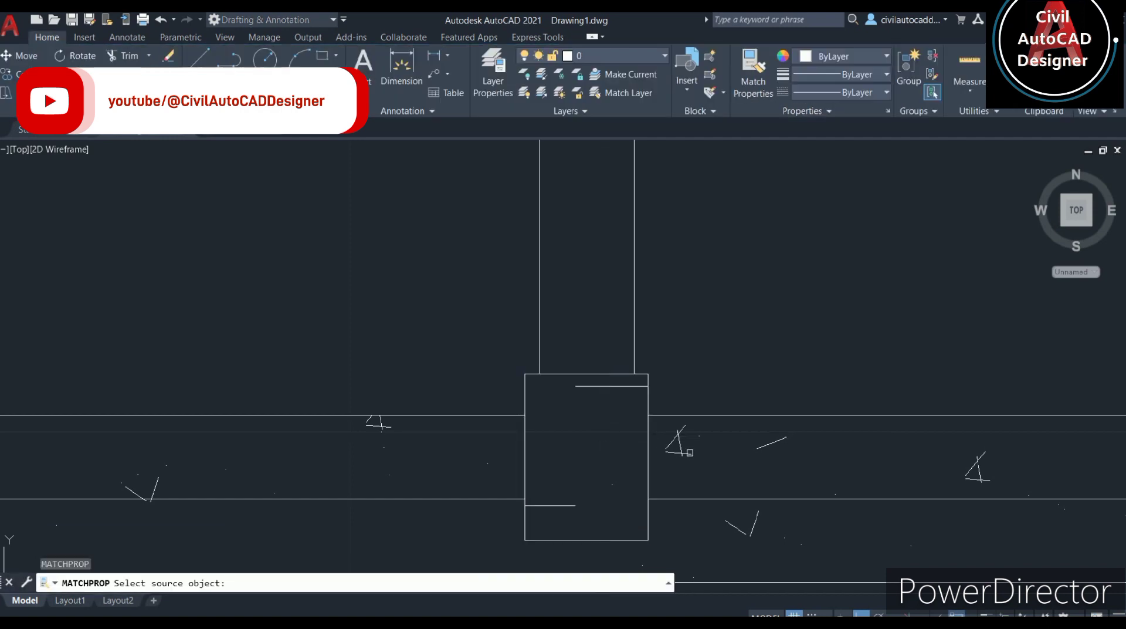
left_click(681, 452)
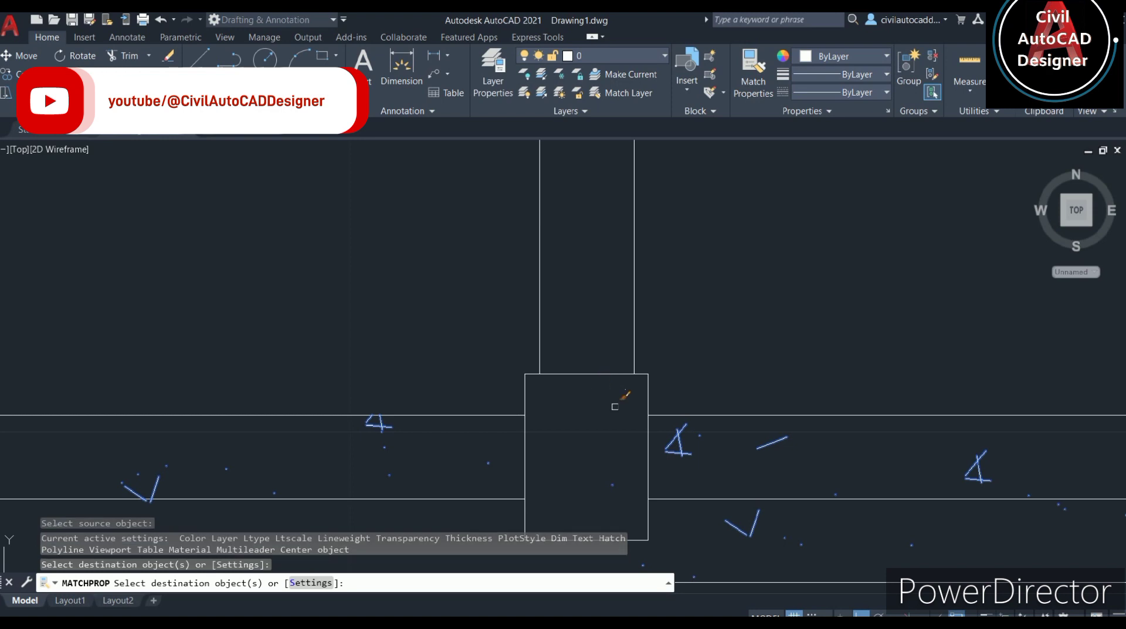
key("Escape")
scroll(645, 411, "down", 5)
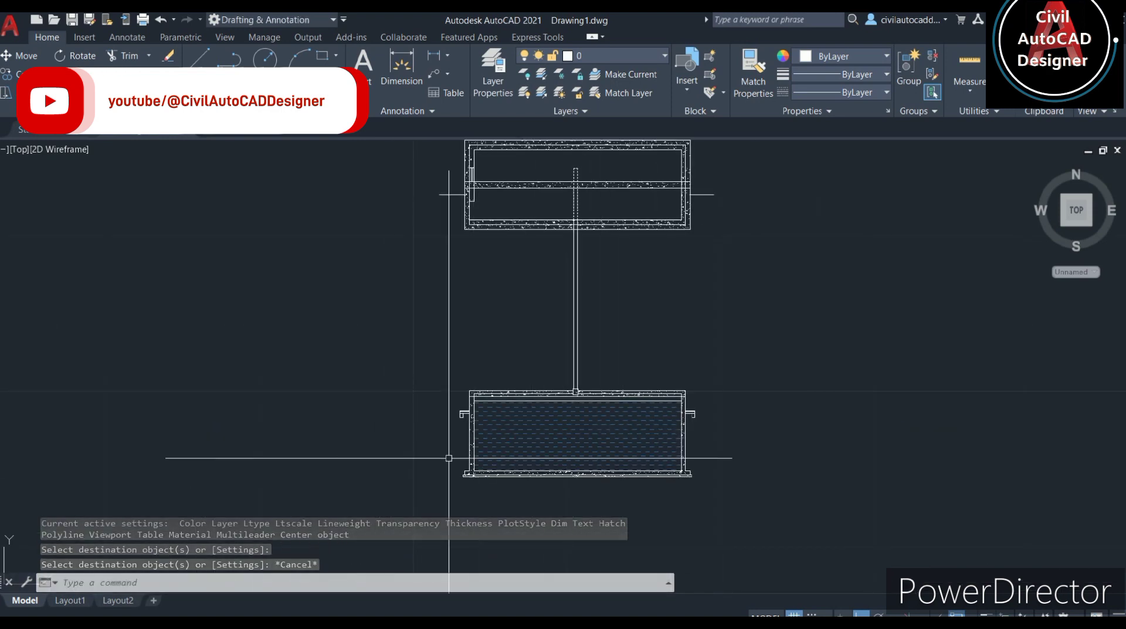
scroll(484, 403, "up", 2)
- Inspect the top slab's left corner in the PDF section, then return to AutoCAD
scroll(249, 284, "up", 1)
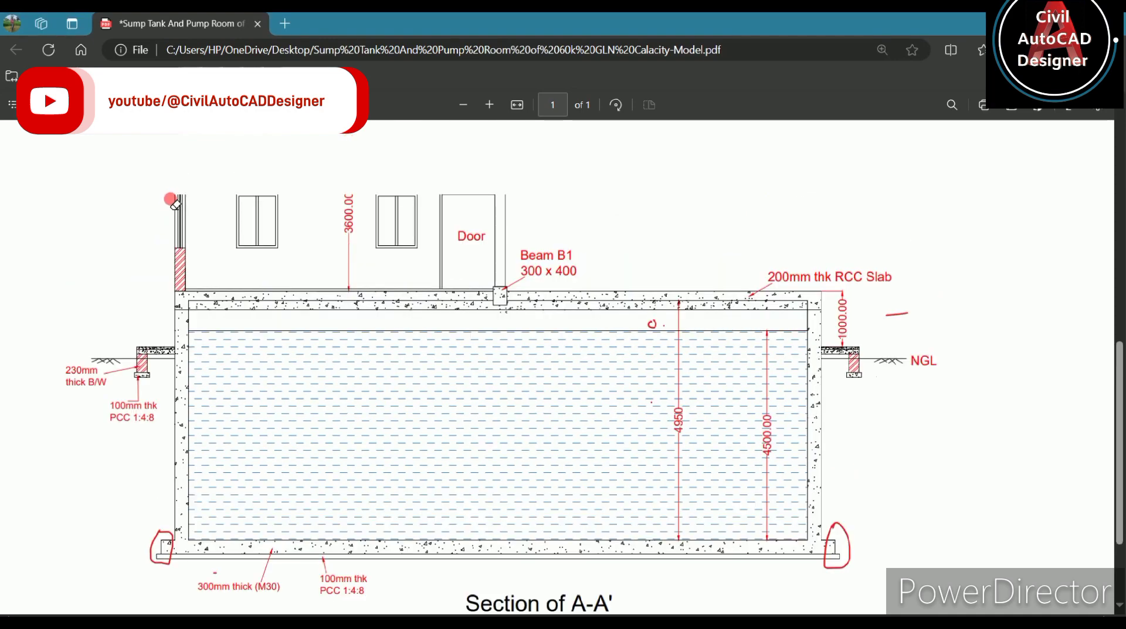
scroll(229, 364, "up", 1)
scroll(183, 435, "up", 3, "ctrl")
scroll(205, 411, "up", 3, "ctrl")
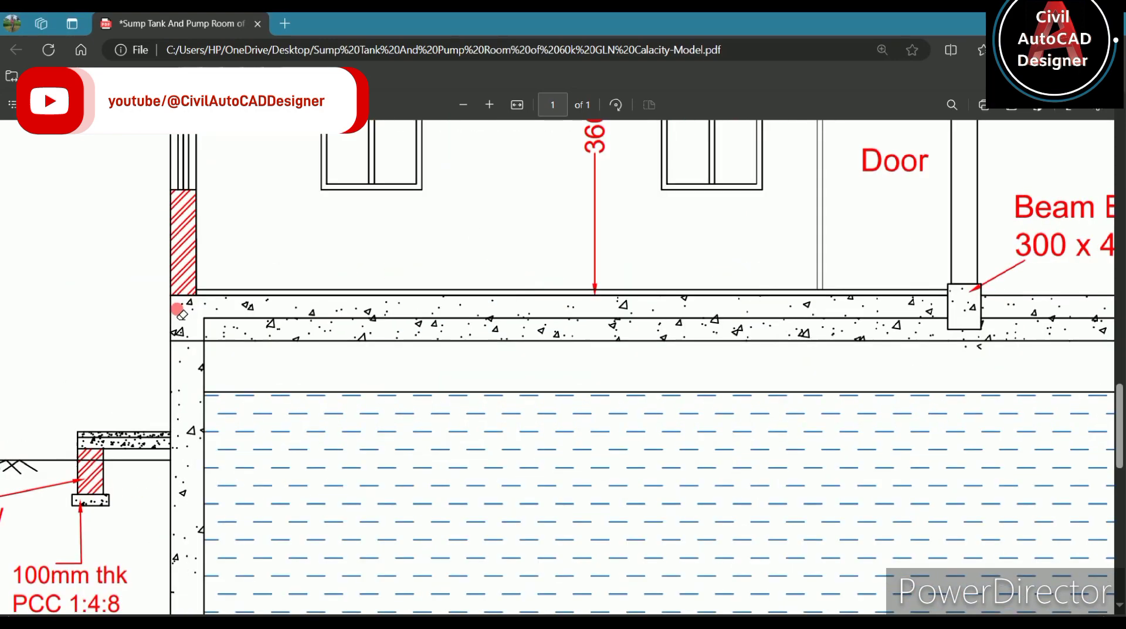
scroll(229, 381, "up", 3, "ctrl")
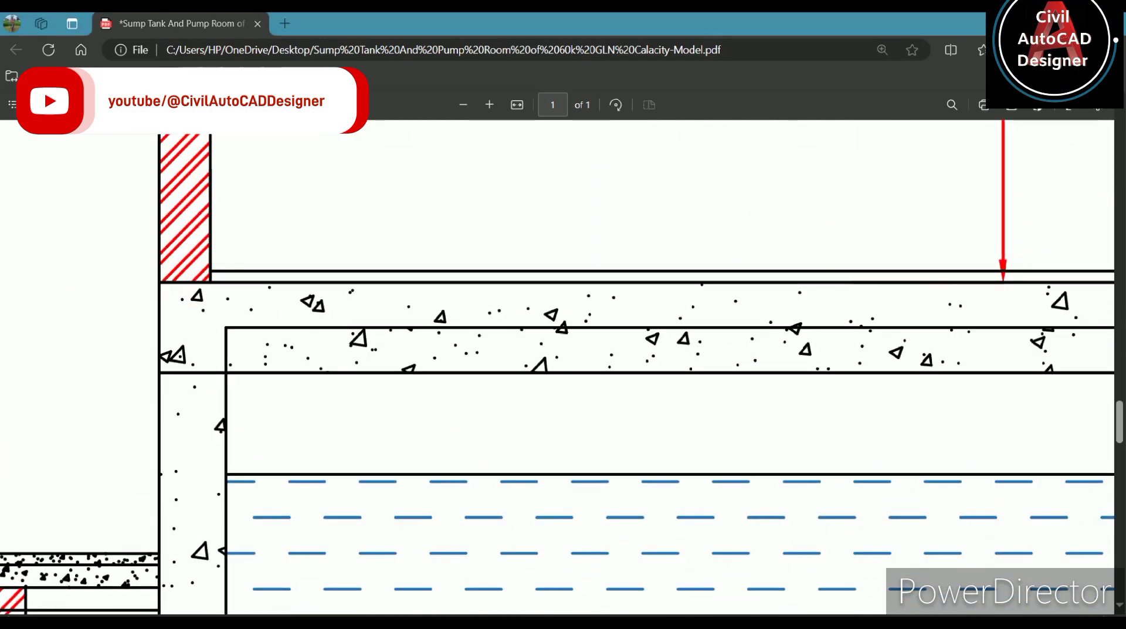
key("alt+Tab")
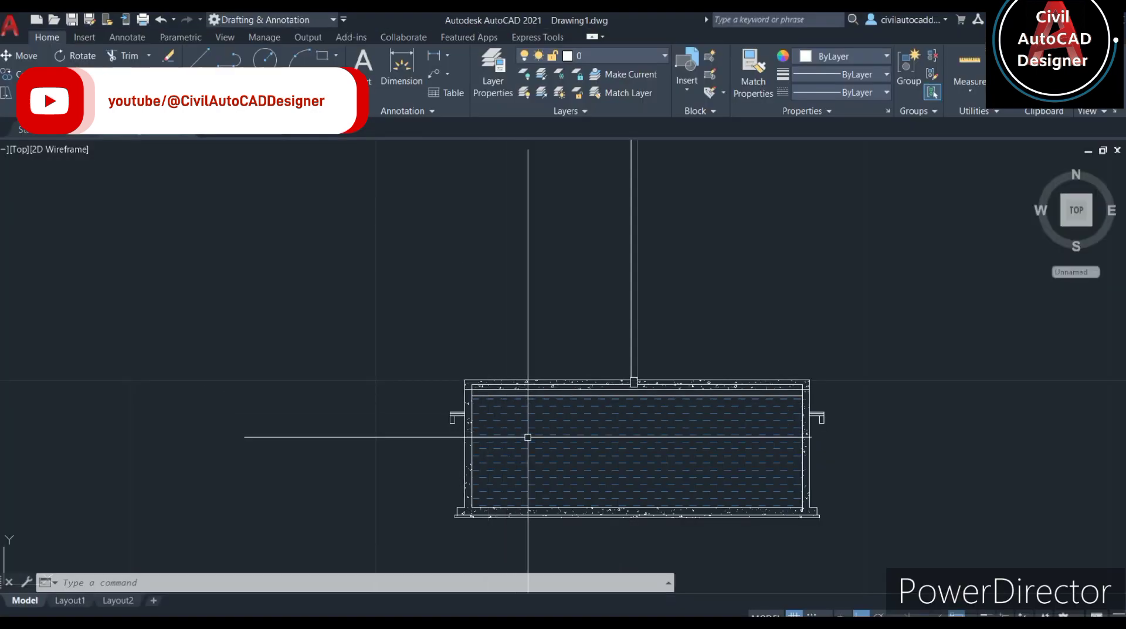
- Start a line from the tank's top-left corner, then cancel it
type("l")
key("Return")
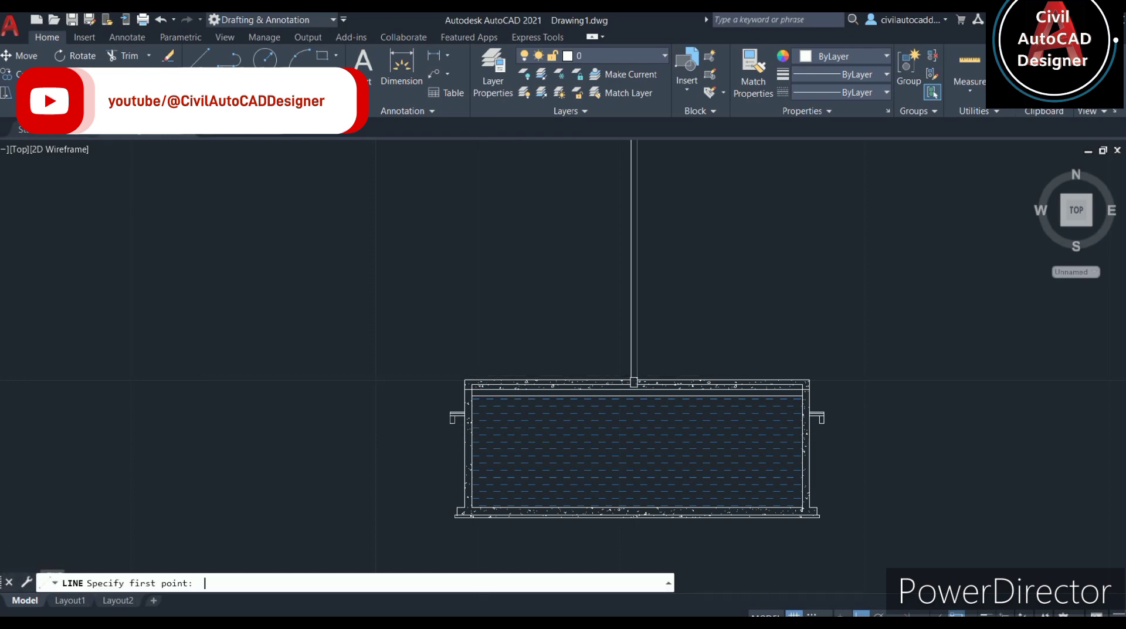
scroll(475, 381, "up", 5)
left_click(435, 384)
scroll(440, 420, "down", 2)
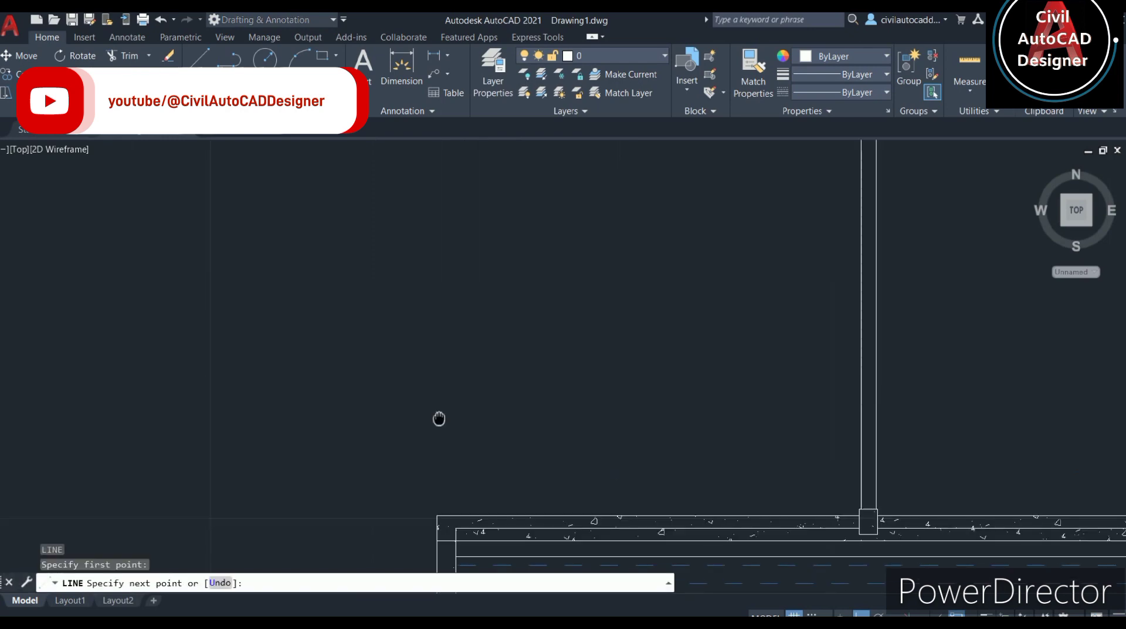
scroll(415, 244, "down", 3)
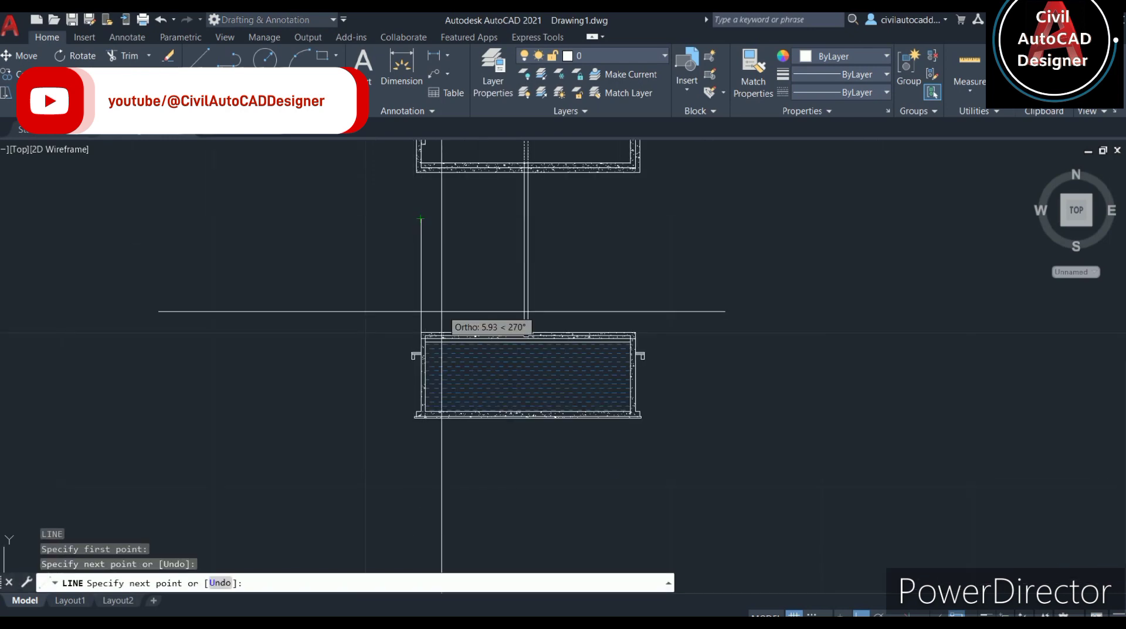
scroll(436, 309, "up", 4)
key("Escape")
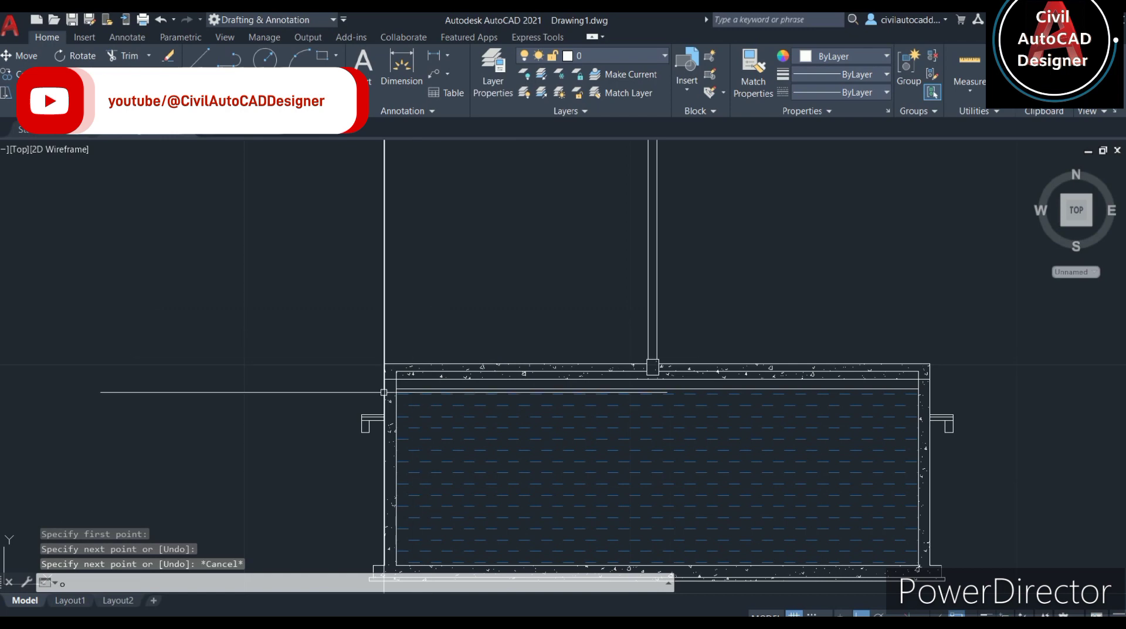
- Offset the left wall line 0.23 to the right to form the pump-room wall
type("o")
key("Return")
scroll(385, 352, "up", 4)
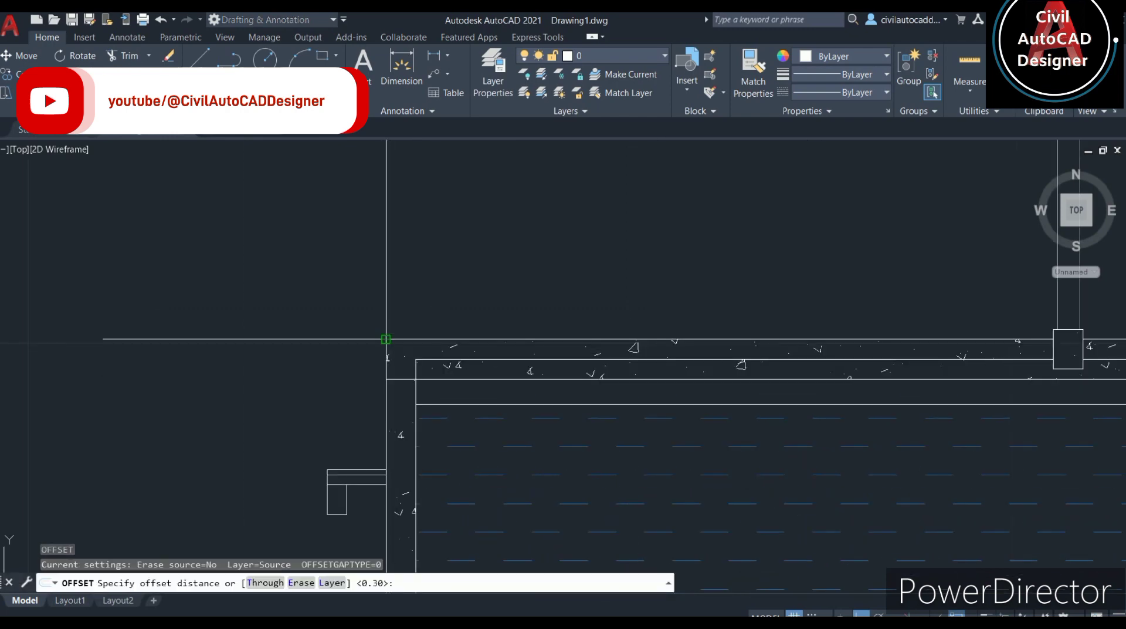
left_click(386, 339)
type(".23")
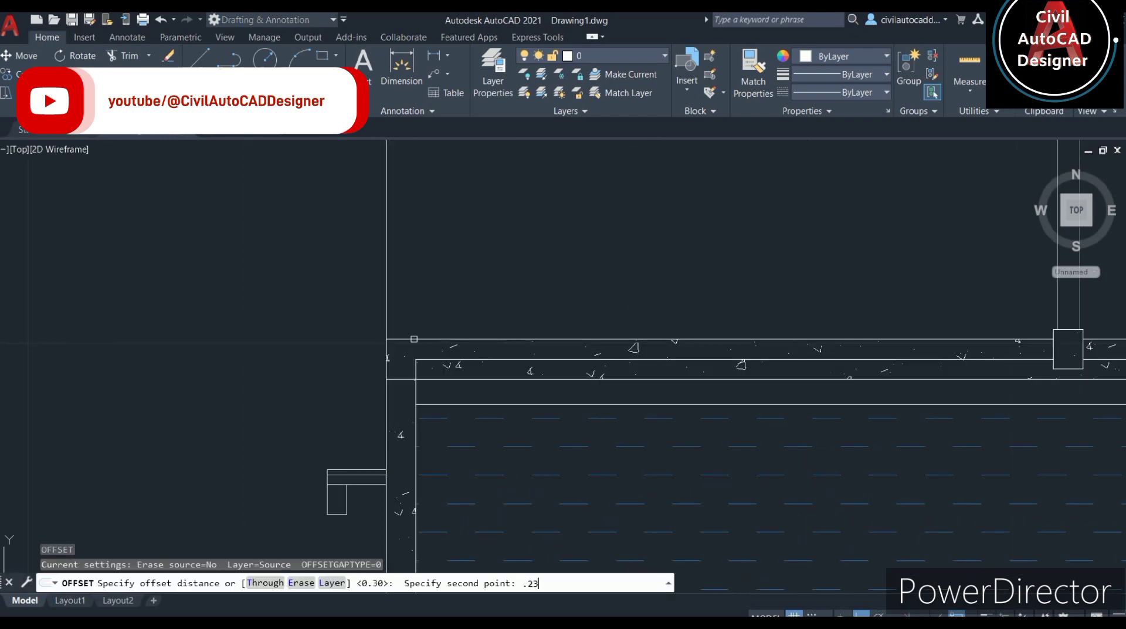
key("Return")
left_click(385, 289)
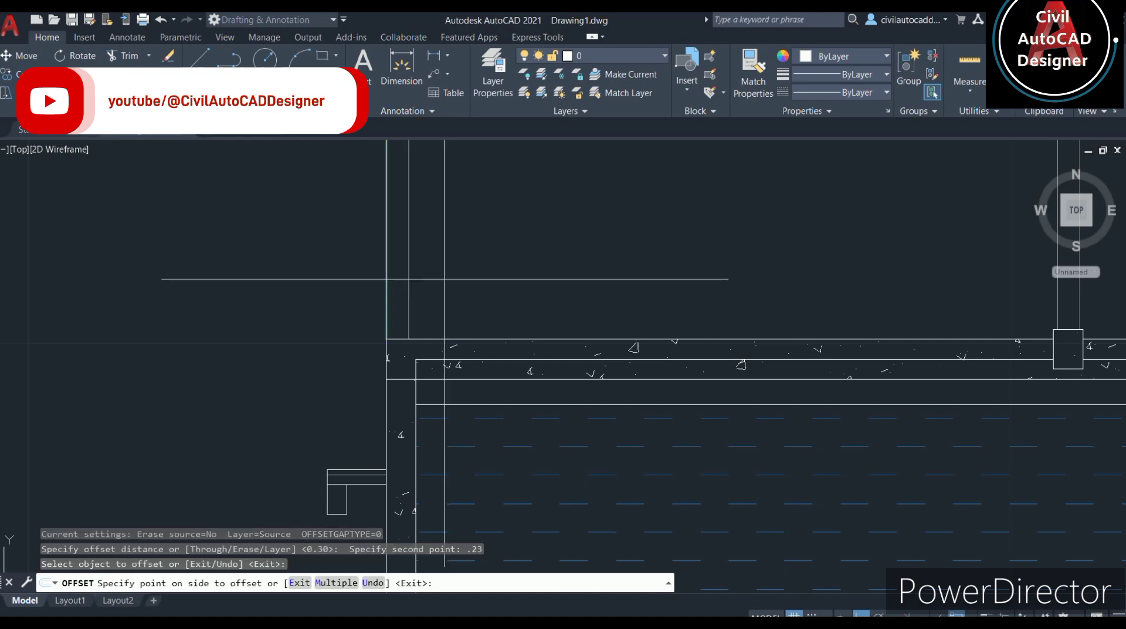
left_click(578, 322)
middle_click_drag(579, 322, 505, 409)
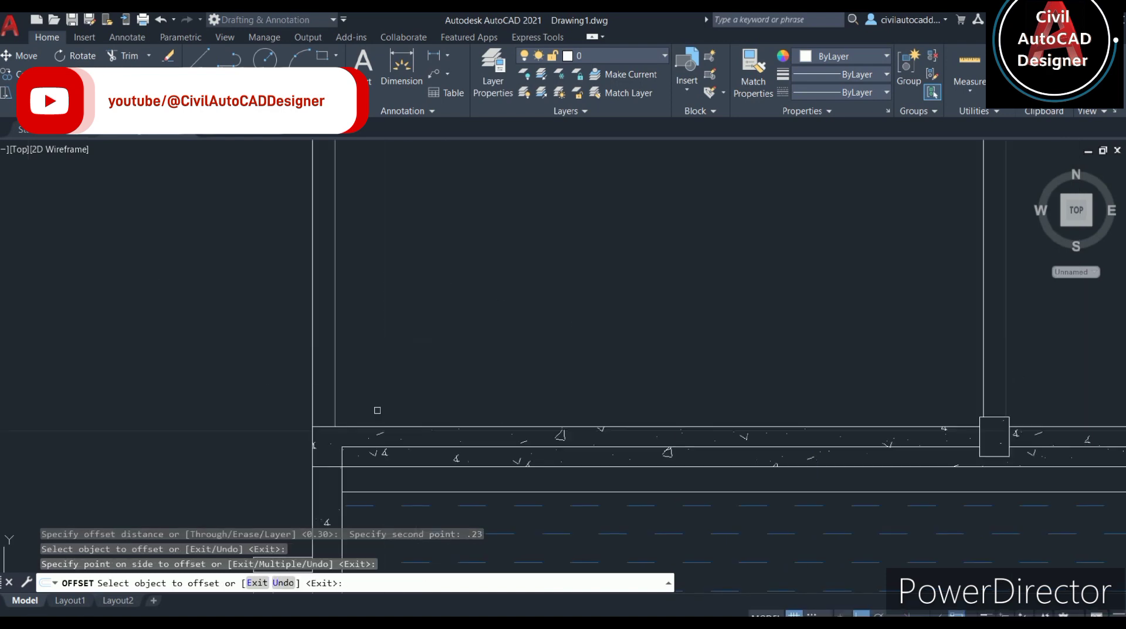
scroll(377, 410, "down", 2)
key("Escape")
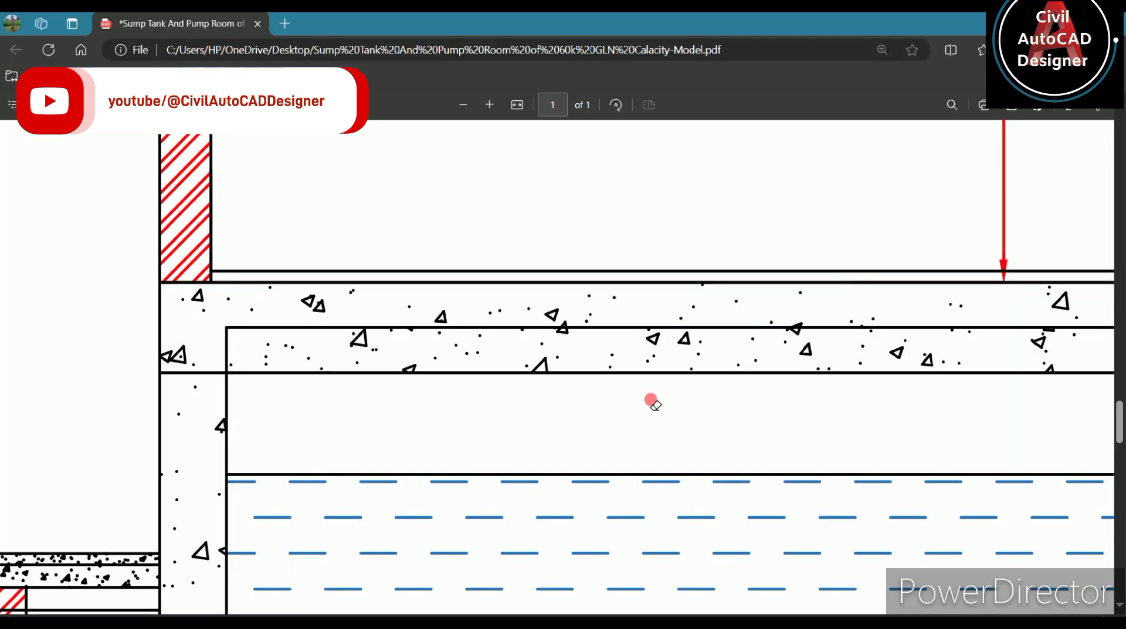
scroll(680, 363, "up", 2)
scroll(762, 293, "up", 5)
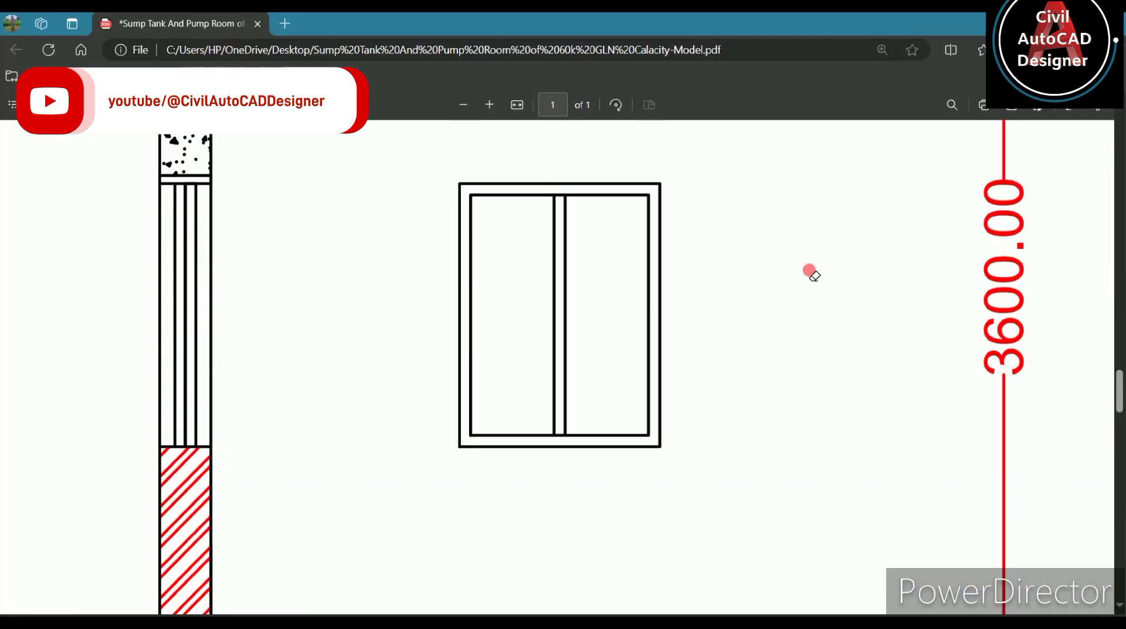
scroll(868, 279, "up", 2)
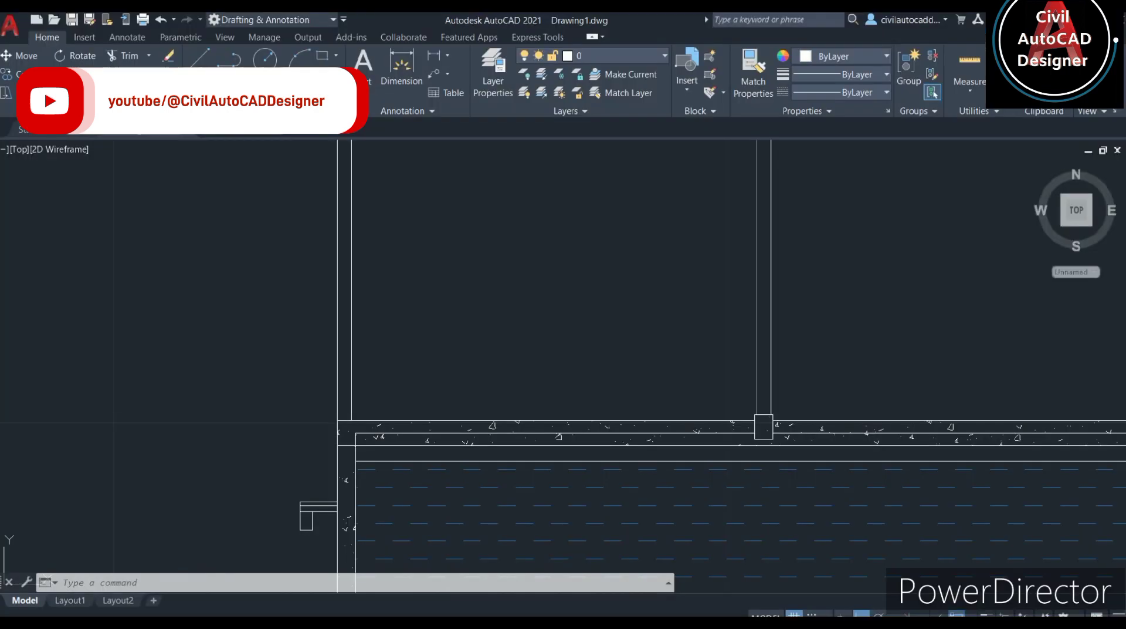
- Offset the top slab line 3.6 upward to create the roof line
scroll(641, 520, "up", 2)
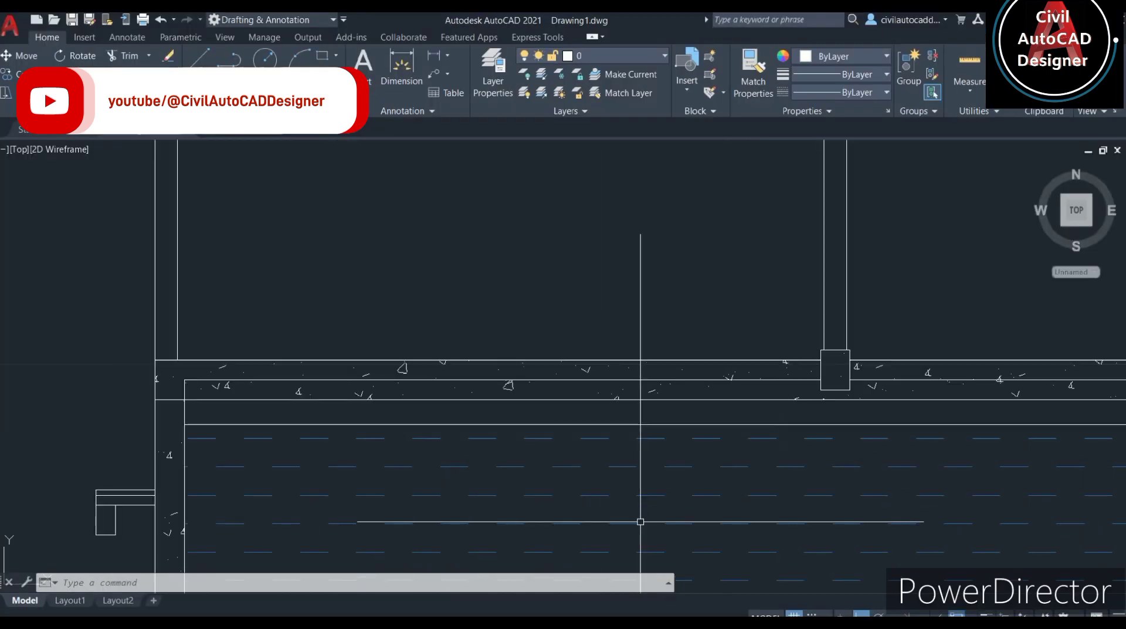
type("o")
key("Return")
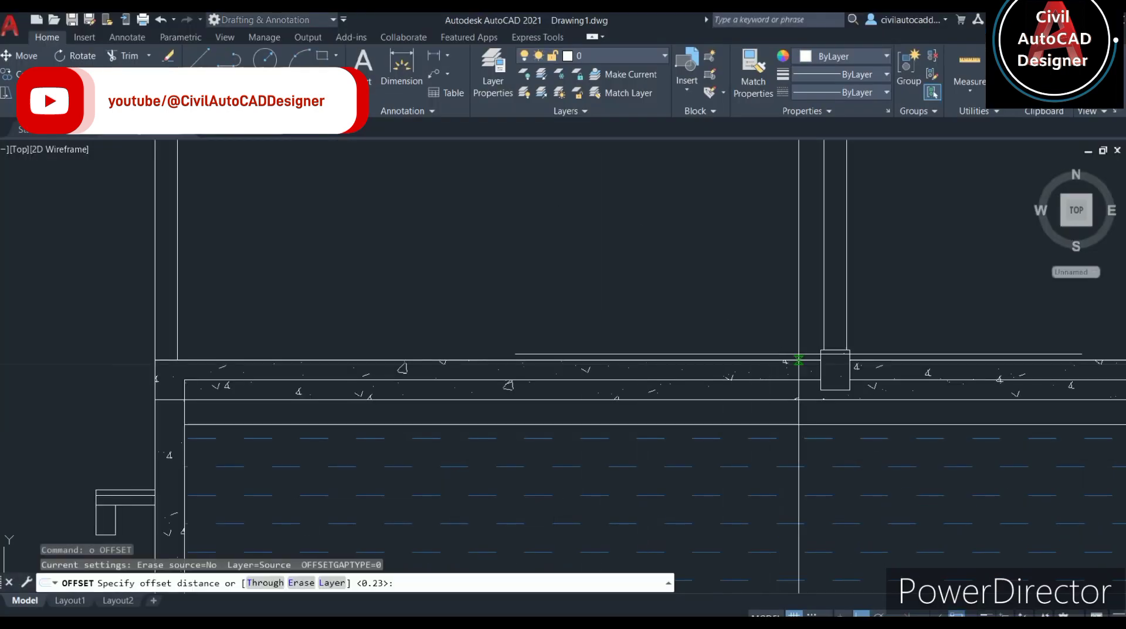
left_click(820, 360)
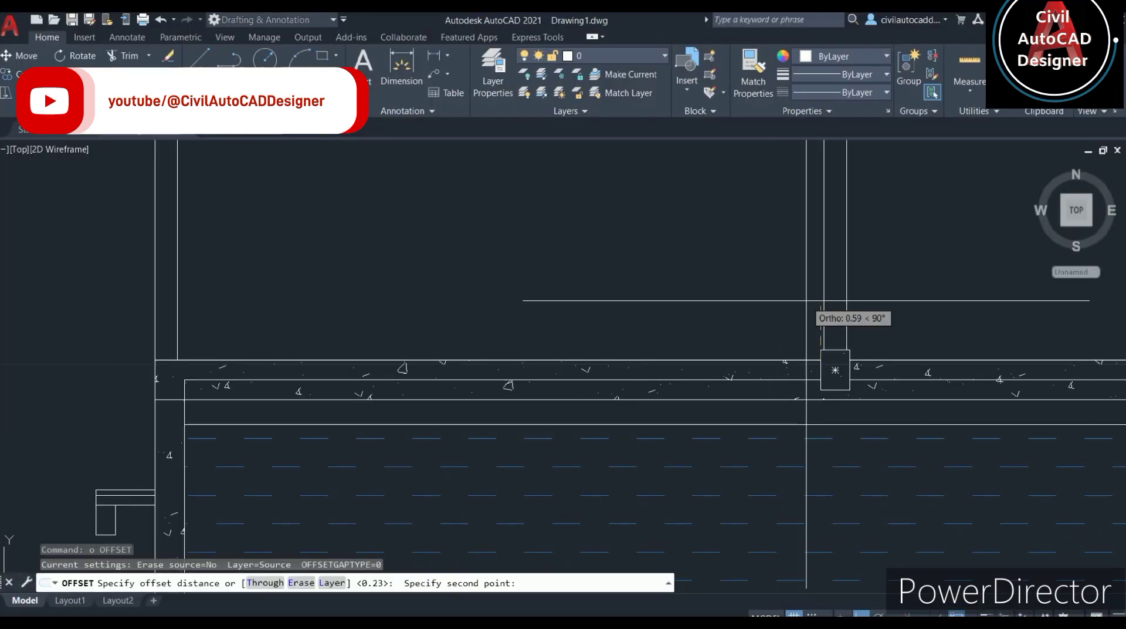
type("3.6")
key("Return")
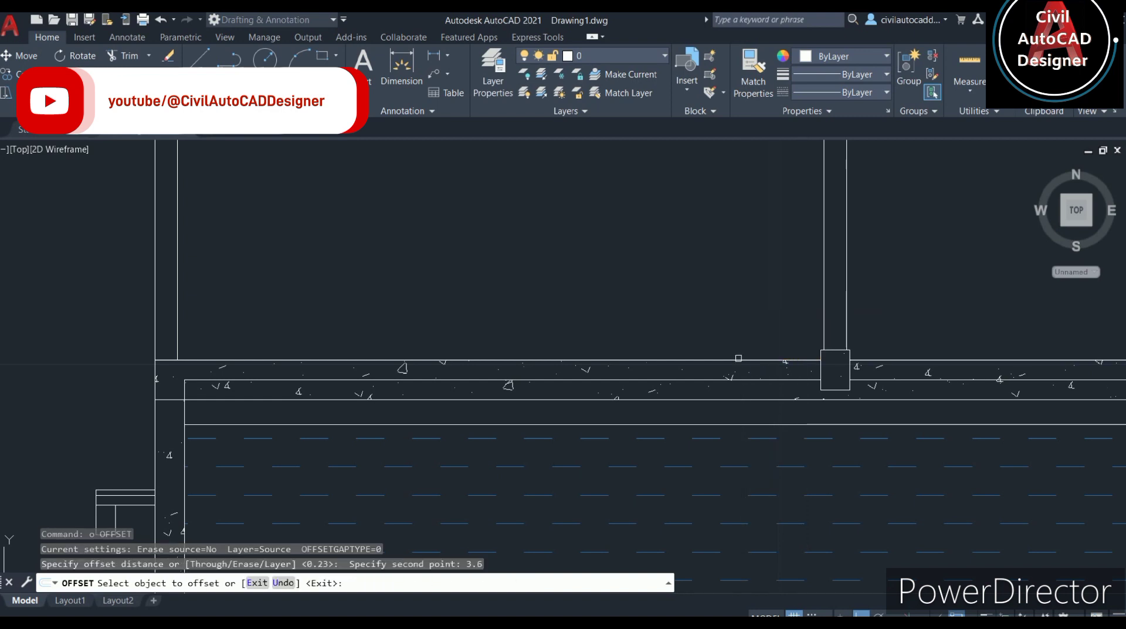
left_click(739, 359)
scroll(603, 347, "down", 2)
scroll(628, 330, "down", 2)
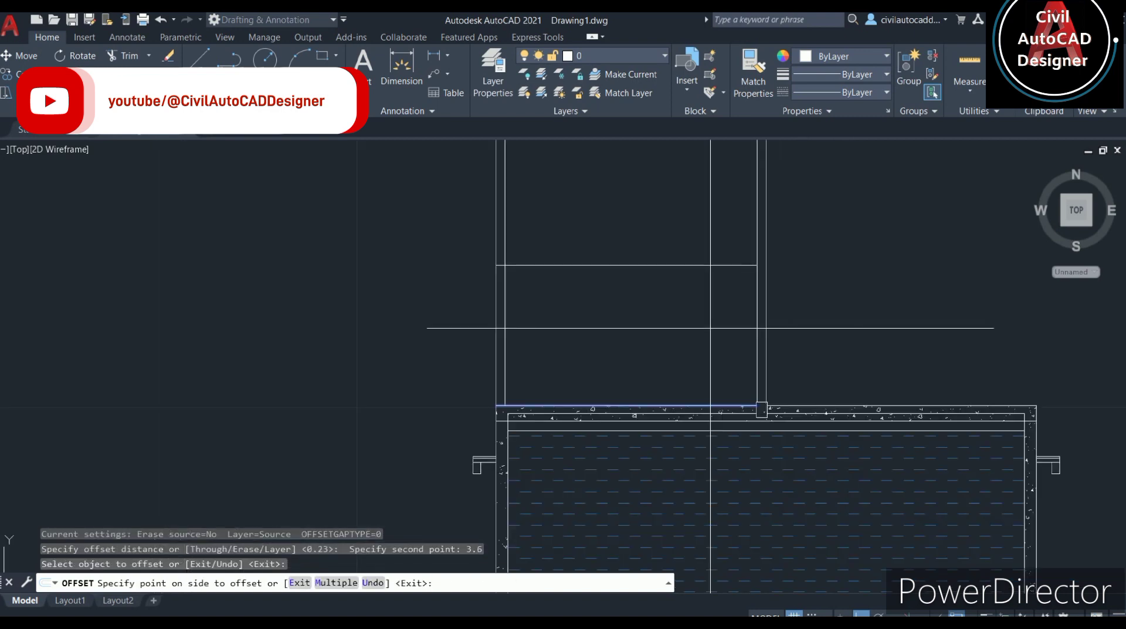
left_click(720, 240)
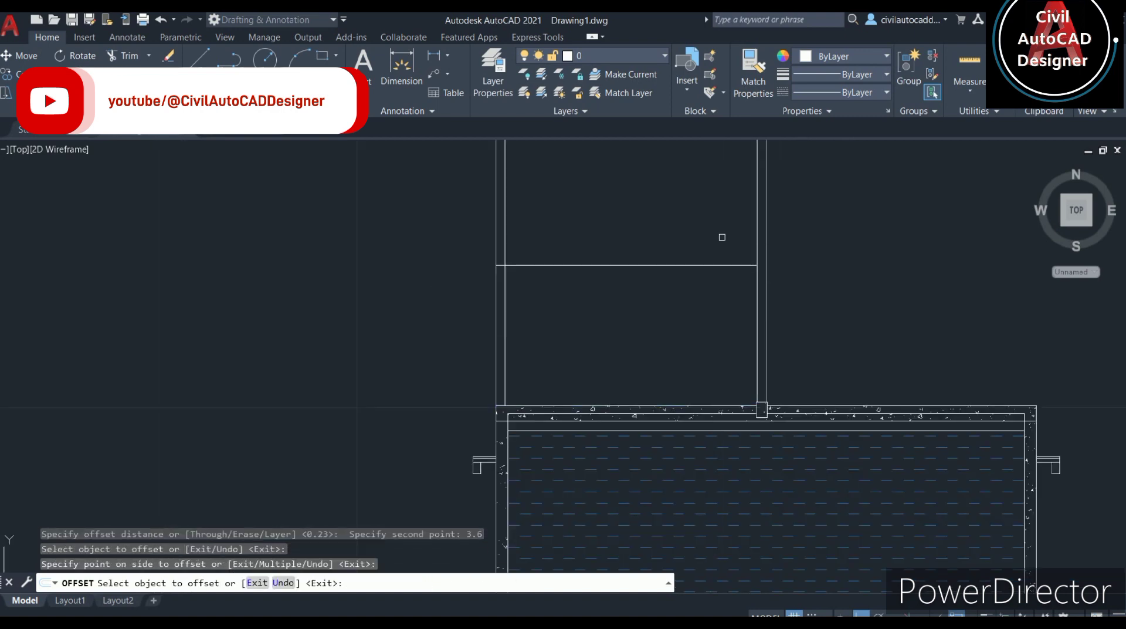
- Attempt a 0.15 offset of the roof line, then delete the stray horizontal line
left_click(734, 266)
type(".1")
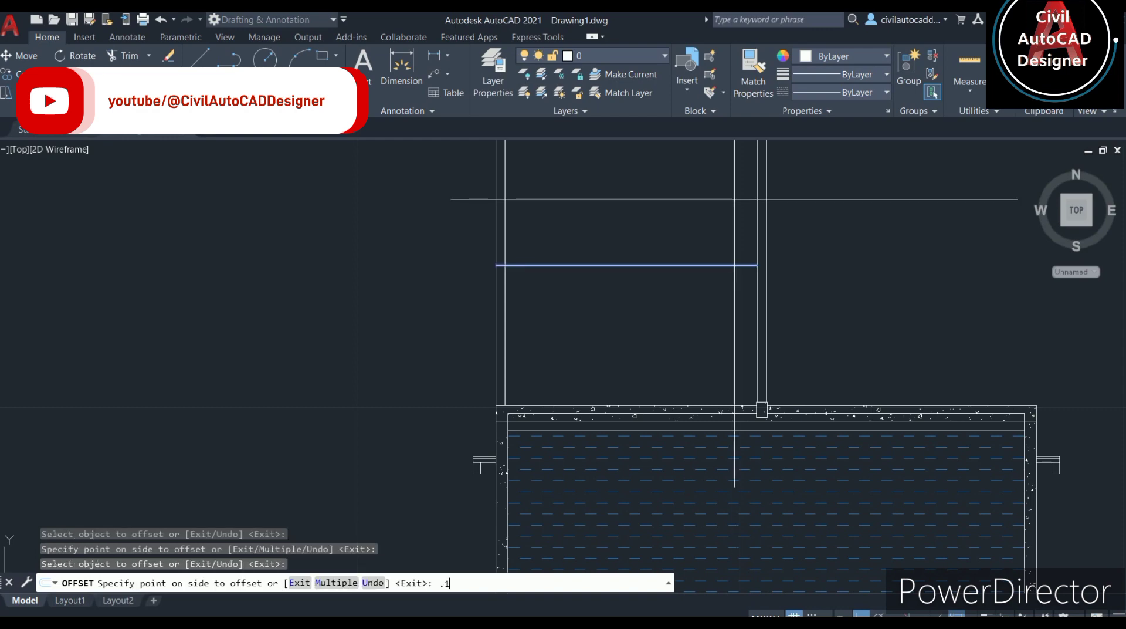
type("5")
key("Return")
scroll(704, 297, "down", 4)
scroll(691, 295, "up", 4)
key("Escape")
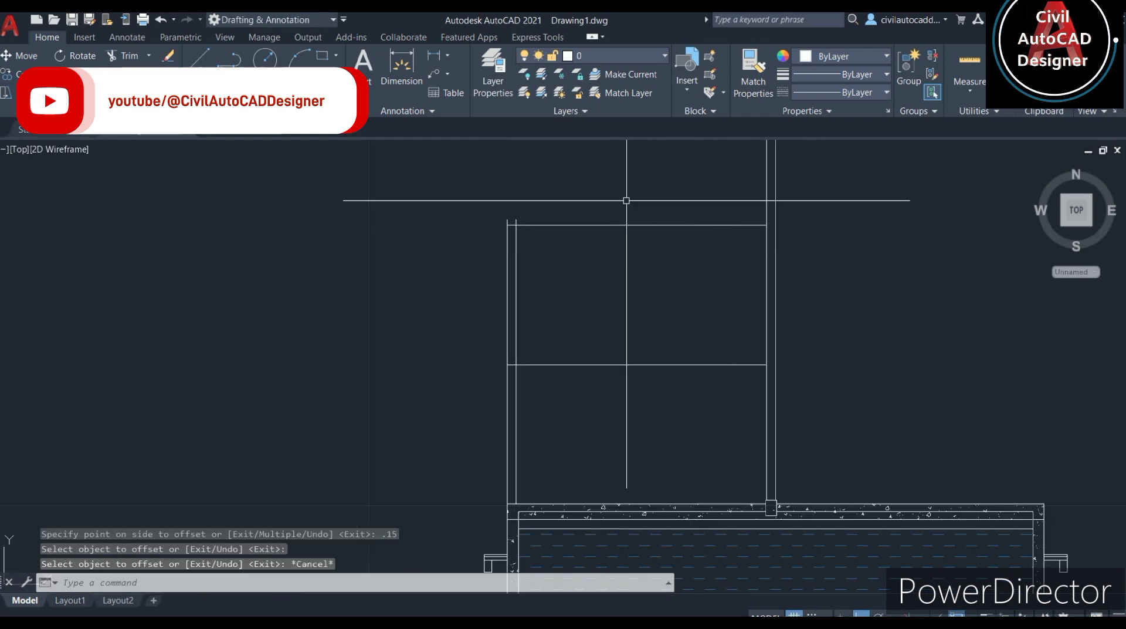
left_click(628, 199)
left_click(589, 241)
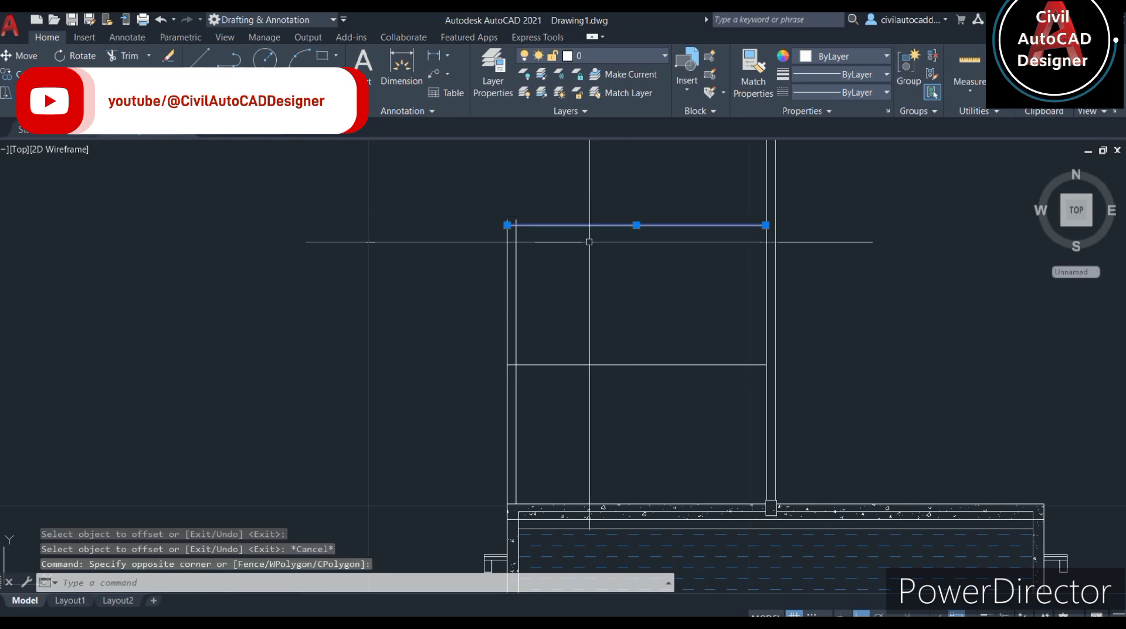
key("Delete")
- Offset the roof line by 0.15 to form the roof slab thickness
type("o")
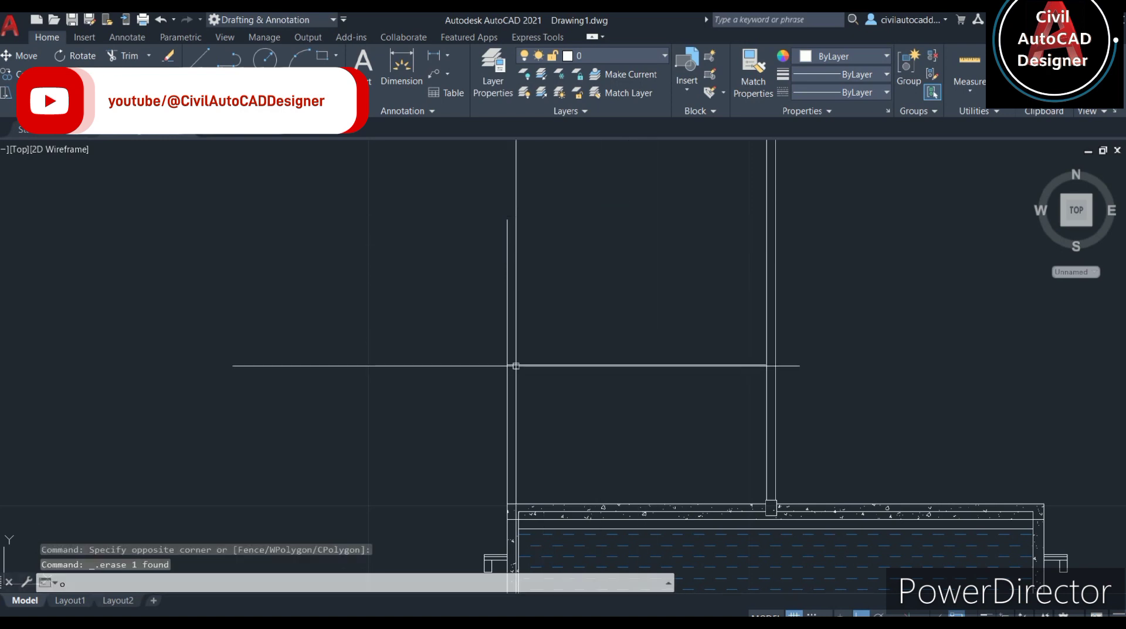
scroll(515, 366, "up", 2)
key("Return")
scroll(511, 362, "up", 2)
scroll(487, 362, "up", 2)
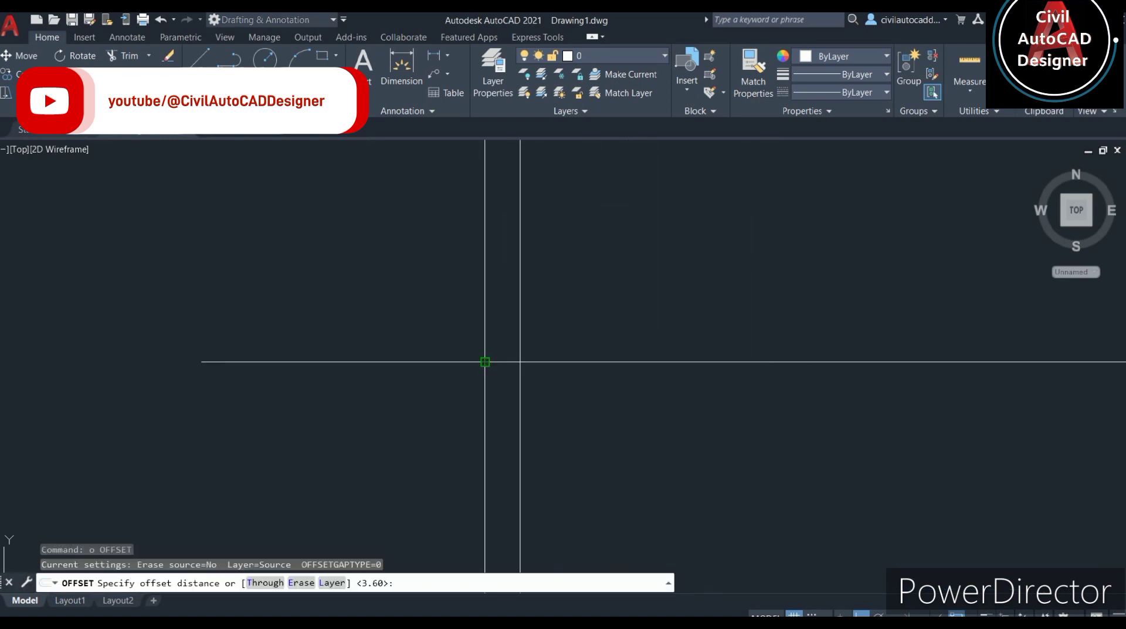
left_click(485, 362)
type(".1")
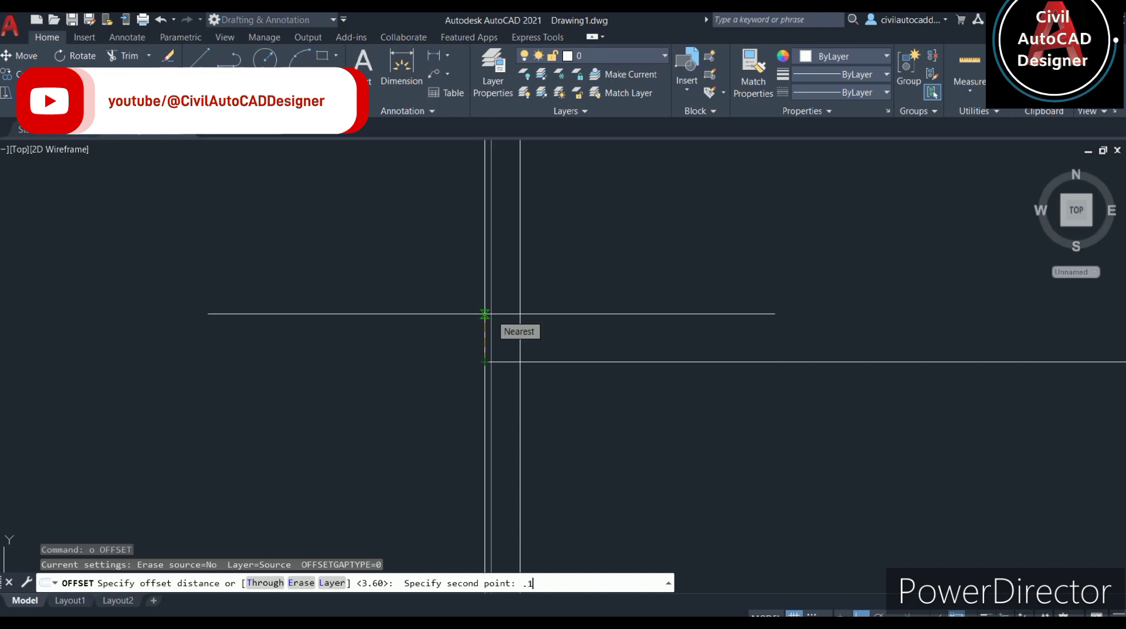
type("5")
key("Return")
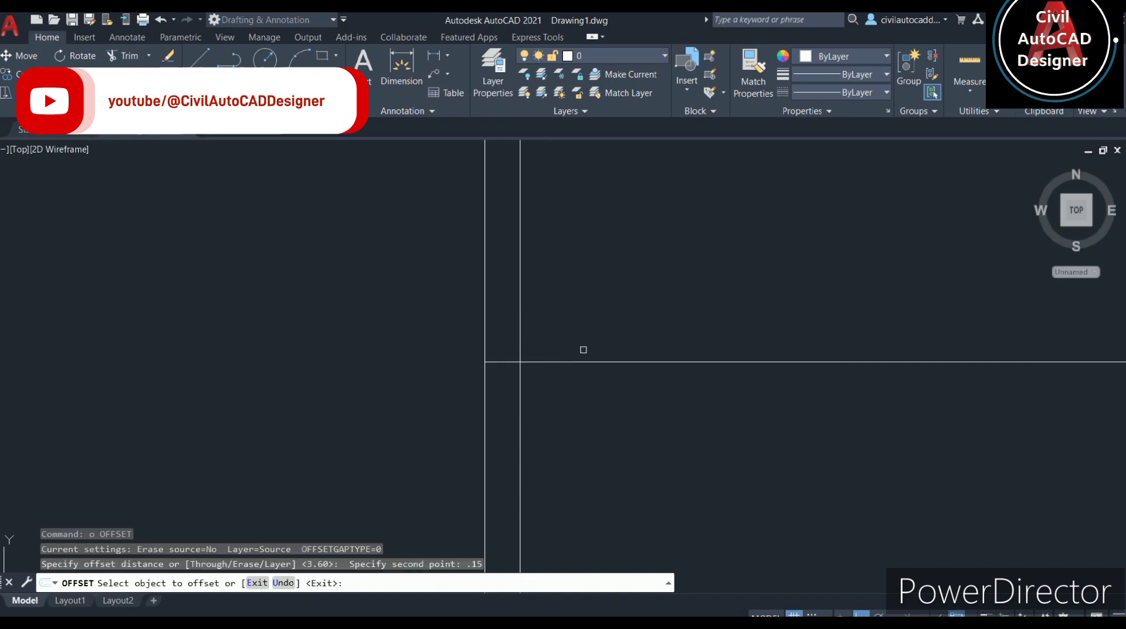
left_click(583, 362)
left_click(579, 293)
key("Escape")
scroll(721, 551, "down", 3)
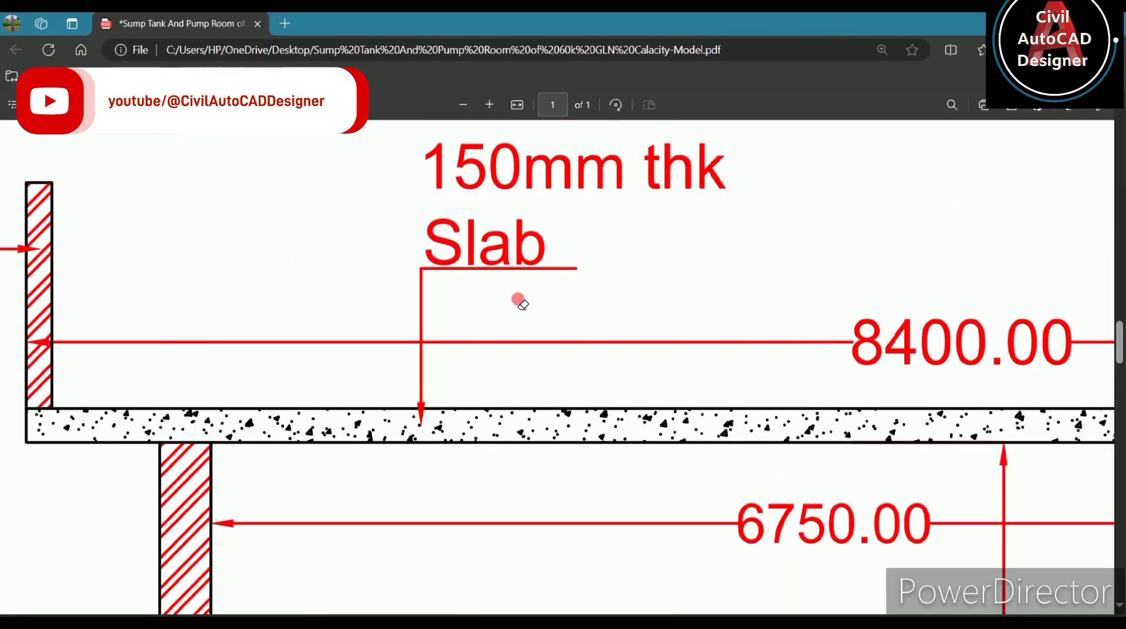
- Scroll the PDF to view the 150mm roof slab and 115mm parapet walls
scroll(519, 302, "down", 2)
scroll(830, 340, "down", 2)
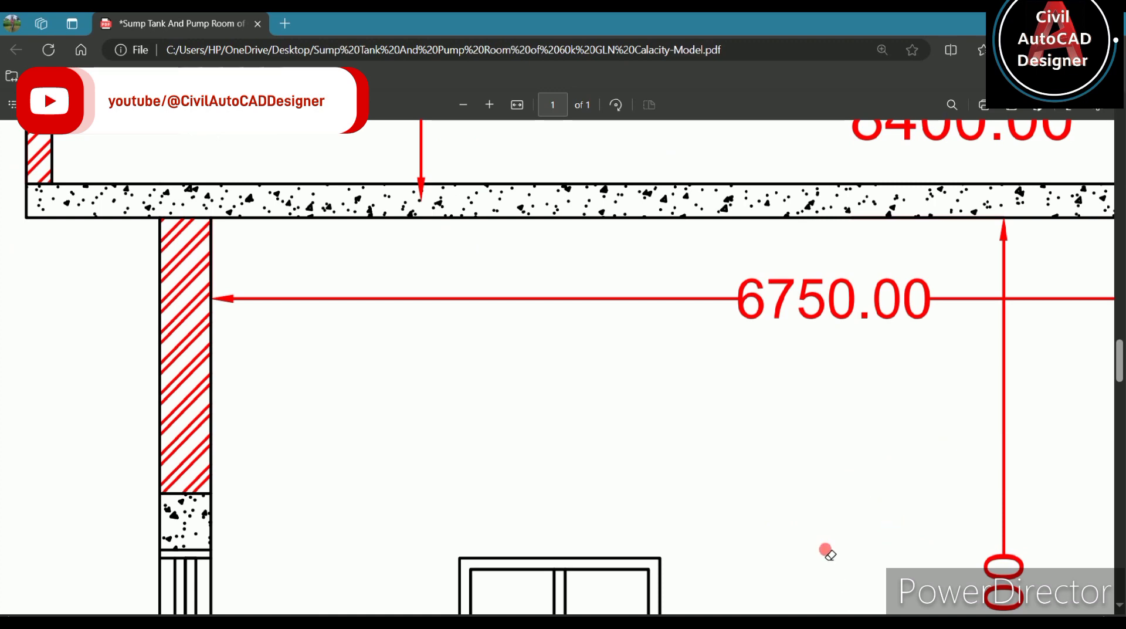
scroll(828, 491, "down", 3, "ctrl")
scroll(990, 408, "up", 2, "ctrl")
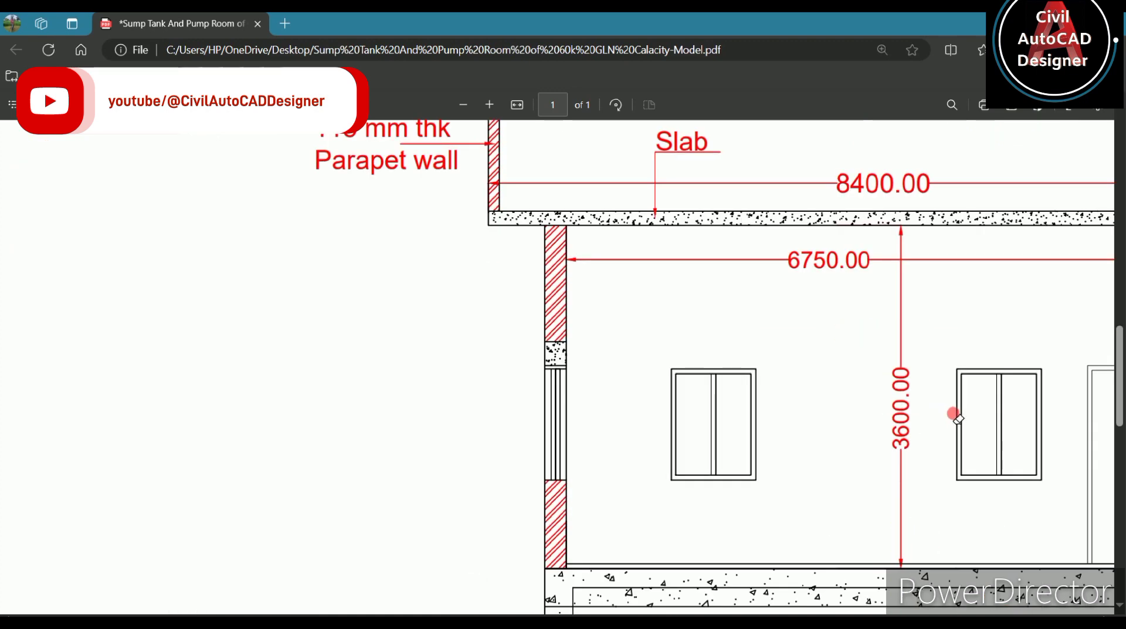
scroll(953, 408, "down", 1, "ctrl")
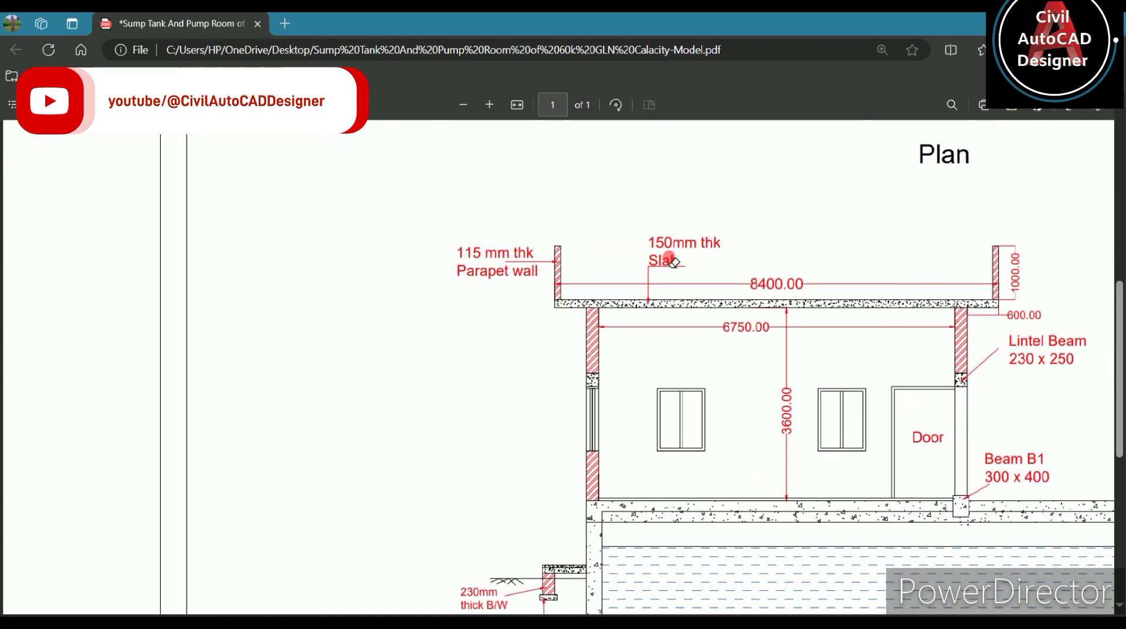
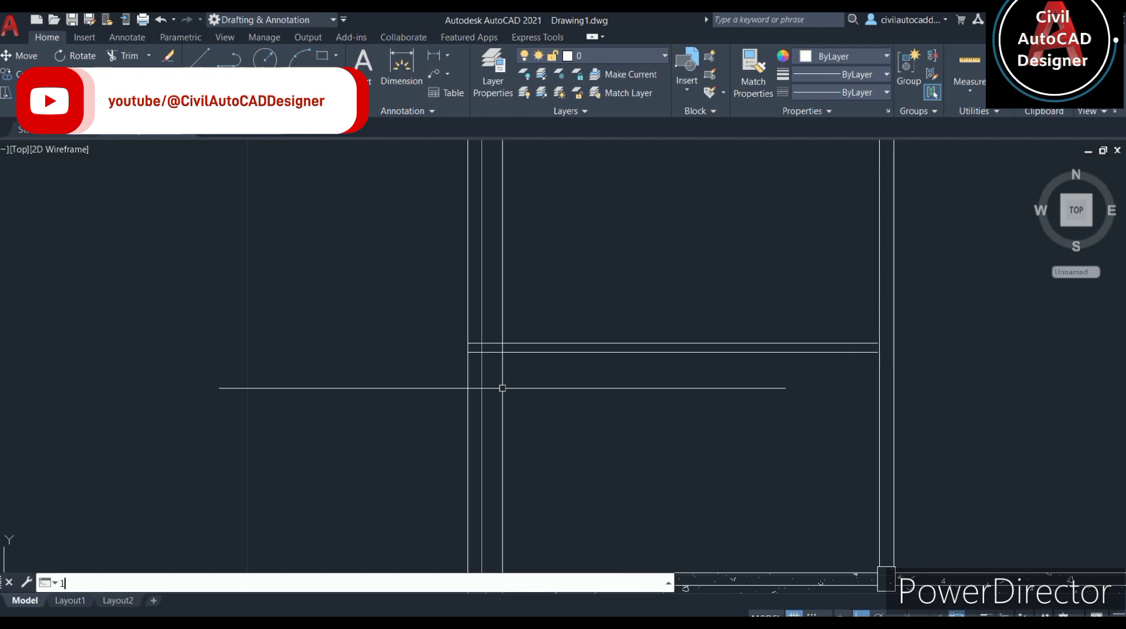
- Draw the left slab overhang from the left wall's outer corner: 0.6 outward, then 0.15 up
type("l")
key("Return")
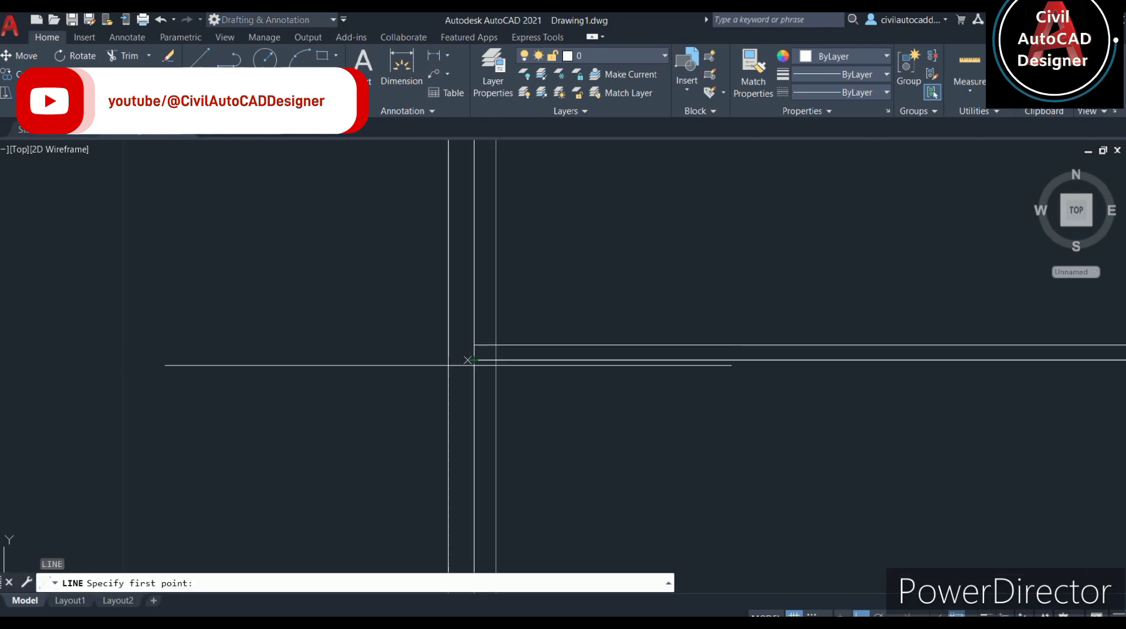
left_click(474, 359)
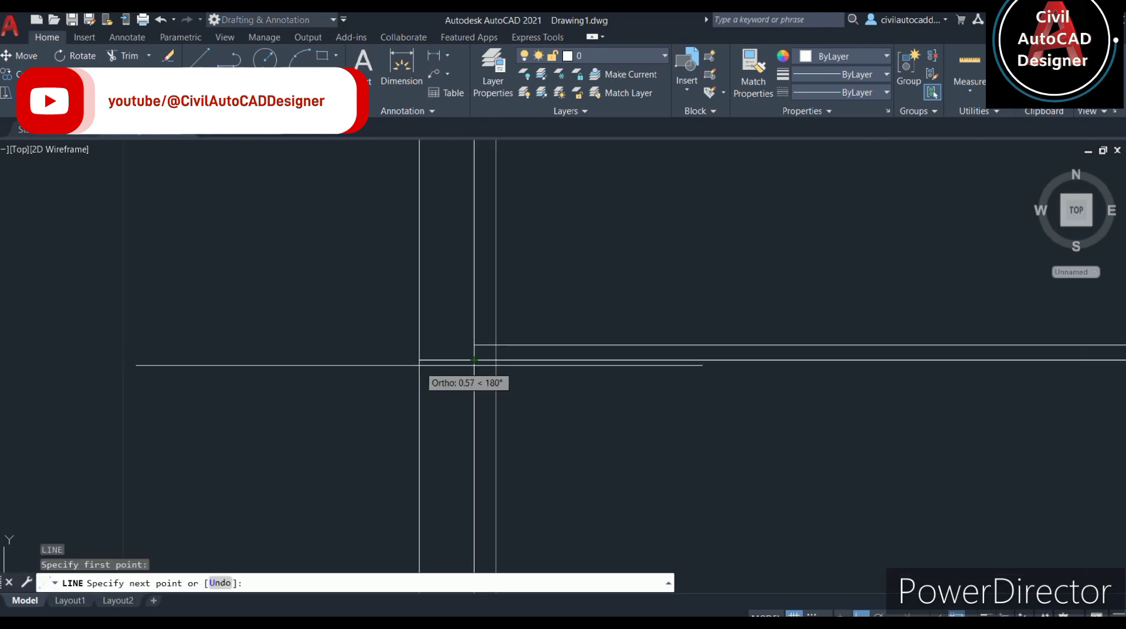
type(".6")
key("Return")
scroll(404, 350, "up", 2)
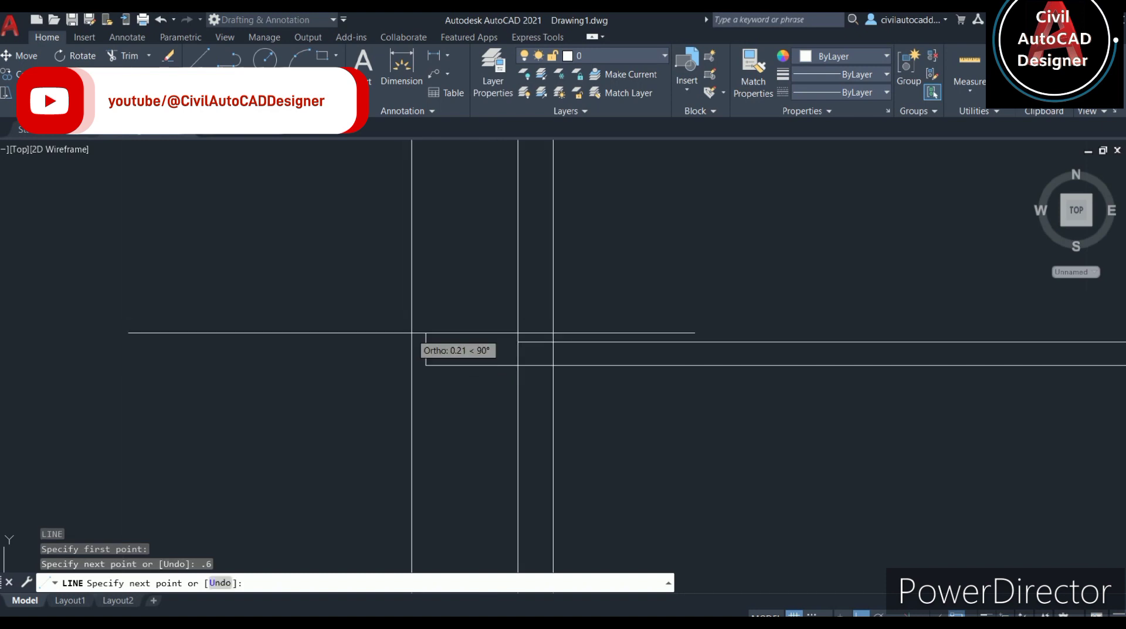
type(".15")
key("Return")
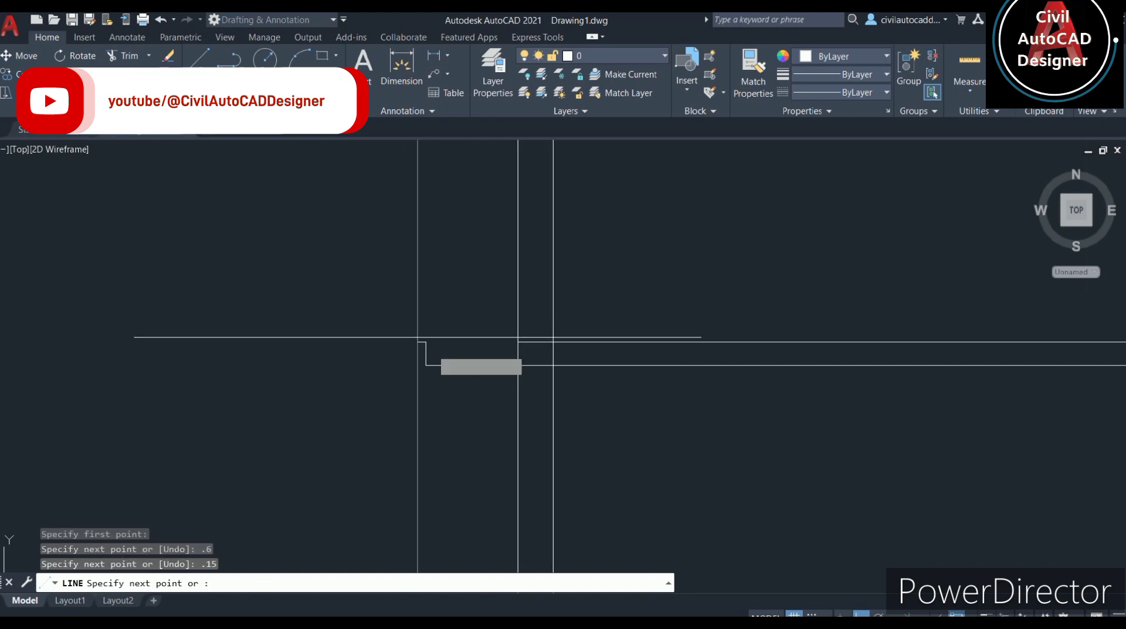
scroll(439, 350, "up", 2)
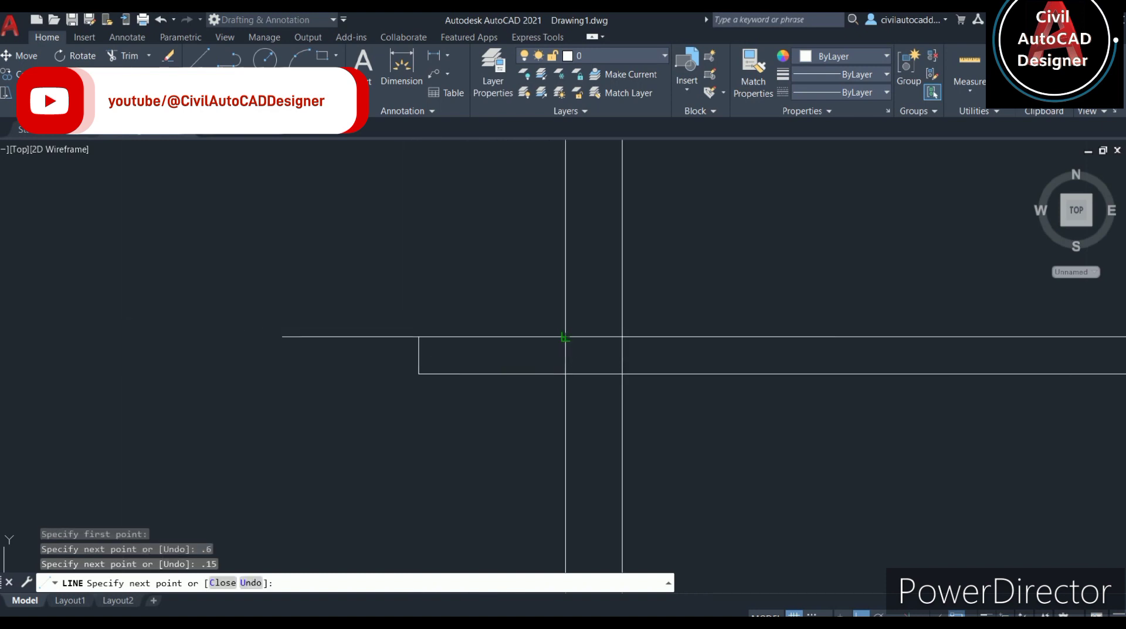
middle_click_drag(565, 337, 714, 357)
key("Escape")
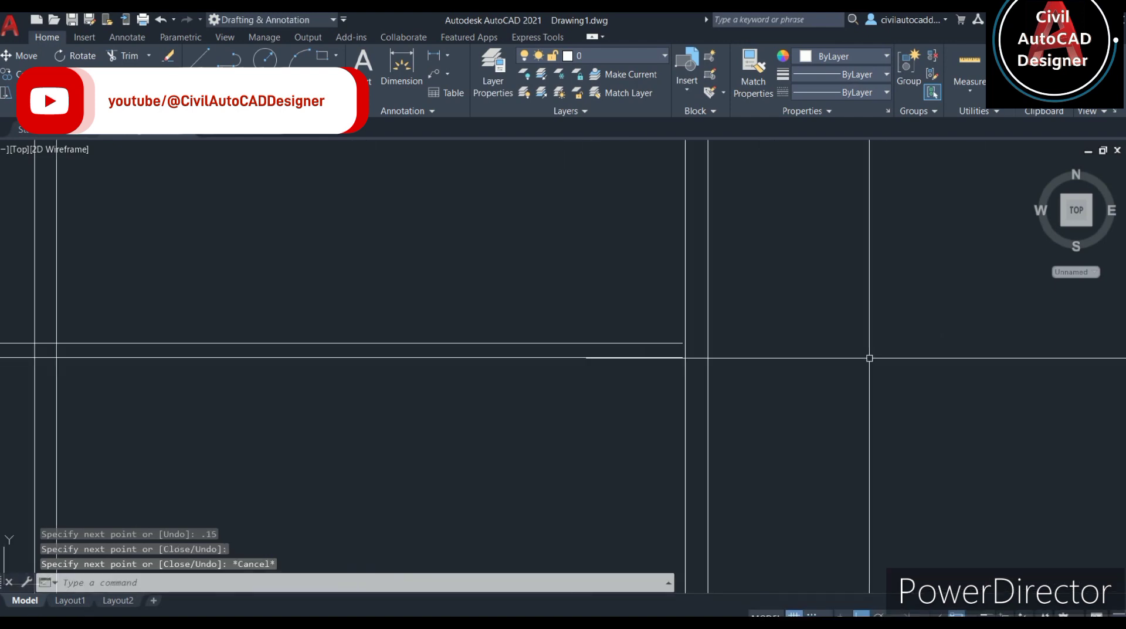
- Extend both horizontal slab lines across to the right wall
type("ex")
key("Return")
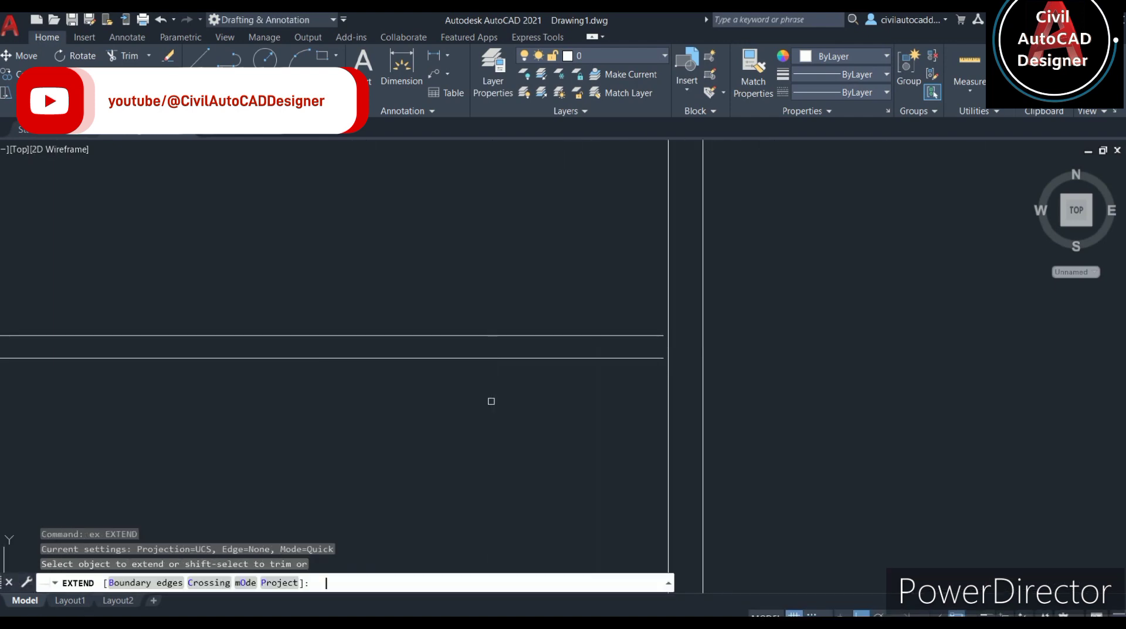
left_click(529, 403)
left_click(427, 220)
key("Return")
left_click(540, 239)
key("Return")
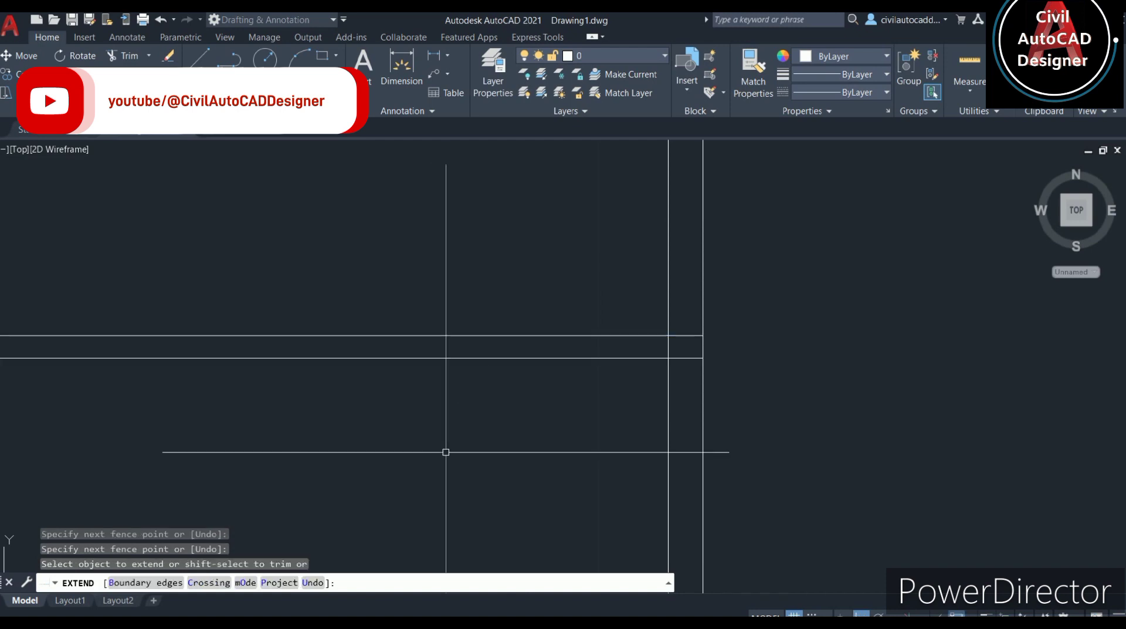
key("Escape")
- Draw the right slab overhang from the right wall's outer corner: 0.6 outward, then 0.15 up
type("l")
key("Return")
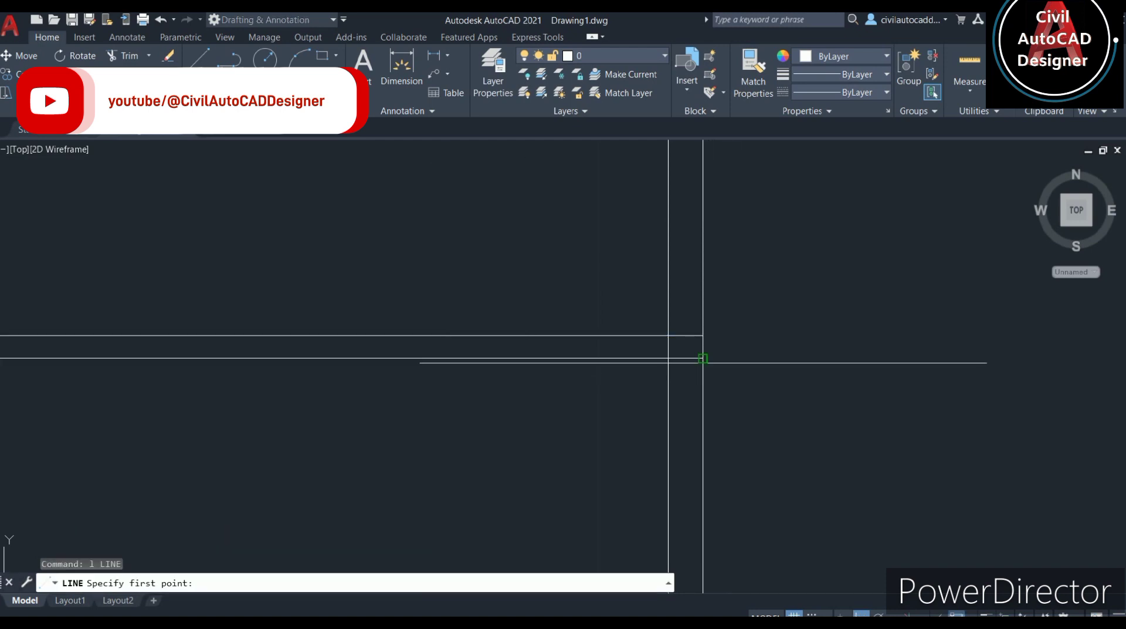
left_click(704, 358)
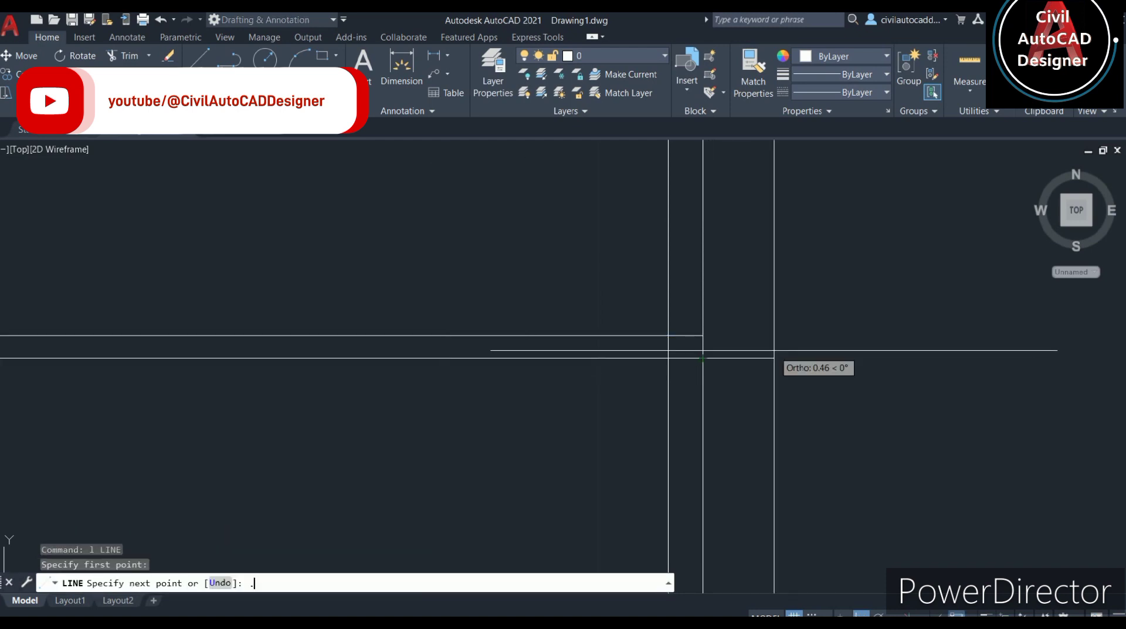
type("6")
key("Return")
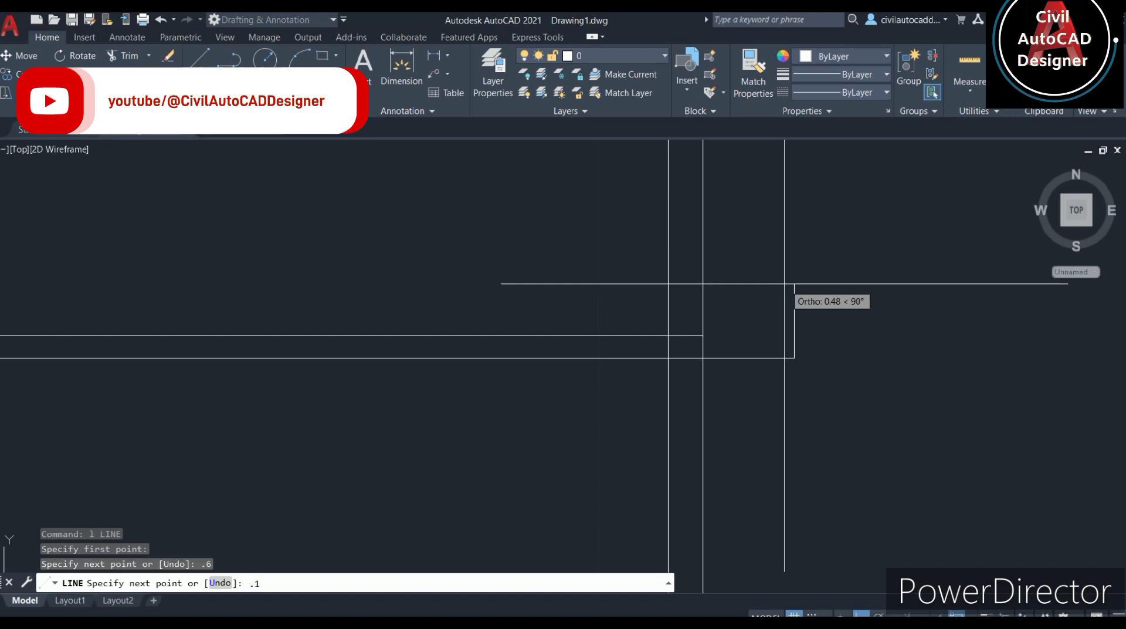
type("5")
key("Return")
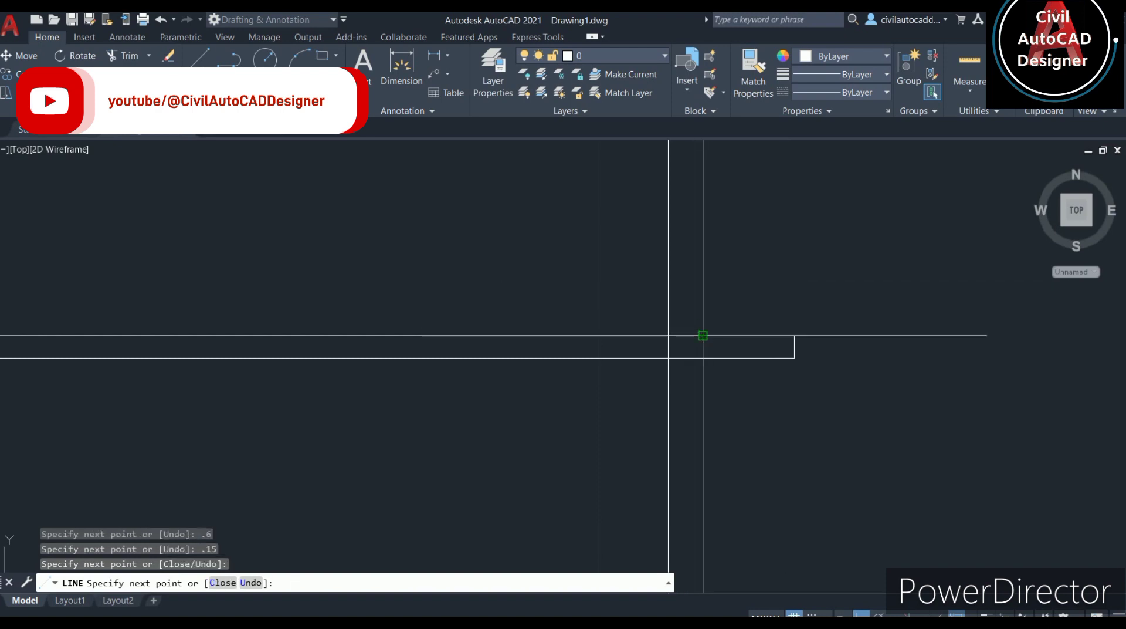
key("Escape")
scroll(704, 335, "down", 1)
scroll(705, 395, "down", 3)
scroll(652, 375, "up", 2)
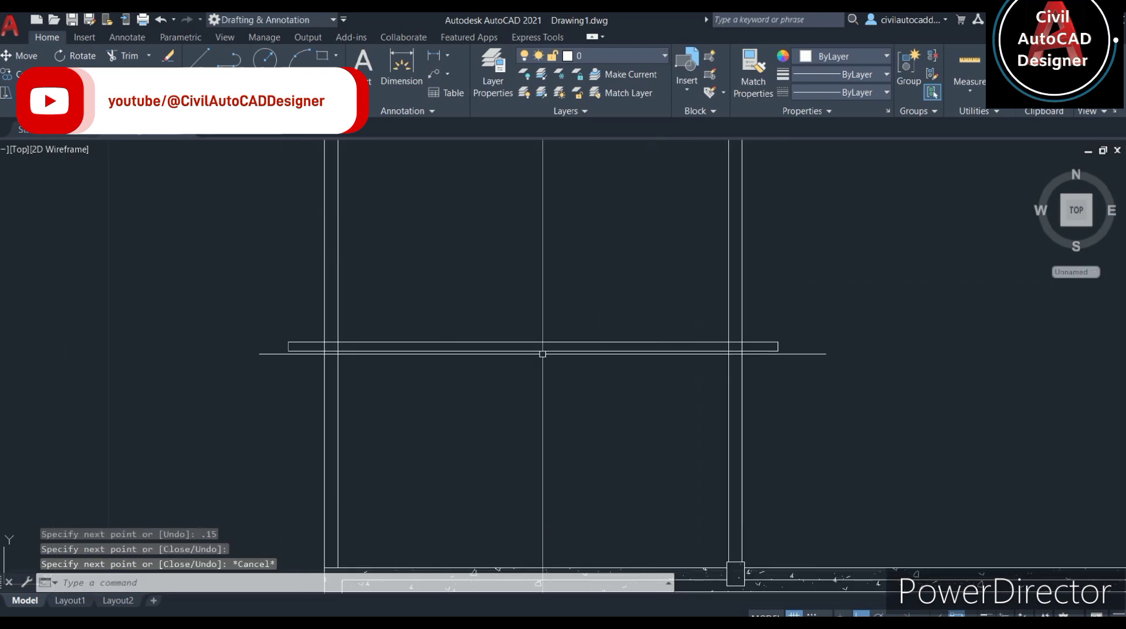
- Trim away the extra line above the lintel slab
type("tr")
key("Return")
left_click_drag(848, 199, 372, 221)
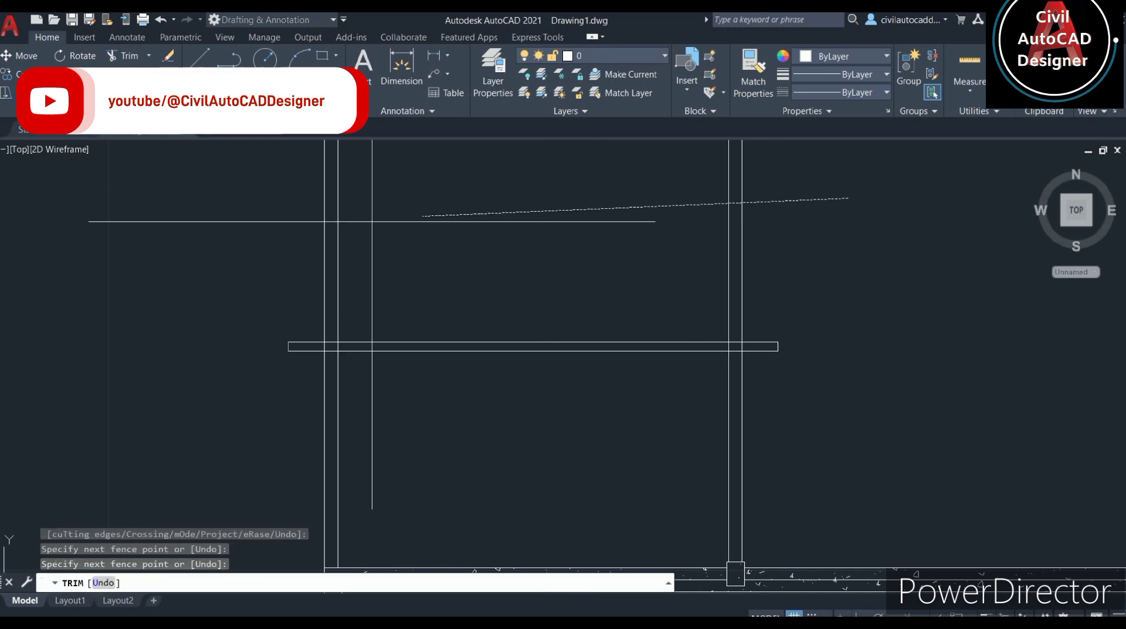
key("Return")
- Trim the leftover segment at the slab end and the wall lines inside the slab
scroll(305, 337, "up", 5)
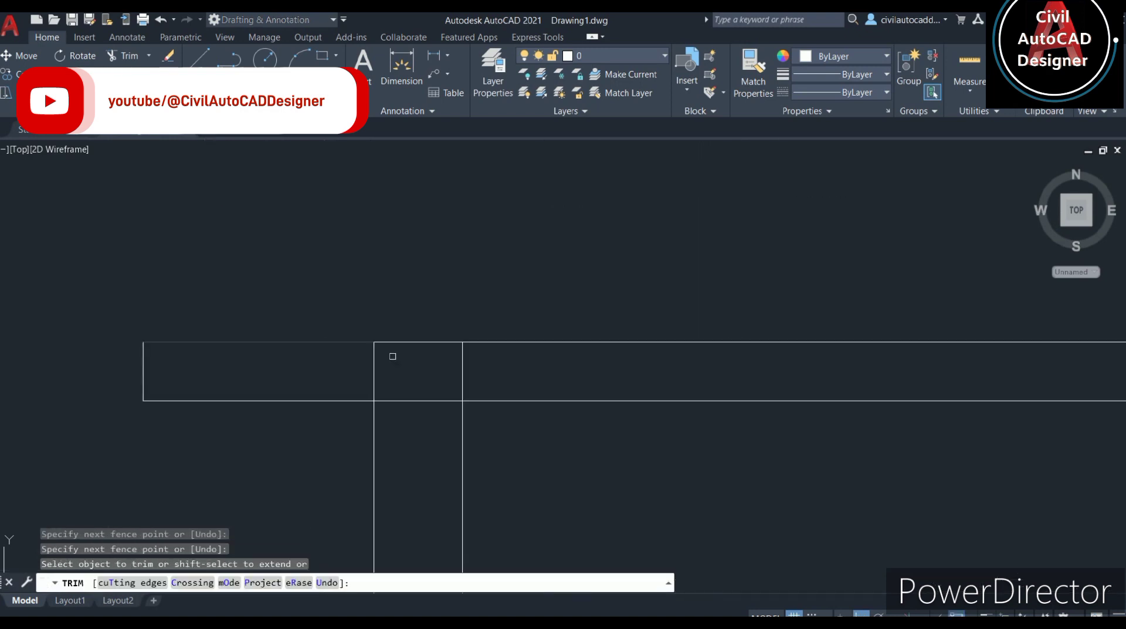
left_click_drag(392, 356, 189, 364)
scroll(689, 385, "down", 3)
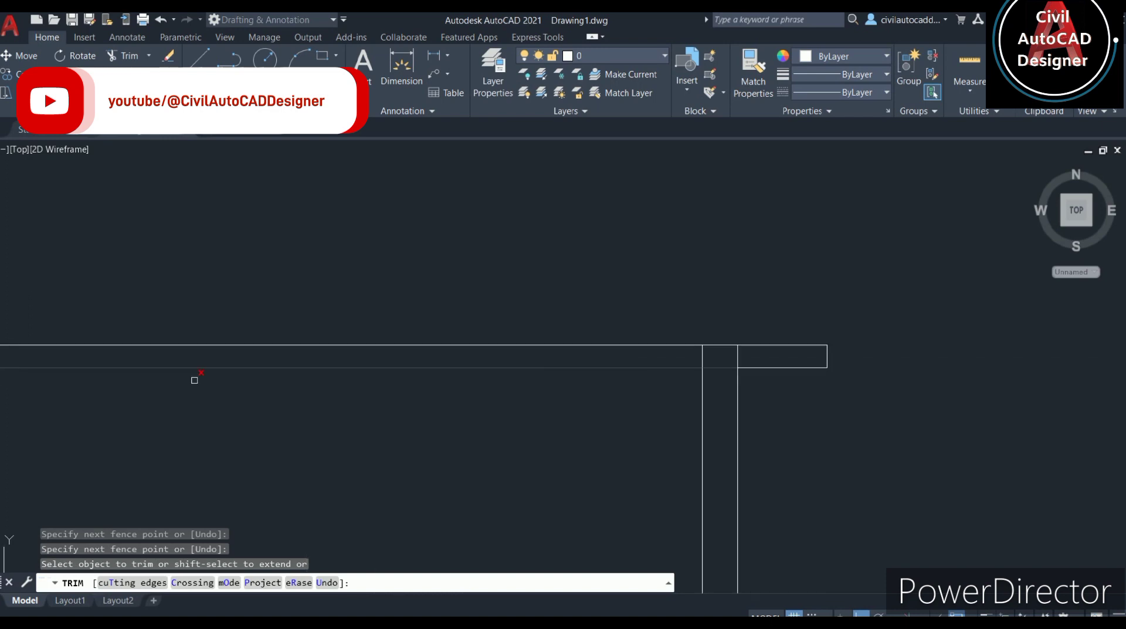
scroll(763, 367, "up", 4)
left_click_drag(757, 340, 359, 334)
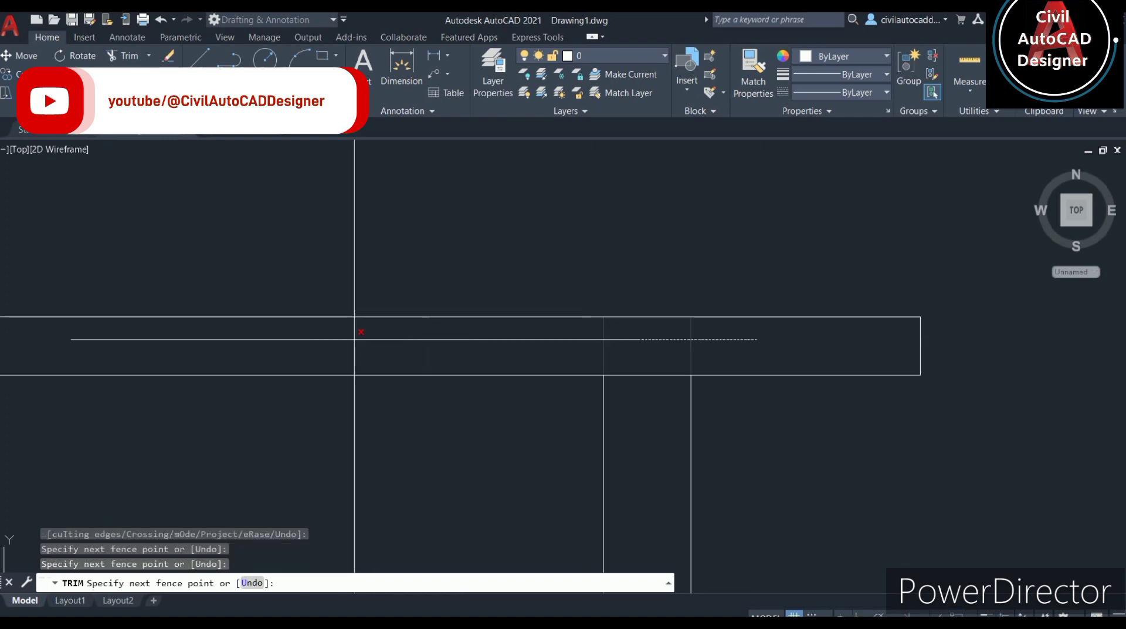
key("Escape")
scroll(395, 337, "down", 6)
scroll(852, 402, "down", 1)
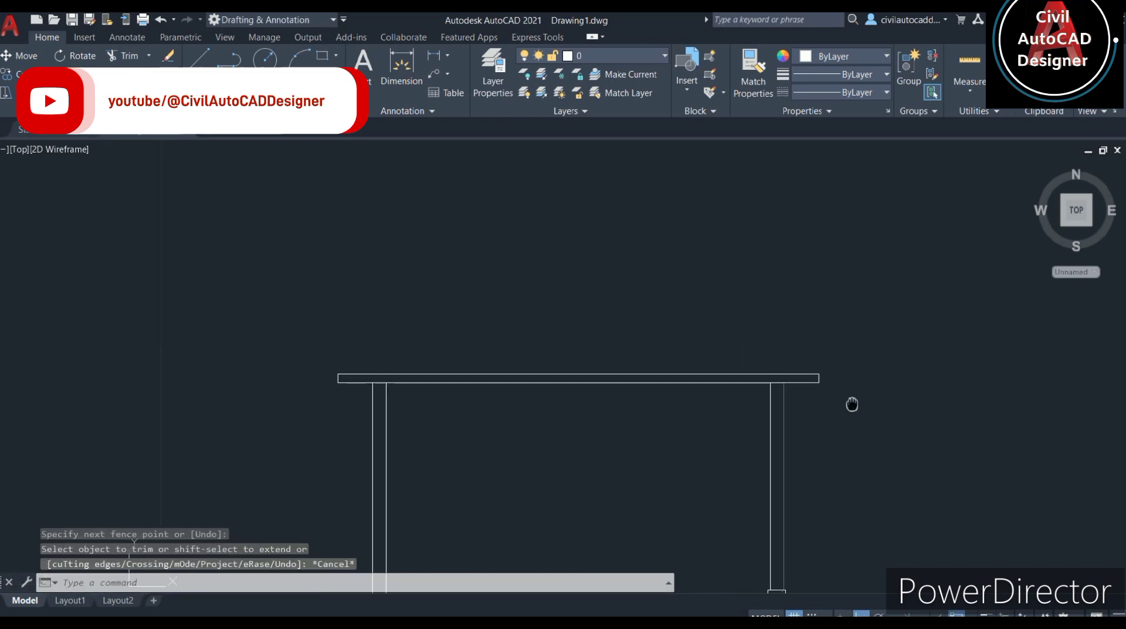
scroll(646, 411, "up", 1)
scroll(503, 487, "up", 2)
scroll(491, 421, "down", 2)
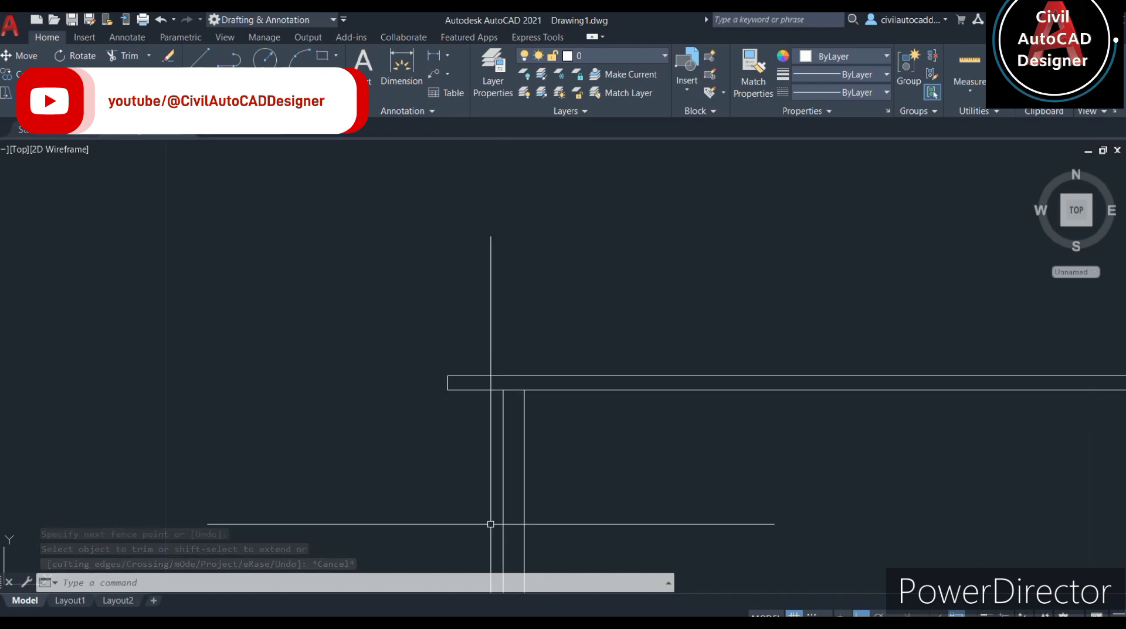
- Draw the parapet from the slab's top-left corner: 1 up, 0.115 across, back down to the slab
type("l")
key("Return")
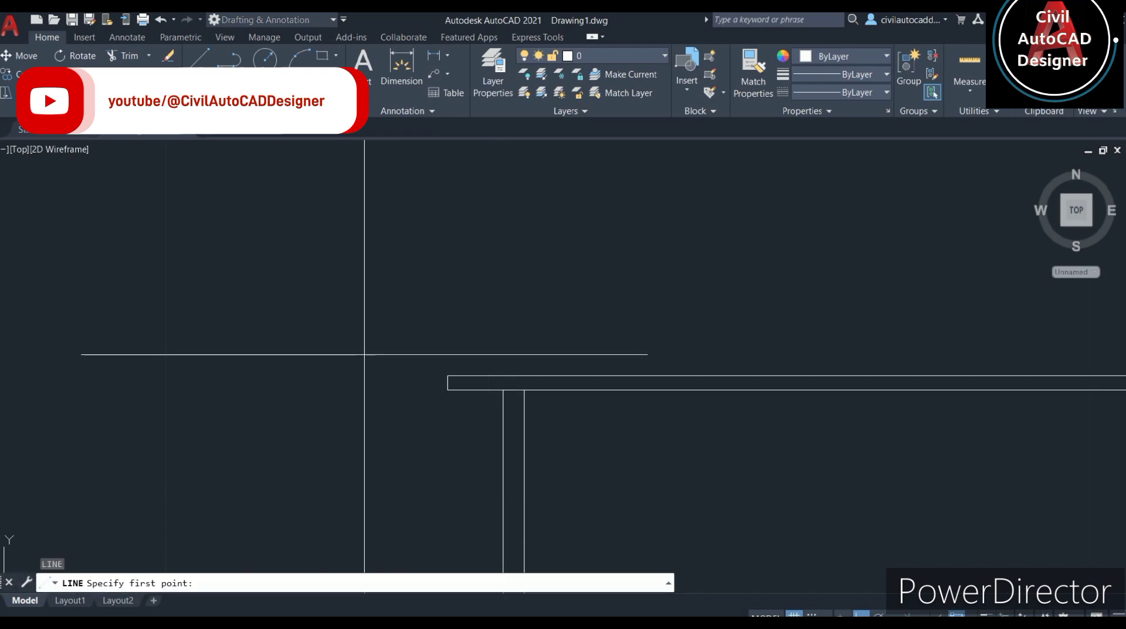
scroll(399, 358, "up", 2)
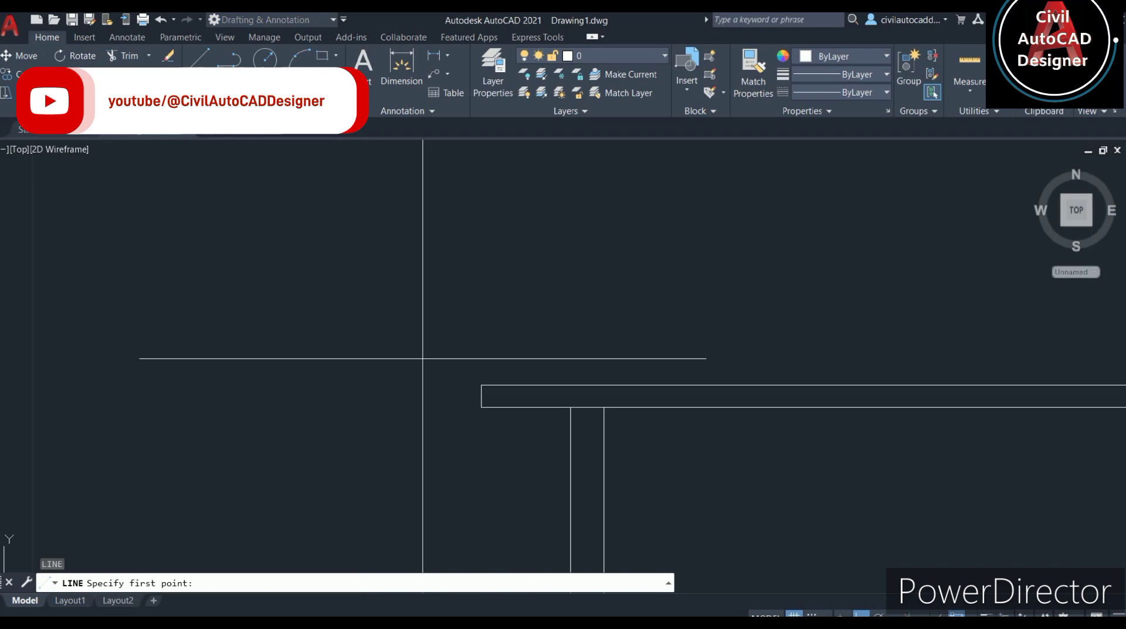
left_click(482, 384)
middle_click_drag(473, 241, 473, 332)
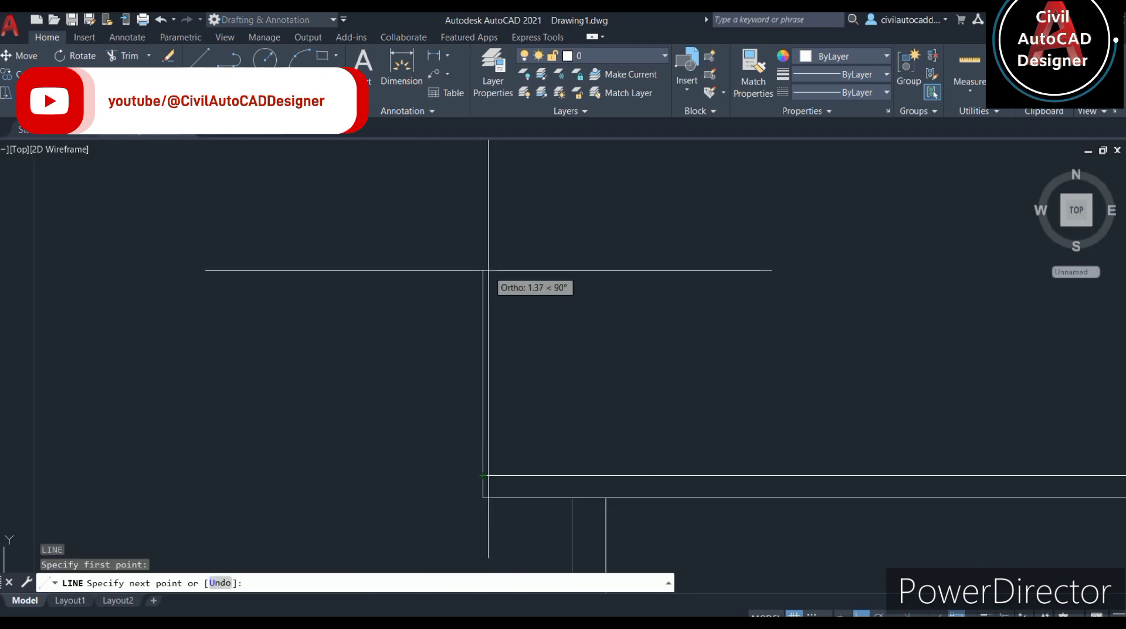
type("1")
key("Return")
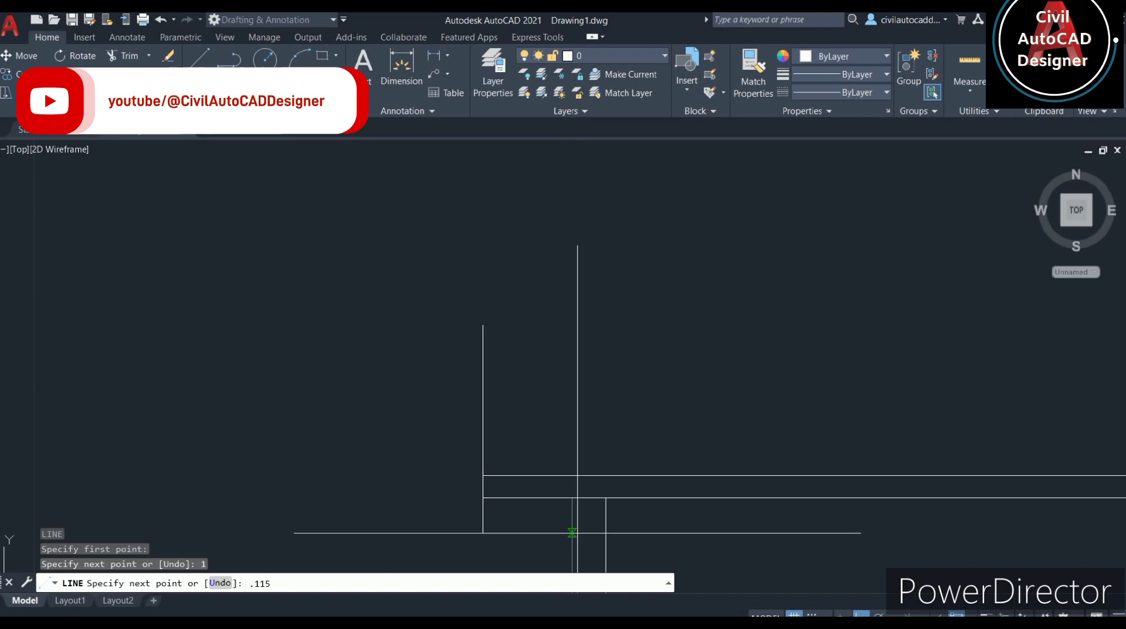
key("Return")
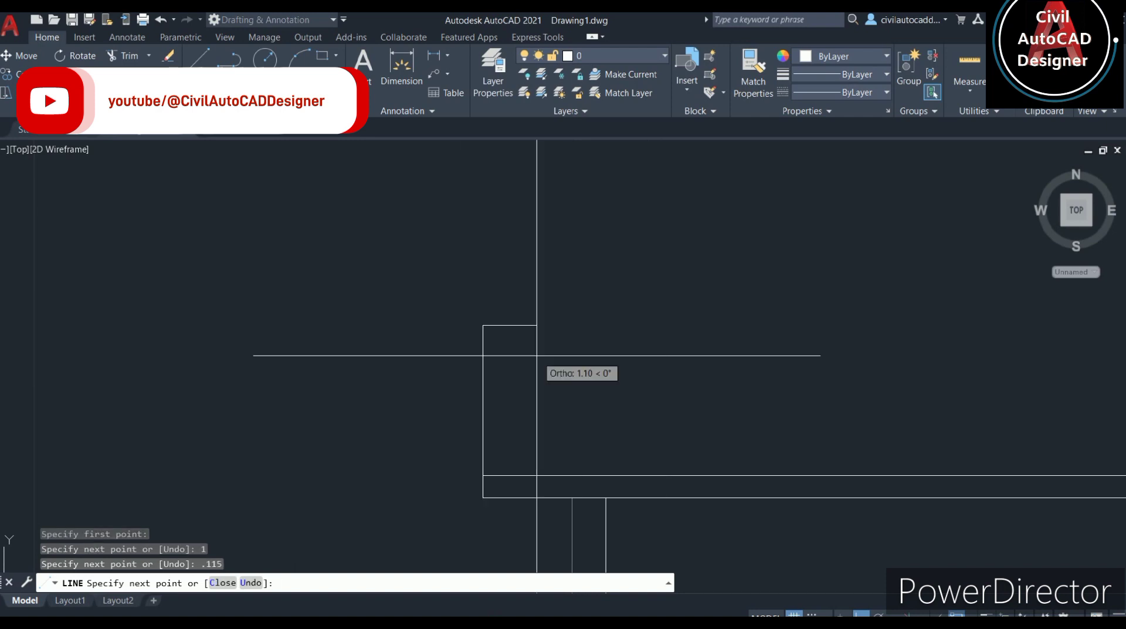
scroll(452, 478, "up", 3)
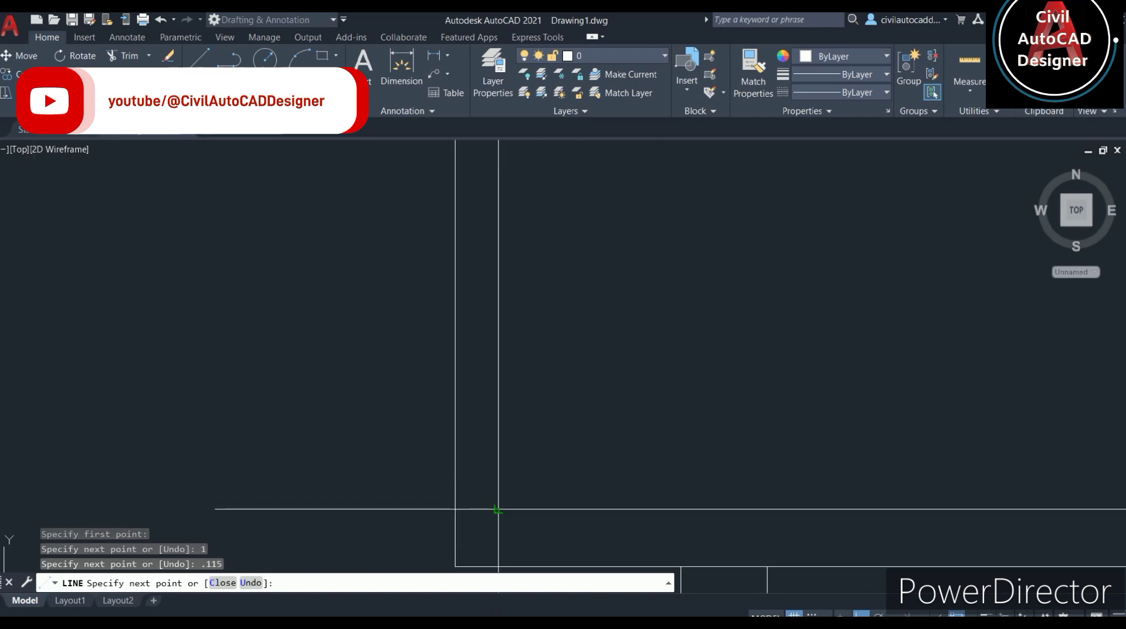
scroll(529, 461, "down", 3)
key("Escape")
left_click(601, 421)
left_click(382, 290)
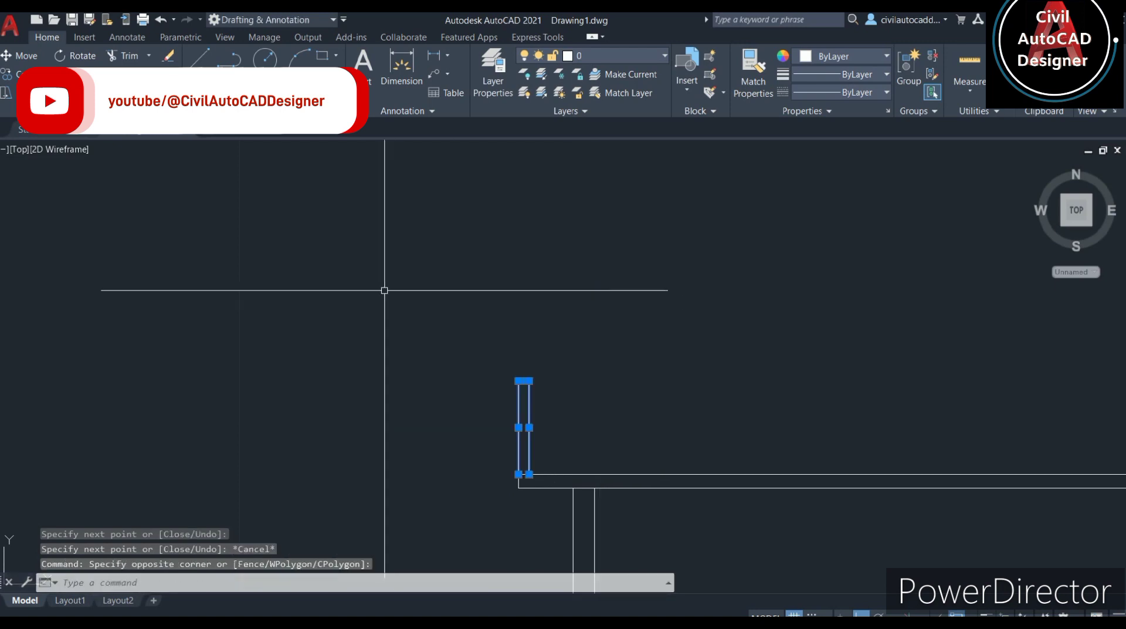
type("co")
key("Return")
scroll(531, 528, "up", 4)
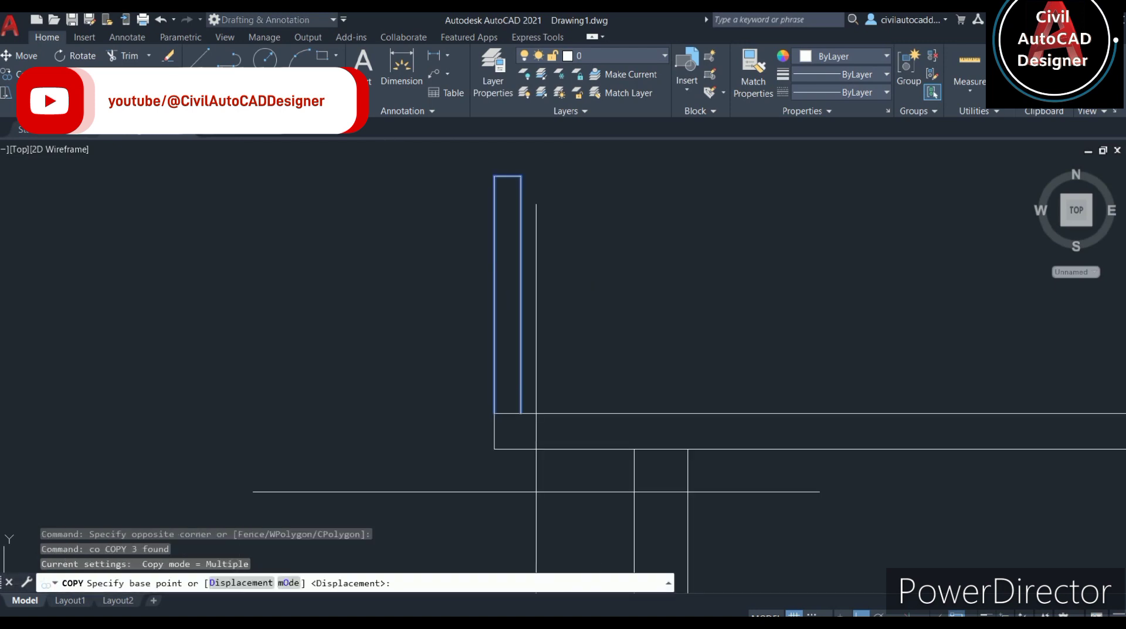
left_click(518, 410)
scroll(780, 453, "down", 6)
scroll(997, 447, "up", 4)
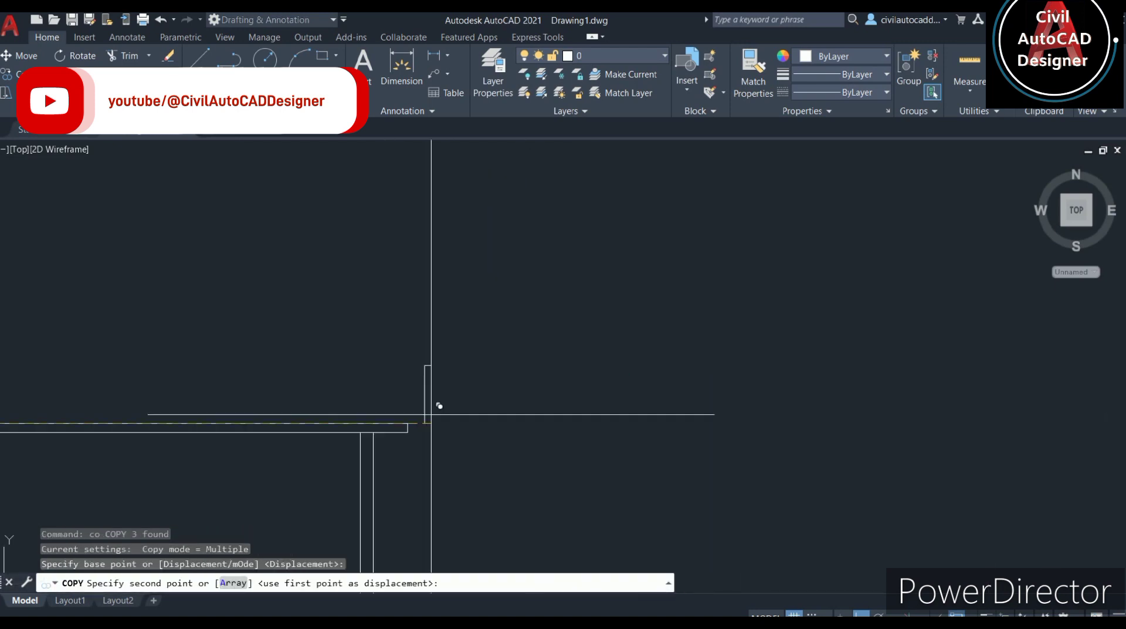
scroll(415, 415, "down", 4)
left_click(416, 415)
scroll(490, 495, "down", 3)
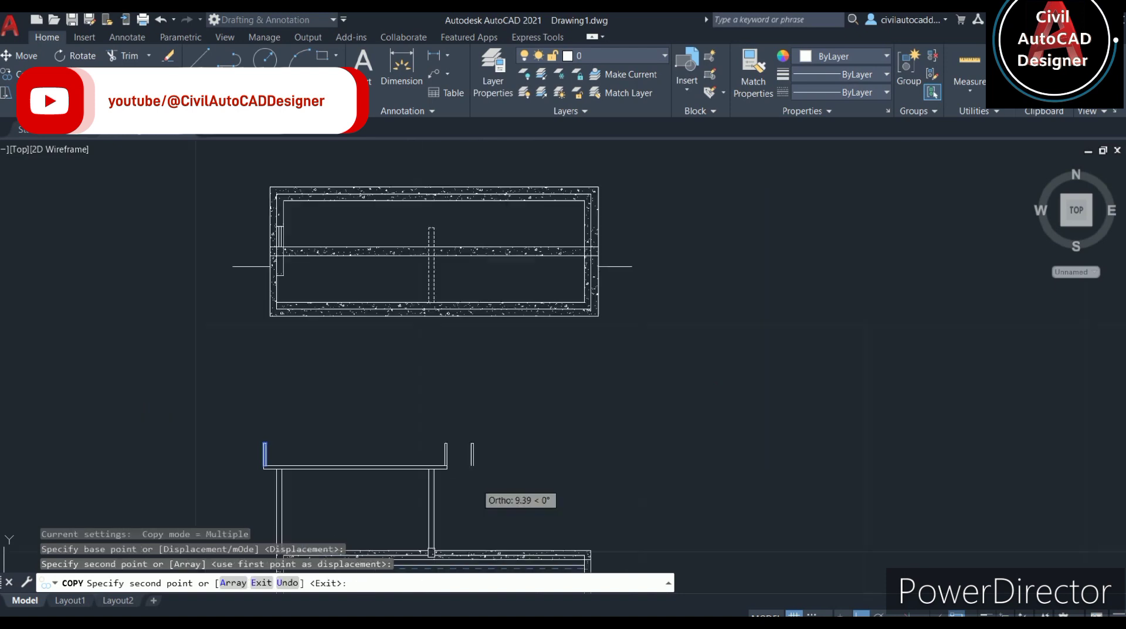
key("Escape")
scroll(485, 453, "up", 3)
scroll(305, 365, "up", 2)
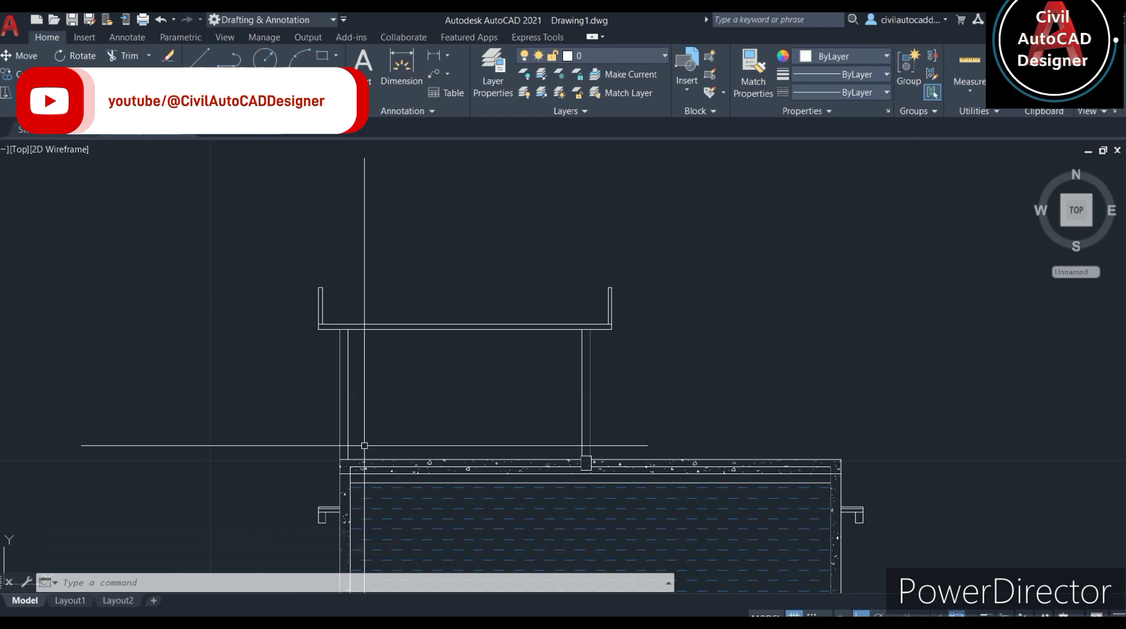
scroll(351, 438, "up", 2)
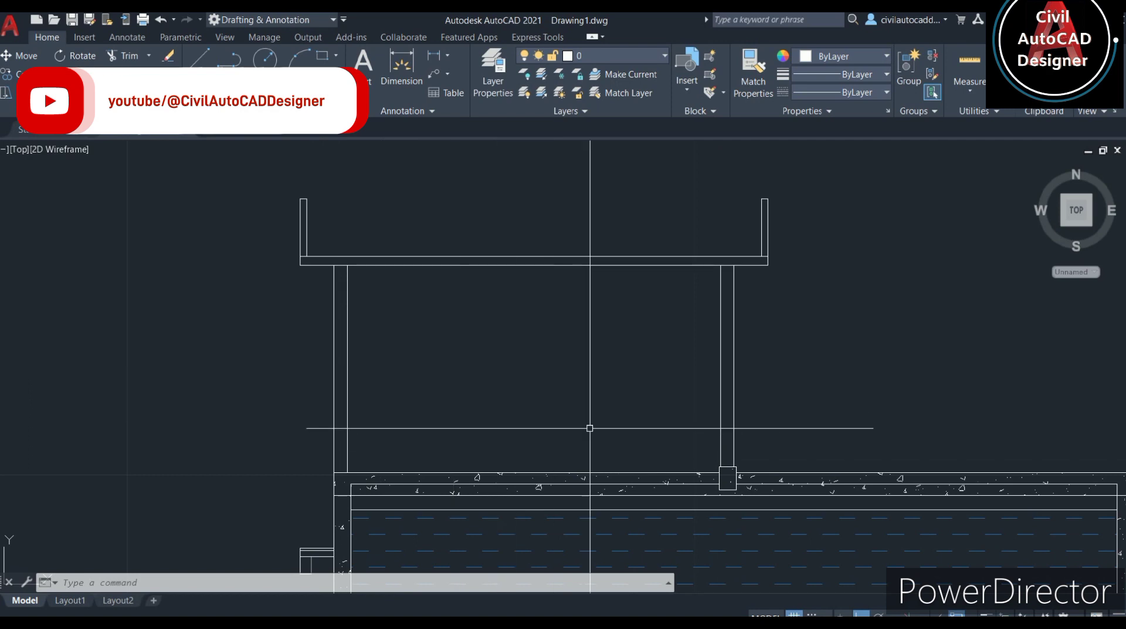
scroll(459, 409, "down", 2)
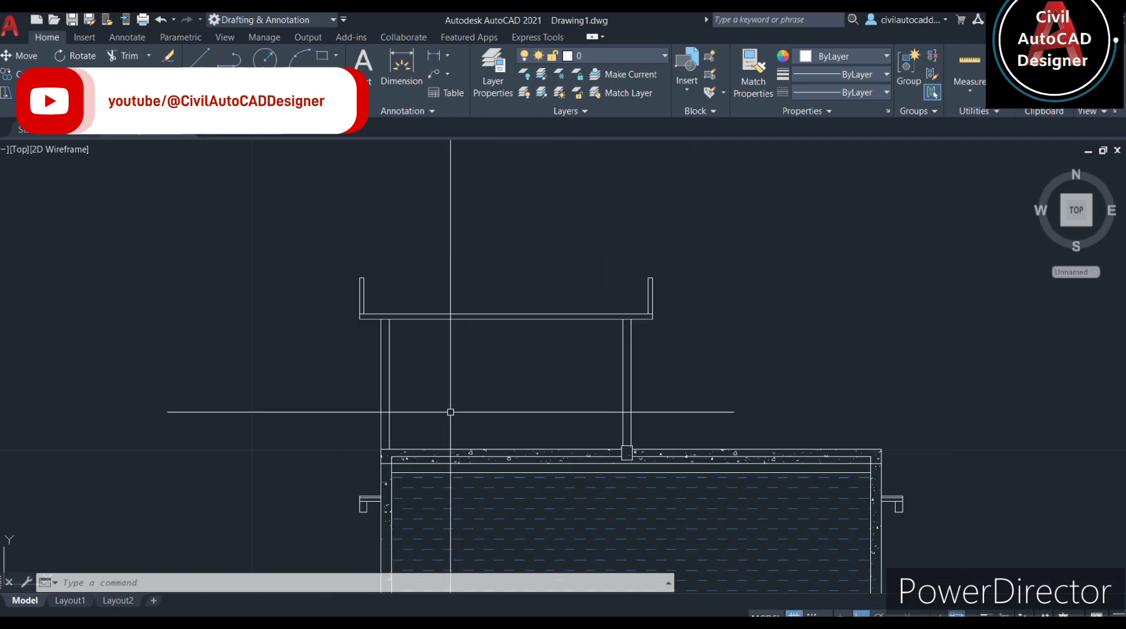
scroll(410, 409, "up", 4)
scroll(423, 407, "down", 4)
mouse_move(414, 424)
middle_mouse_down()
mouse_move(412, 414)
mouse_move(469, 407)
middle_mouse_up()
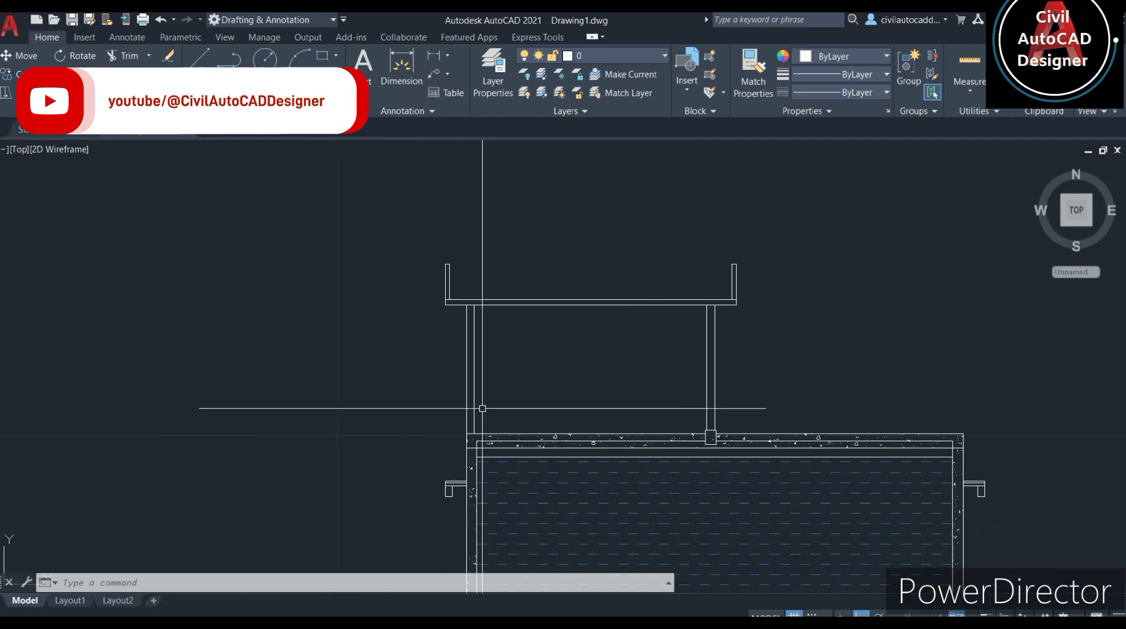
- Draw a 0.9 by 1.2 rectangle left of the pump room
type("rec")
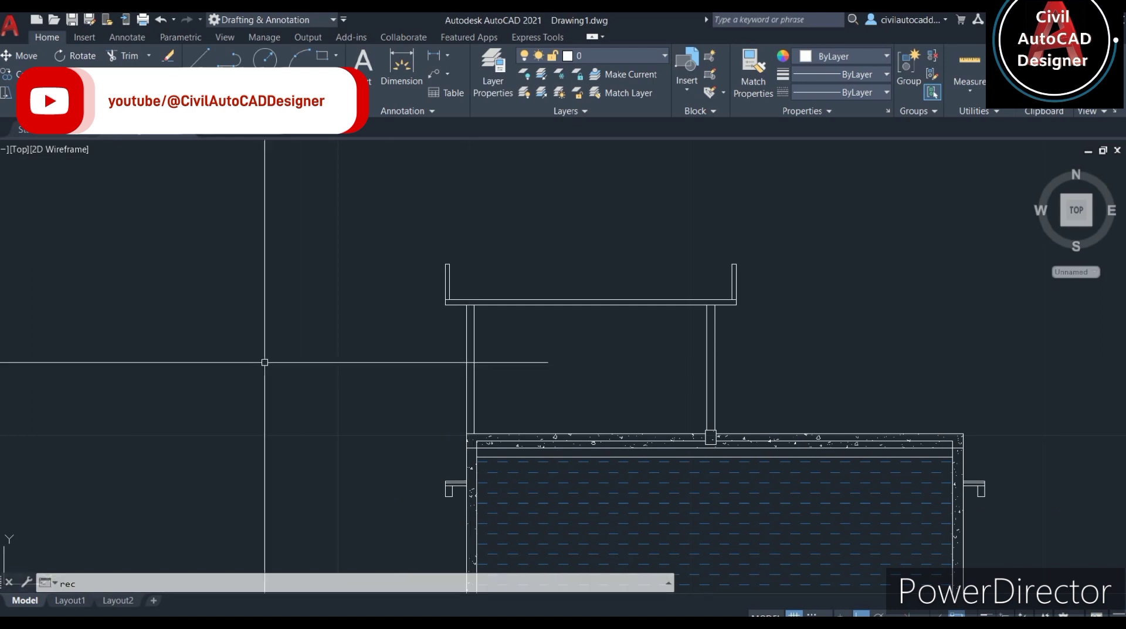
key("Return")
left_click(151, 313)
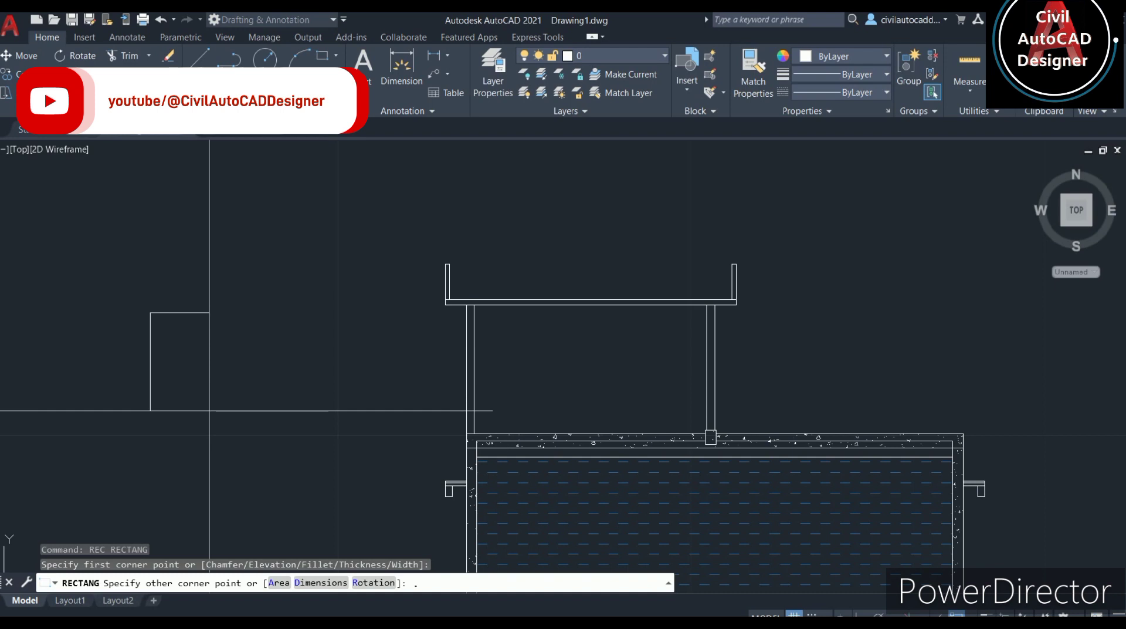
type("d")
key("Return")
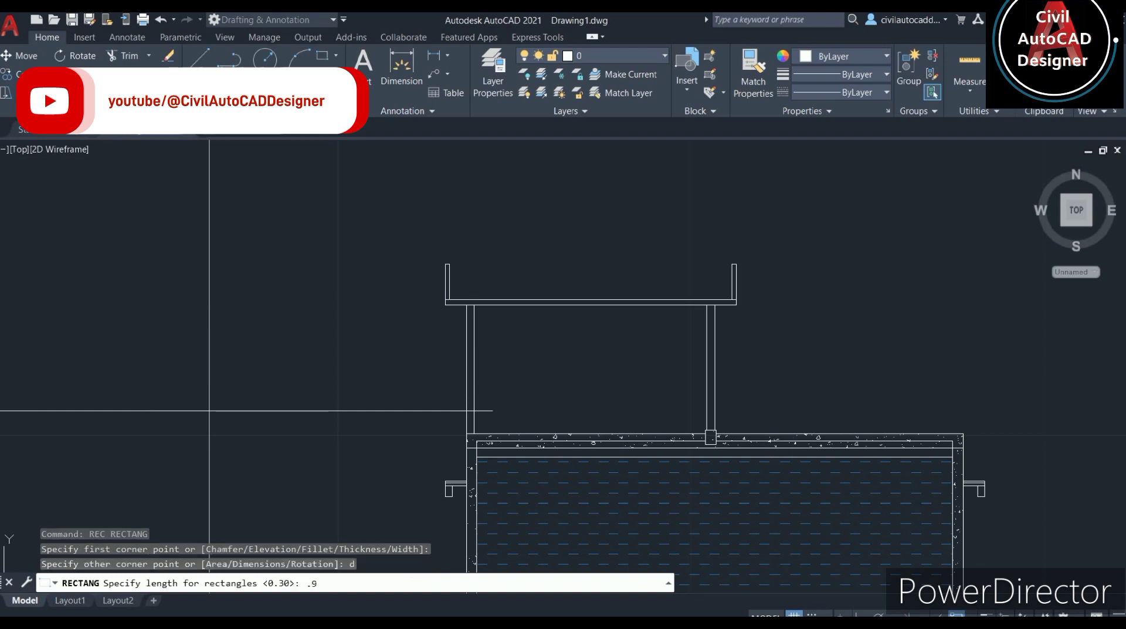
key("Return")
type("1.2")
key("Return")
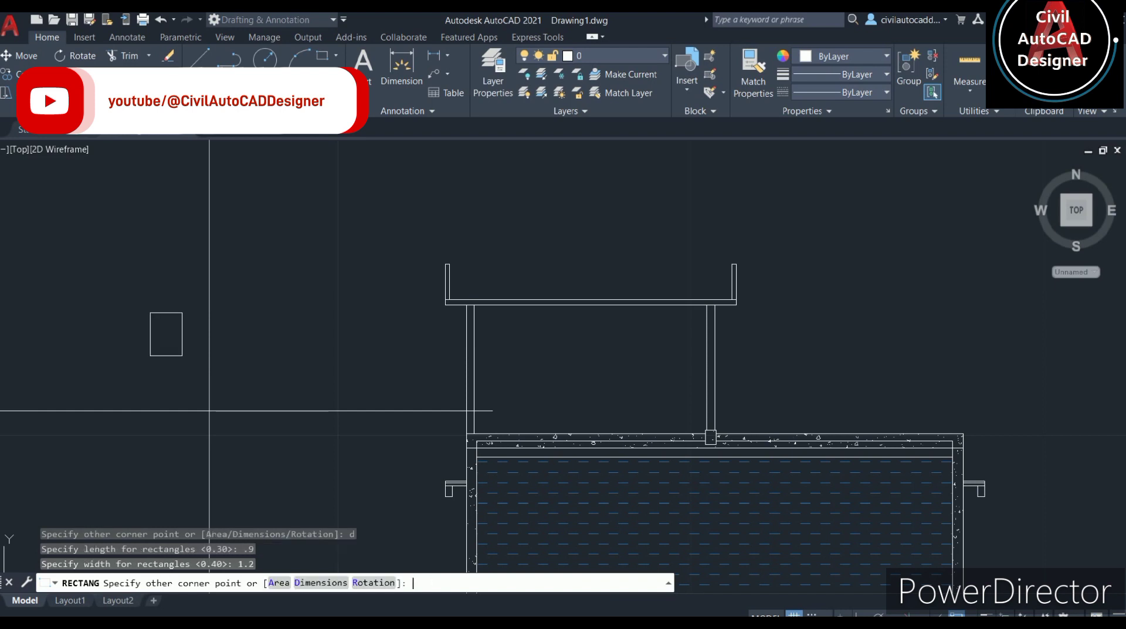
scroll(135, 332, "up", 4)
scroll(165, 326, "up", 2)
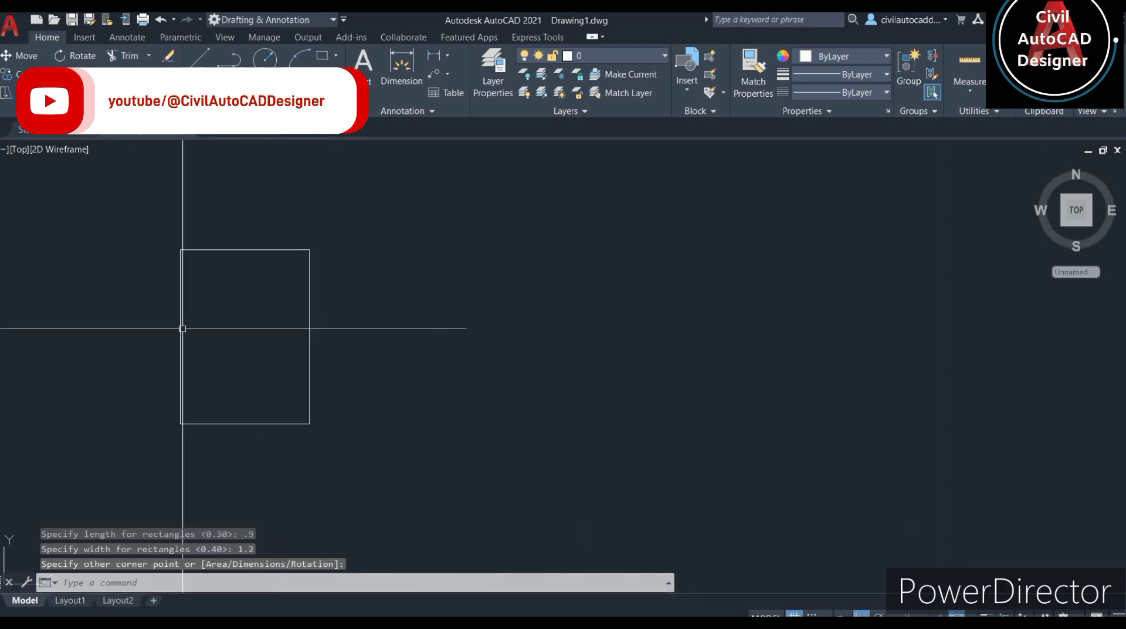
type("o")
- Offset the window outline 0.05 inward to form the inner frame
key("Return")
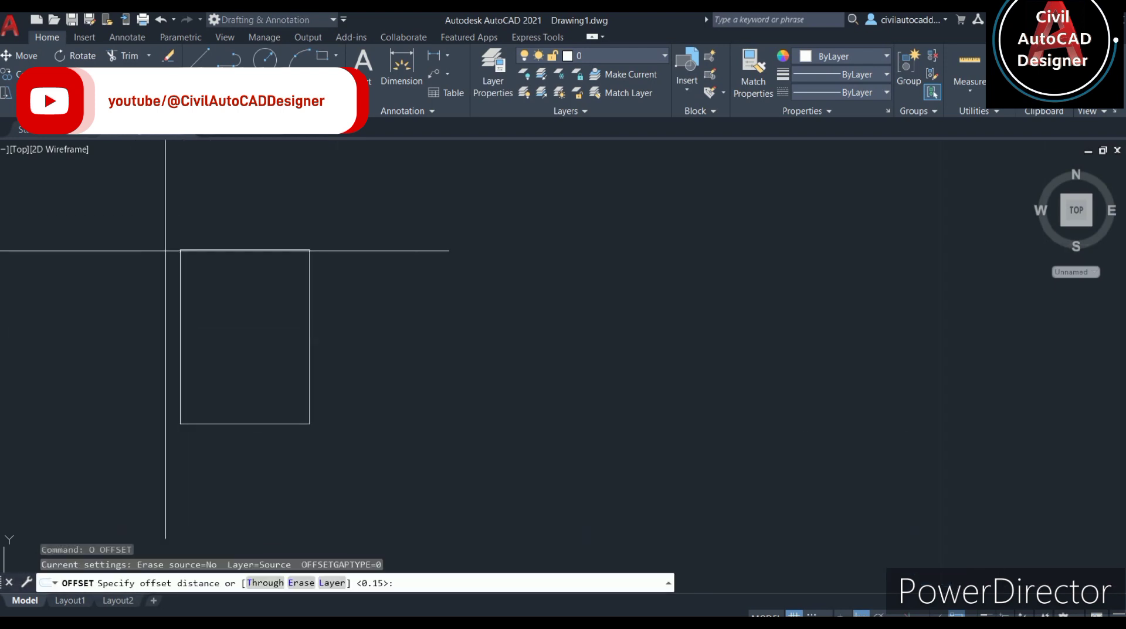
left_click(180, 249)
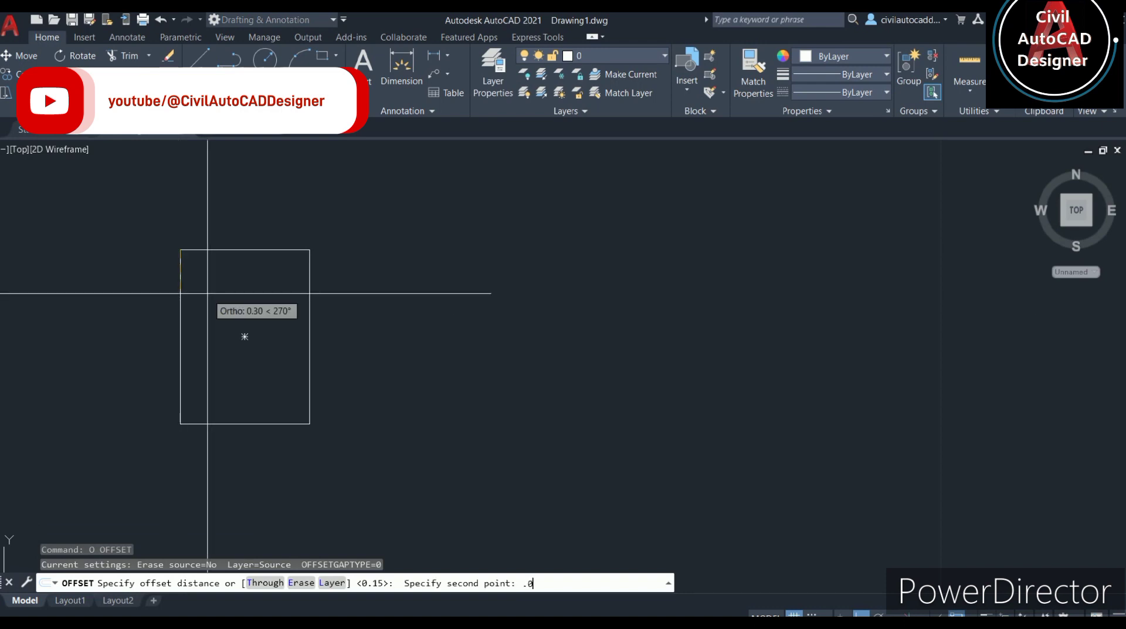
type("5")
key("Return")
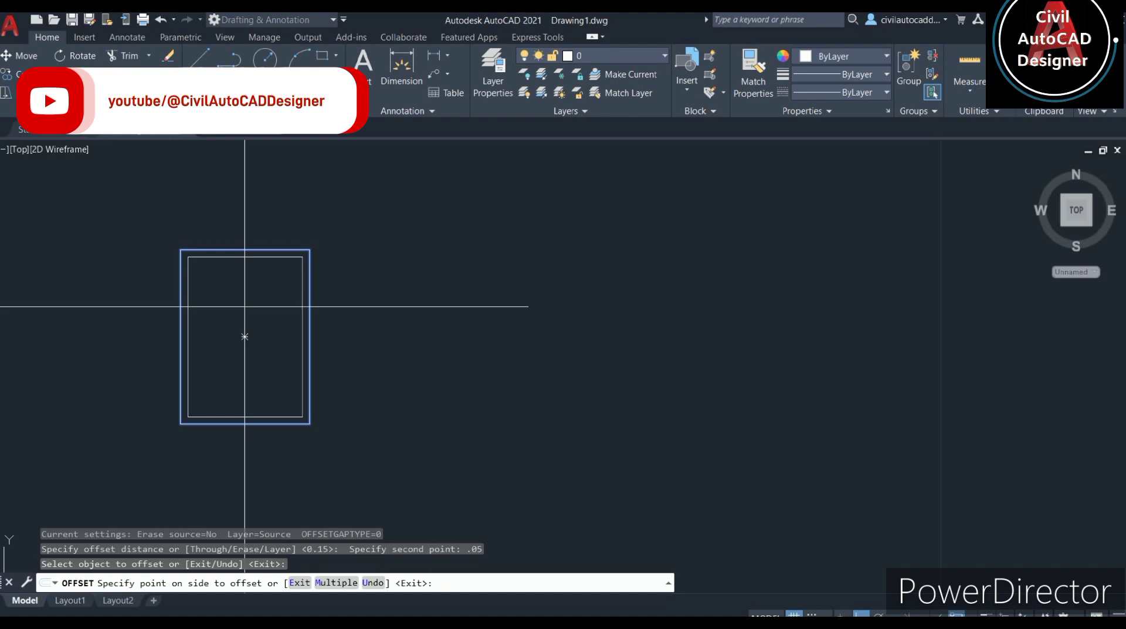
left_click(240, 307)
key("Escape")
scroll(226, 259, "up", 4)
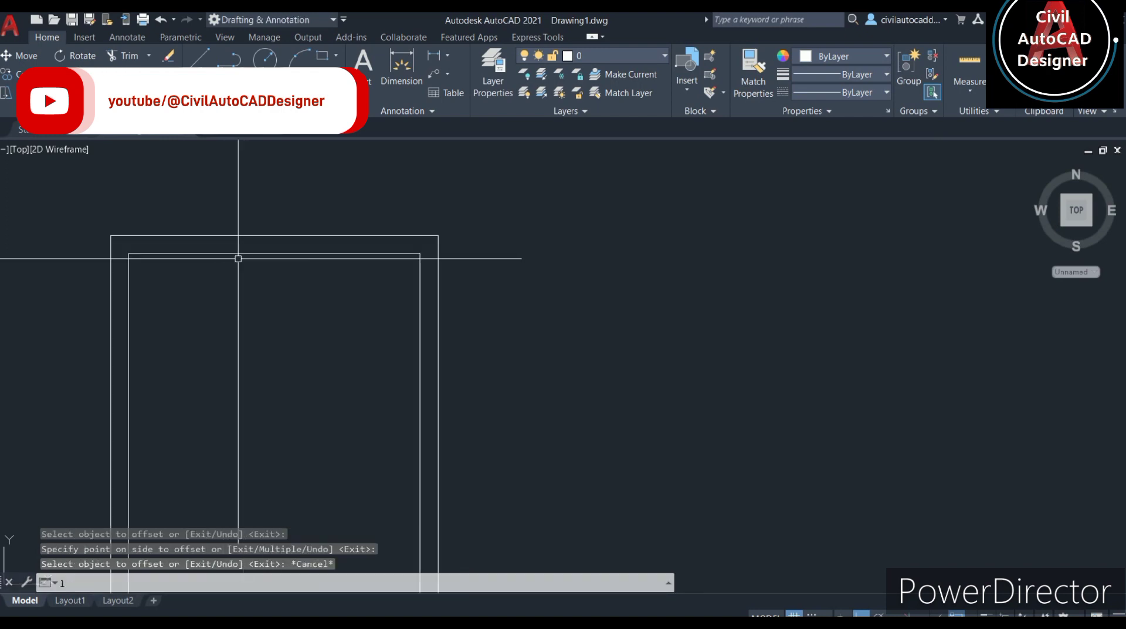
- Draw the centre mullion line from the frame's top midpoint to its bottom midpoint
type("l")
key("Return")
left_click(274, 253)
middle_click_drag(273, 454, 256, 267)
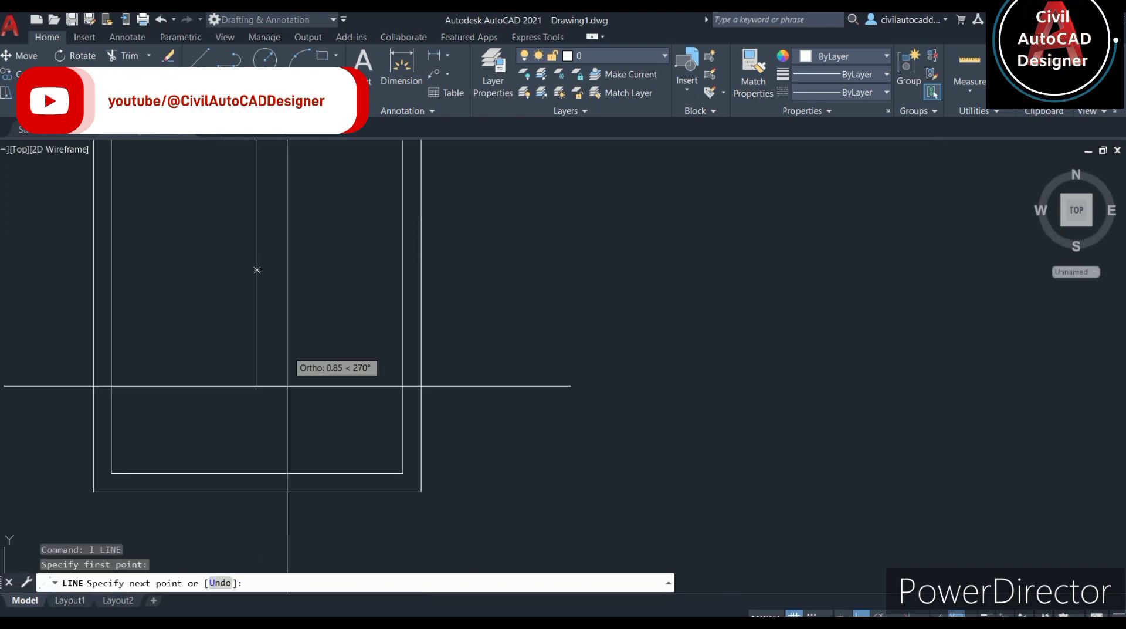
left_click(257, 473)
key("Escape")
middle_click_drag(291, 367, 299, 538)
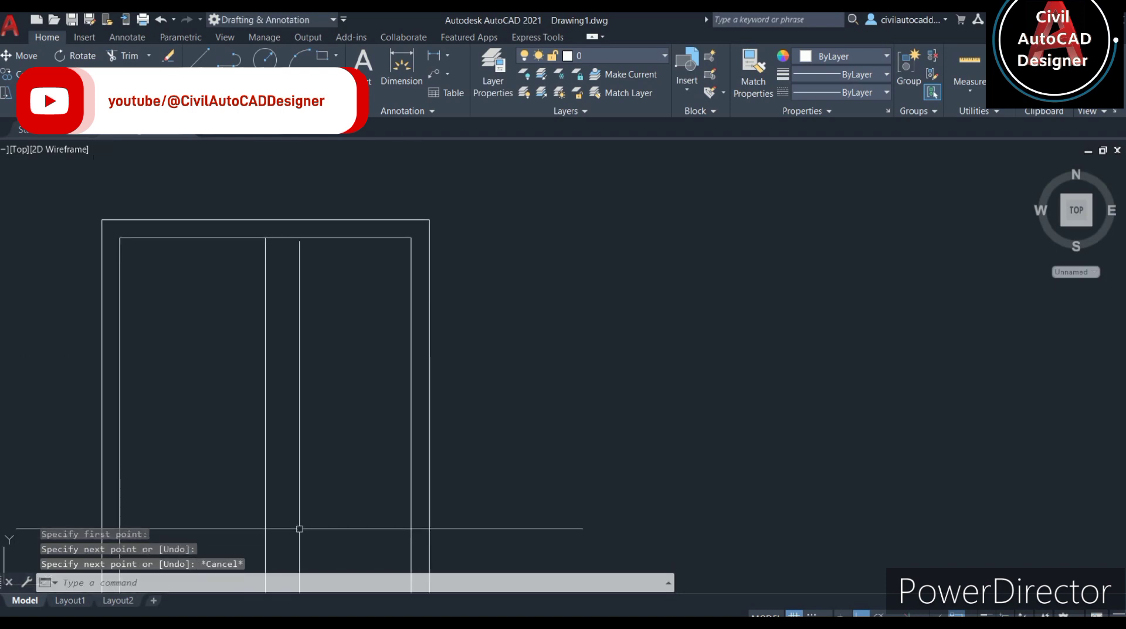
- Offset the mullion line 0.025 to the right to double it
type("o")
key("Return")
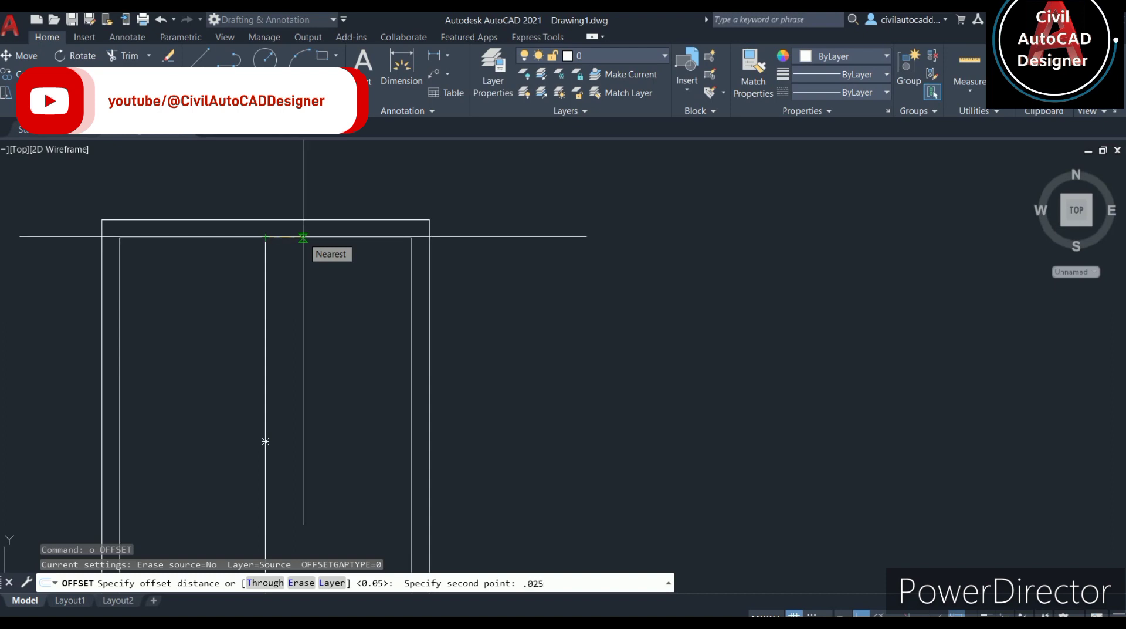
key("Return")
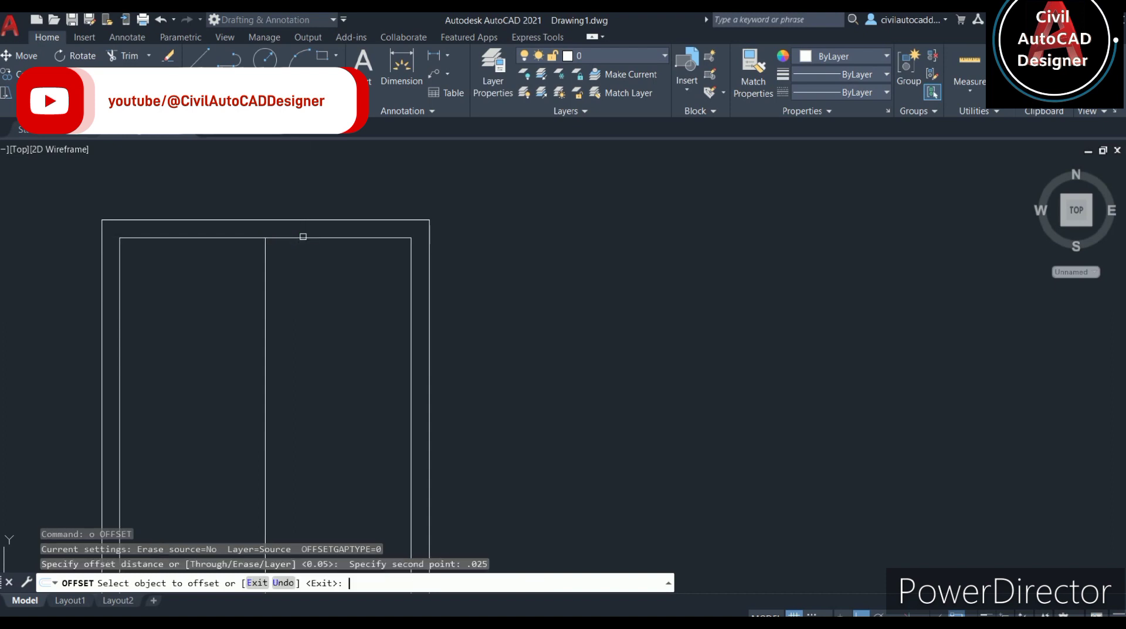
left_click(266, 298)
left_click(307, 307)
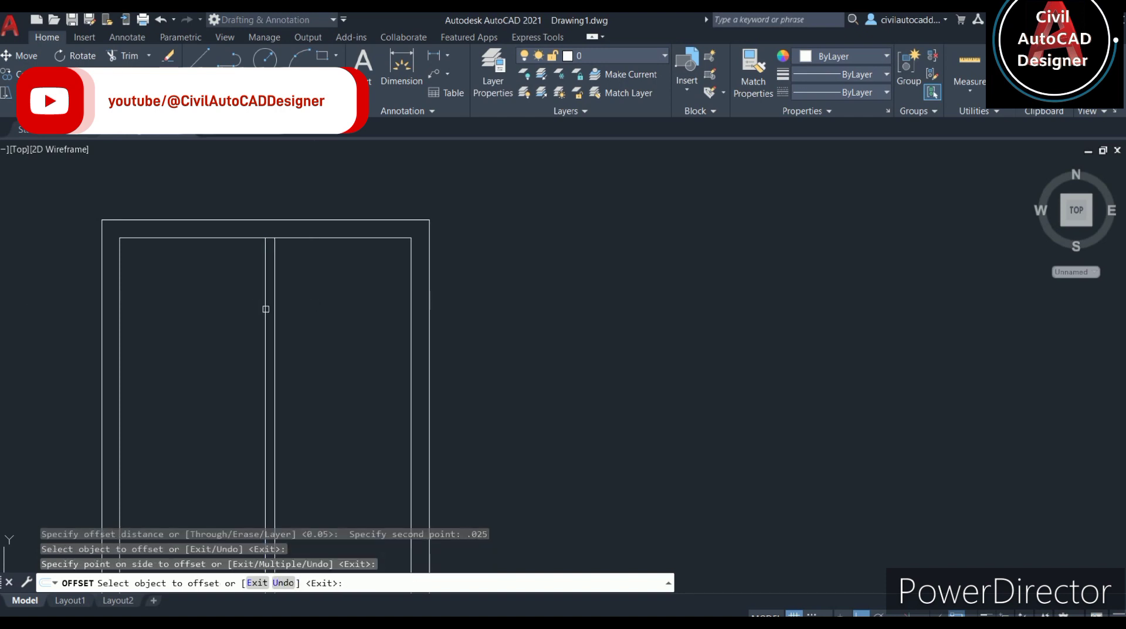
scroll(131, 334, "down", 1)
key("Escape")
scroll(264, 338, "up", 4)
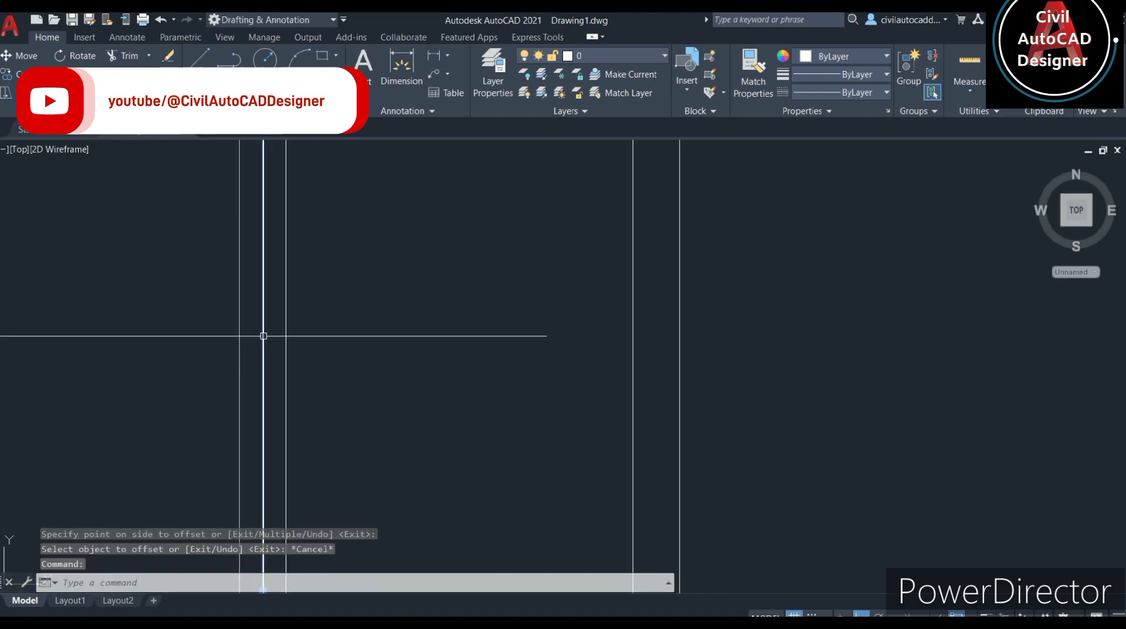
- Erase the extra vertical line inside the window
left_click(263, 336)
scroll(263, 336, "down", 2)
scroll(413, 456, "down", 2)
key("Delete")
mouse_move(416, 453)
middle_mouse_down()
mouse_move(388, 387)
mouse_move(317, 475)
middle_mouse_up()
- Cancel a stray line start and pan until both pump room columns are visible
scroll(685, 332, "up", 4)
scroll(686, 331, "down", 2)
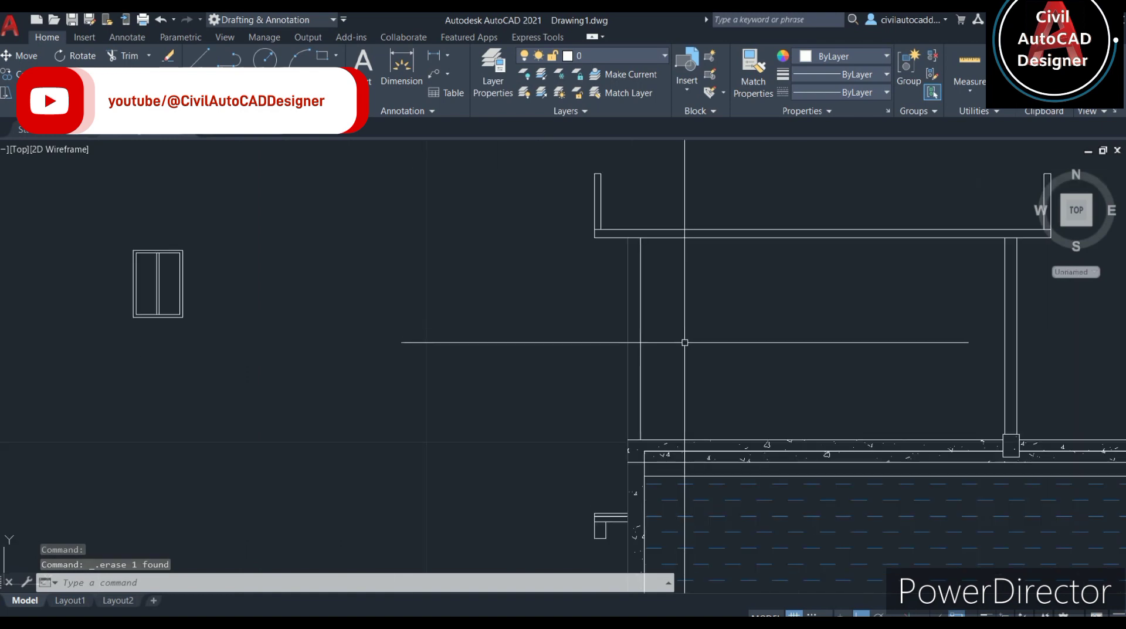
type("1")
key("Return")
scroll(618, 327, "up", 2)
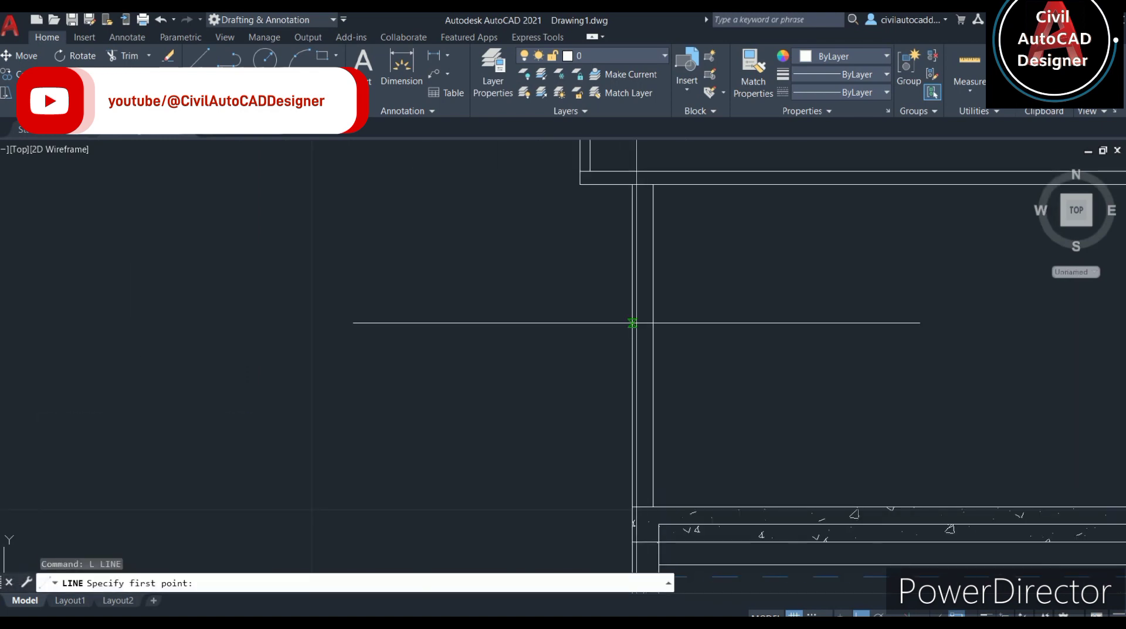
left_click(632, 308)
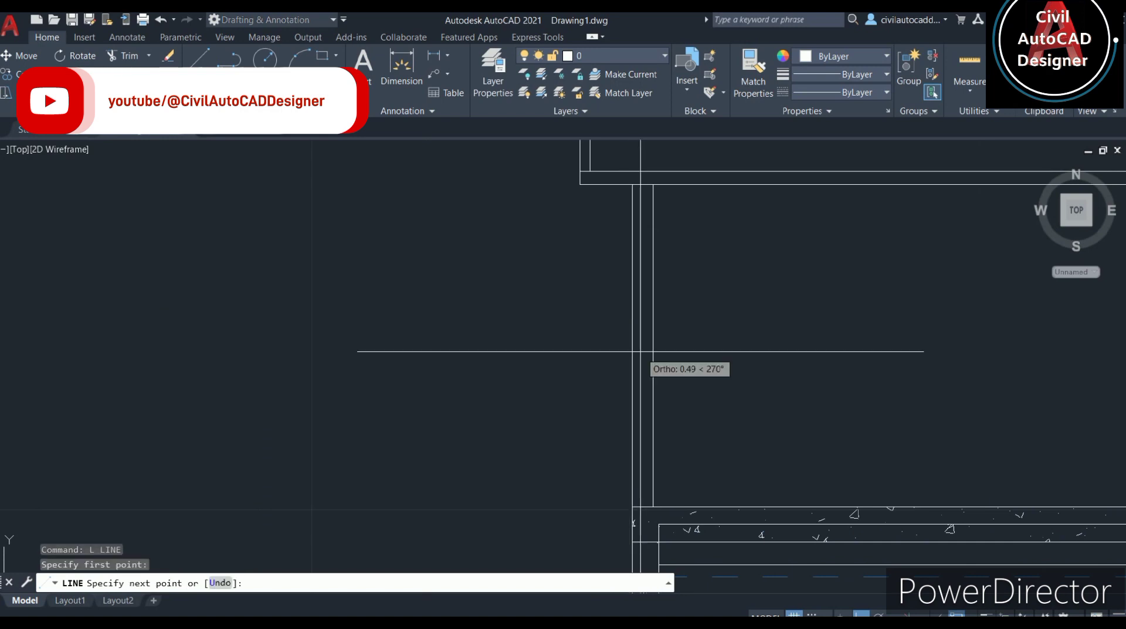
key("Escape")
middle_click_drag(631, 307, 428, 360)
middle_click_drag(750, 455, 683, 378)
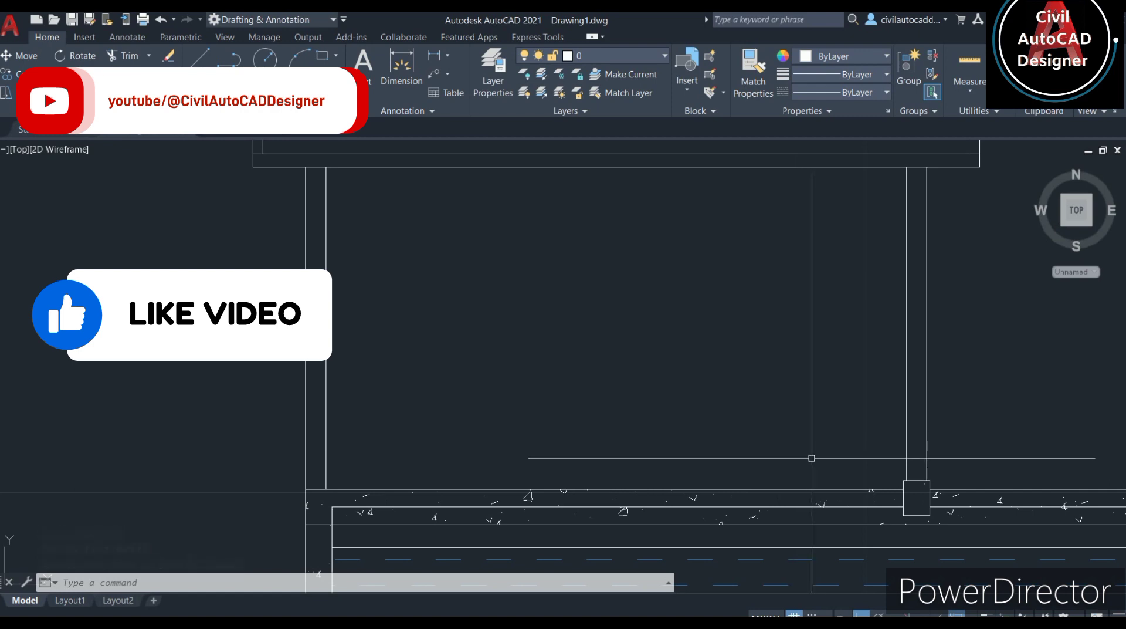
- Draw a 2.4-long lintel line from the left column's inner edge toward the right column
type("l")
key("Return")
left_click(326, 453)
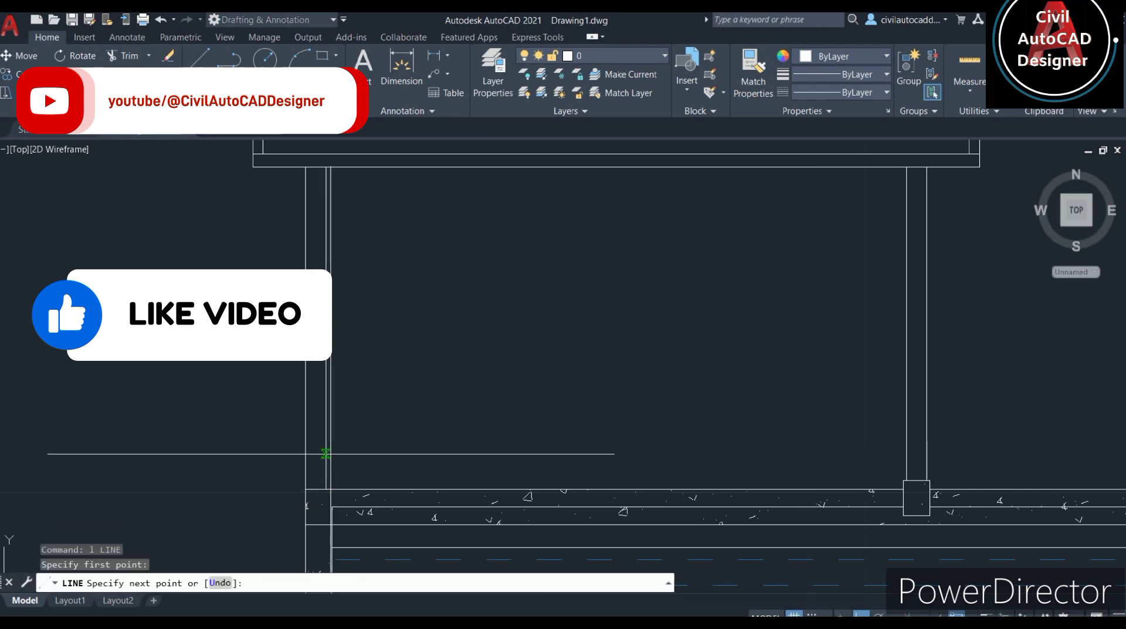
type("2.4")
key("Return")
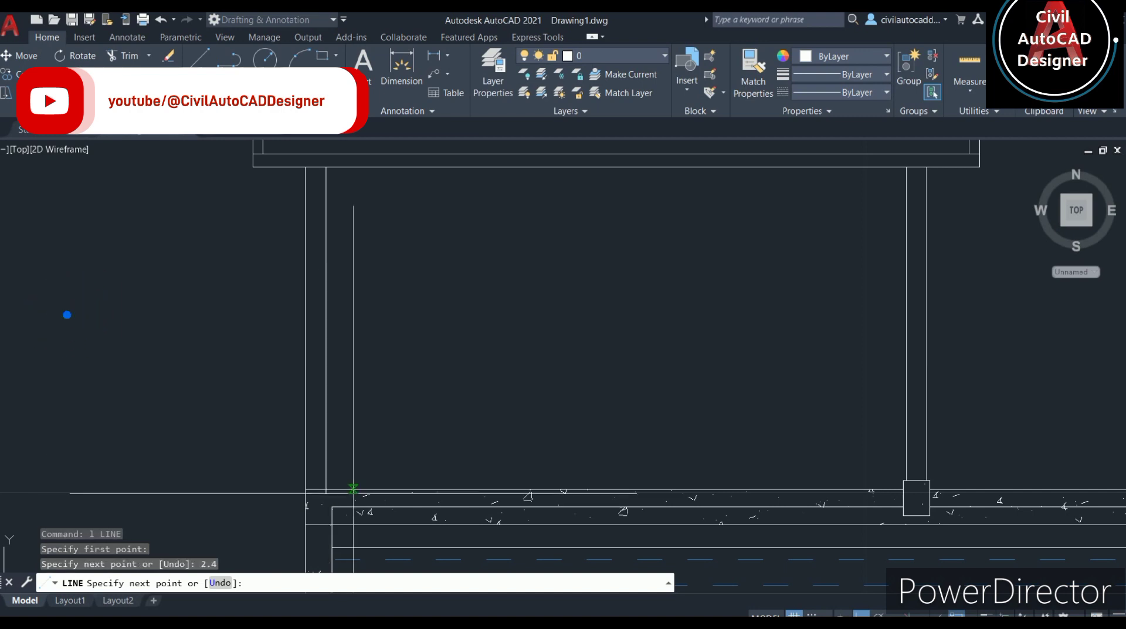
left_click(927, 274)
key("Escape")
- Extend the lintel line to the left column face
type("ex")
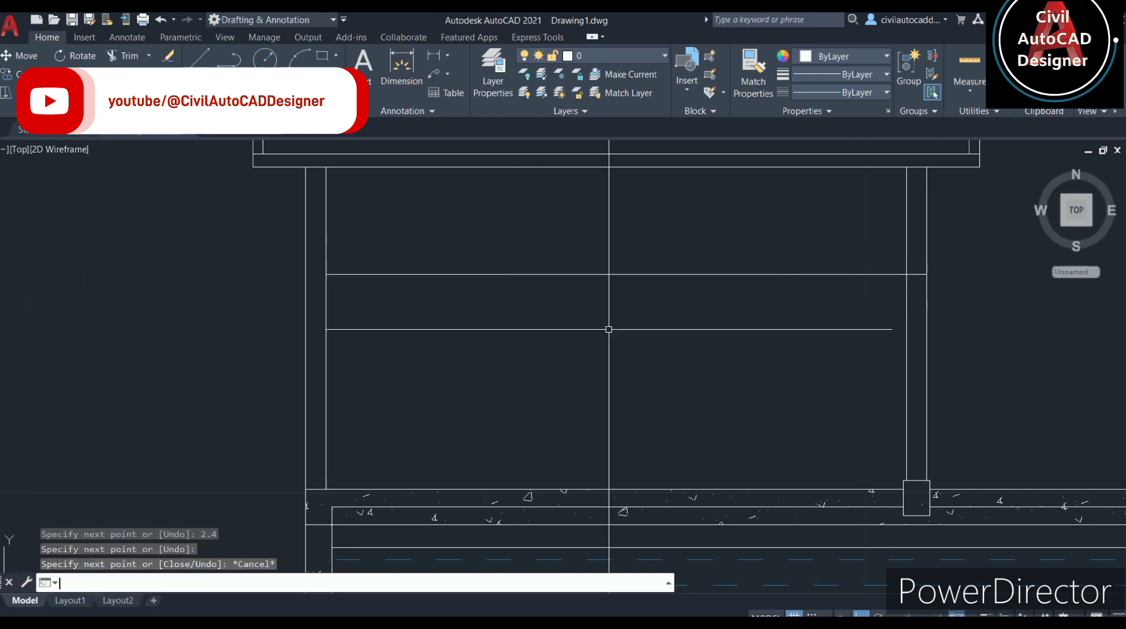
key("Return")
left_click(379, 274)
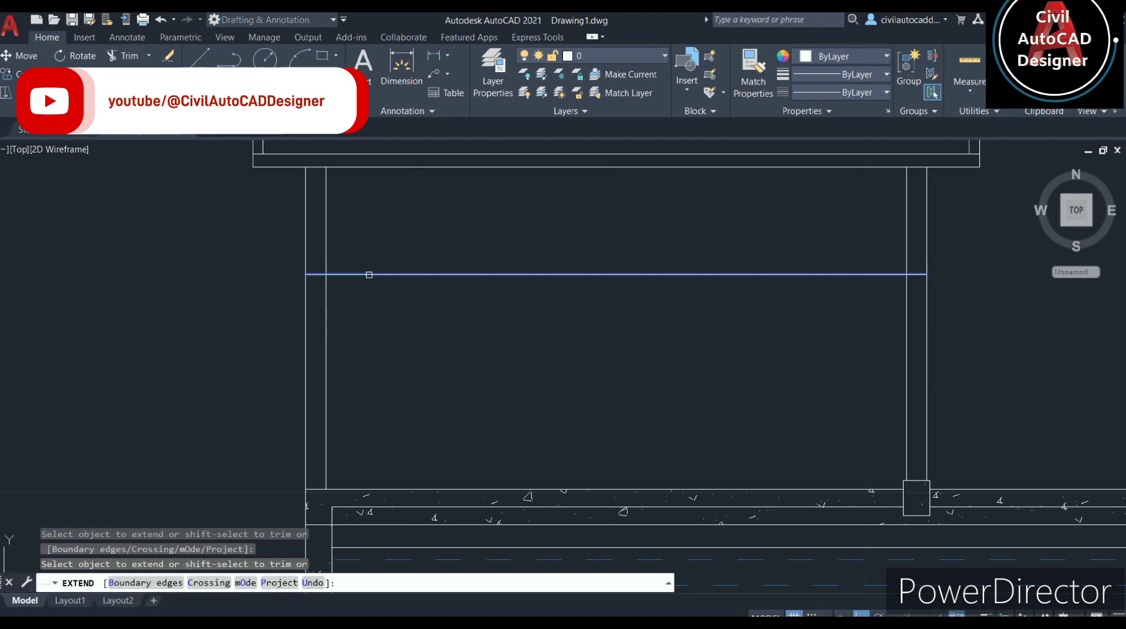
left_click(369, 274)
key("Escape")
scroll(376, 292, "up", 3)
- Offset the lintel line 0.25 upward, then switch to the reference PDF
type("o")
key("Return")
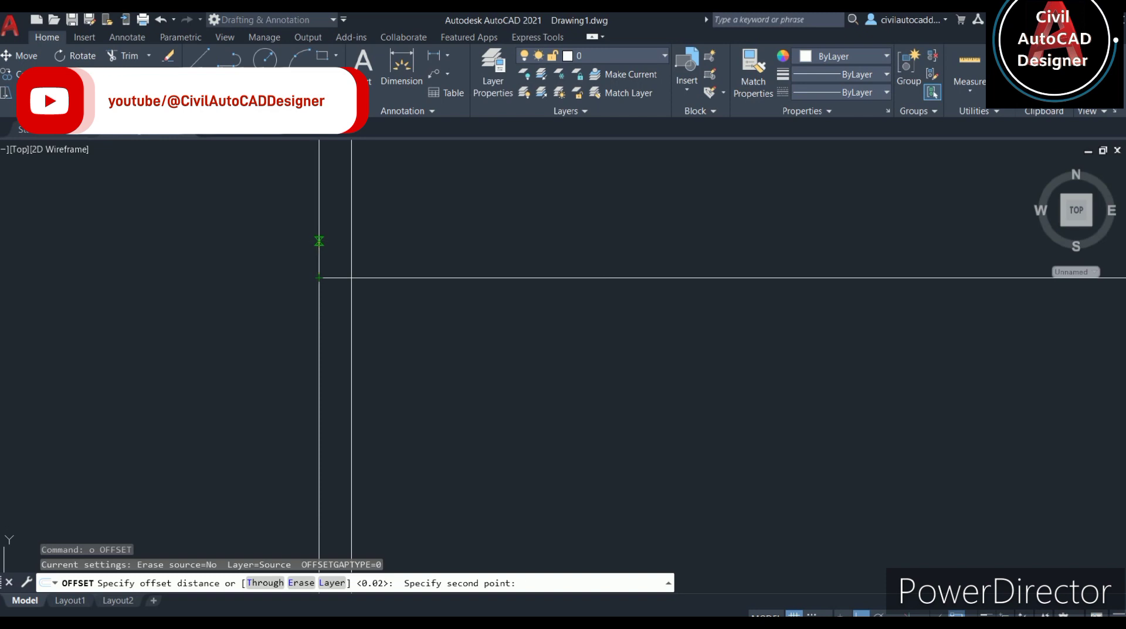
key("Return")
left_click(397, 278)
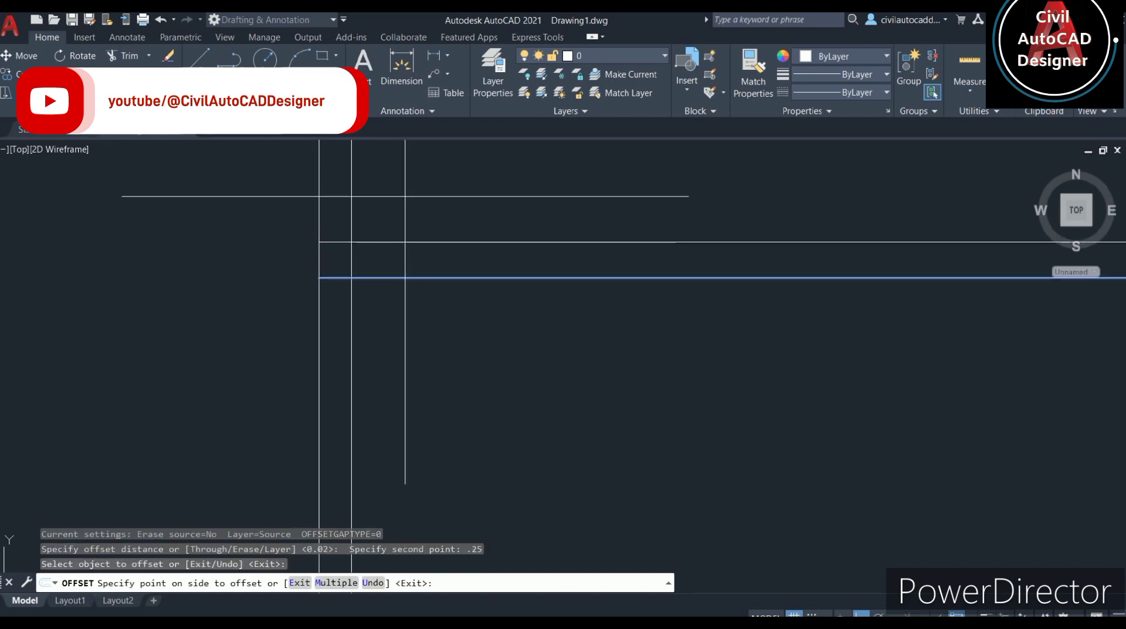
left_click(399, 294)
key("Escape")
scroll(399, 304, "down", 2)
key("alt+Tab")
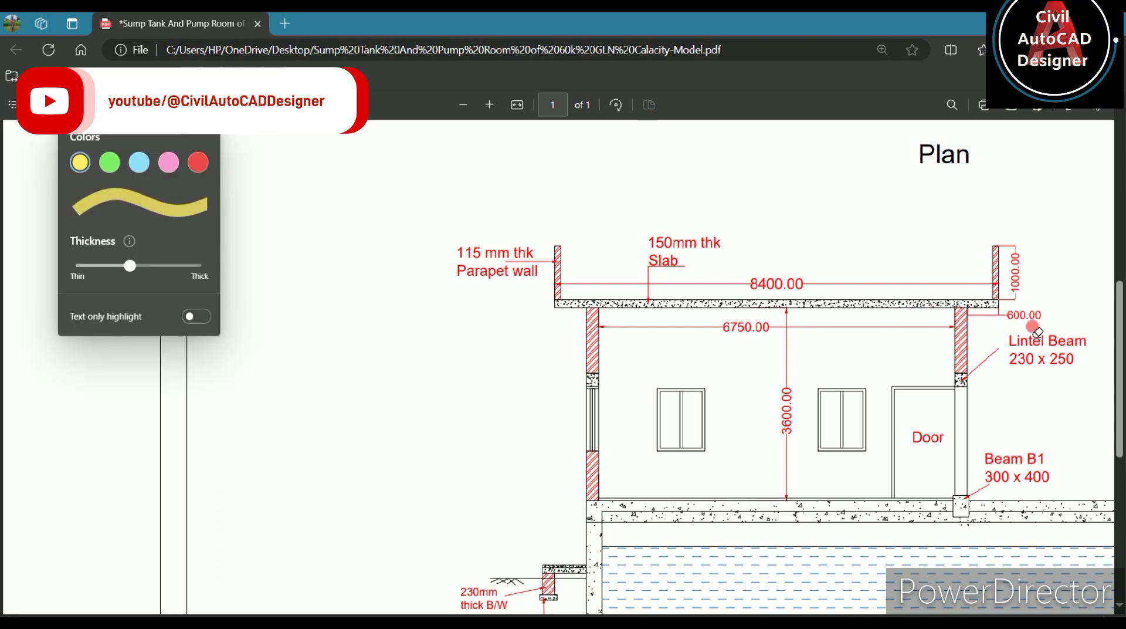
- Pick the Highlight pen from Edge's PDF toolbar to mark the Lintel Beam label
left_click(1056, 323)
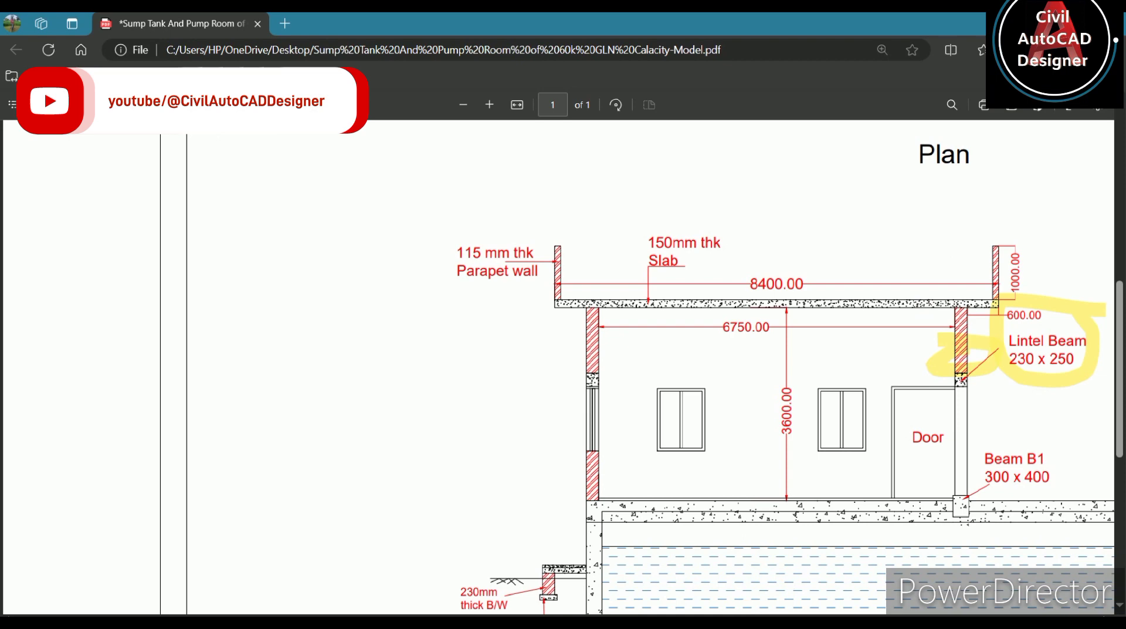
- Fence-trim the lines inside the pump room columns, then undo it to restore them
type("tr")
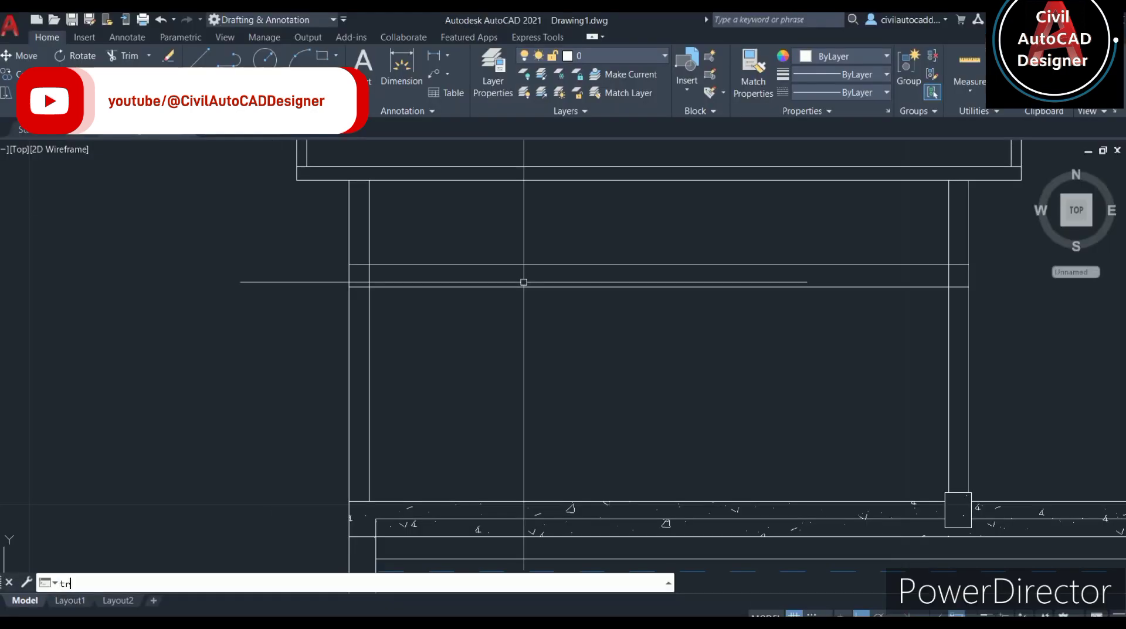
key("Return")
left_click(618, 428)
left_click(629, 438)
key("Return")
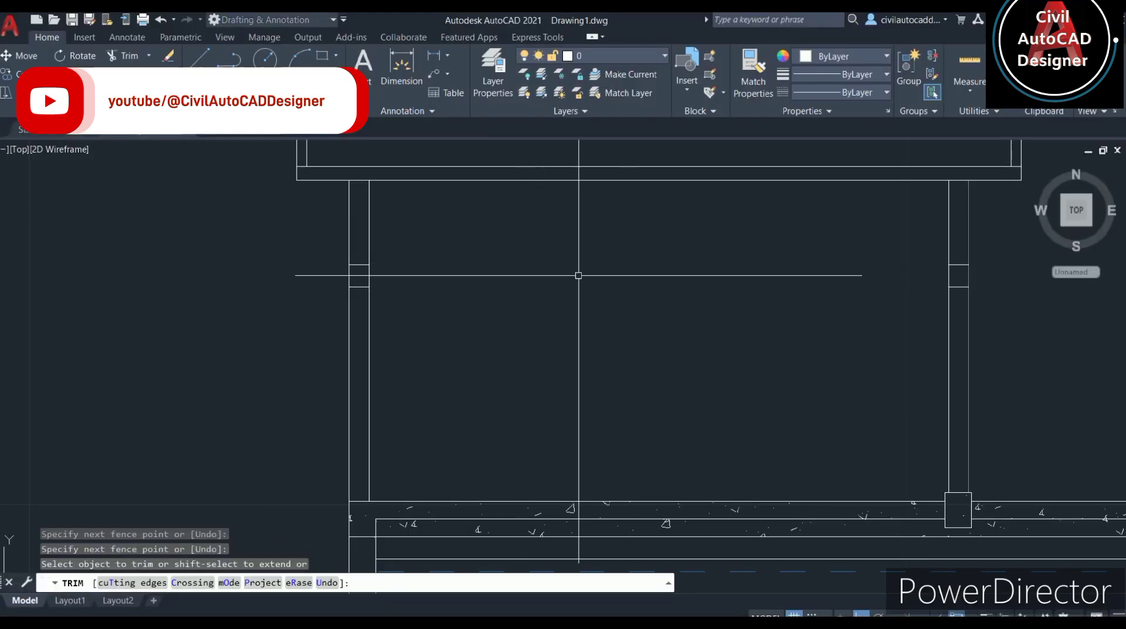
key("Escape")
middle_click_drag(358, 314, 368, 320)
scroll(405, 309, "up", 2)
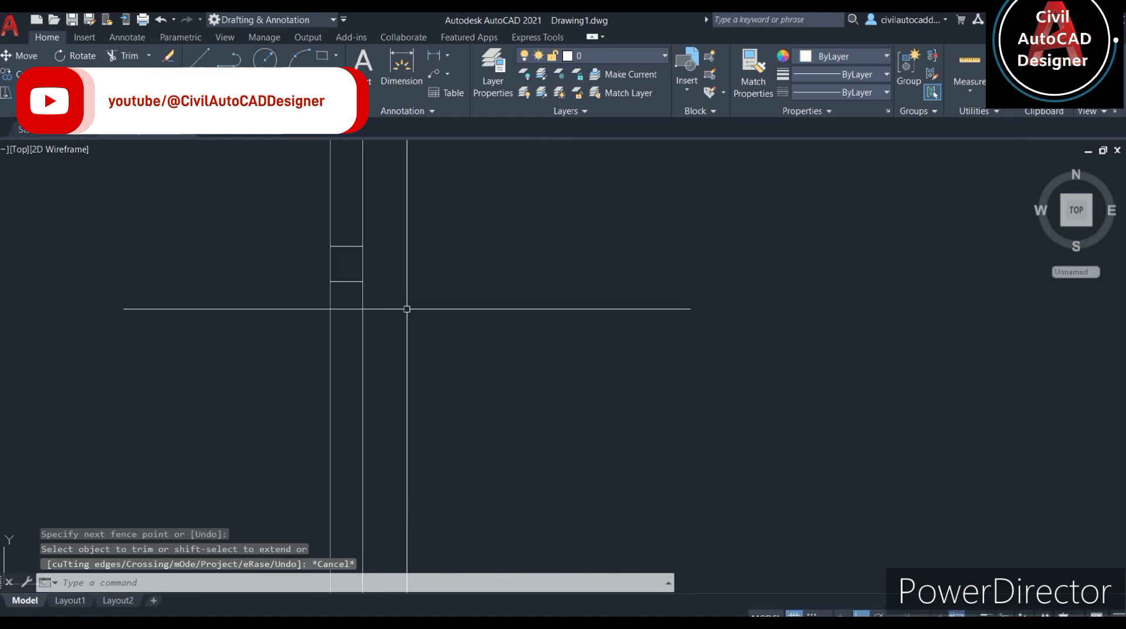
key("ctrl+z")
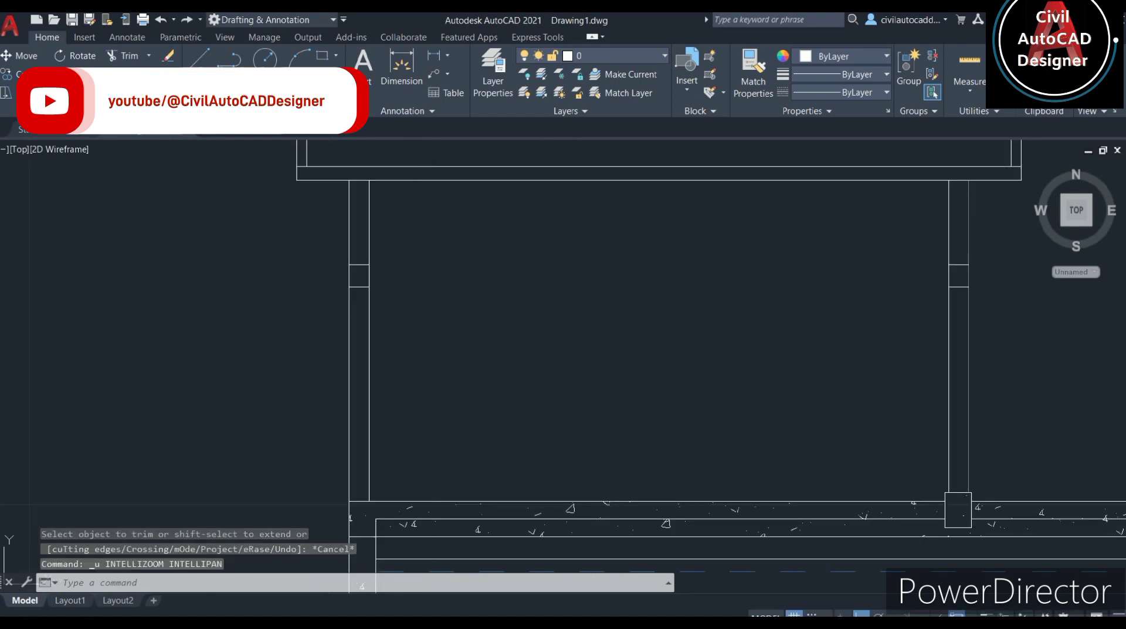
key("ctrl+z")
- Window-select the spare window block
scroll(480, 288, "down", 3)
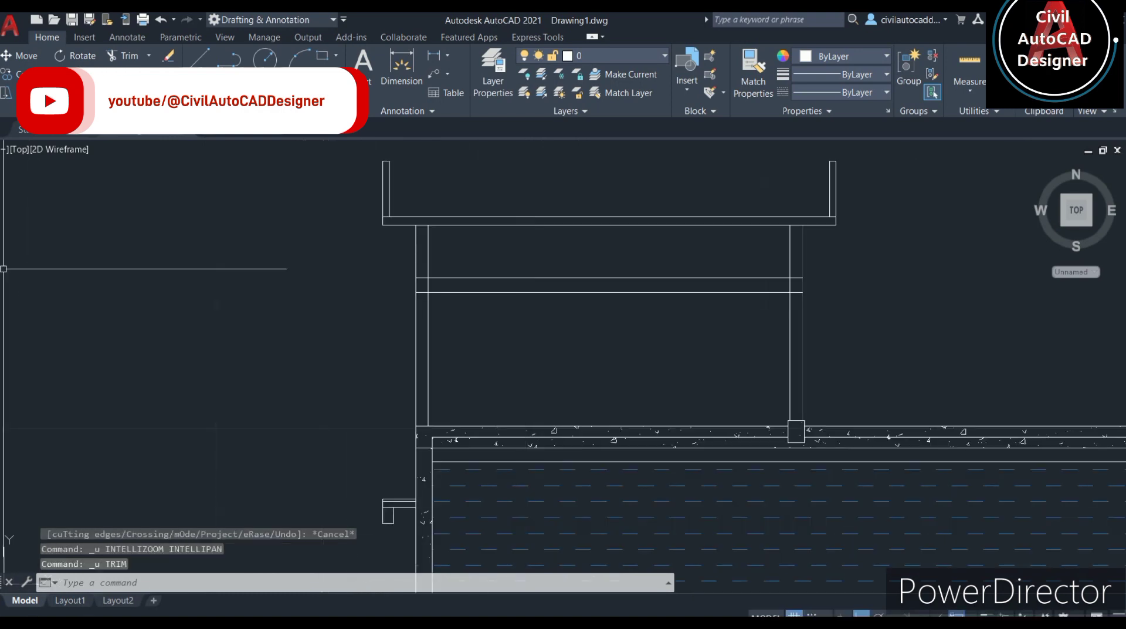
middle_click_drag(12, 264, 360, 297)
left_click(200, 226)
left_click(465, 387)
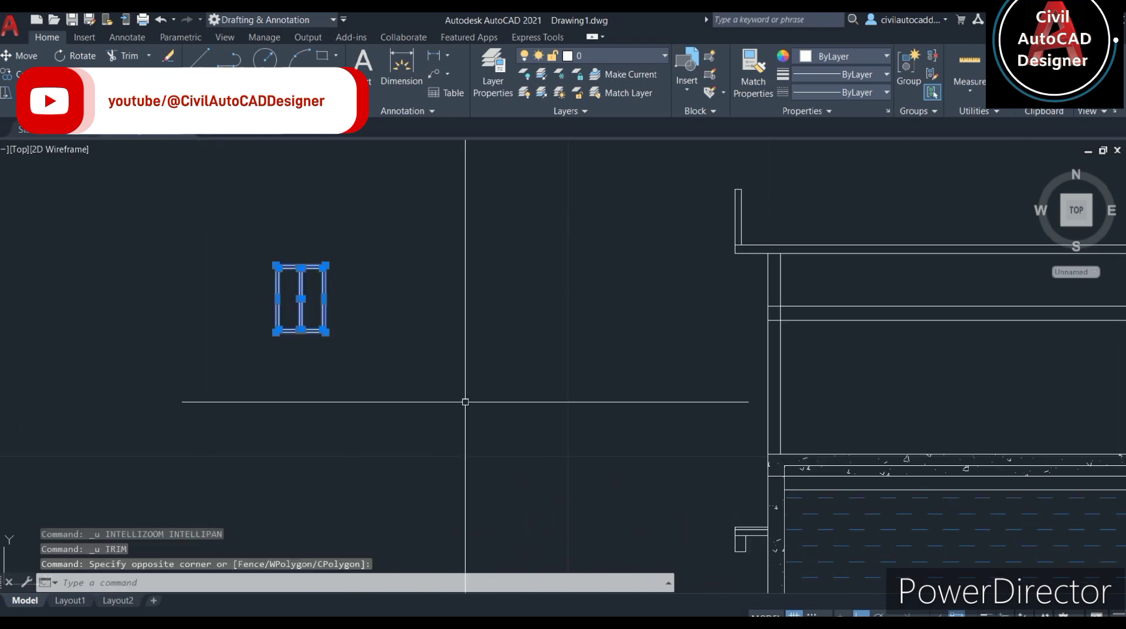
- Copy the window from its top-left corner to two side-by-side positions below the lintel
type("co")
key("Return")
scroll(365, 261, "up", 2)
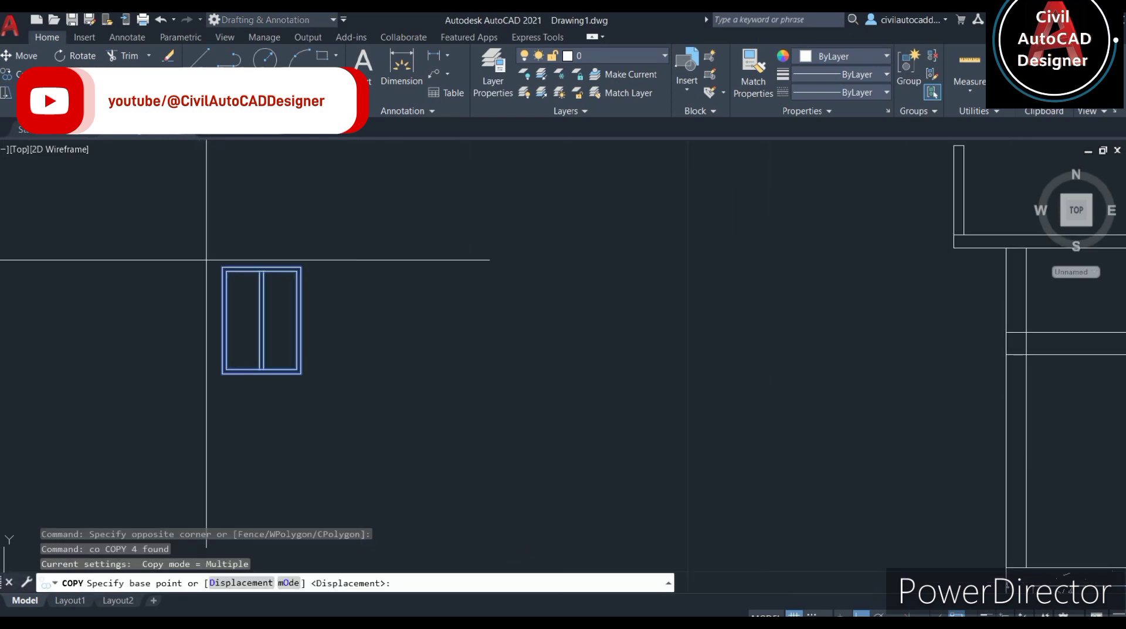
left_click(223, 269)
middle_click_drag(684, 357, 284, 307)
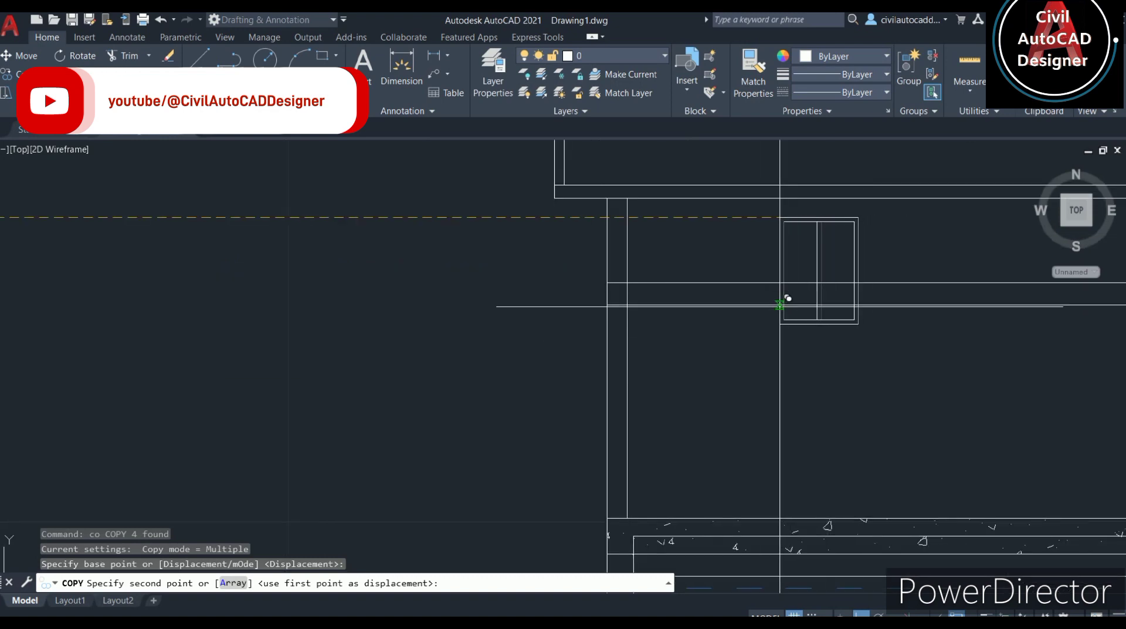
left_click(779, 304)
middle_click_drag(783, 302, 437, 332)
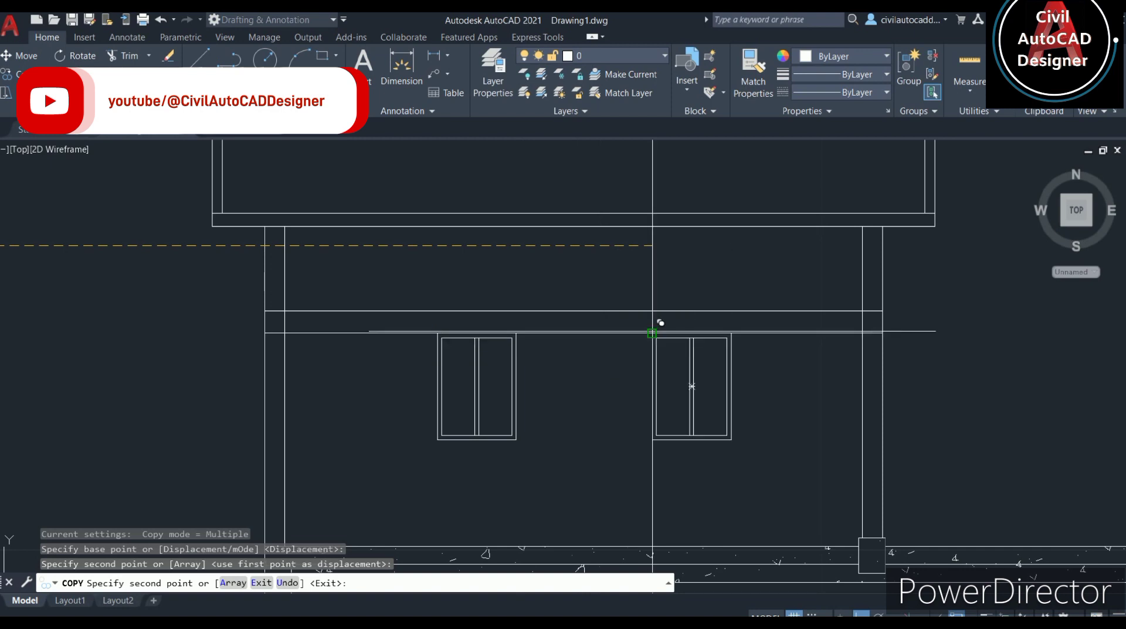
left_click(656, 322)
scroll(649, 366, "down", 2)
key("Escape")
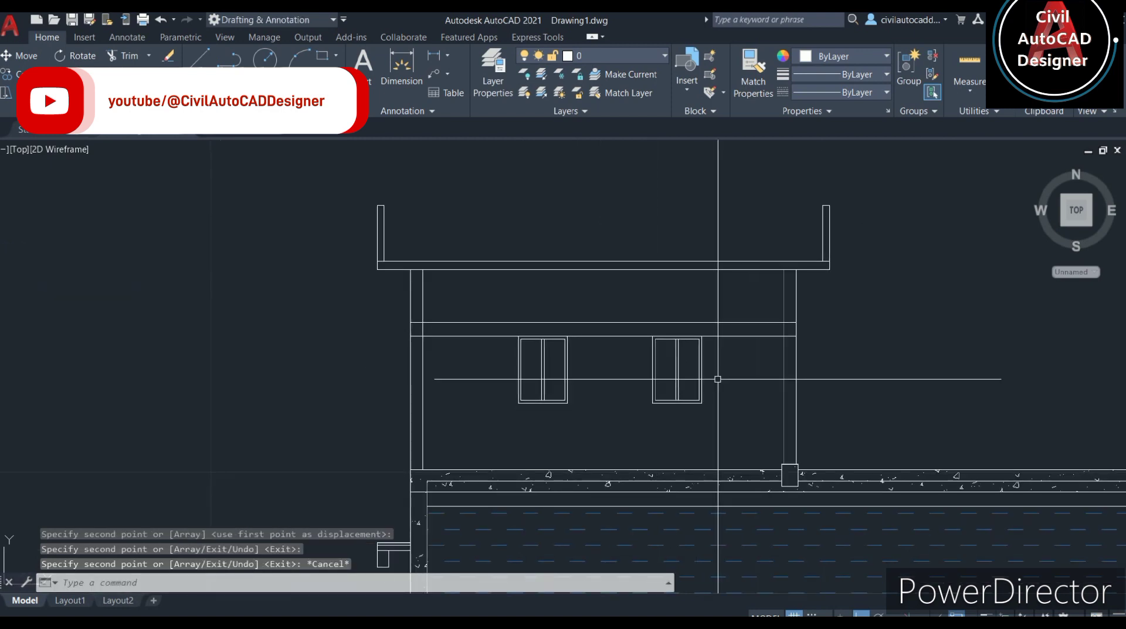
- Start a new line for the door outline
type("l")
key("Return")
scroll(776, 346, "up", 3)
scroll(776, 346, "up", 3)
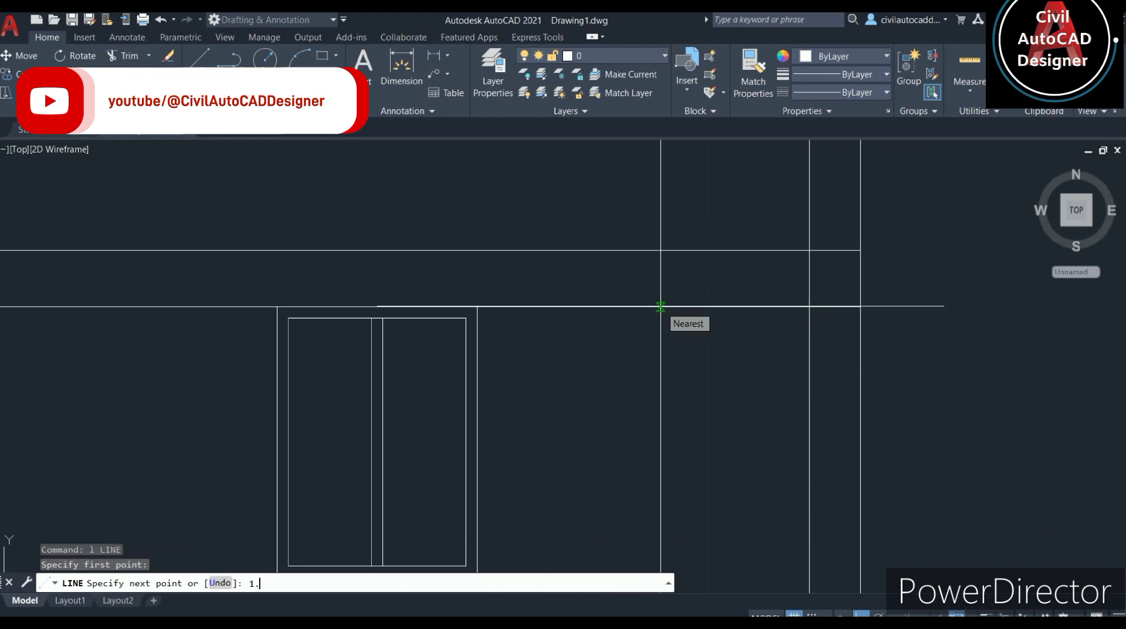
- Finish drawing the 1.2 × 2.4 door outline lines right of the windows
scroll(660, 306, "down", 2)
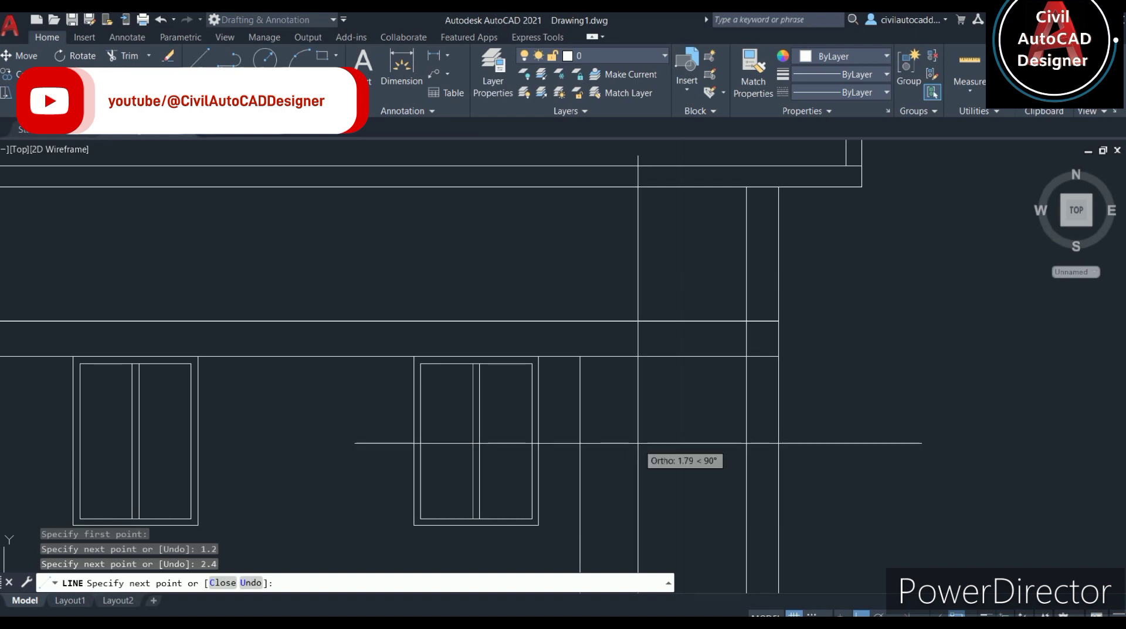
key("Escape")
scroll(643, 445, "down", 2)
scroll(598, 372, "down", 2)
scroll(636, 349, "up", 4)
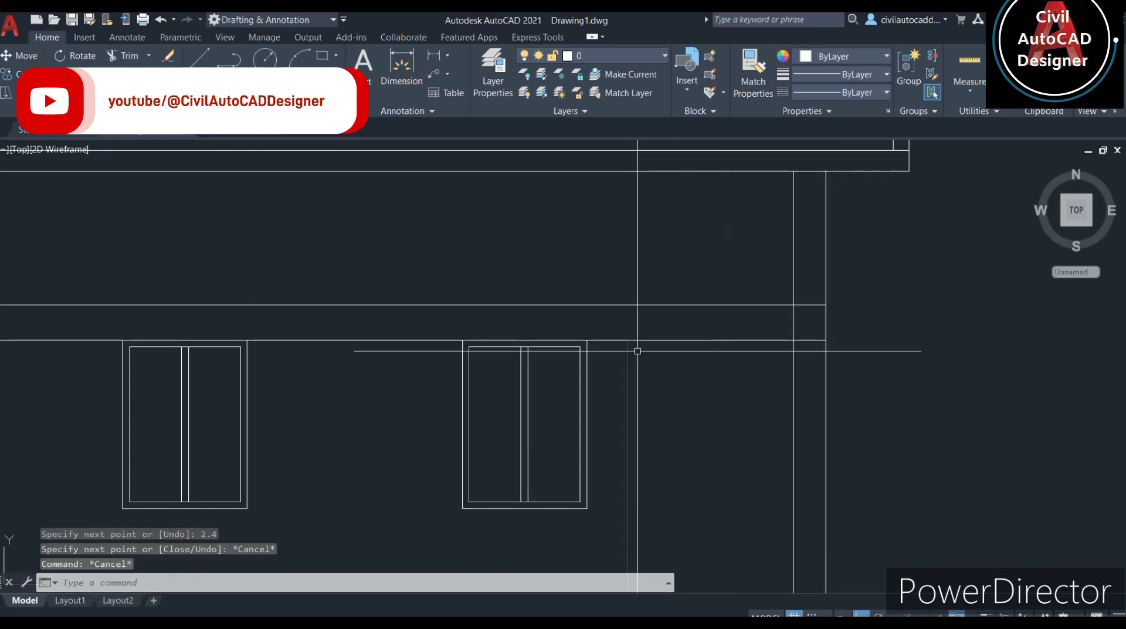
scroll(617, 338, "up", 1)
- Trim the excess horizontal line and the extra segments crossing the door
left_click(624, 304)
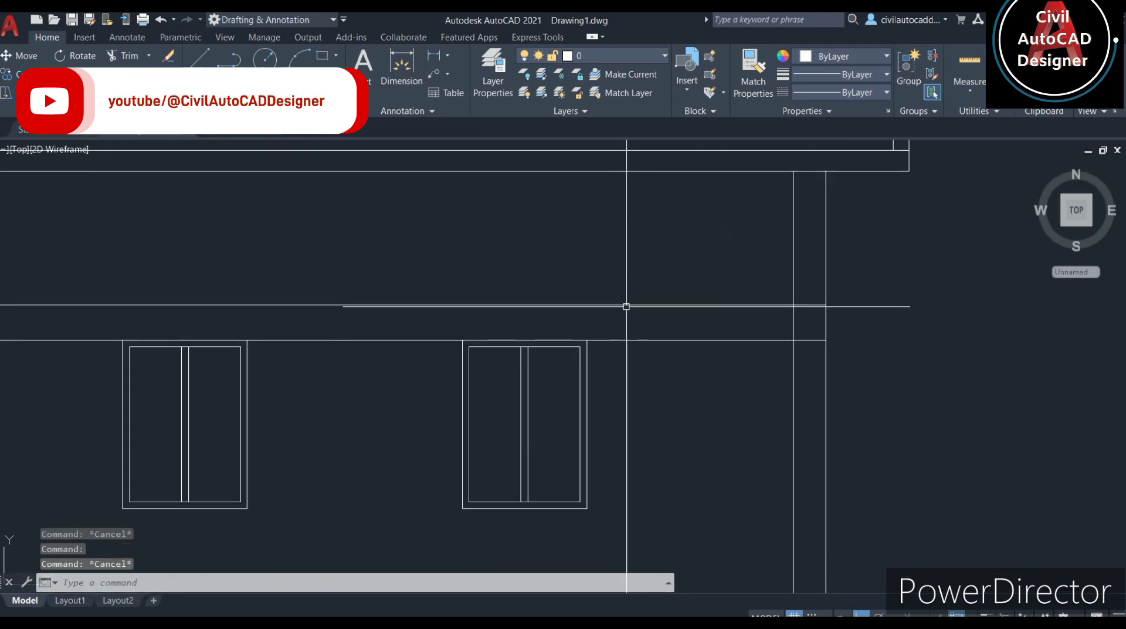
type("tr")
key("Return")
left_click(630, 305)
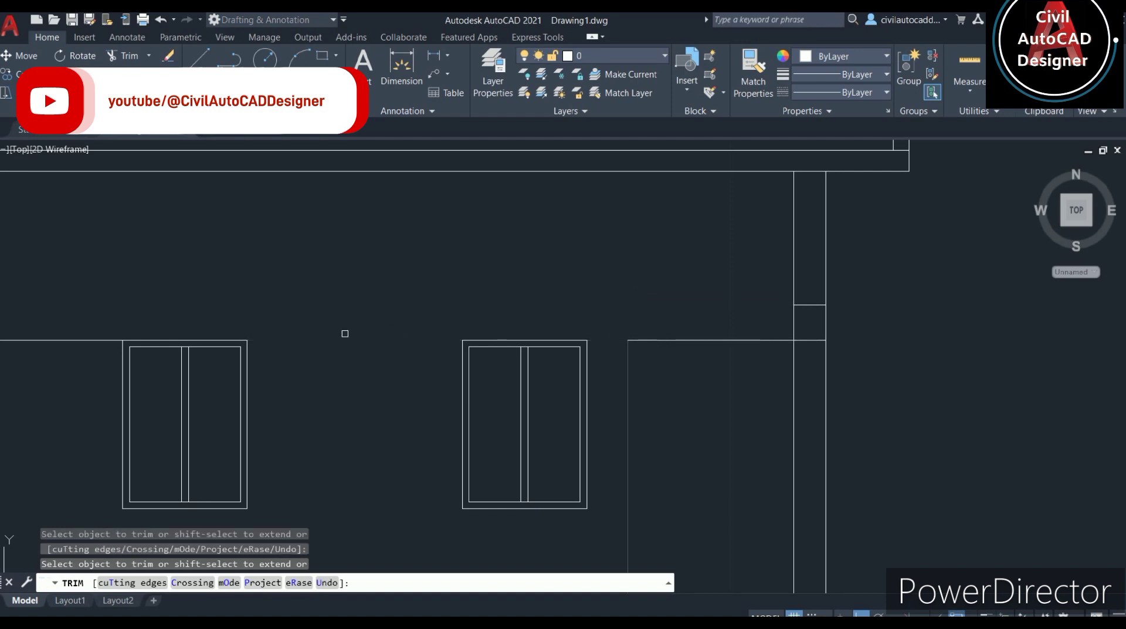
middle_click_drag(345, 333, 608, 329)
left_click(402, 356)
left_click(350, 289)
middle_click_drag(1050, 405, 1018, 403)
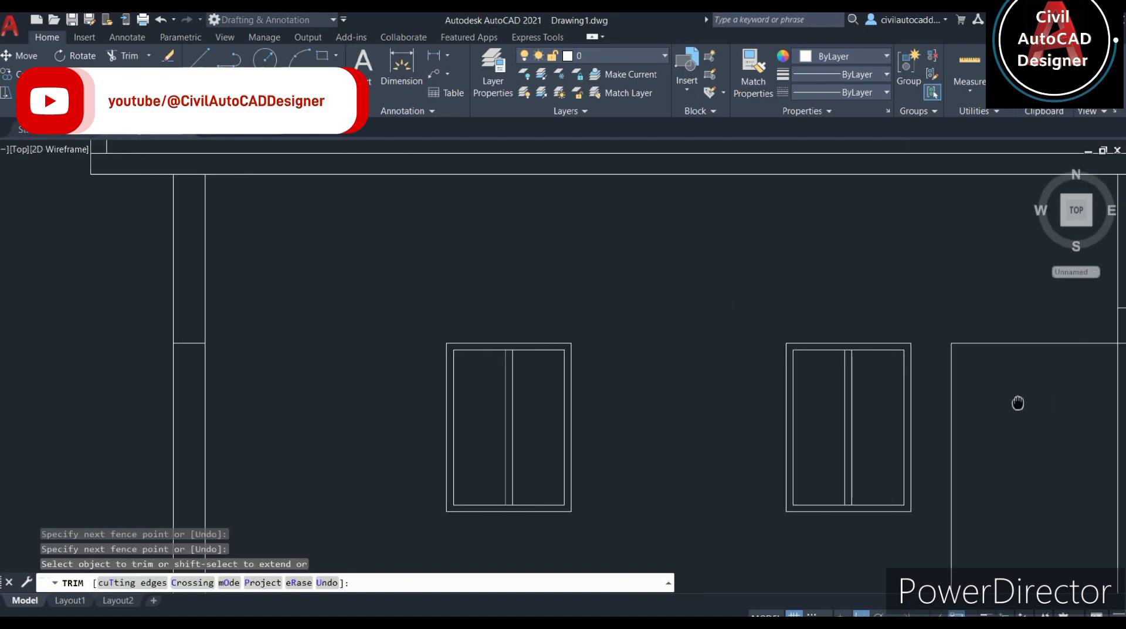
scroll(860, 369, "down", 2)
key("Escape")
- Offset the door's top line downward
type("o")
scroll(860, 370, "up", 2)
key("Return")
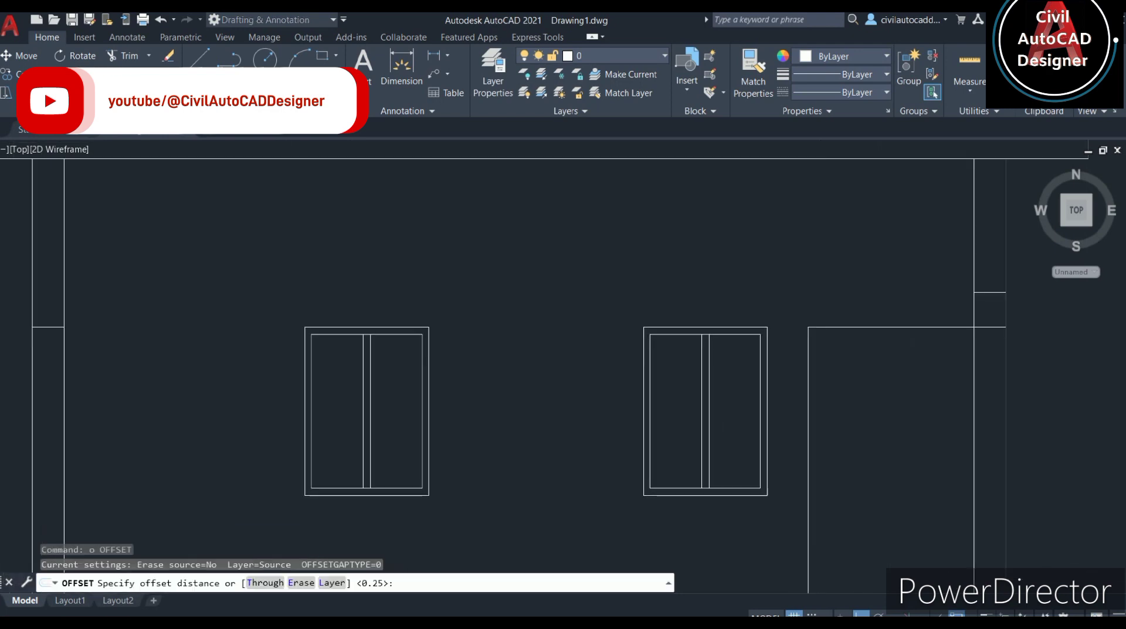
scroll(786, 338, "up", 4)
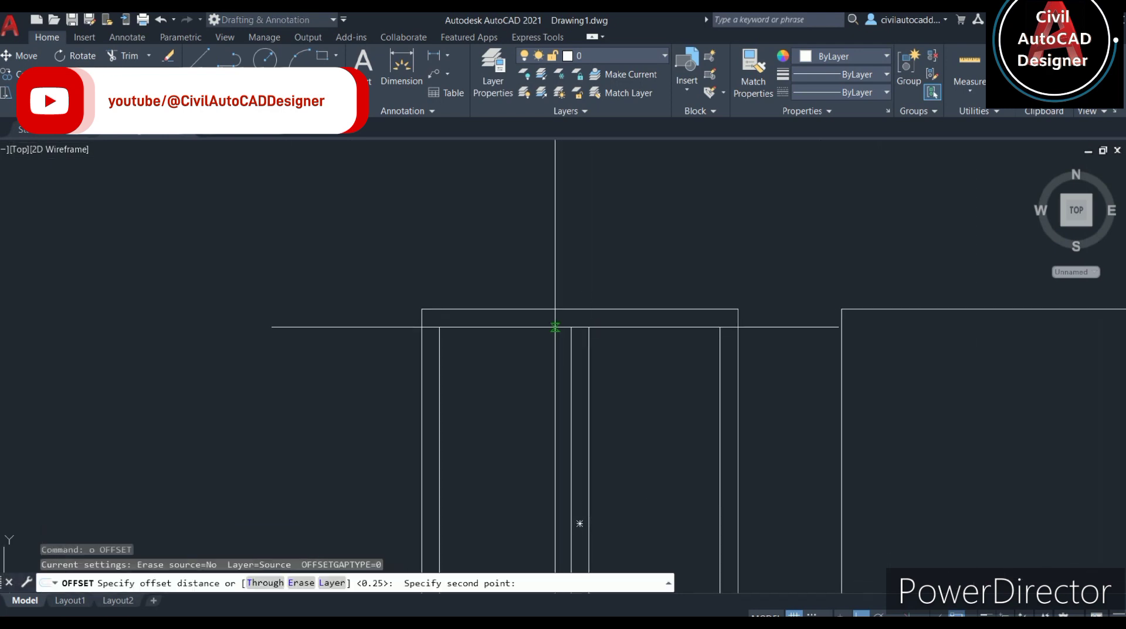
left_click(589, 327)
left_click(922, 309)
left_click(923, 364)
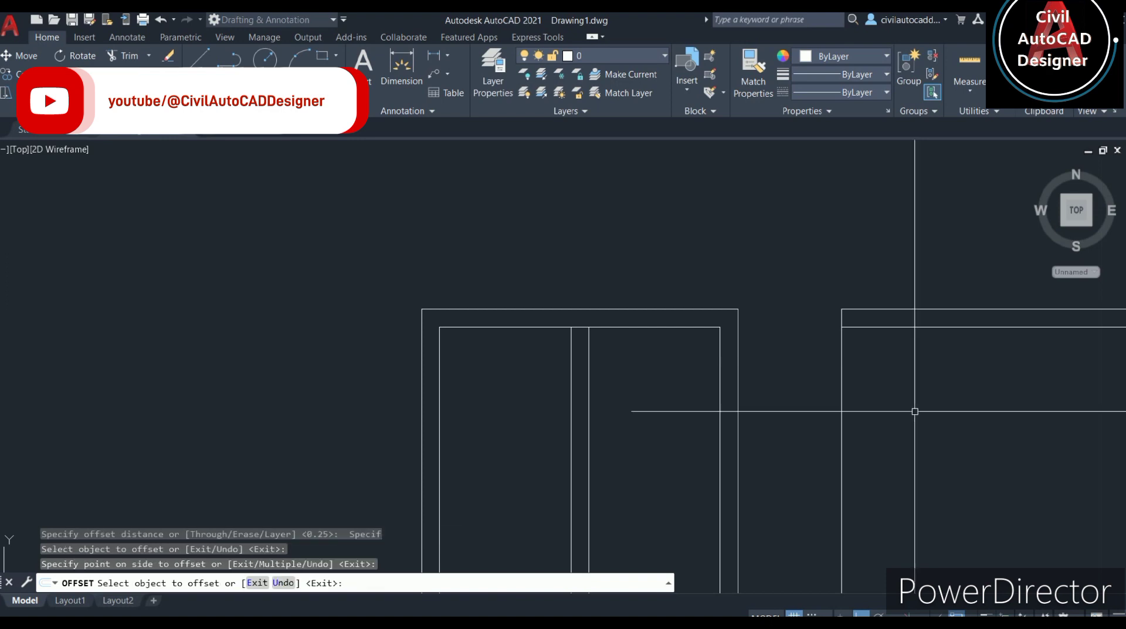
key("Escape")
- Join the door's left and top lines into one polyline and delete the leftover horizontal line
type("p")
key("Escape")
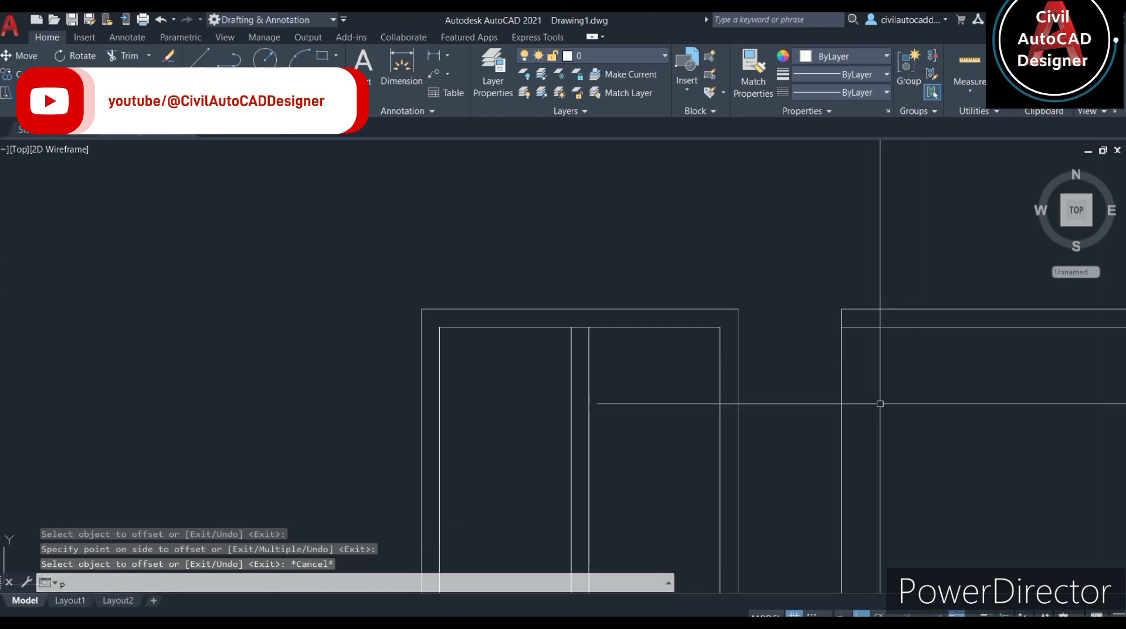
left_click(844, 394)
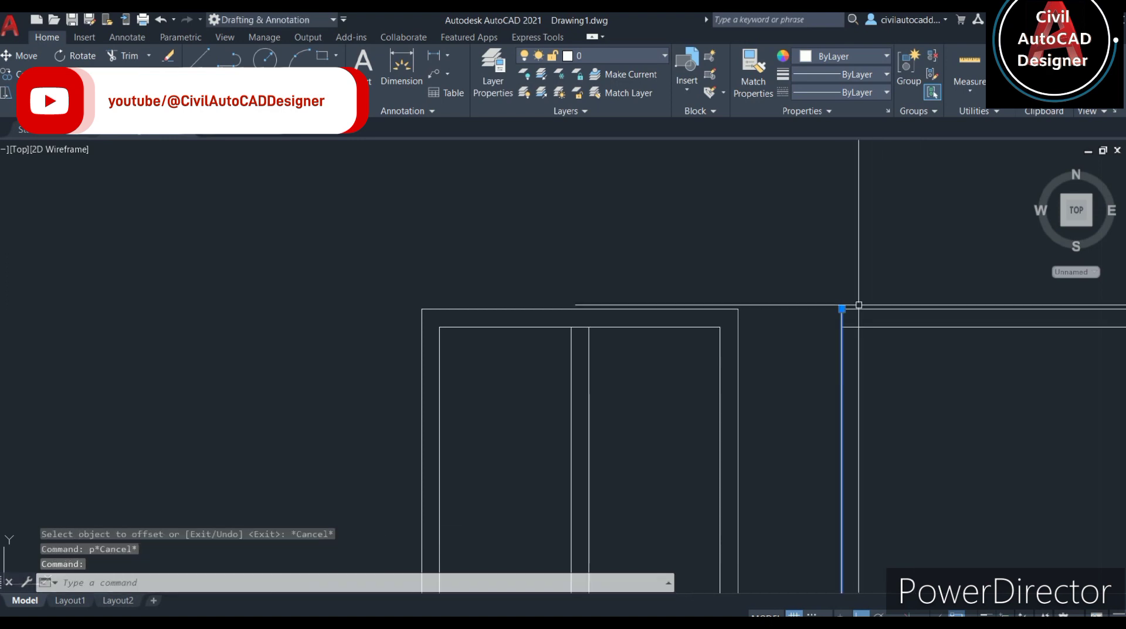
left_click(858, 309)
left_click(857, 314)
type("j")
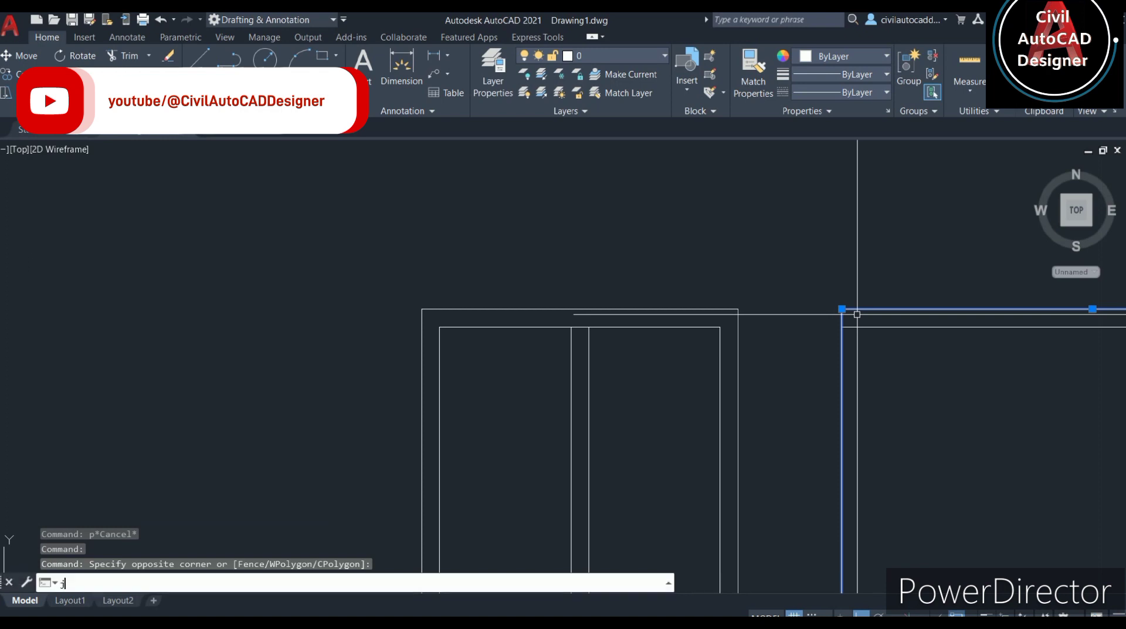
key("Return")
left_click(874, 325)
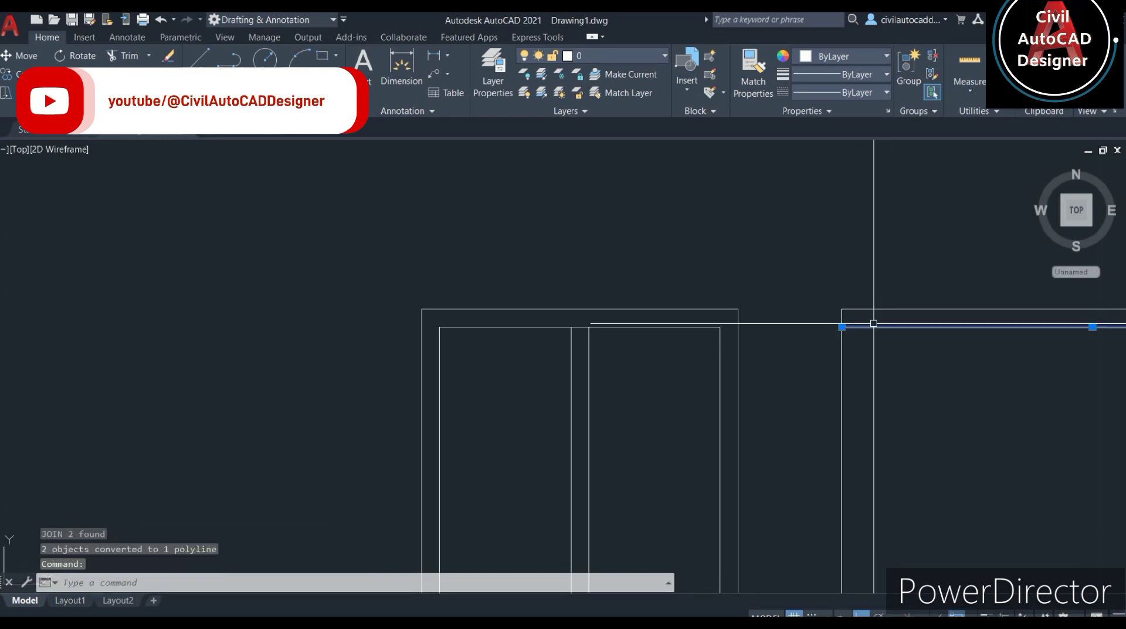
key("Delete")
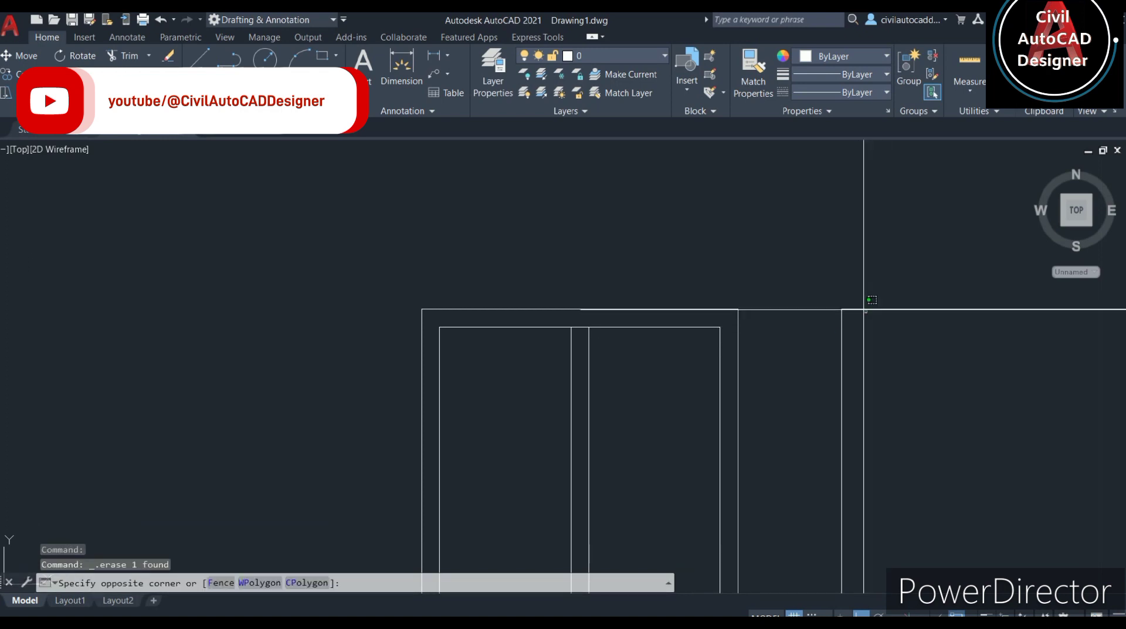
left_click(867, 311)
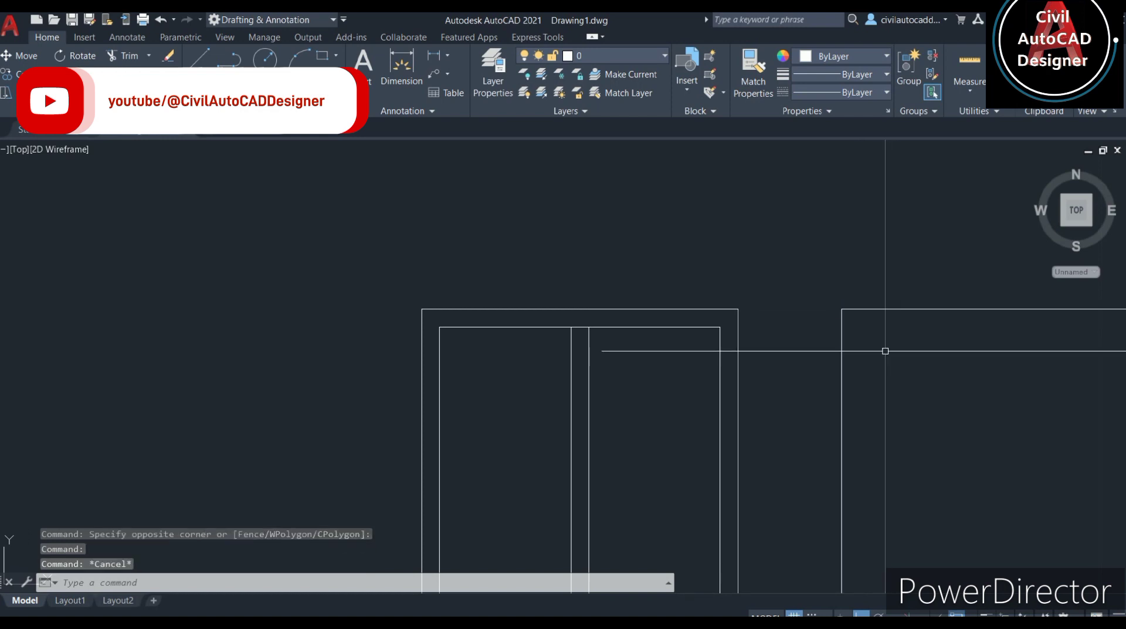
- Offset the door outline 0.05 inward to form the inner frame
type("o")
key("Return")
scroll(623, 338, "up", 2)
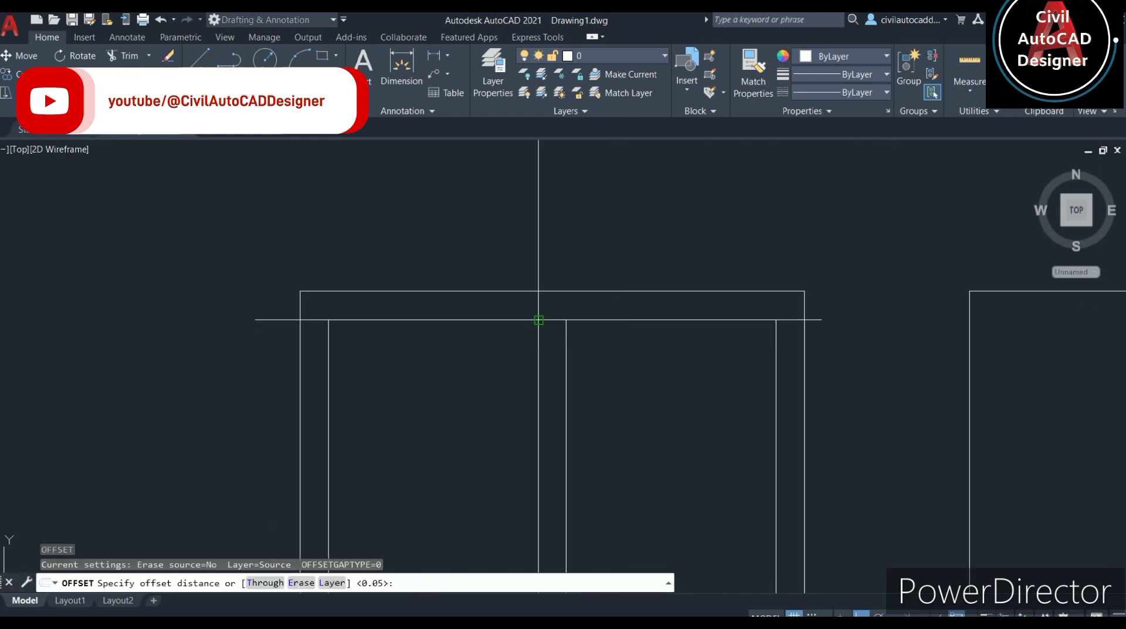
left_click(538, 320)
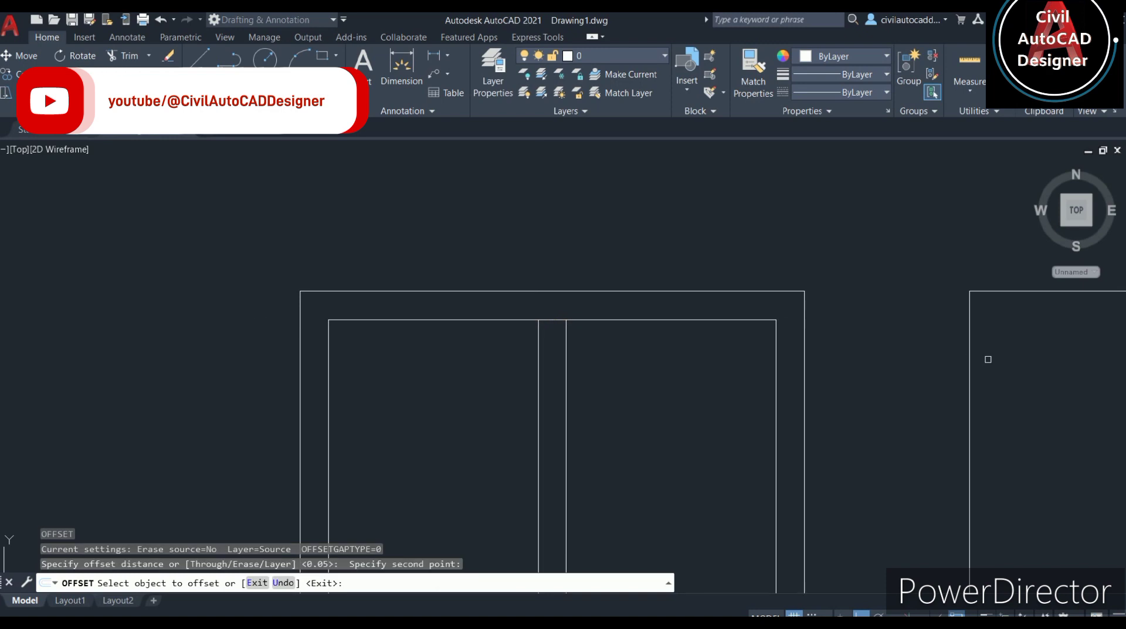
left_click(974, 361)
scroll(1051, 395, "down", 3)
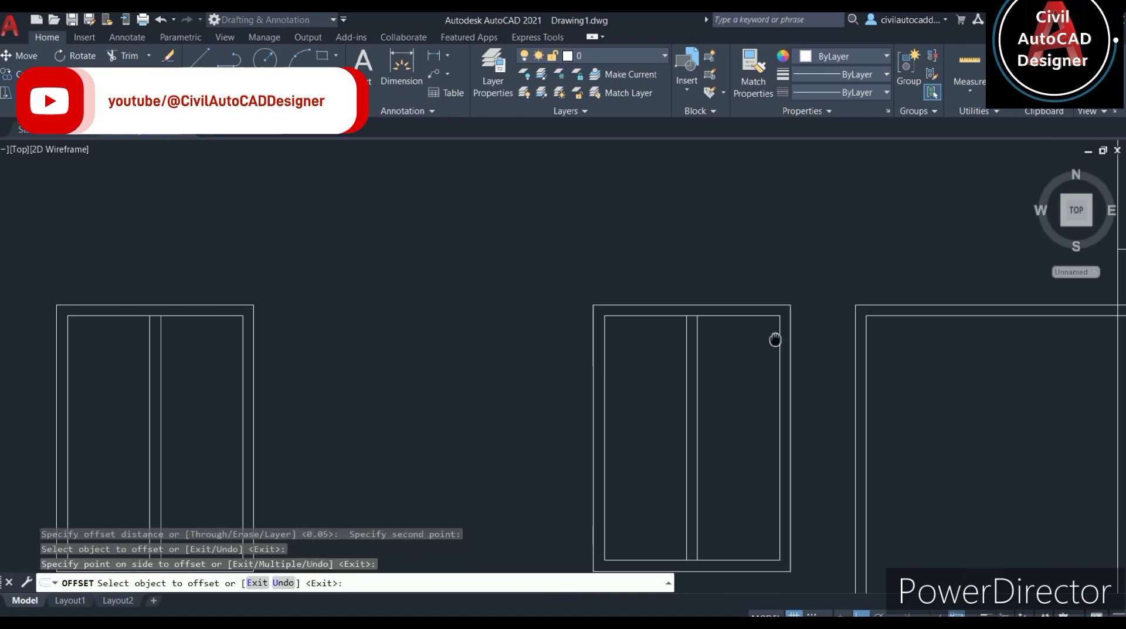
left_click(774, 334)
key("Escape")
- Draw a horizontal line from the left window's lower corner out past the left wall
scroll(870, 437, "down", 4)
middle_click_drag(870, 438, 857, 409)
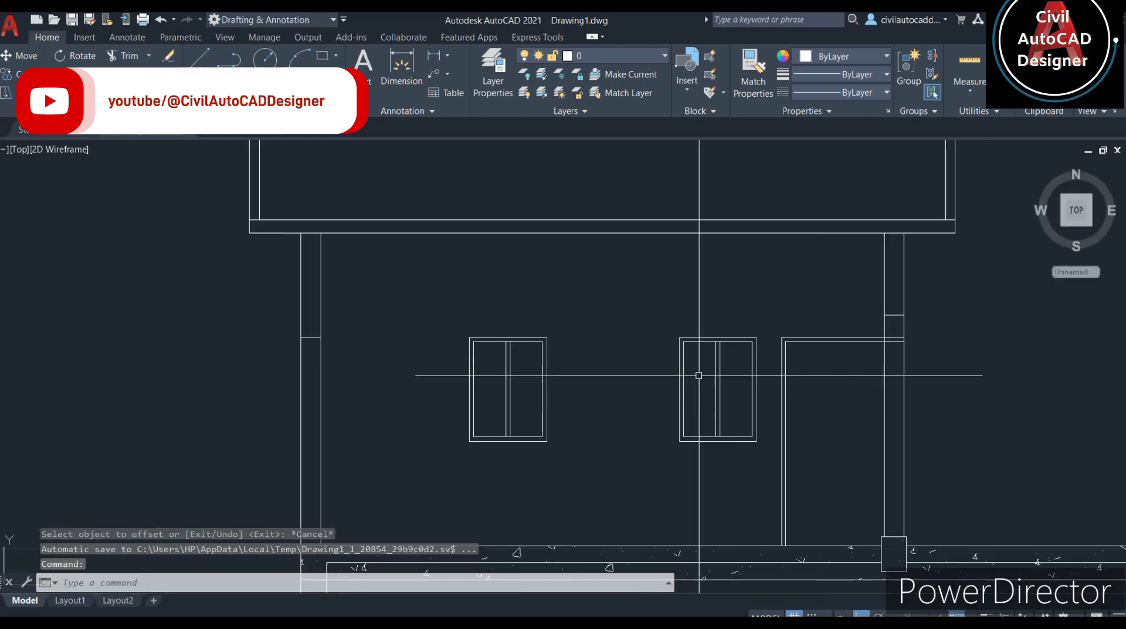
scroll(322, 367, "down", 5)
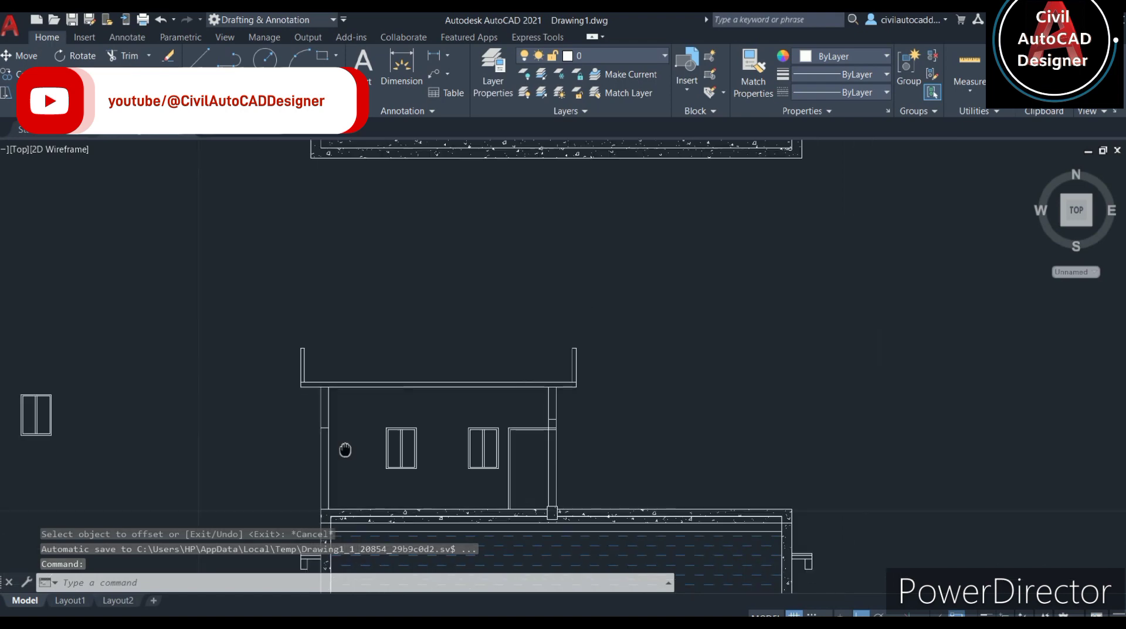
middle_click_drag(252, 282, 251, 346)
scroll(251, 346, "up", 8)
scroll(251, 347, "down", 2)
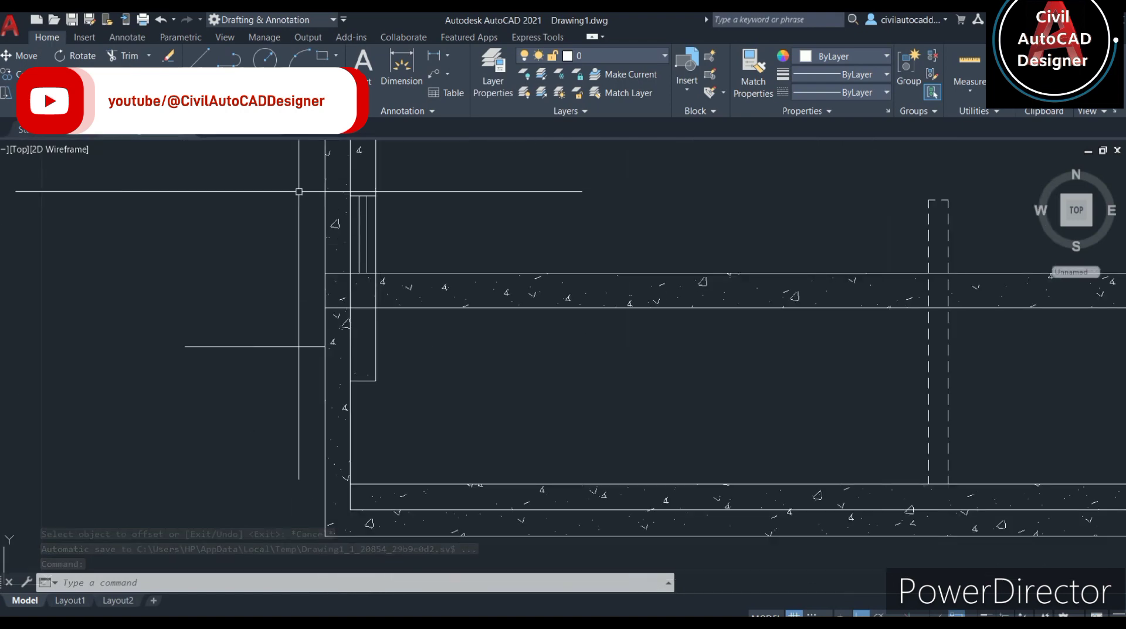
scroll(503, 219, "down", 5)
mouse_move(546, 423)
middle_mouse_down()
mouse_move(461, 487)
mouse_move(482, 381)
middle_mouse_up()
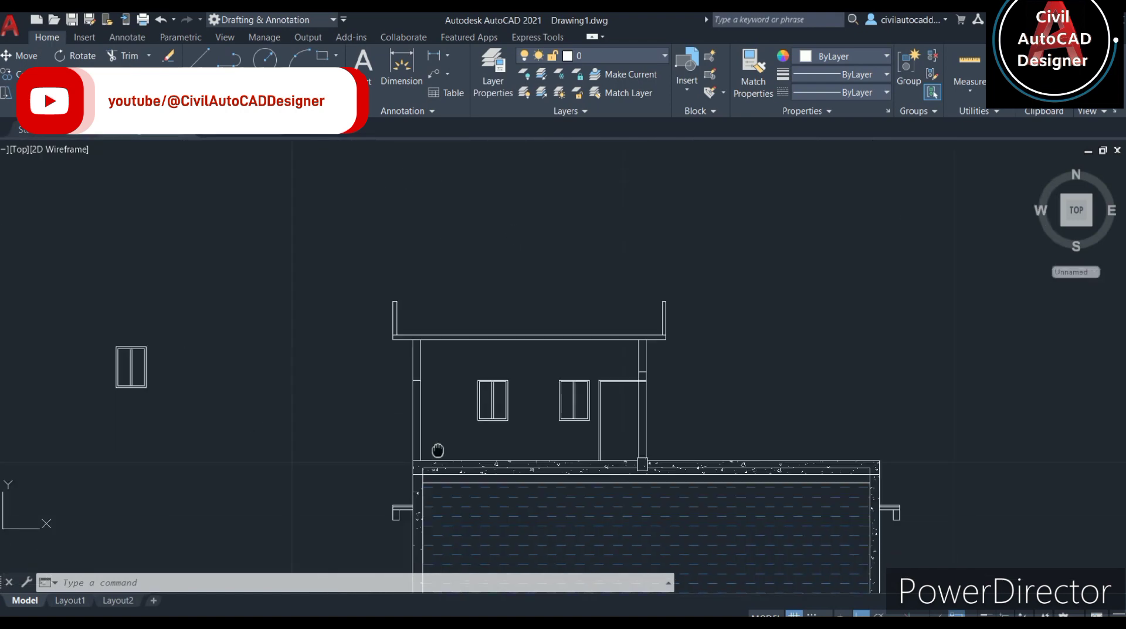
scroll(464, 366, "up", 4)
type("l")
key("Return")
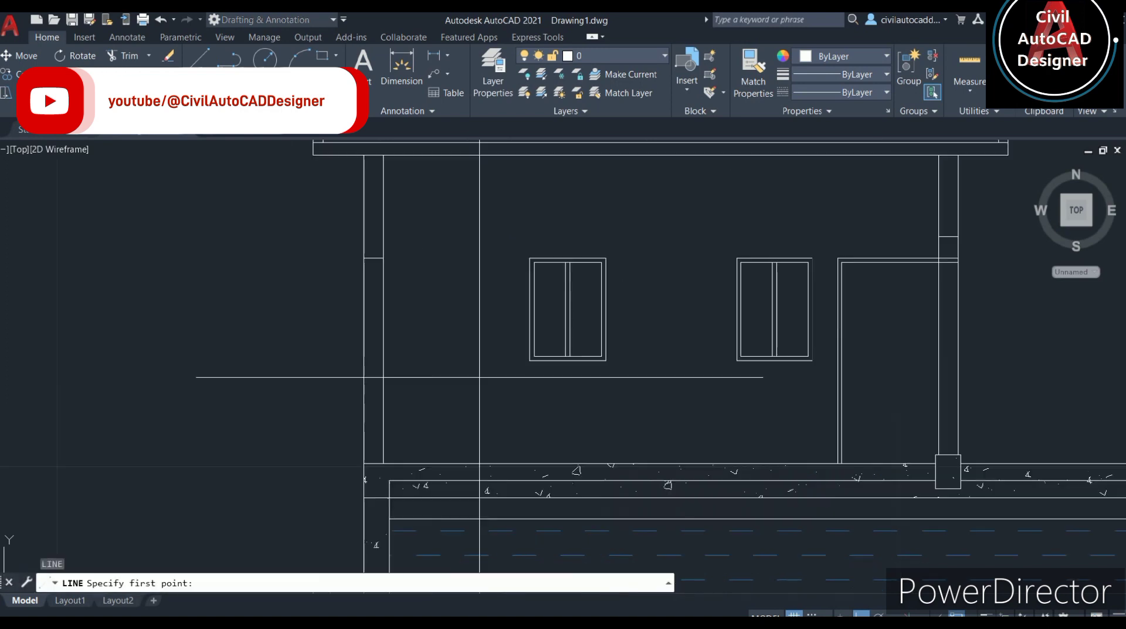
left_click(530, 360)
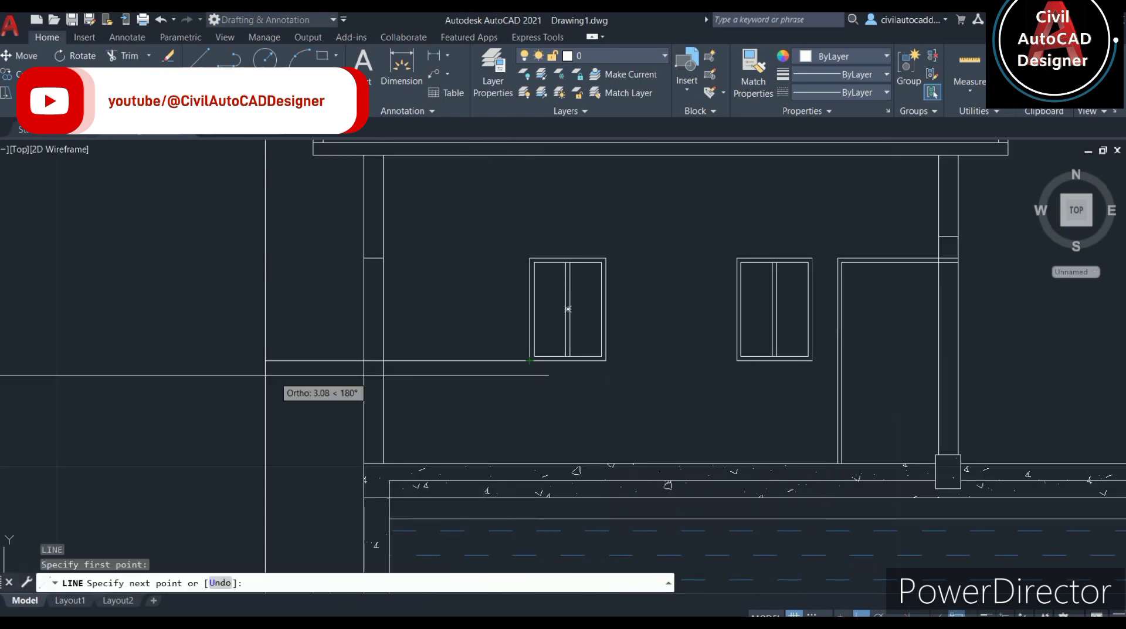
left_click(217, 370)
key("Escape")
- Trim the unwanted part of that line and a stray horizontal segment
type("tr")
key("Return")
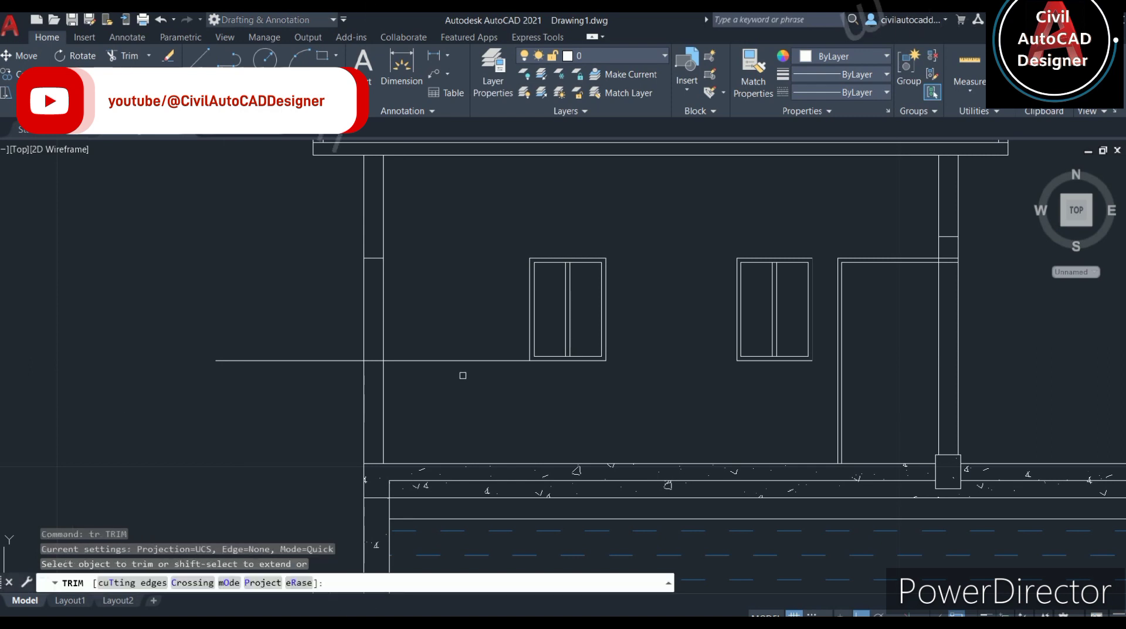
left_click(460, 372)
left_click(440, 289)
key("Return")
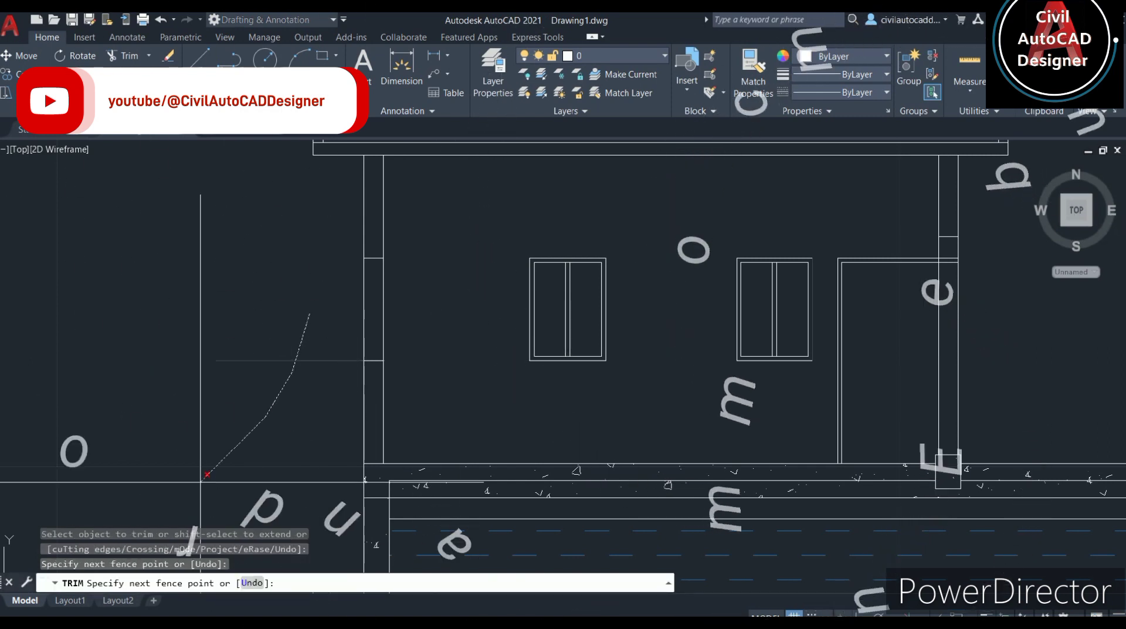
key("Escape")
scroll(285, 408, "down", 4)
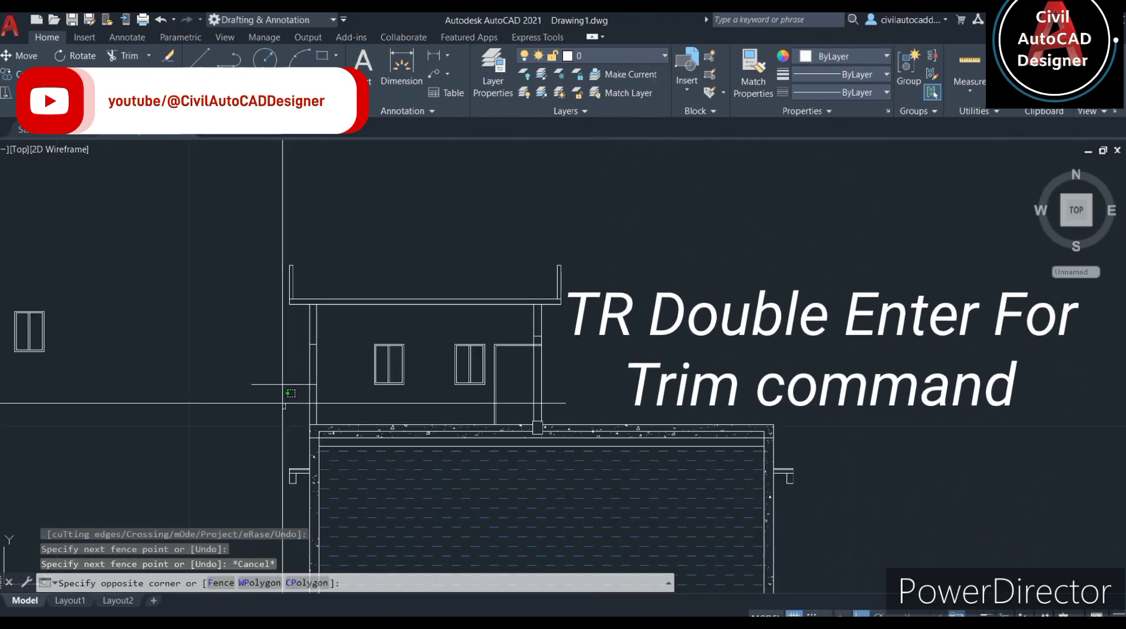
- Fence-trim the leftover segments crossing near the left column
type("tr")
key("Return")
left_click(282, 403)
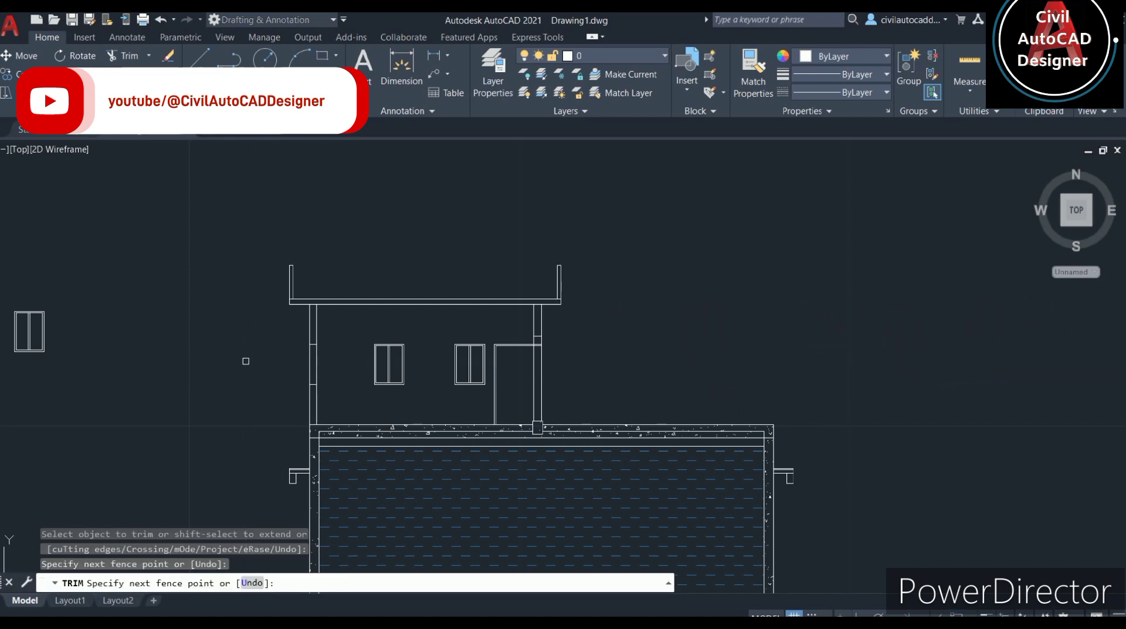
left_click(252, 374)
key("Return")
middle_click_drag(367, 264, 364, 539)
scroll(312, 264, "up", 3)
scroll(289, 246, "up", 2)
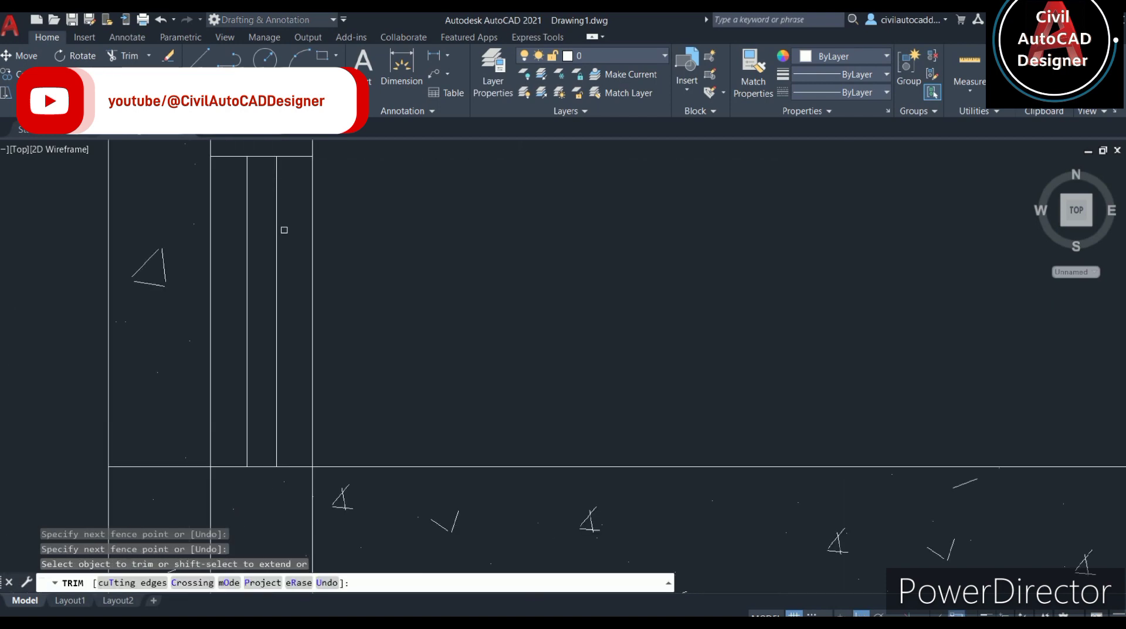
key("Escape")
- Select the two vertical lines inside the column, then clear the selection
left_click(291, 252)
left_click(235, 253)
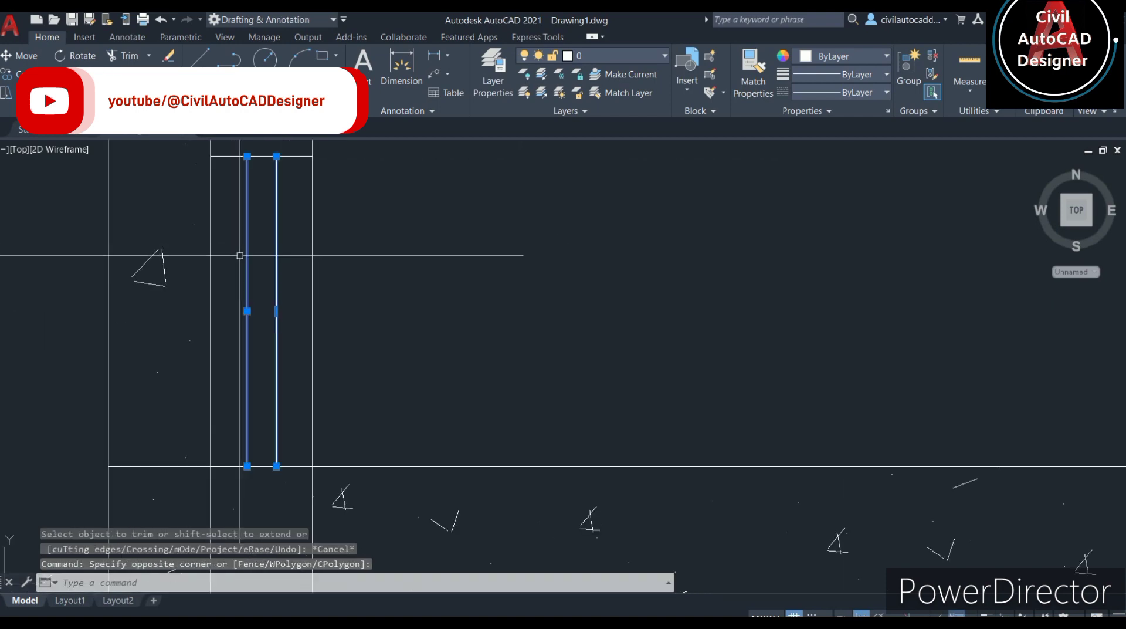
scroll(420, 470, "down", 3)
key("Escape")
scroll(410, 470, "down", 2)
middle_click_drag(410, 471, 395, 304)
scroll(456, 212, "up", 3)
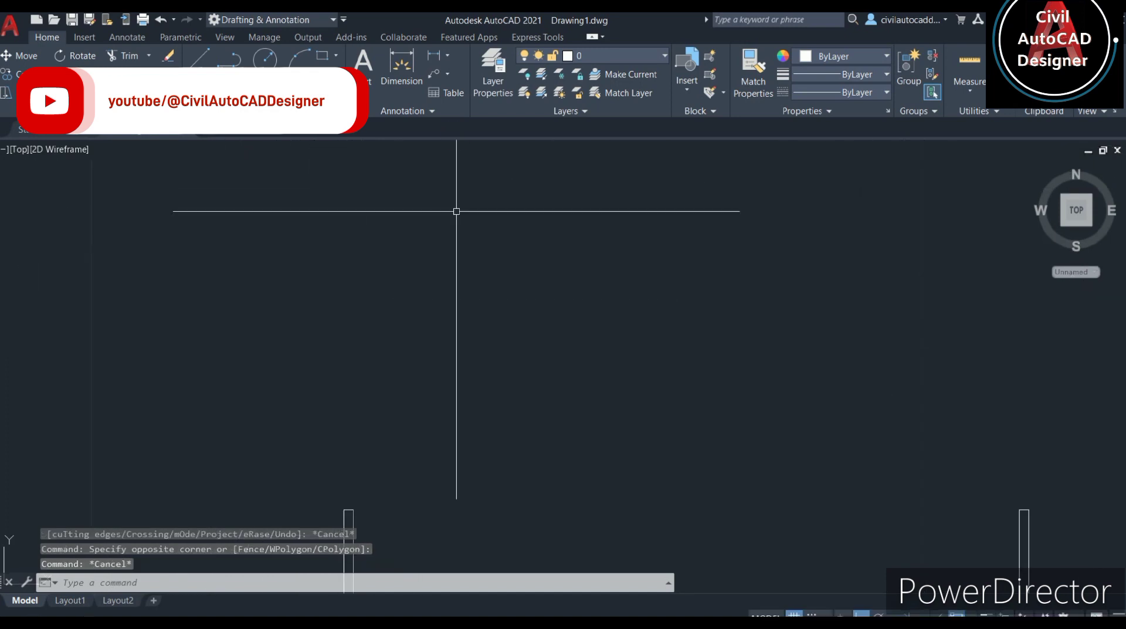
scroll(451, 381, "down", 3)
scroll(453, 435, "up", 3)
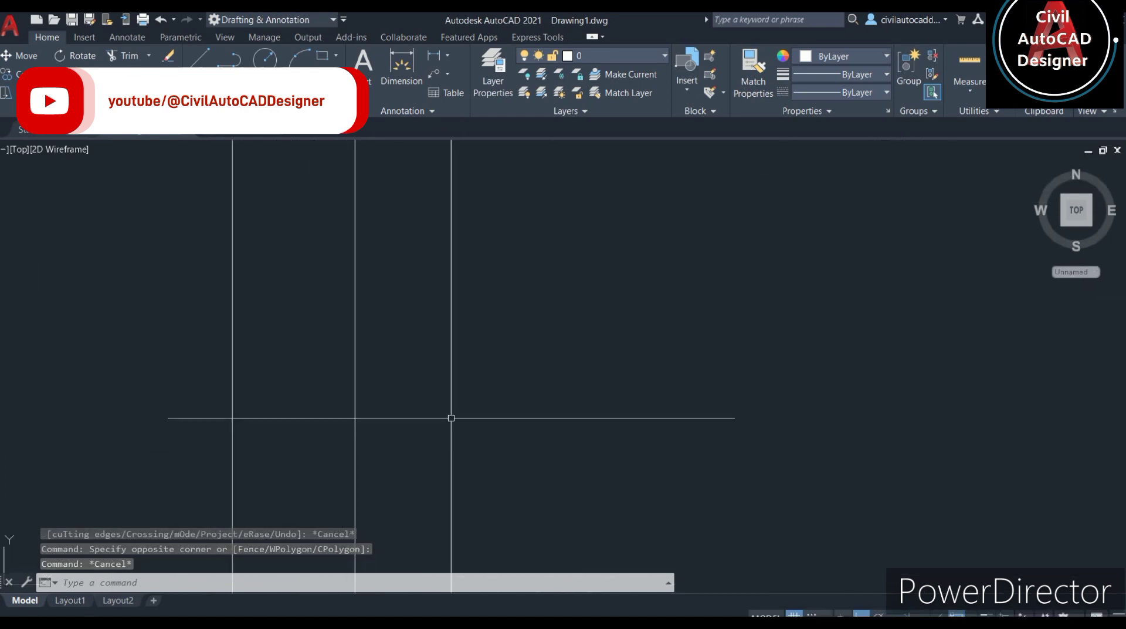
- Begin a line at the column base, cancel it, and recentre the pump room
type("l")
key("Return")
scroll(414, 337, "down", 3)
left_click(349, 265)
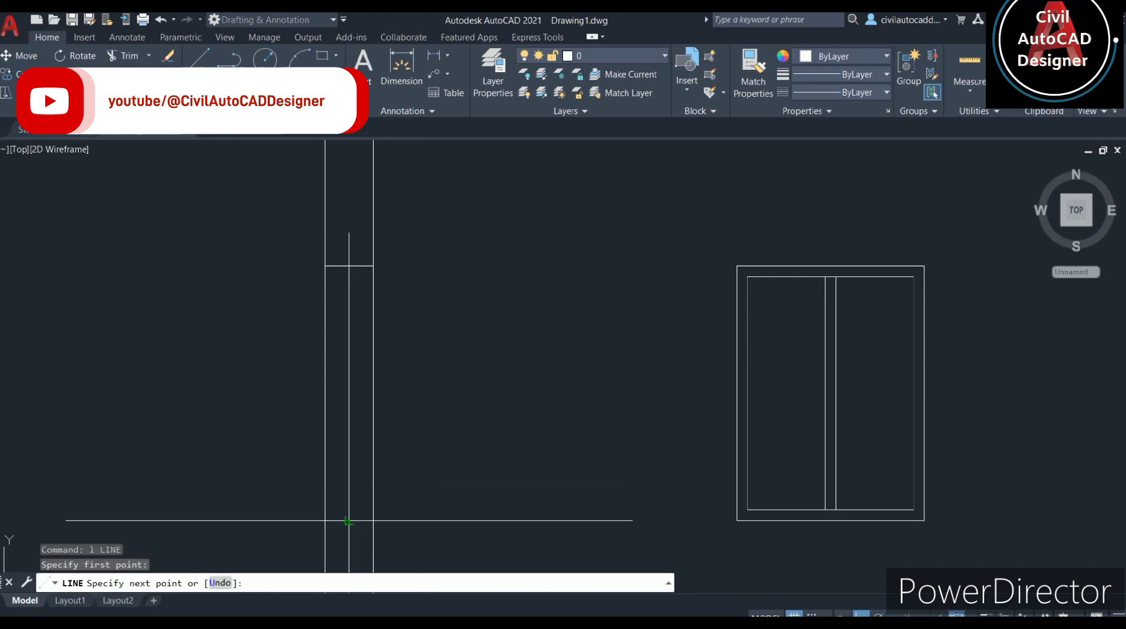
scroll(349, 520, "down", 3)
key("Escape")
middle_click_drag(504, 415, 586, 387)
scroll(607, 398, "down", 2)
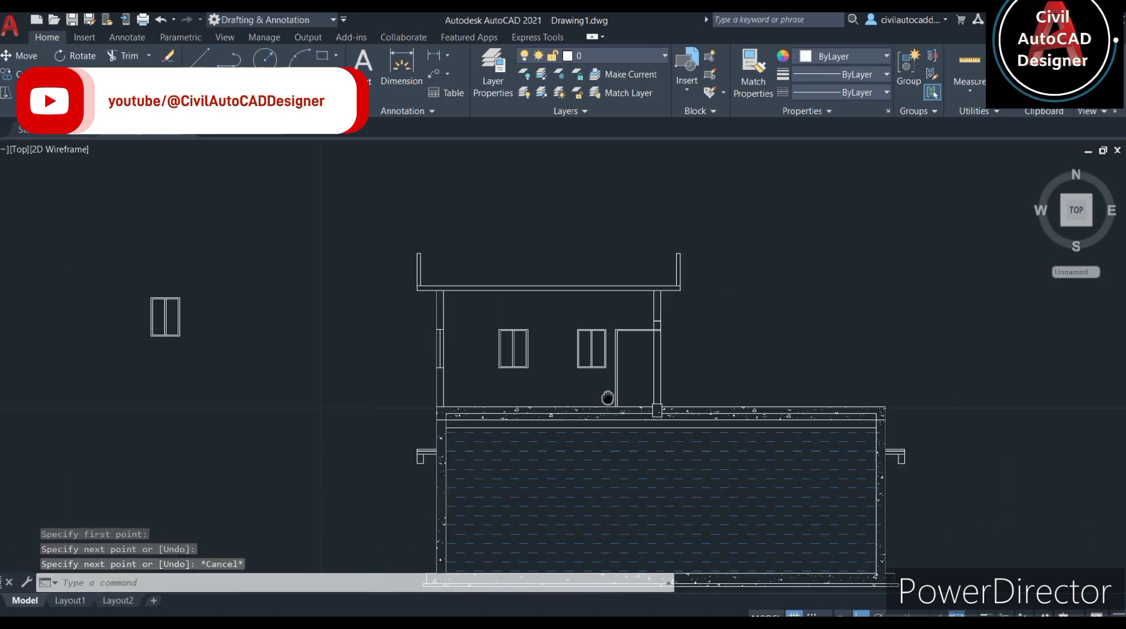
scroll(610, 390, "up", 2)
scroll(612, 399, "up", 2)
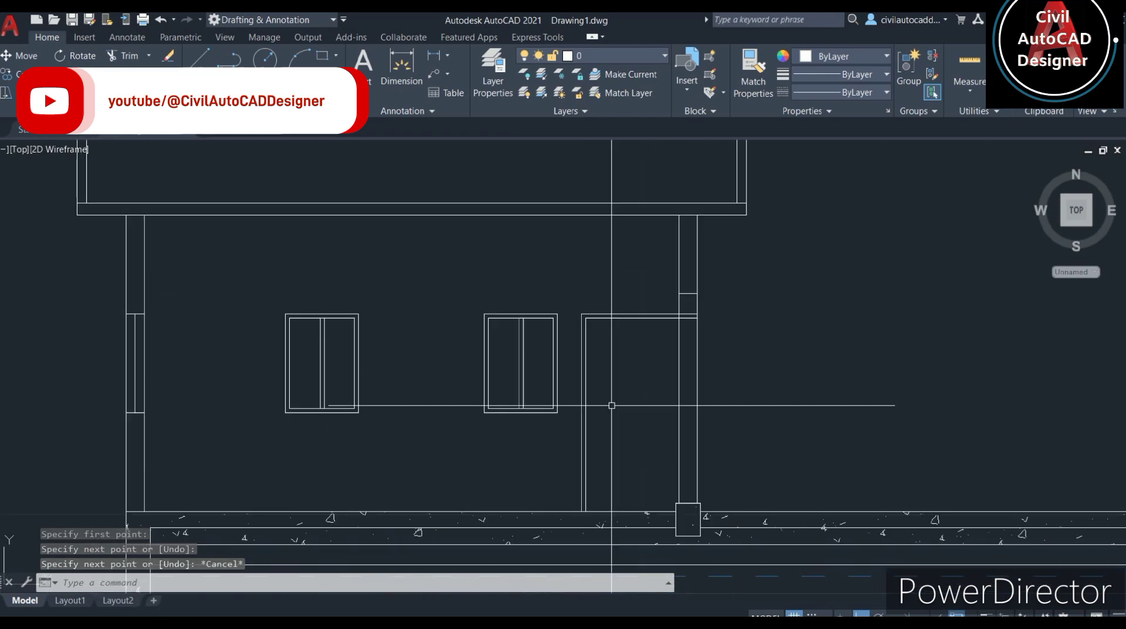
scroll(612, 405, "down", 2)
middle_click_drag(412, 486, 363, 428)
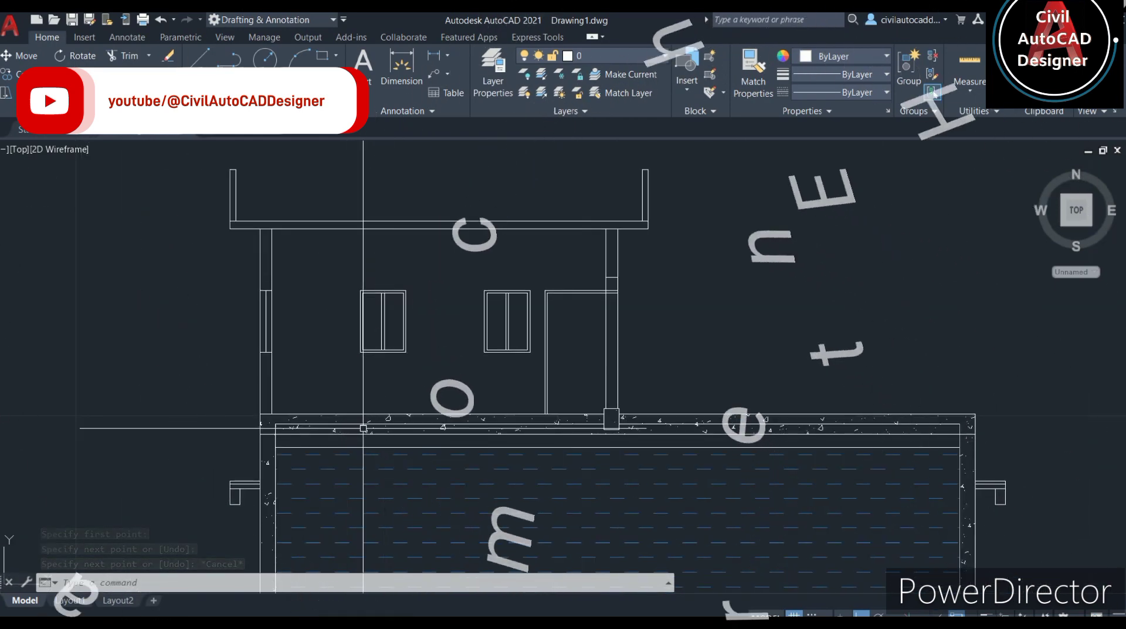
type("h")
key("Return")
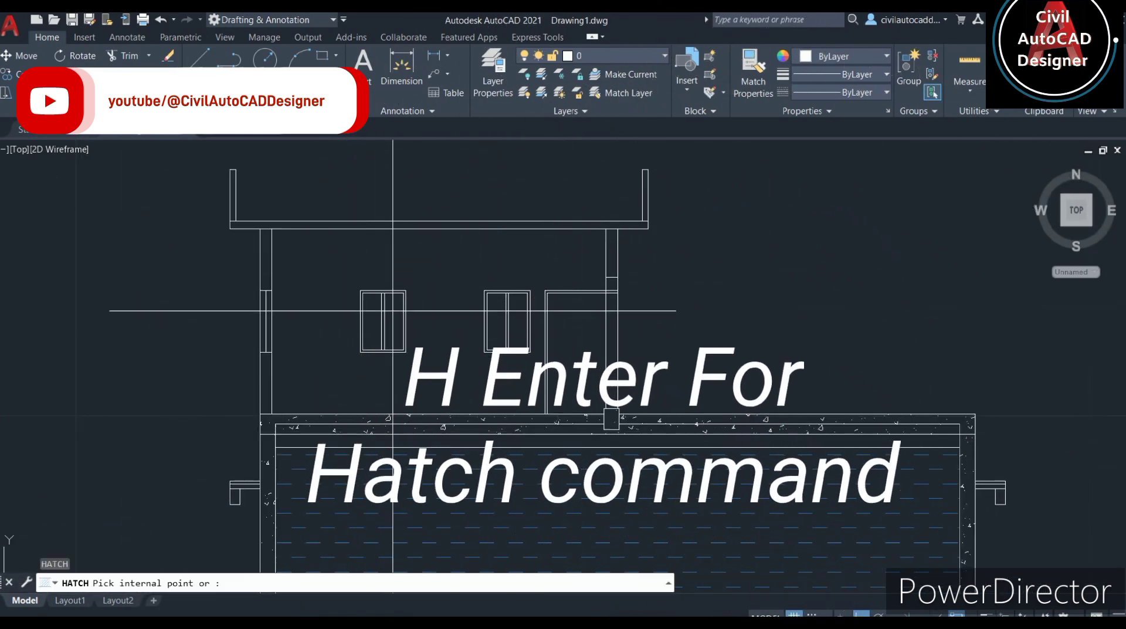
scroll(249, 212, "up", 2)
scroll(249, 212, "up", 2)
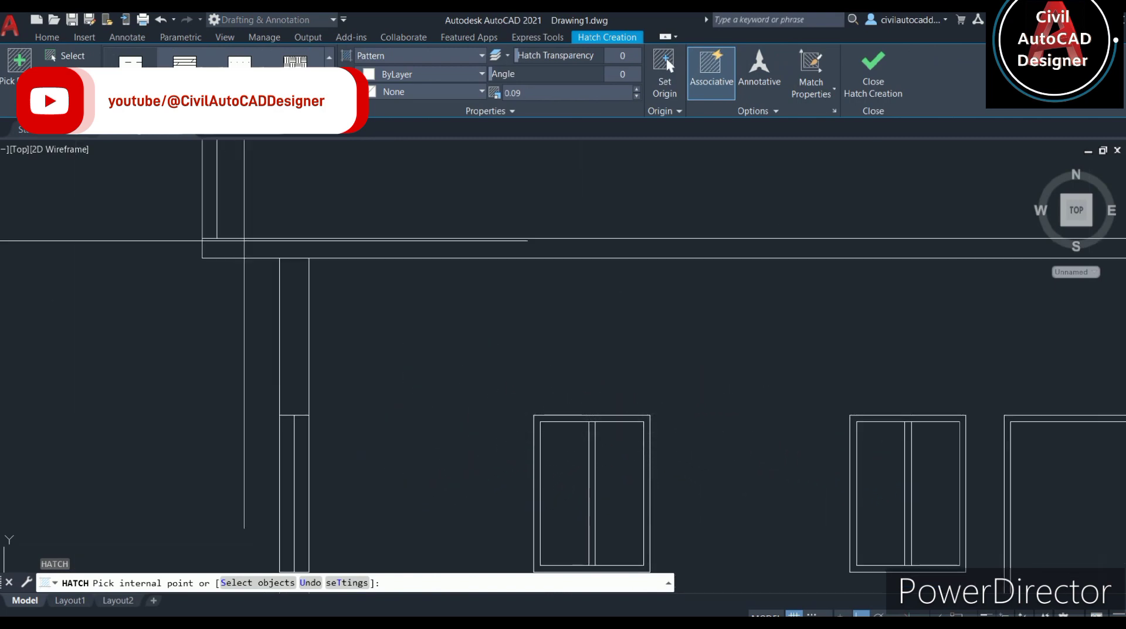
scroll(244, 240, "up", 2)
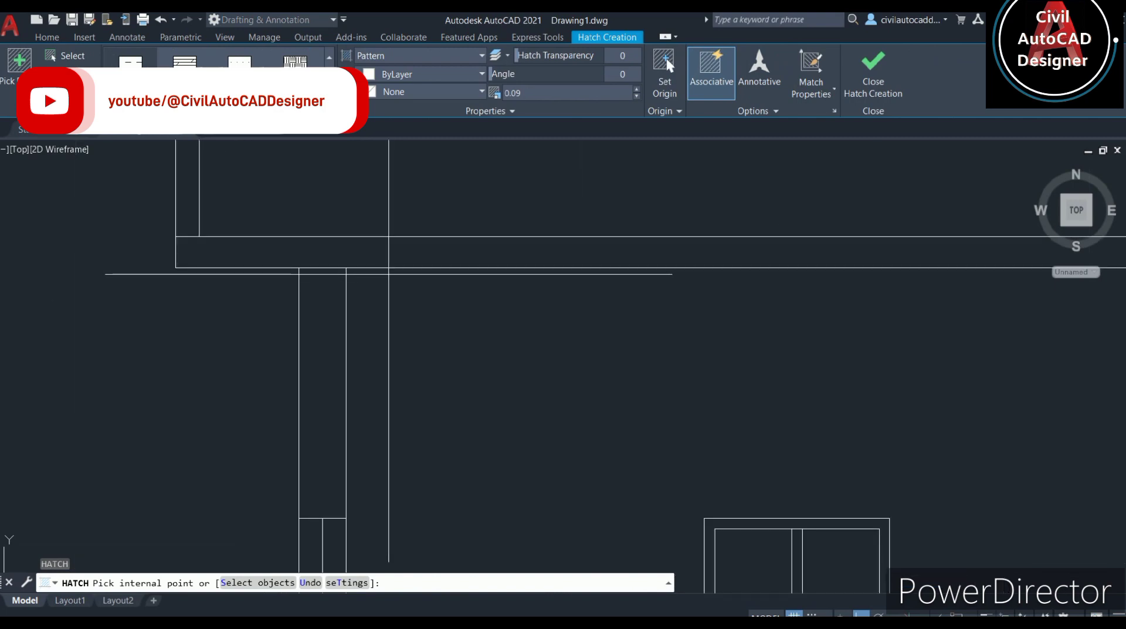
scroll(388, 274, "down", 2)
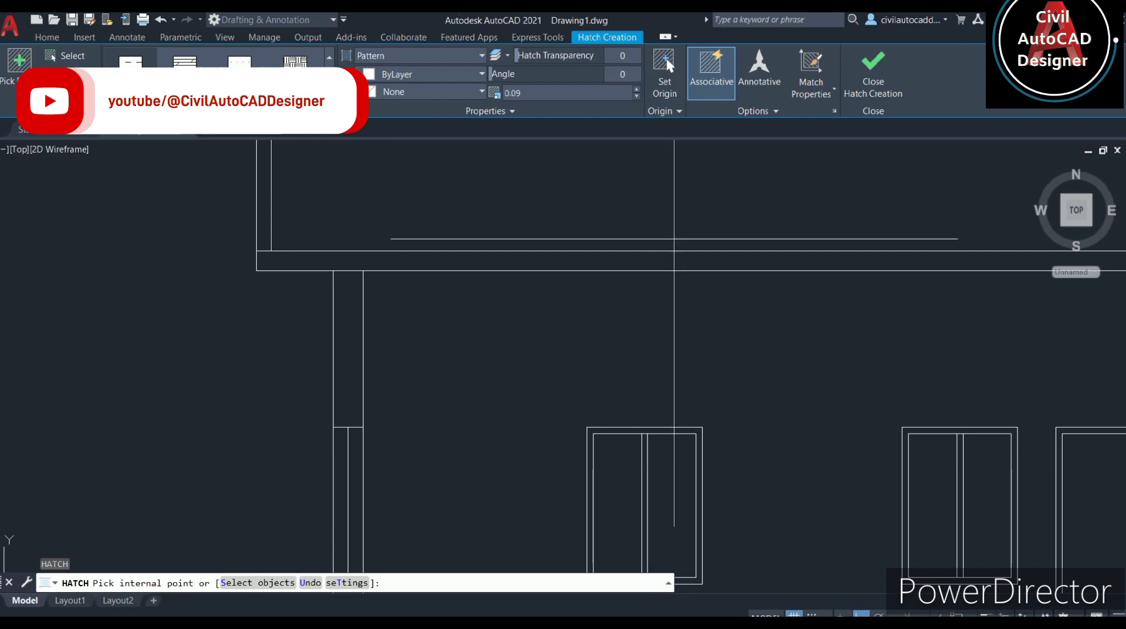
left_click(669, 261)
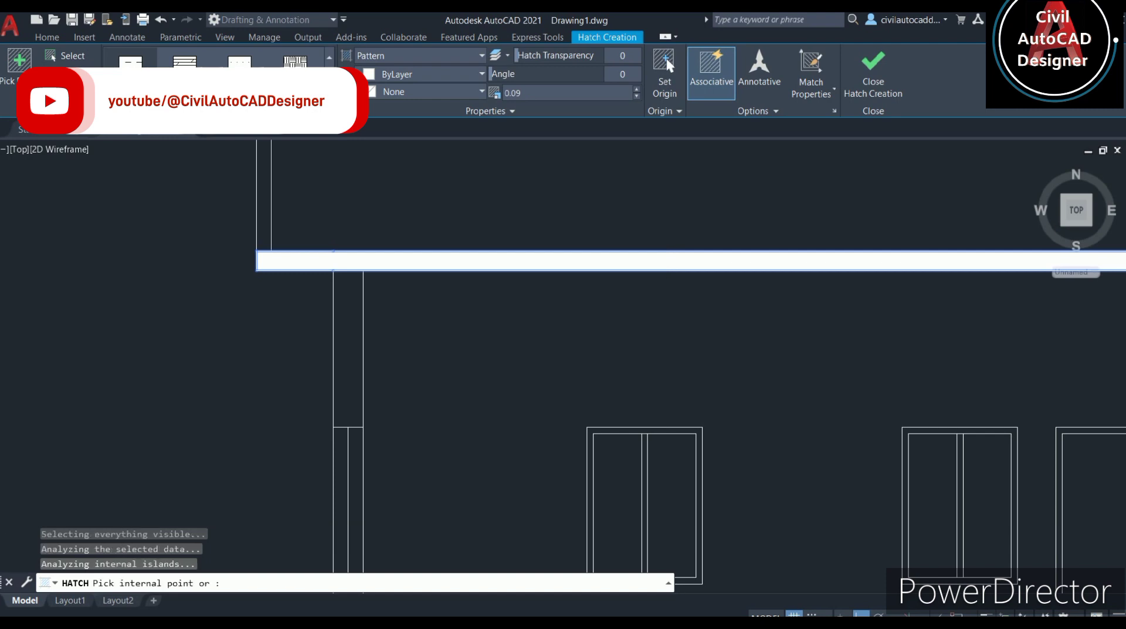
scroll(669, 260, "down", 2)
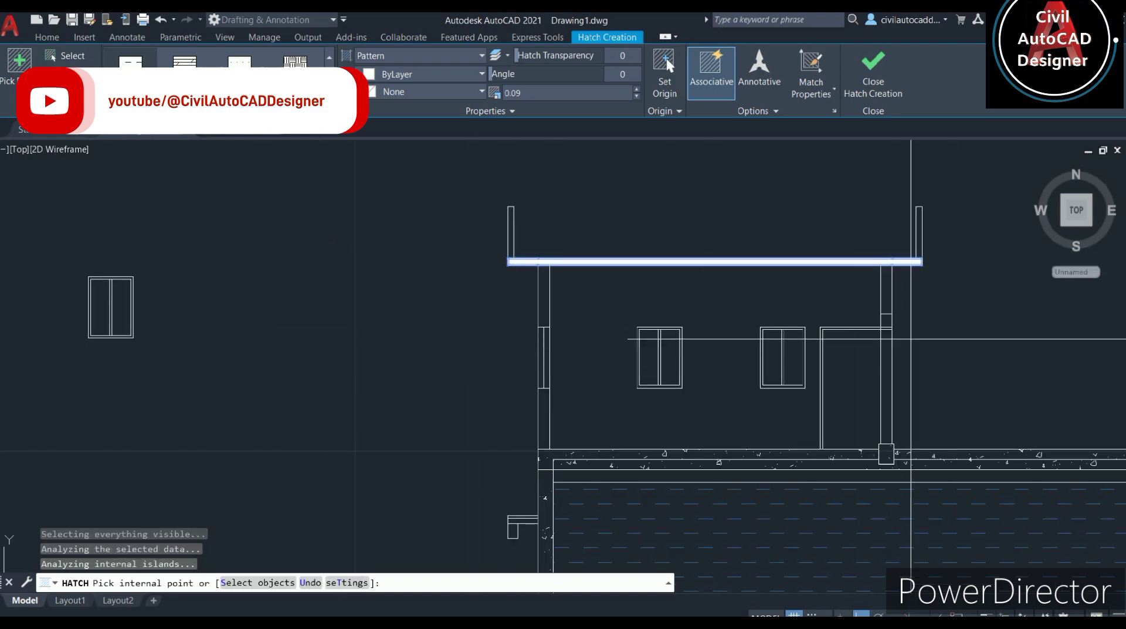
scroll(685, 334, "up", 2)
scroll(1021, 321, "up", 2)
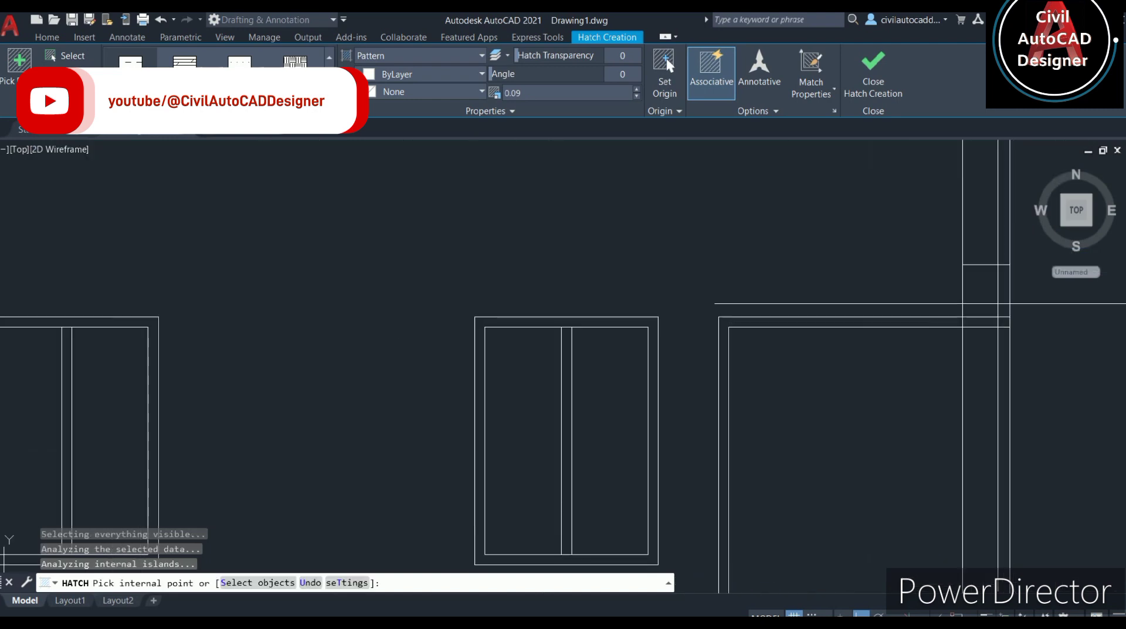
scroll(996, 287, "down", 2)
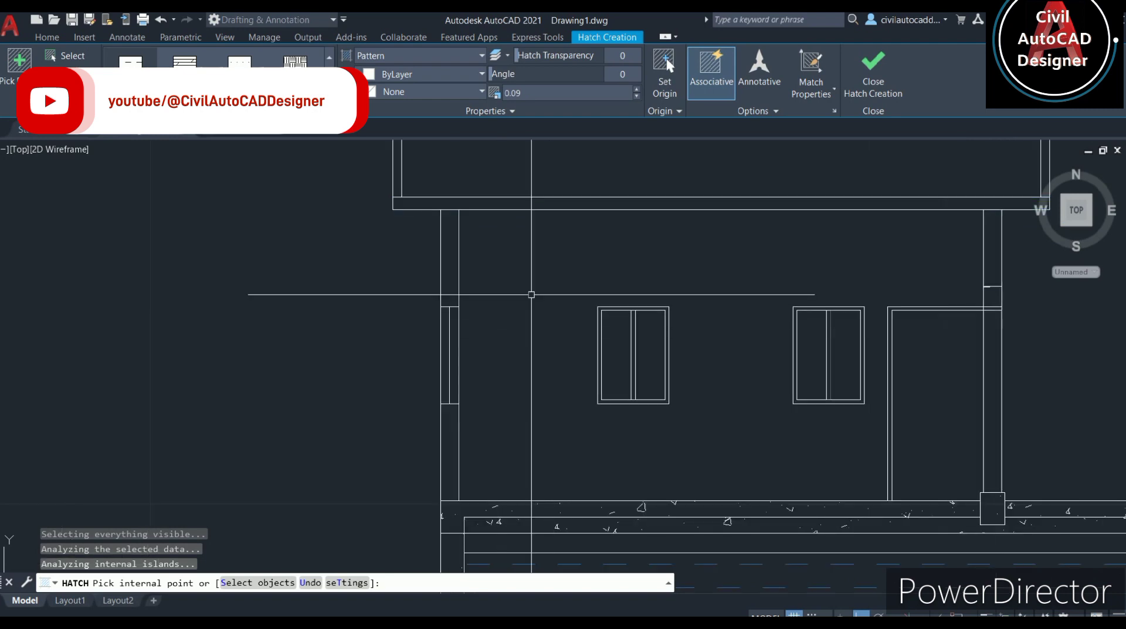
key("Escape")
scroll(879, 255, "up", 4)
left_click(863, 245)
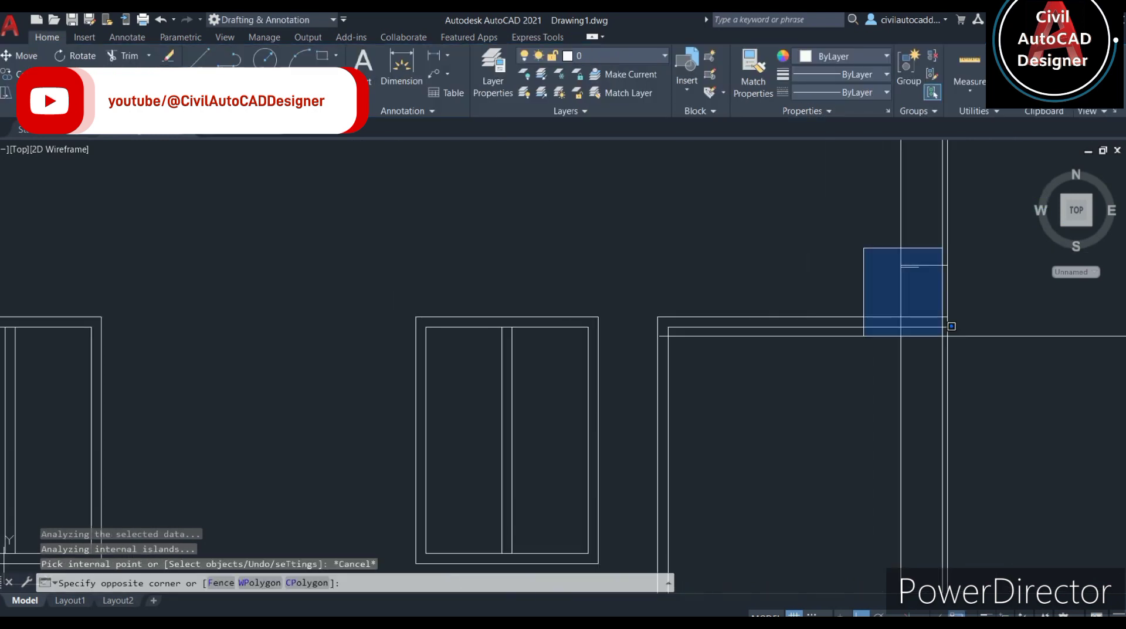
left_click(955, 338)
type("c")
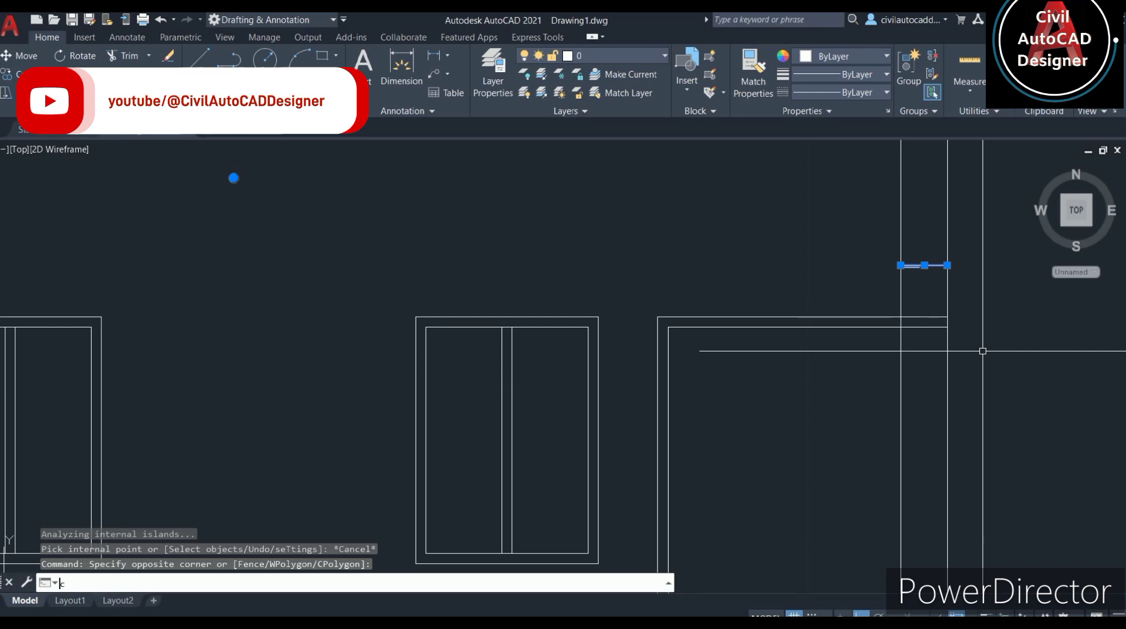
key("Return")
scroll(905, 268, "up", 2)
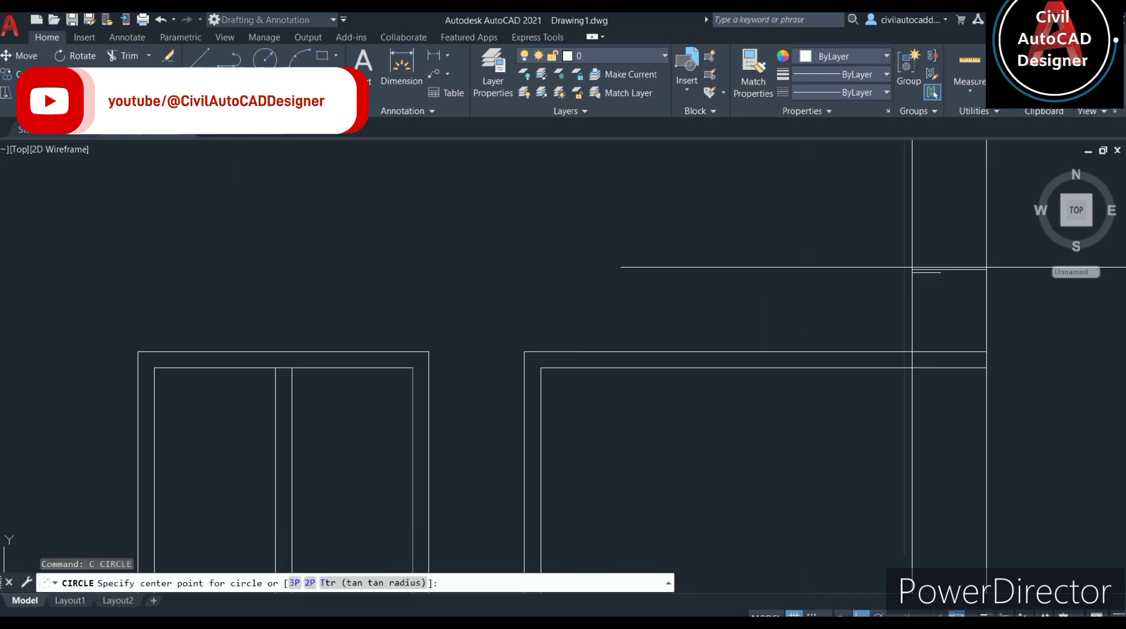
scroll(906, 267, "up", 2)
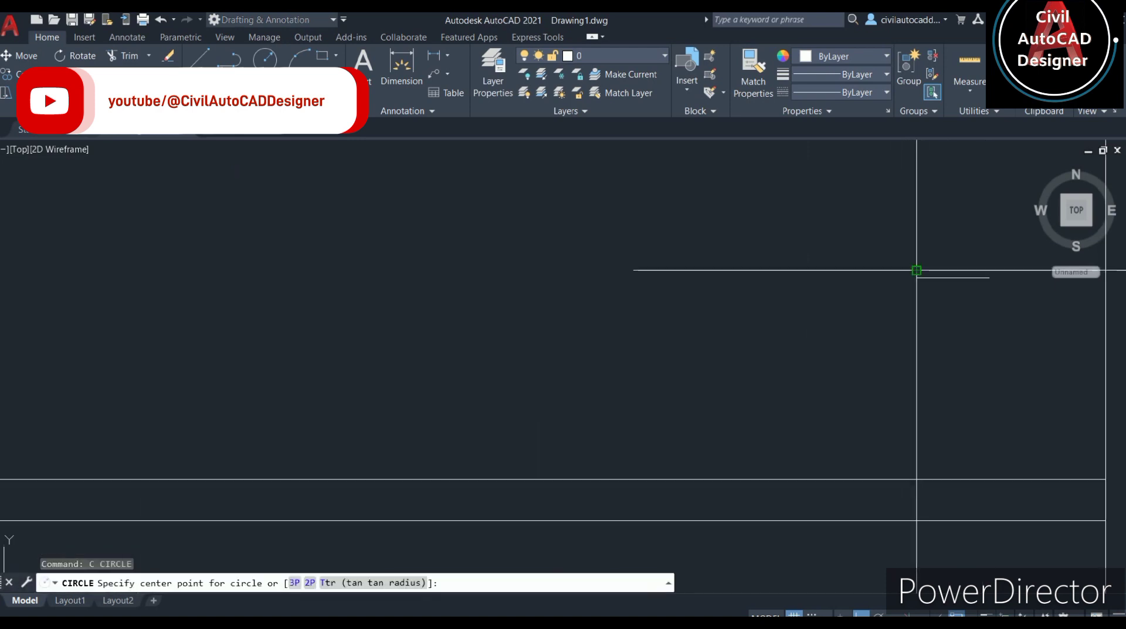
left_click(917, 270)
scroll(455, 267, "up", 2)
middle_click_drag(930, 314, 753, 321)
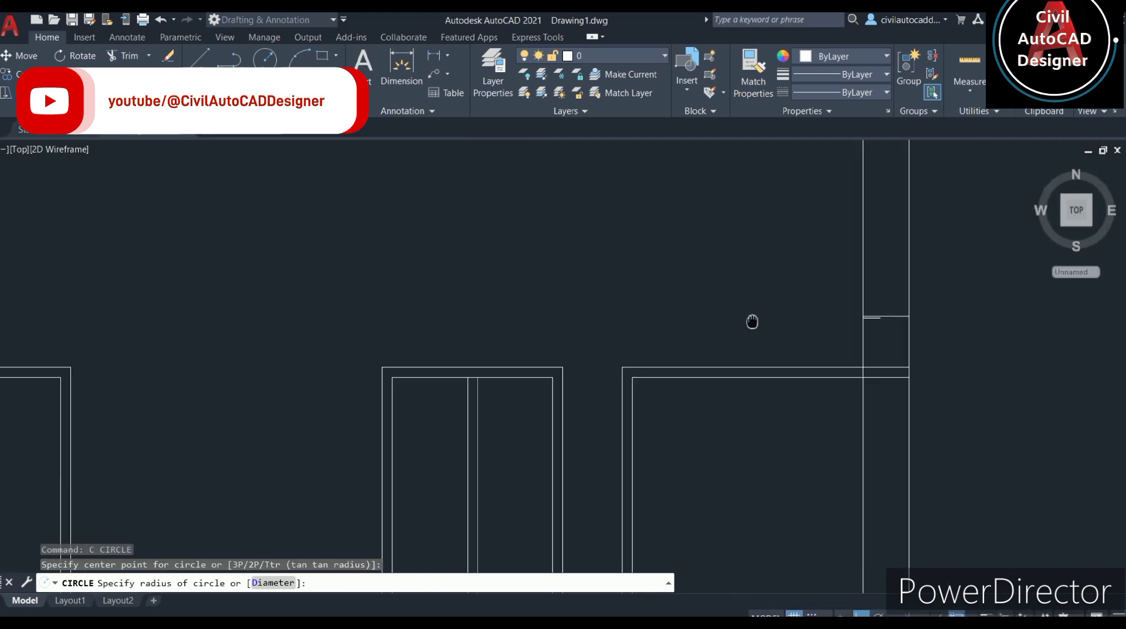
scroll(924, 327, "up", 2)
key("Escape")
- Copy the right column's short horizontal line 4.82 units left onto the left column
left_click(832, 267)
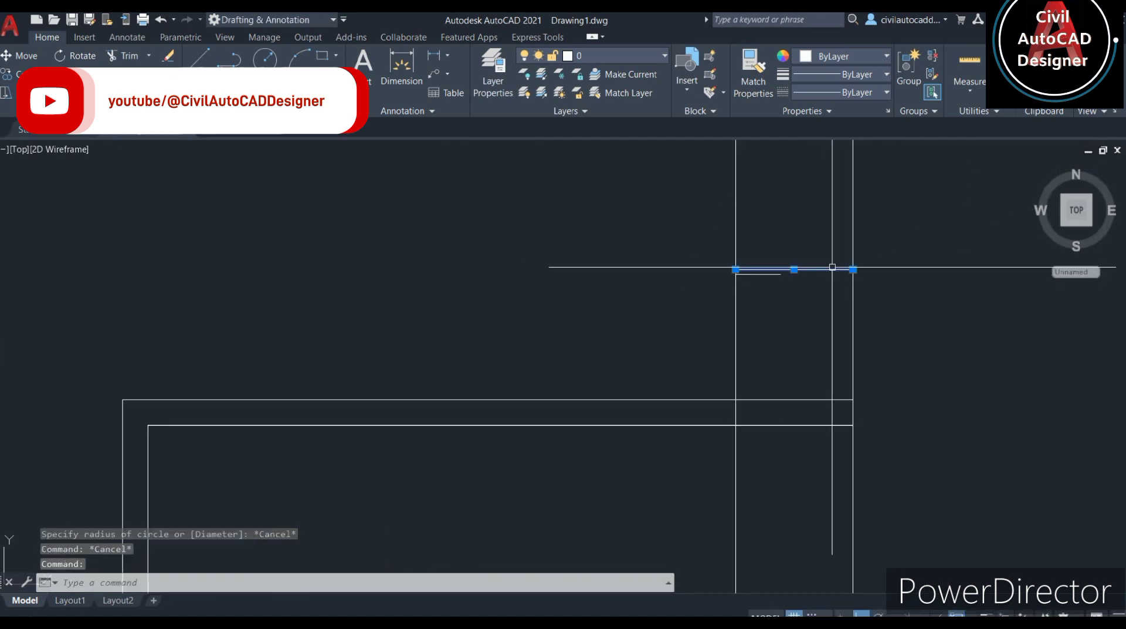
type("co")
key("Return")
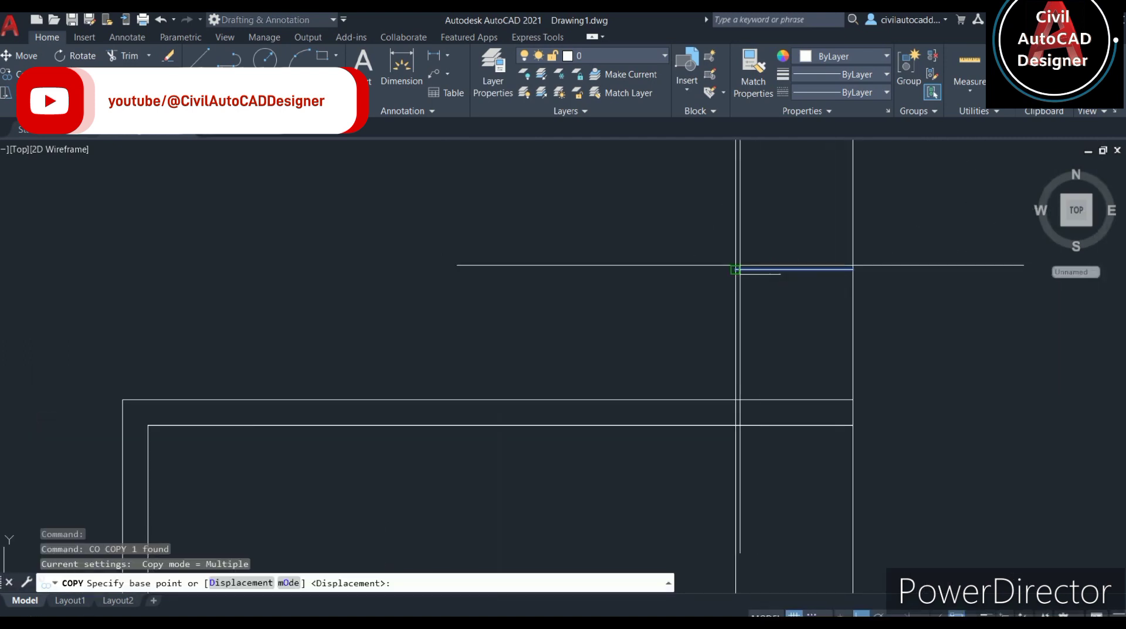
left_click(735, 270)
mouse_move(743, 261)
middle_mouse_down()
mouse_move(390, 307)
mouse_move(1006, 345)
middle_mouse_up()
scroll(541, 329, "down", 3)
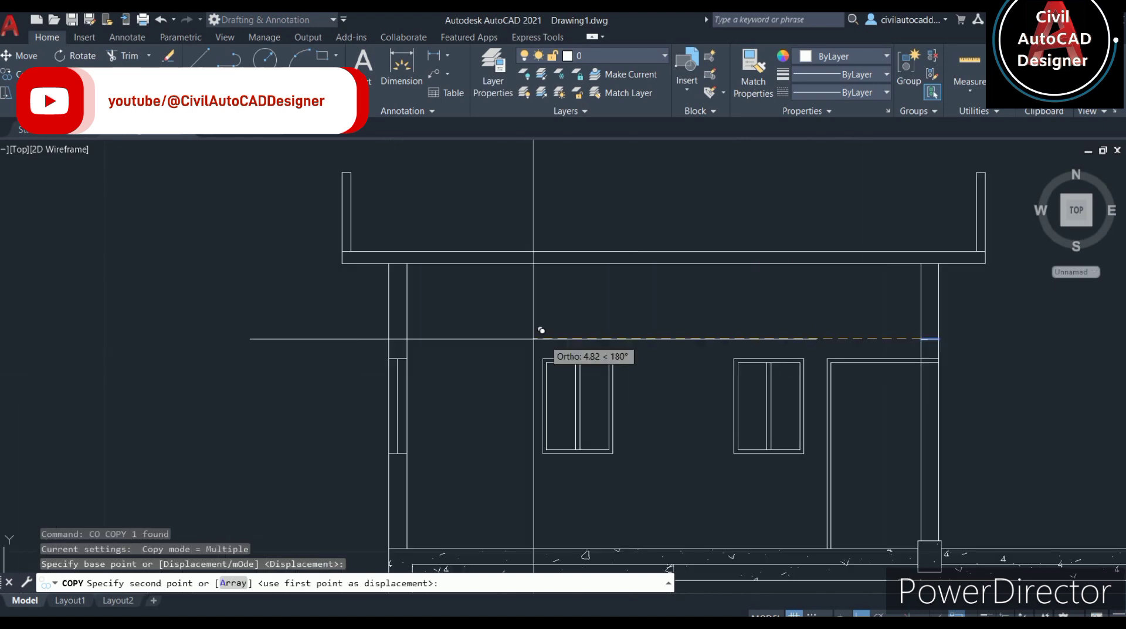
scroll(368, 328, "up", 3)
left_click(437, 329)
key("Escape")
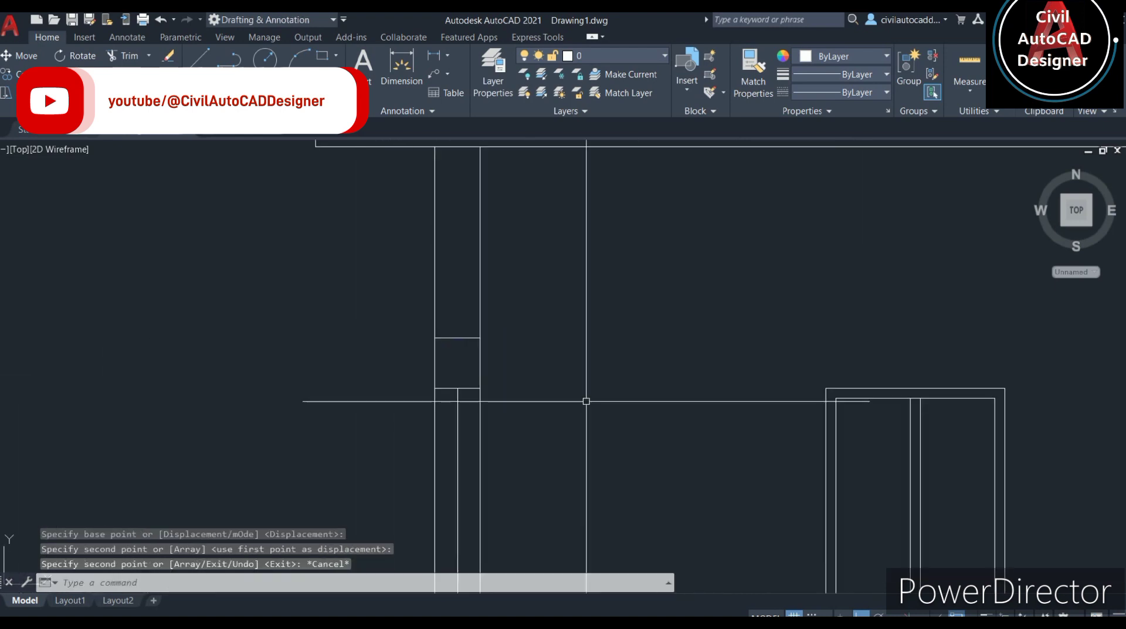
- Try hatching the small box in the left column, then cancel the hatch
scroll(586, 395, "down", 2)
middle_click_drag(585, 395, 483, 374)
type("h")
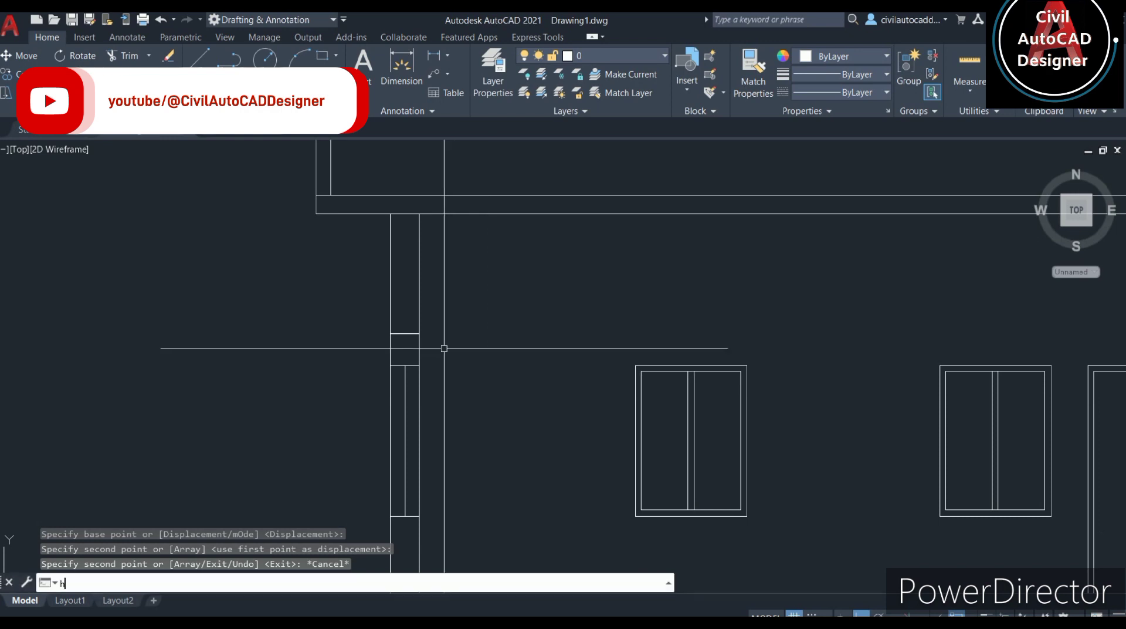
key("Return")
scroll(443, 347, "up", 2)
left_click(382, 346)
scroll(389, 347, "down", 2)
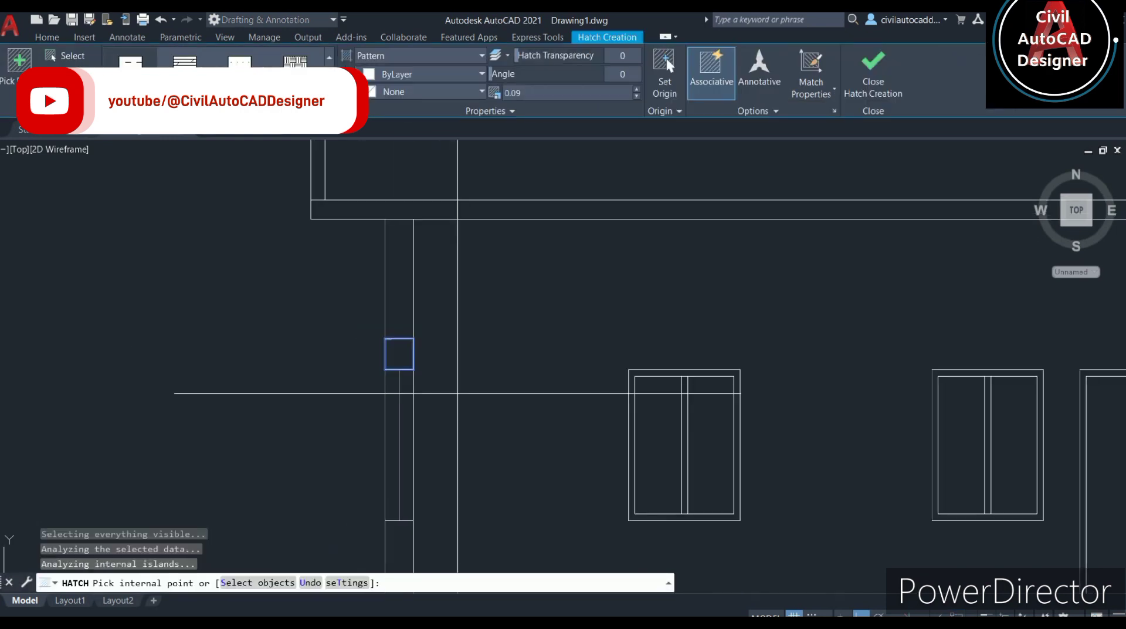
key("Escape")
- Pan the elevation up and left and start Match Properties (MA)
scroll(481, 411, "down", 1)
middle_click_drag(500, 419, 414, 339)
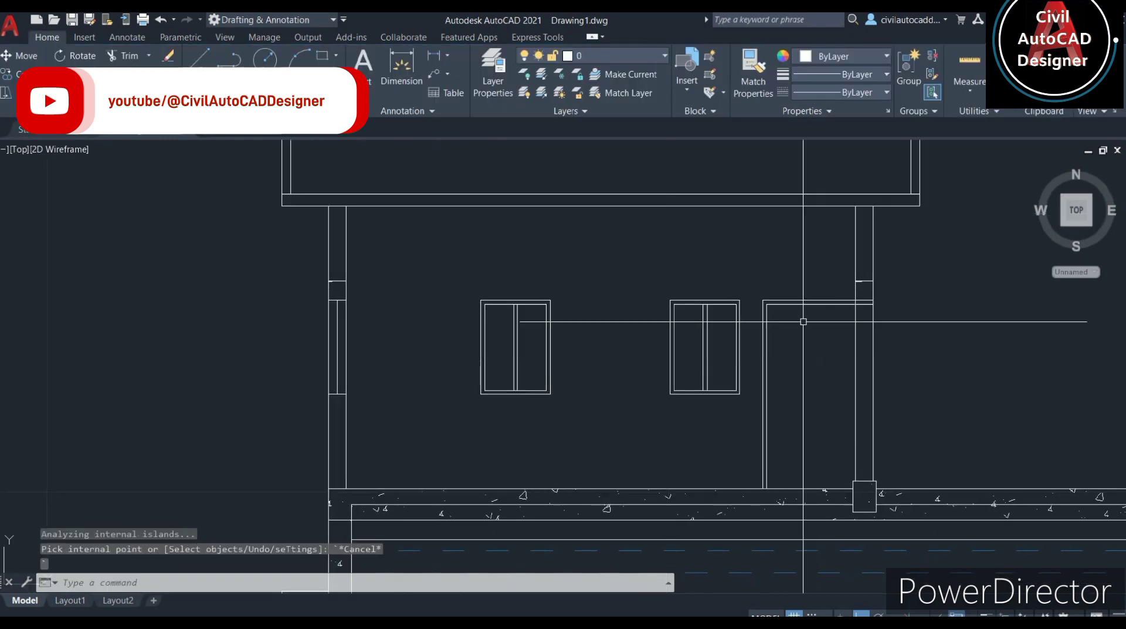
type("ma")
key("Return")
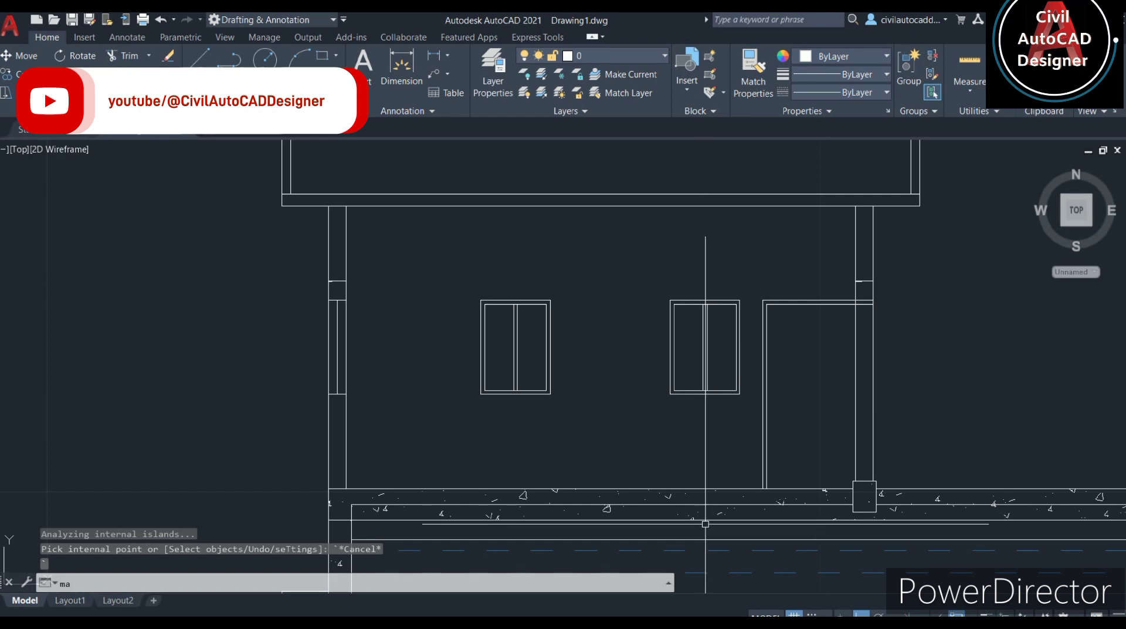
scroll(667, 491, "up", 4)
left_click(670, 499)
scroll(724, 460, "down", 3)
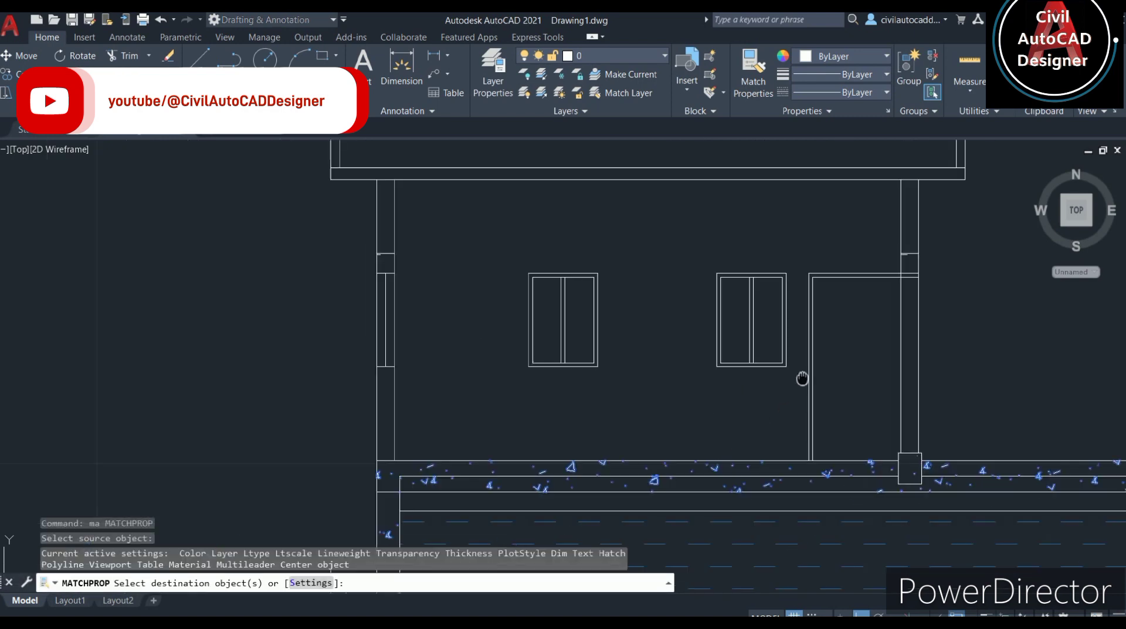
scroll(810, 460, "up", 2)
scroll(836, 430, "up", 2)
scroll(845, 411, "up", 4)
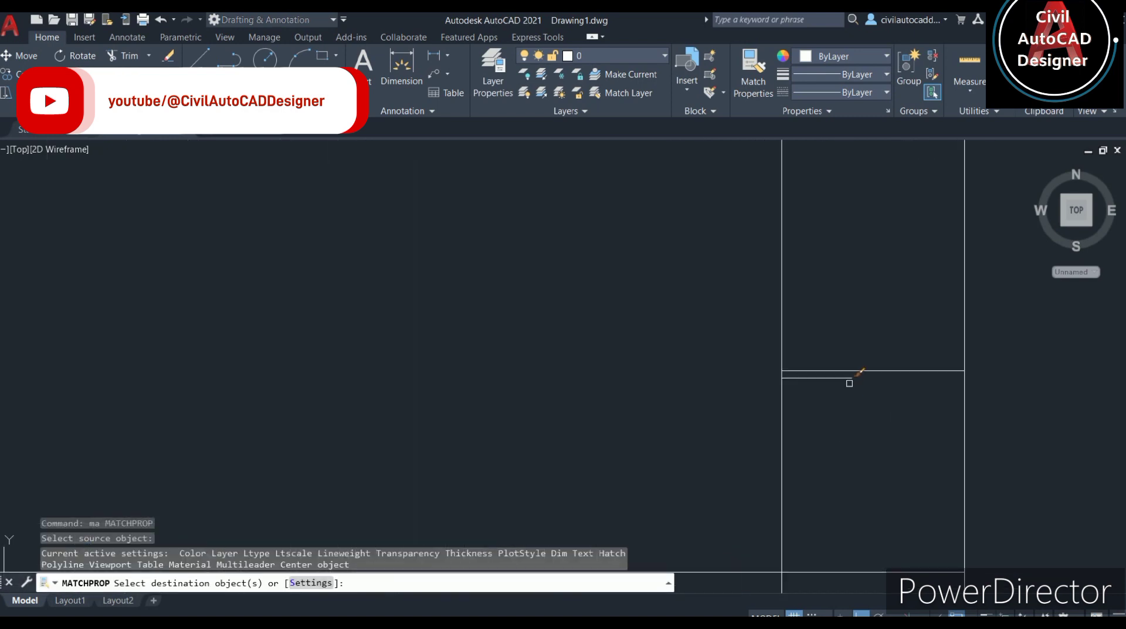
scroll(830, 412, "down", 5)
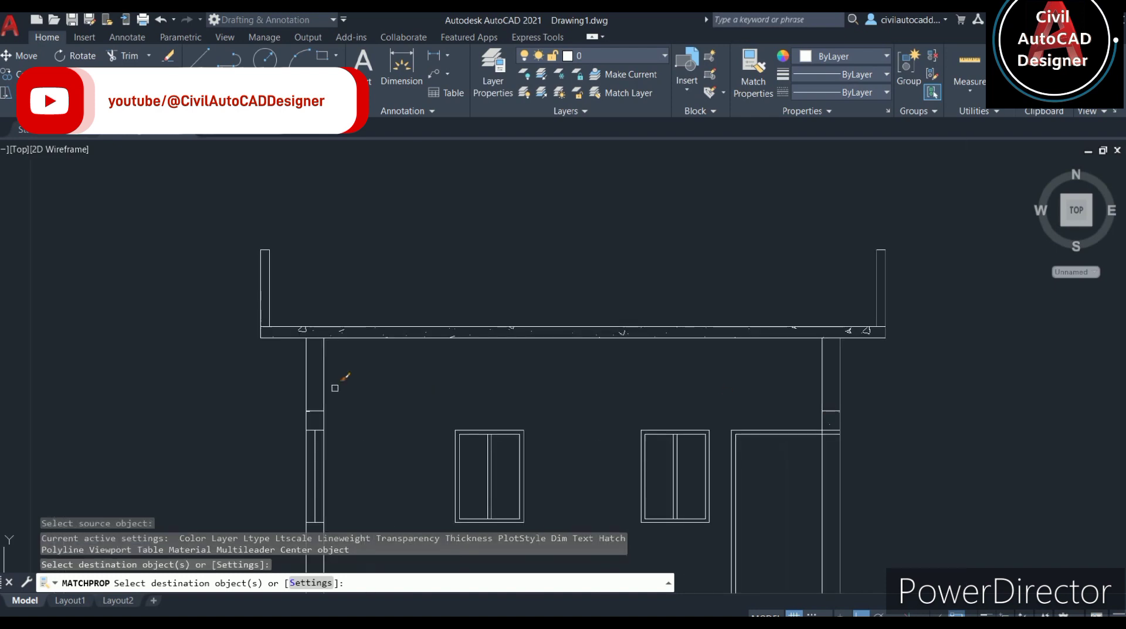
scroll(289, 424, "up", 3)
scroll(307, 430, "up", 2)
scroll(303, 420, "up", 3)
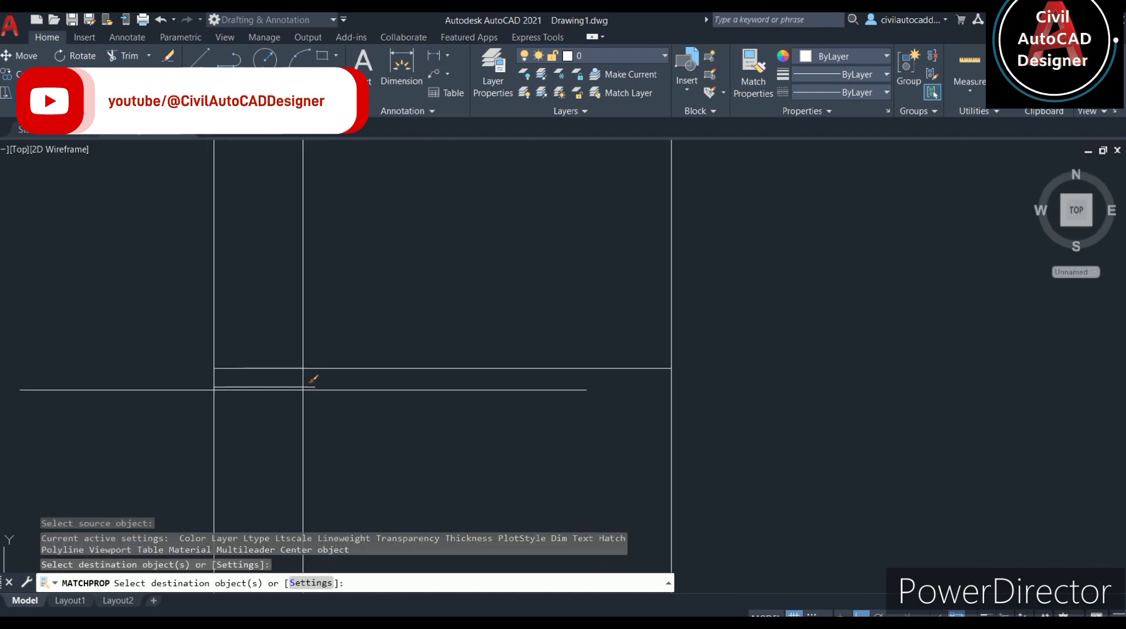
key("Escape")
scroll(327, 415, "down", 3)
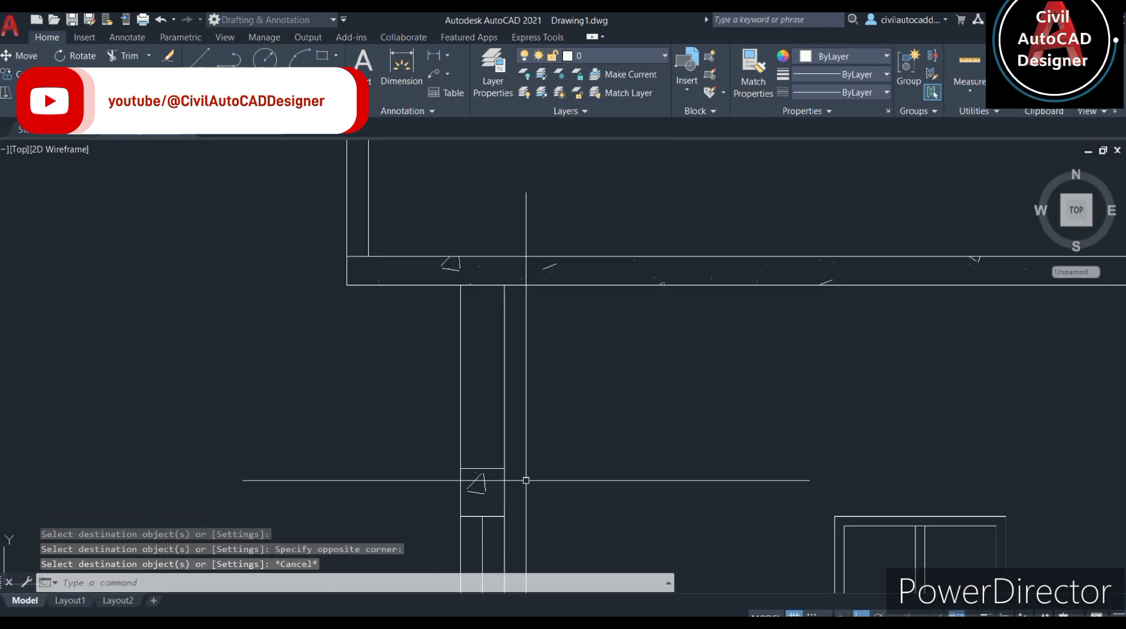
mouse_move(611, 302)
middle_mouse_down()
mouse_move(700, 452)
mouse_move(439, 560)
middle_mouse_up()
scroll(439, 561, "down", 2)
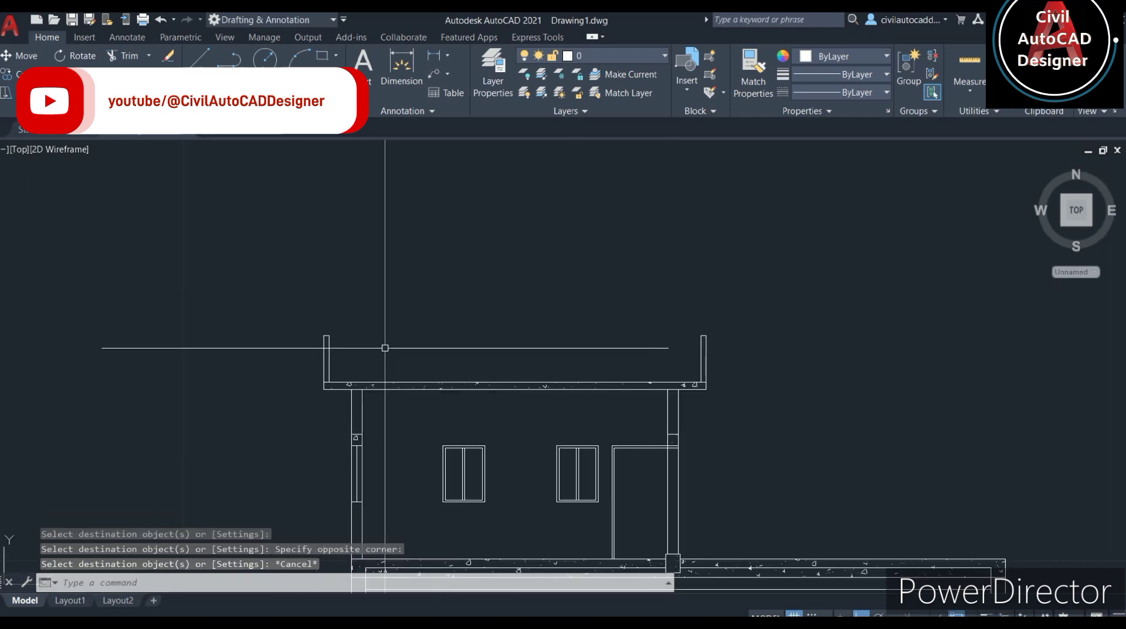
scroll(452, 251, "up", 1)
scroll(378, 247, "up", 2)
scroll(355, 232, "up", 3)
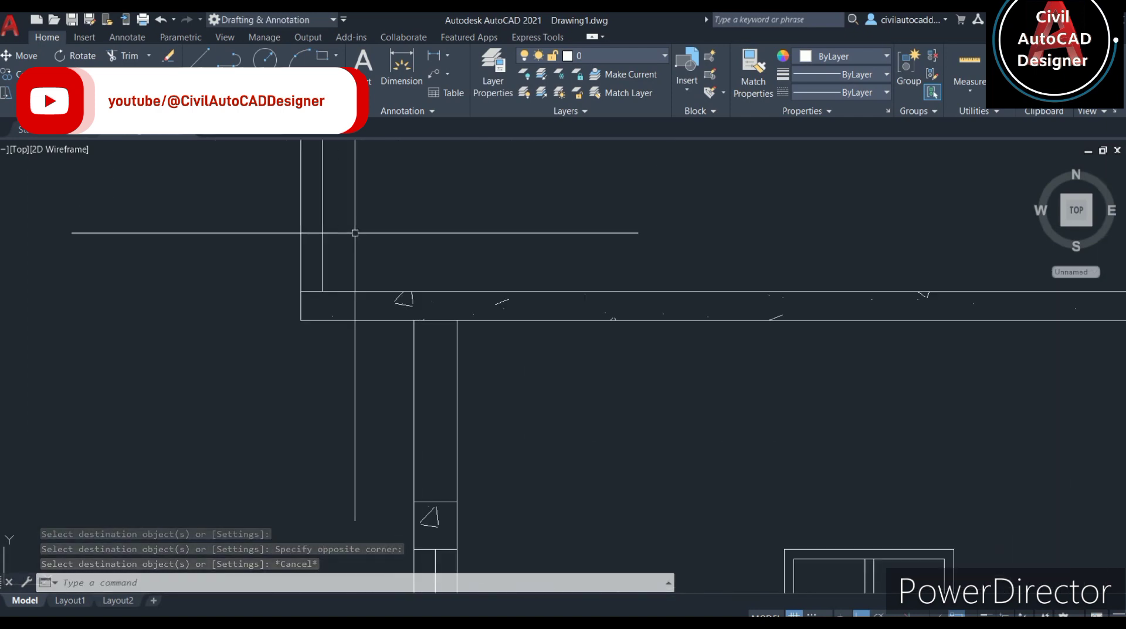
- Start a hatch and pick the lower and upper-left column strips as areas
type("h")
key("Return")
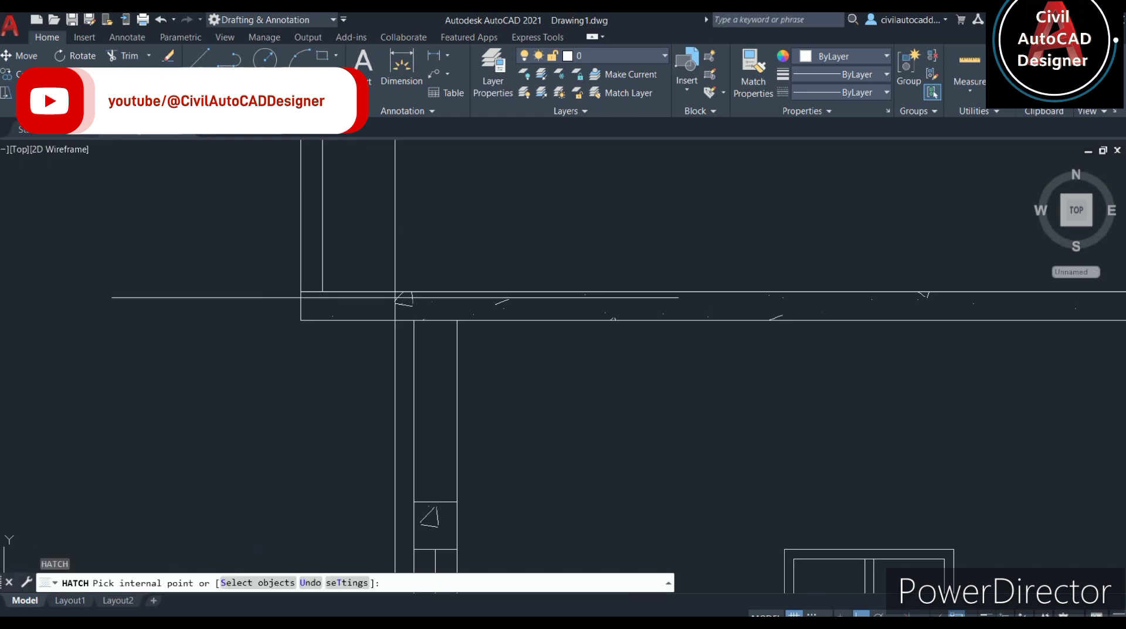
left_click(443, 411)
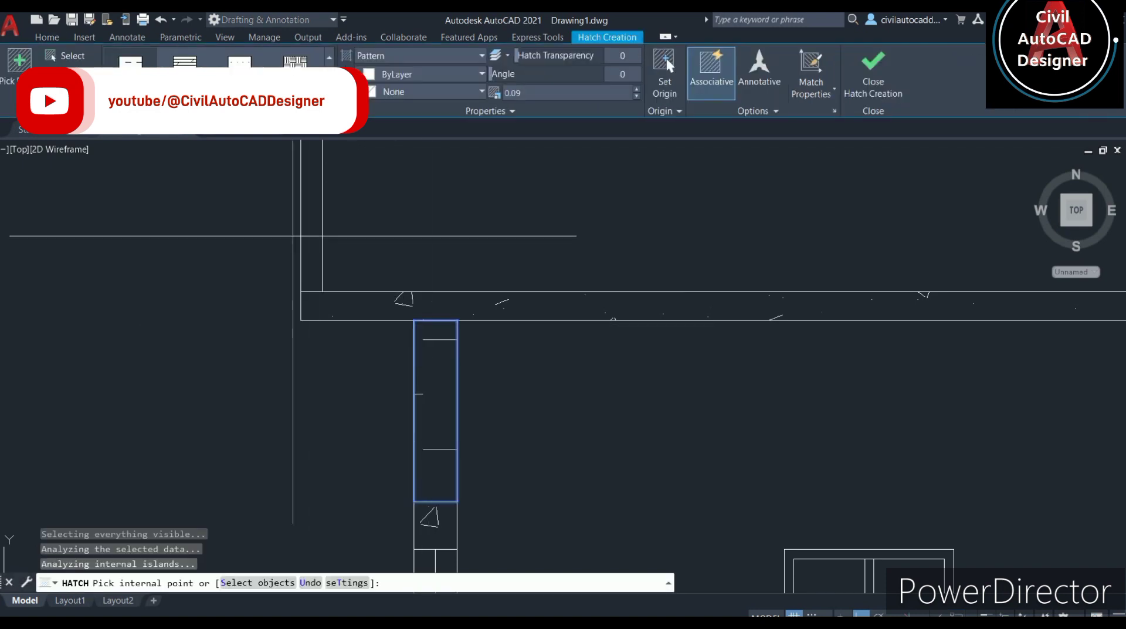
left_click(314, 241)
scroll(318, 247, "down", 1)
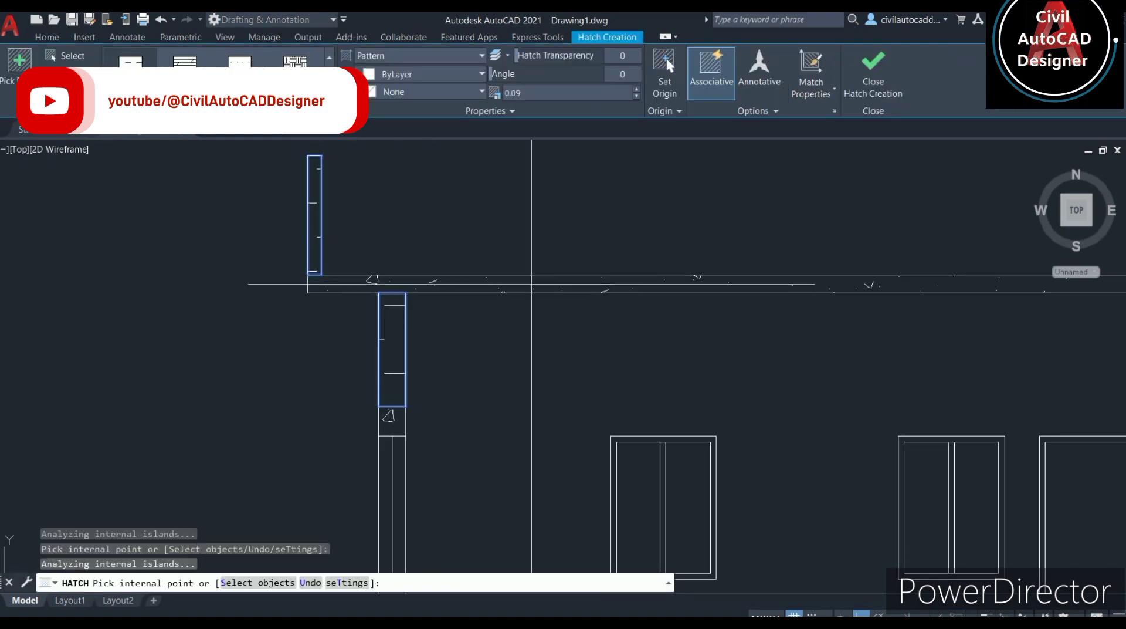
scroll(533, 264, "down", 2)
scroll(548, 253, "up", 2)
scroll(564, 267, "up", 2)
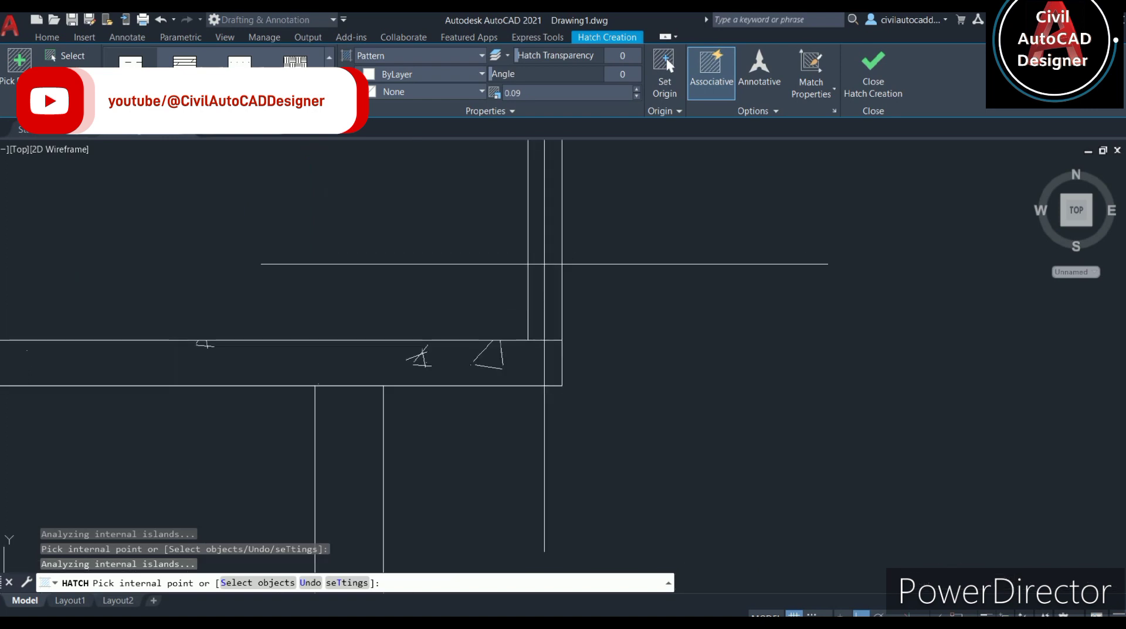
scroll(542, 267, "down", 3)
scroll(472, 386, "down", 1)
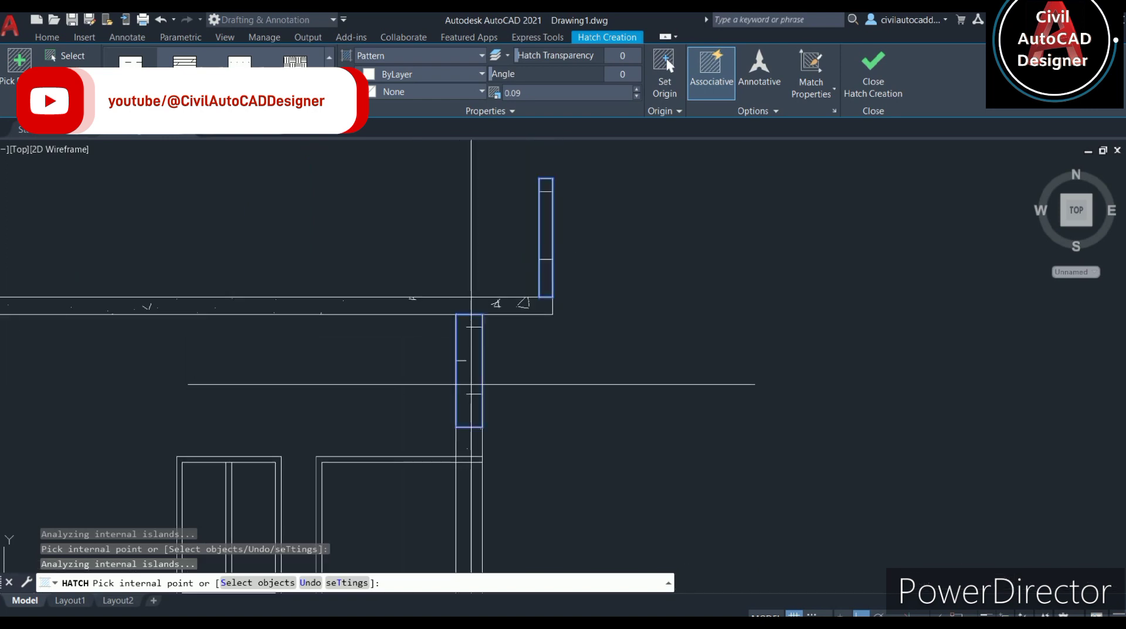
scroll(481, 375, "down", 2)
scroll(500, 353, "down", 2)
scroll(446, 371, "up", 4)
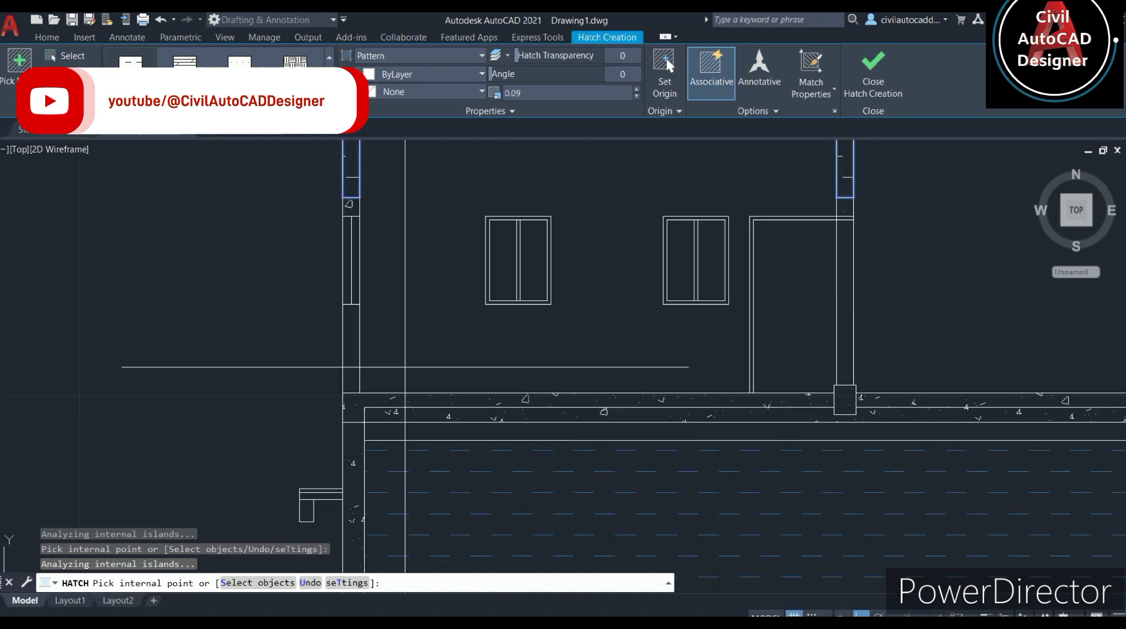
scroll(445, 371, "up", 3)
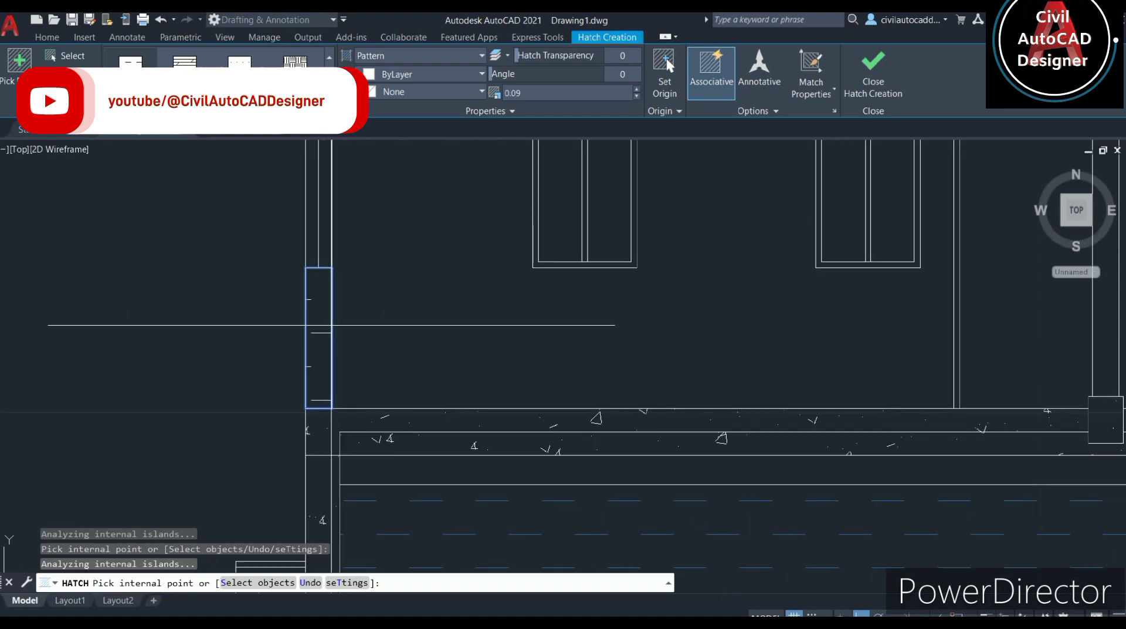
- Choose the ANSI32 diagonal pattern from the hatch pattern gallery
left_click(295, 59)
left_click(329, 82)
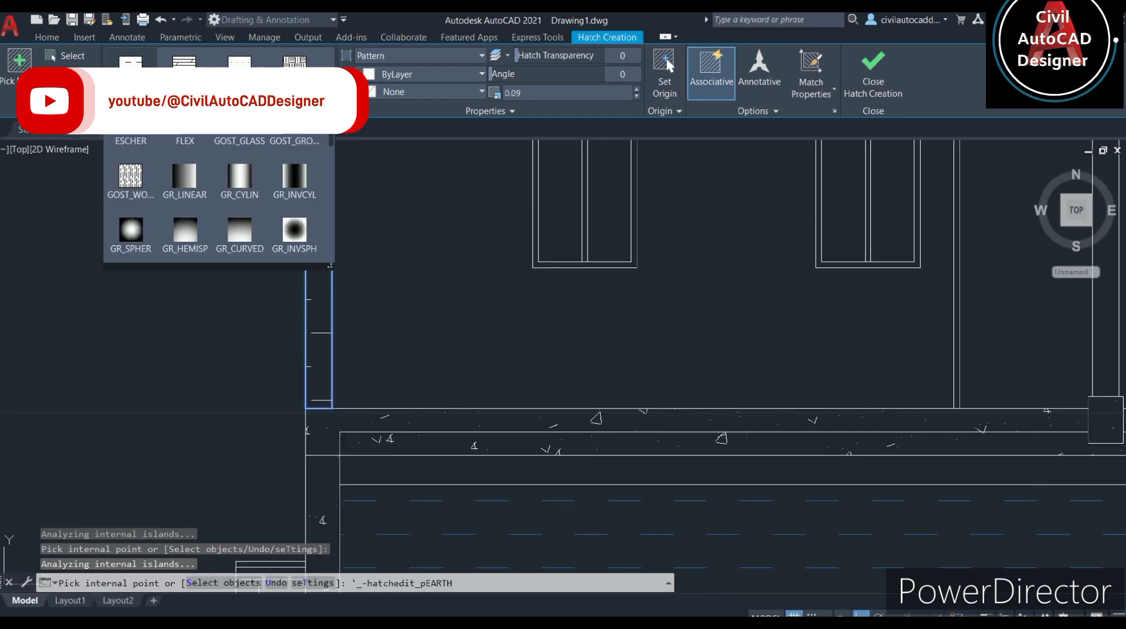
scroll(218, 200, "up", 3)
scroll(218, 200, "up", 3)
scroll(218, 200, "up", 3)
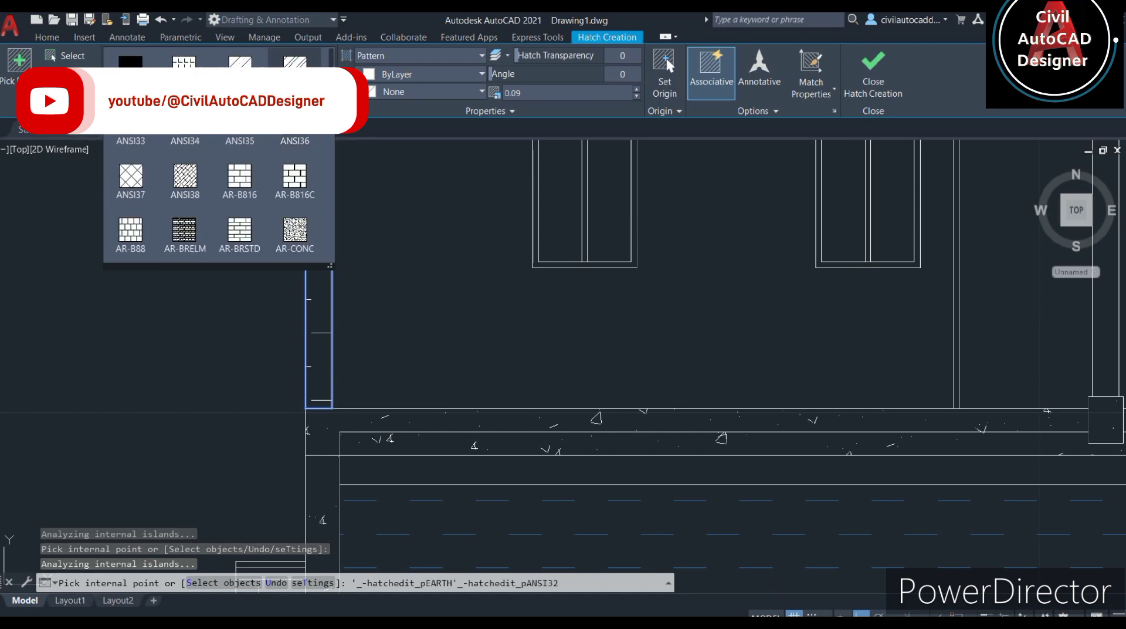
left_click(295, 73)
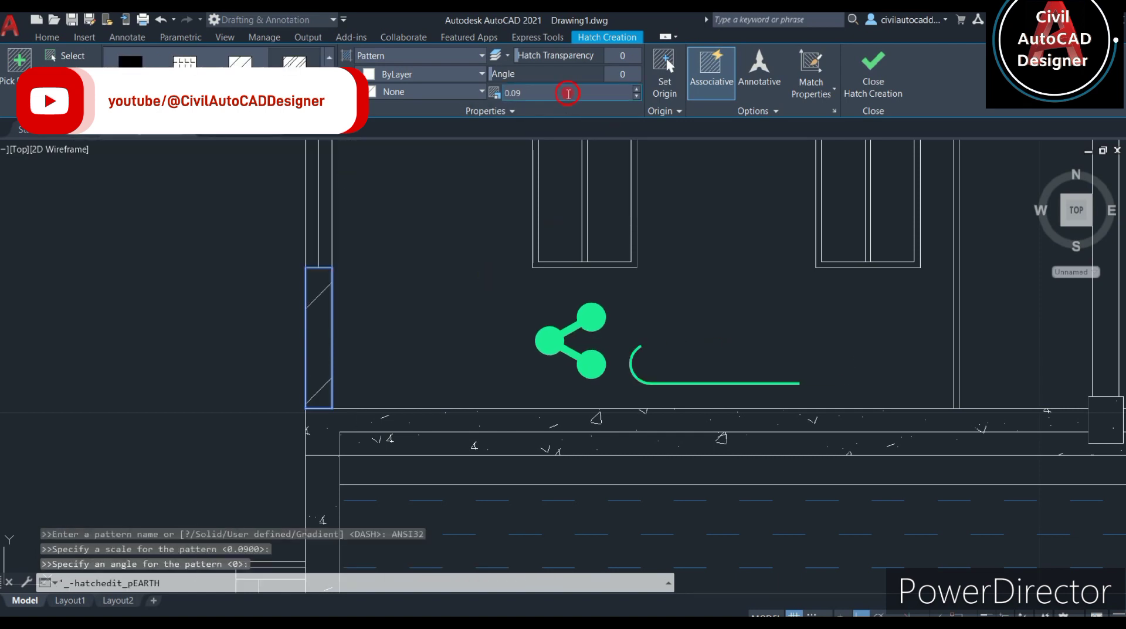
- Set the hatch scale to 0.06 and its colour to red
left_click(568, 93)
type("0.06")
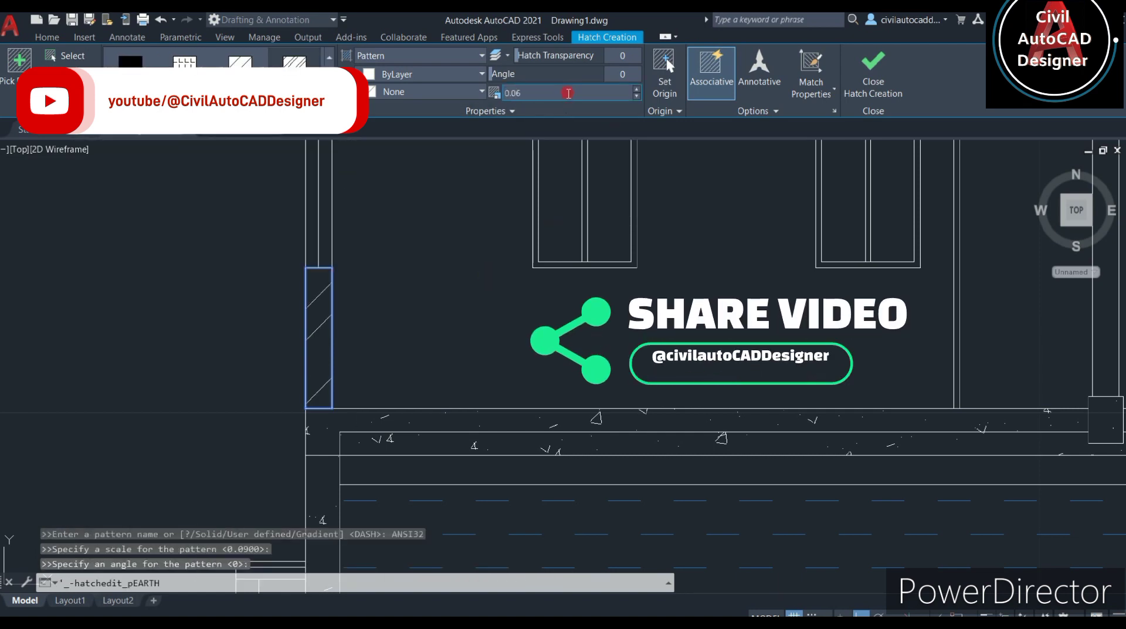
key("Return")
scroll(448, 389, "down", 2)
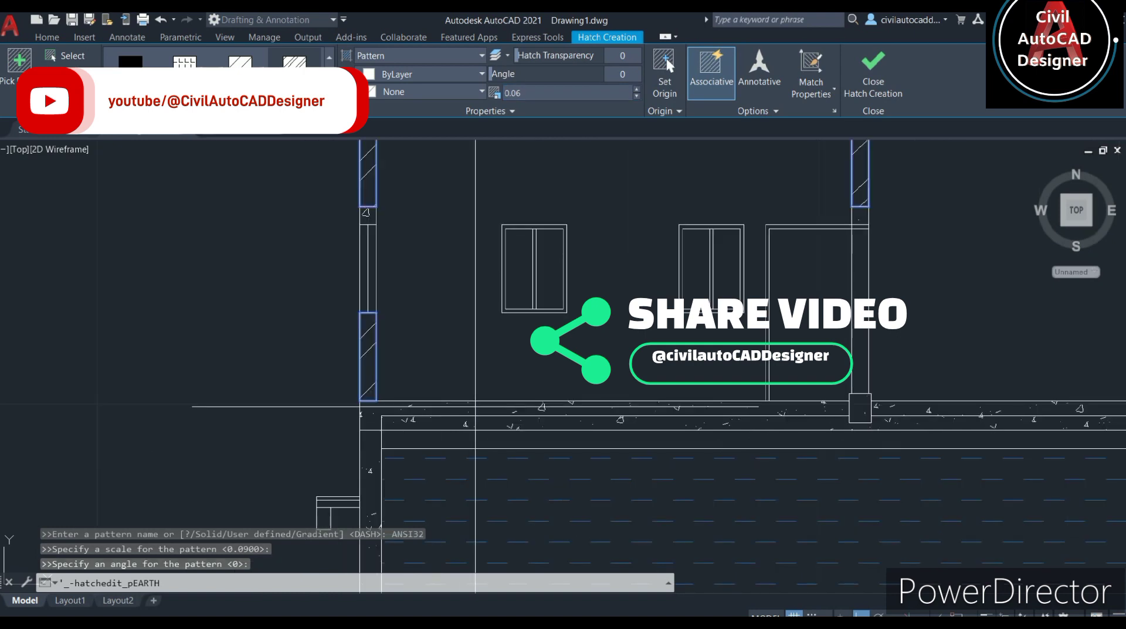
left_click(429, 75)
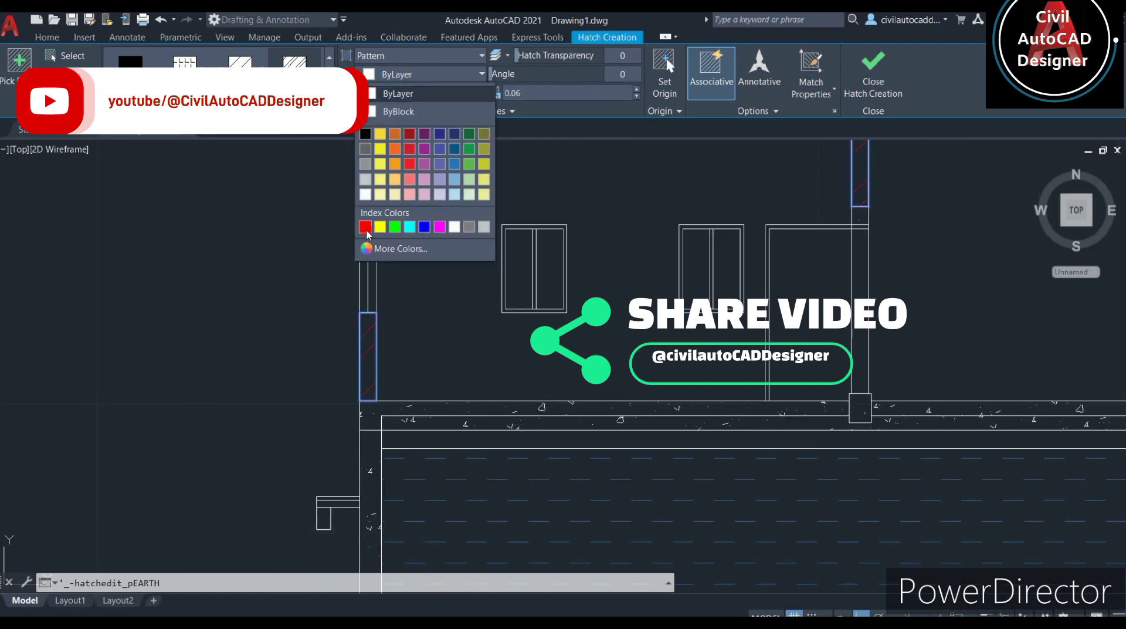
left_click(546, 302)
scroll(633, 355, "down", 3)
scroll(639, 361, "down", 2)
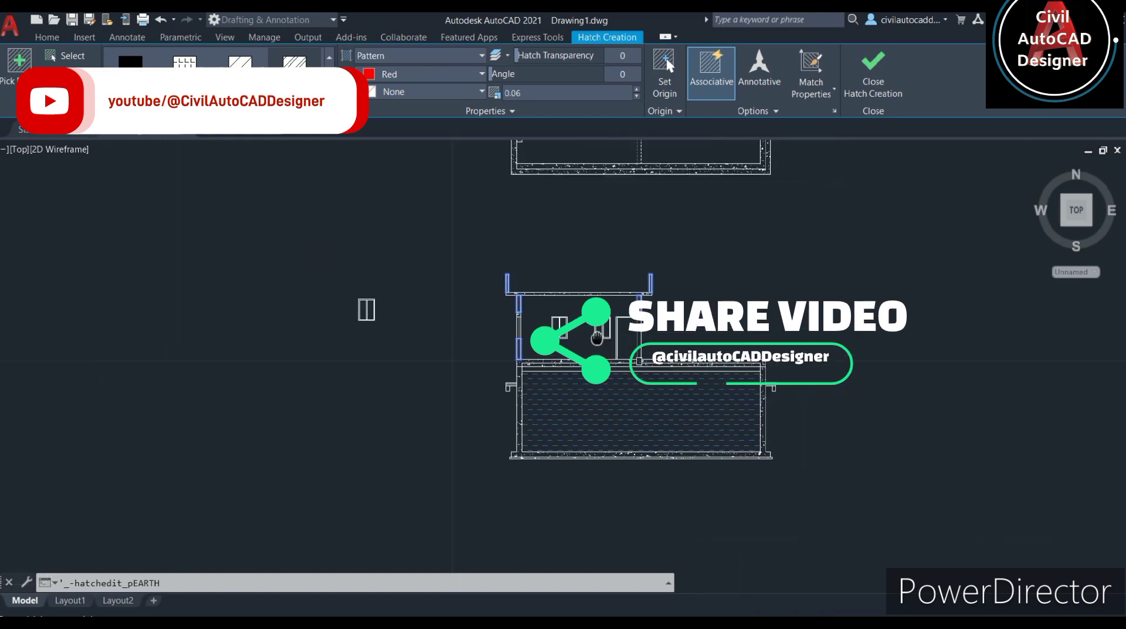
key("Escape")
scroll(684, 272, "up", 2)
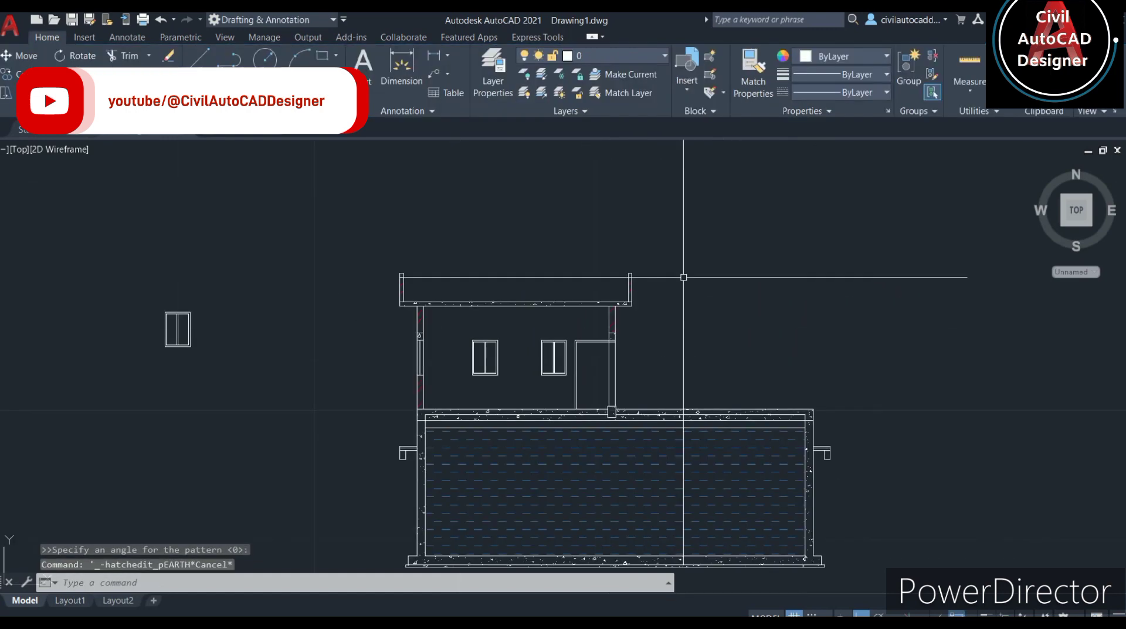
scroll(646, 329, "down", 2)
middle_click_drag(621, 382, 574, 352)
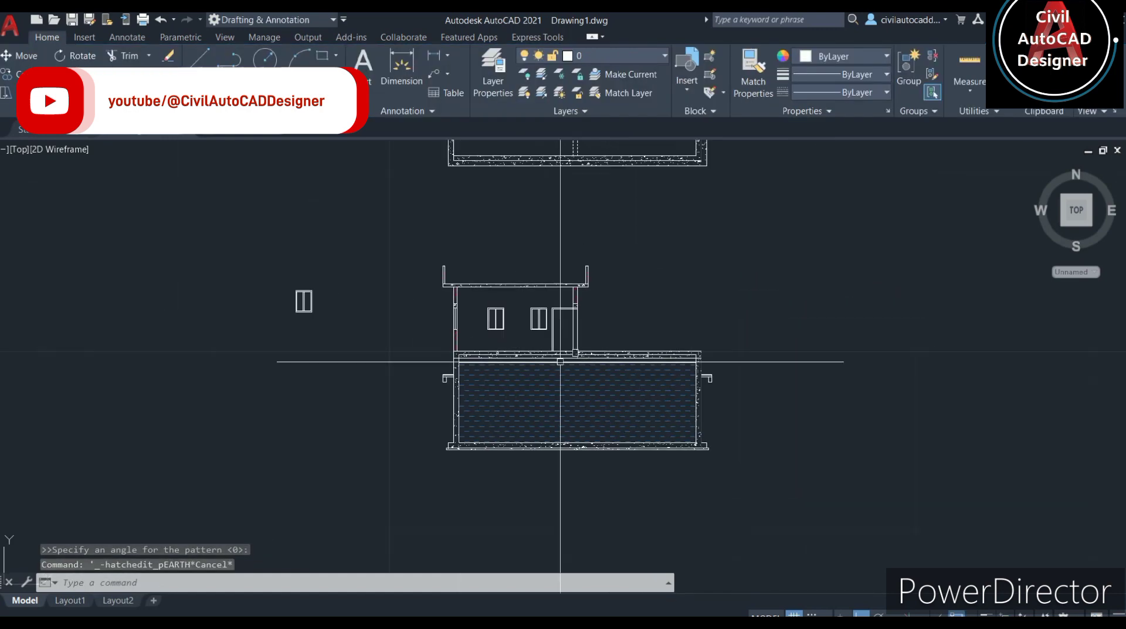
scroll(575, 346, "up", 2)
scroll(576, 333, "up", 2)
scroll(576, 365, "down", 2)
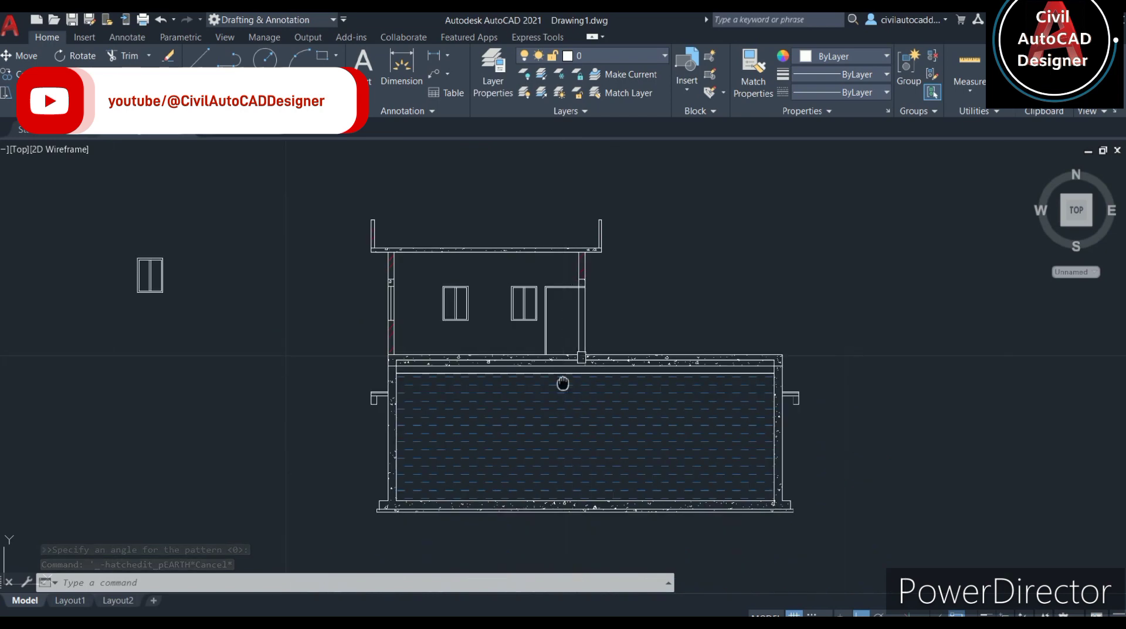
scroll(563, 382, "down", 1)
scroll(572, 412, "up", 1)
middle_click_drag(628, 389, 573, 357)
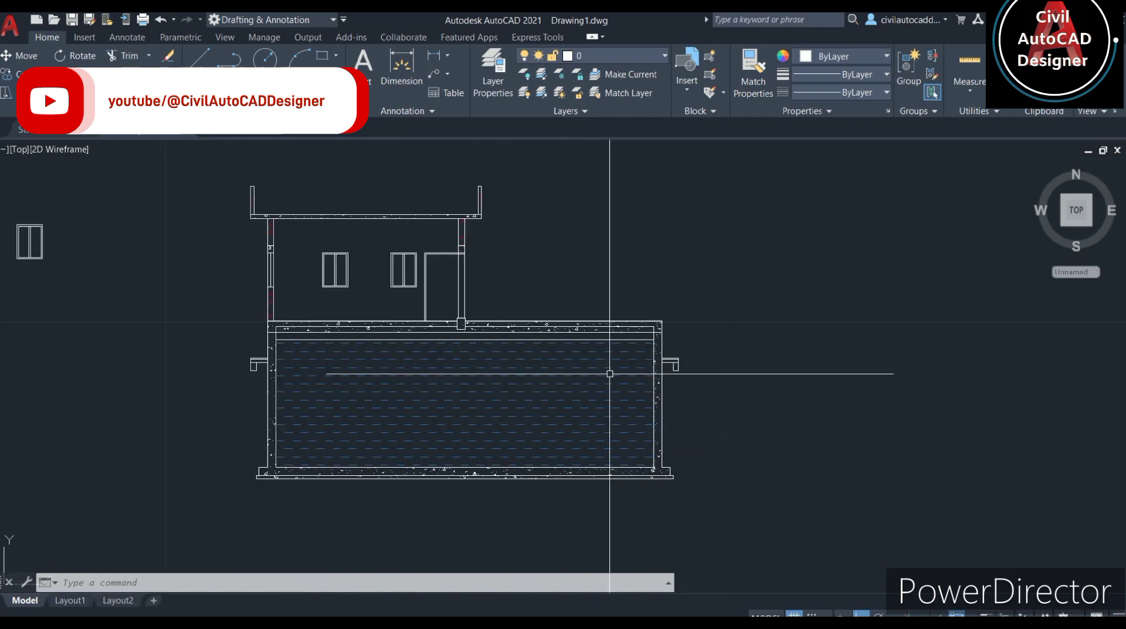
scroll(601, 340, "up", 4)
scroll(597, 316, "up", 2)
scroll(702, 295, "up", 1)
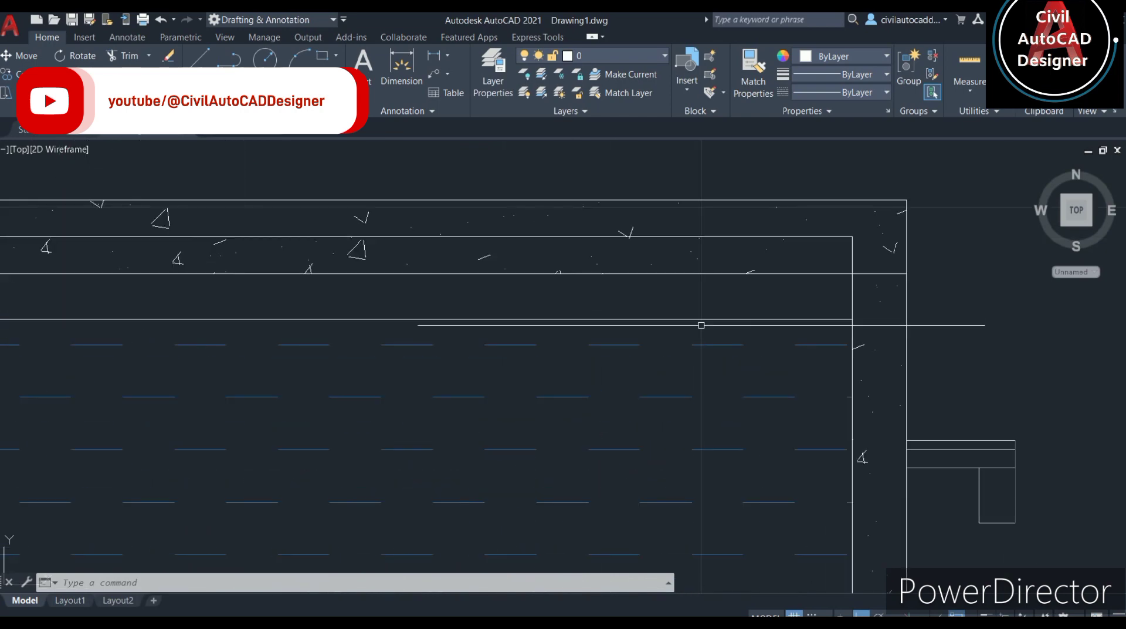
scroll(702, 326, "down", 1)
scroll(901, 464, "down", 1)
scroll(885, 417, "down", 3)
scroll(850, 415, "down", 2)
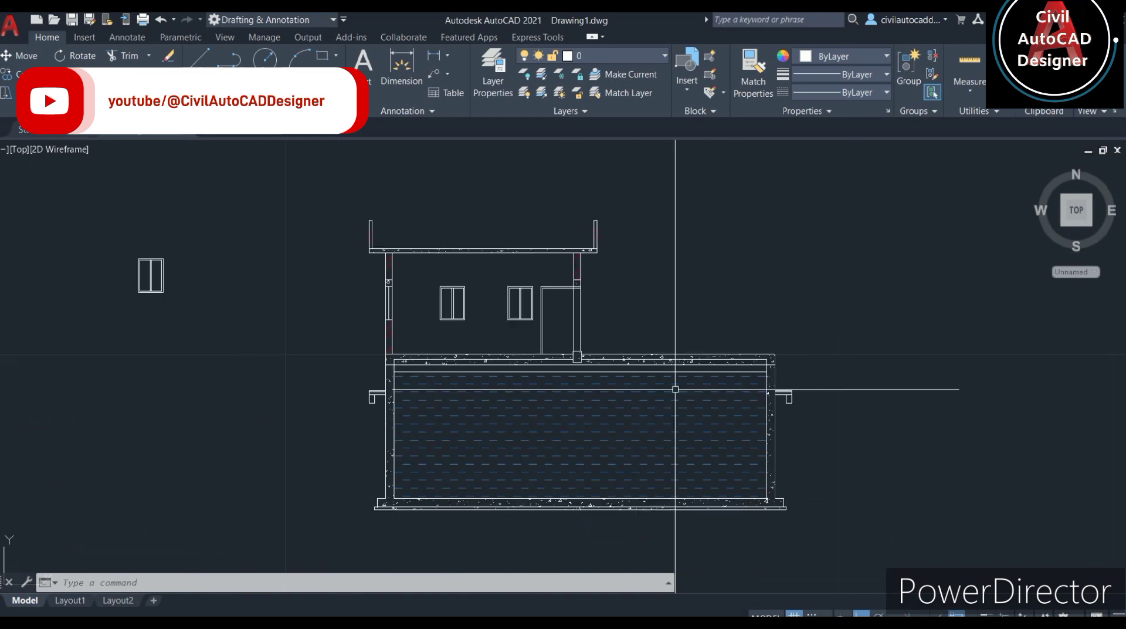
scroll(674, 390, "down", 4)
left_click(510, 165)
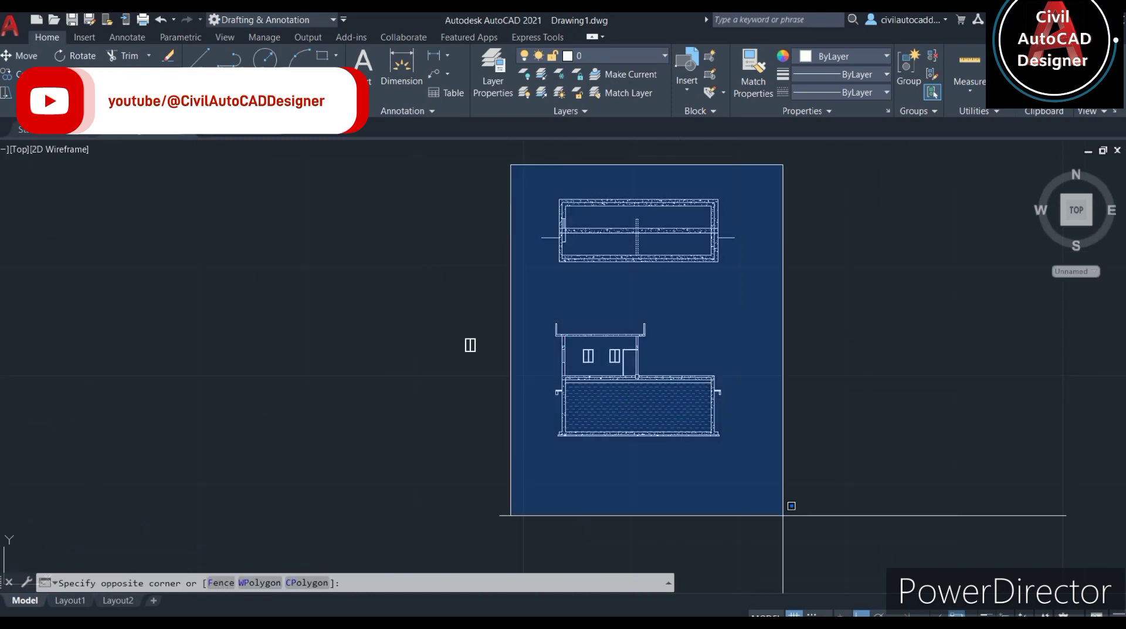
key("Escape")
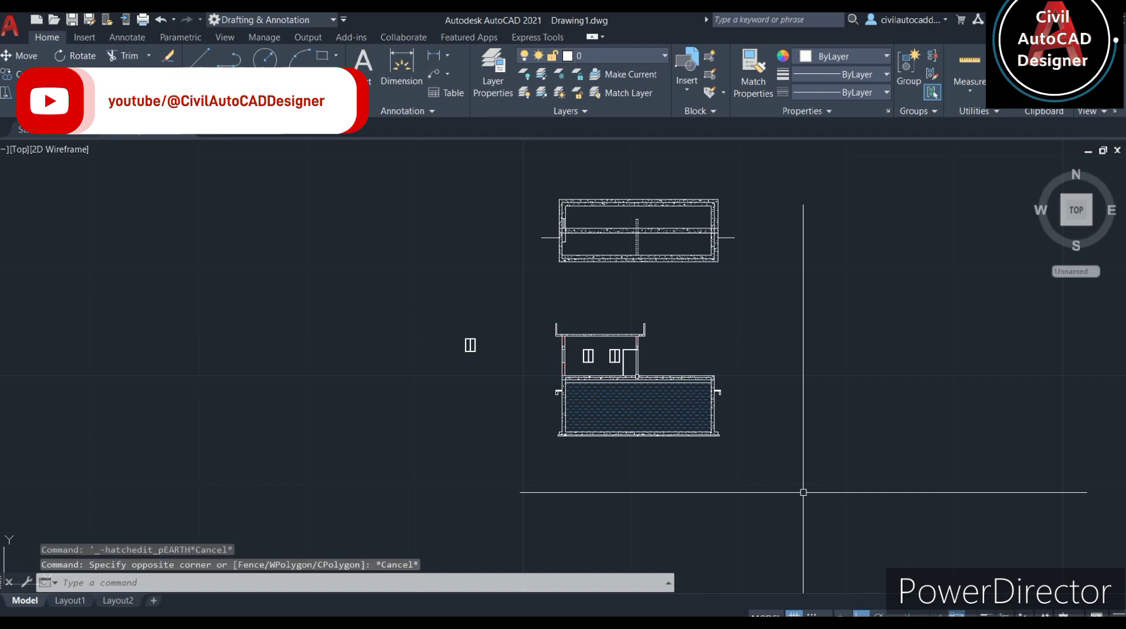